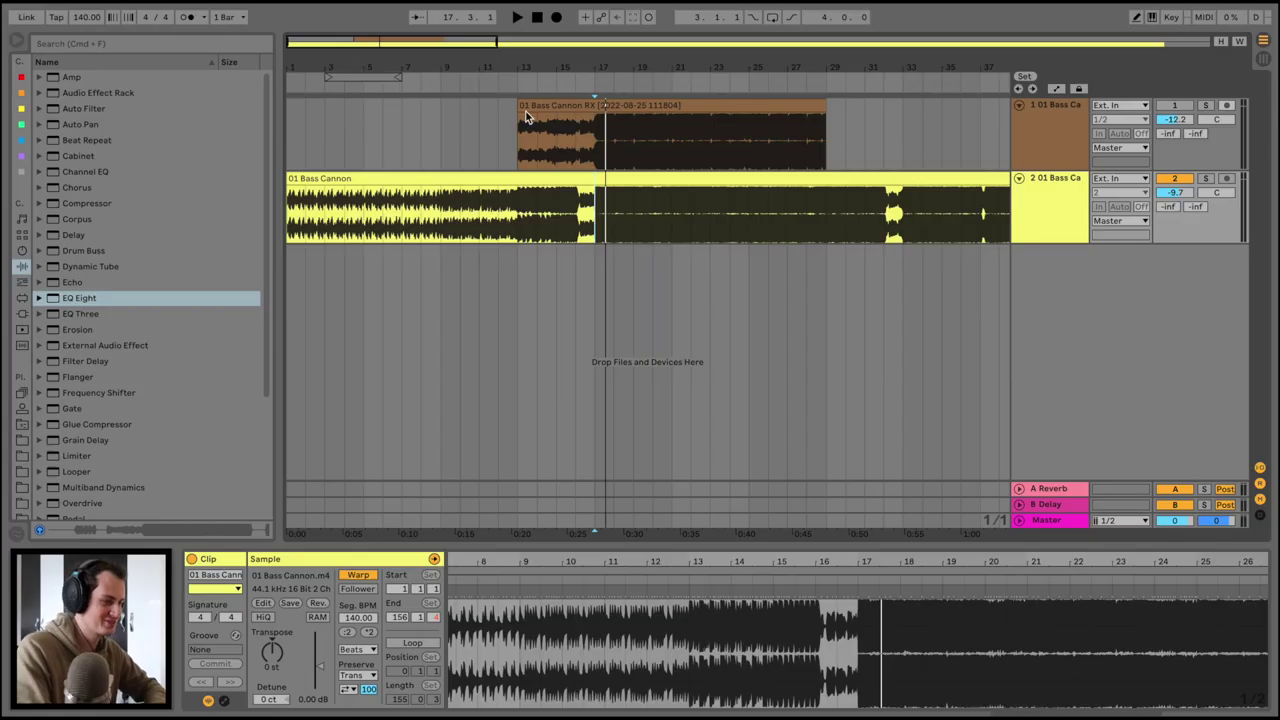
Play the original track and the soloed RX recording of Bass Cannon around the drop at bar 17 to compare them
left_click(600, 90)
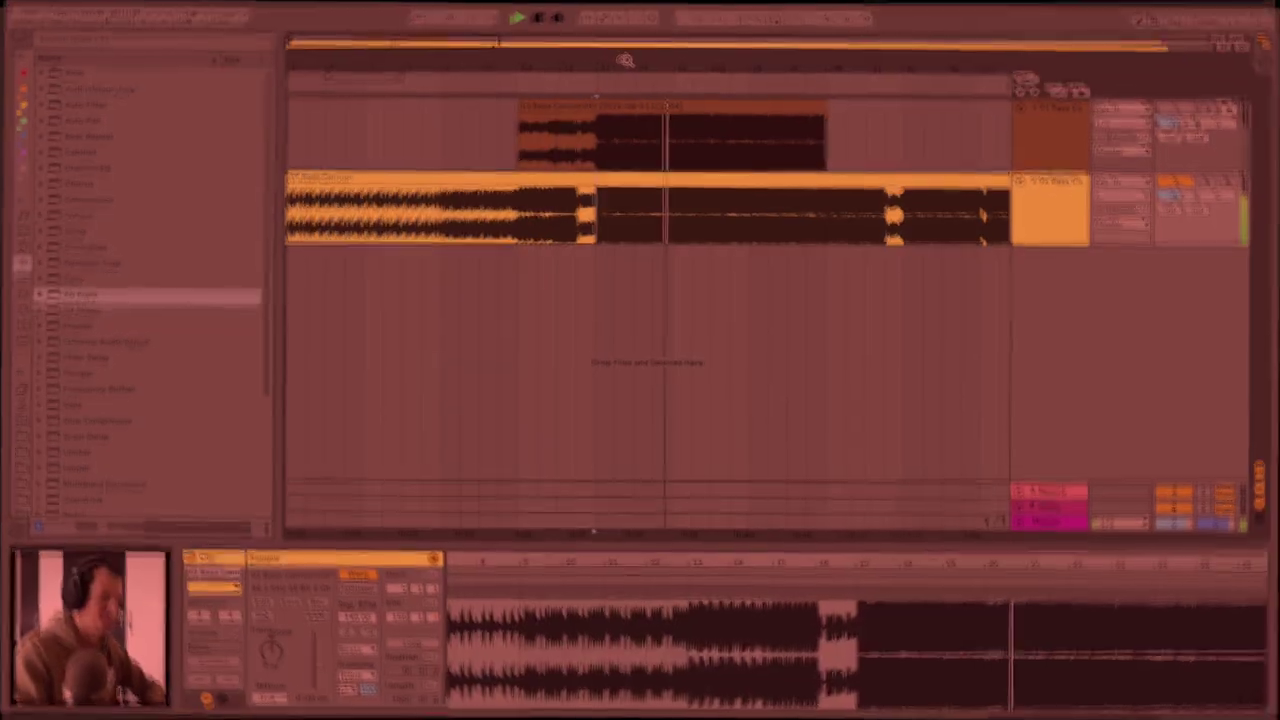
left_click_drag(624, 59, 624, 95)
left_click(486, 165)
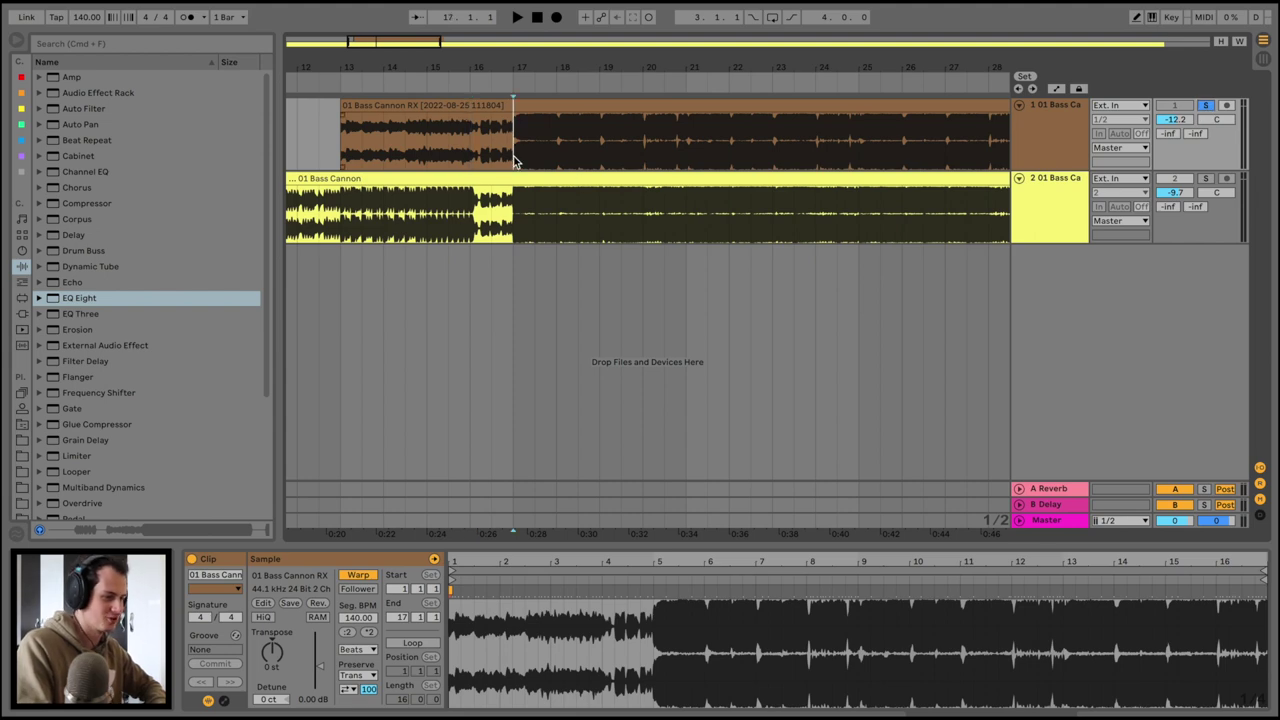
key("space")
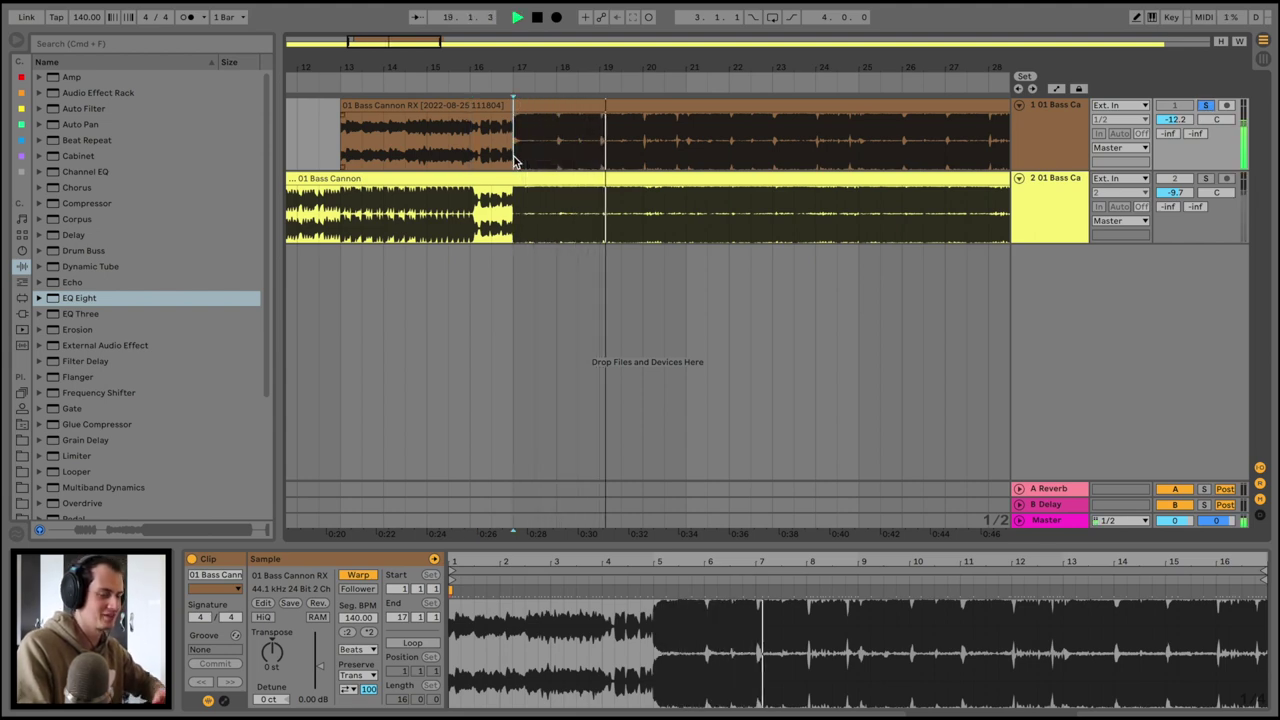
key("space")
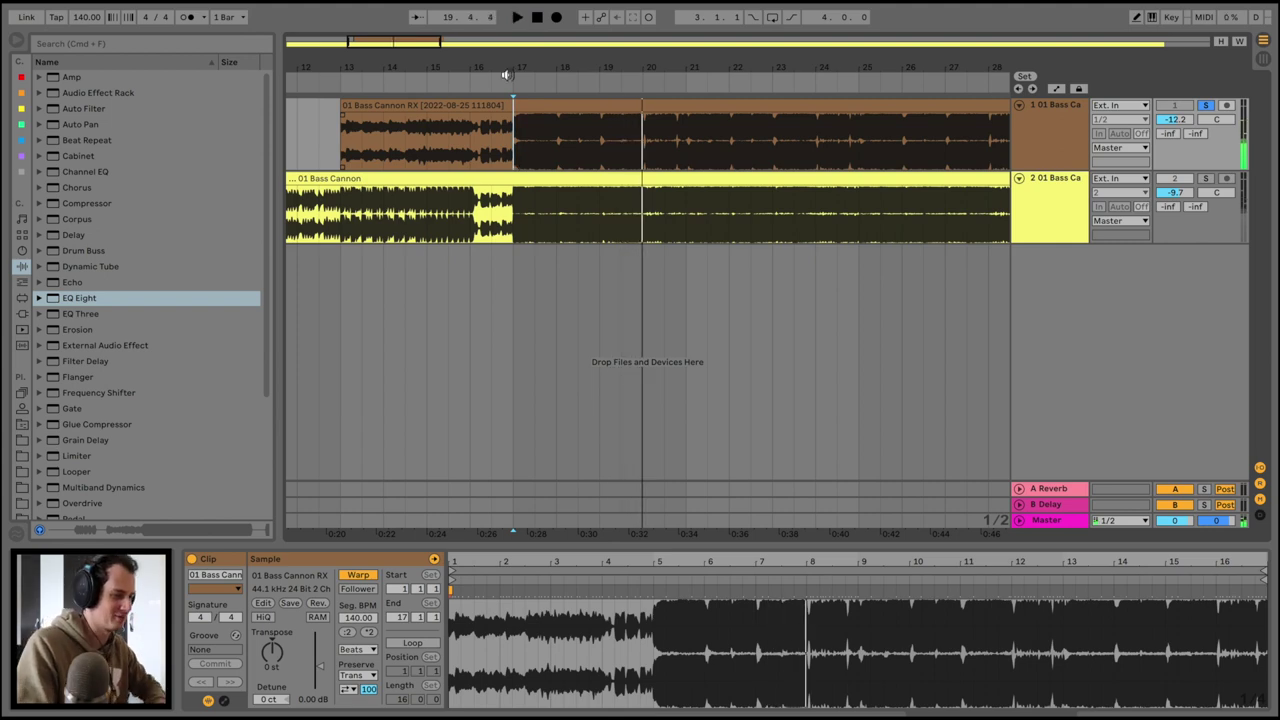
scroll(508, 72, "up", 4)
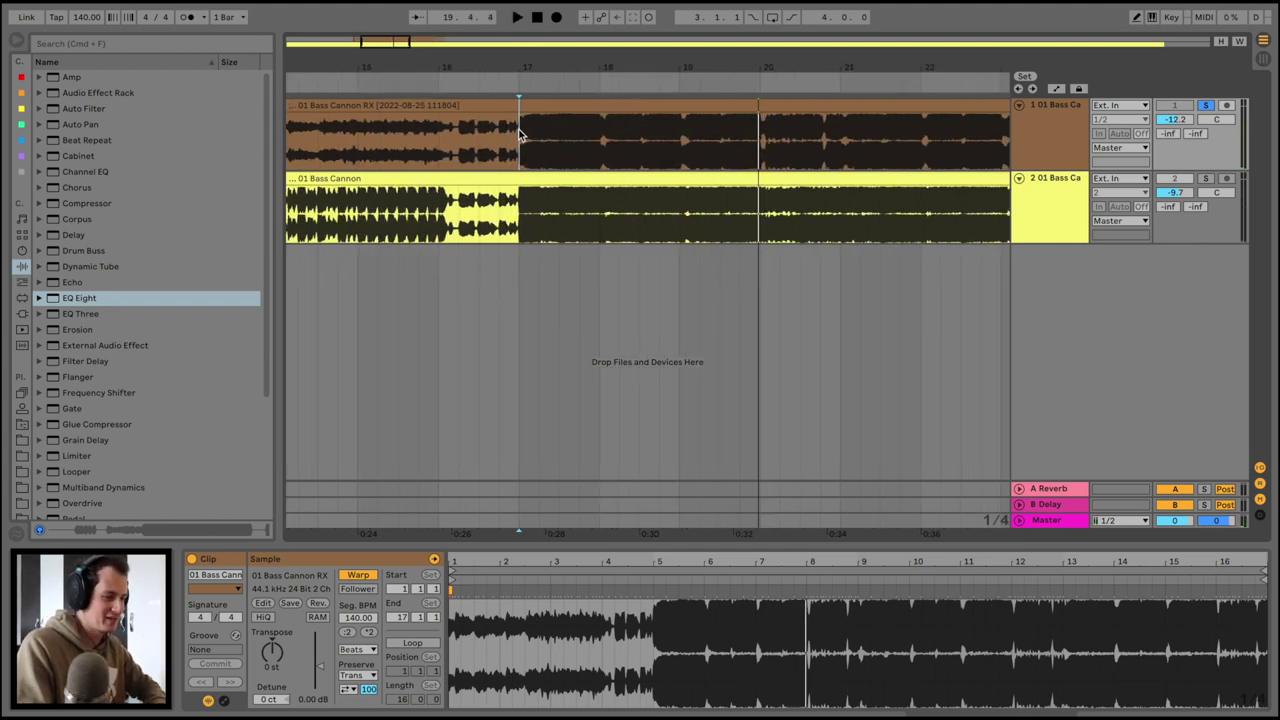
key("space")
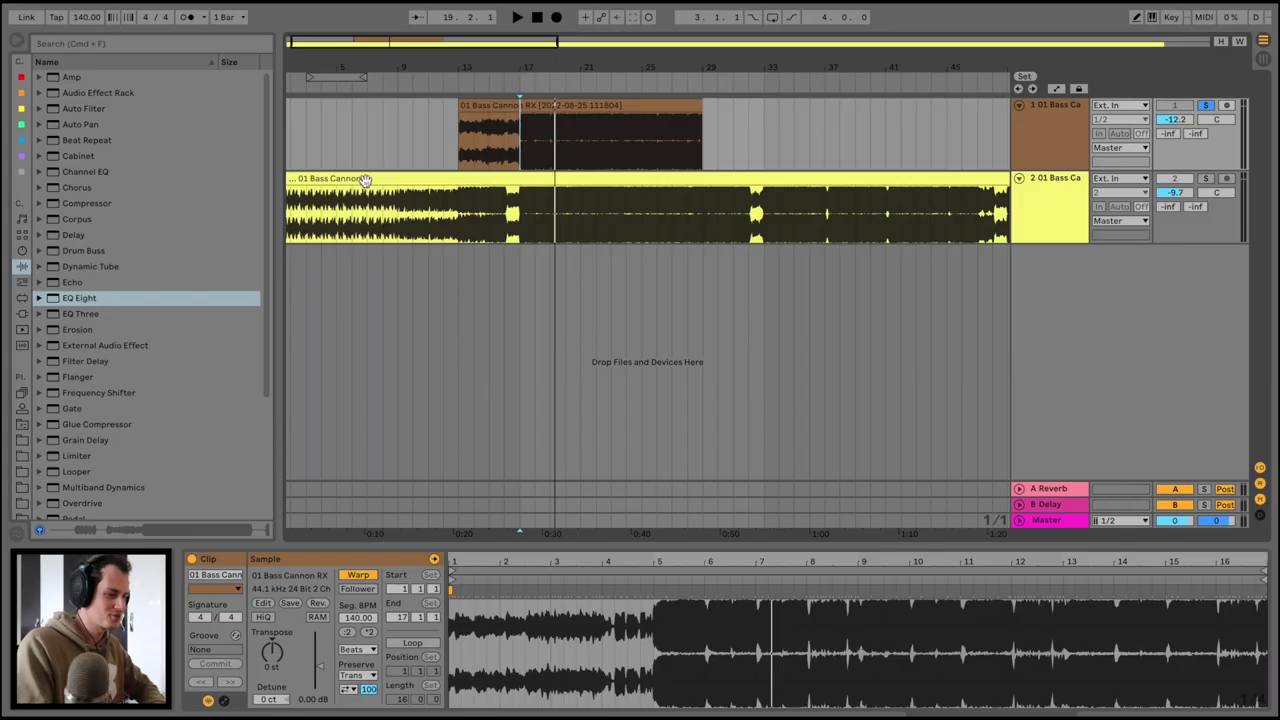
Select the original 01 Bass Cannon clip and set the project tempo to 130 BPM
left_click(514, 225)
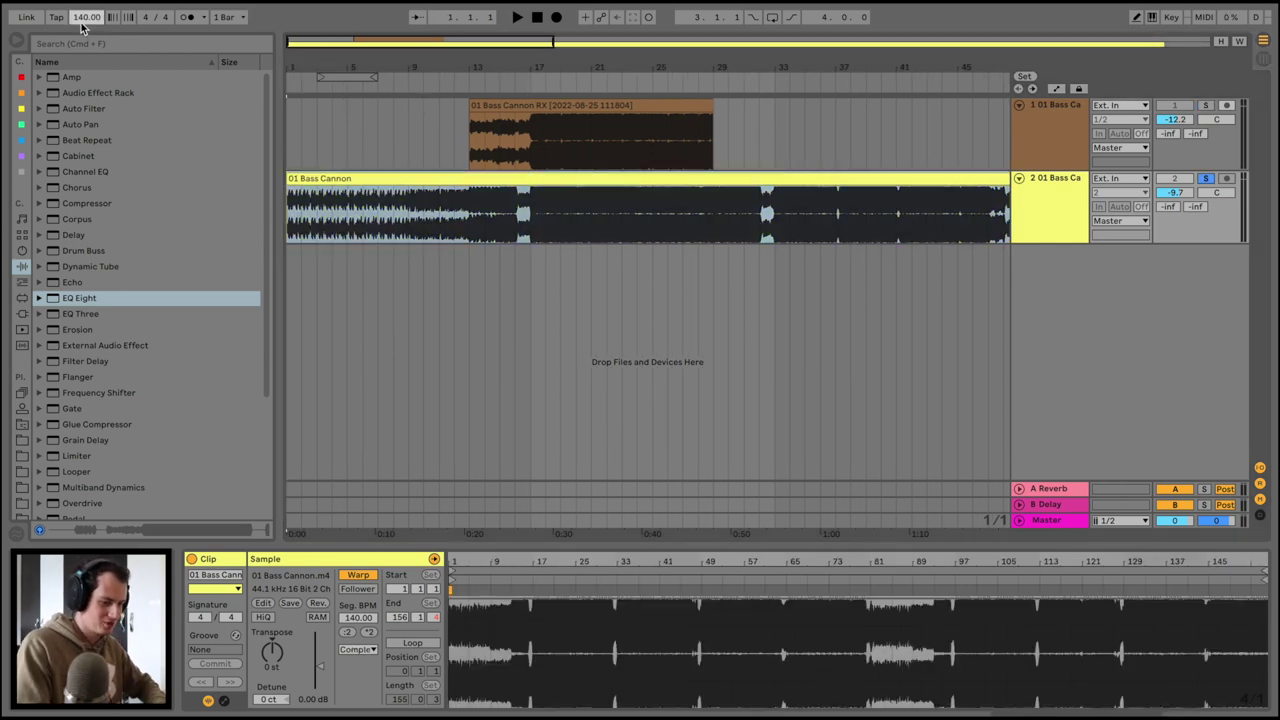
left_click(83, 27)
type("12")
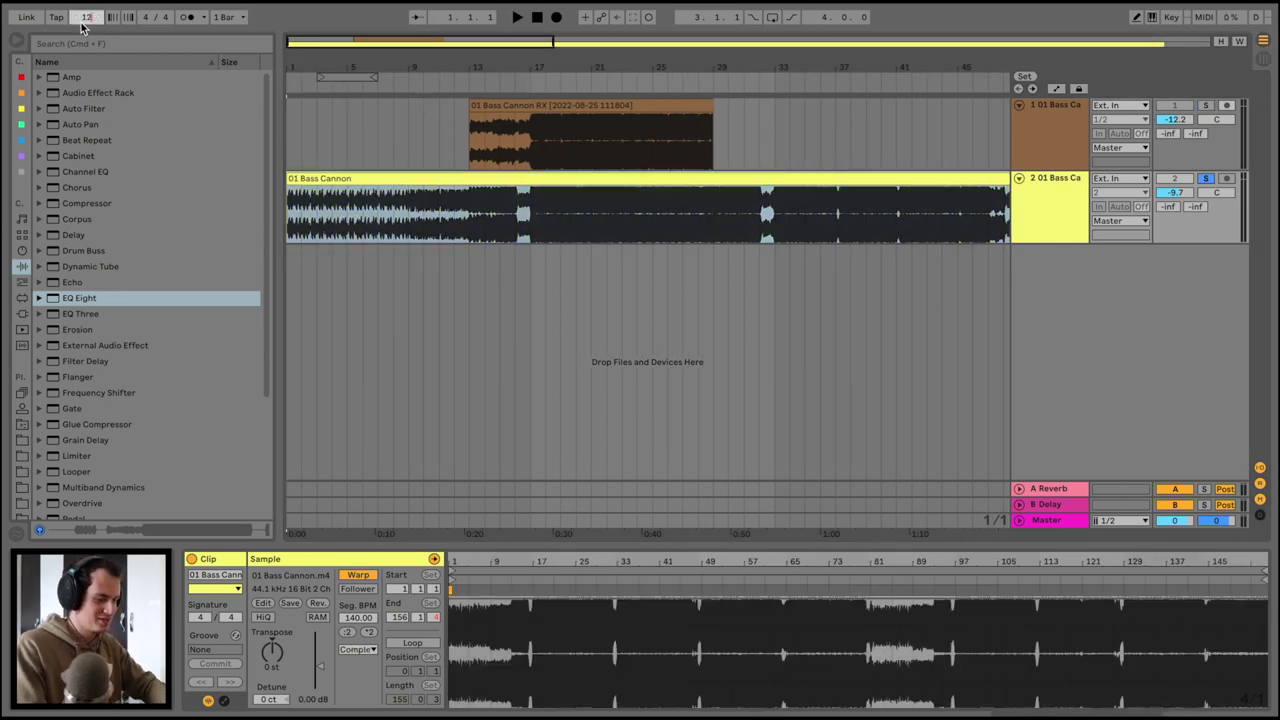
type("6")
key("Return")
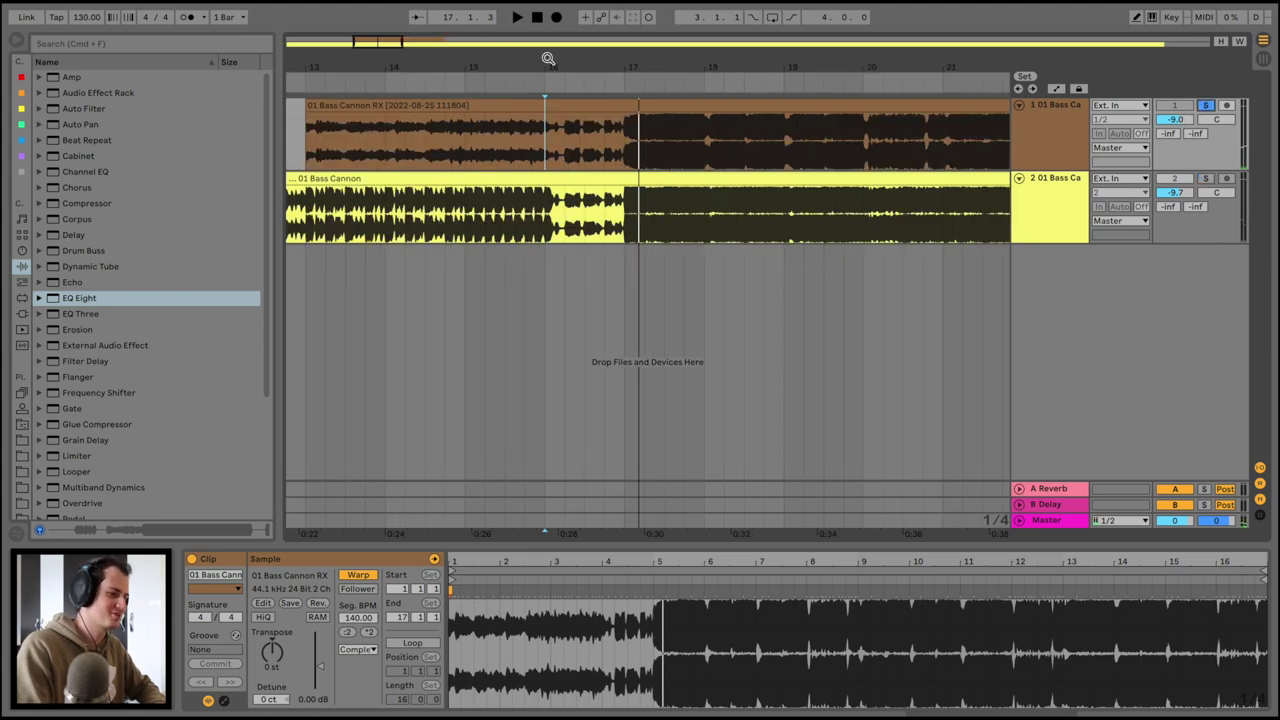
Split the RX clip at bars 17 and 21 and add a MIDI track below its track
left_click_drag(548, 59, 558, 59)
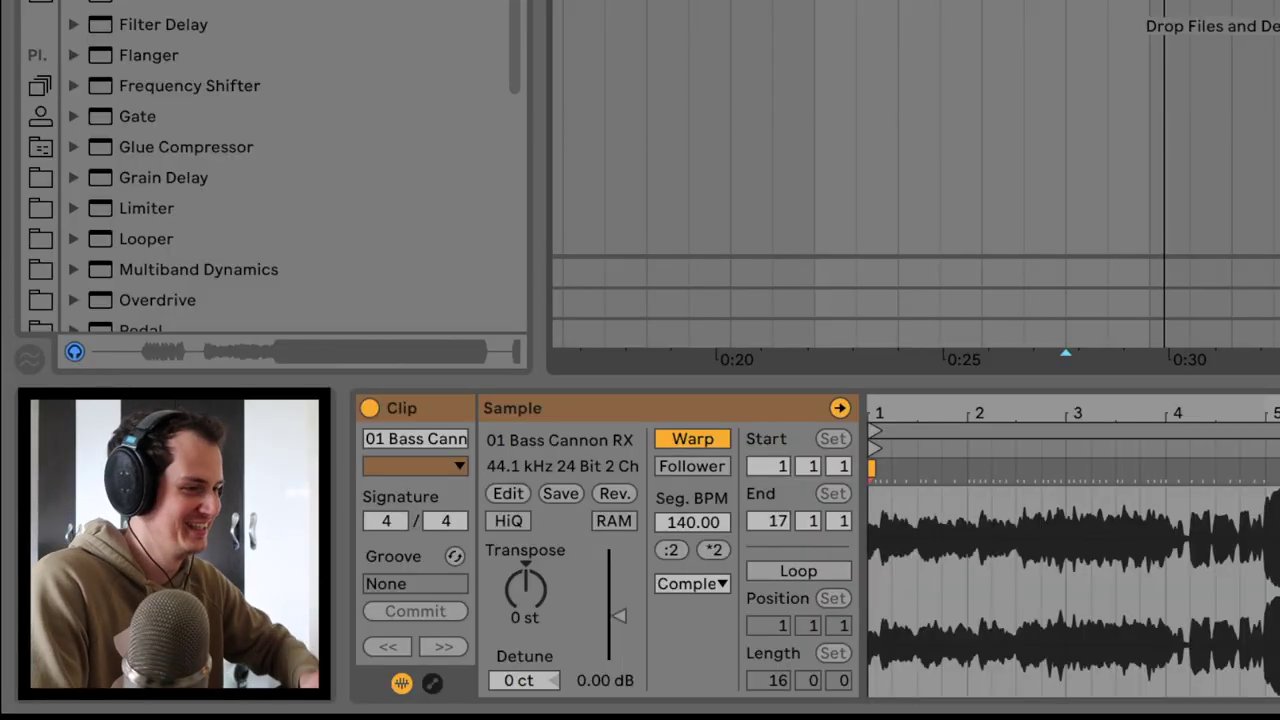
left_click(688, 110)
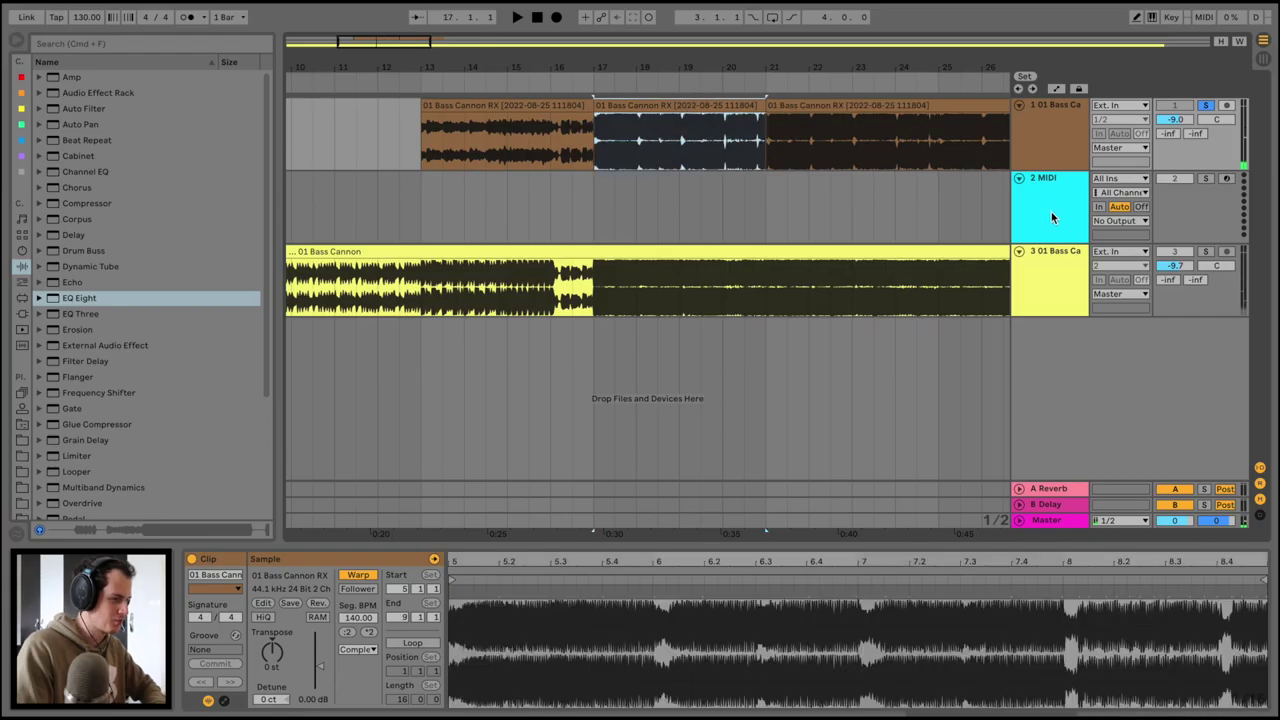
Load Simpler onto the MIDI track, use the RX clip from bars 17–21 as its sample and enable Warp
left_click(1051, 217)
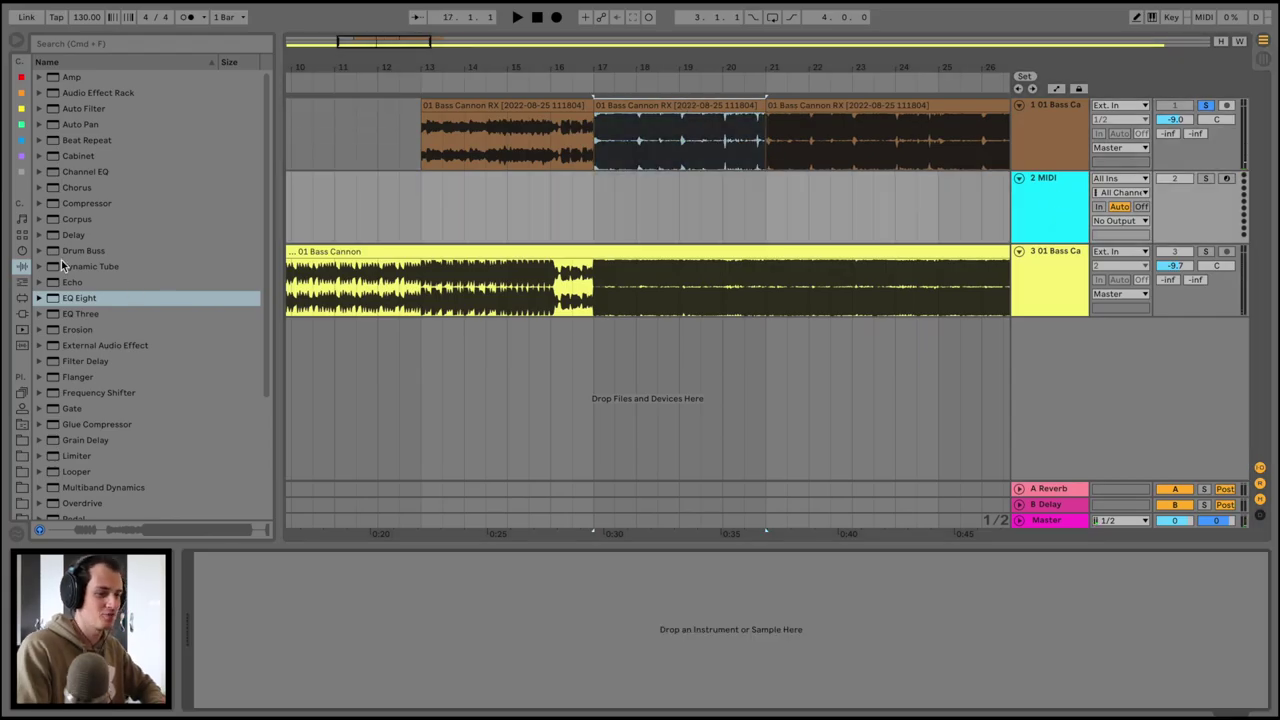
left_click(22, 251)
left_click_drag(72, 222, 645, 215)
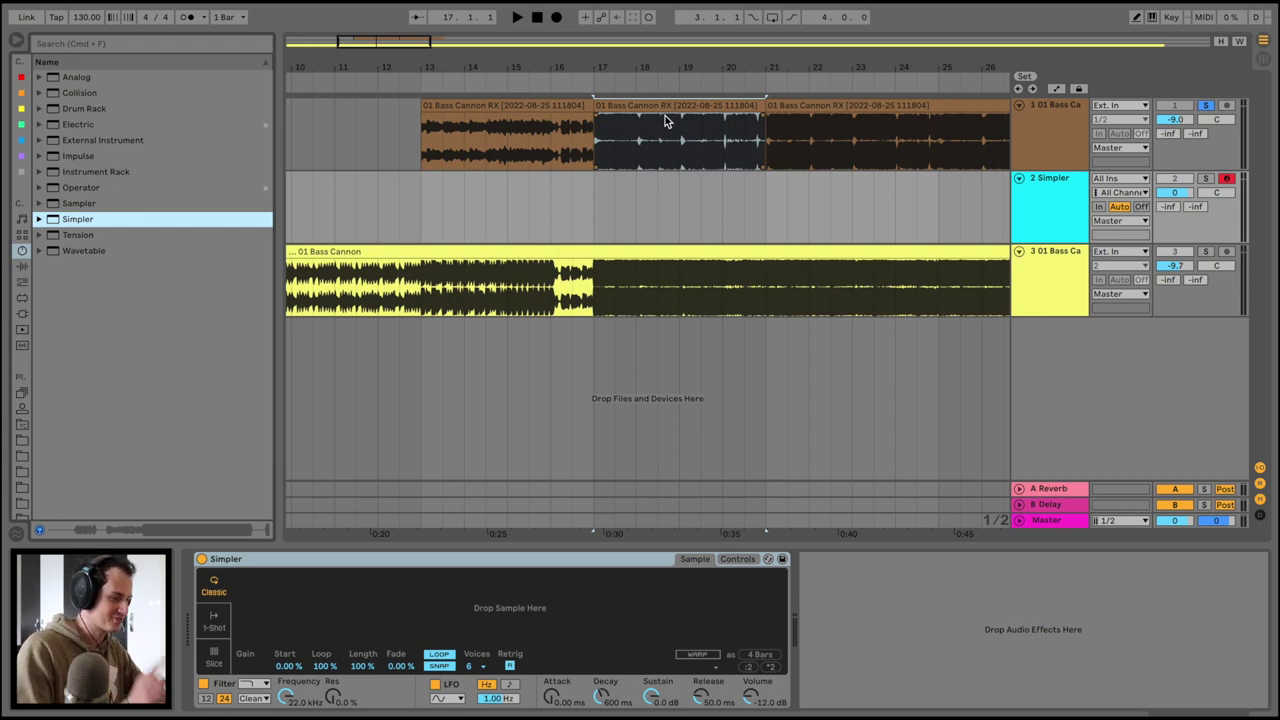
left_click_drag(665, 102, 390, 620)
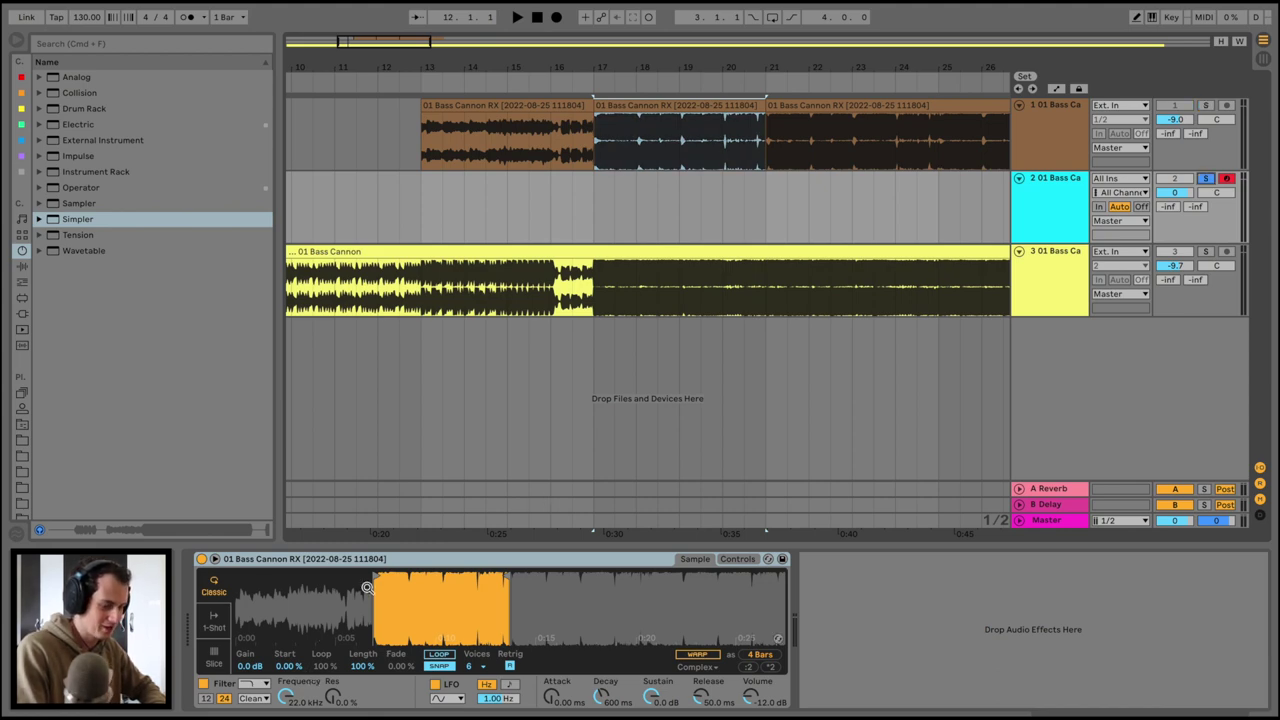
left_click(706, 656)
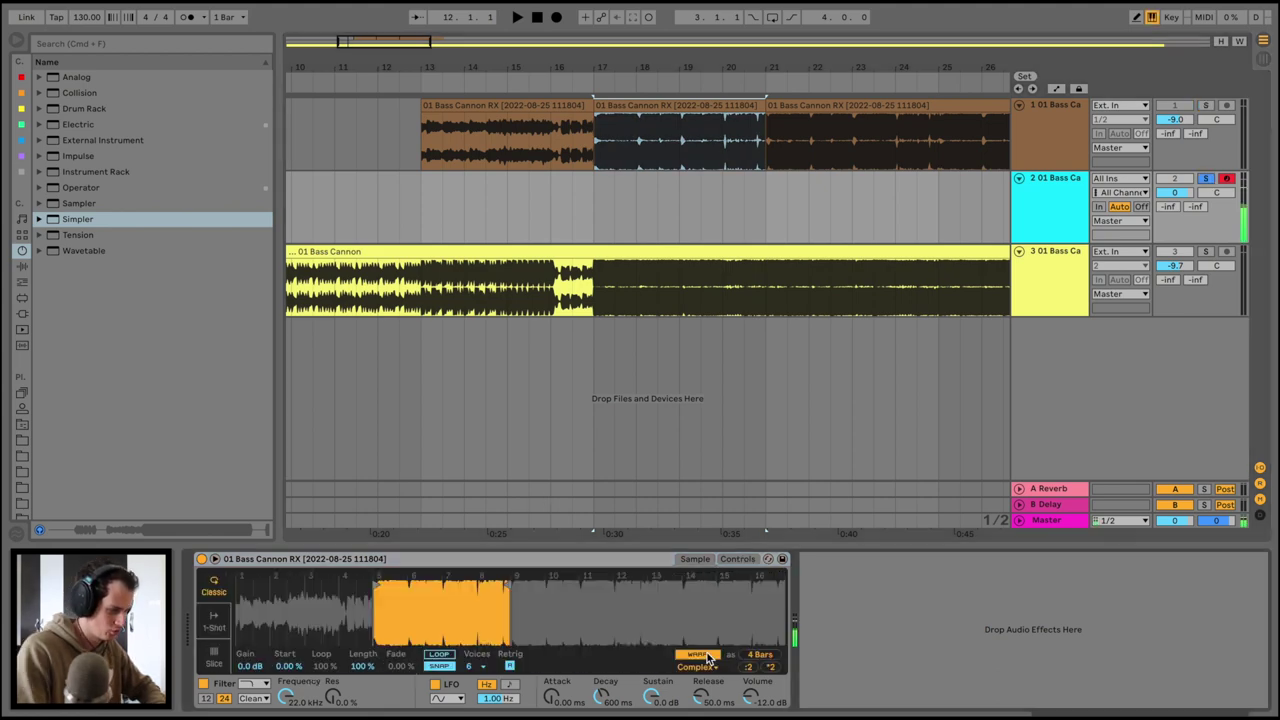
Create a MIDI clip from bar 17 to bar 21 on the Simpler track and fill it with one C3 note using Legato
left_click_drag(590, 208, 760, 208)
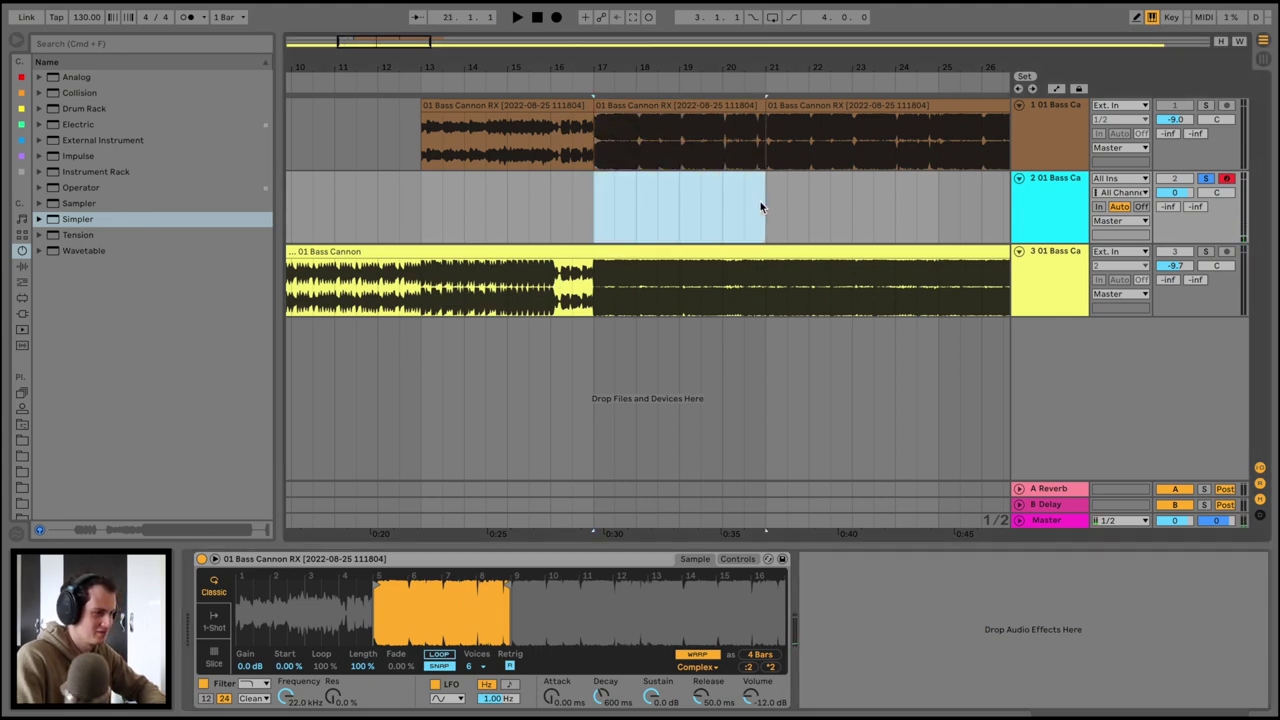
key("ctrl+shift+m")
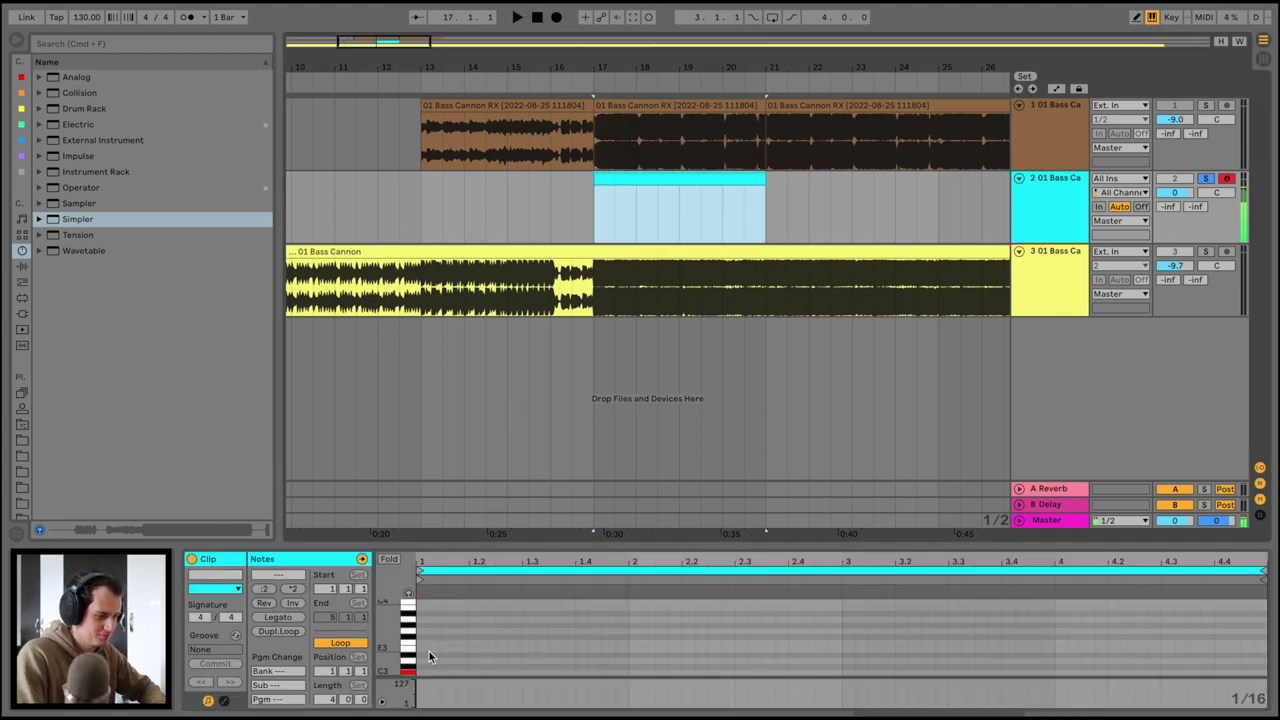
left_click(430, 657)
scroll(430, 657, "down", 3)
scroll(430, 657, "up", 1)
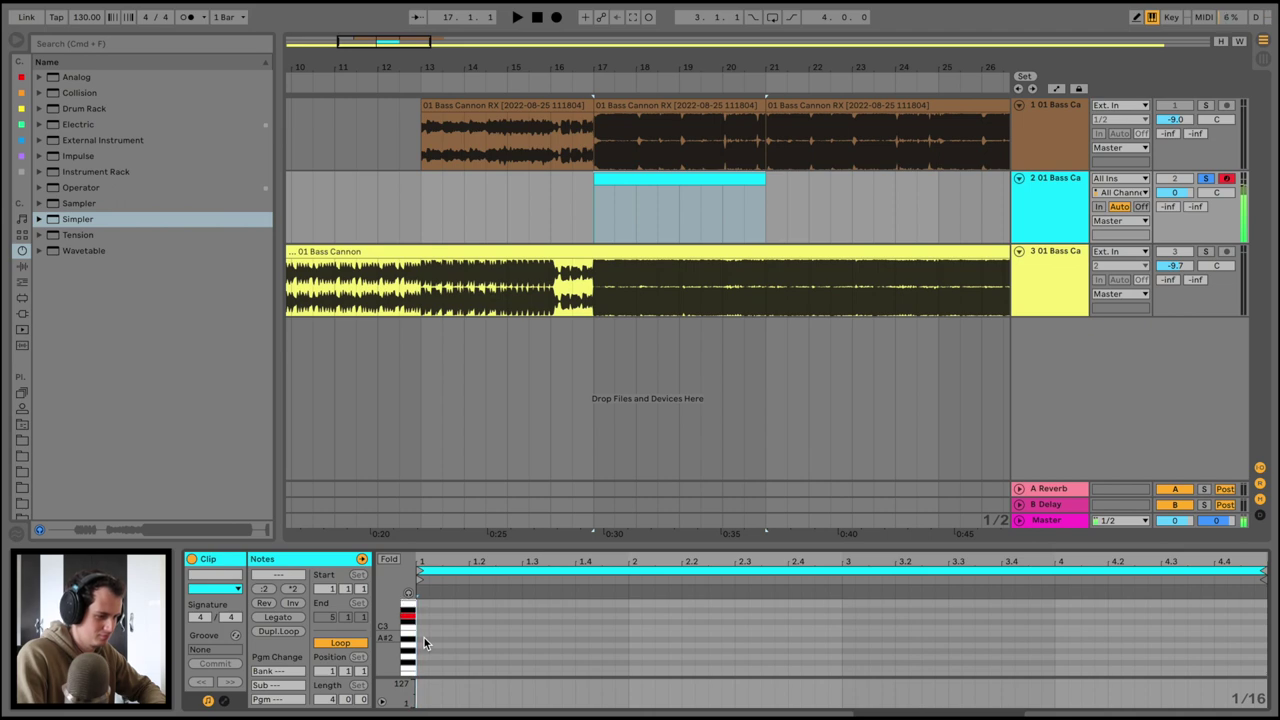
double_click(422, 627)
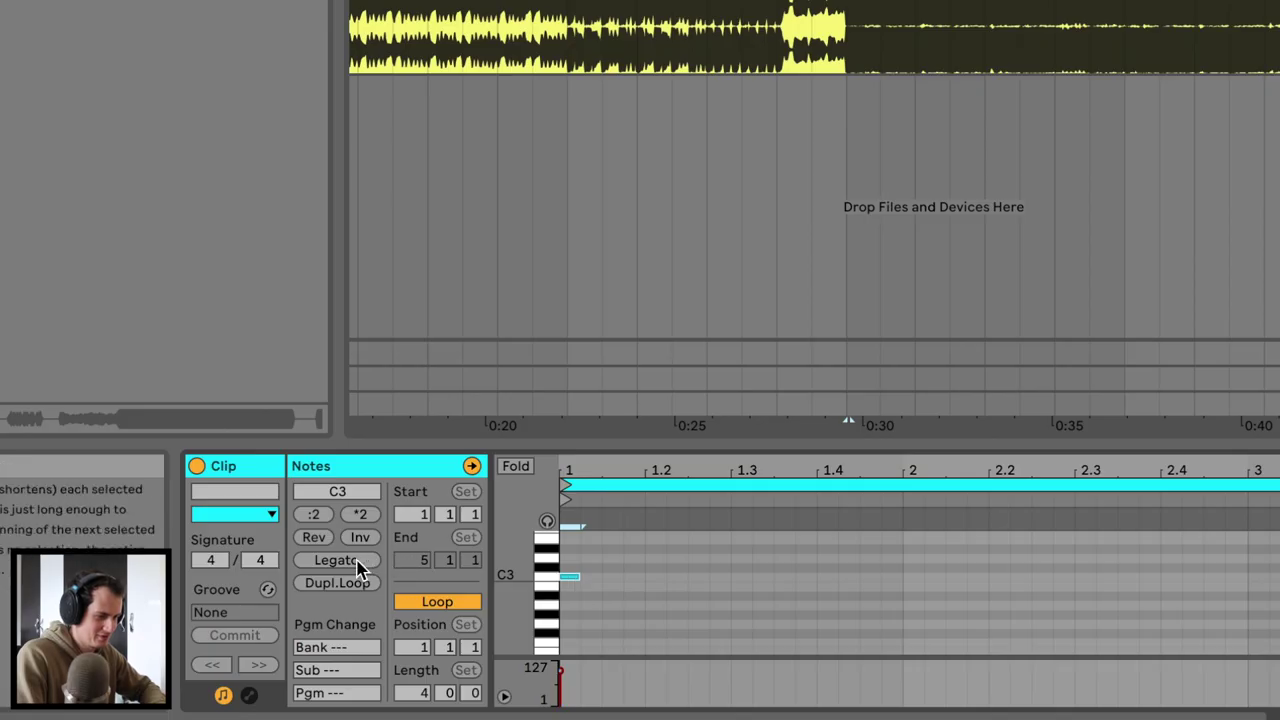
left_click(283, 617)
Set Simpler's filter envelope to 0.26 ms attack with an amount of 72, and the filter frequency to 198 Hz
double_click(1279, 5)
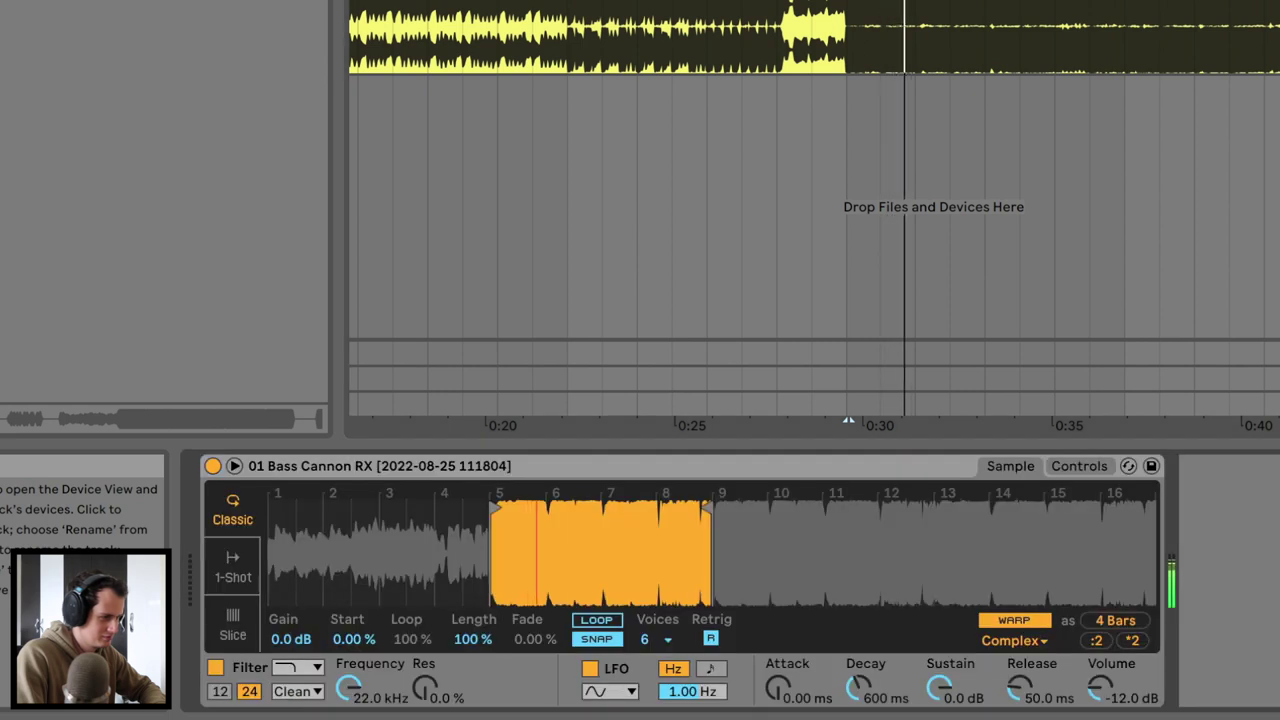
left_click(1083, 468)
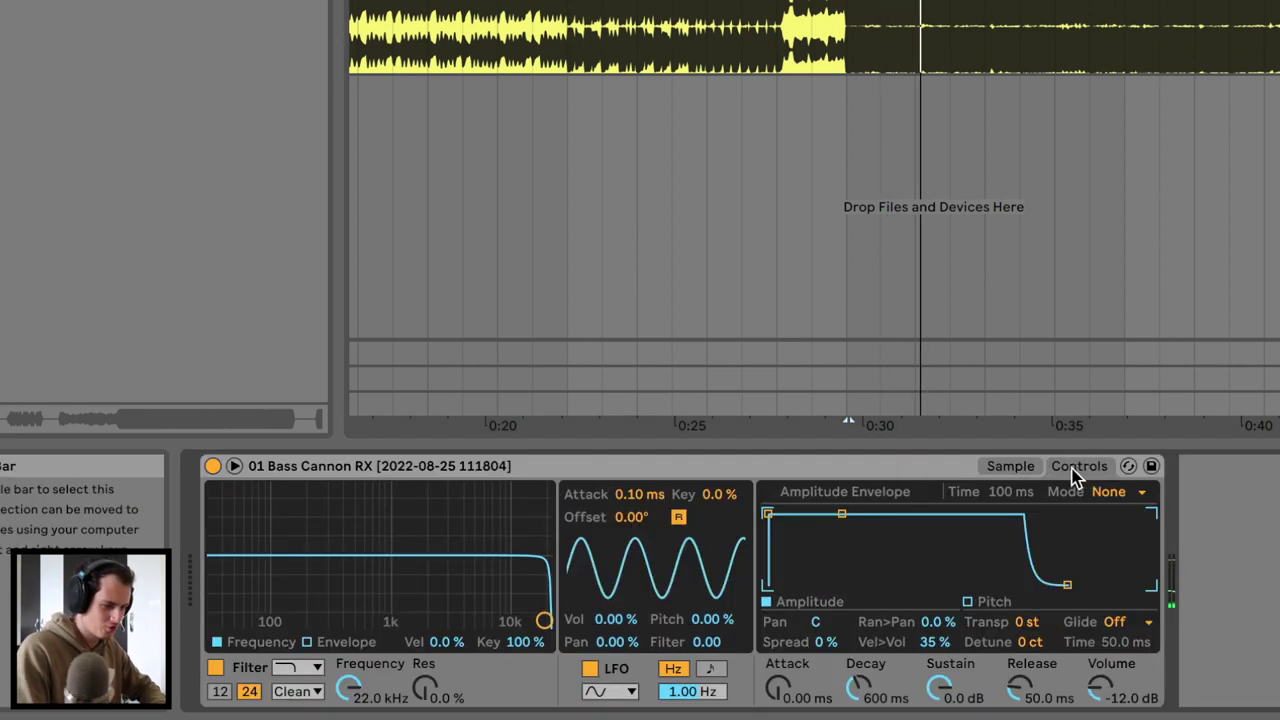
left_click(310, 643)
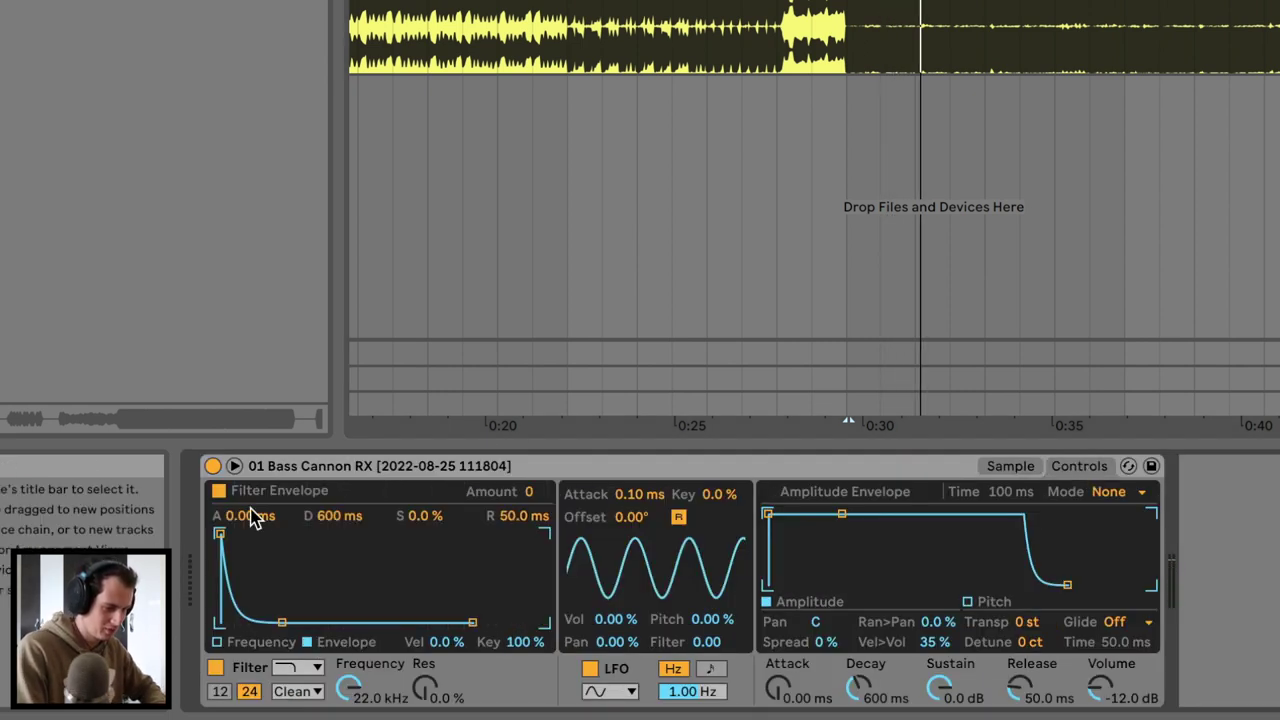
left_click_drag(240, 516, 514, 474)
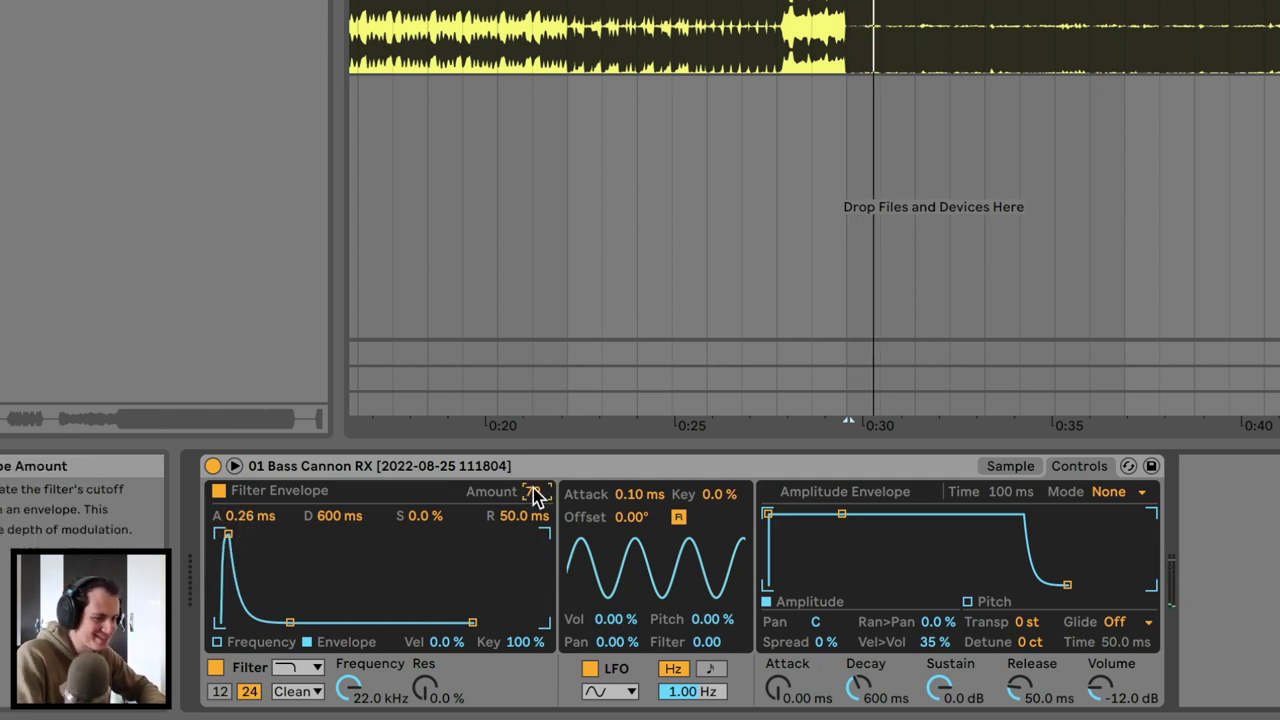
left_click_drag(348, 690, 348, 719)
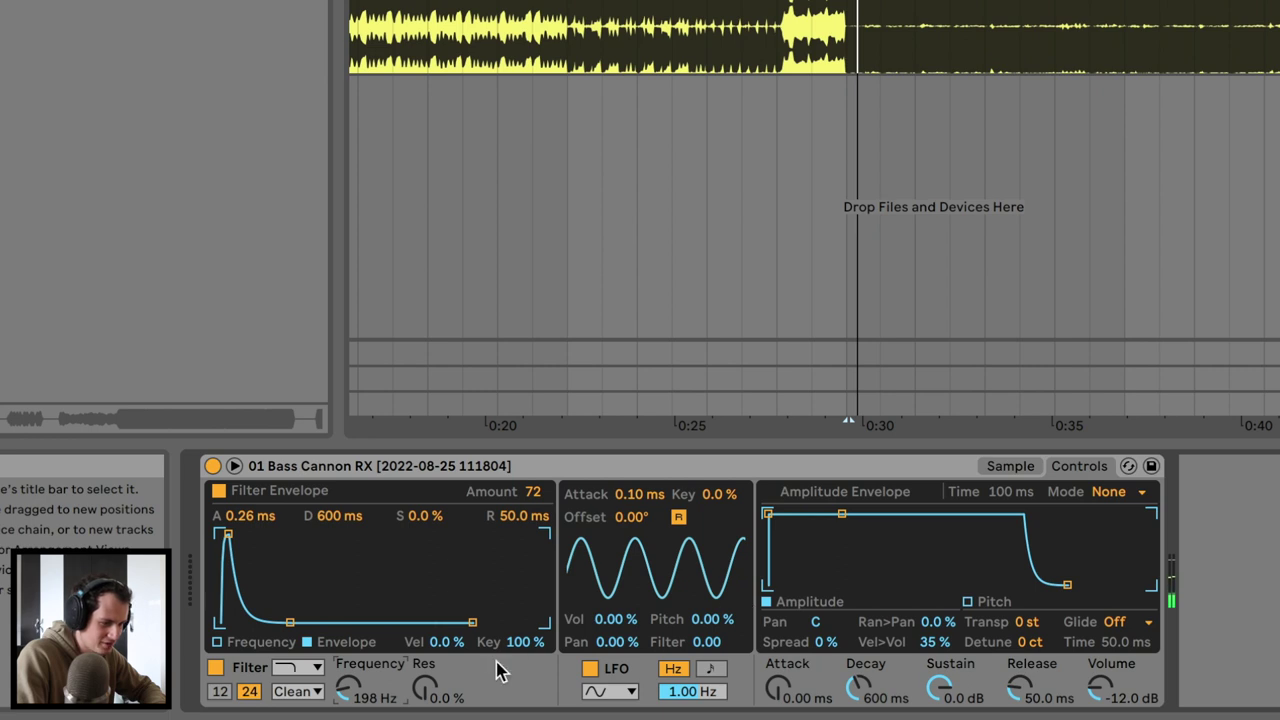
Set the LFO's filter modulation to 24 with a tempo-synced 1/12 rate, and raise the filter frequency to 20.9 kHz
left_click_drag(706, 642, 706, 632)
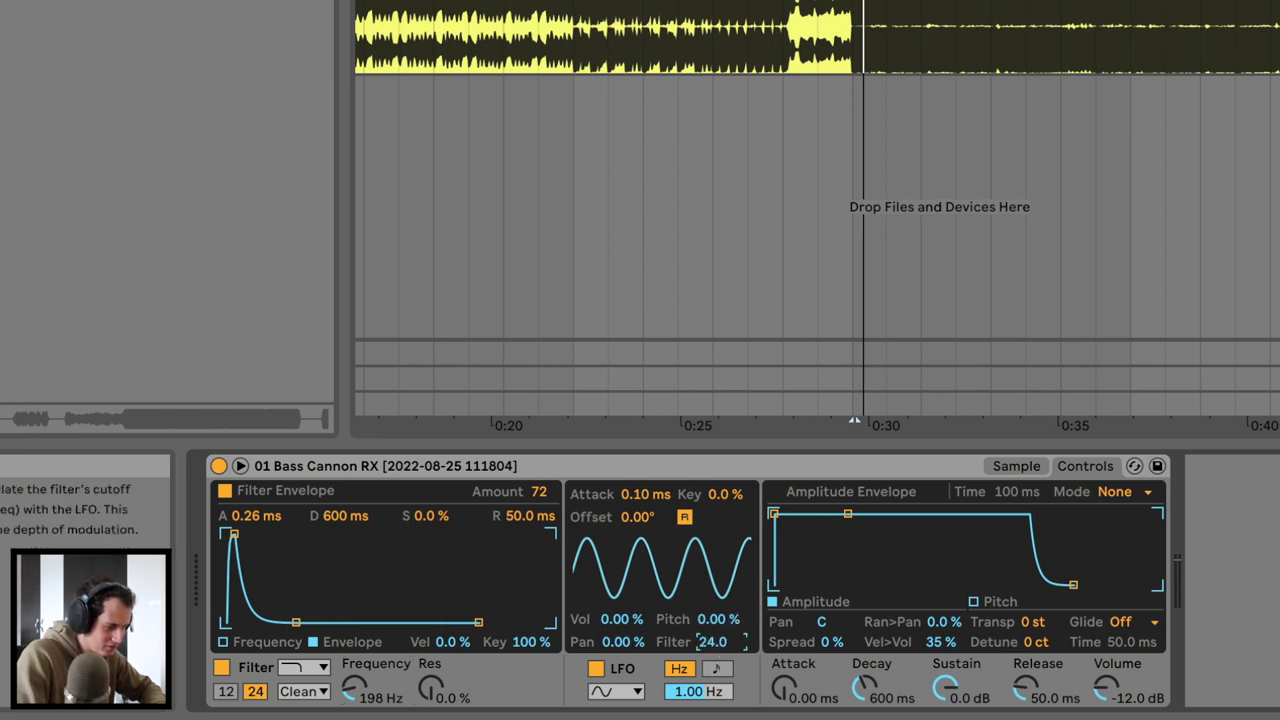
mouse_move(698, 691)
left_mouse_down()
mouse_move(698, 672)
mouse_move(698, 695)
mouse_move(698, 683)
left_mouse_up()
left_click(716, 668)
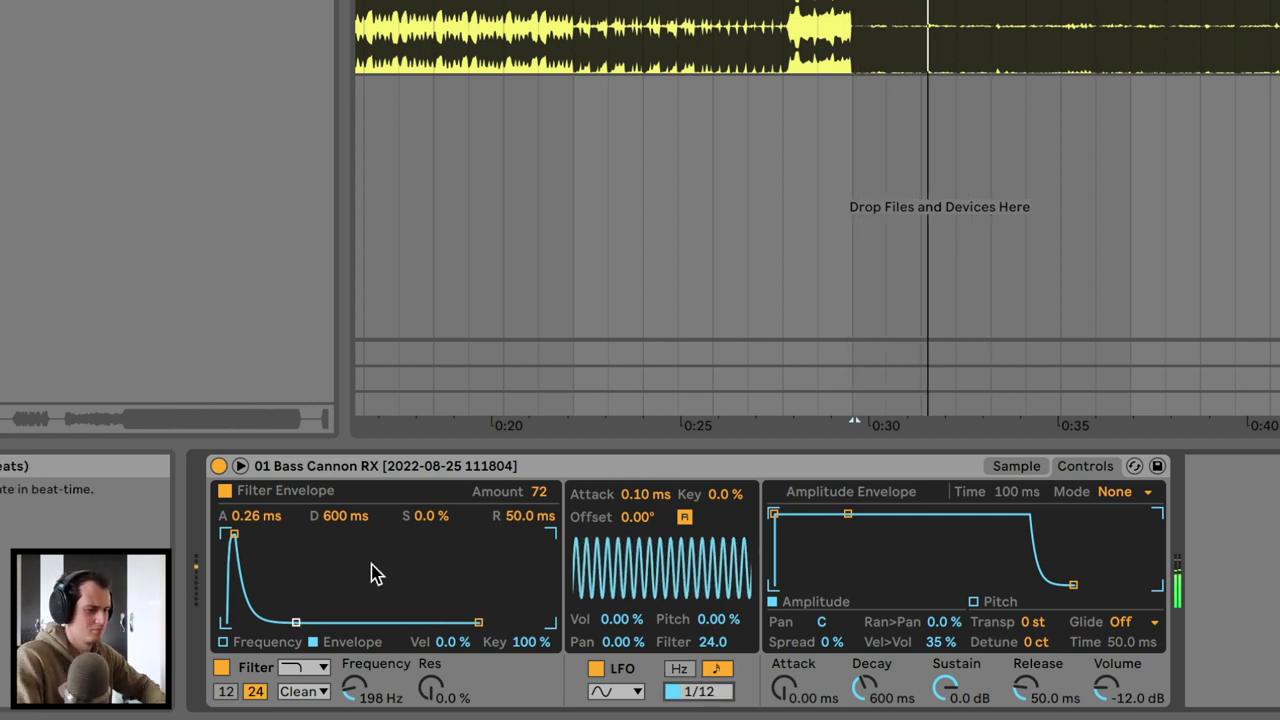
mouse_move(354, 688)
left_mouse_down()
mouse_move(354, 605)
mouse_move(354, 672)
left_mouse_up()
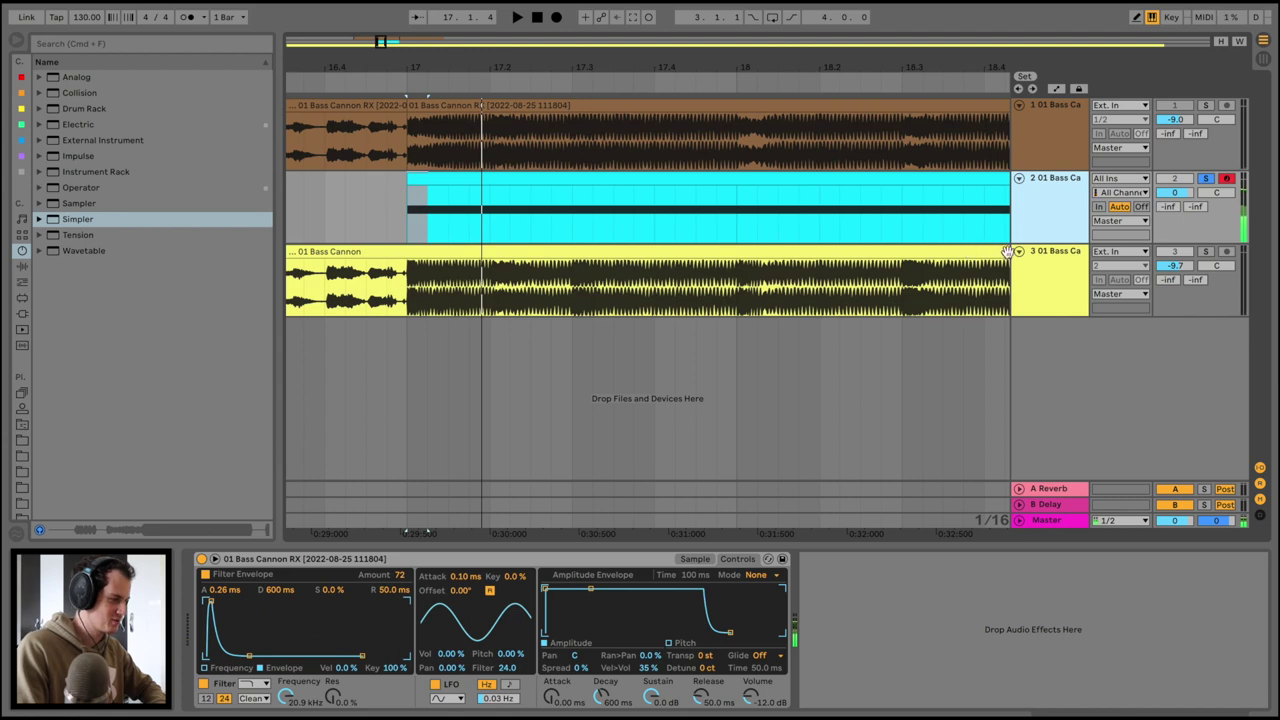
Show the Simpler track's Filter Freq automation in a taller lane and add a breakpoint at bar 17
left_click_drag(1044, 240, 1044, 316)
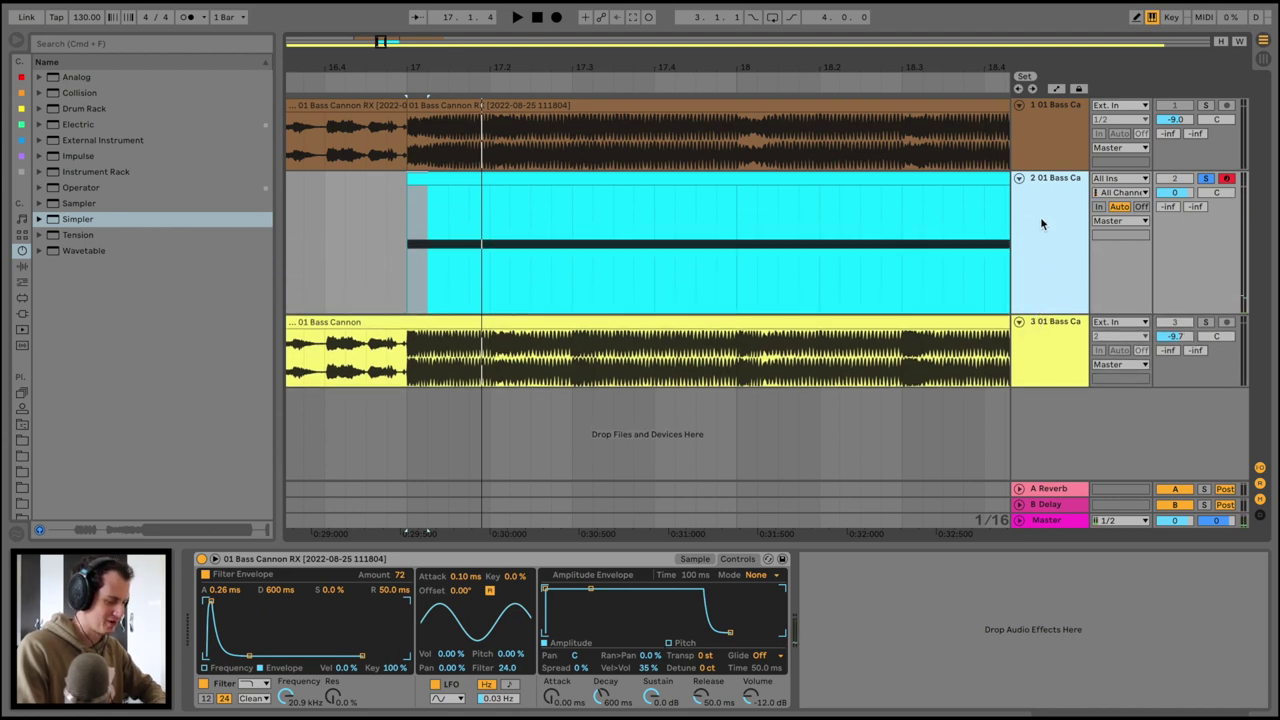
key("a")
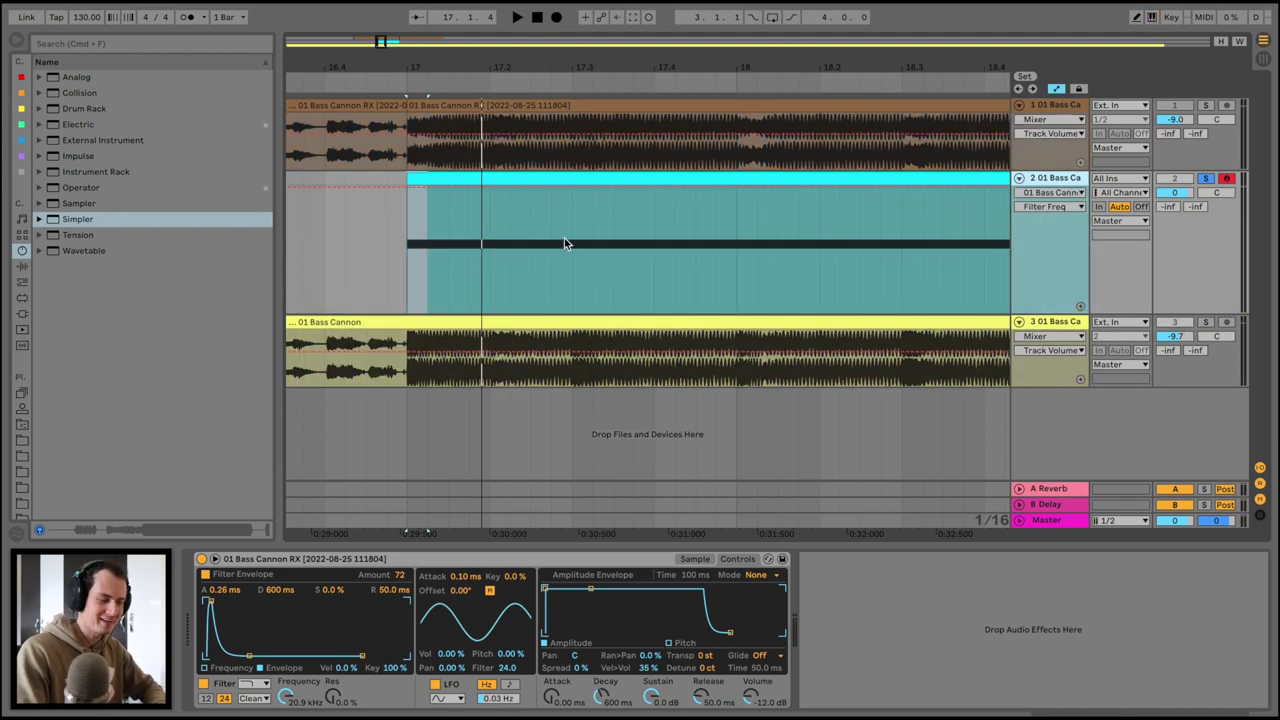
left_click(404, 191)
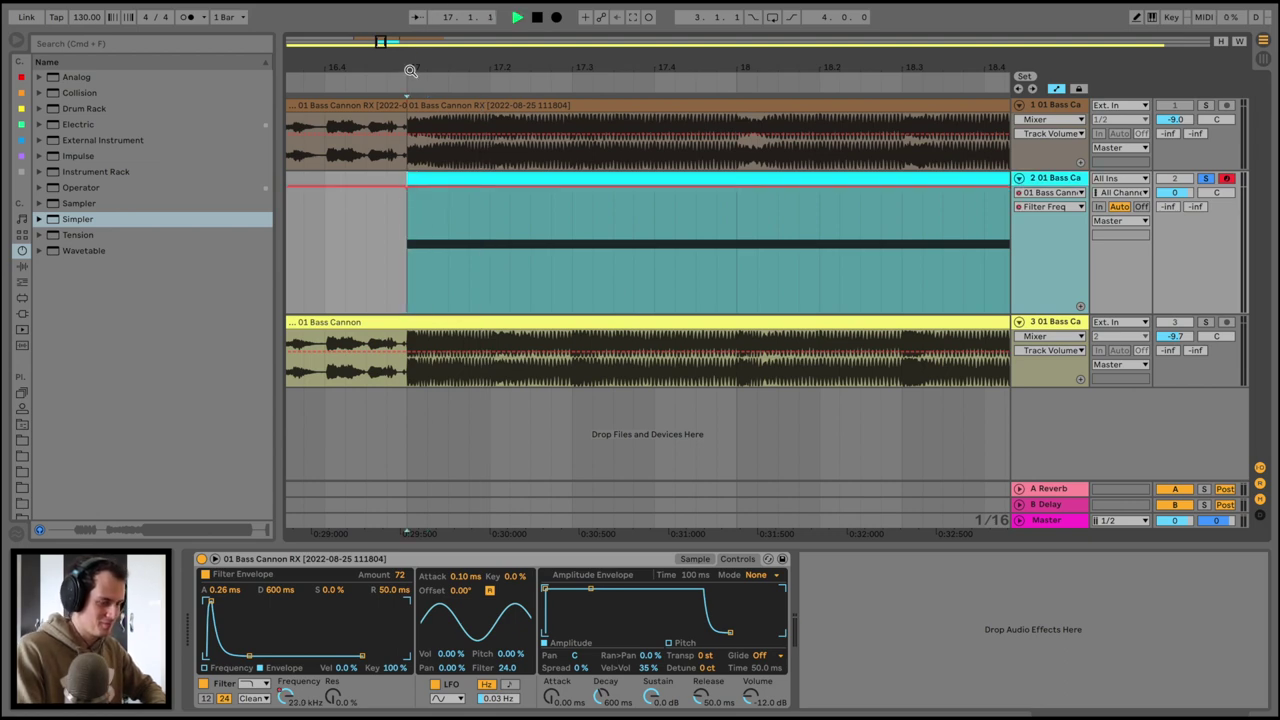
Play the Simpler clip from bar 17 to audition the filtered sound
key("space")
key("space")
key("space")
left_click_drag(423, 64, 428, 83)
key("space")
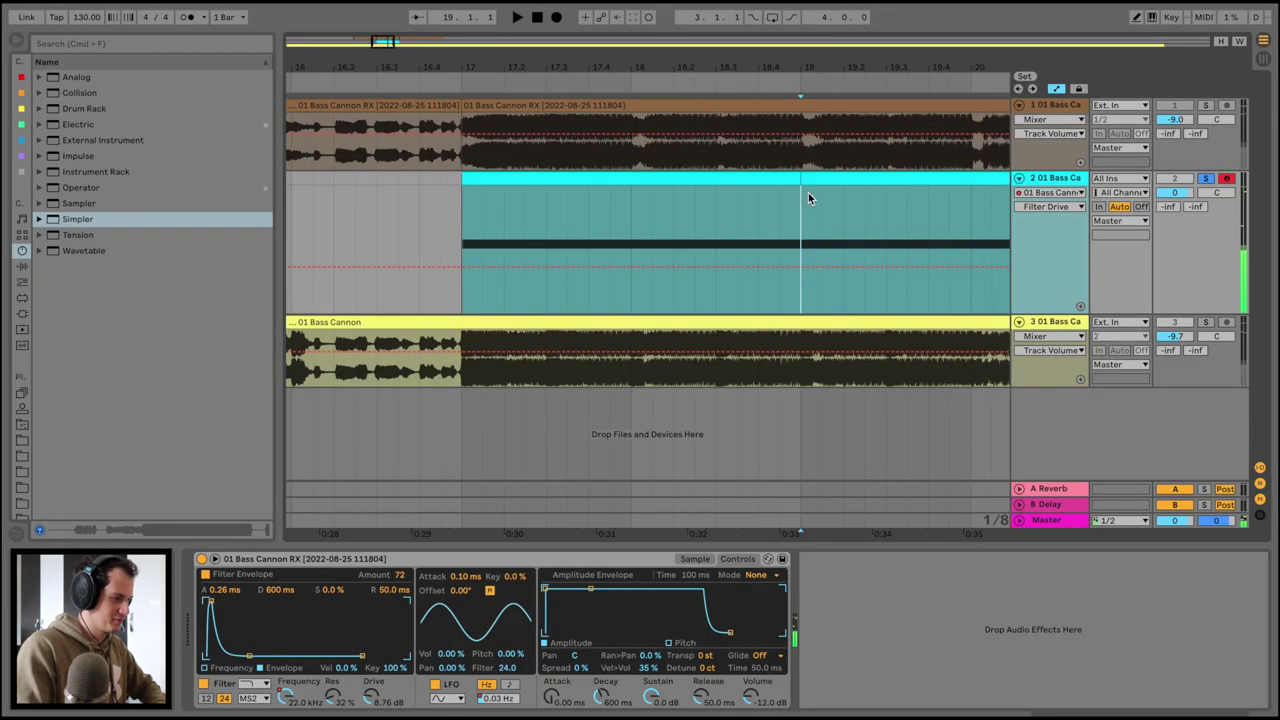
Insert an empty MIDI track directly below the Simpler track
left_click(1065, 181)
key("super+shift+t")
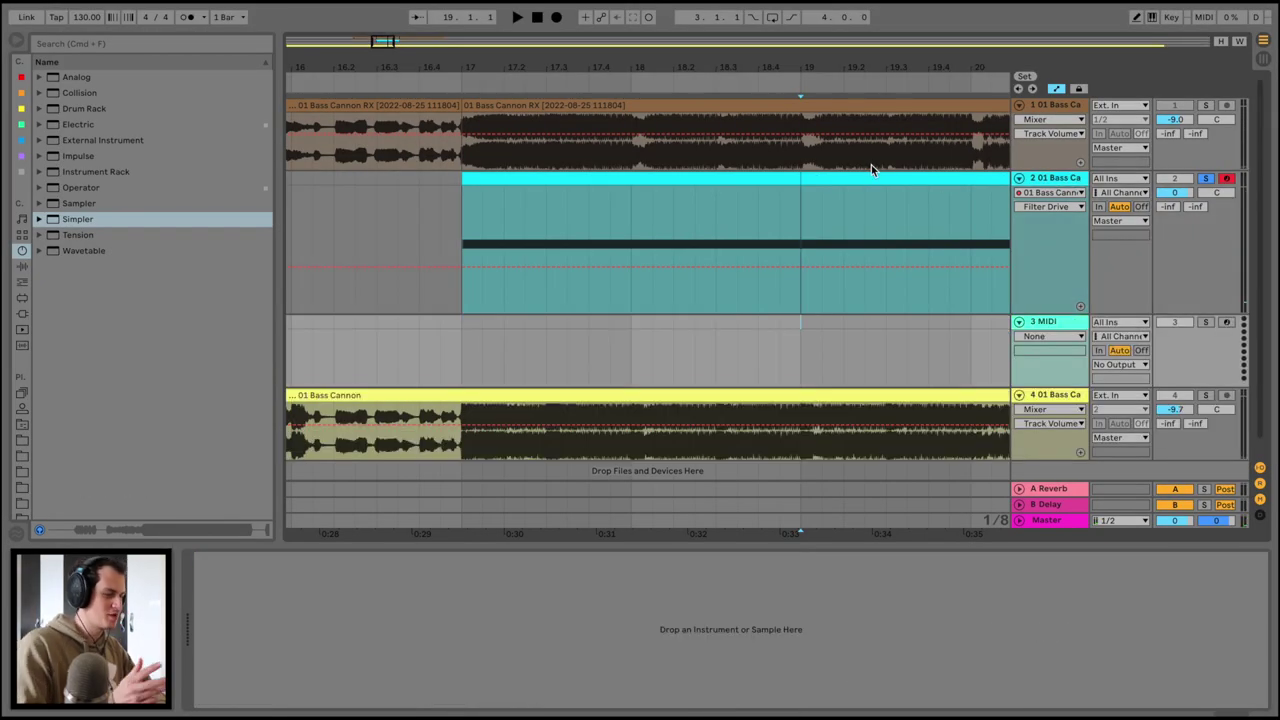
Trim the Simpler clip to bars 17–19 and place a copy on the new MIDI track at bars 19–21
left_click(849, 176)
key("super+x")
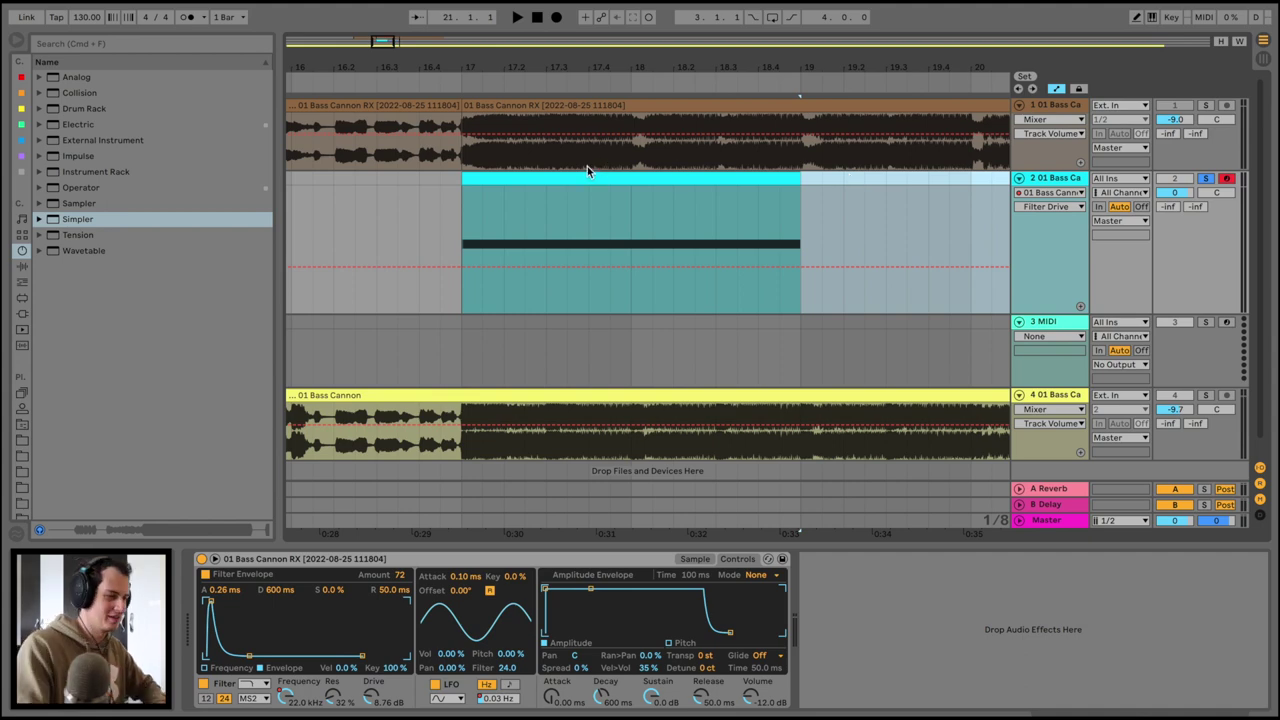
left_click_drag(540, 174, 857, 360)
Duplicate the Simpler track together with its clip and device settings
left_click_drag(880, 368, 1066, 176)
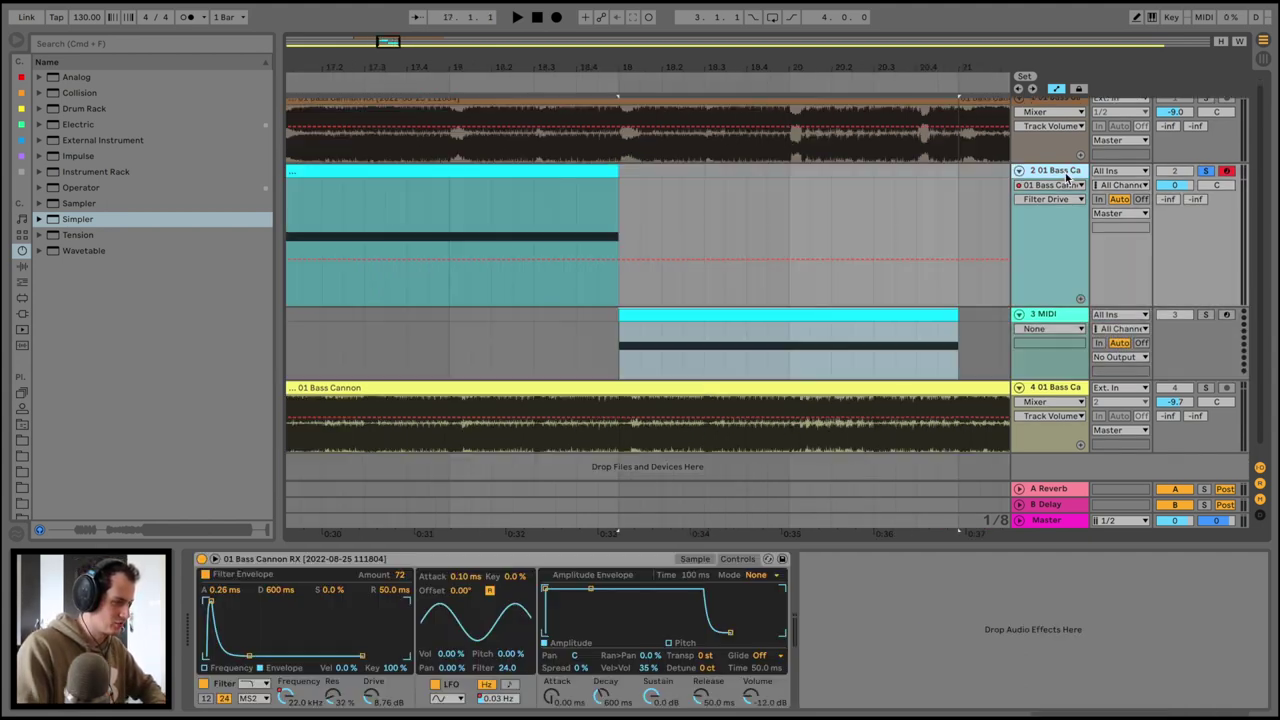
key("super+d")
left_click_drag(656, 70, 656, 63)
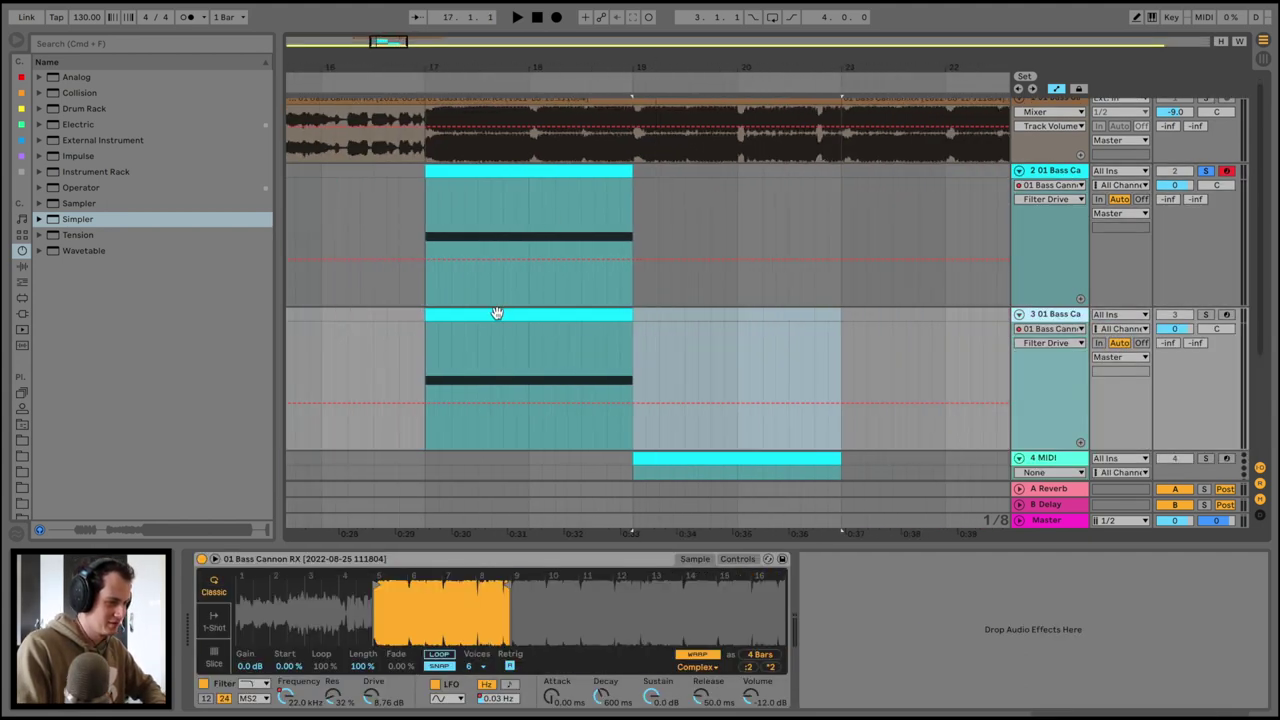
Move the duplicated track's clip to bars 19–21 and open its notes
left_click_drag(497, 313, 709, 320)
double_click(686, 314)
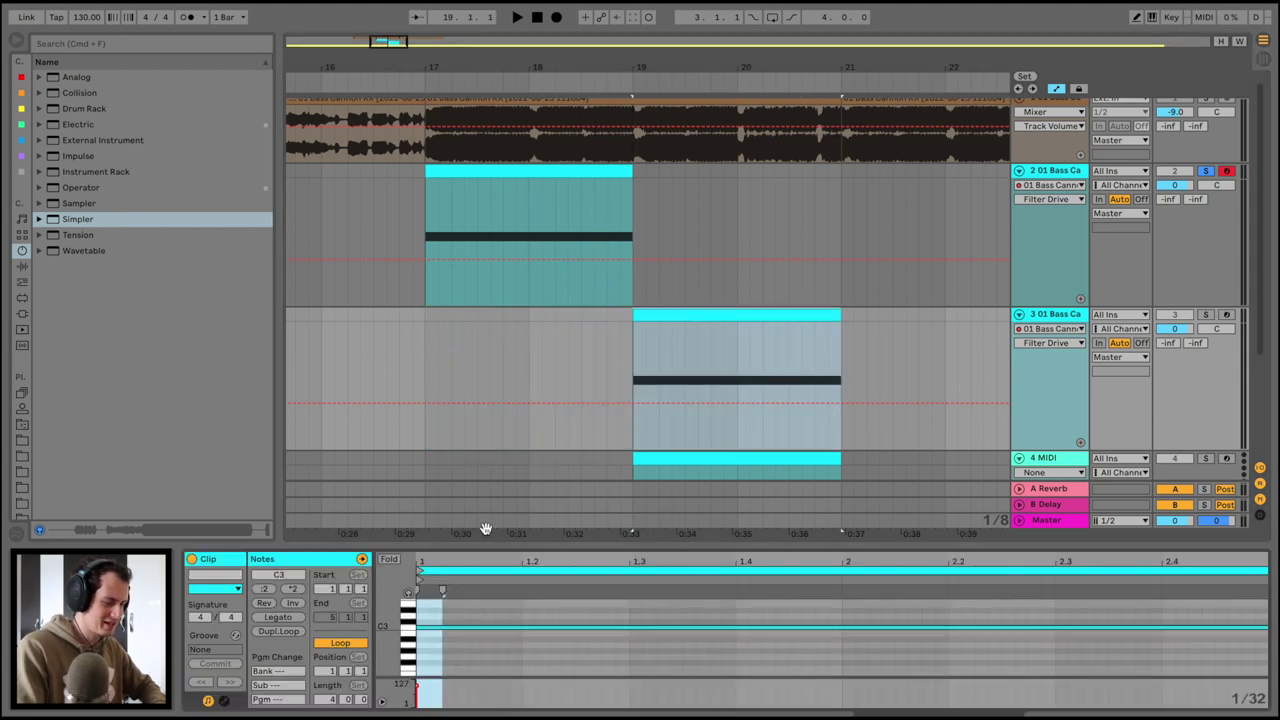
Turn off the LFO in the duplicated Simpler, and solo and arm its track
double_click(1069, 316)
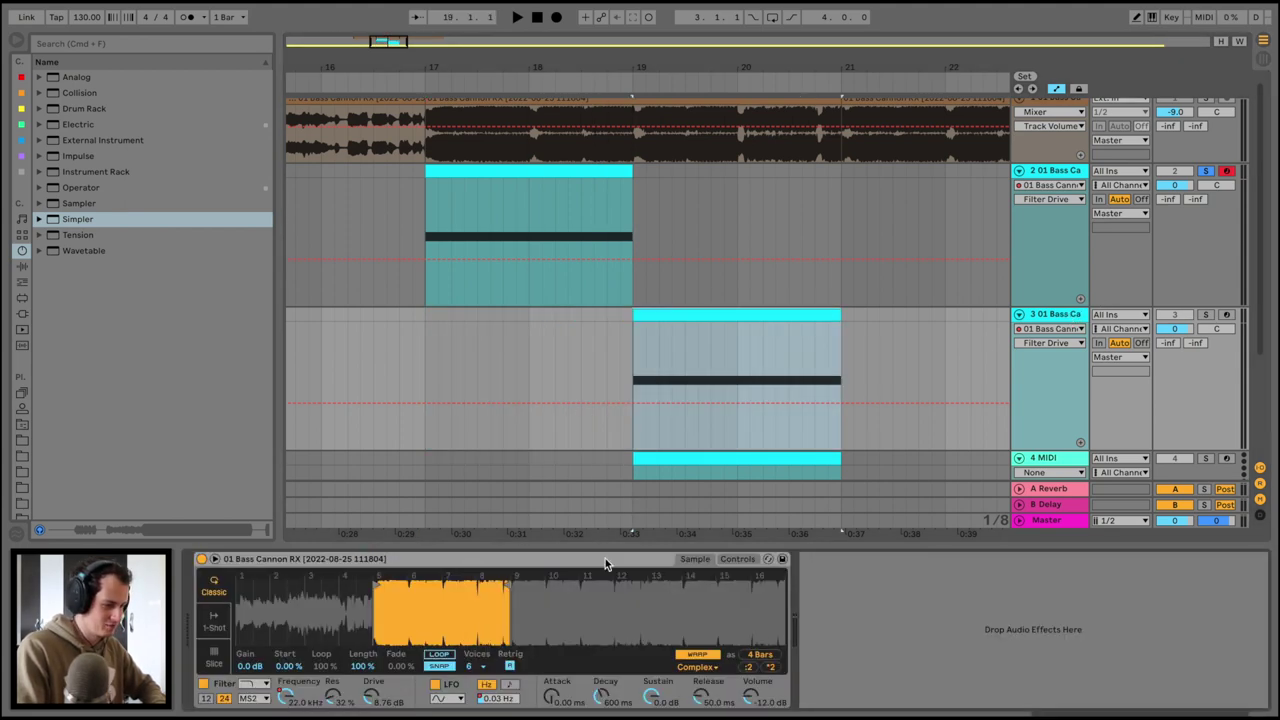
left_click(737, 559)
left_click(436, 685)
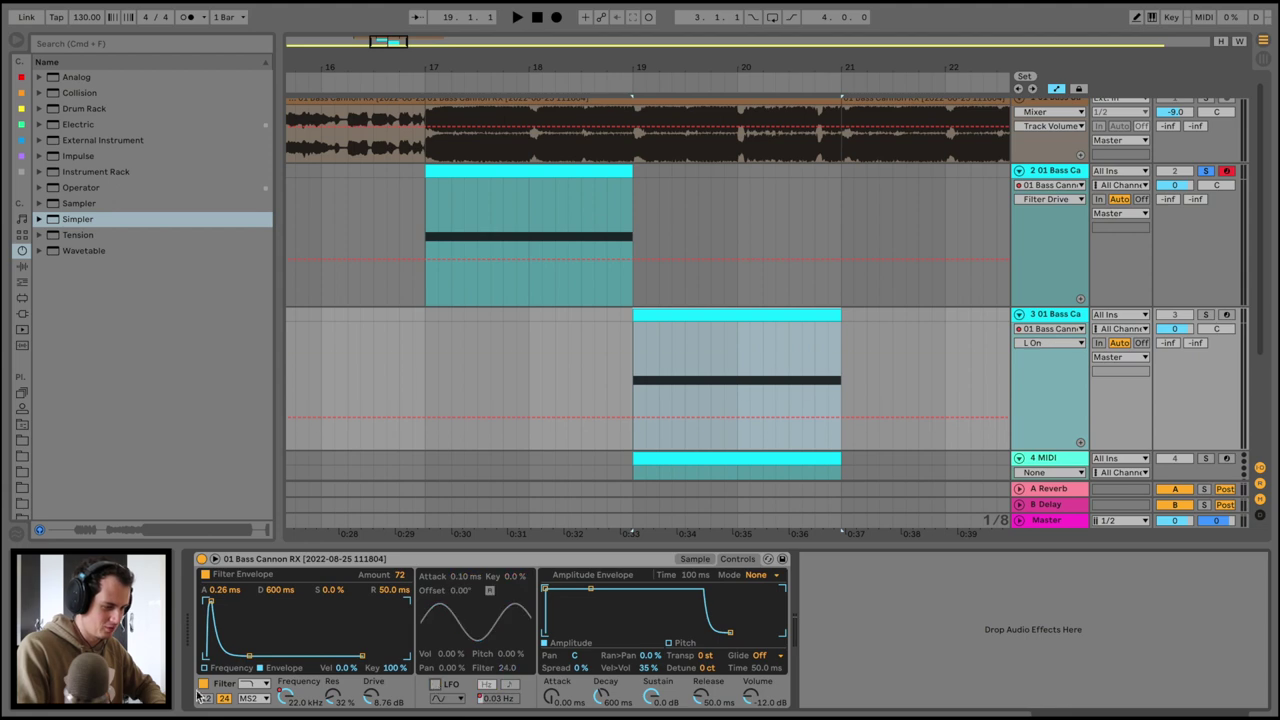
left_click(1226, 314)
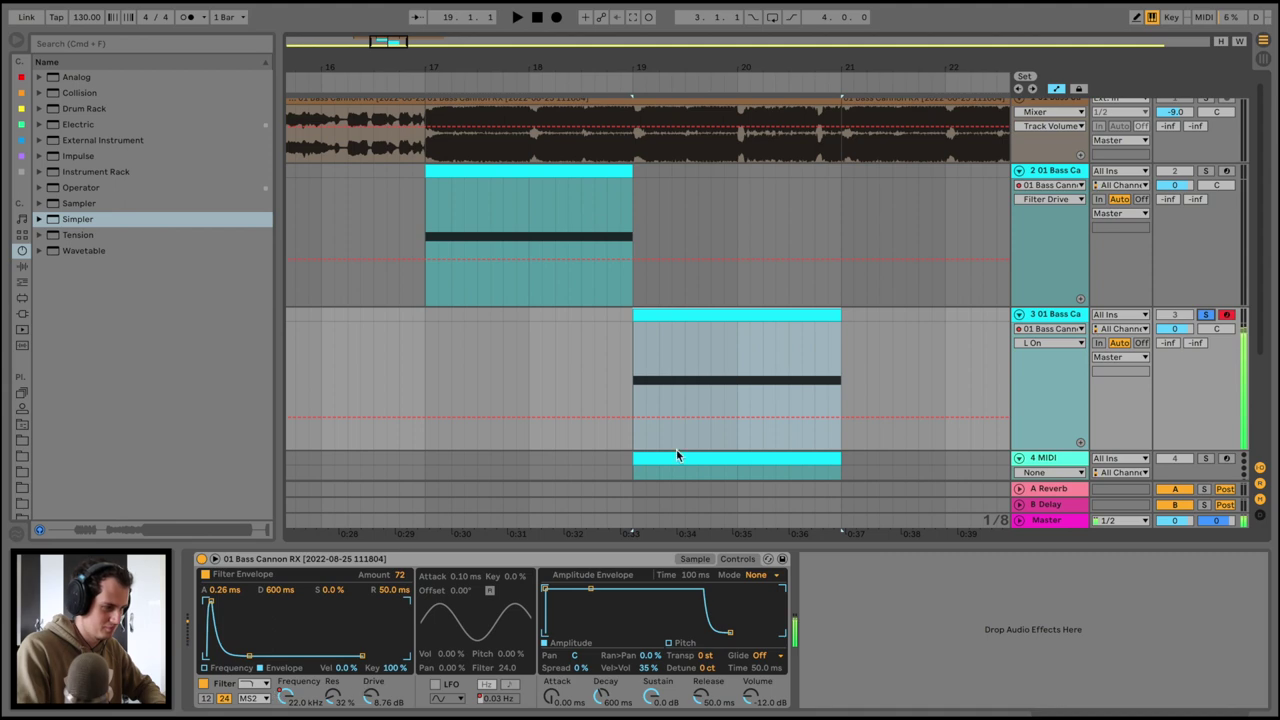
Delete the filter frequency automation of the duplicated Simpler and lower its filter frequency to 219 Hz
double_click(652, 311)
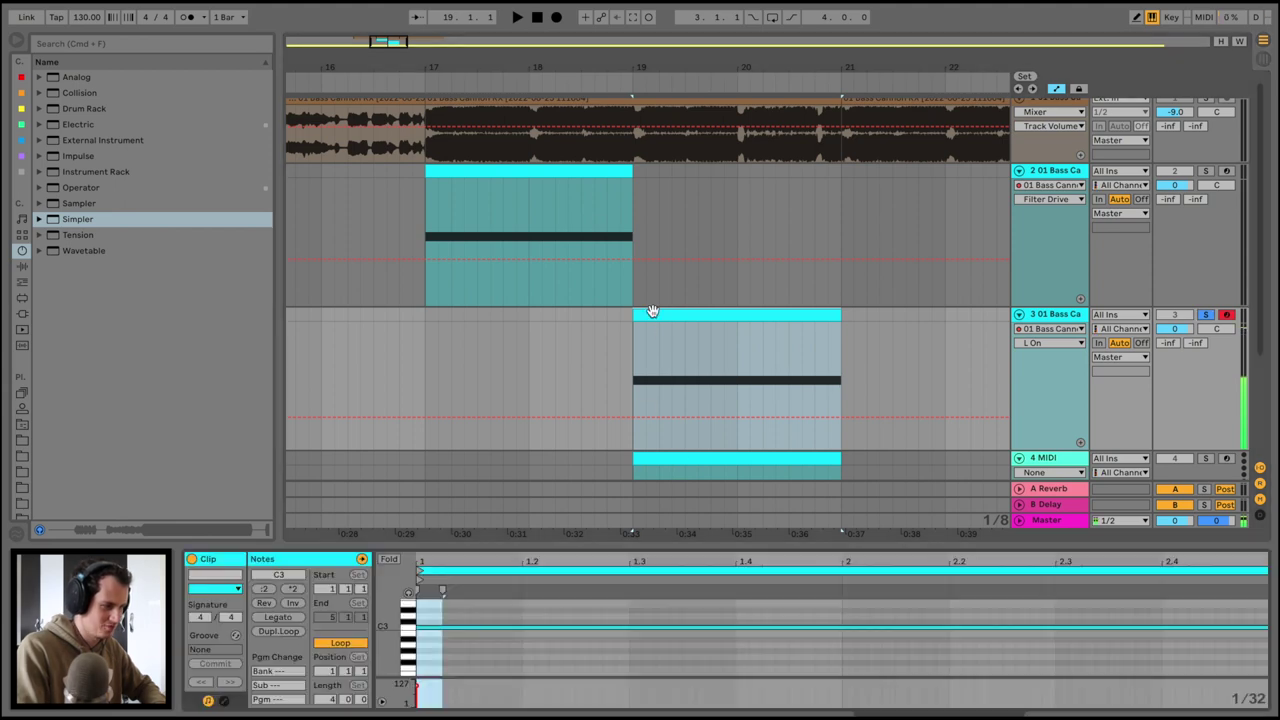
left_click(1052, 318)
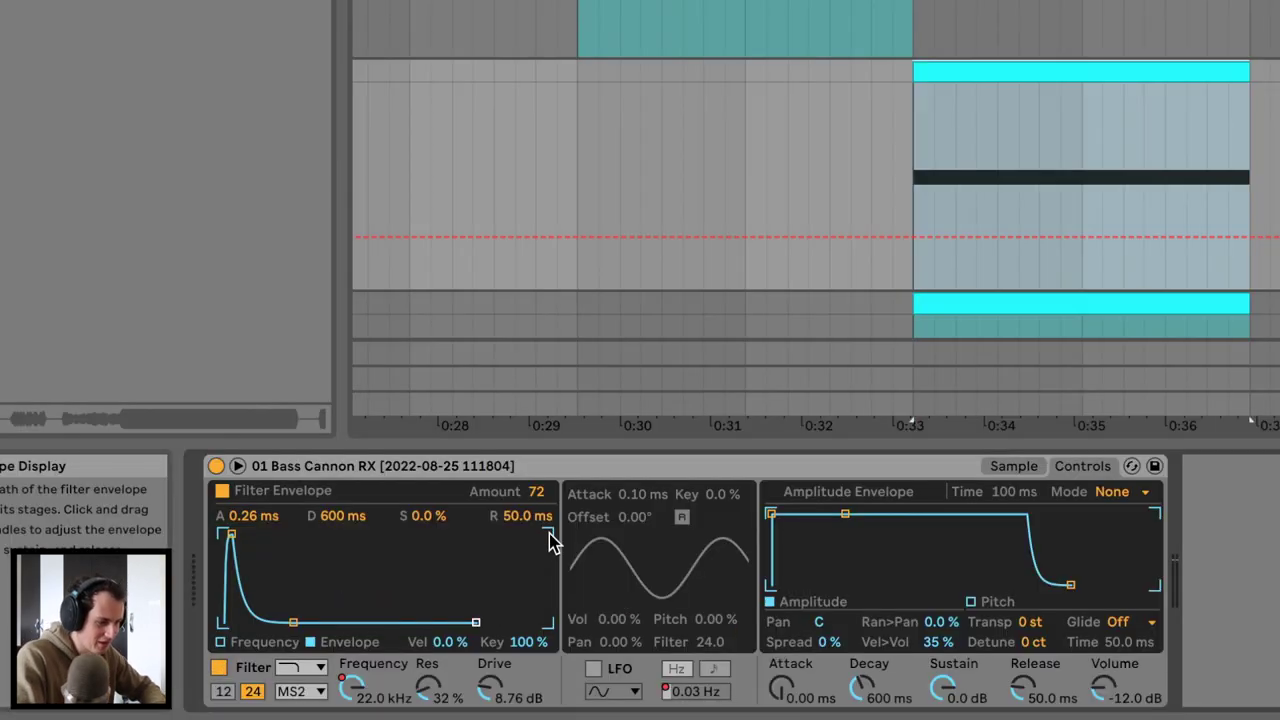
left_click(287, 697)
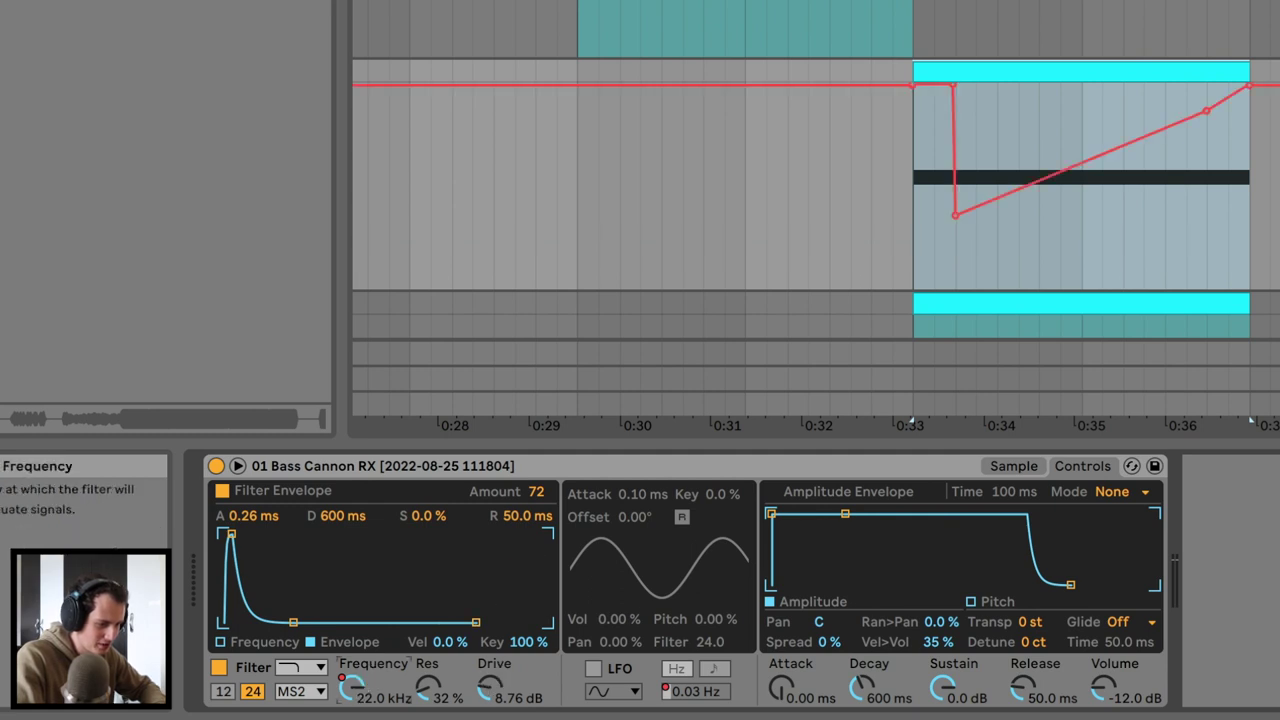
right_click(351, 681)
left_click(390, 719)
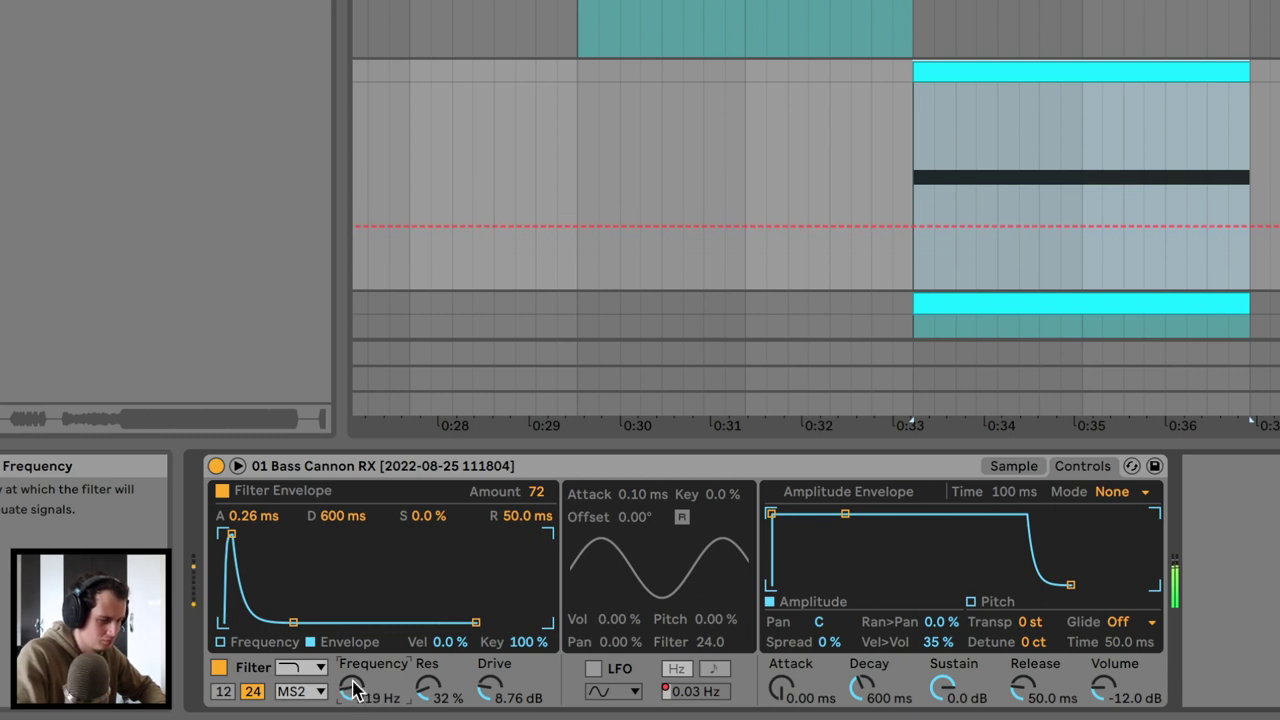
Set the filter envelope's attack to 12.9 ms and the filter resonance to 16 %
left_click_drag(236, 531, 278, 534)
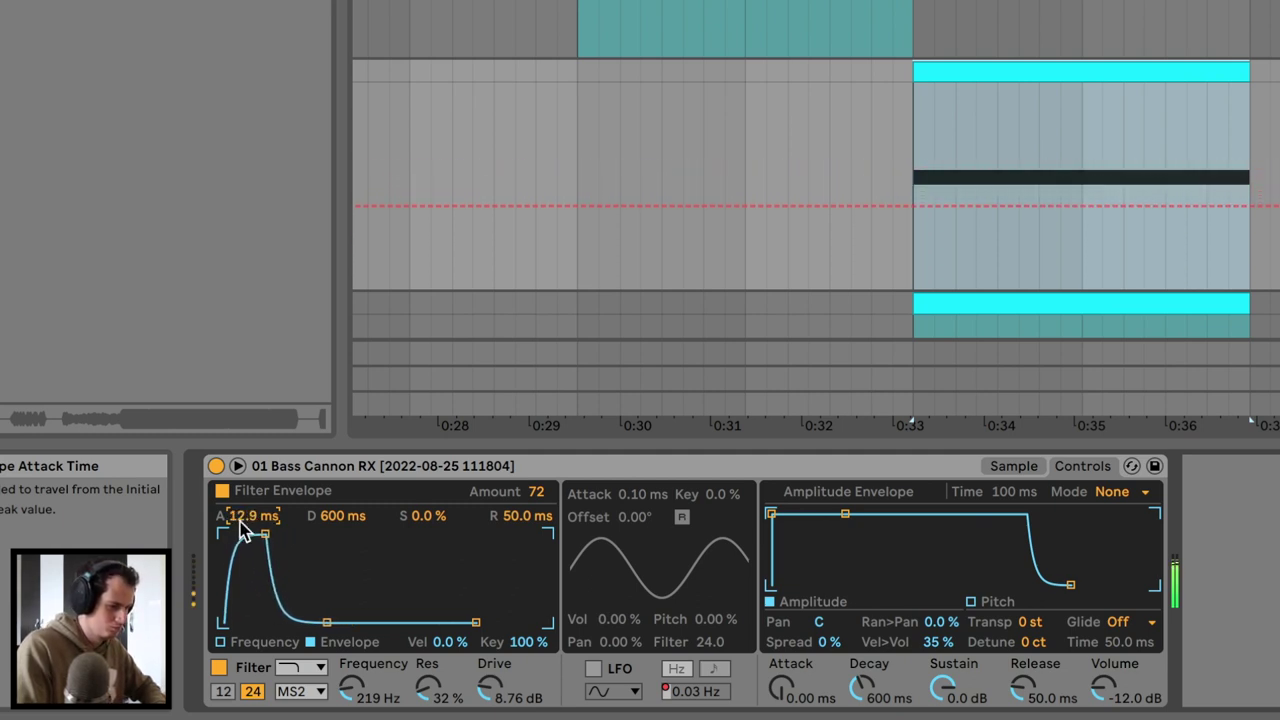
left_click_drag(524, 492, 524, 496)
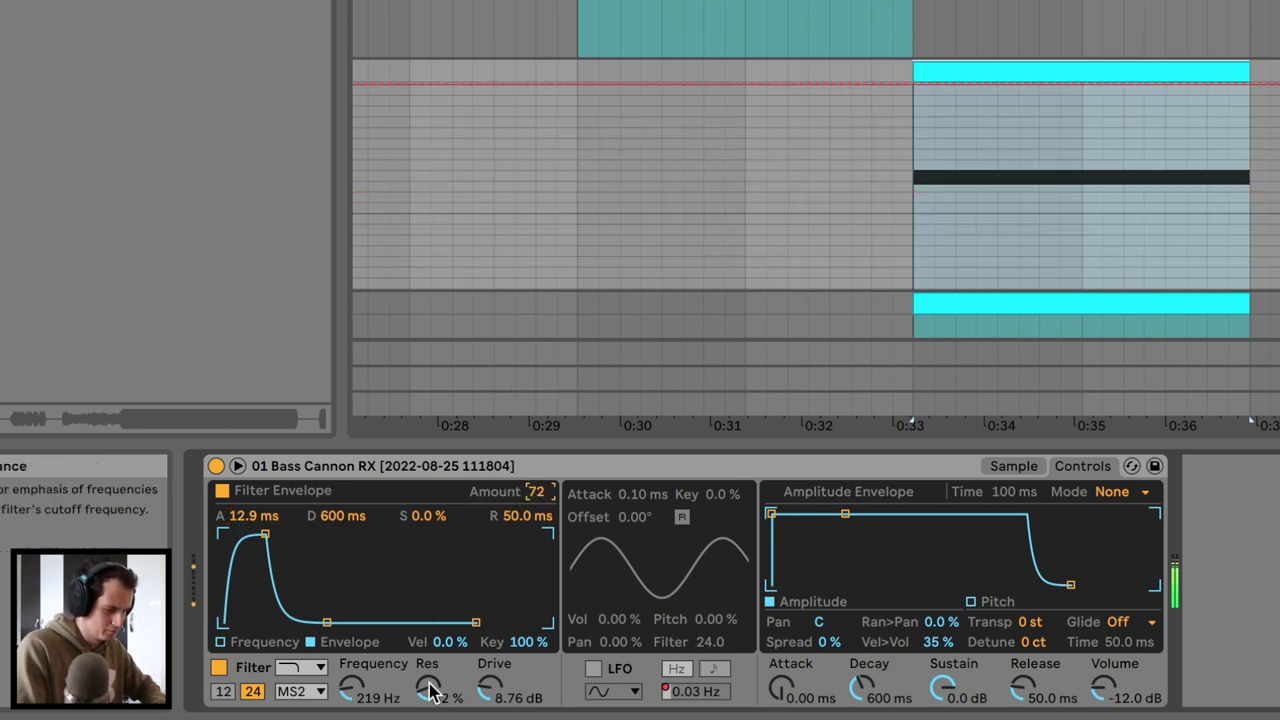
left_click_drag(426, 686, 426, 710)
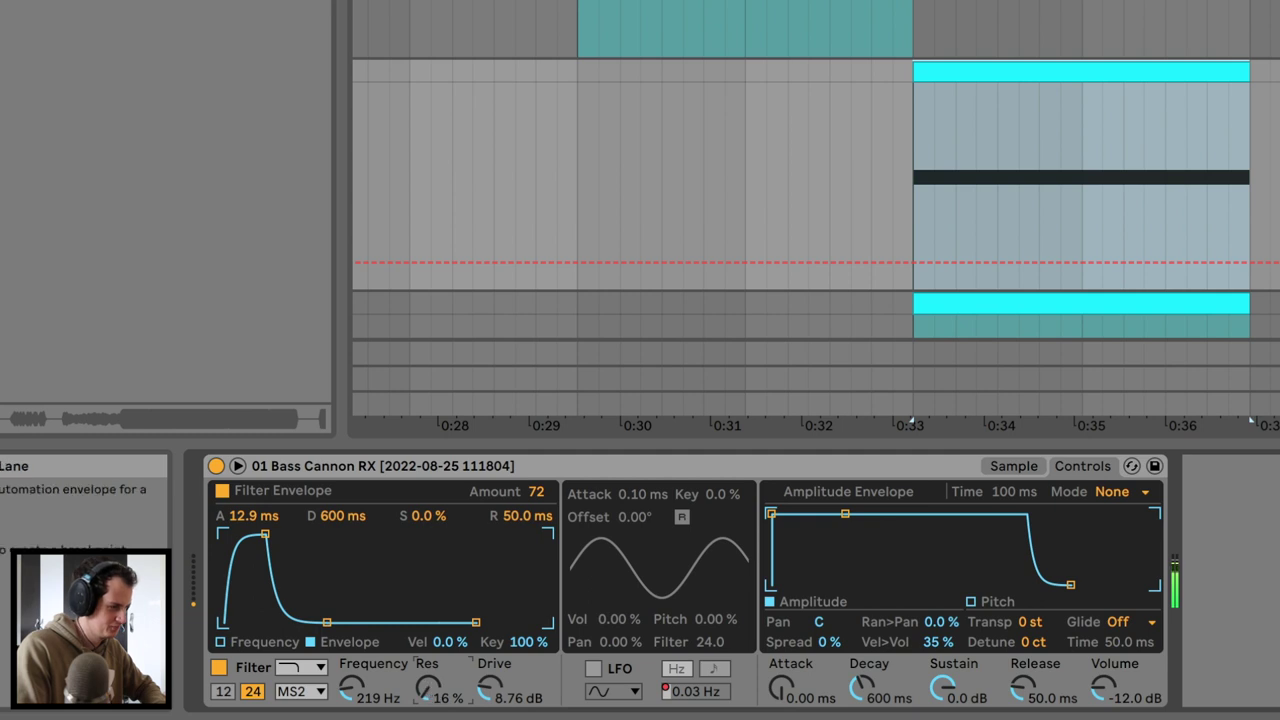
Move the sample's start marker forward to just before the middle of bar 5, past the initial attack, and return to the envelope controls
left_click(1008, 466)
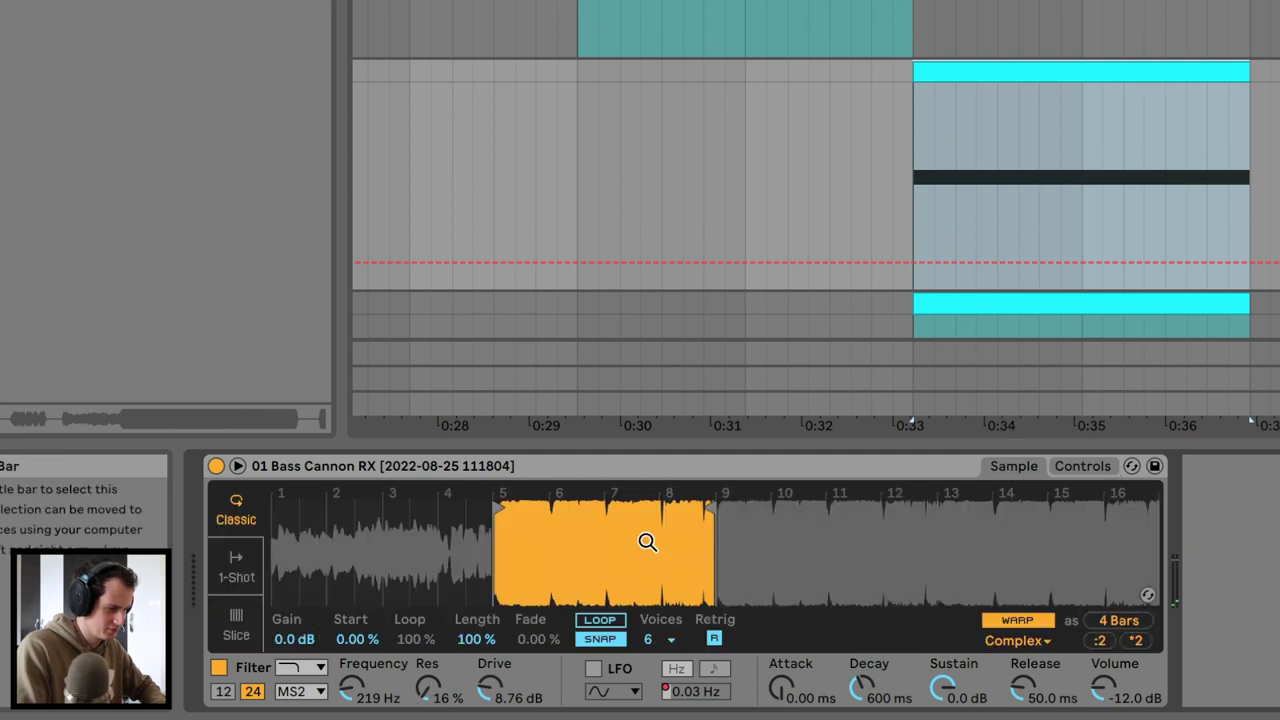
left_click_drag(649, 537, 516, 557)
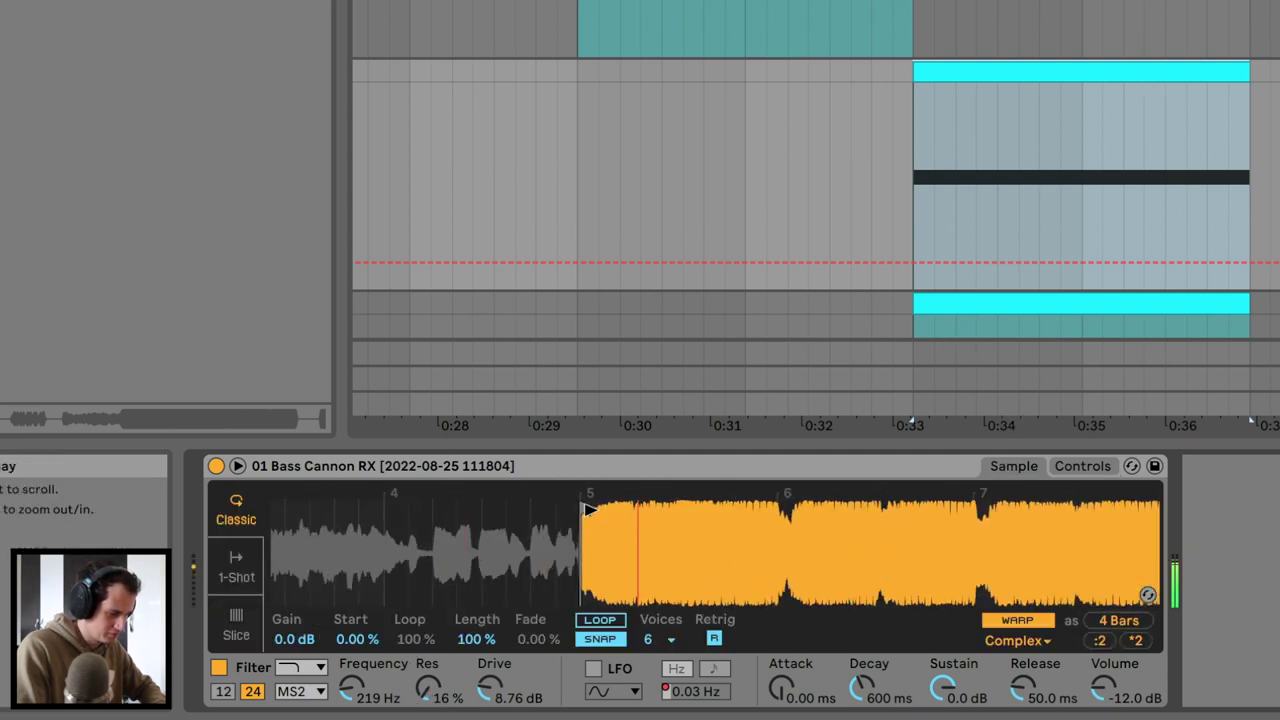
left_click_drag(588, 509, 648, 507)
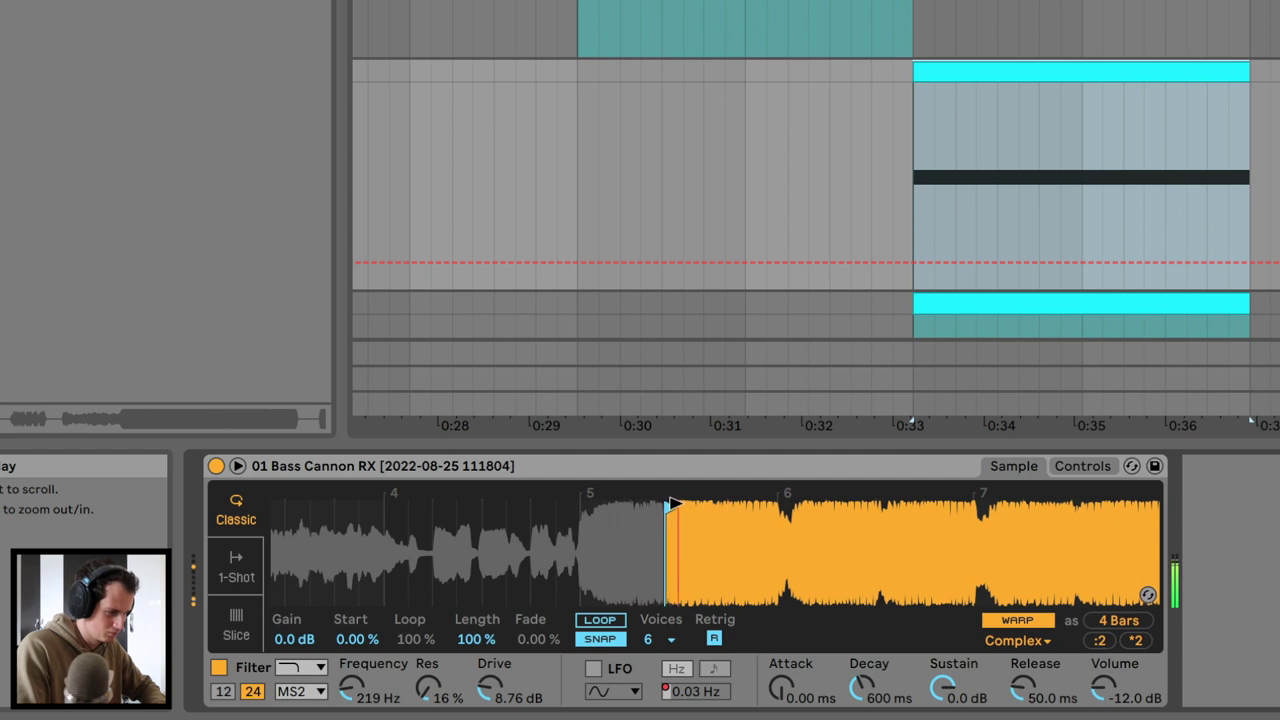
left_click(1082, 466)
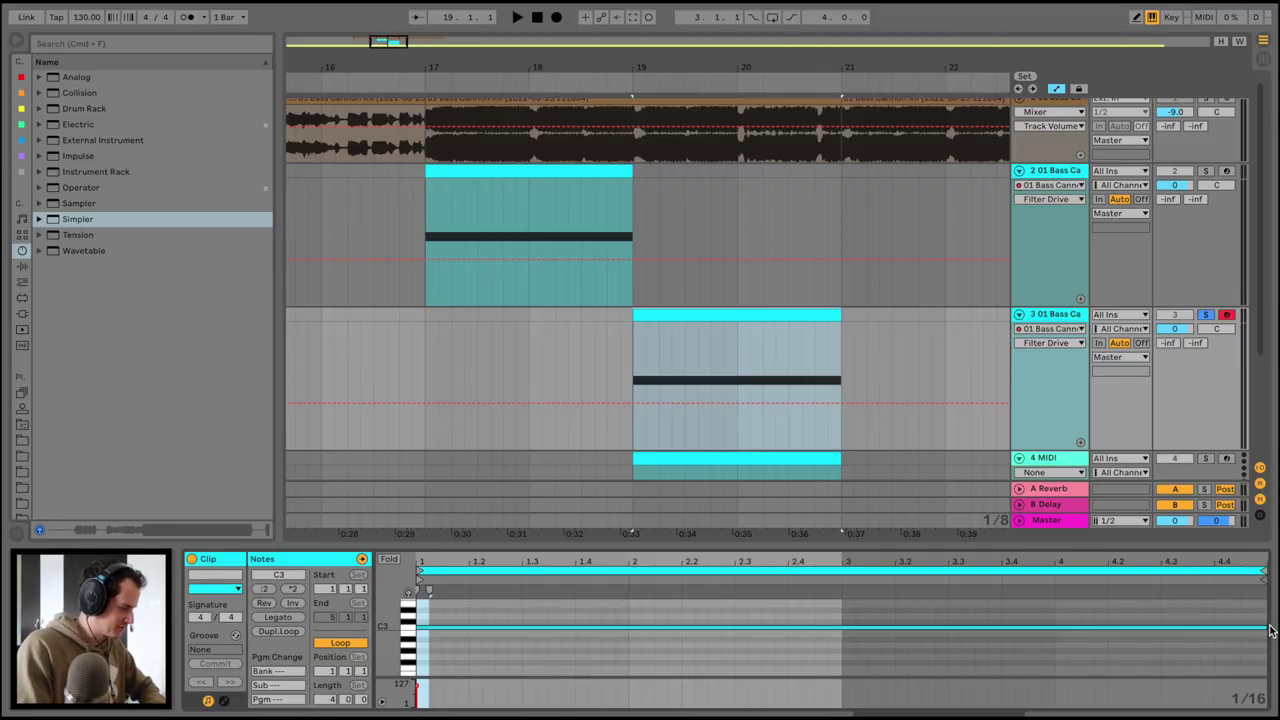
Shorten the long C3 note in the bar 19 clip to a short off-beat hit and turn on the metronome
left_click_drag(1264, 625, 468, 627)
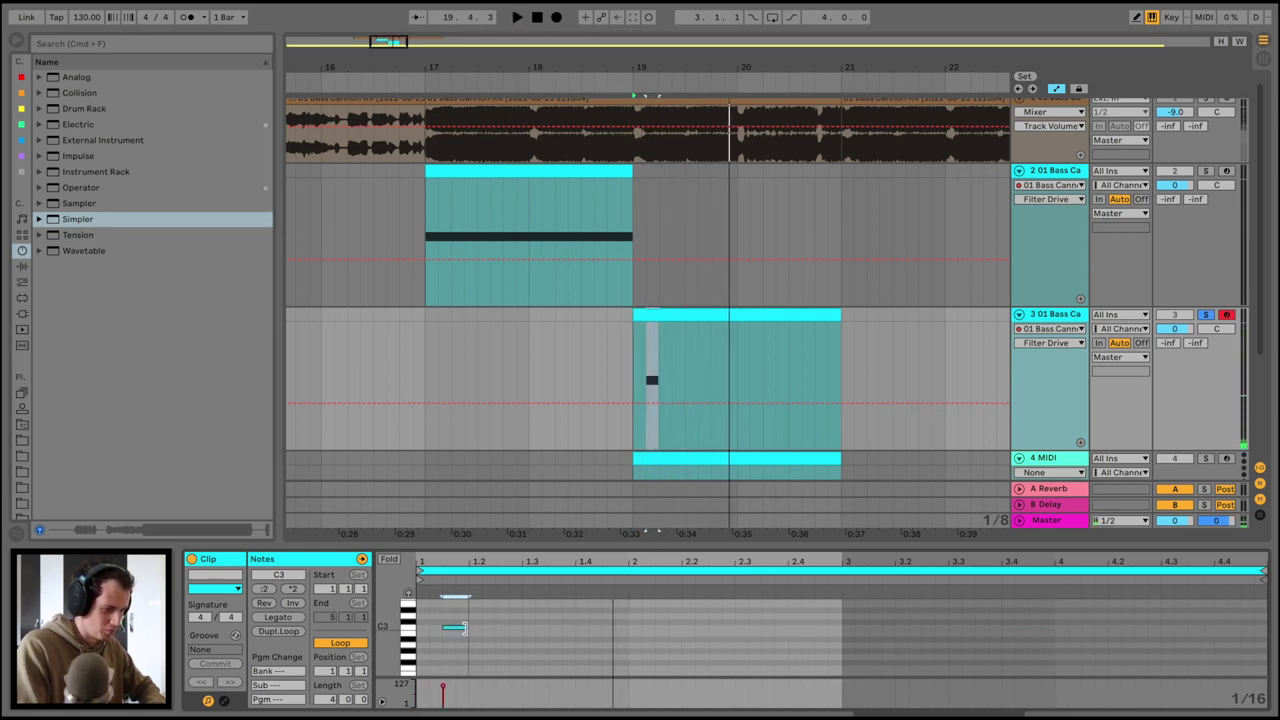
left_click(634, 318)
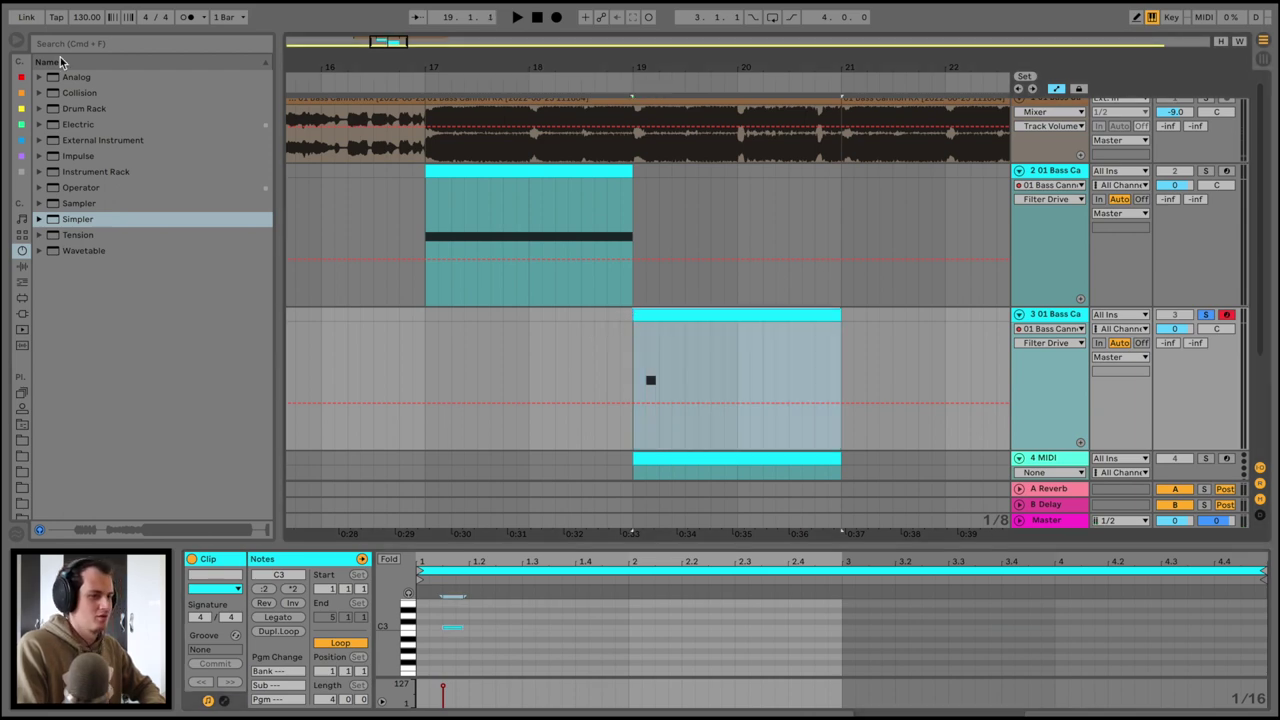
left_click(186, 17)
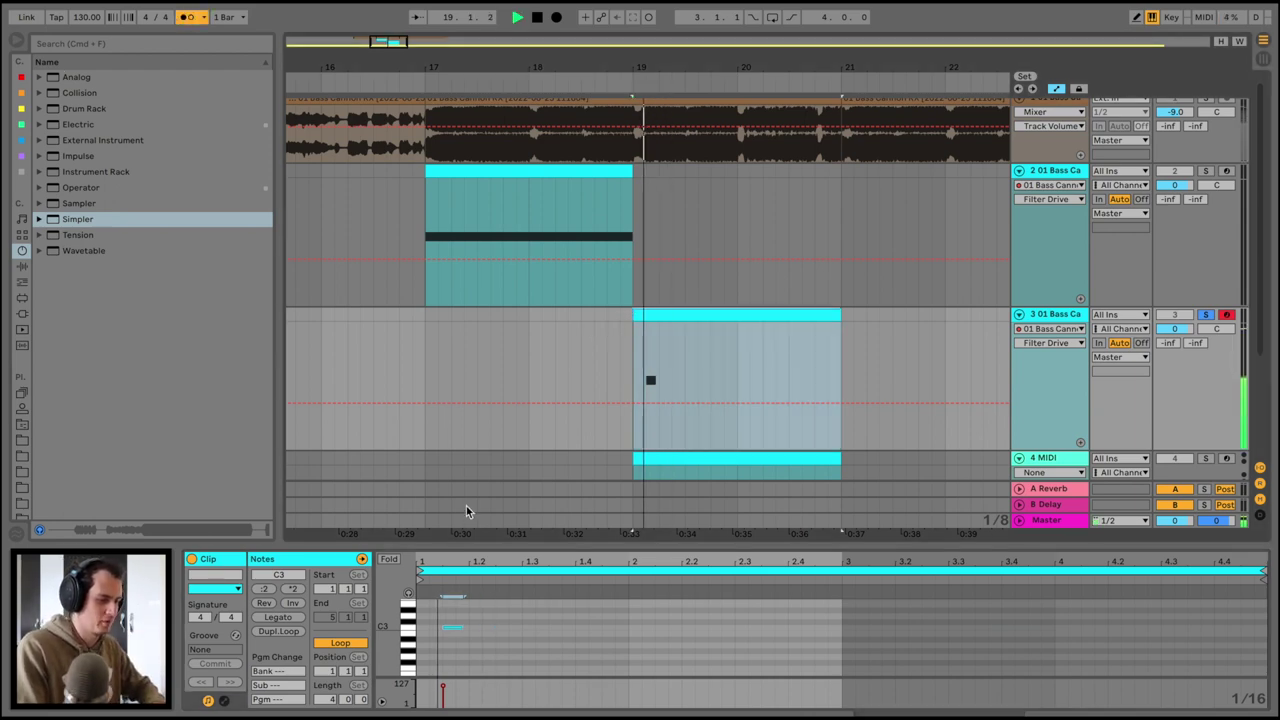
Enlarge the note editor and fill the bar 19–21 clip with a syncopated rhythm of short C3 notes, duplicating the pattern to the clip's end
left_click_drag(436, 541, 437, 400)
key("space")
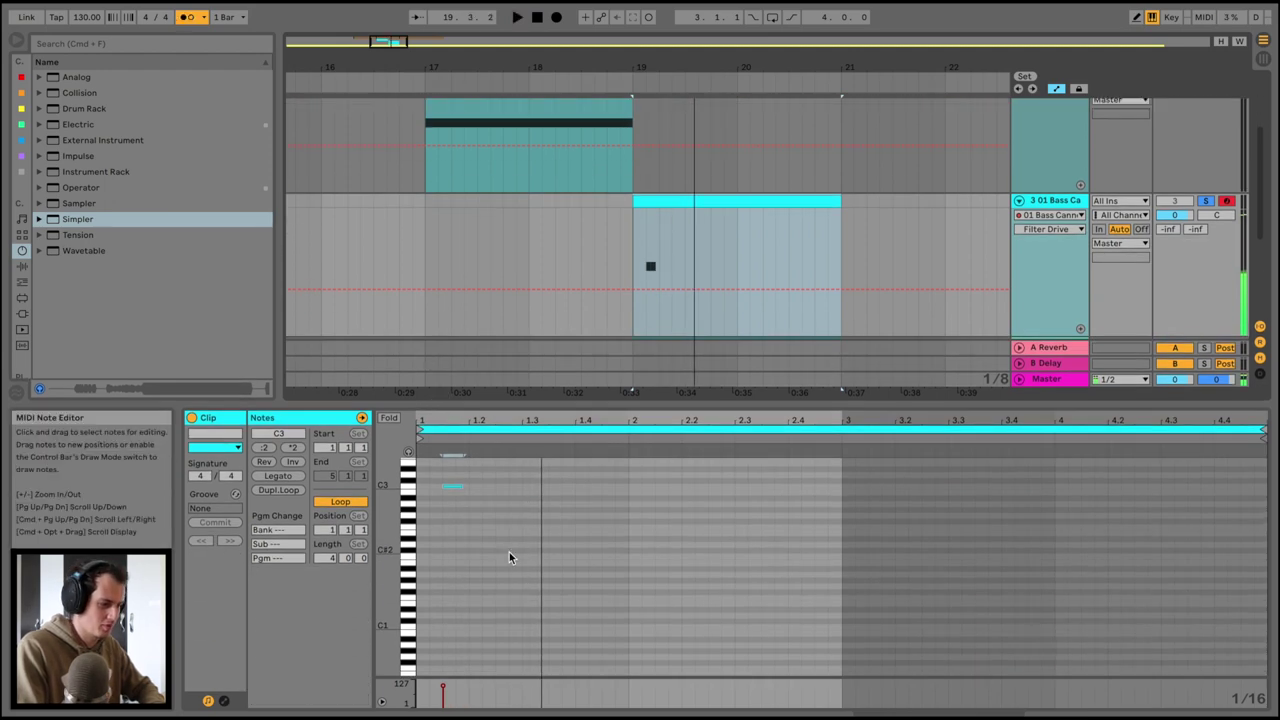
left_click_drag(516, 556, 617, 558)
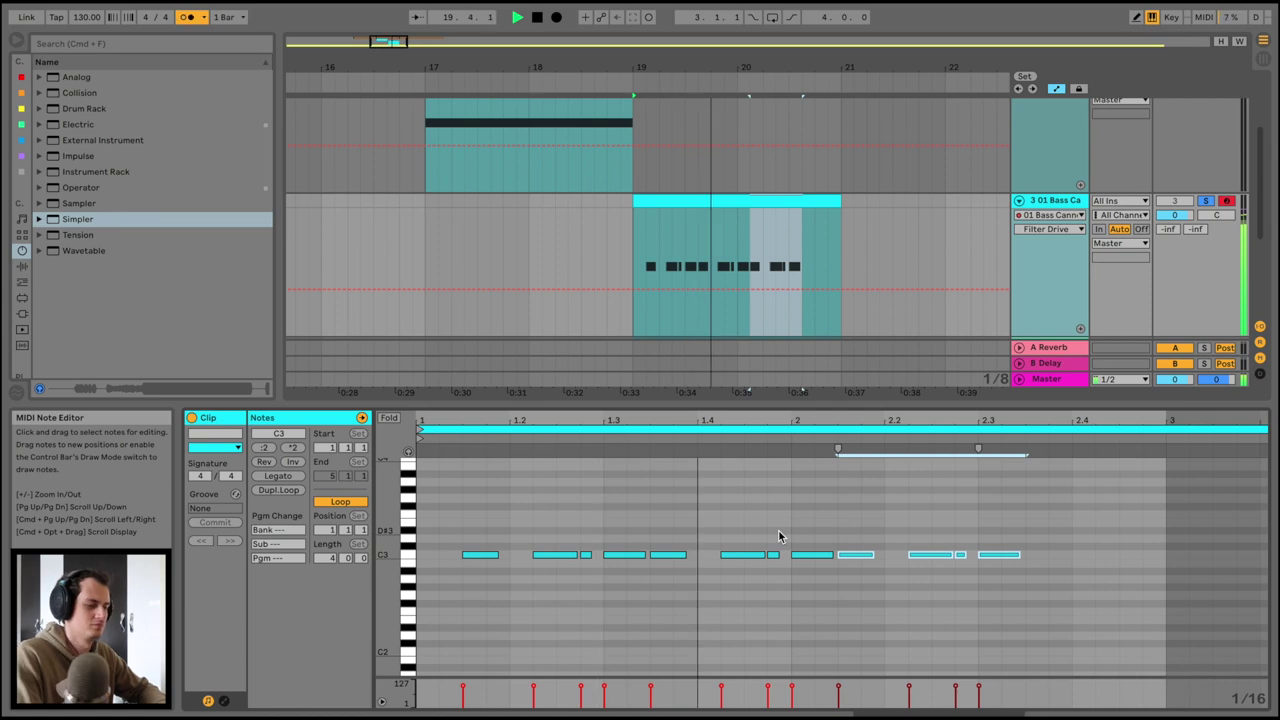
key("super+d")
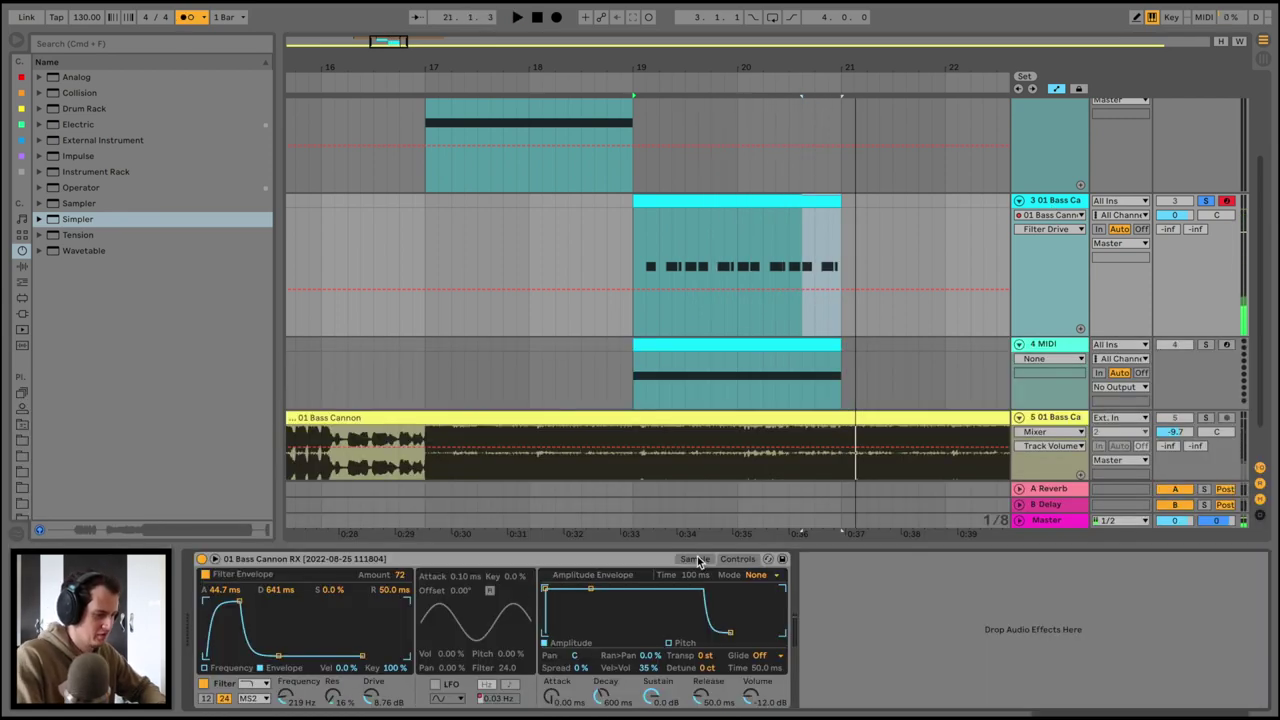
left_click(696, 560)
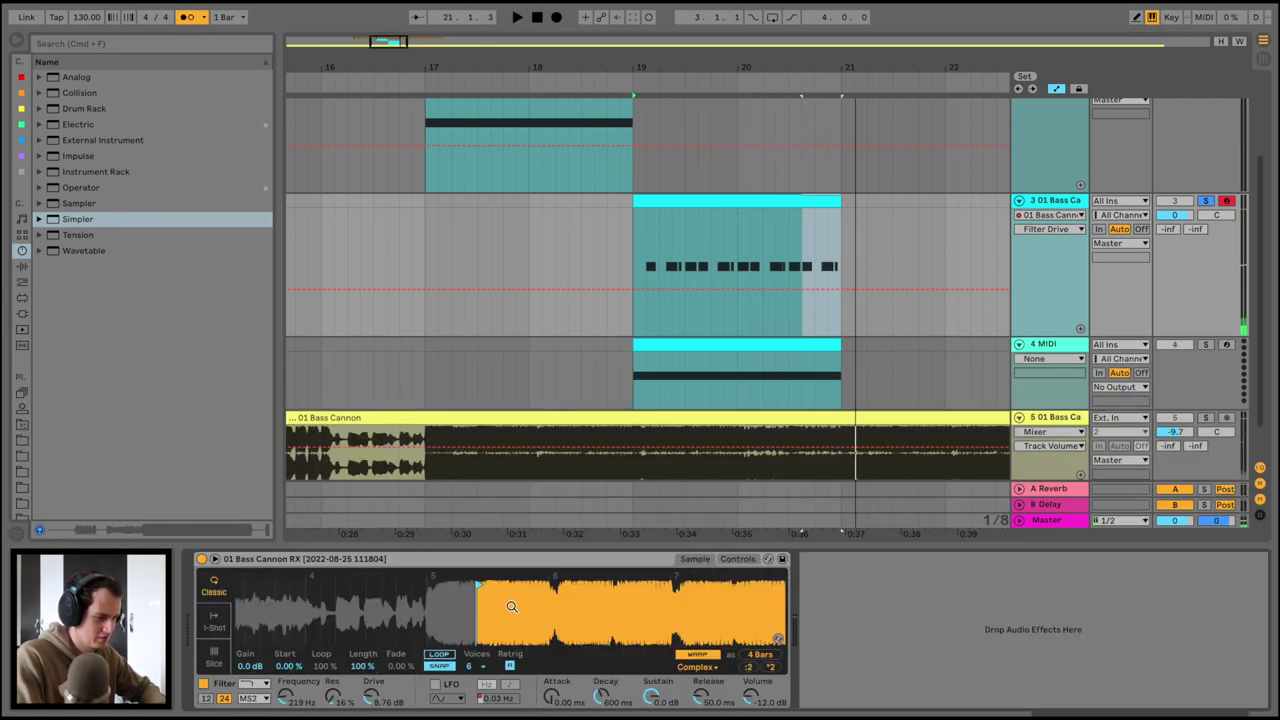
right_click(479, 585)
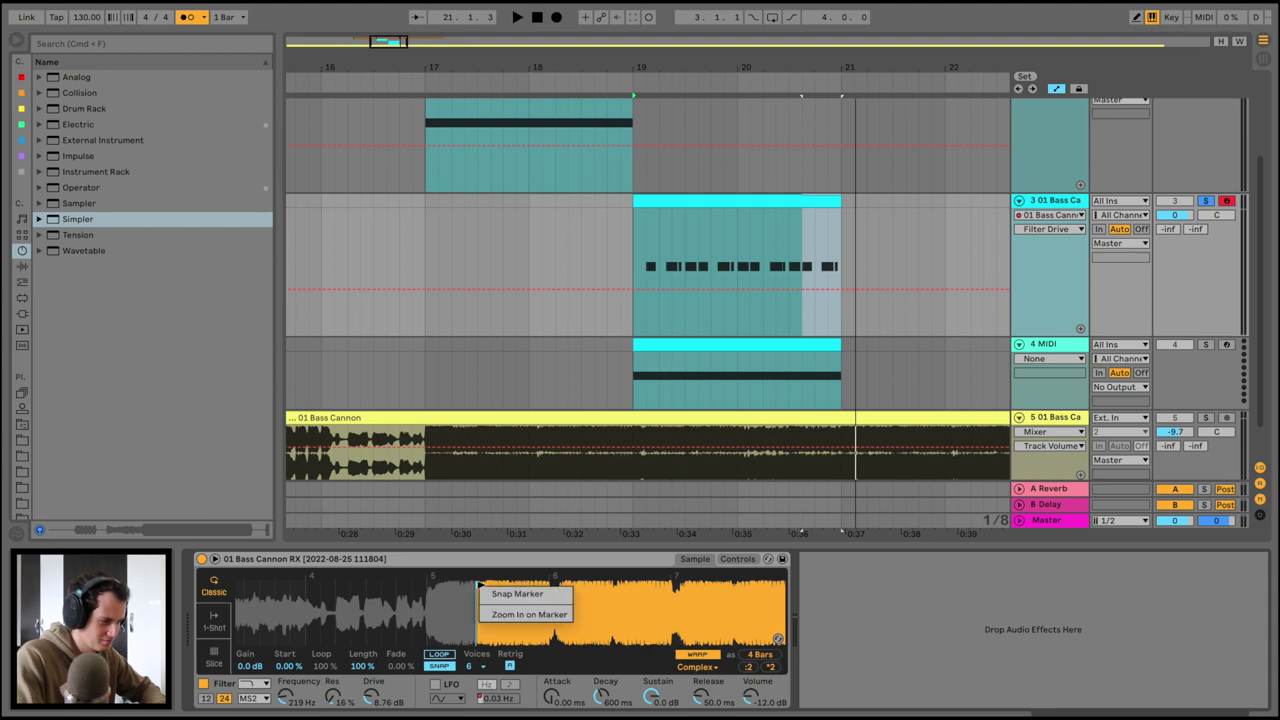
key("Escape")
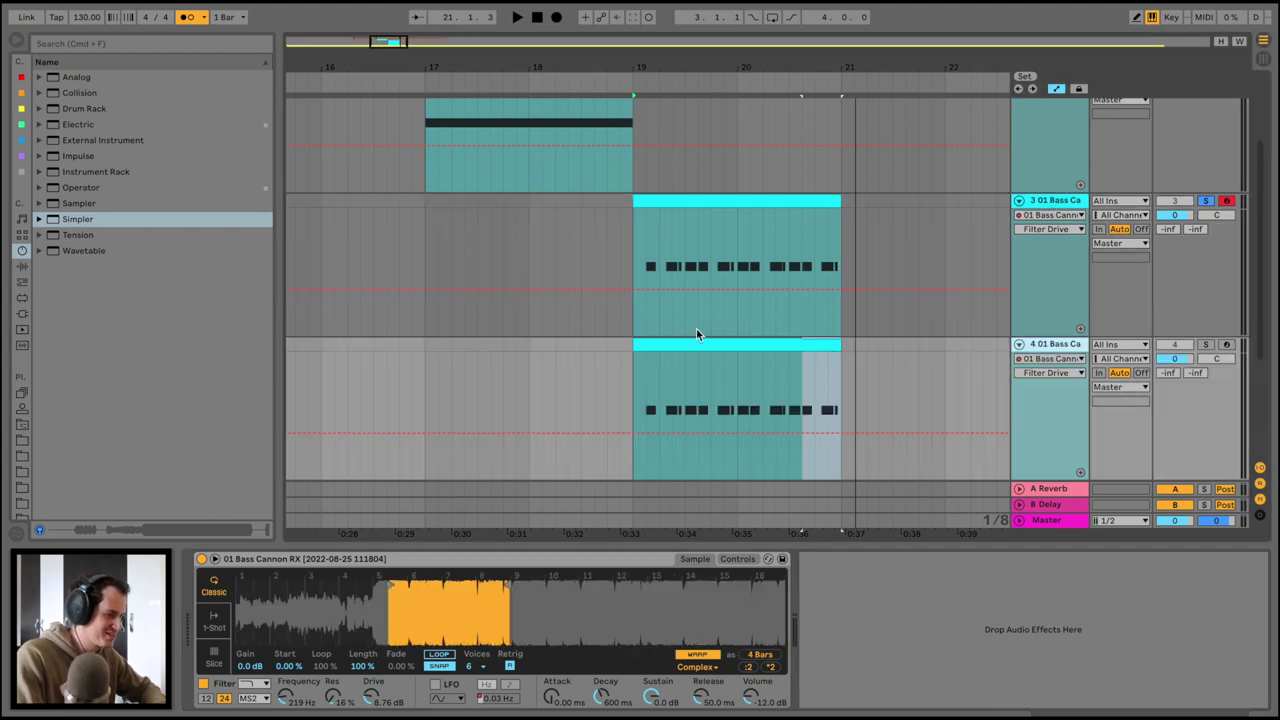
Alternate the C3 hits between the rhythmic Simpler track and its duplicate, and play both with the duplicate's sample shown
left_click(687, 345)
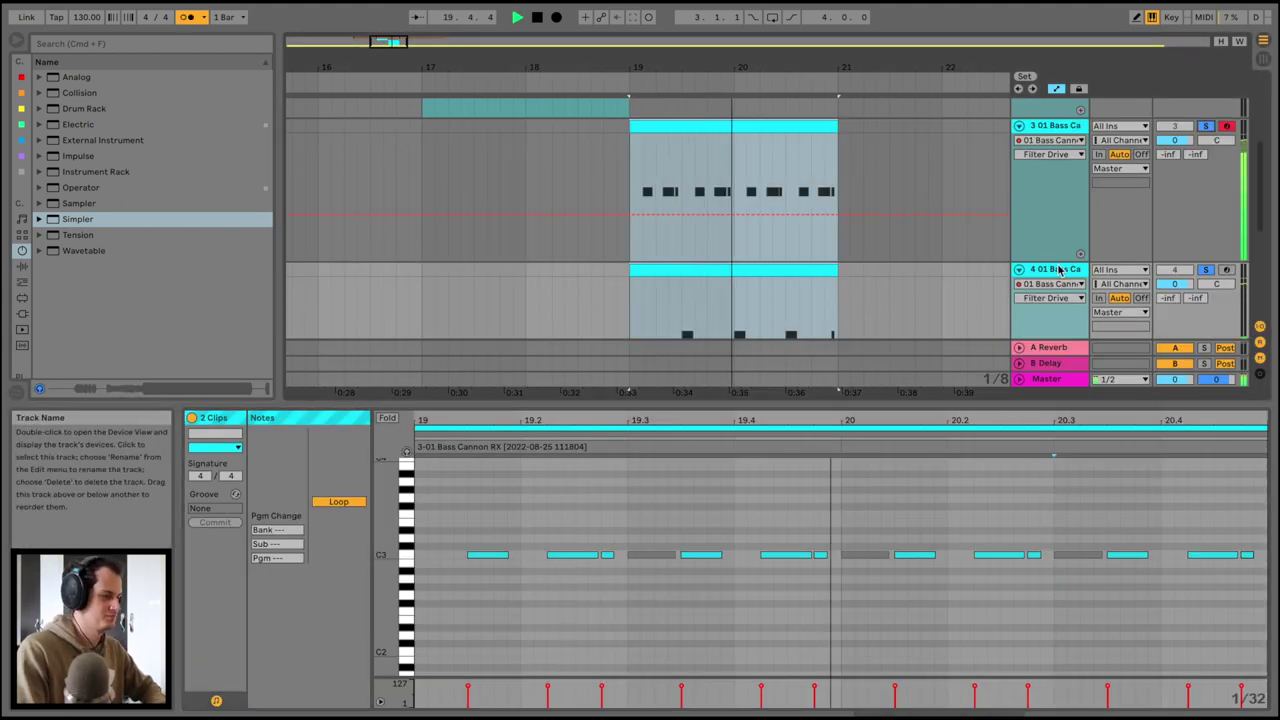
double_click(1060, 270)
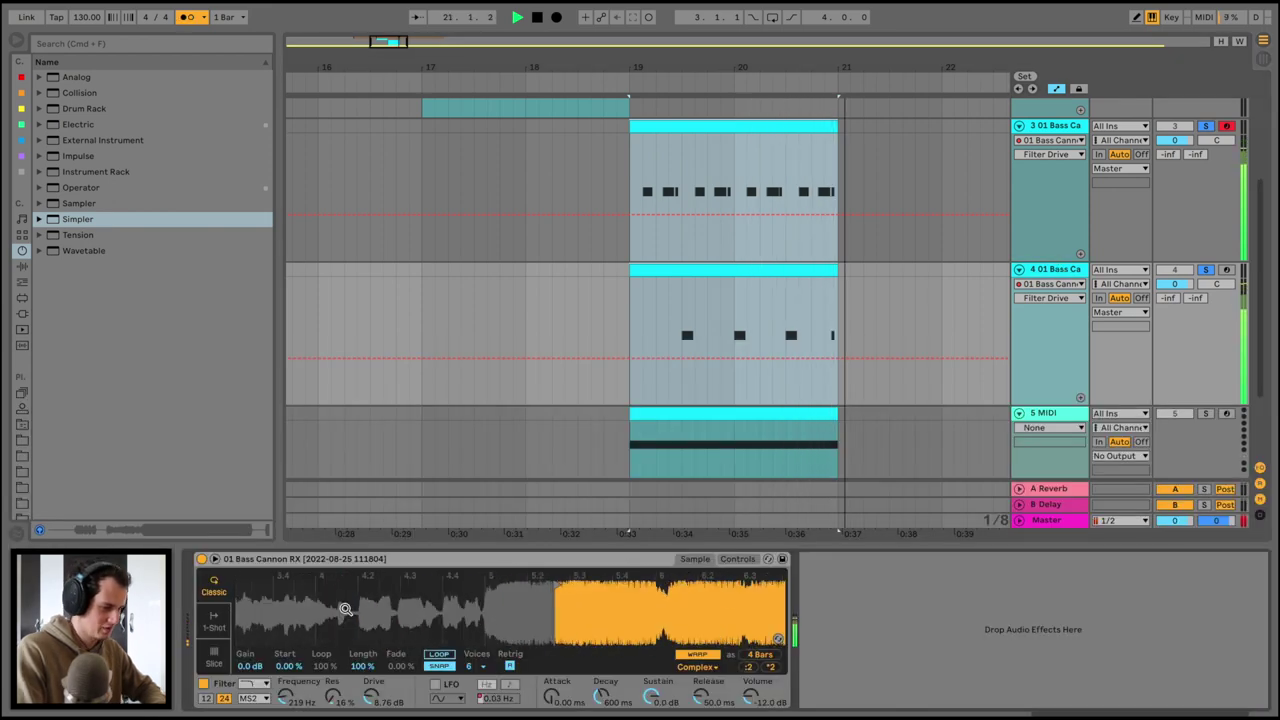
key("space")
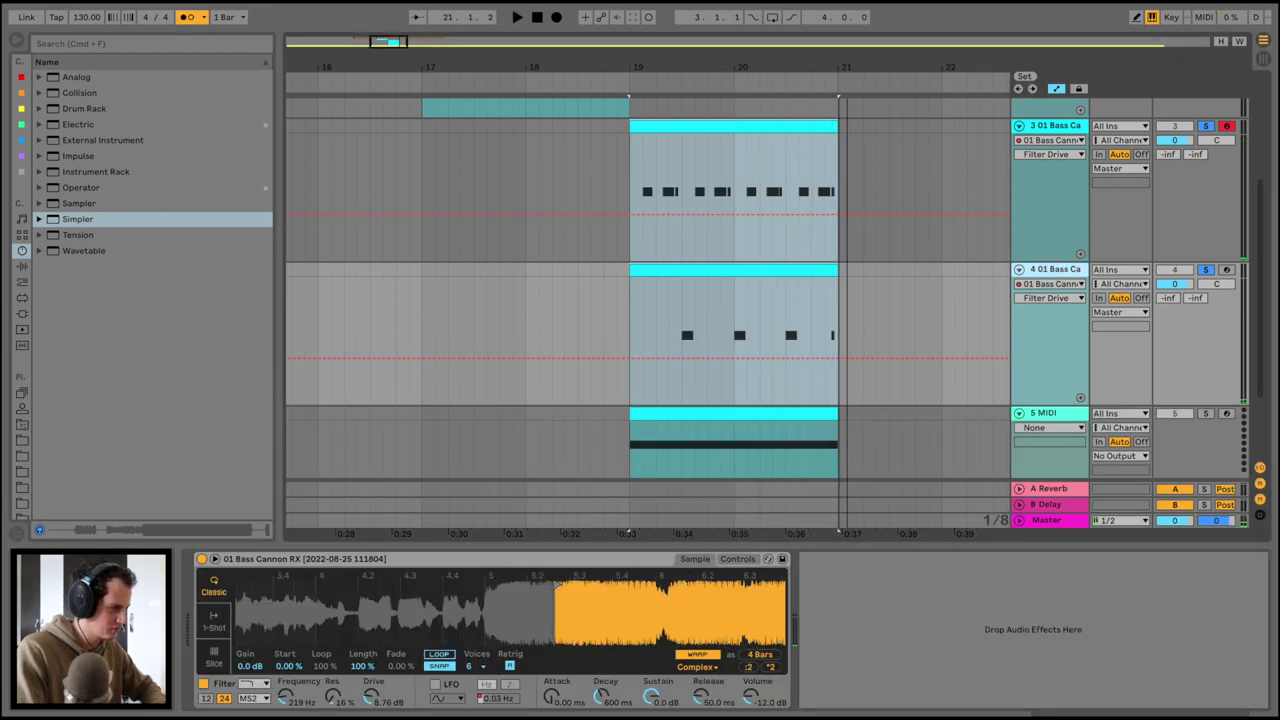
Trim the end of the upper rhythmic clip back to 20.4.4
scroll(838, 127, "up", 5)
left_click_drag(833, 127, 815, 127)
key("ctrl+z")
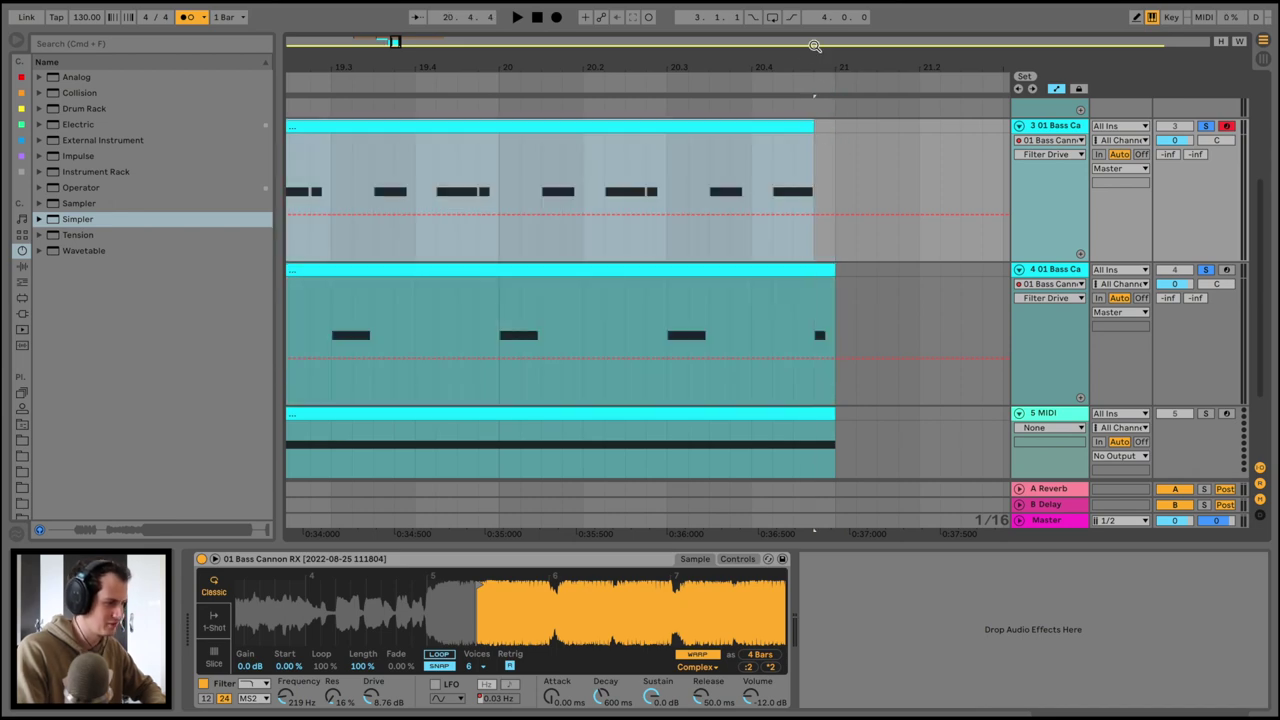
left_click_drag(814, 45, 809, 30)
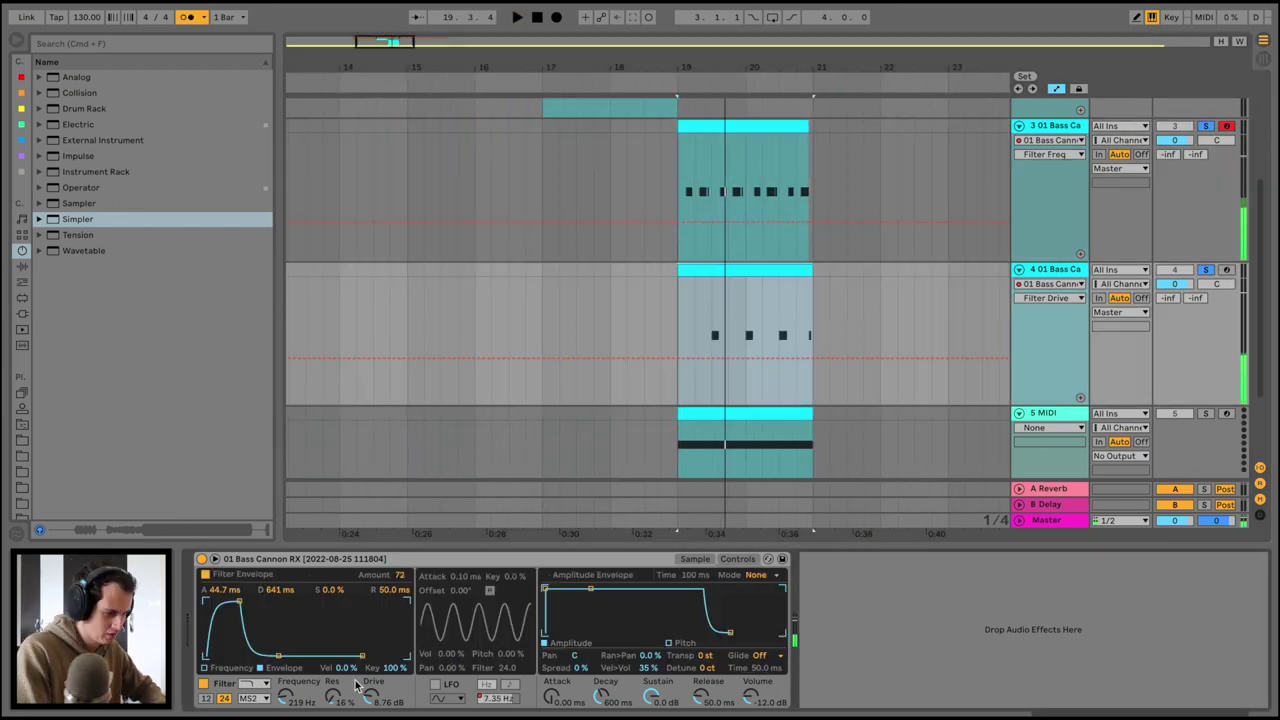
Set the lower rhythmic Simpler's filter frequency to 390 Hz and its filter envelope to 0.24 ms attack with a low sustain, auditioning the result
key("space")
key("space")
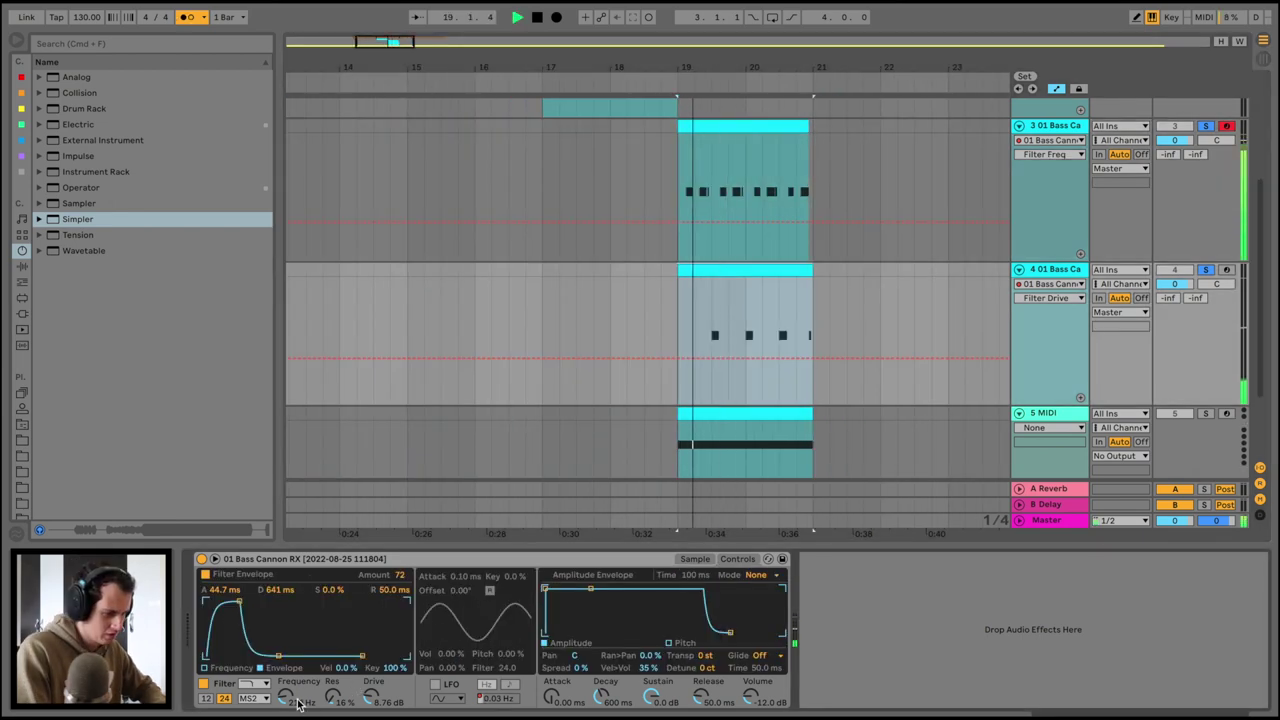
left_click_drag(297, 700, 297, 668)
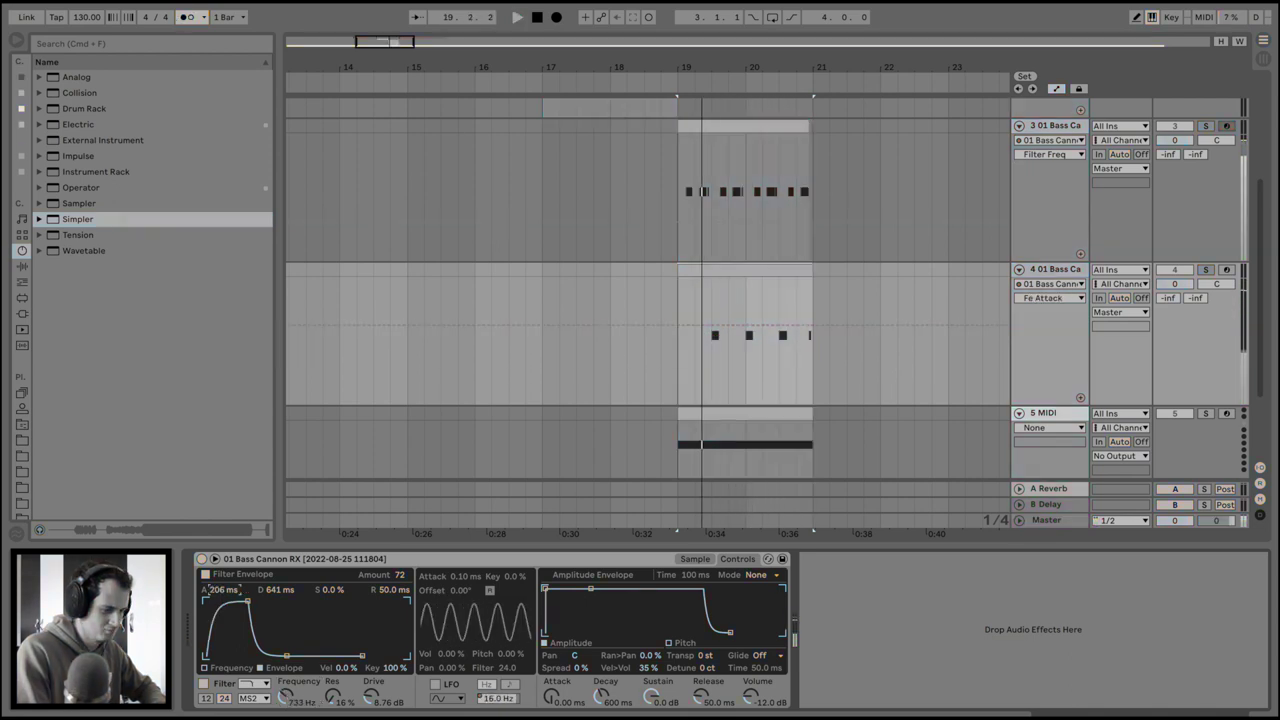
left_click_drag(218, 592, 218, 616)
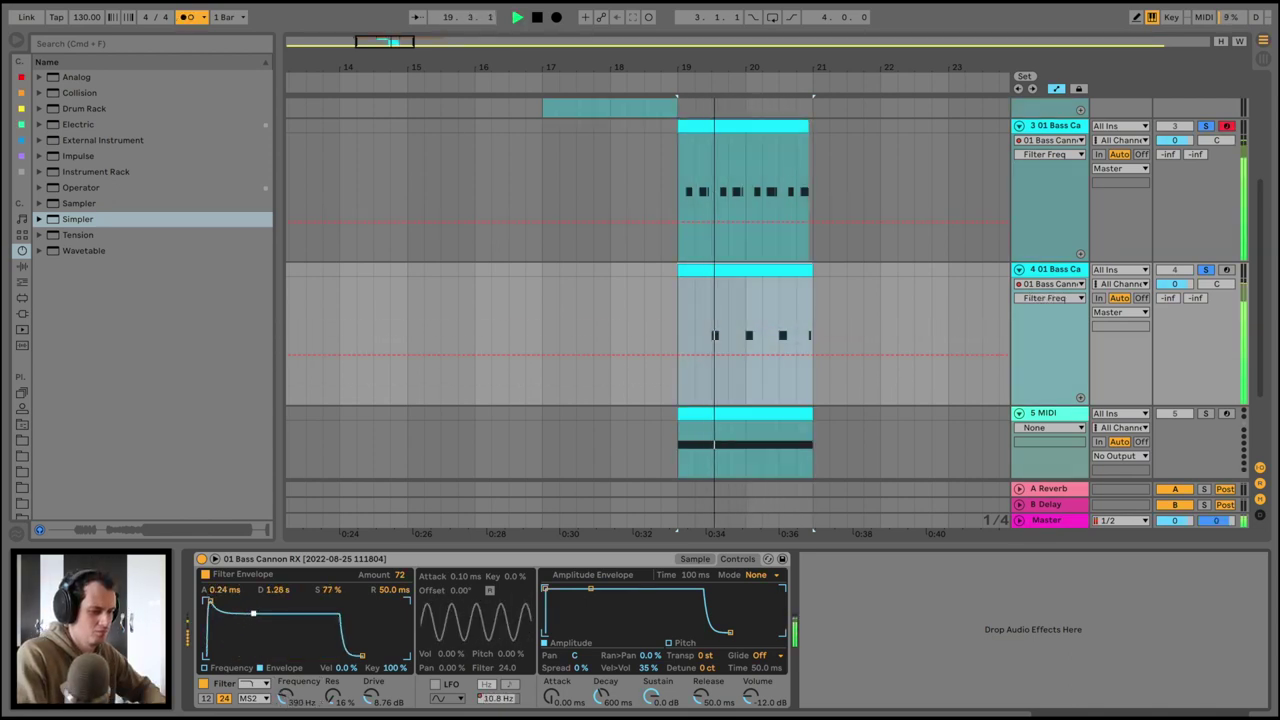
left_click_drag(253, 613, 243, 650)
key("space")
key("space")
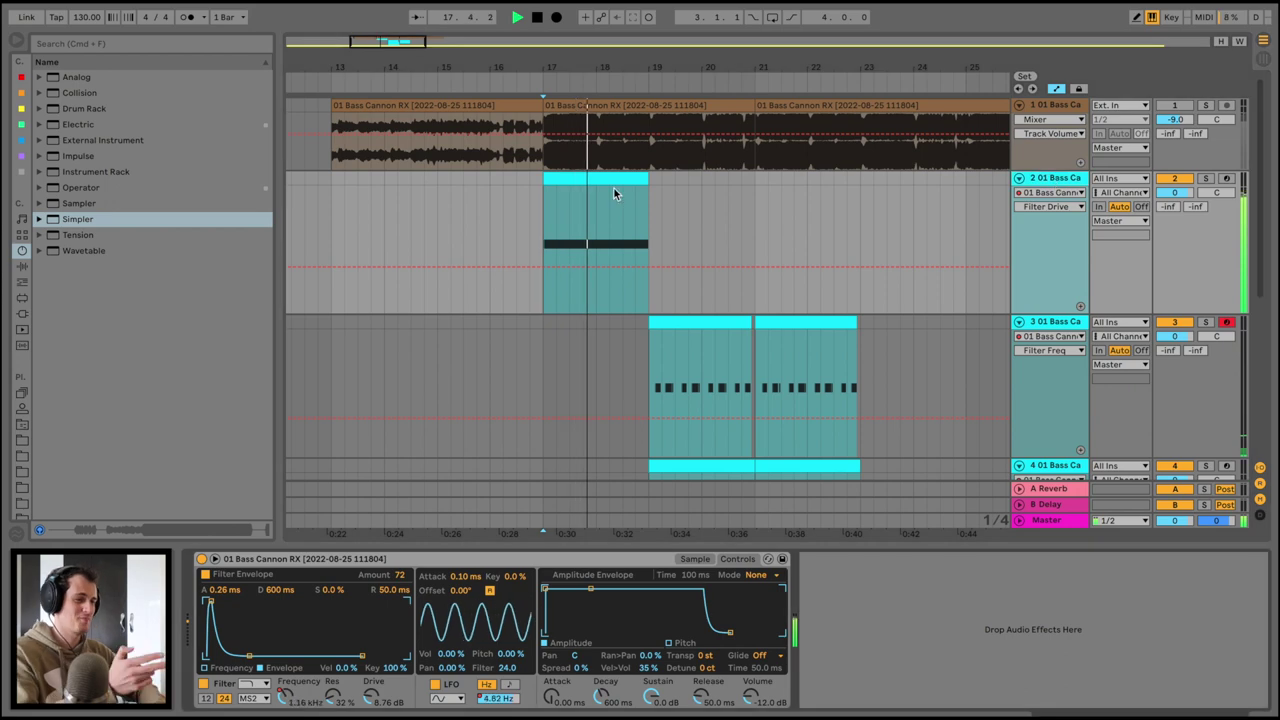
Open the clip envelopes of the bar 17 Simpler clip and choose Pitch Bend under MIDI Ctrl
double_click(612, 190)
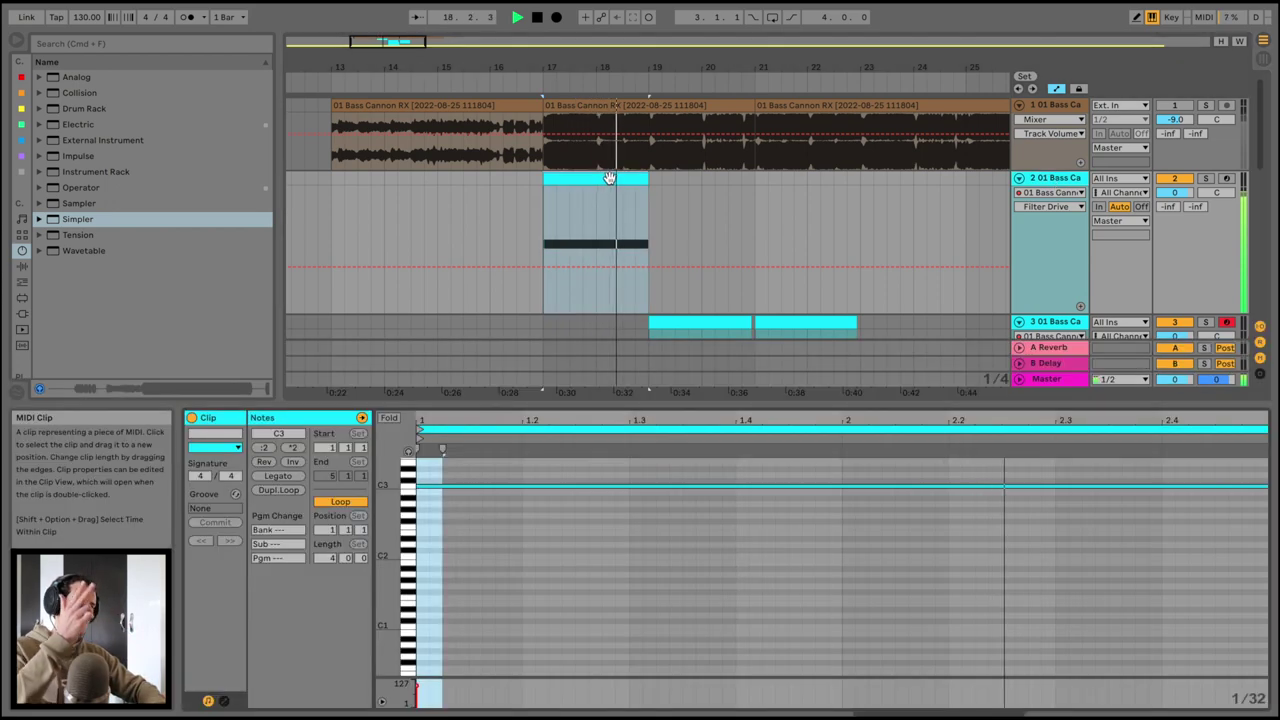
left_click(224, 701)
key("space")
left_click(404, 434)
left_click(413, 447)
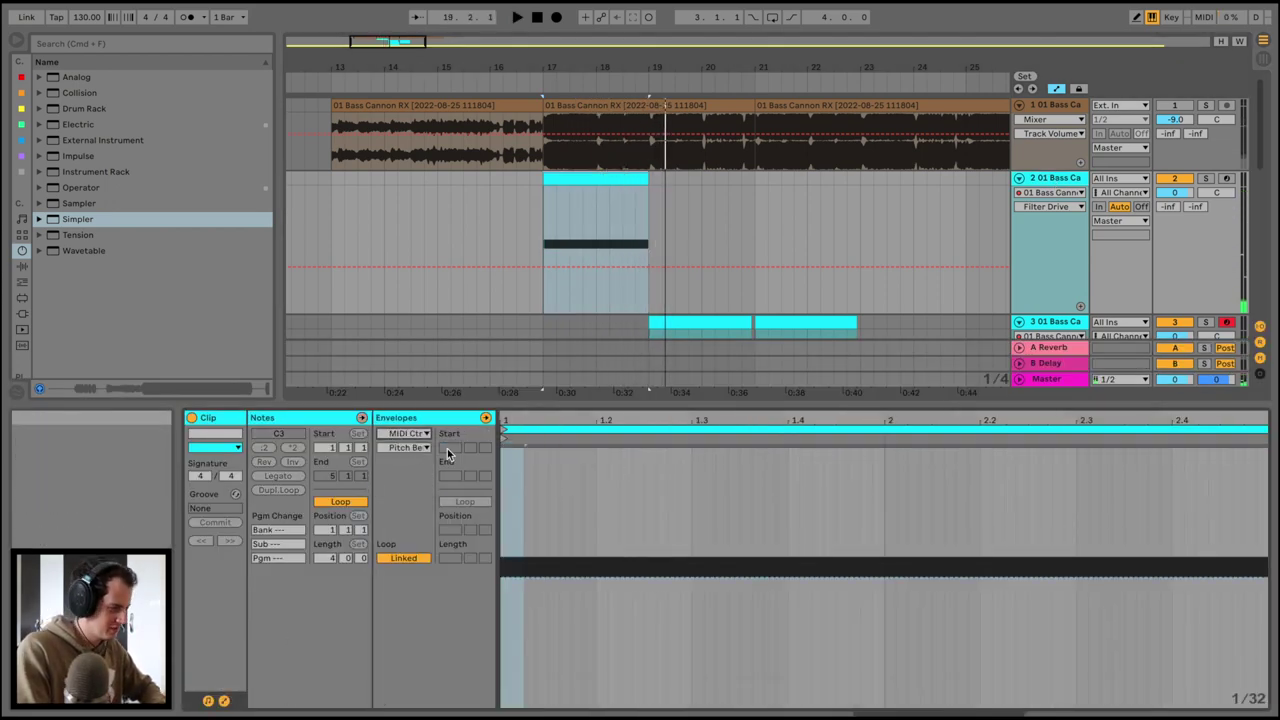
Draw a steep downward pitch bend over the last half beat before the clip's bar 3 and audition the transition
left_click(1221, 577)
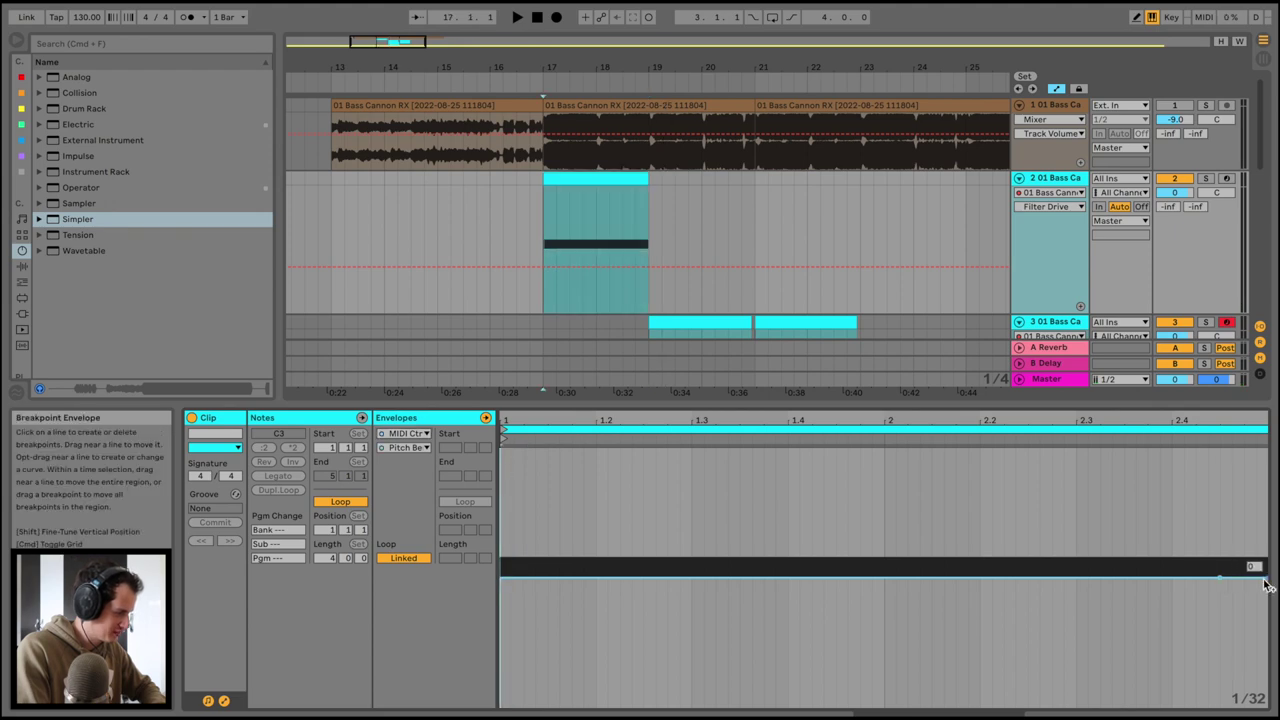
key("space")
left_click_drag(1245, 580, 1143, 680)
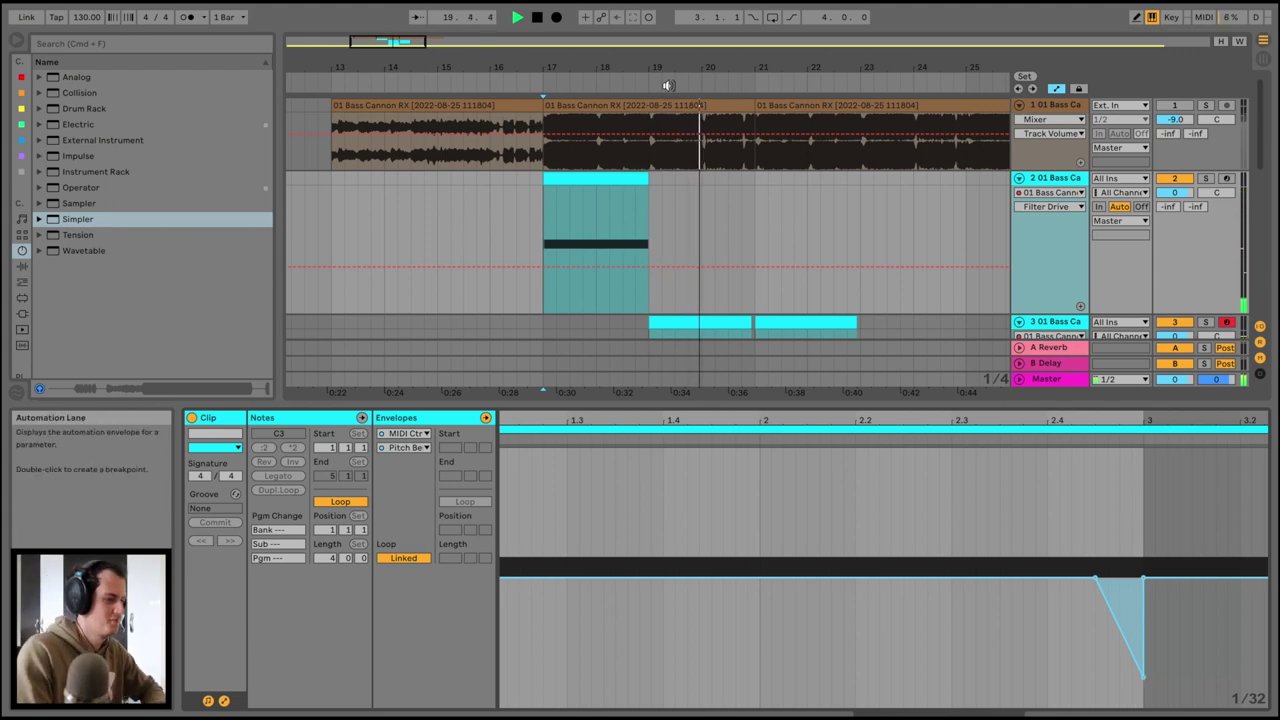
left_click_drag(722, 68, 722, 80)
key("space")
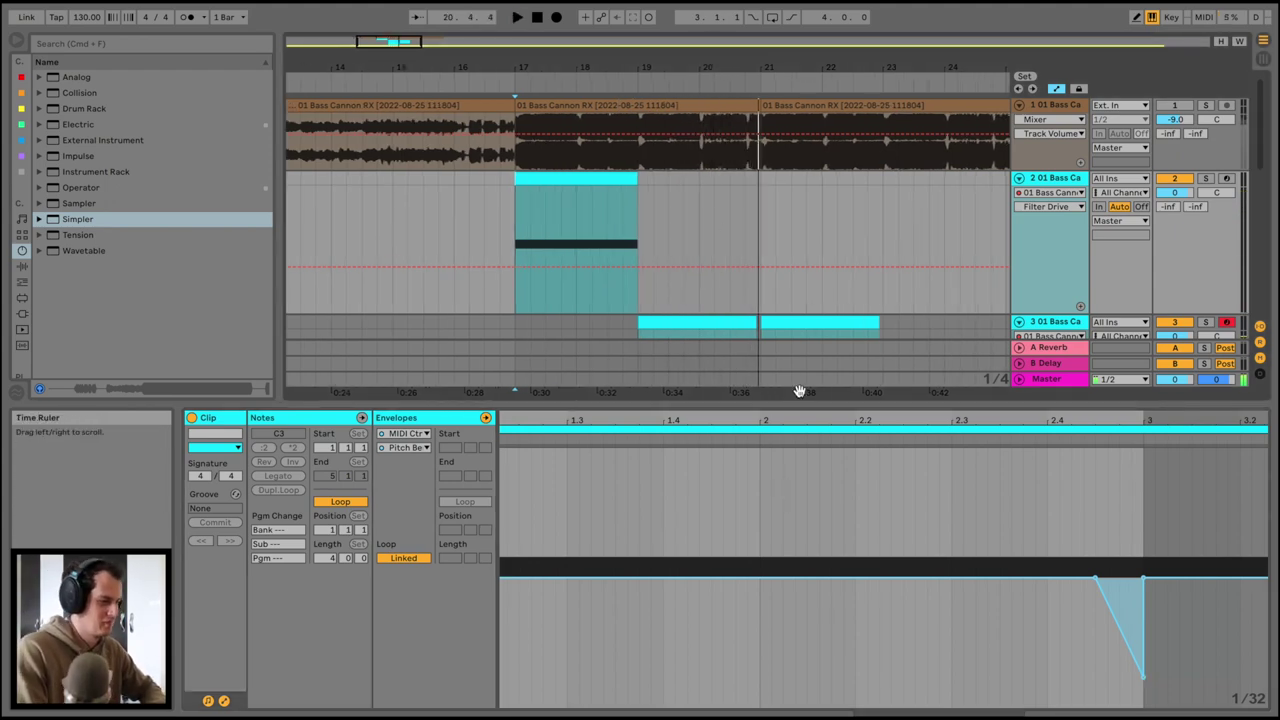
Collapse all tracks in the arrangement and unfold only the full-length Bass Cannon audio track
left_click_drag(800, 401, 800, 690)
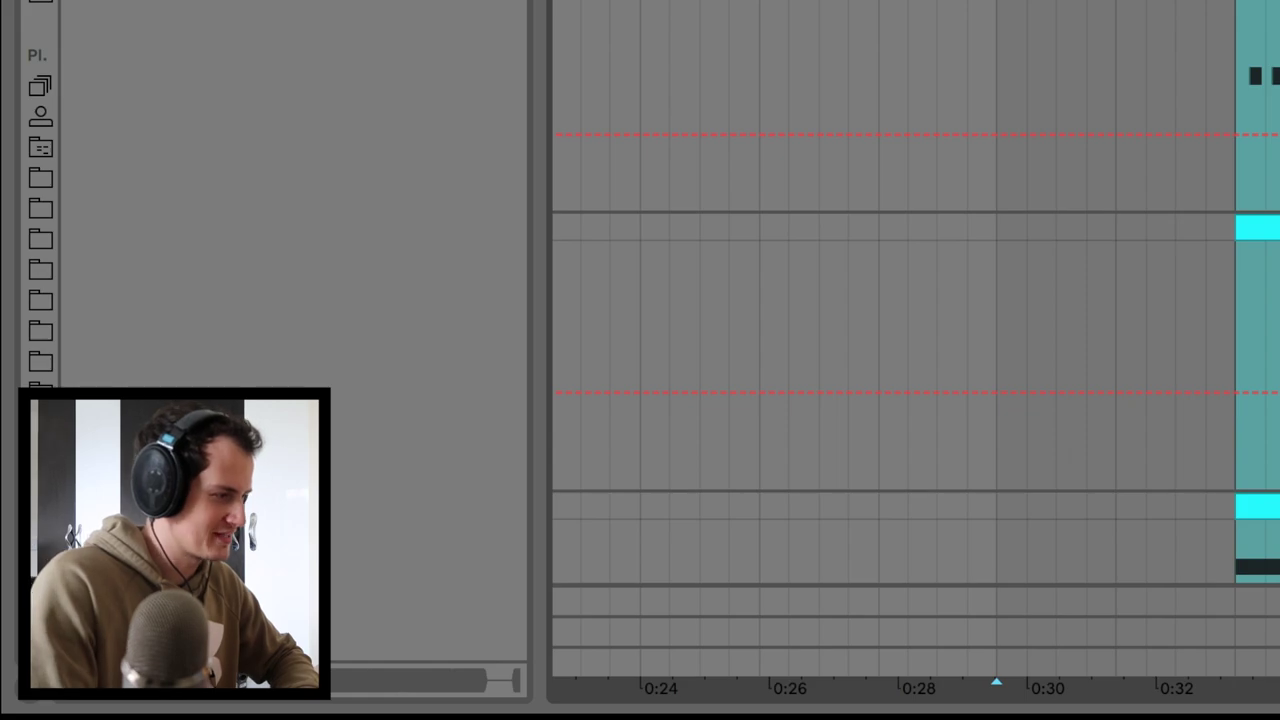
key("alt+u")
key("w")
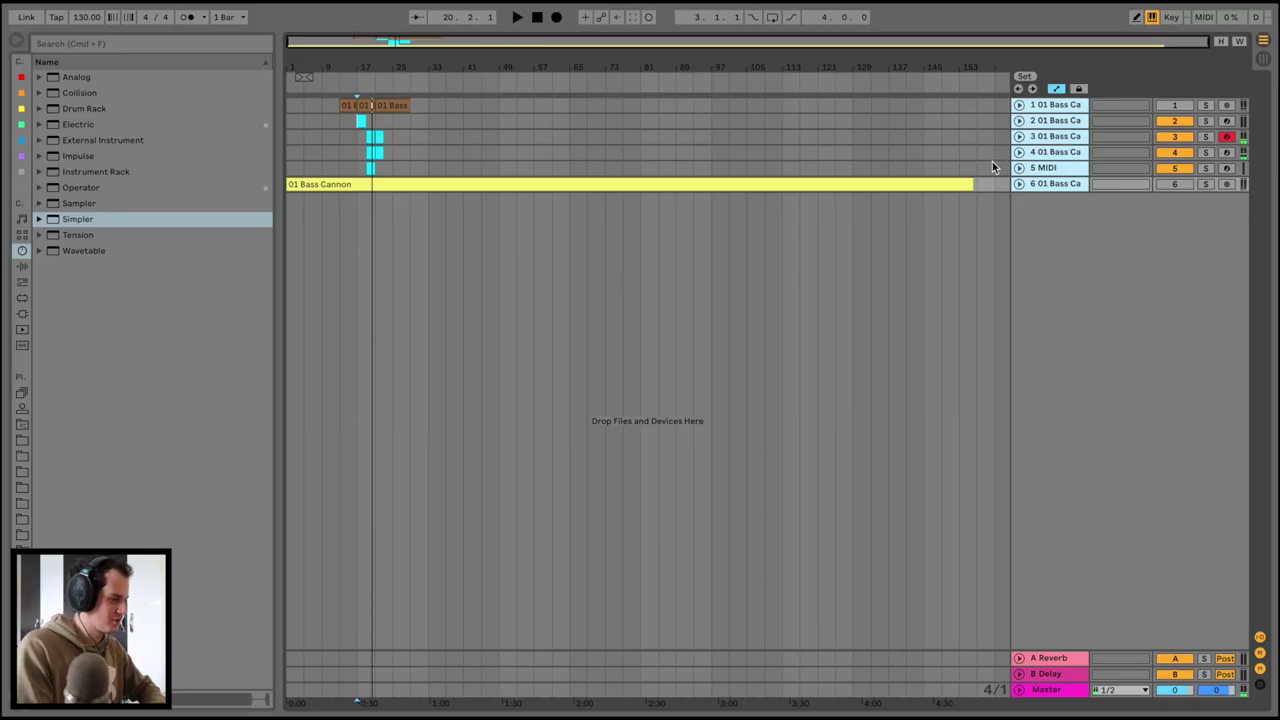
key("alt+u")
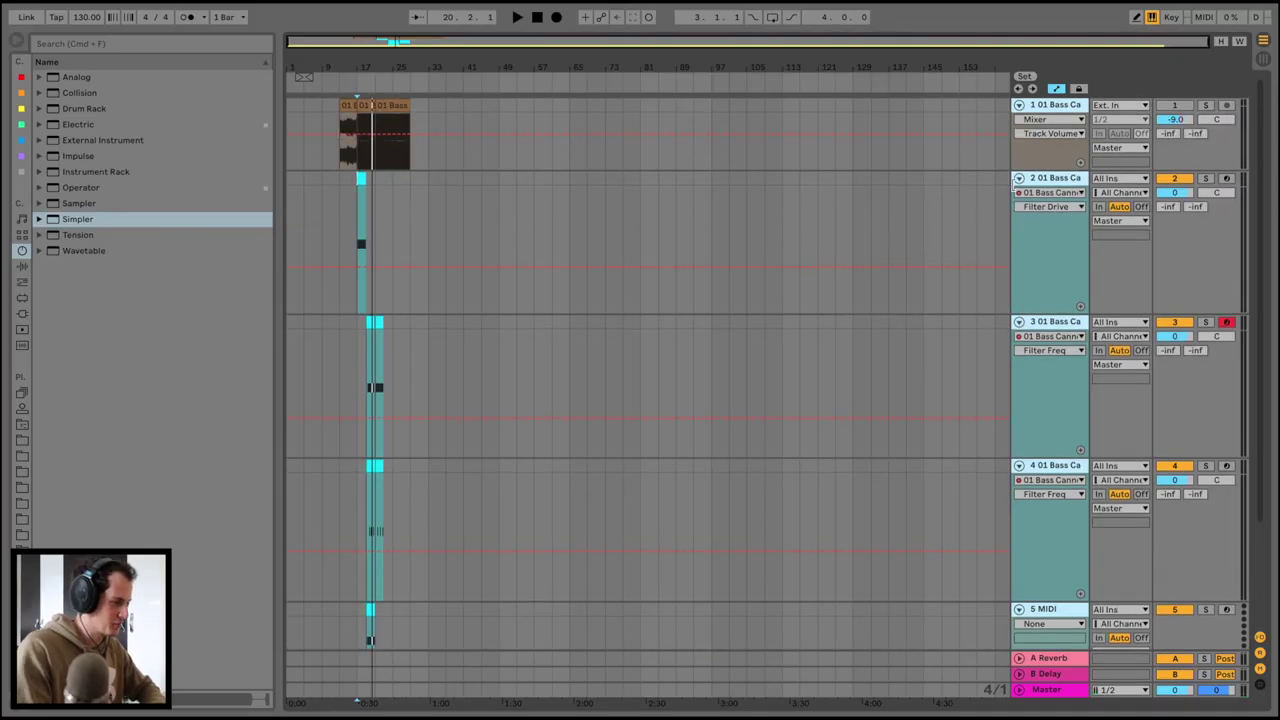
key("alt+u")
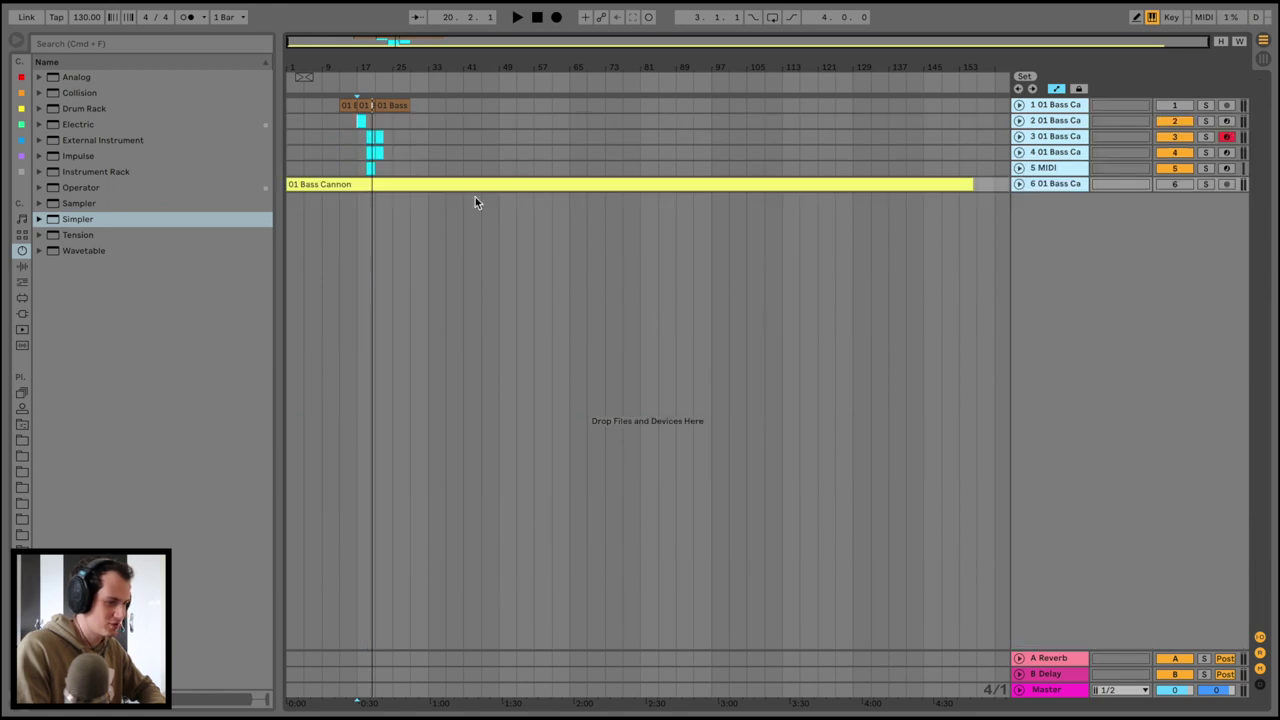
left_click(344, 150)
left_click(1019, 184)
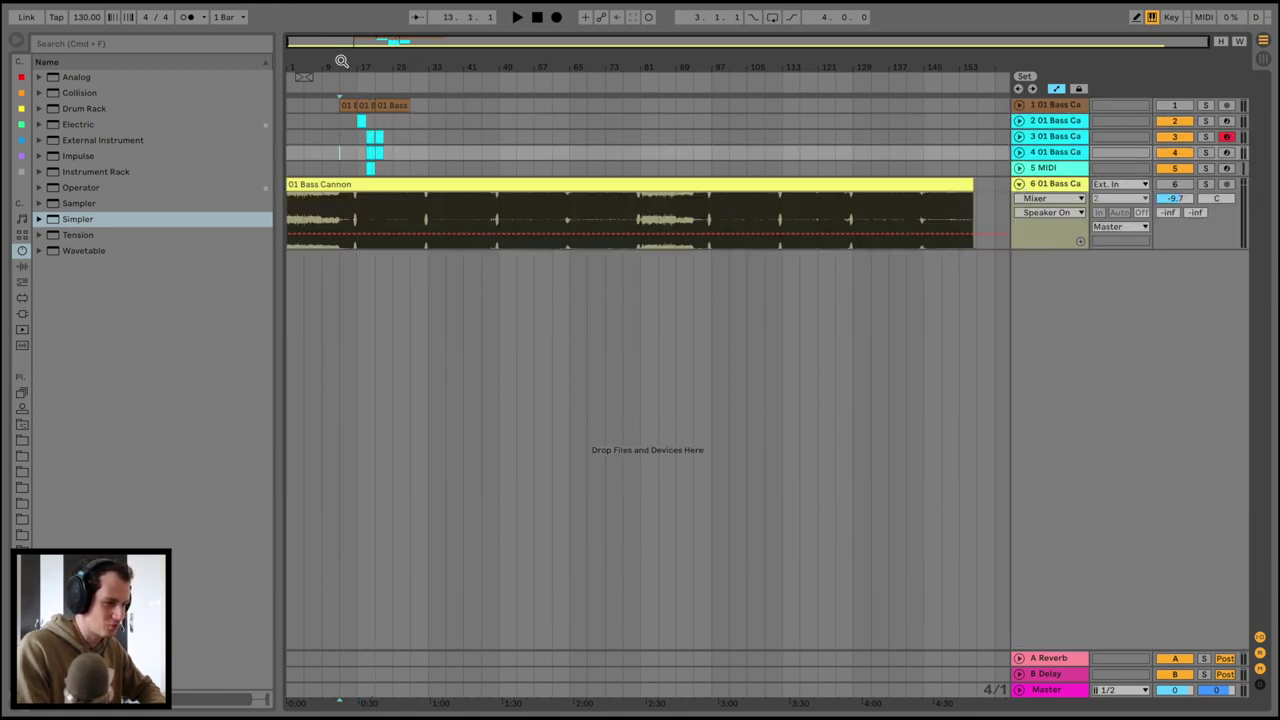
Add a locator named "drop" at bar 17
left_click_drag(341, 61, 422, 226)
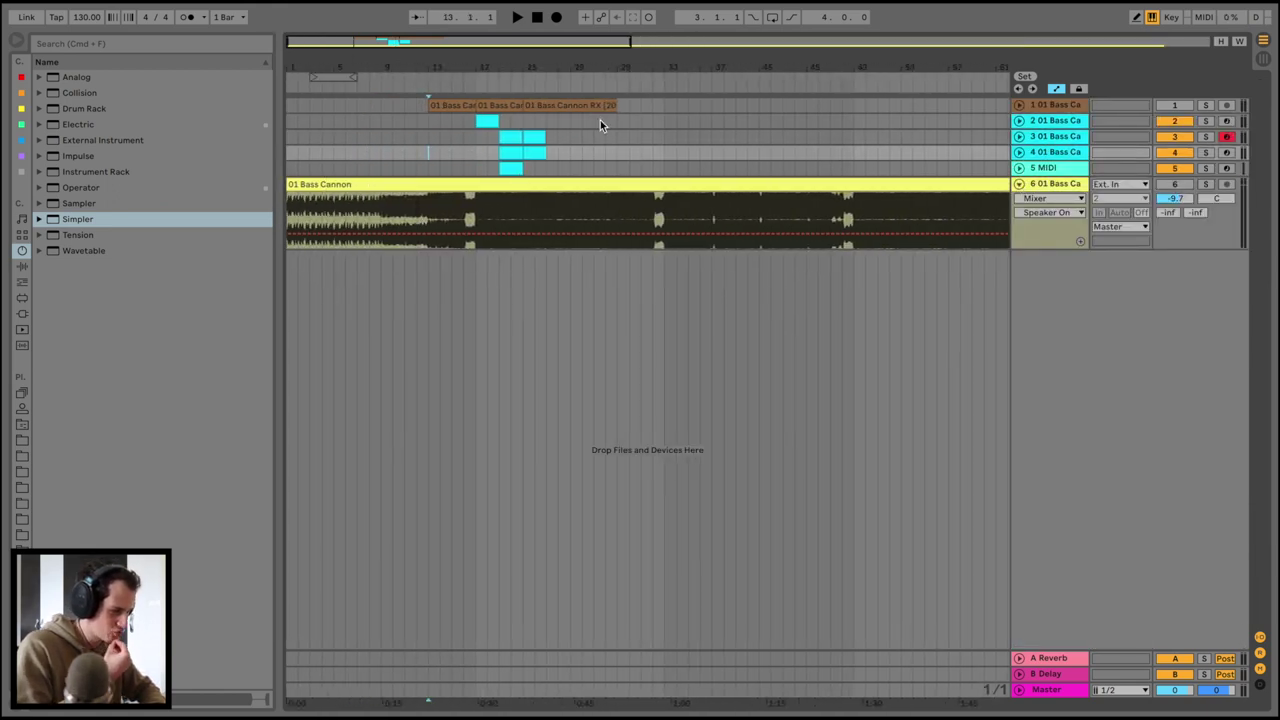
left_click(463, 121)
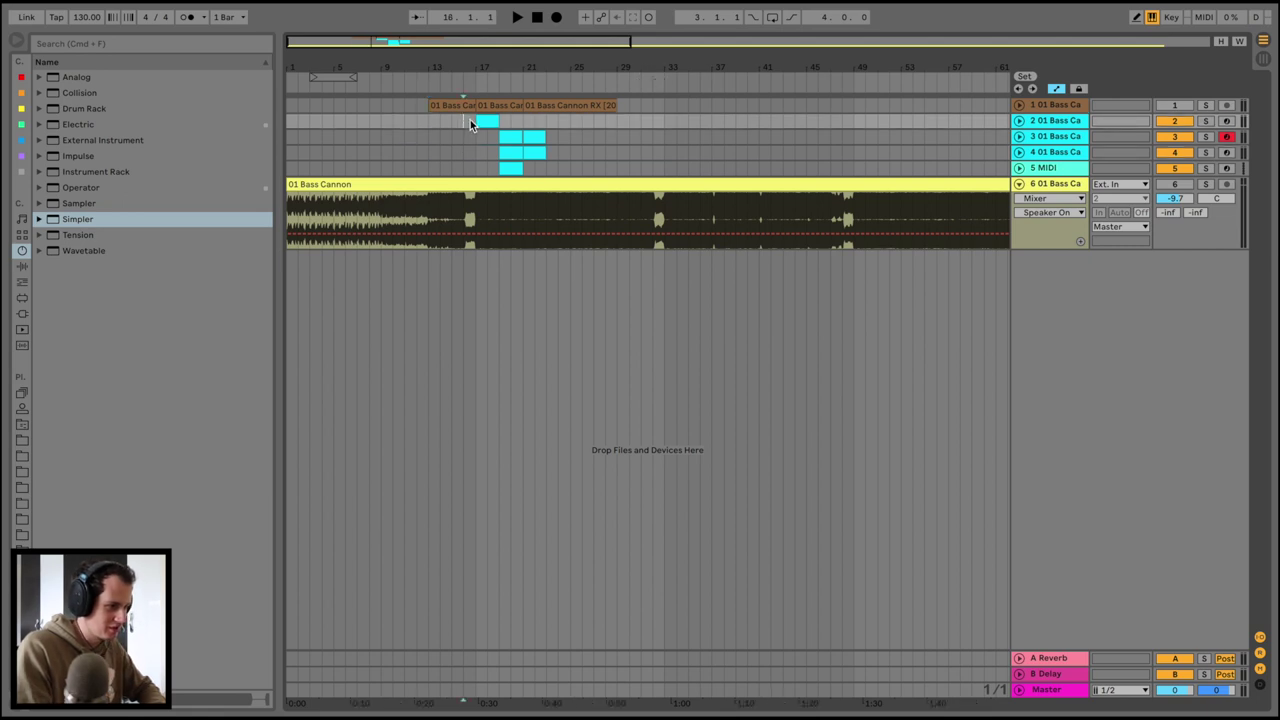
left_click_drag(389, 65, 553, 86)
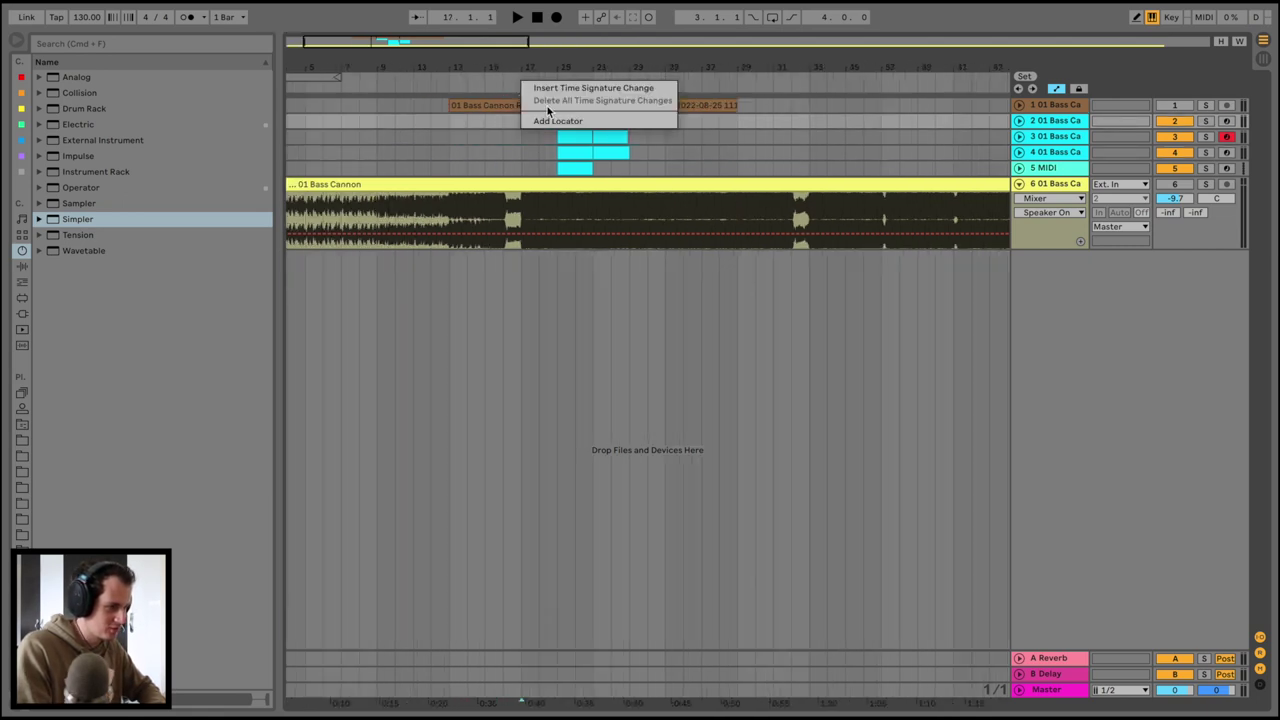
left_click(547, 128)
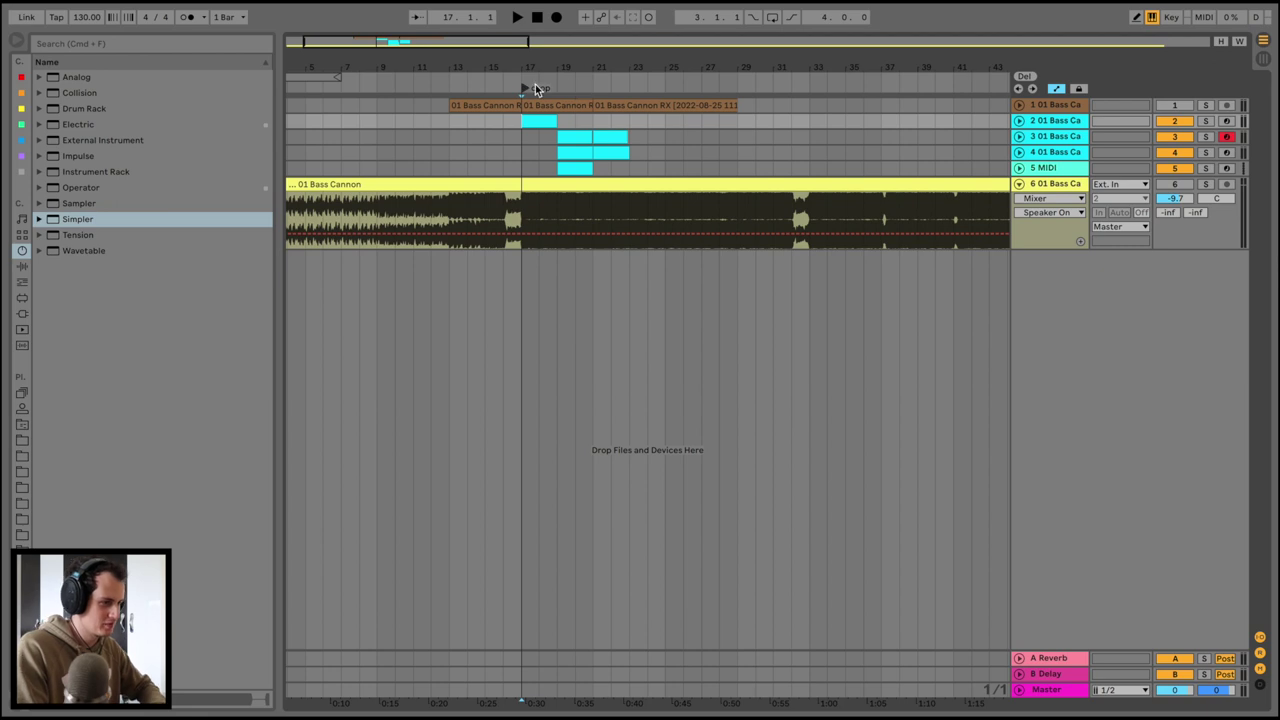
Move the Bass Cannon audio from bar 17 onward to a new track, activate the intro's track and set its volume to -5.6 dB
key("Home")
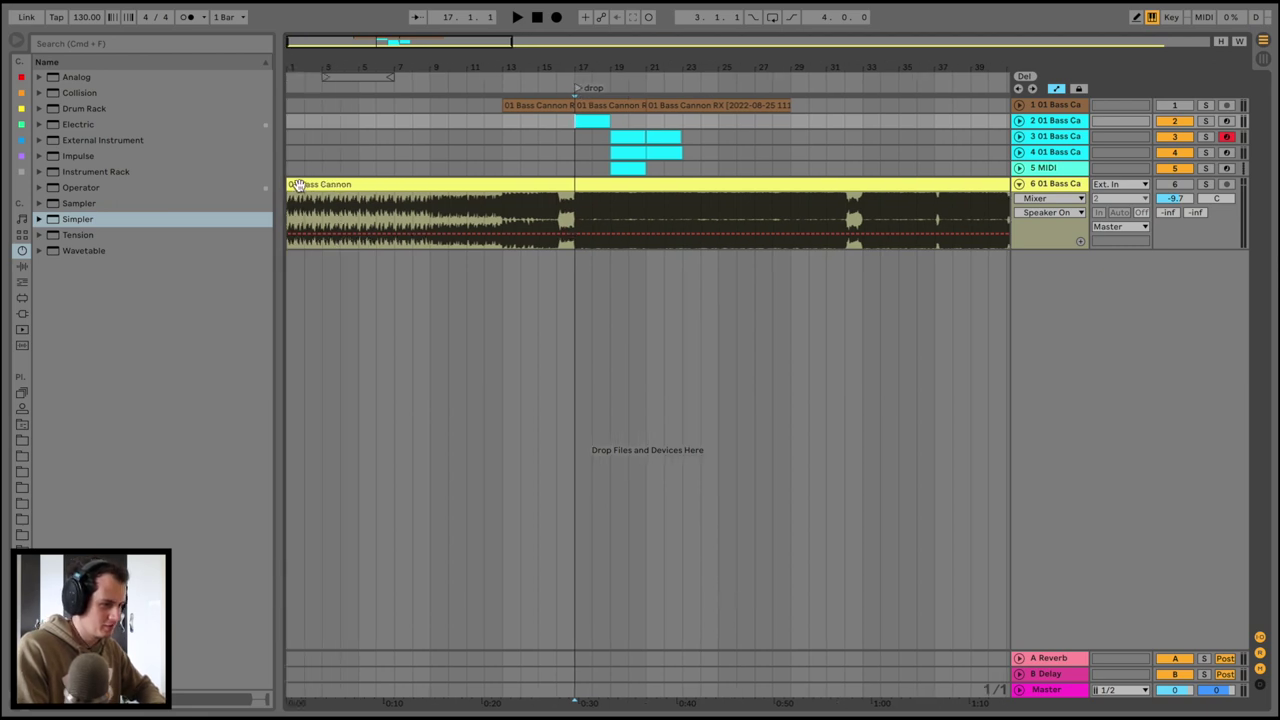
left_click(1172, 184)
key("space")
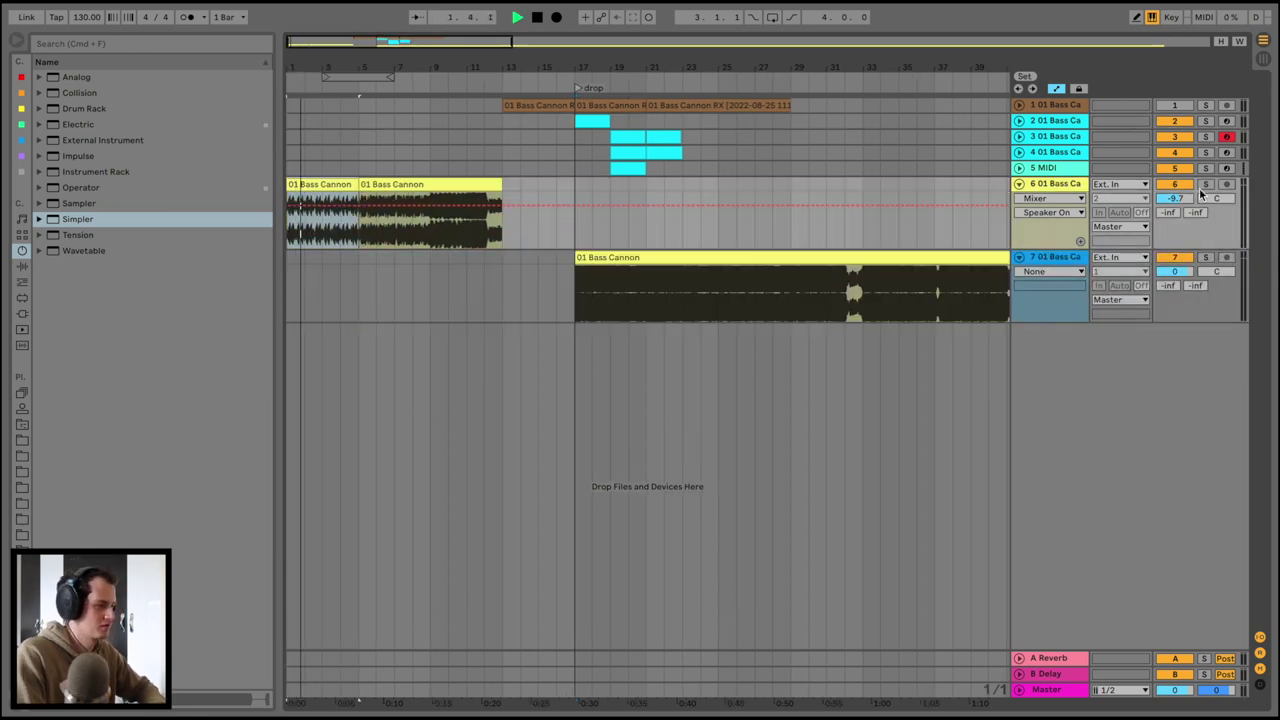
left_click(1177, 198)
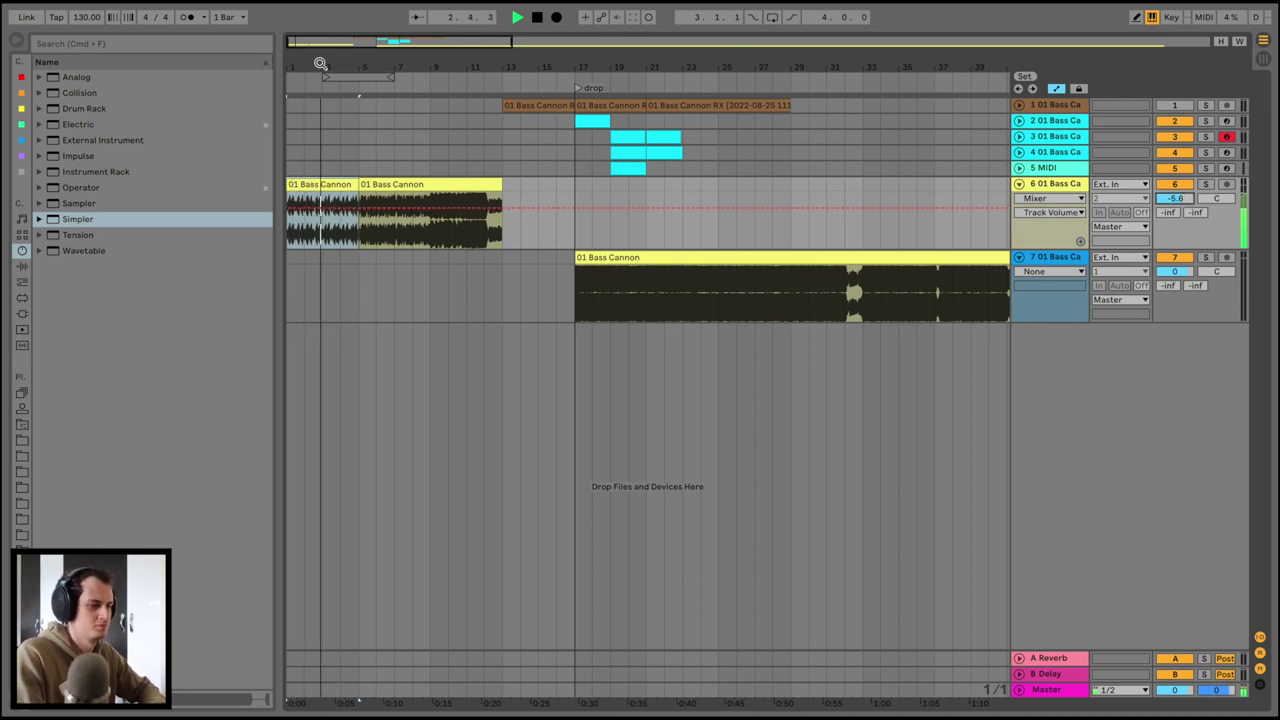
Split the intro audio at bar 9, move the last part to bar 13, and duplicate the bar 5 section into bar 9
left_click_drag(314, 64, 312, 64)
scroll(437, 220, "left", 3)
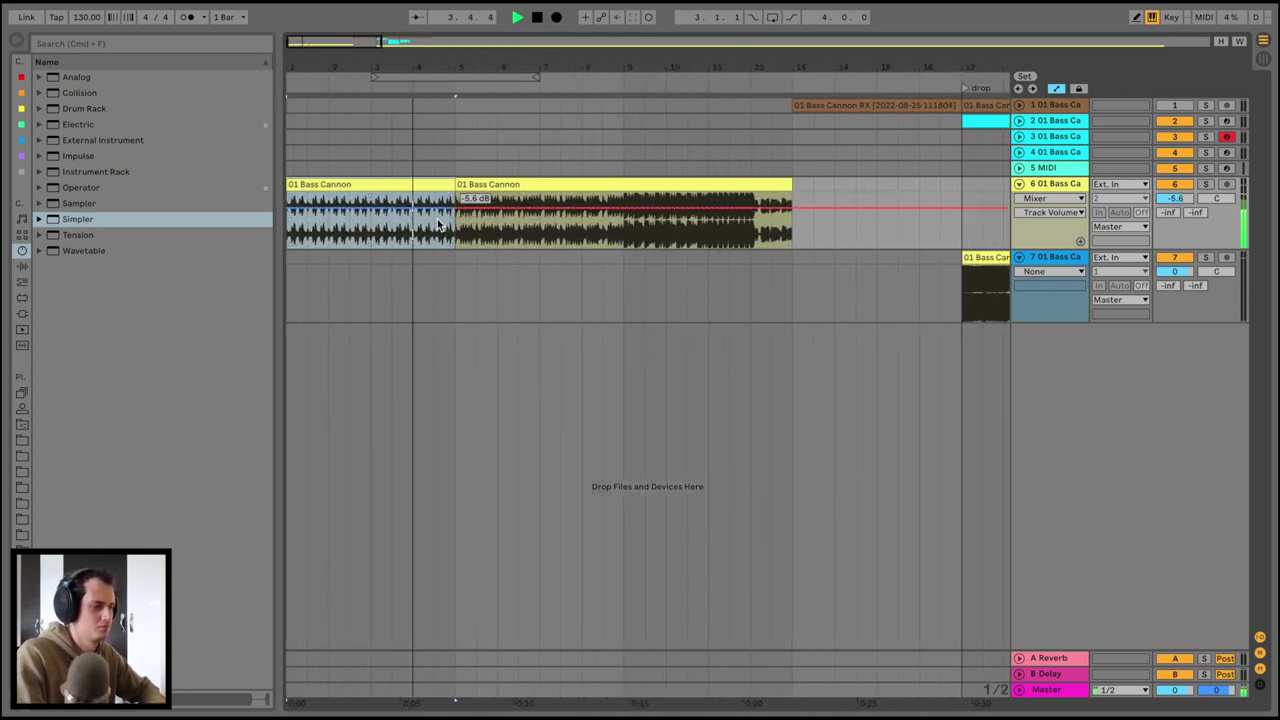
left_click_drag(502, 67, 467, 60)
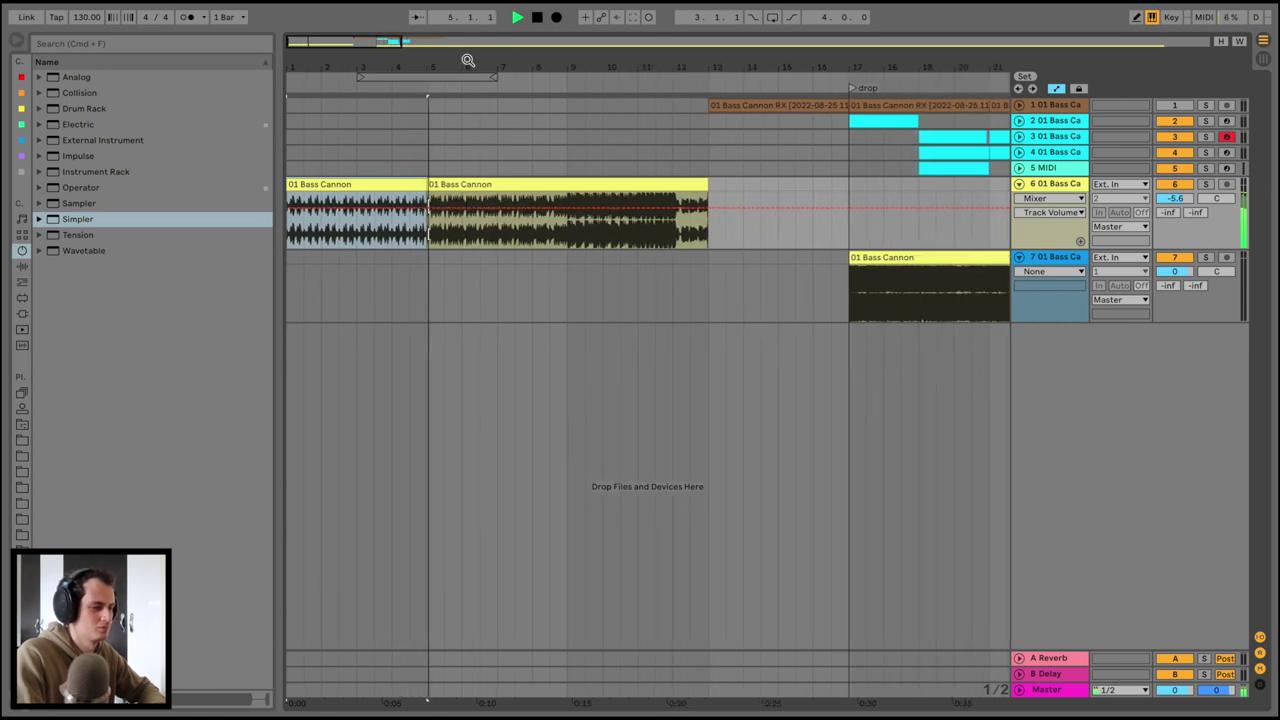
left_click(566, 240)
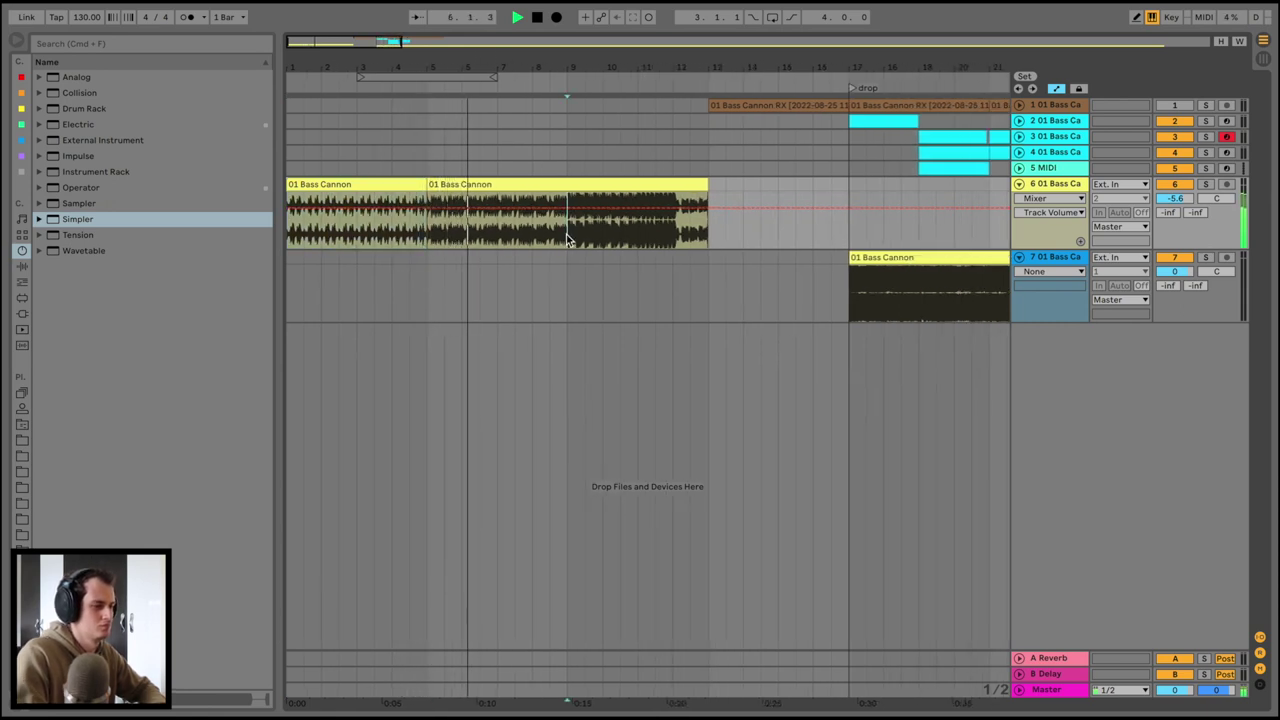
key("ctrl+e")
left_click_drag(580, 186, 739, 193)
left_click(516, 187)
key("ctrl+d")
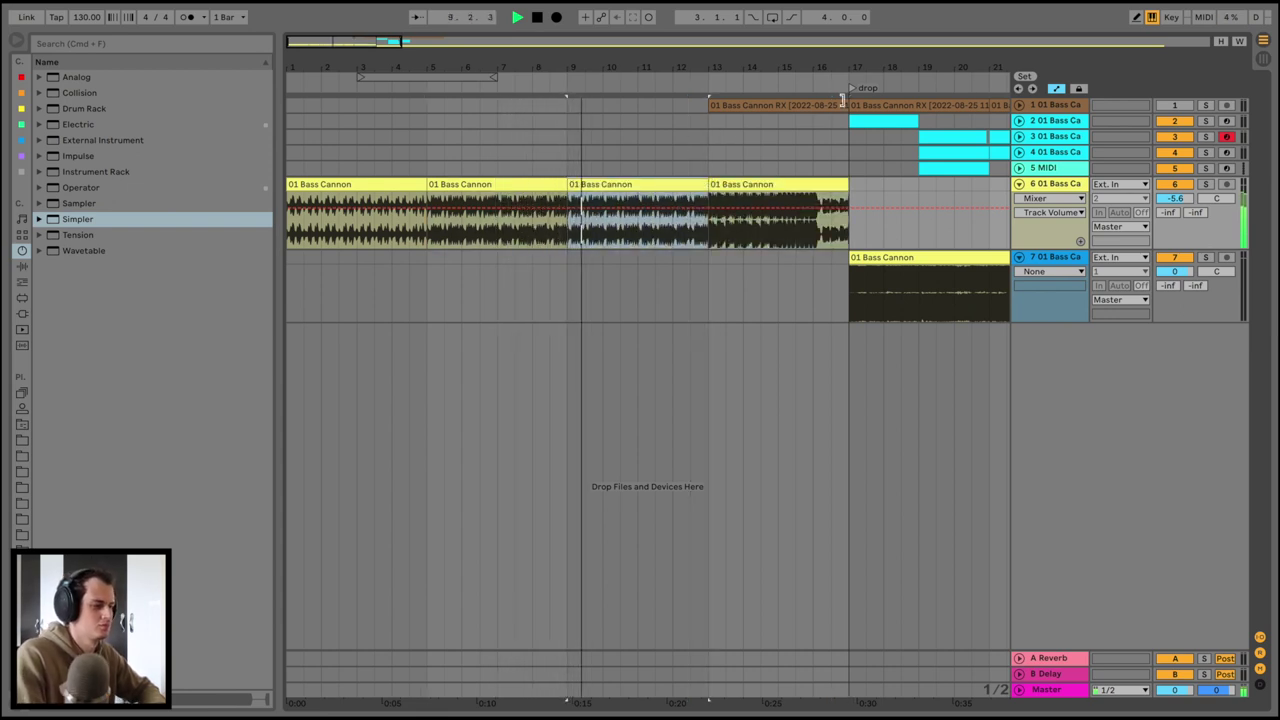
Try to move the bar 13 Bass Cannon RX clip onto the intro track and raise its clip gain to 4.13 dB
left_click(1024, 104)
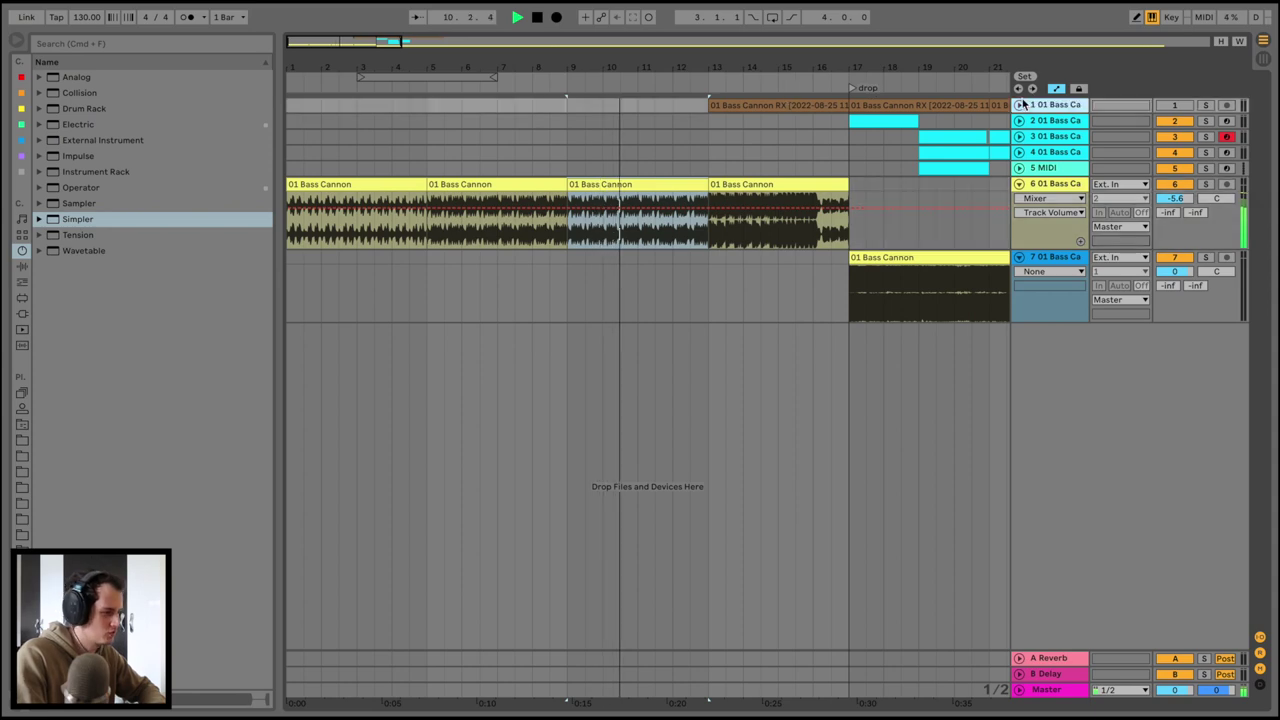
left_click(1019, 104)
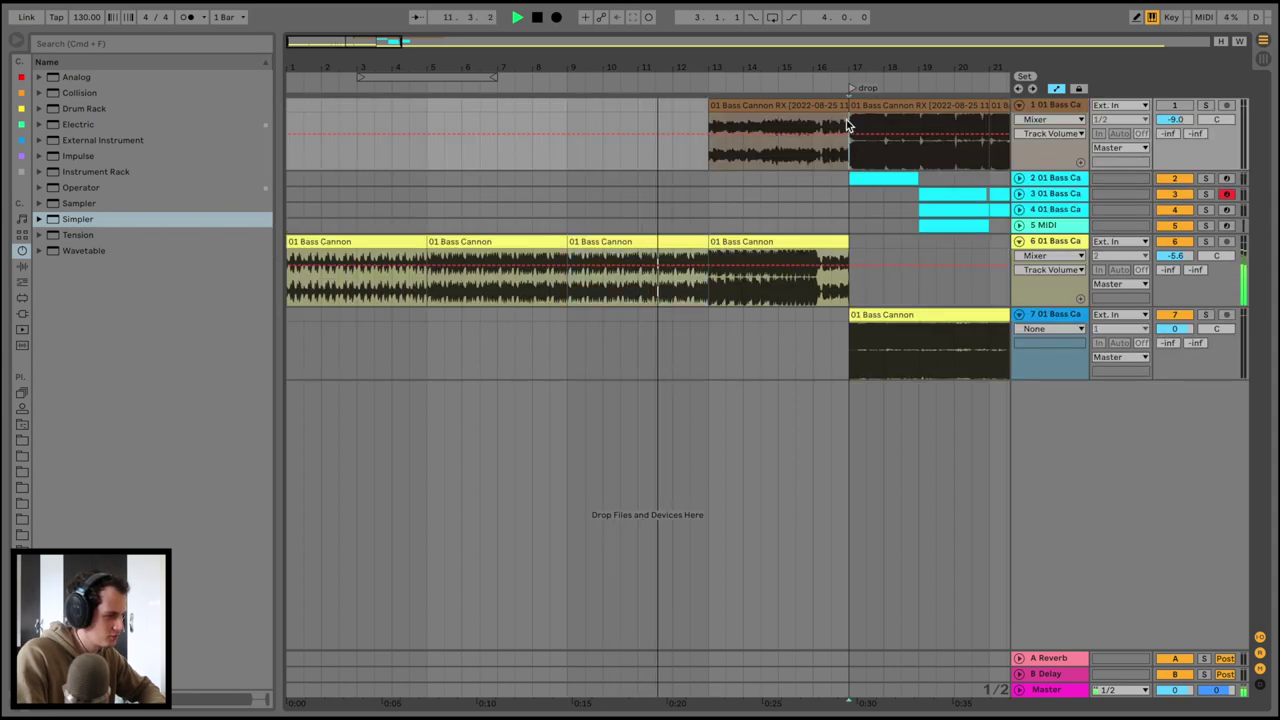
left_click_drag(822, 107, 826, 286)
double_click(792, 245)
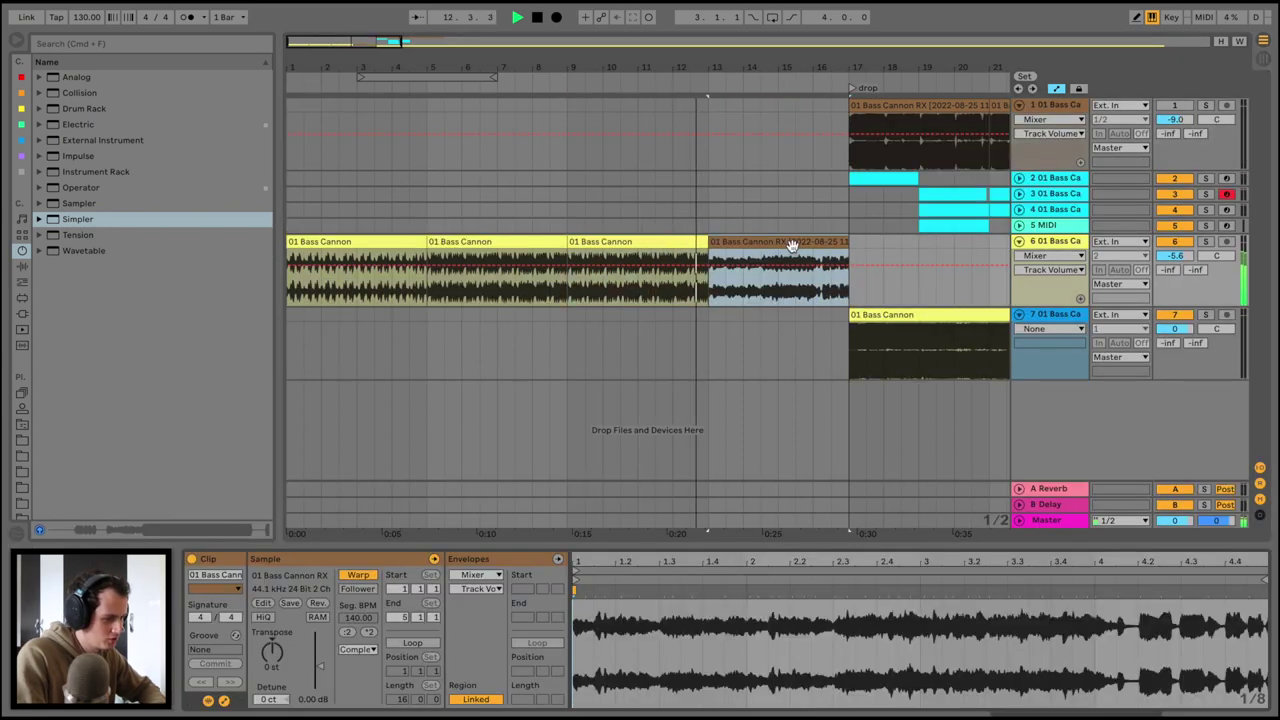
left_click_drag(319, 676, 320, 662)
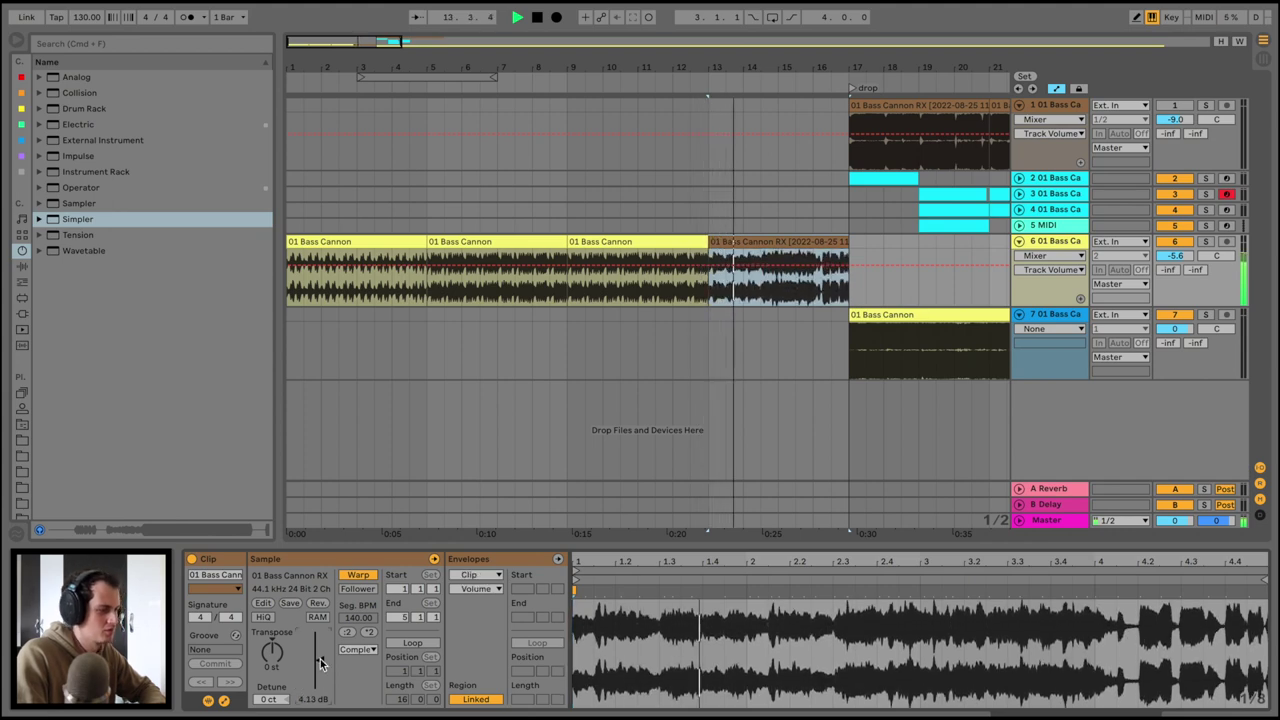
key("super+z")
key("super+z")
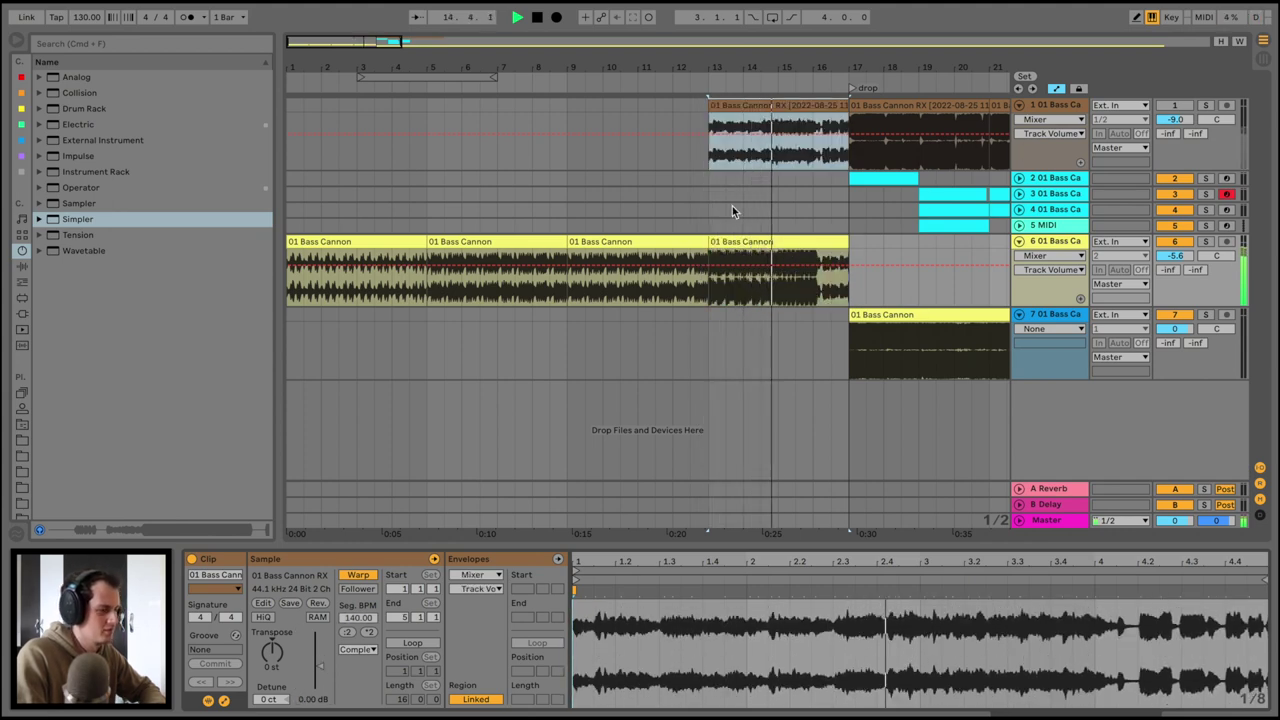
Deactivate the audio track holding the original drop and replay the build-up into the Simpler drop
scroll(732, 206, "right", 3)
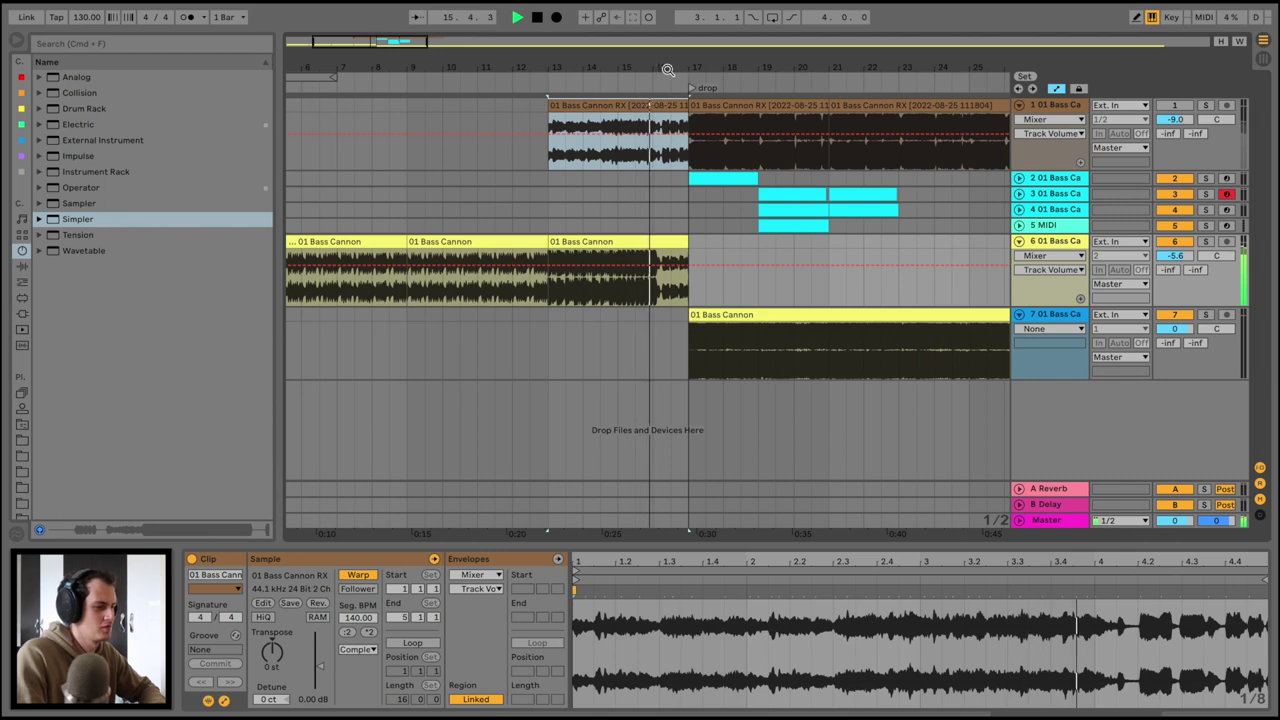
left_click(1050, 243)
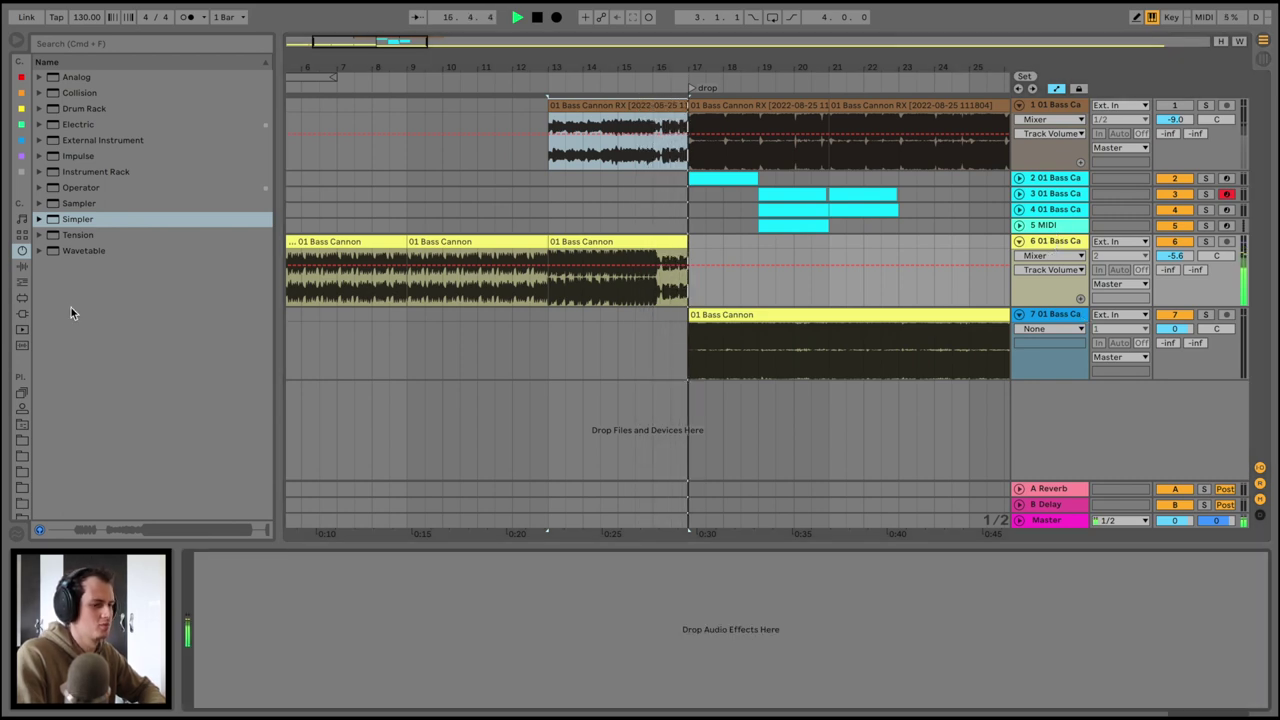
left_click(1185, 316)
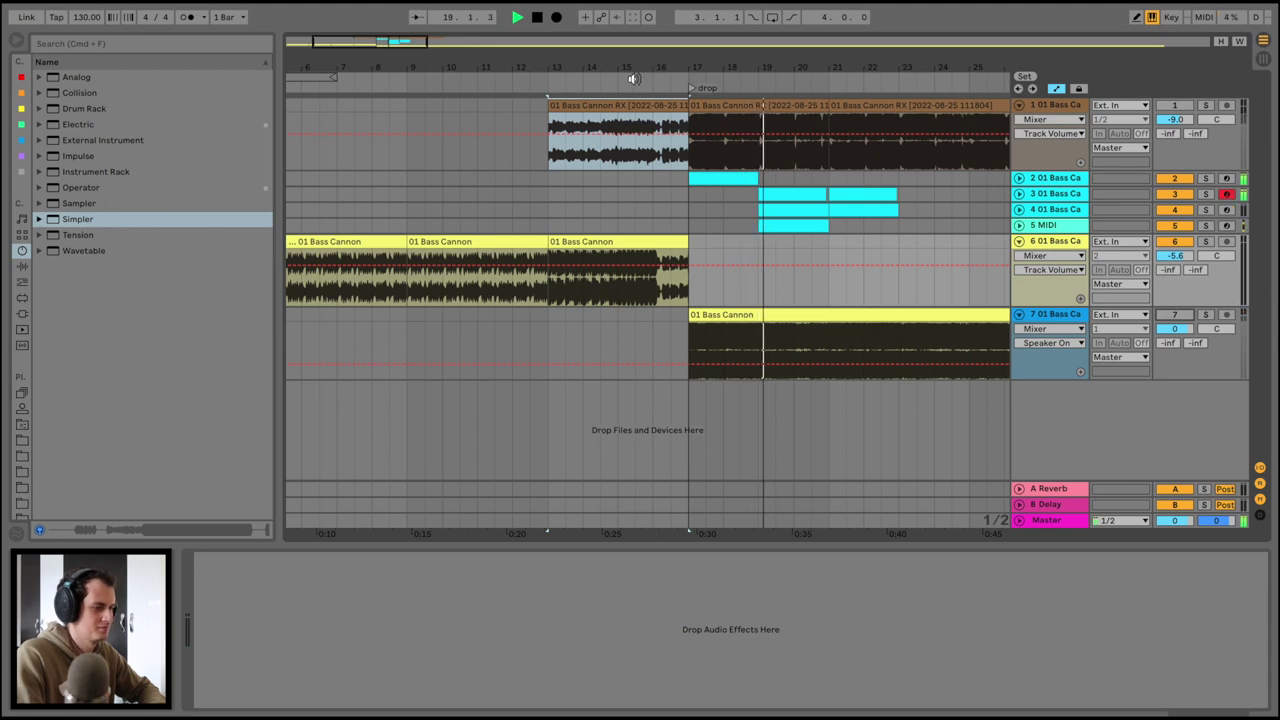
left_click(622, 81)
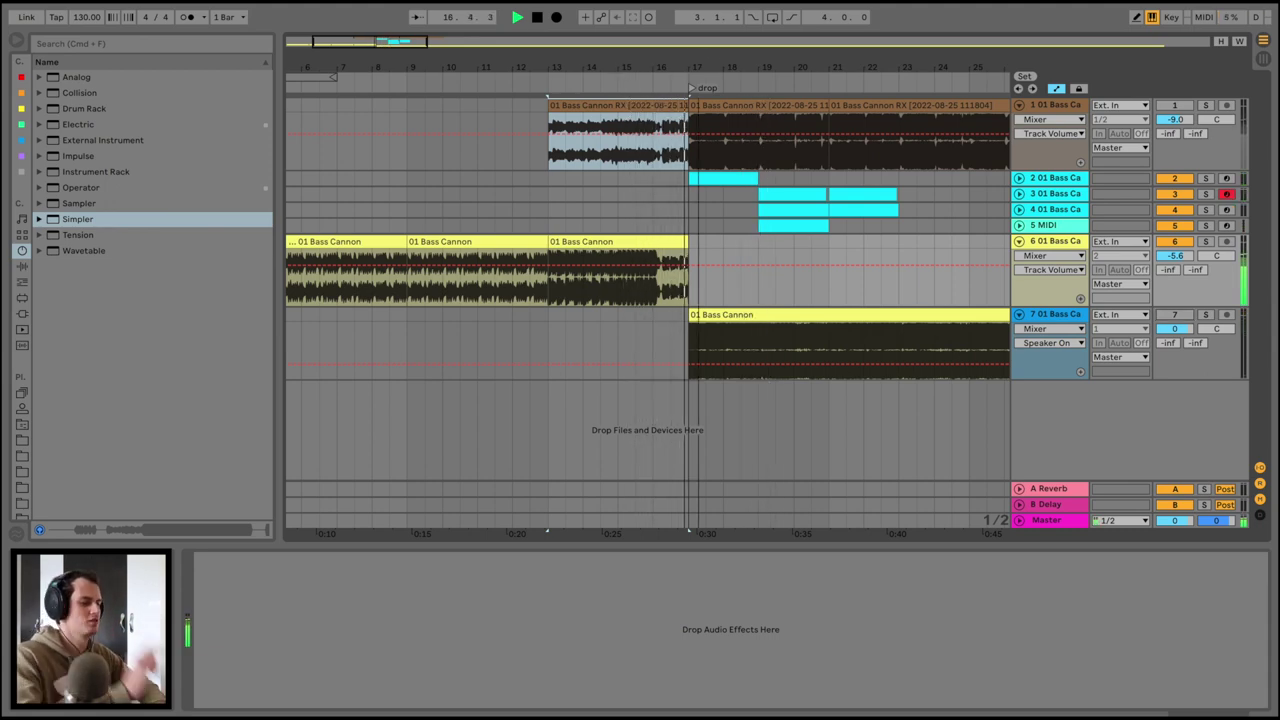
Lower the volume of the Bass Cannon Simpler tracks to -2.5 dB and replay the transition into the drop
left_click_drag(698, 68, 698, 150)
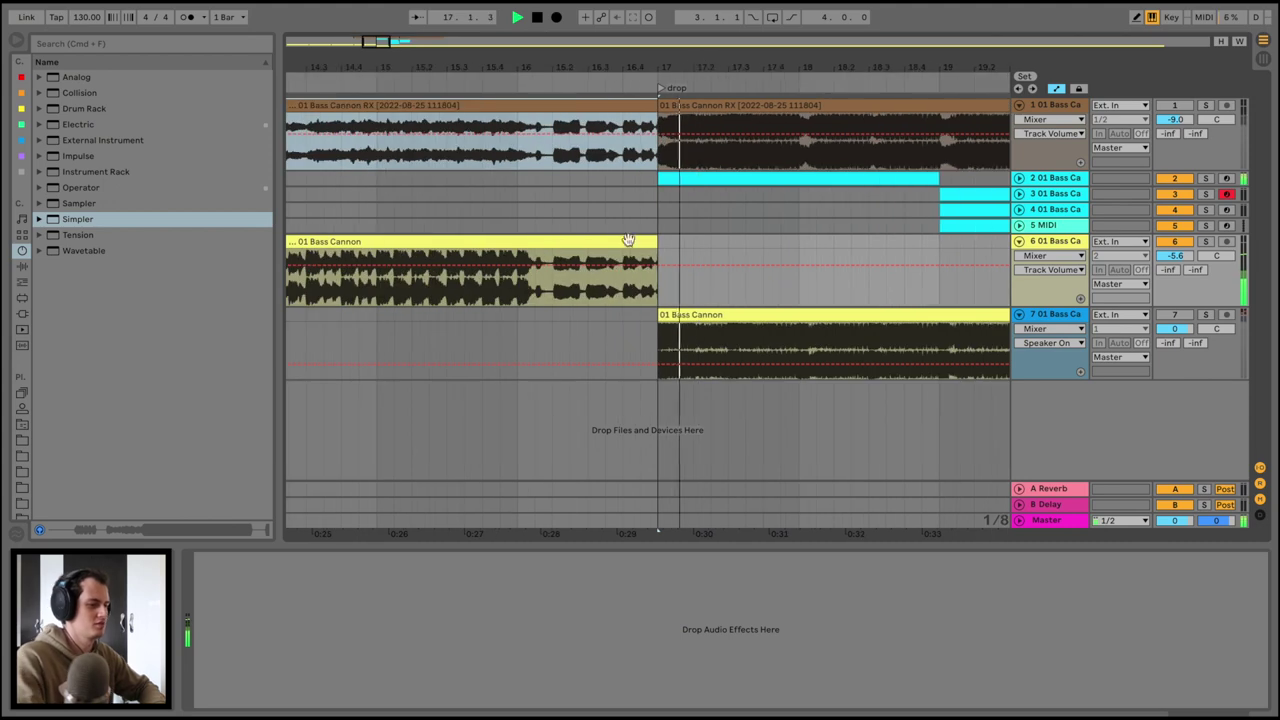
left_click(1019, 179)
left_click(1165, 240)
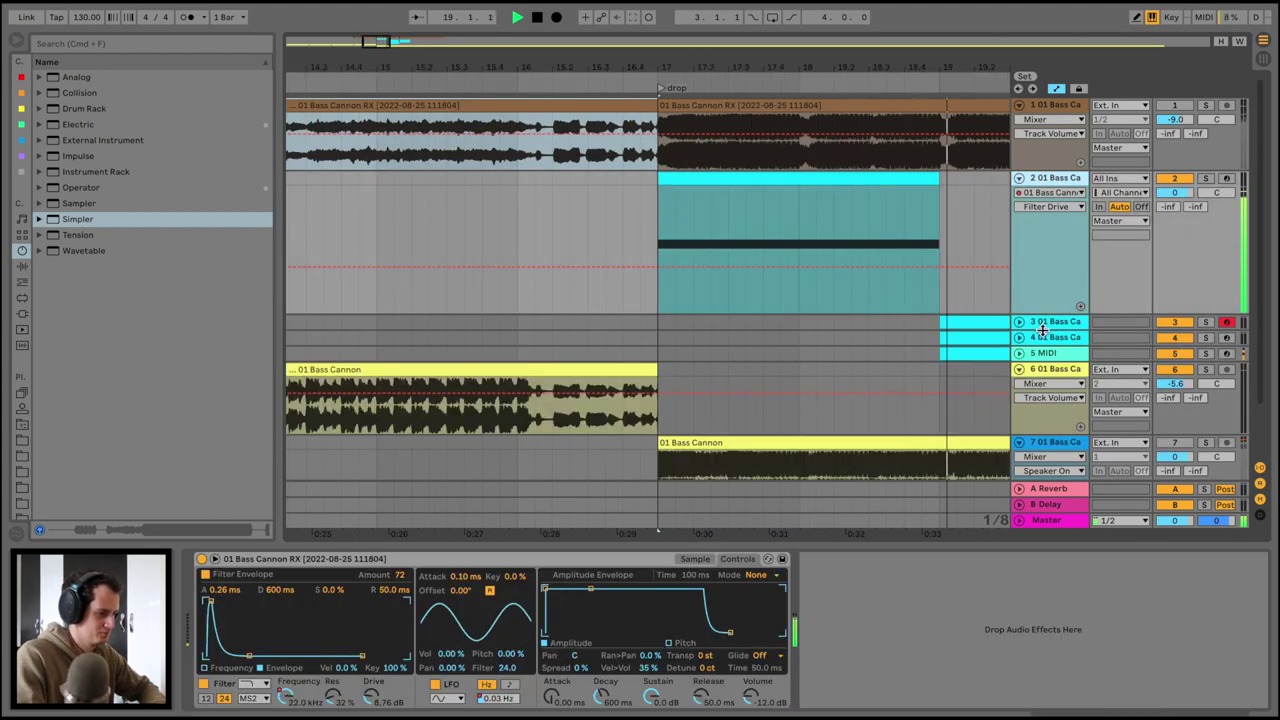
left_click_drag(1184, 193, 1184, 209)
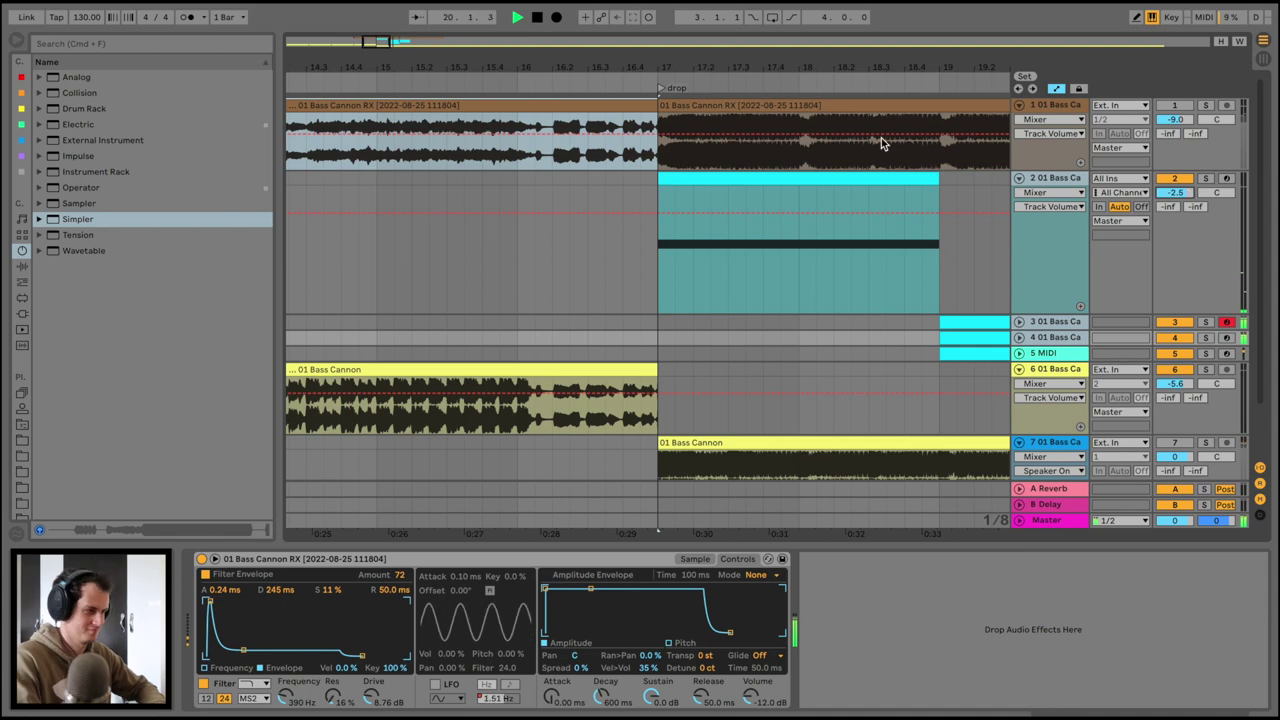
key("minus")
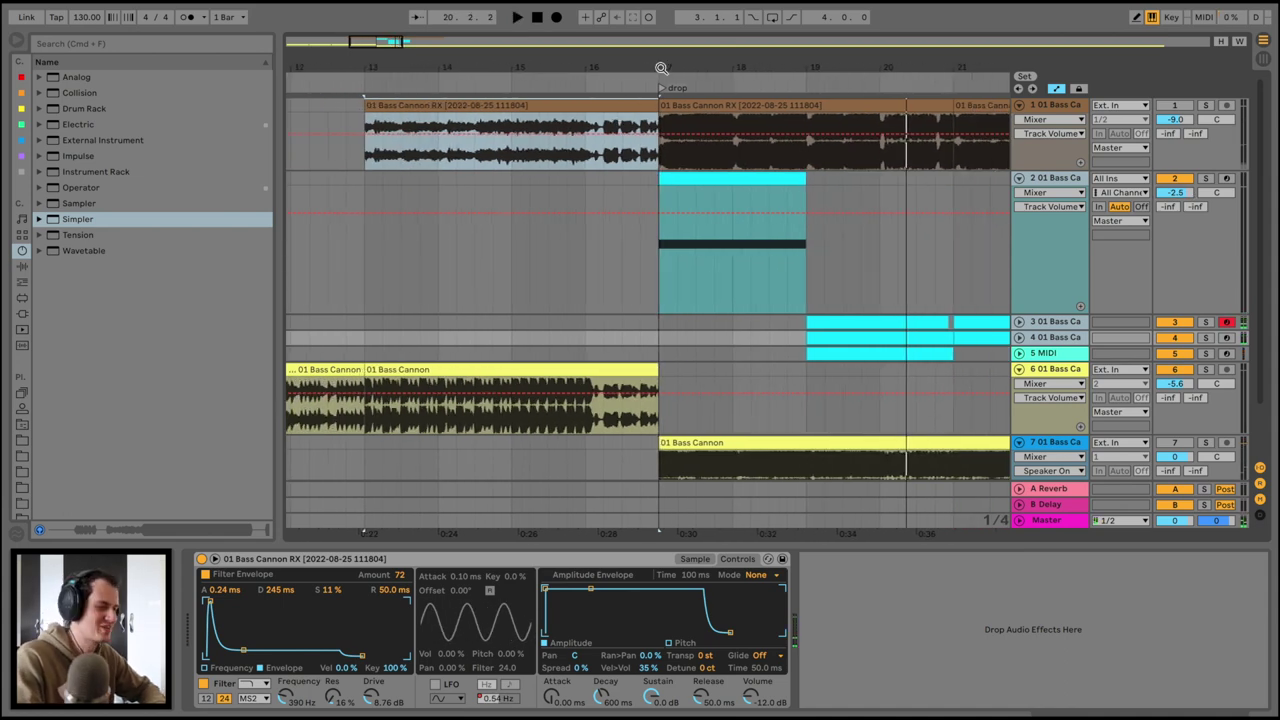
left_click(609, 77)
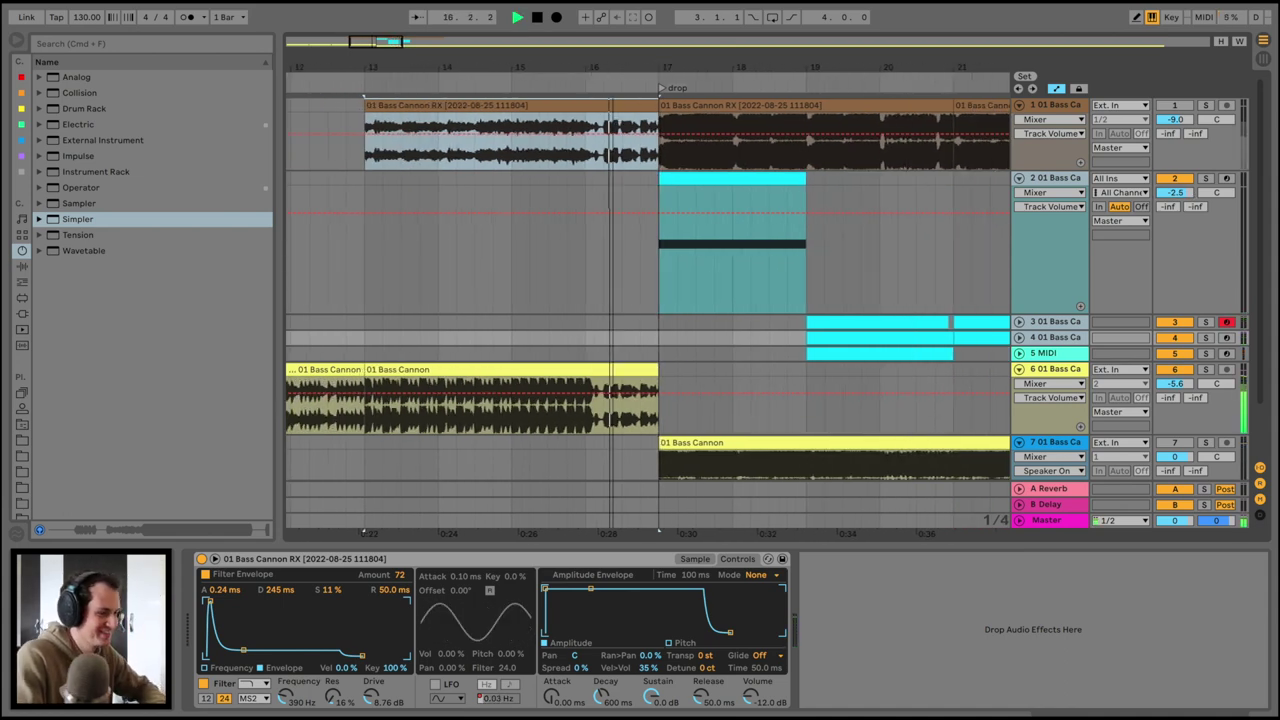
Duplicate the last beat of the intro audio before bar 17 eight times to fill the drop up to bar 19
left_click_drag(643, 416, 657, 371)
key("space")
key("space")
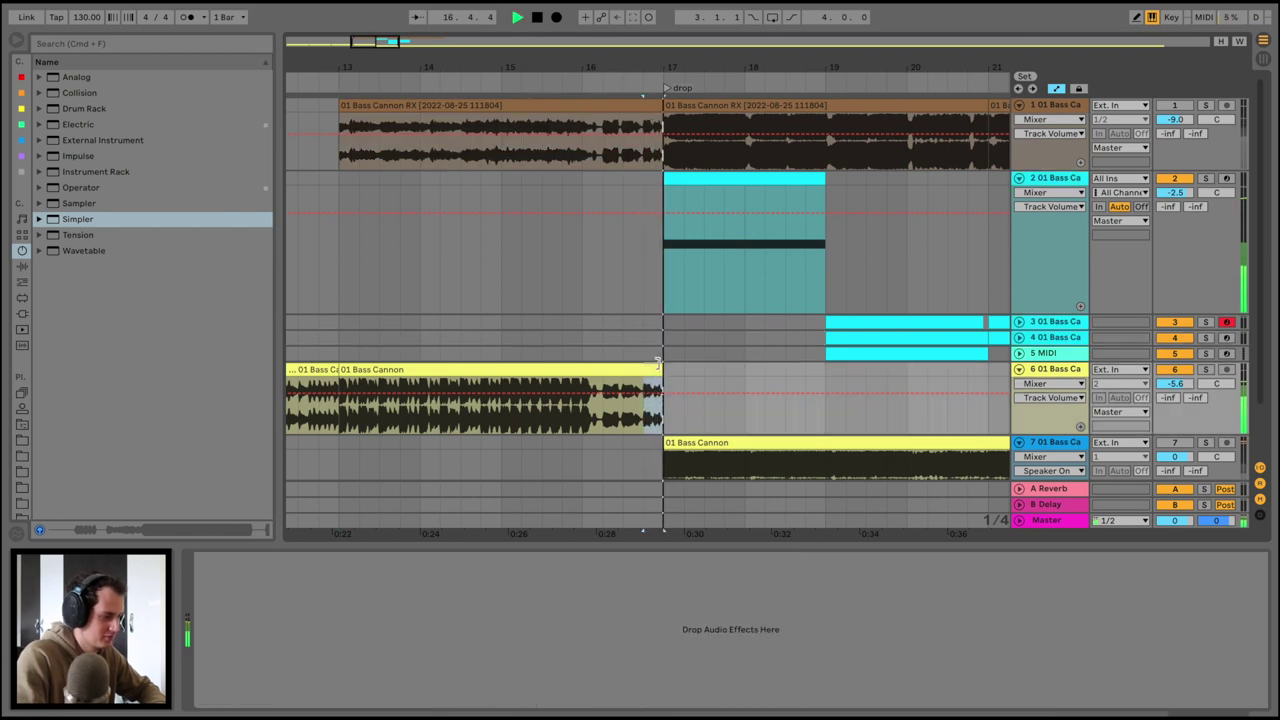
key("super+d")
key("super+d")
key("super+d")
key("super+d")
key("super+d")
key("super+d")
key("super+d")
key("super+d")
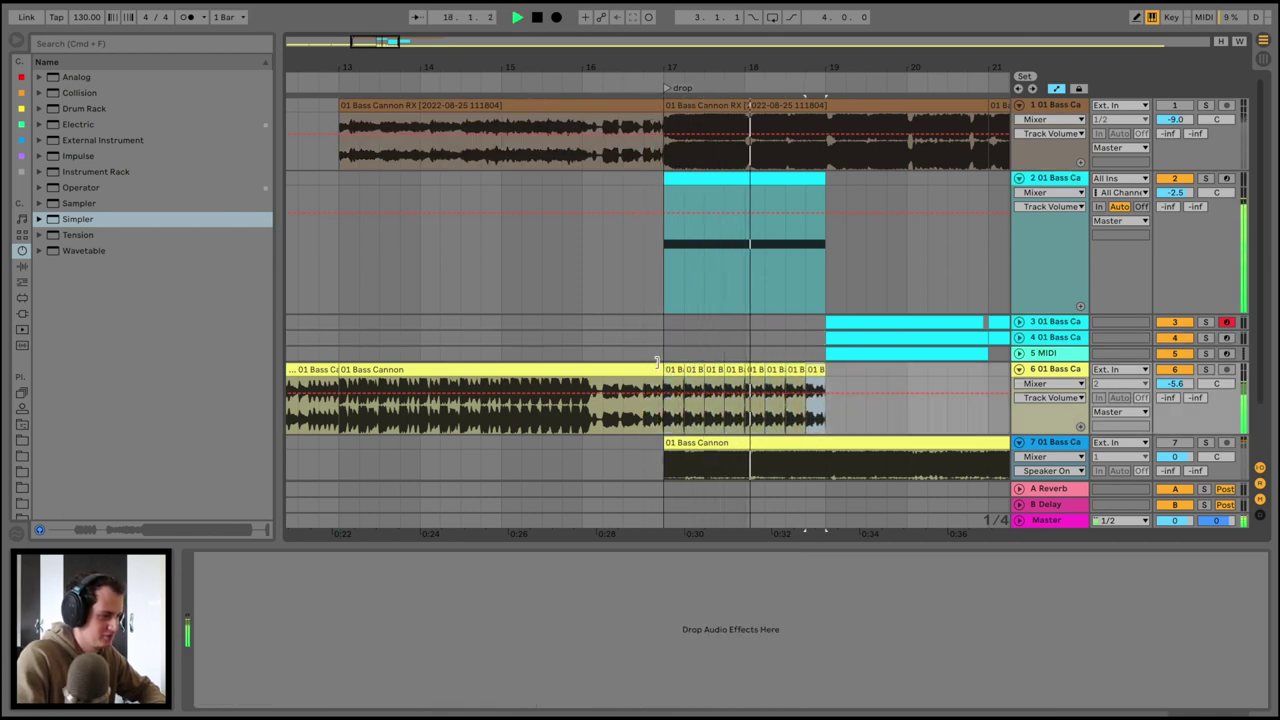
Insert an audio track below the intro track and move the eight repeated beat clips from bars 17 to 19 onto it
scroll(1050, 318, "down", 2)
key("super+t")
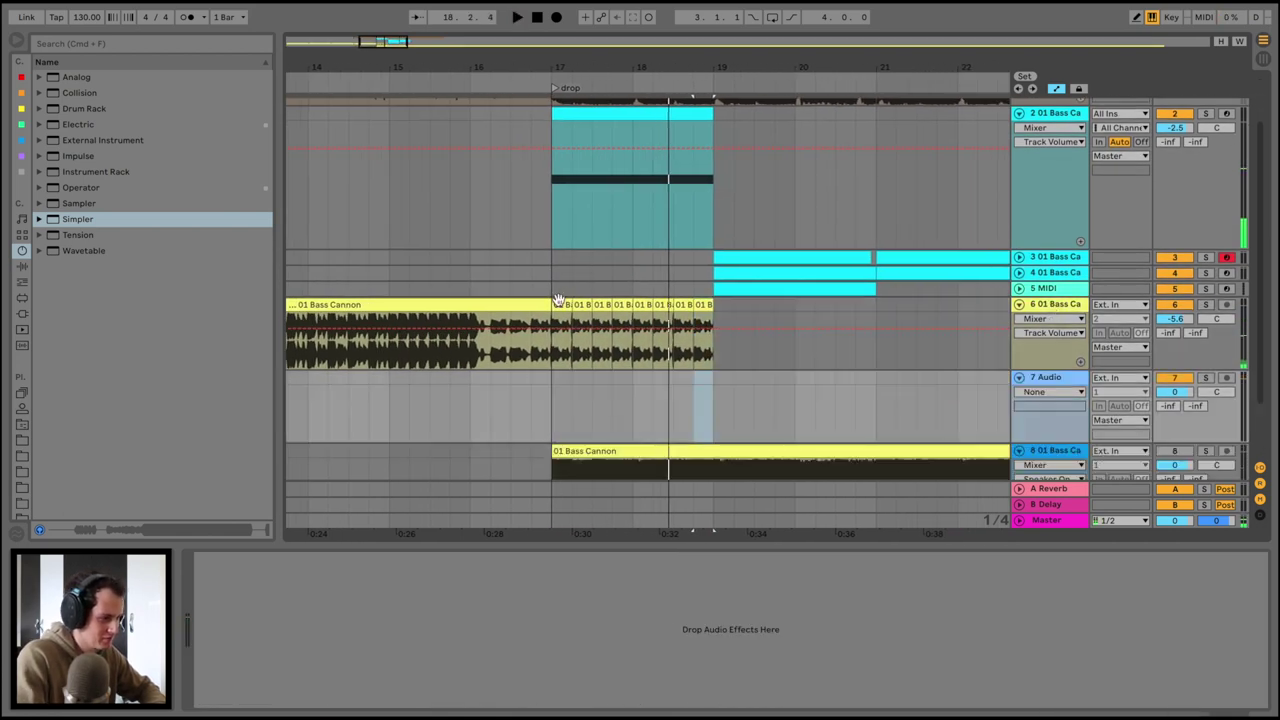
left_click(559, 301)
left_click(717, 303, "shift")
left_click_drag(707, 307, 703, 380)
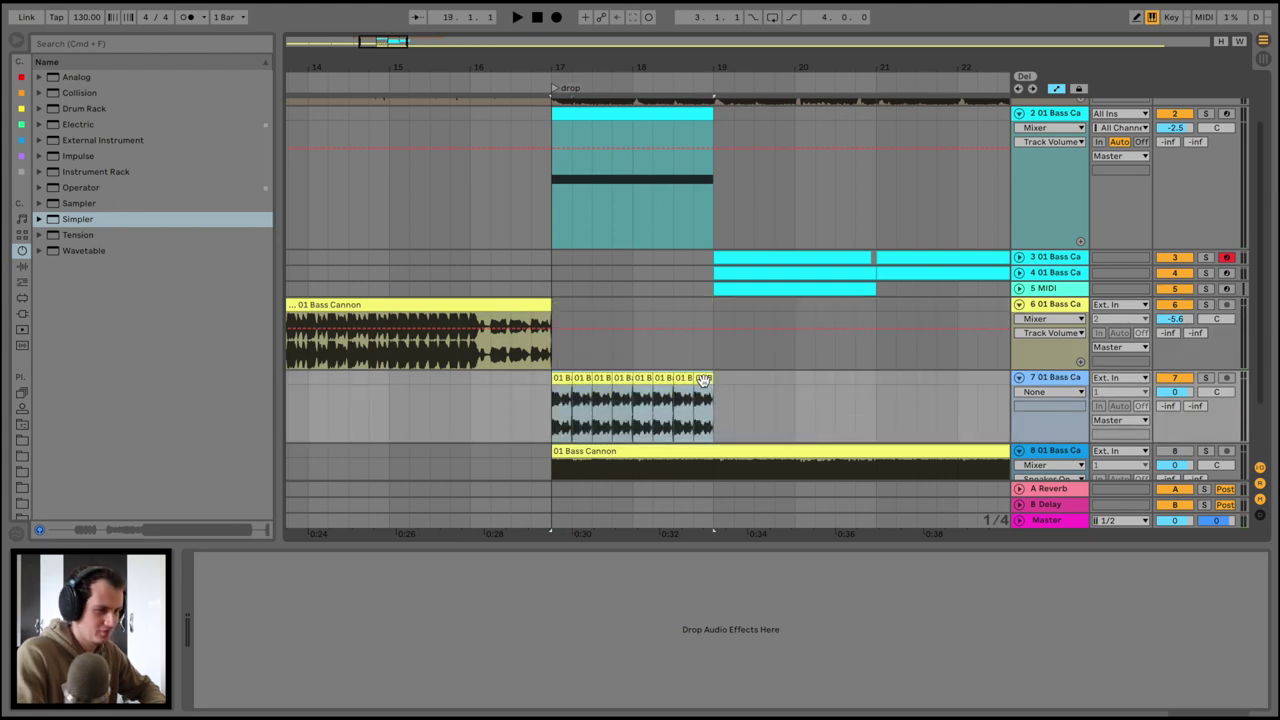
Add EQ Eight to the repeated clips' track and raise its low cut to about 505 Hz during playback
left_click(22, 266)
double_click(82, 297)
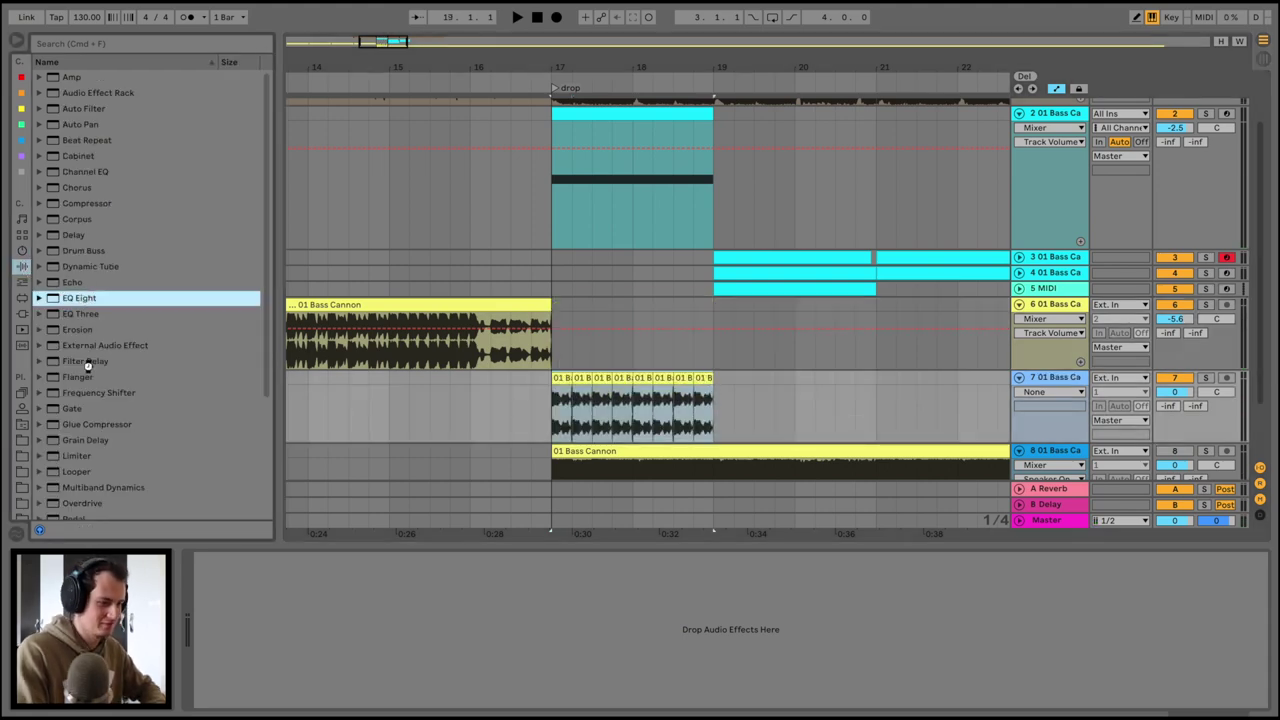
left_click(253, 690)
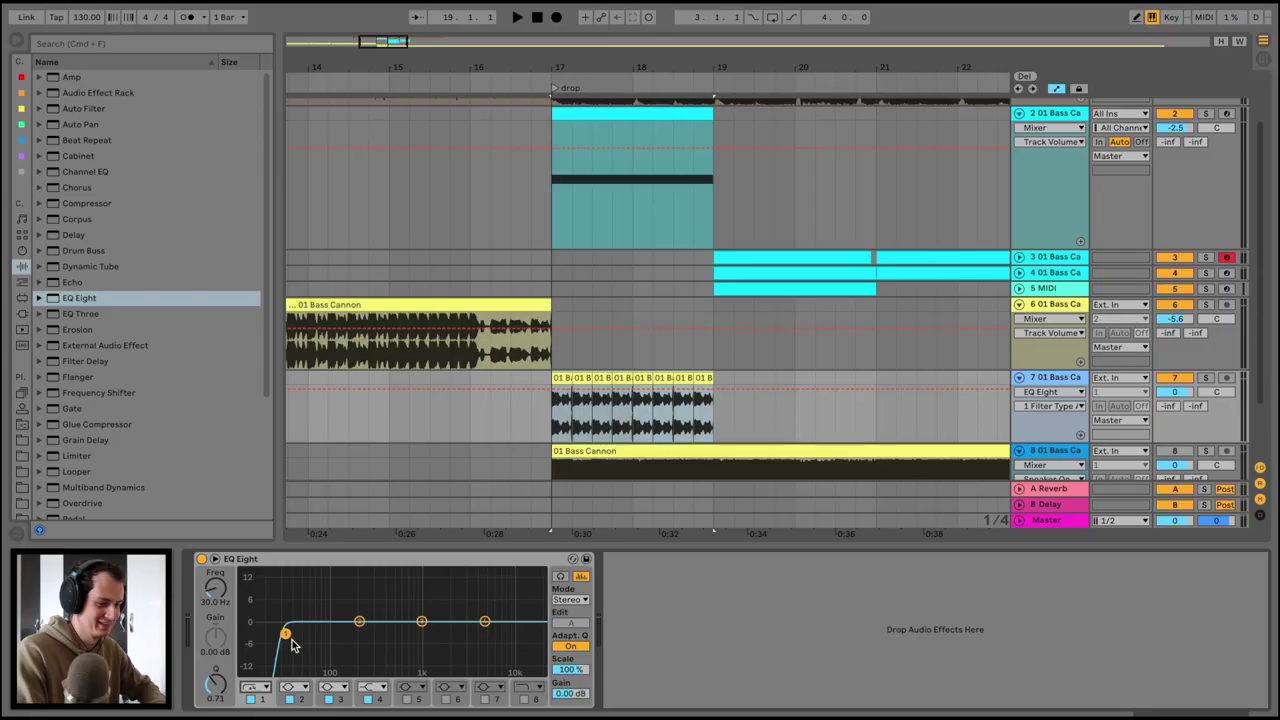
key("space")
left_click_drag(288, 636, 395, 628)
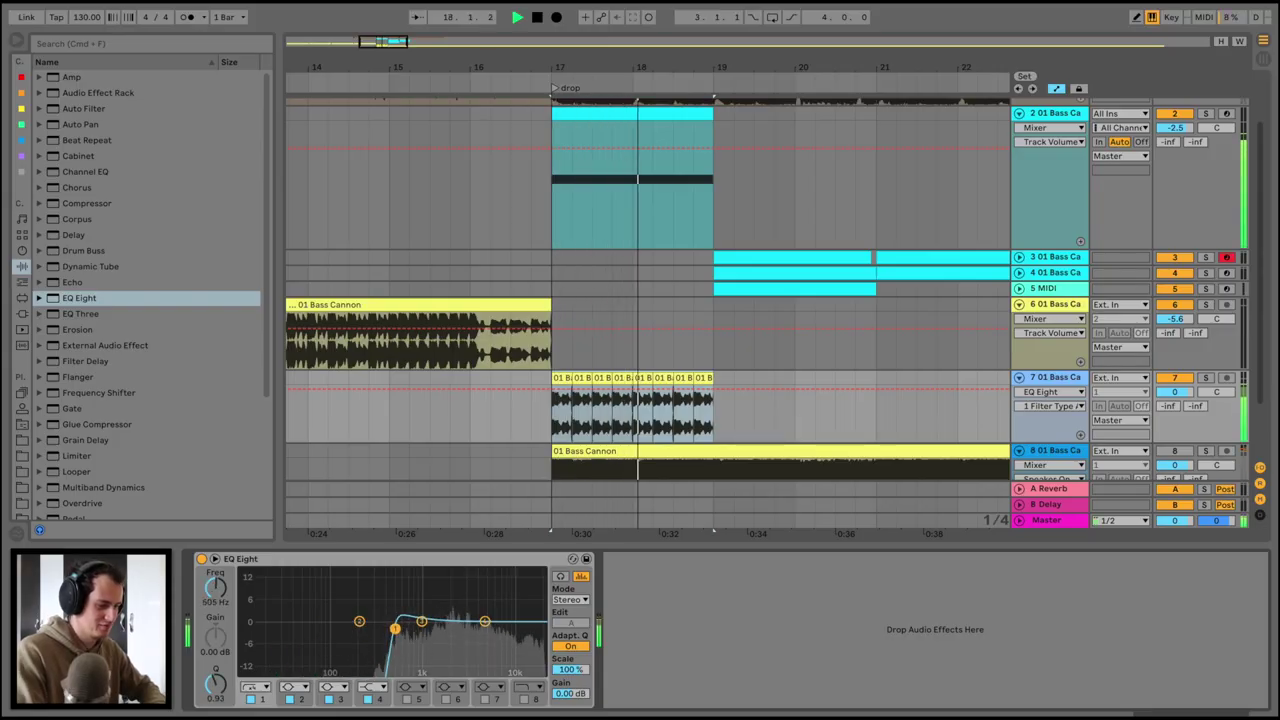
Enable EQ Eight's band 8 as a high cut and lower it to about 5.50 kHz
left_click(524, 699)
key("space")
key("space")
key("space")
left_click_drag(536, 633, 486, 626)
Add Reverb and Delay after EQ Eight on the repeated clips' track
scroll(115, 476, "down", 5)
double_click(80, 417)
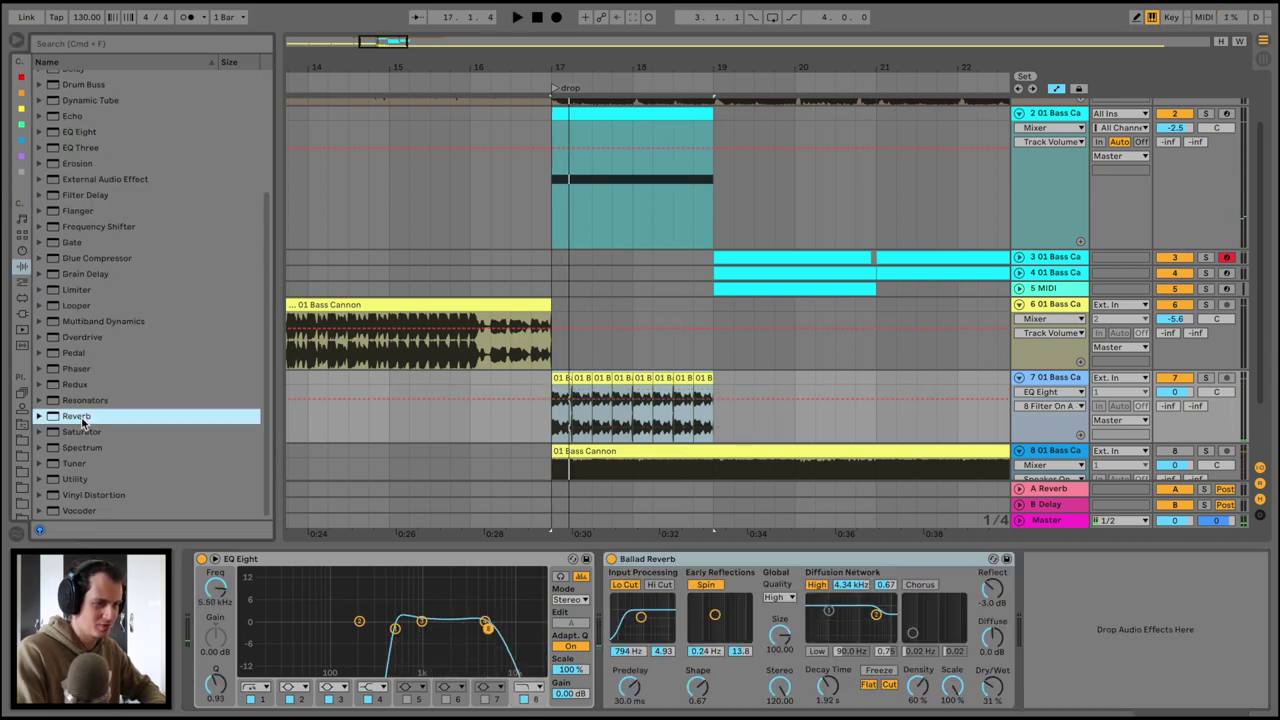
scroll(116, 266, "up", 5)
left_click(73, 236)
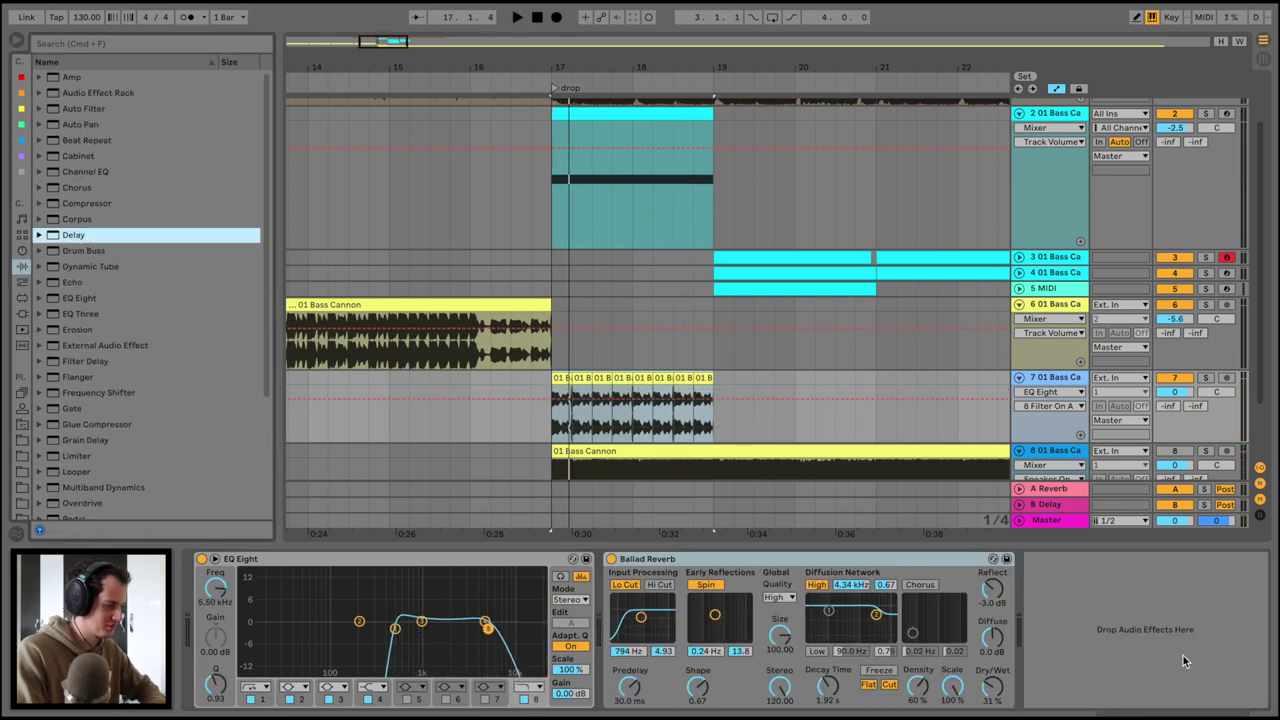
double_click(180, 238)
Replay the drop with the repeated clips at -5.3 dB and set the Delay's synced time to 3 sixteenths
scroll(861, 309, "down", 2)
scroll(861, 309, "right", 2)
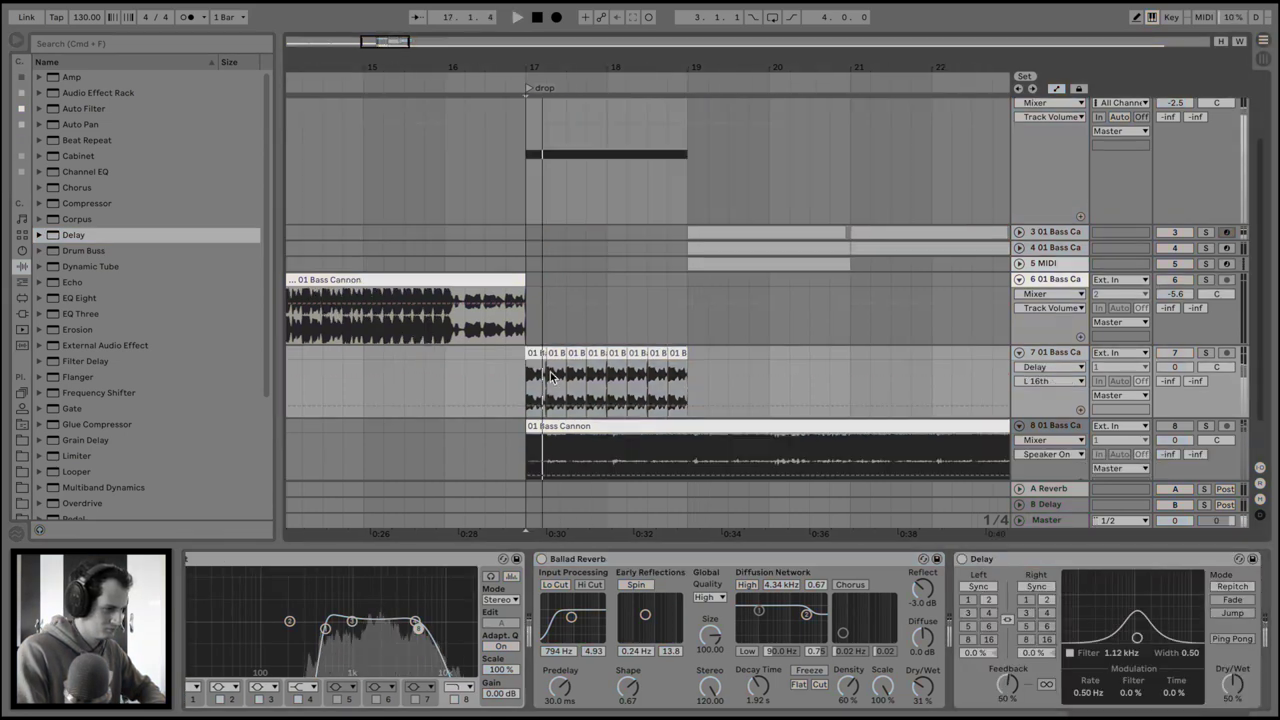
key("space")
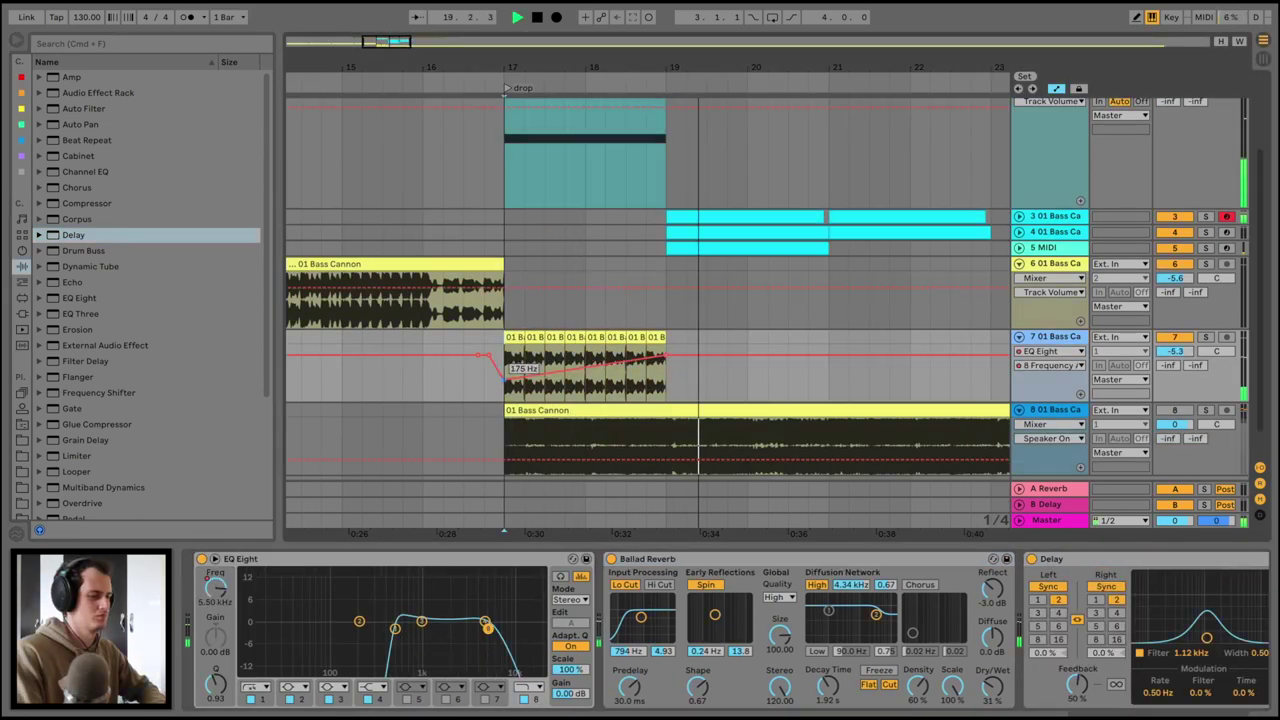
left_click(1039, 613)
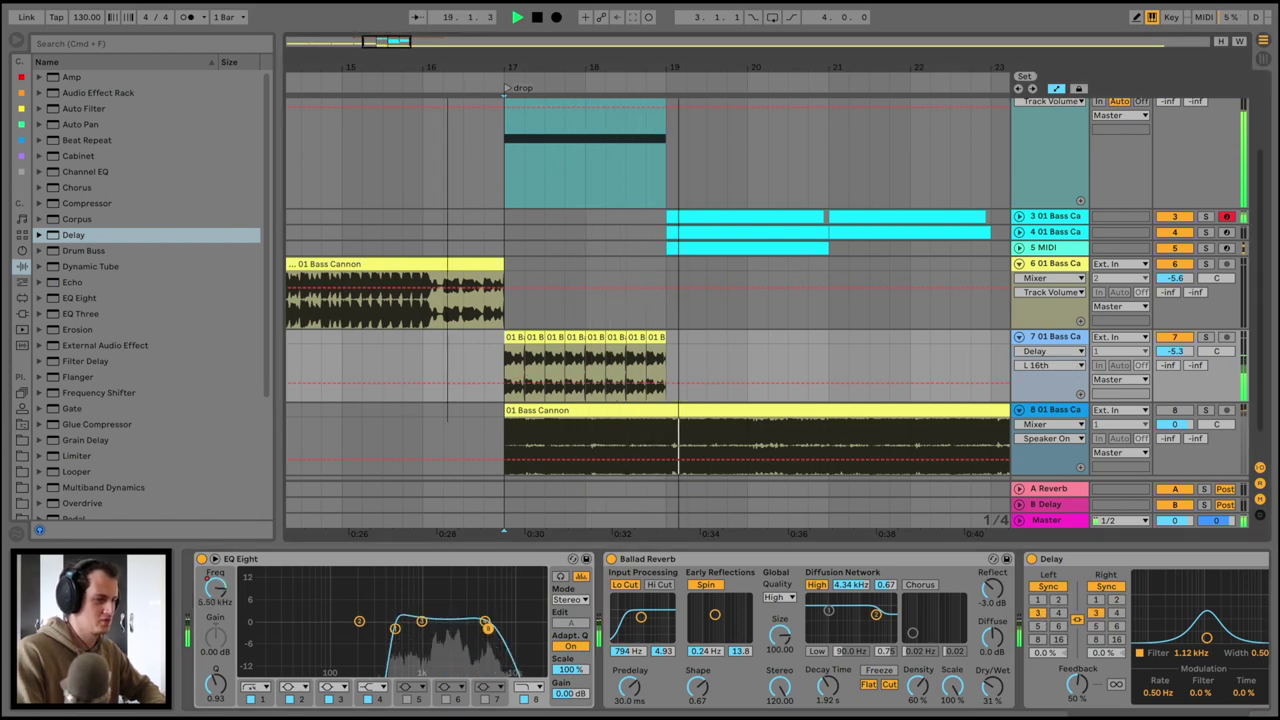
Place a half-bar Bass Cannon clip on a new audio track at bar 19 and duplicate it seven times up to bar 23
scroll(447, 344, "up", 3)
left_click_drag(439, 317, 562, 260)
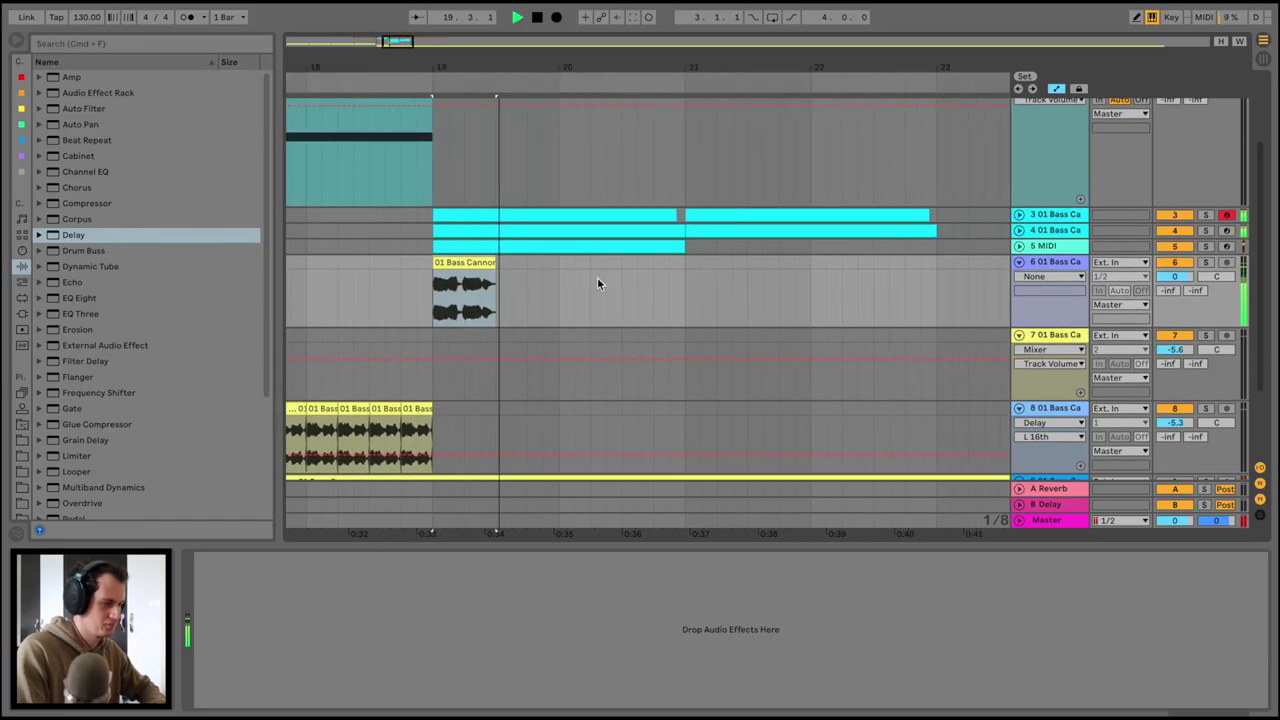
key("super+d")
key("super+d")
key("super+d")
key("super+d")
key("super+d")
key("super+d")
key("super+d")
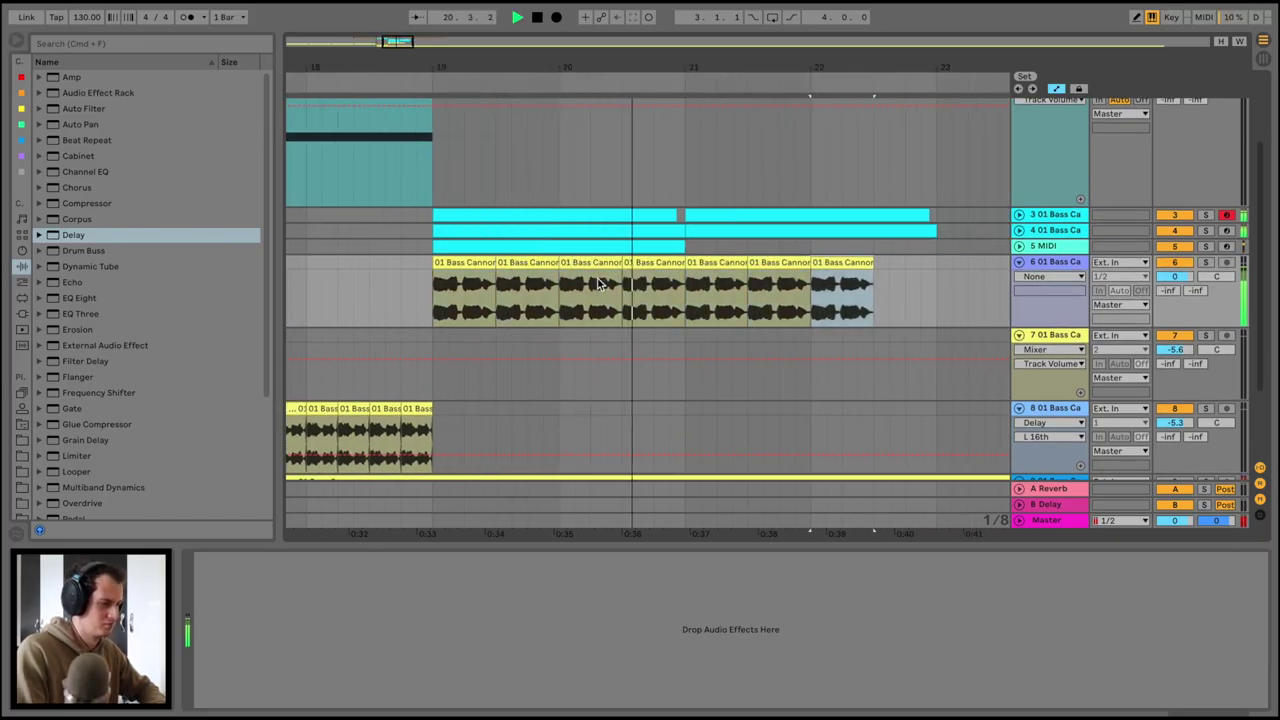
Add Waves Tune Stereo from WaveShell1-VST 9.92 to the new bass track and scan bars 19 to 23 through playback
left_click(452, 261)
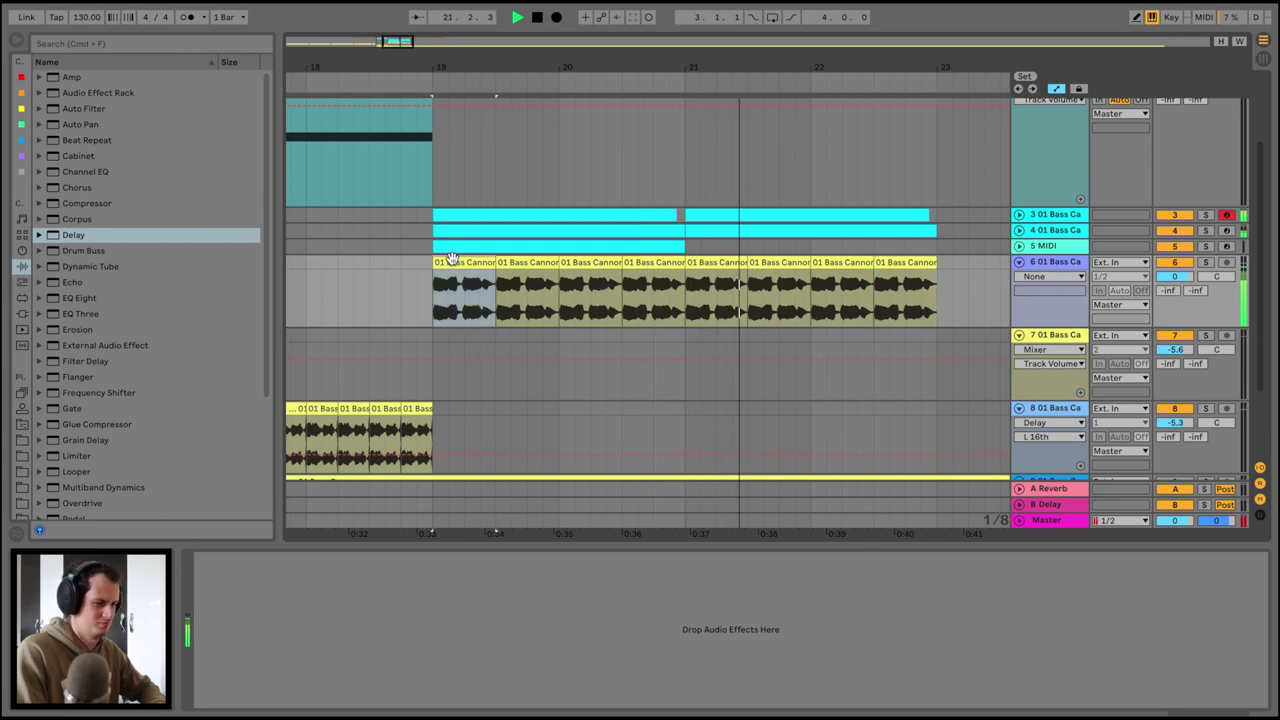
left_click(22, 315)
key("space")
left_click(40, 93)
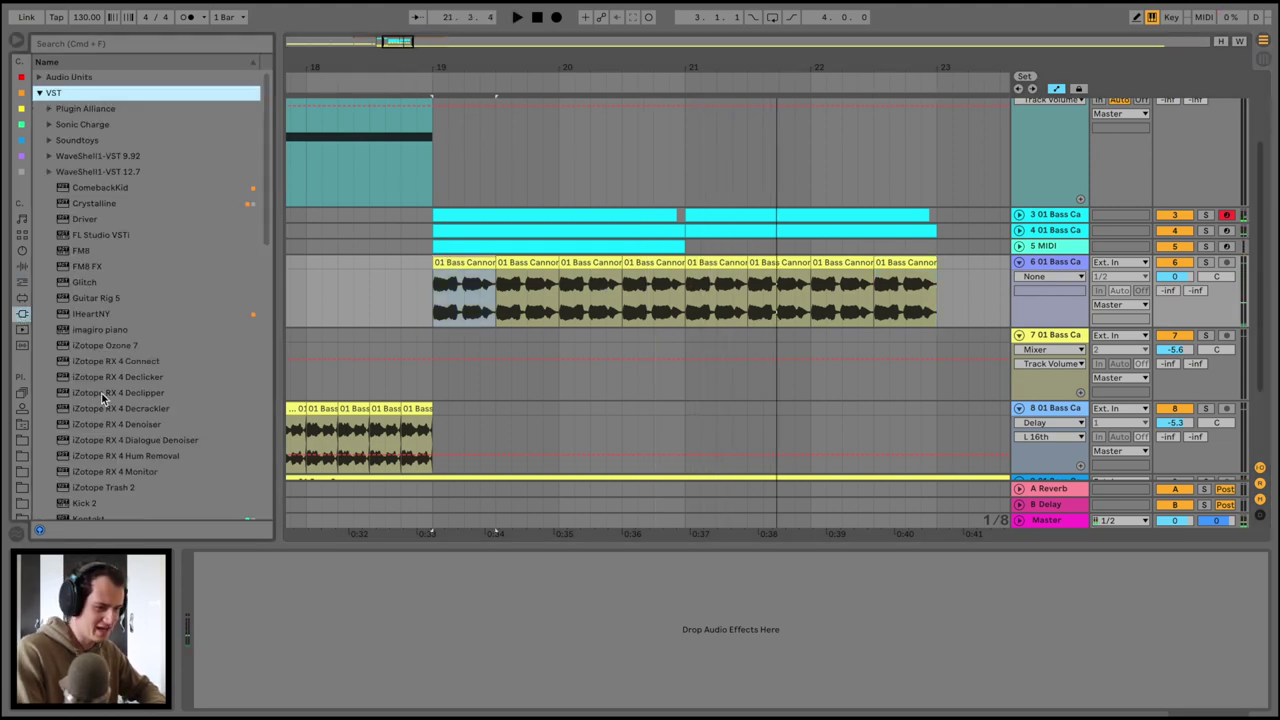
scroll(101, 392, "down", 3)
scroll(101, 392, "up", 3)
left_click(48, 140)
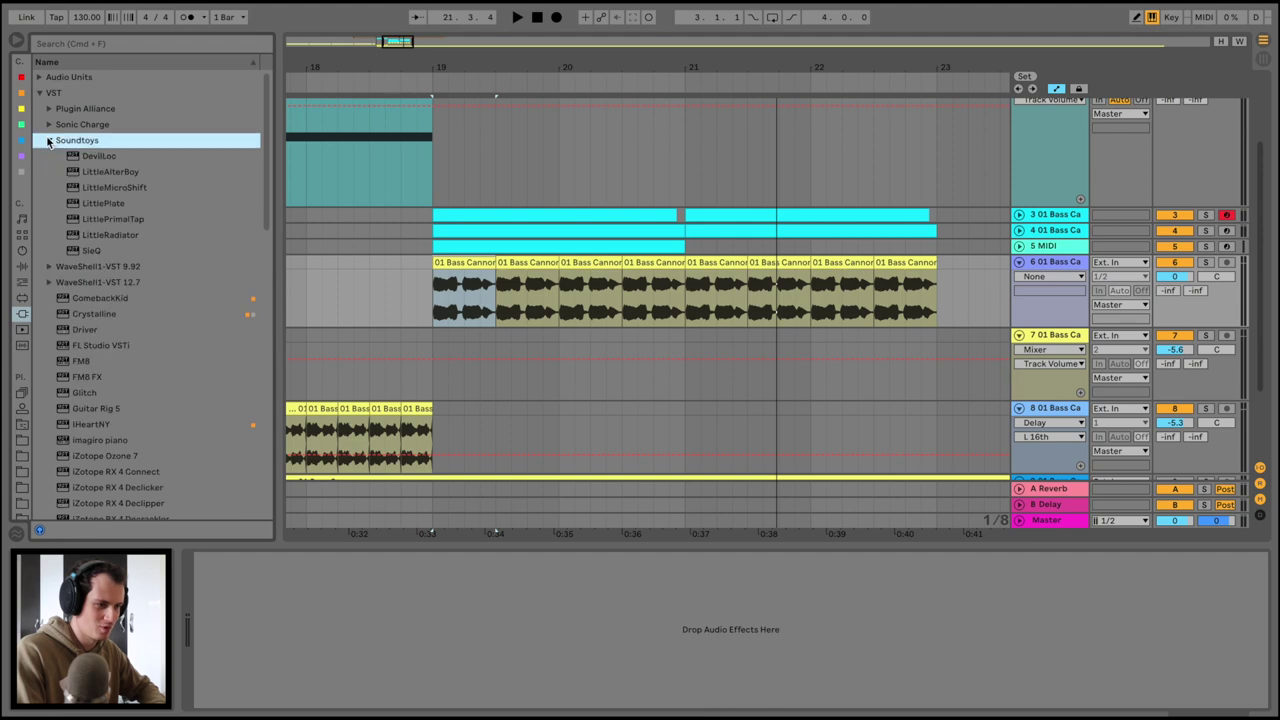
left_click(48, 141)
left_click(49, 156)
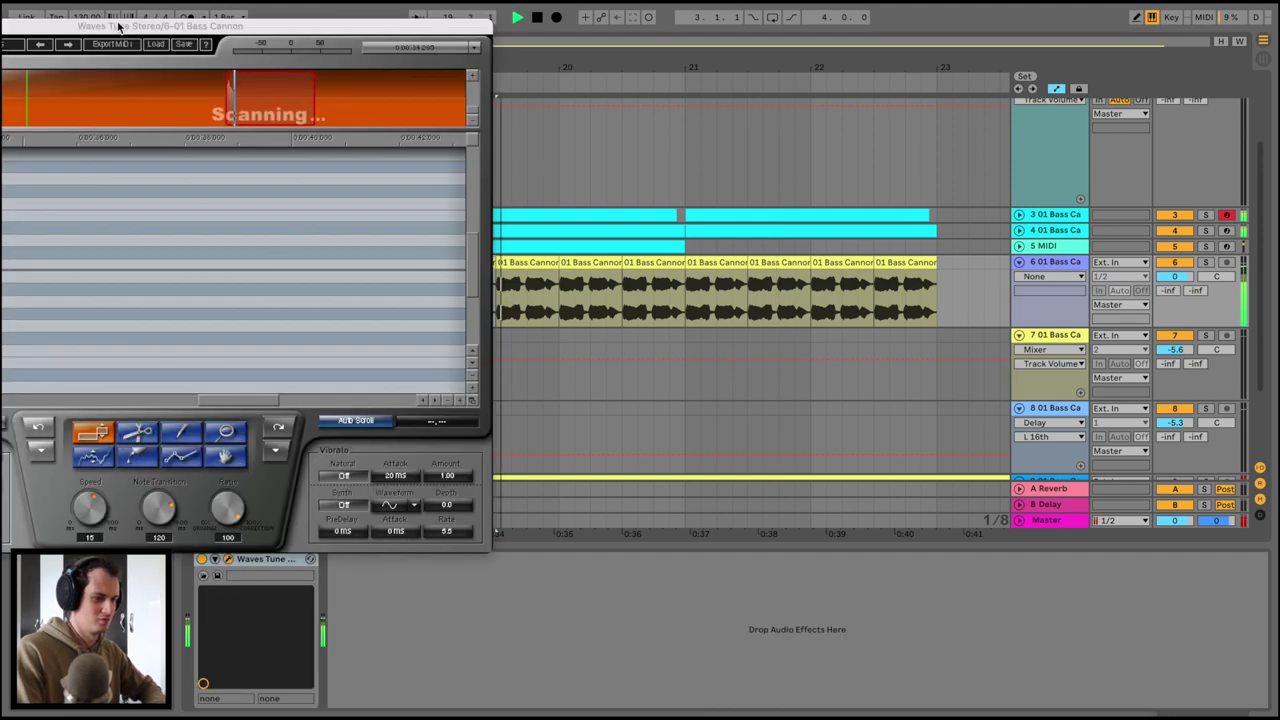
left_click_drag(118, 26, 454, 39)
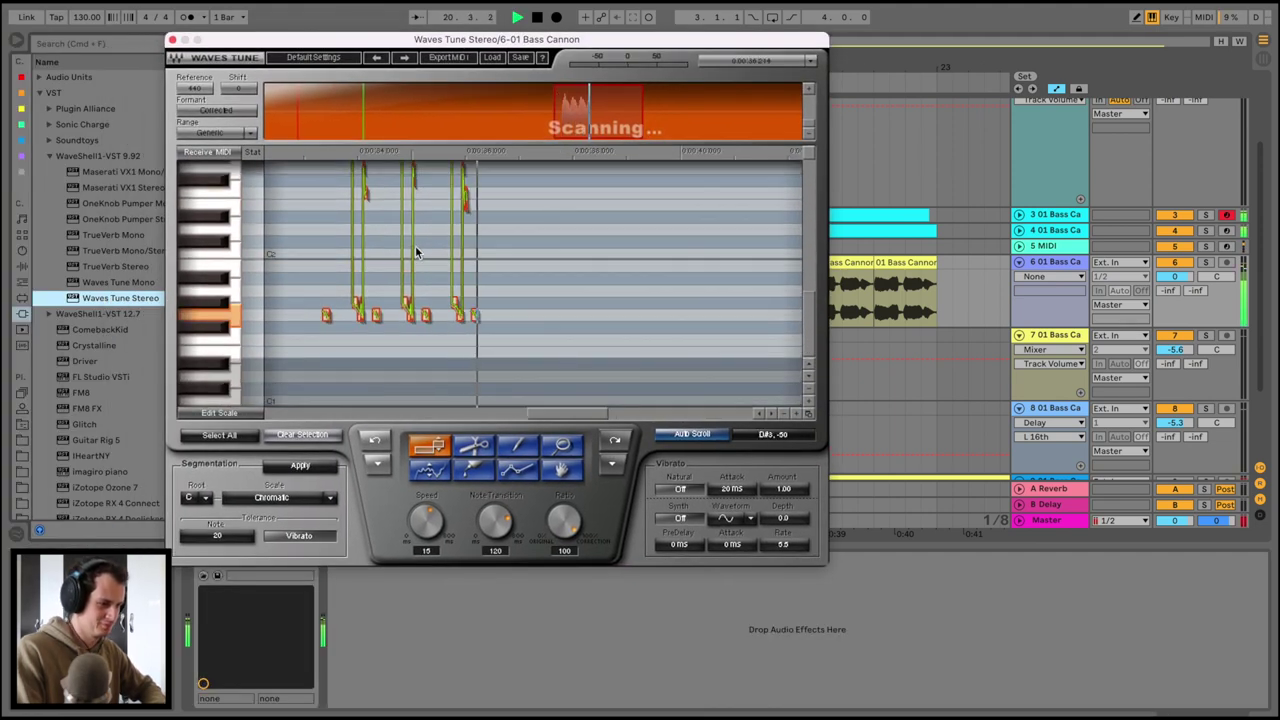
key("space")
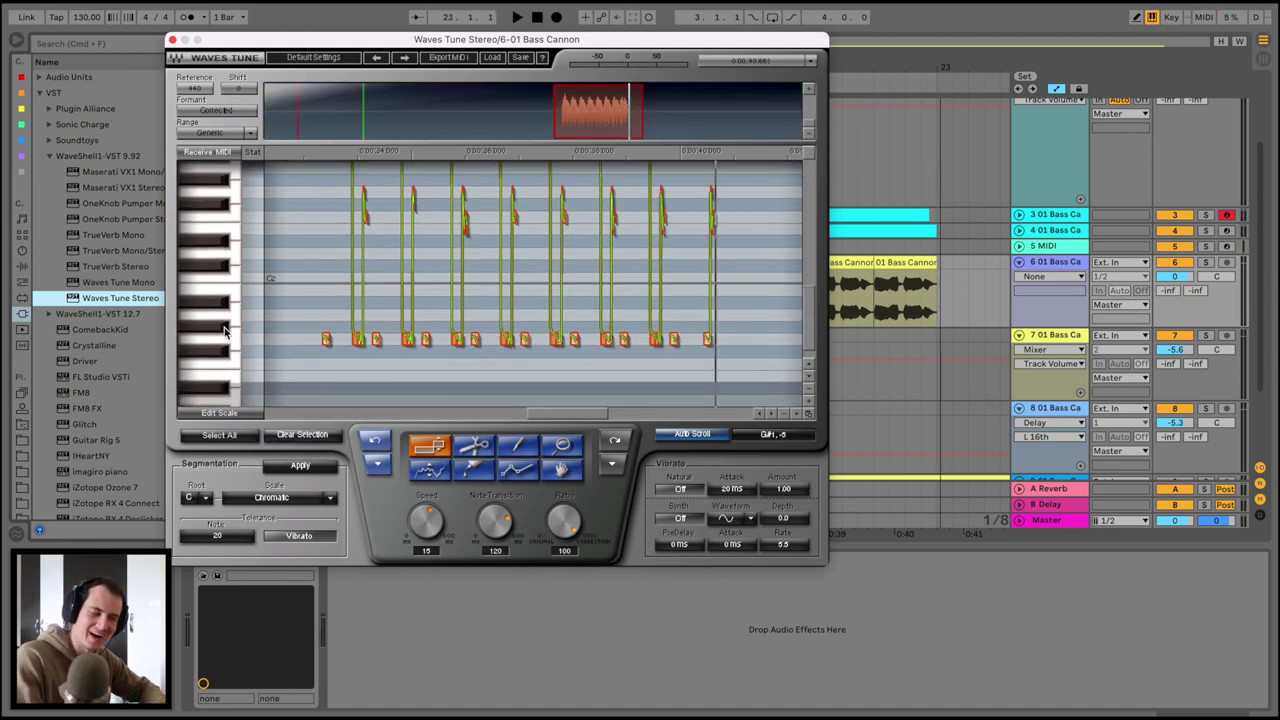
Solo the bass track during playback and set Waves Tune's Note Transition and Speed to 2
key("space")
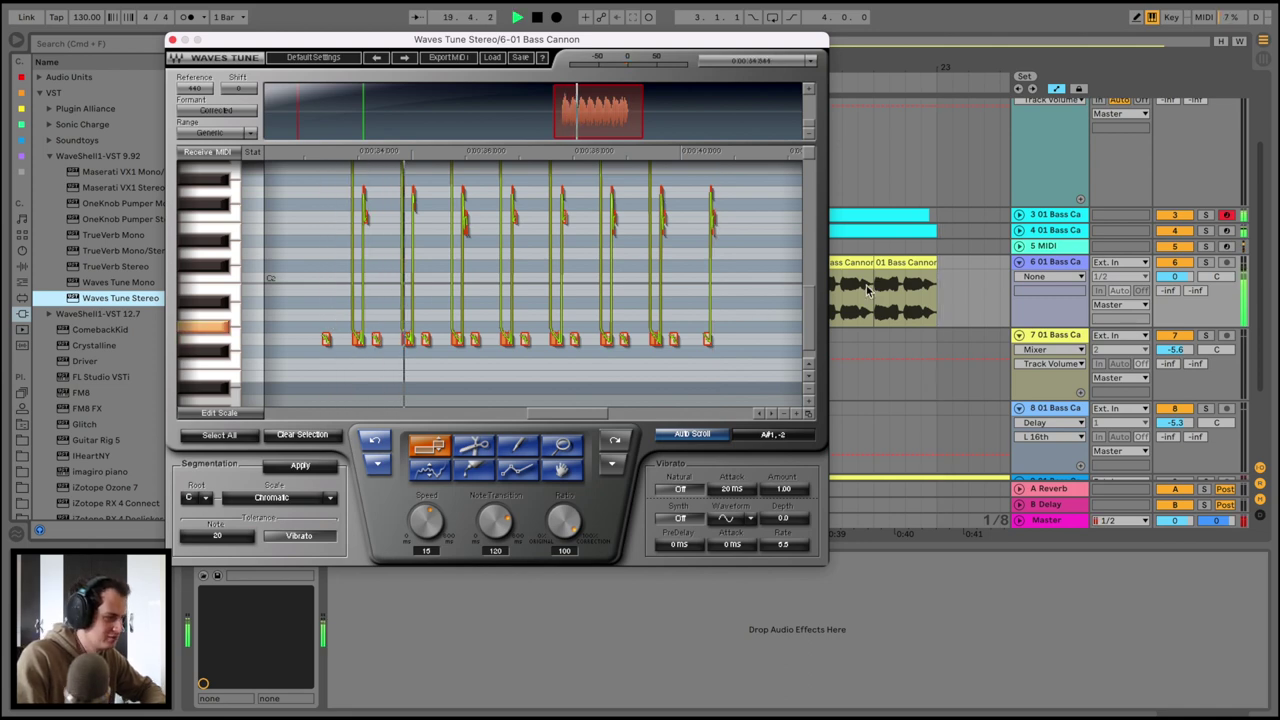
left_click(1205, 262)
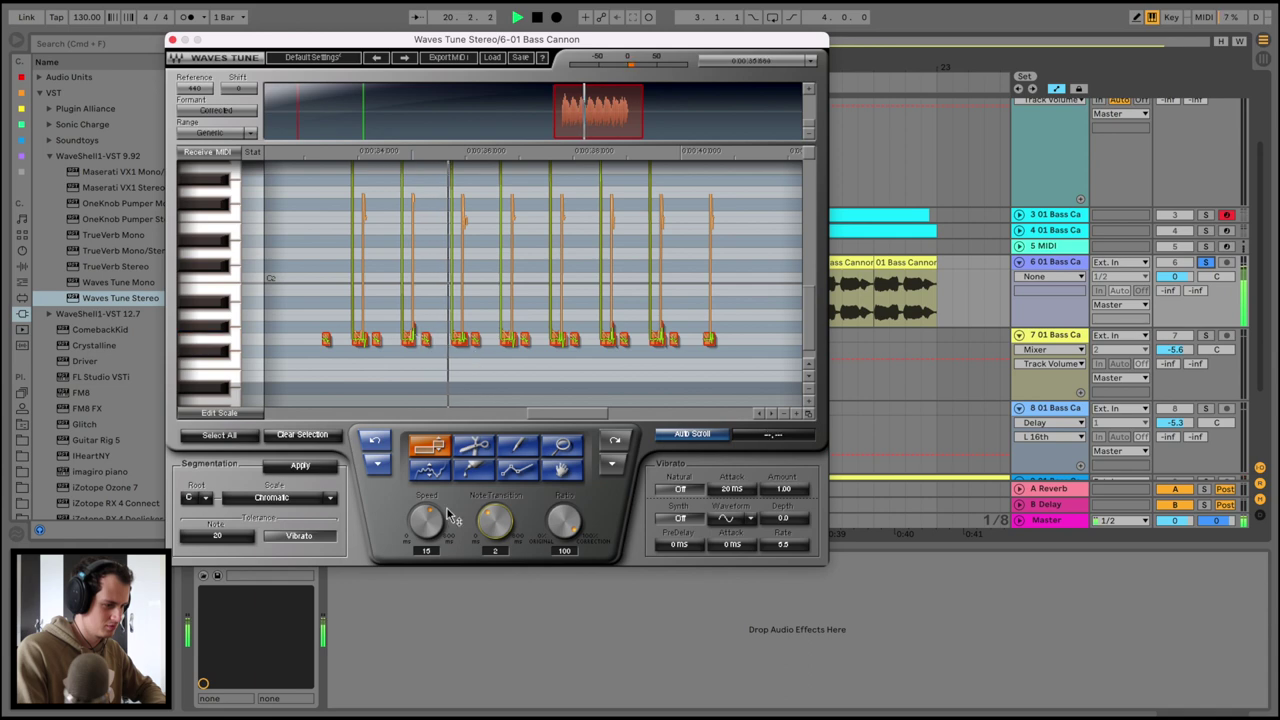
left_click_drag(428, 519, 428, 542)
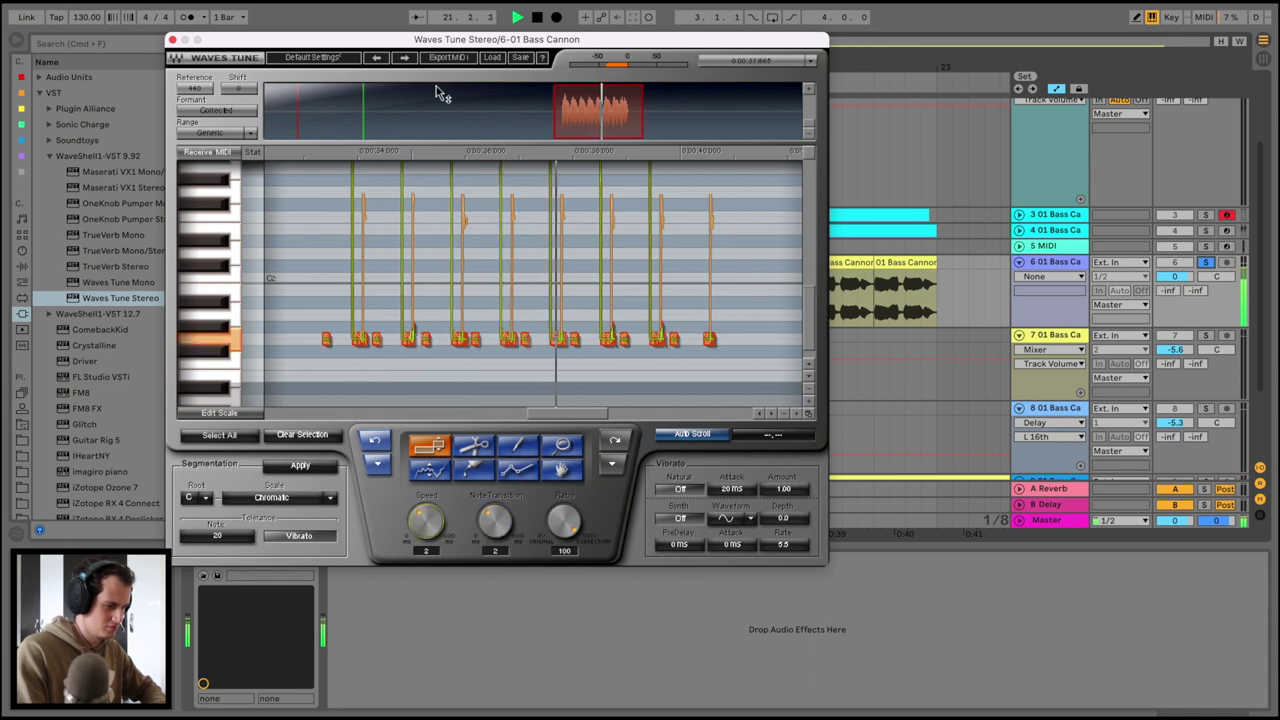
Freeze and flatten the tuned bass track, consolidating bars 19 to 23 into a single clip
left_click(1065, 262)
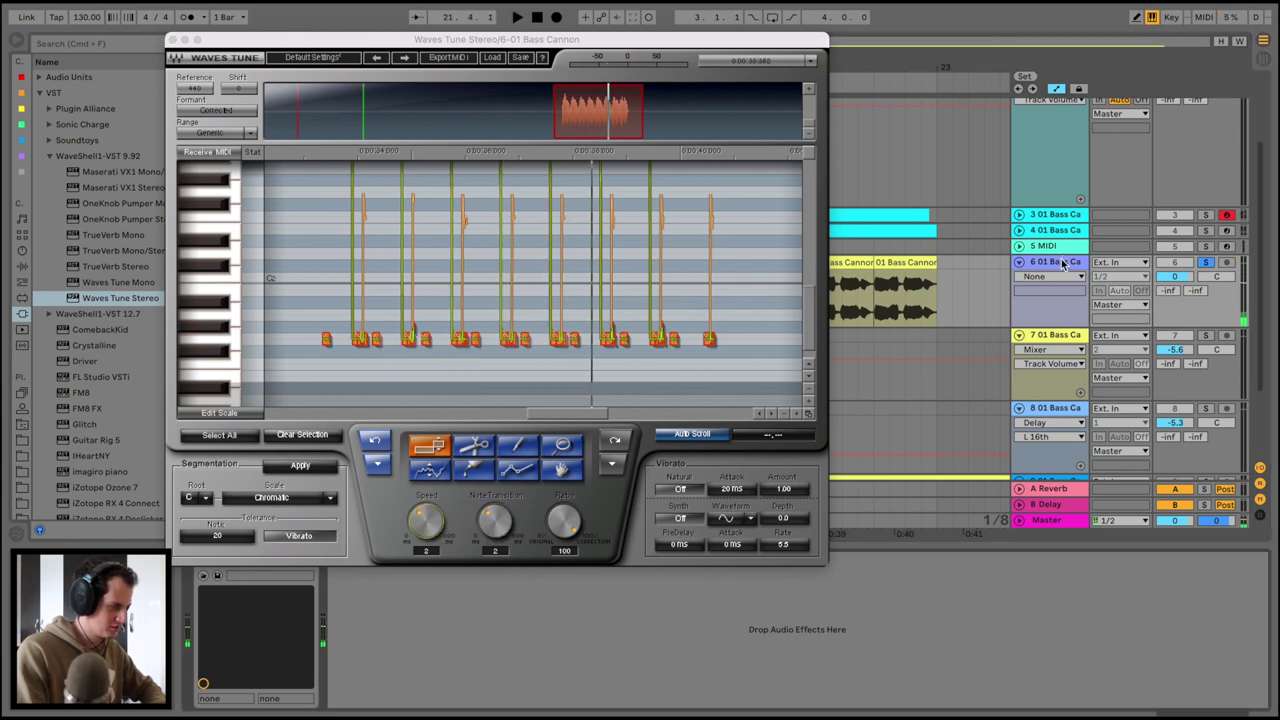
right_click(1065, 262)
left_click(1102, 364)
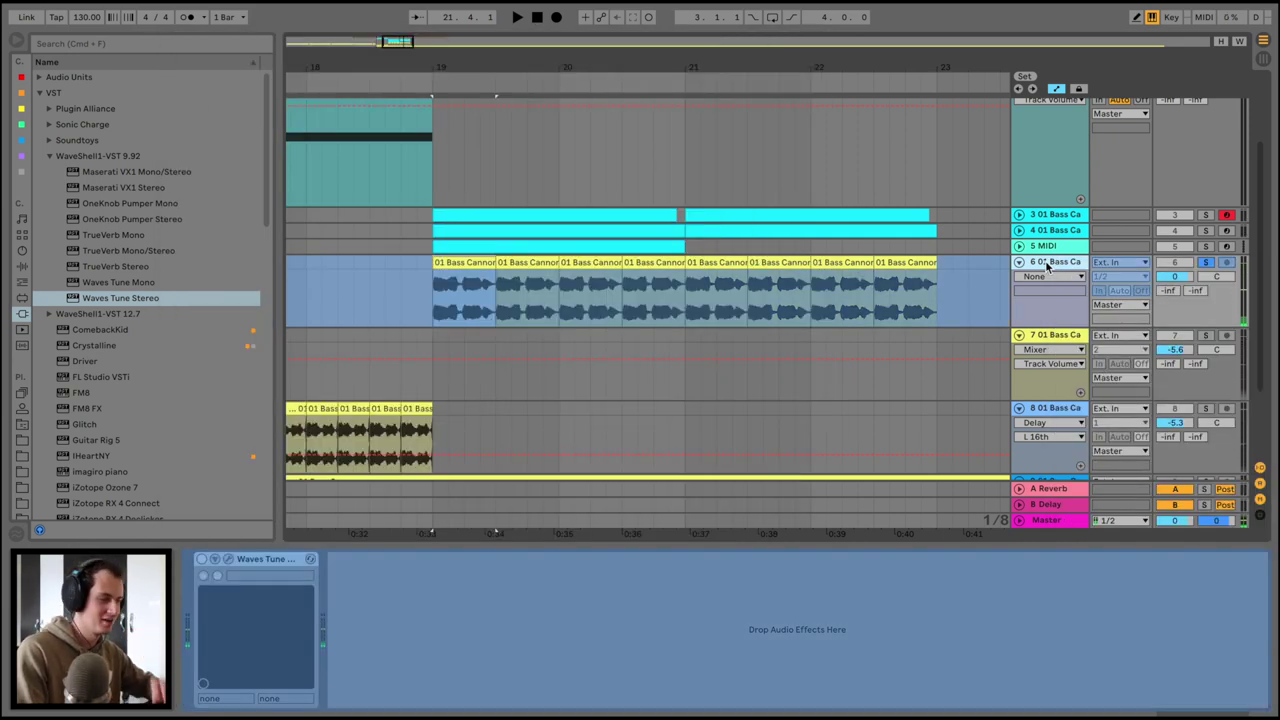
right_click(1045, 265)
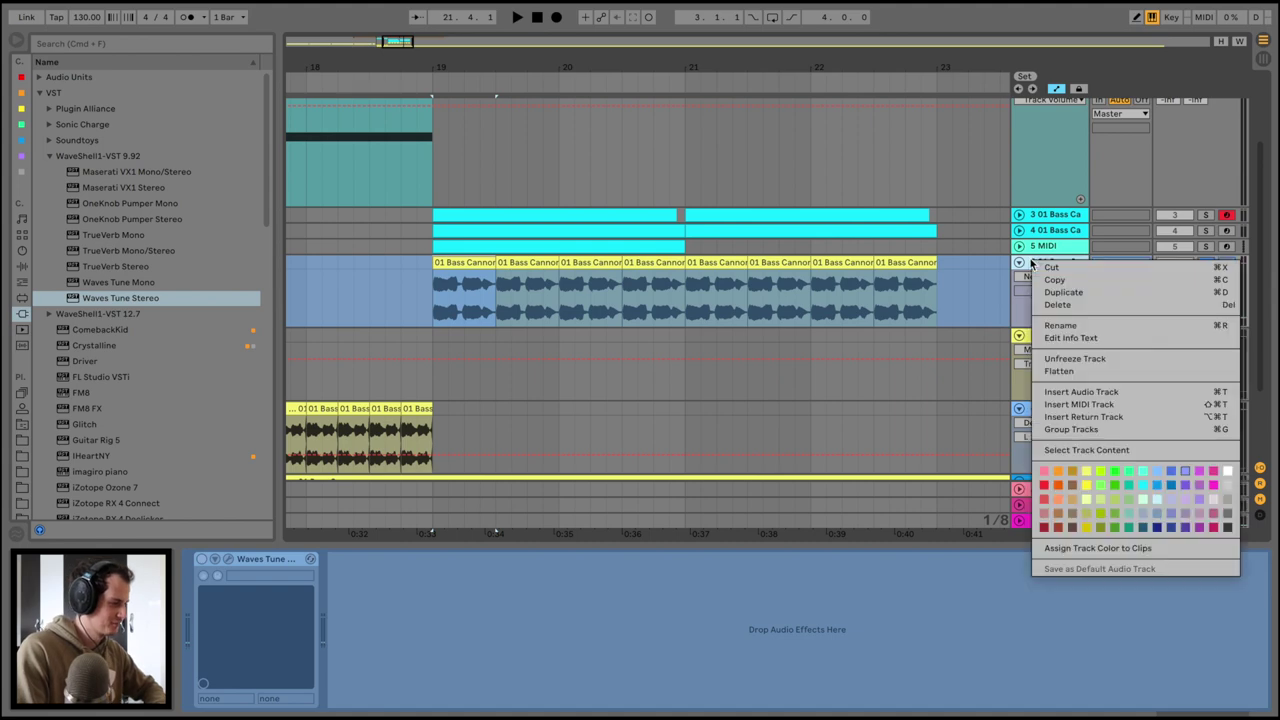
left_click(1100, 375)
left_click_drag(497, 275, 942, 268)
key("super+j")
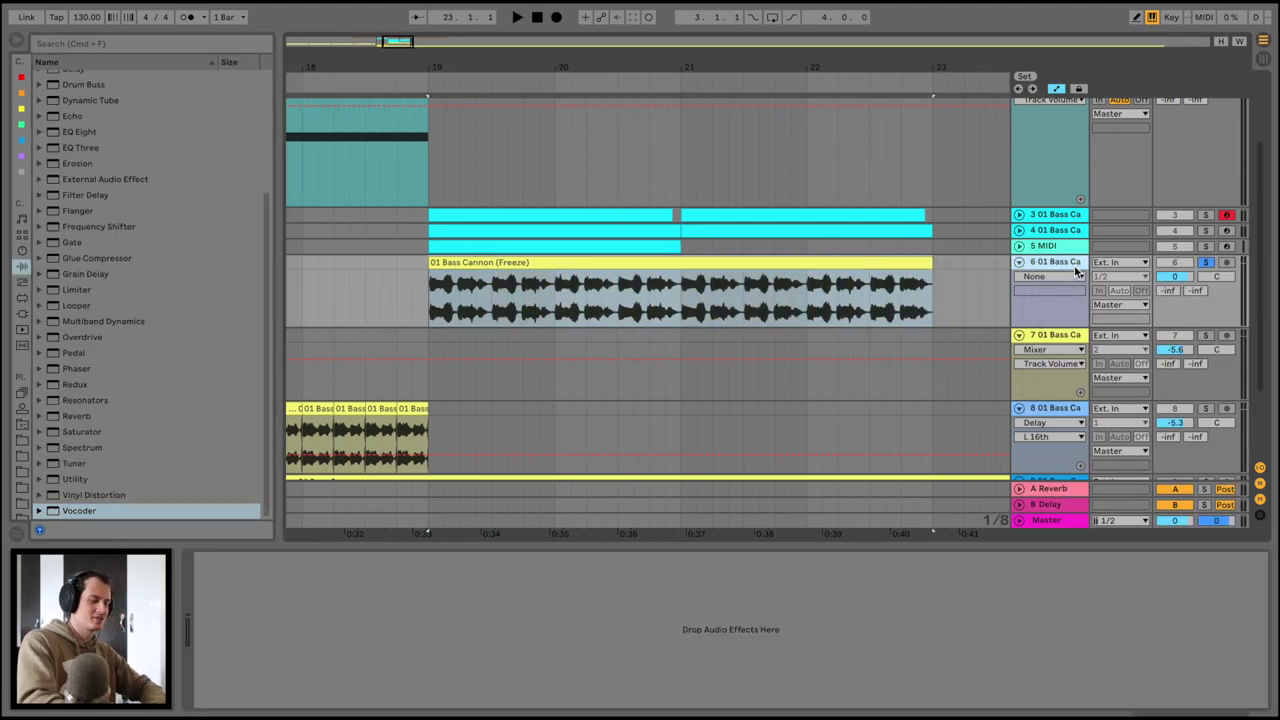
Insert a MIDI track with Analog at Osc1 octave -1 and hold one G#1 note from bar 19 to 23
key("super+shift+t")
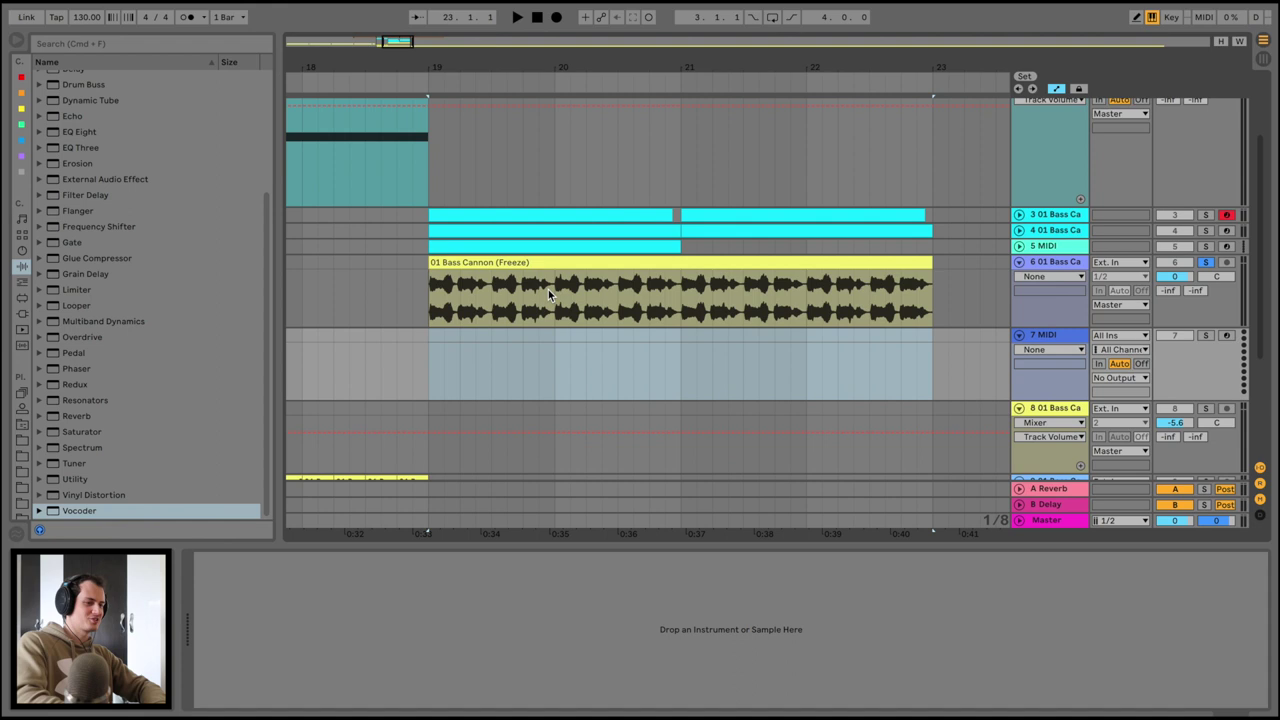
left_click(22, 251)
left_click_drag(74, 80, 69, 82)
left_click_drag(69, 82, 527, 373)
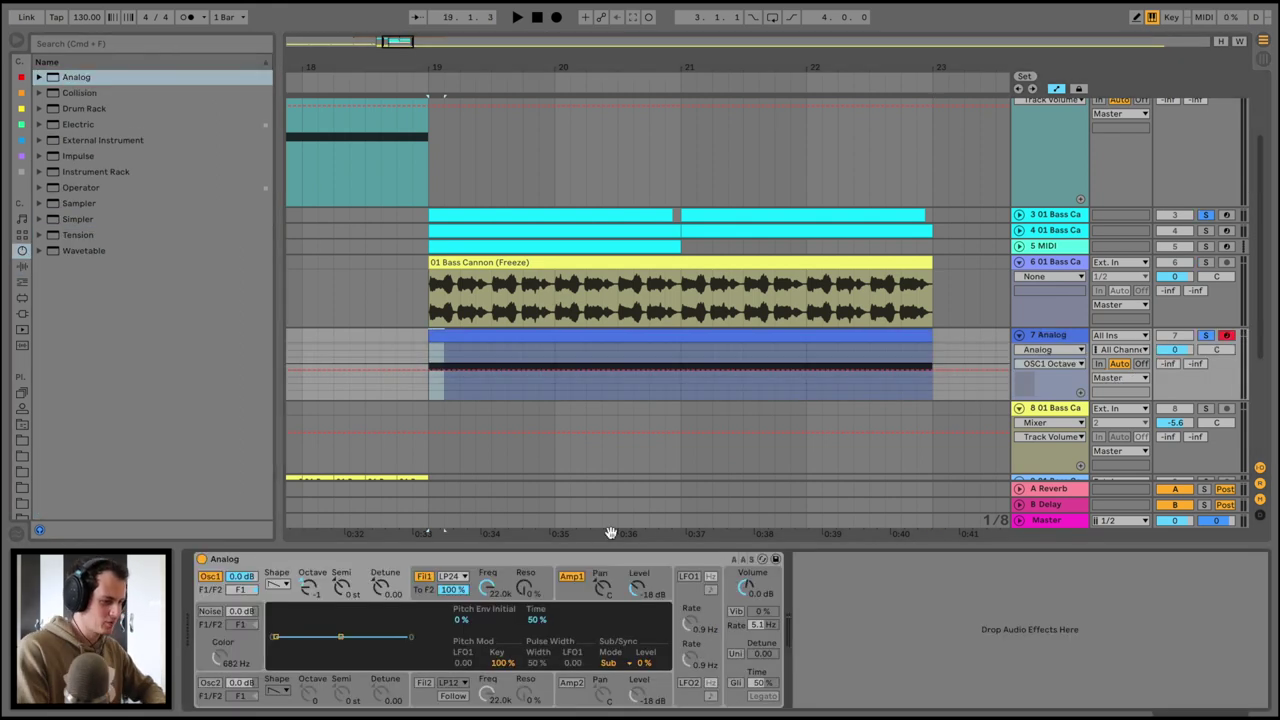
Show Analog's amp envelope settings and add a Saturator with 5.71 dB drive to the Analog track
left_click(565, 600)
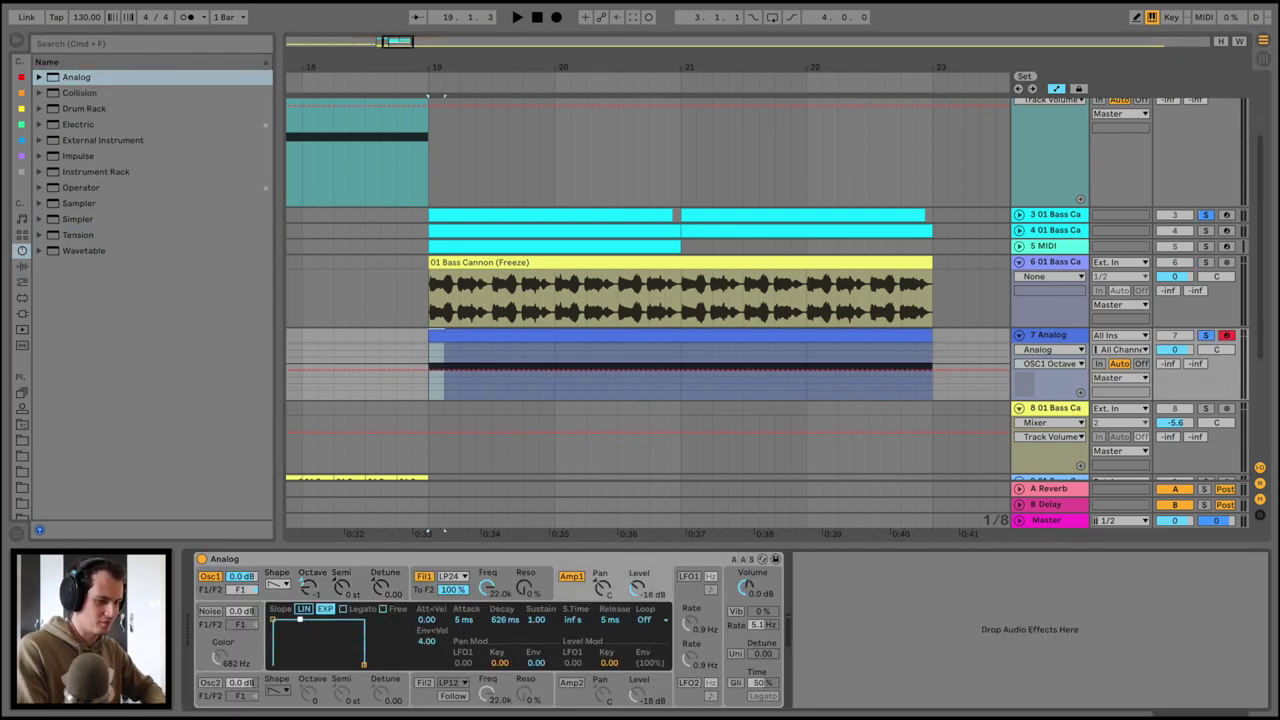
left_click(22, 266)
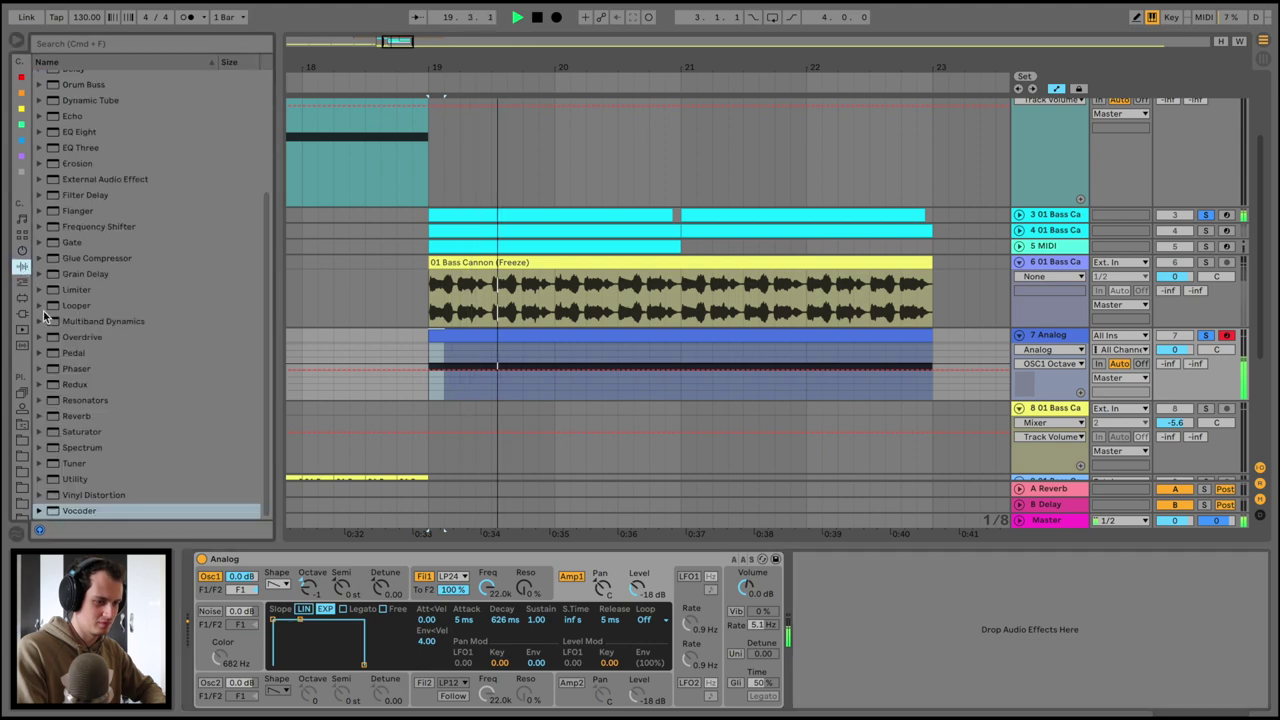
double_click(82, 431)
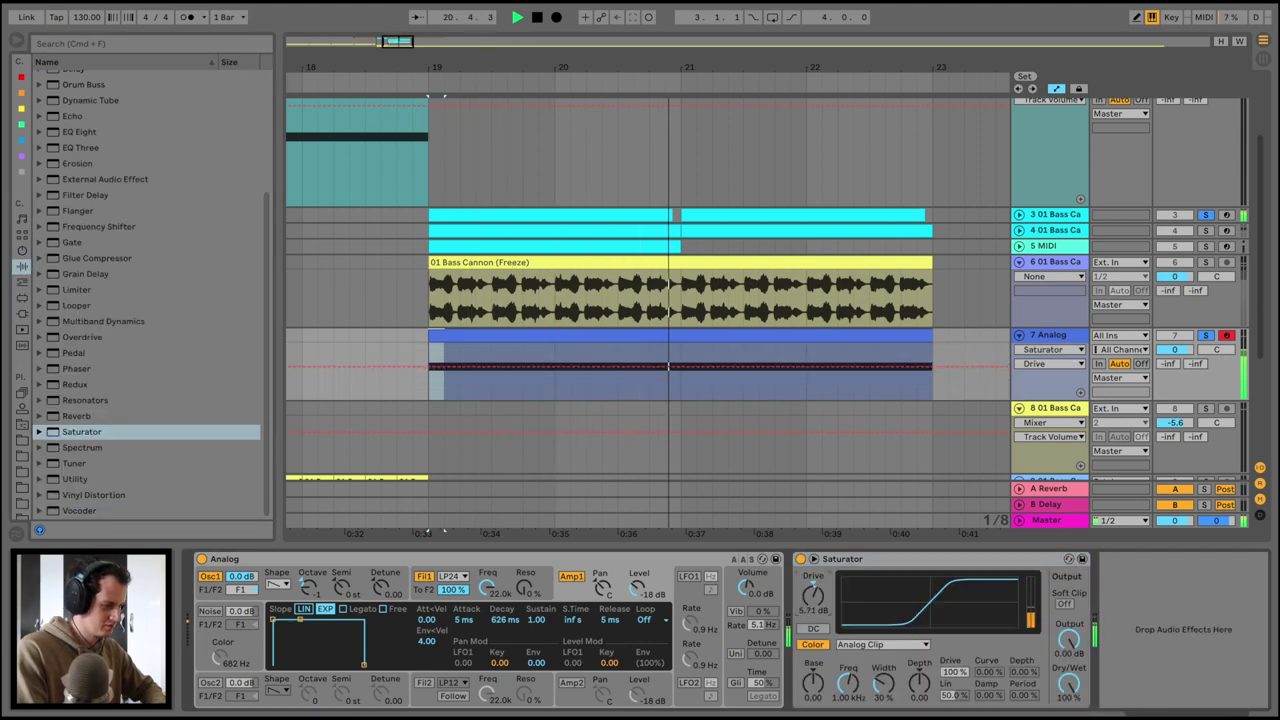
Add a Vocoder to the flattened bass track with an External carrier fed from 7-Analog, Post FX
left_click(992, 304)
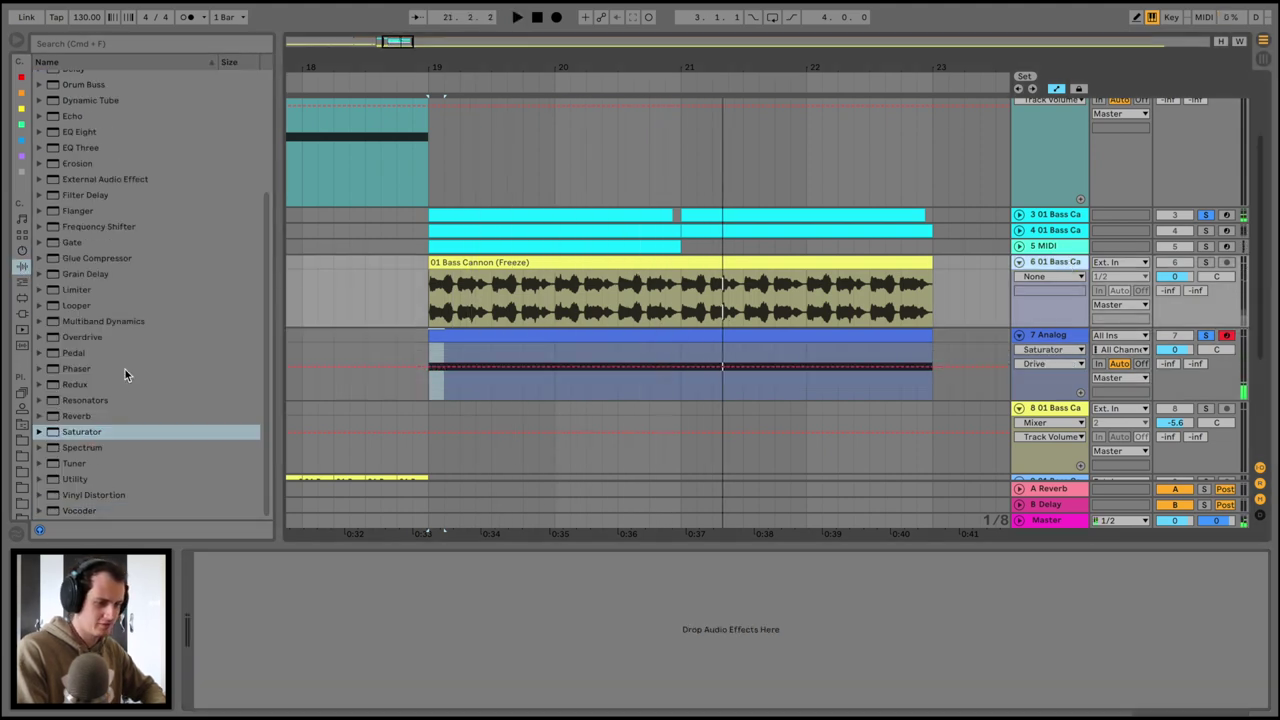
left_click_drag(71, 511, 519, 288)
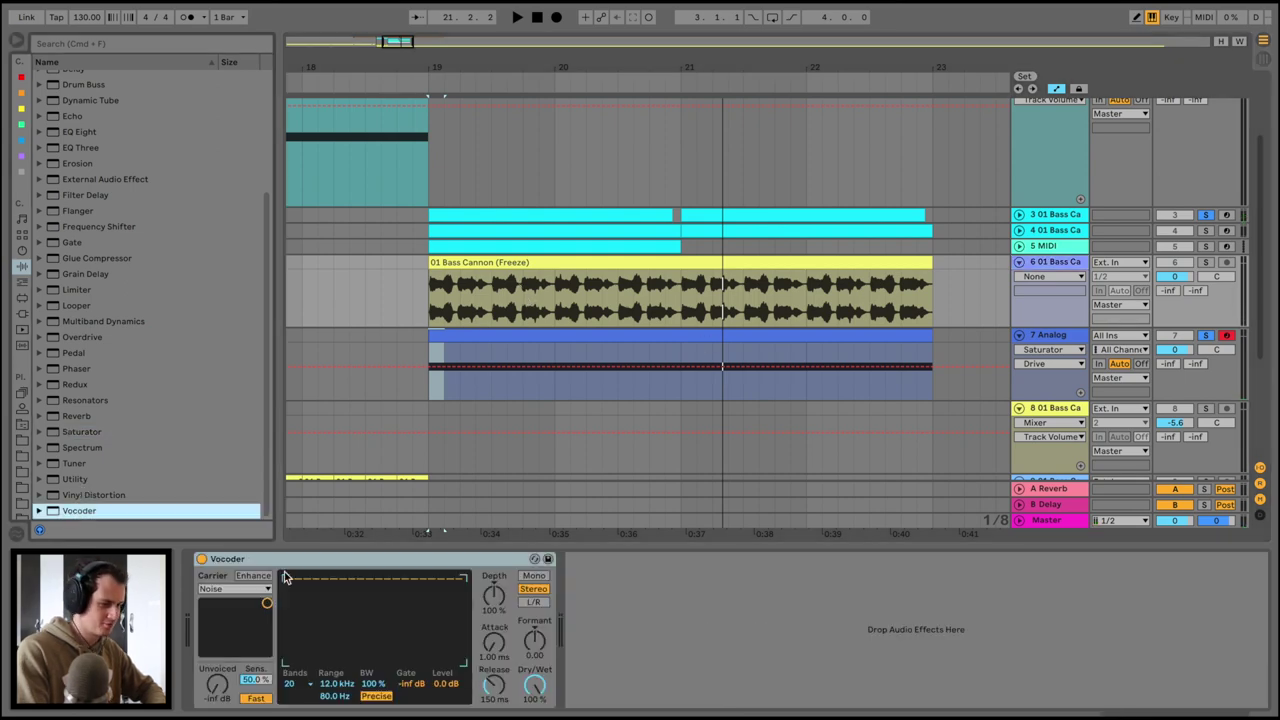
left_click(244, 590)
left_click(240, 612)
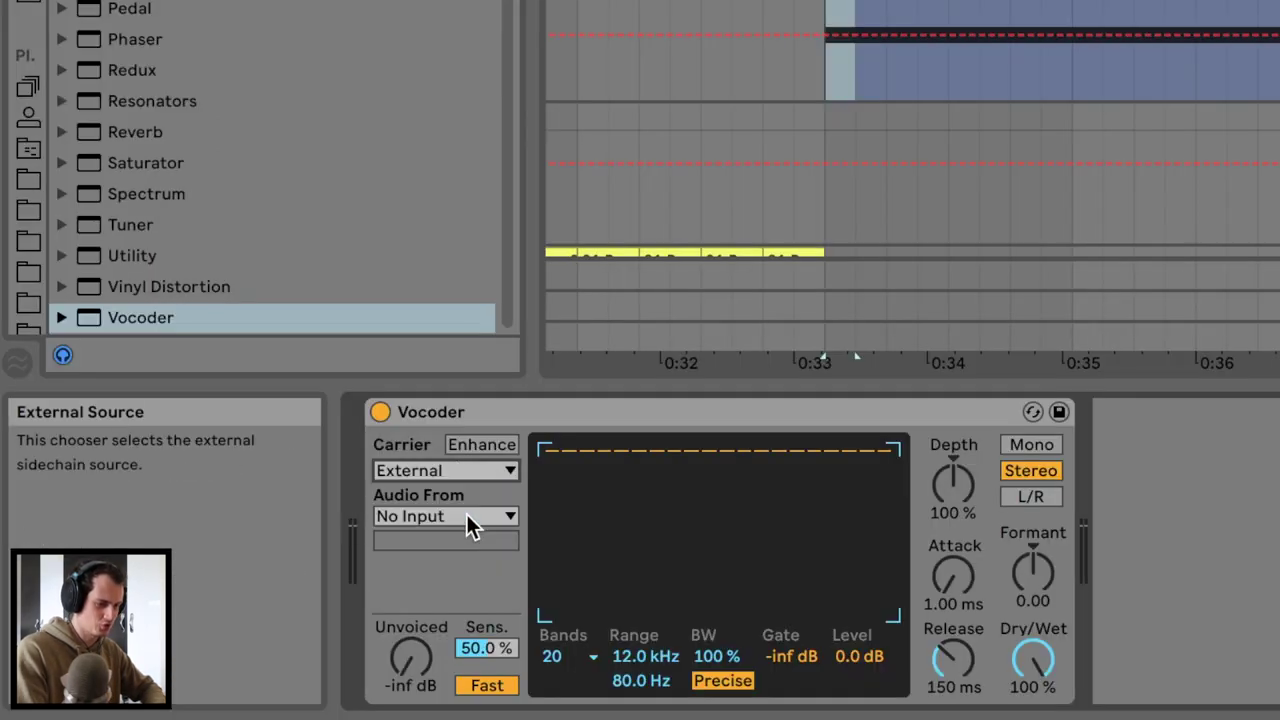
left_click(248, 607)
left_click(411, 667)
Try the Analog clip's held note in higher octaves while playing the vocoded bass, bringing it back to G#1
key("space")
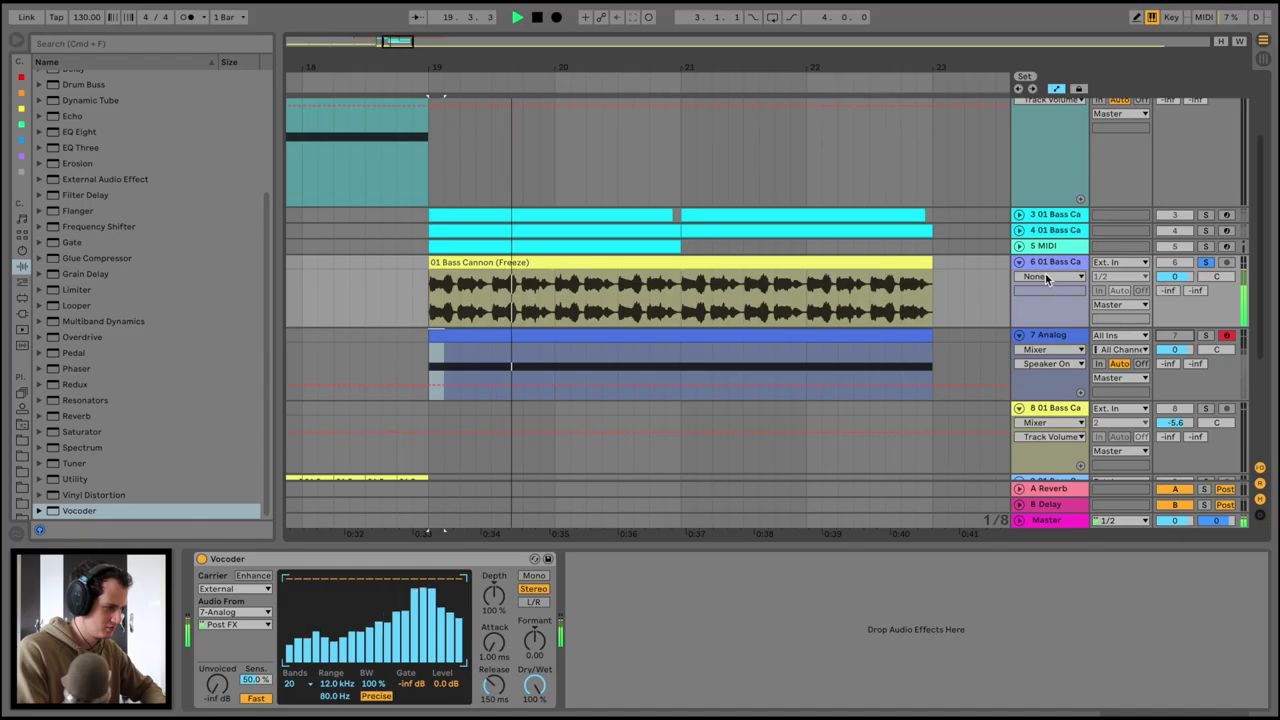
left_click(731, 335)
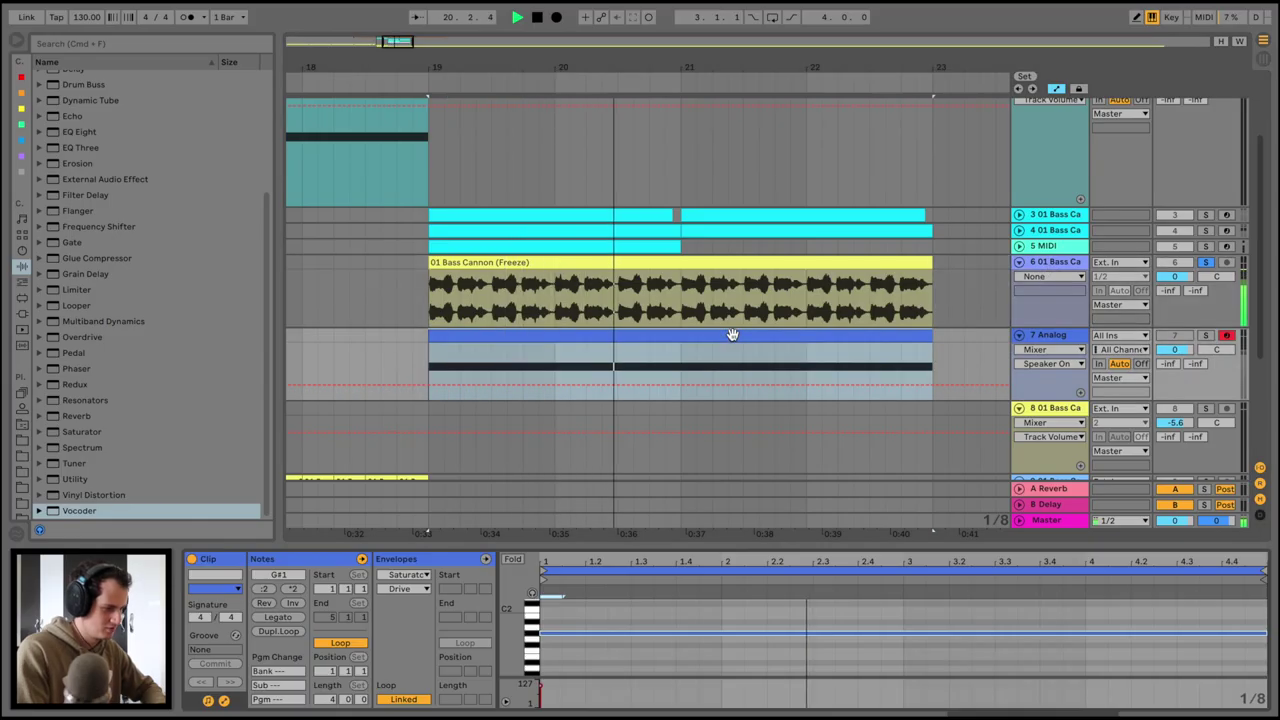
left_click(597, 608)
key("super+a")
key("shift+Up")
key("shift+Up")
key("space")
key("space")
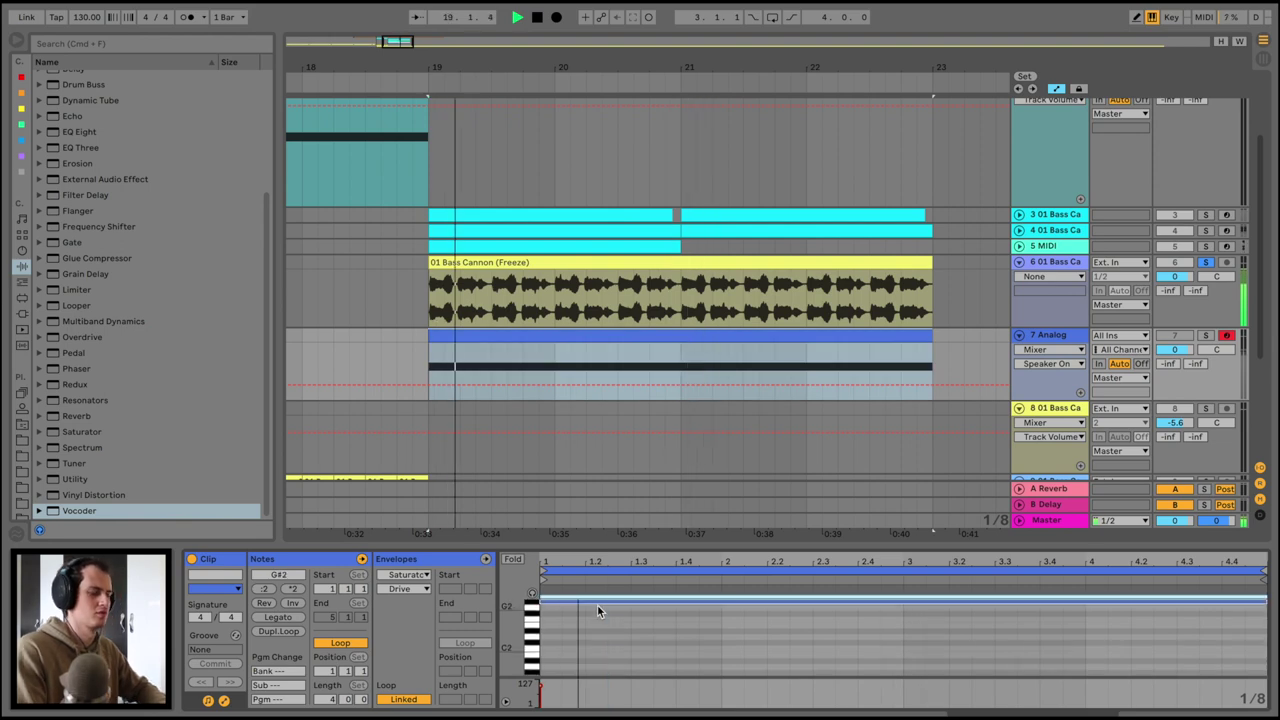
key("space")
key("space")
key("shift+Down")
key("space")
key("space")
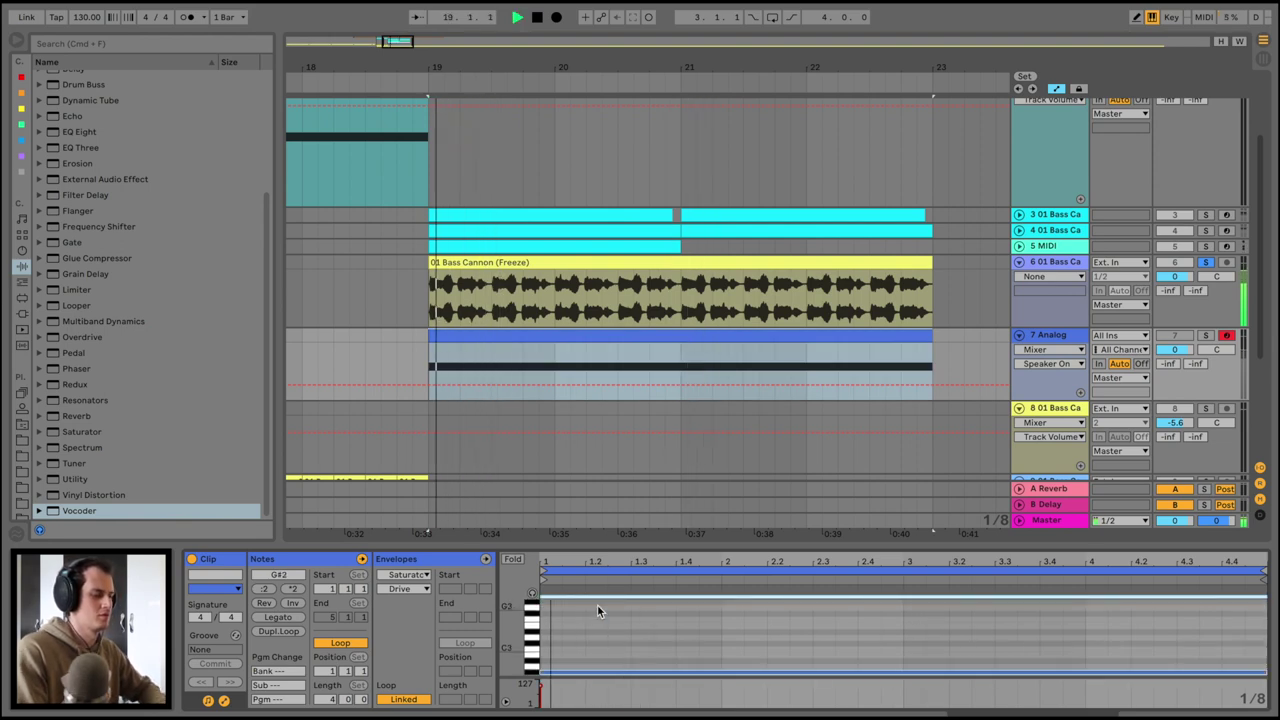
key("shift+Down")
key("space")
key("space")
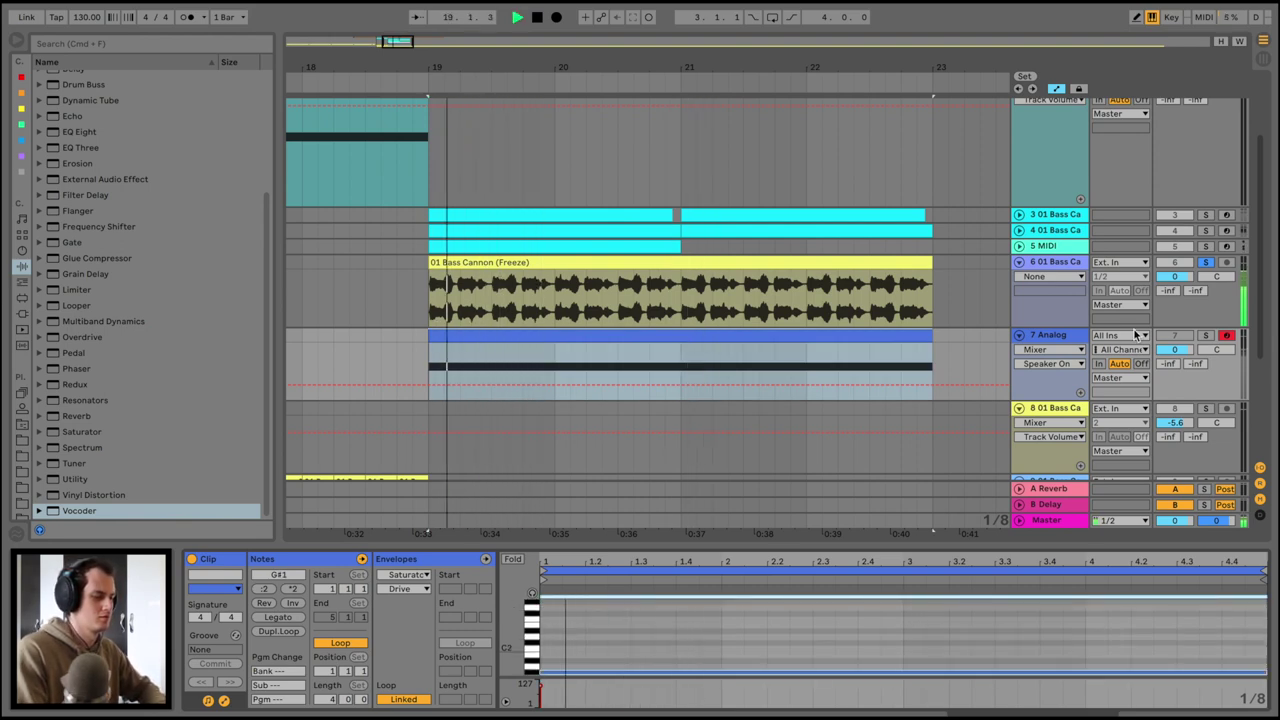
Set the Vocoder to Enhance, 40 bands, Slow, 0.78% sensitivity, 136% depth, 8.48 ms attack, -11.8 formant and 71.5% dry/wet
left_click(1068, 263)
key("space")
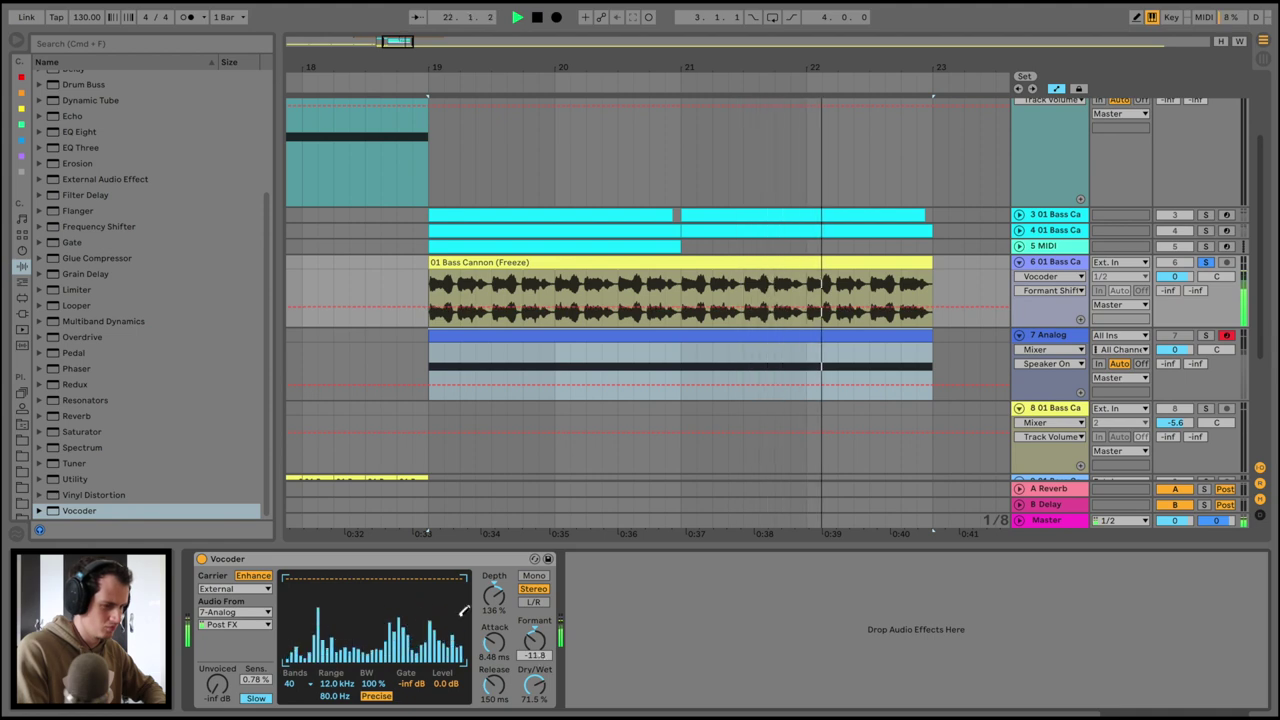
key("space")
Add the OTT multiband preset after the Vocoder and raise its time scaling to 1000%
left_click(43, 322)
left_click_drag(93, 427, 780, 684)
key("space")
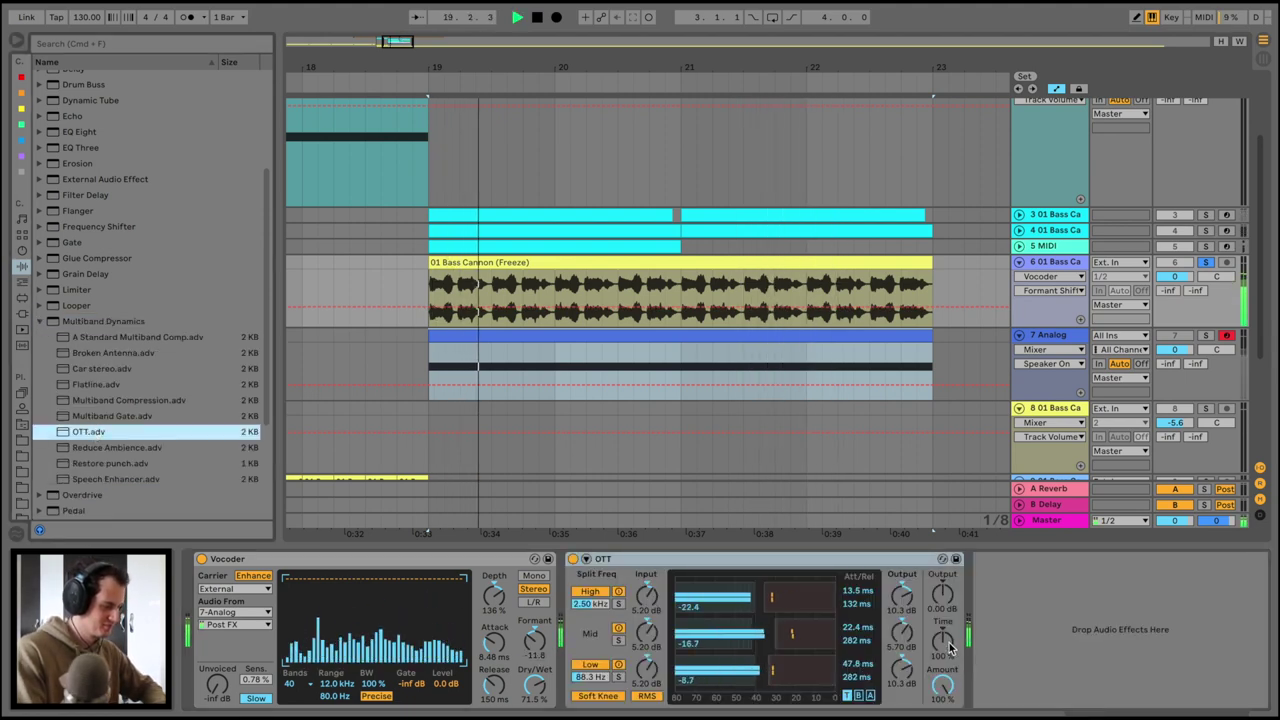
left_click_drag(942, 641, 942, 560)
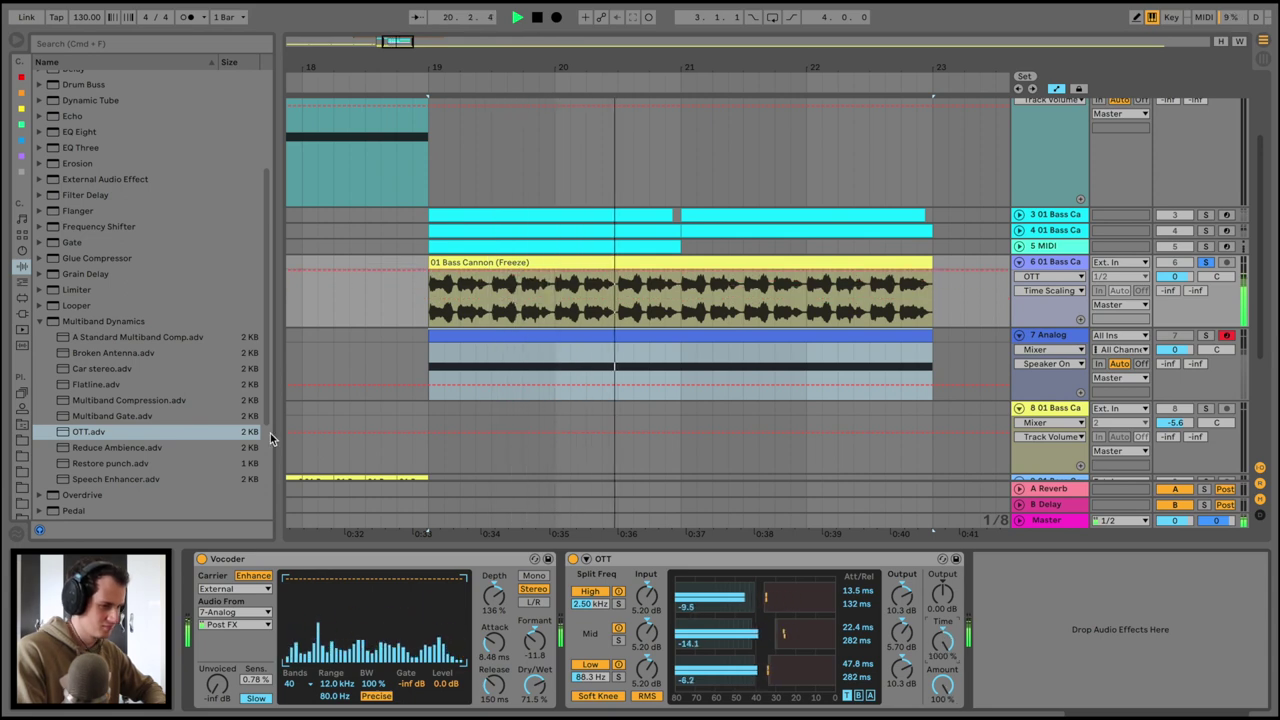
Add an EQ Eight after OTT and use its first band as a low cut at 352 Hz
left_click(77, 132)
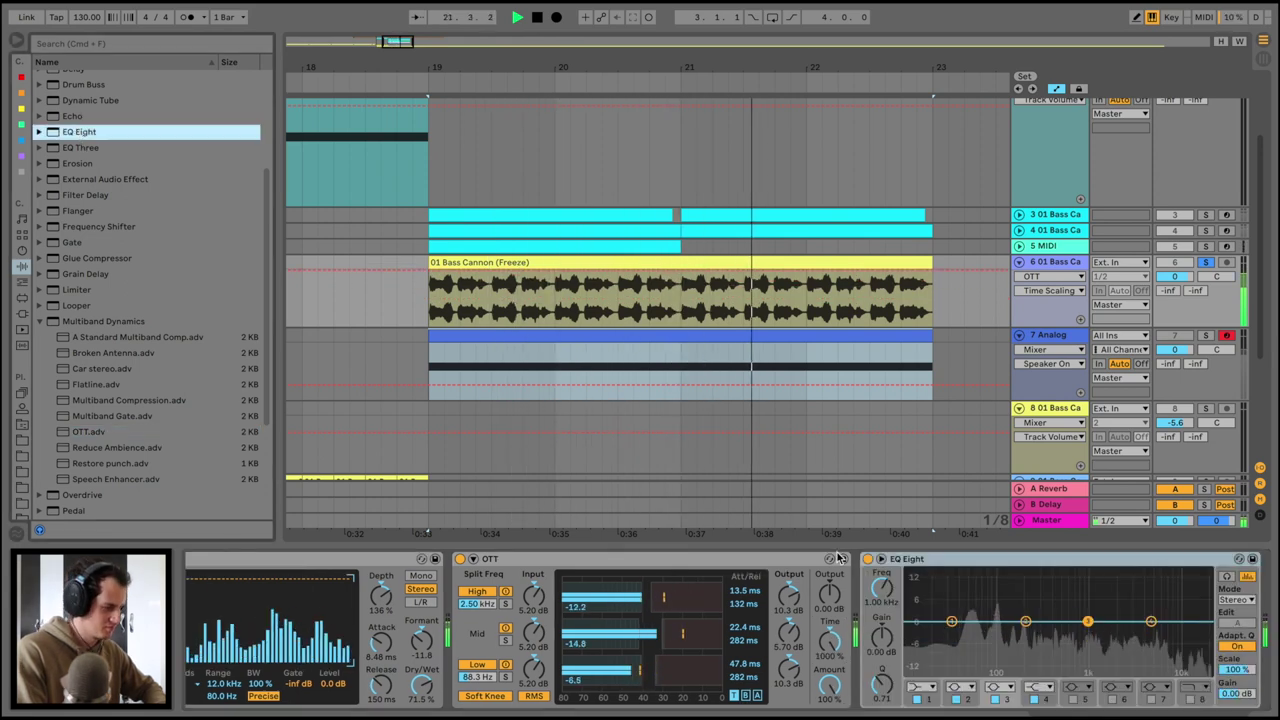
left_click(921, 687)
left_click(919, 707)
key("space")
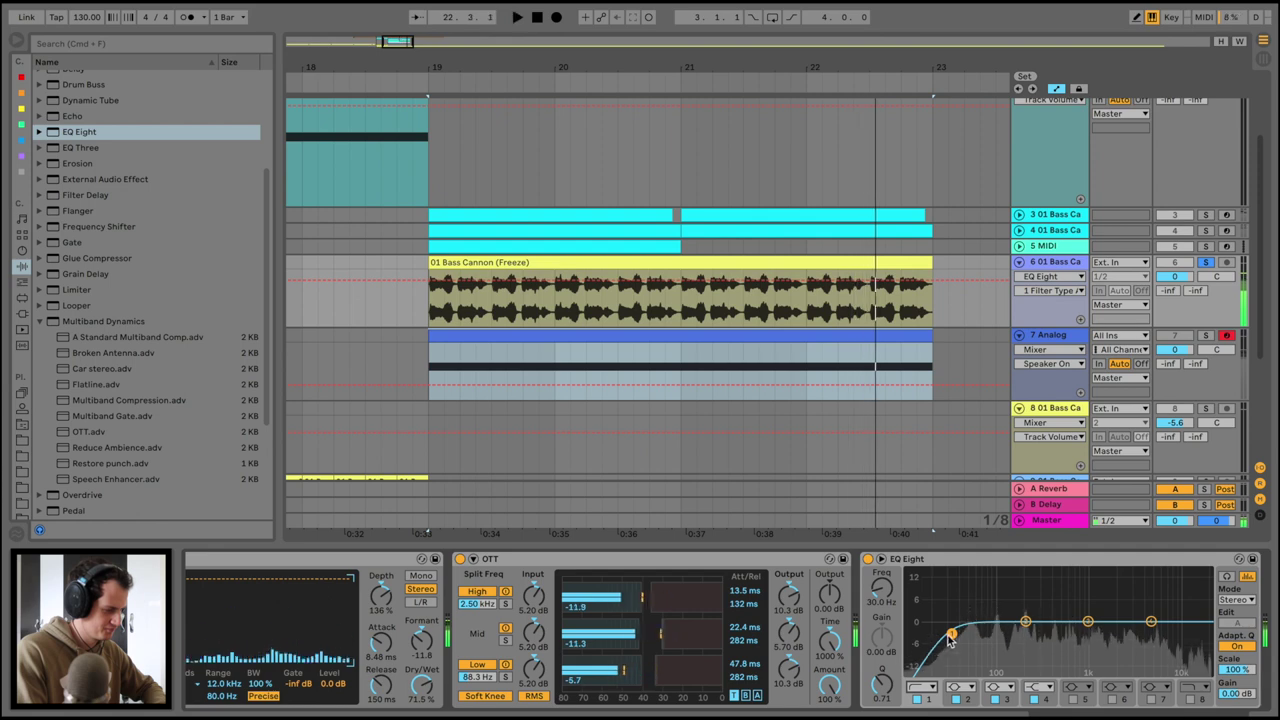
key("space")
mouse_move(952, 633)
left_mouse_down()
mouse_move(1083, 620)
mouse_move(1047, 633)
left_mouse_up()
key("space")
Unsolo the vocoded bass track and play the full arrangement from bar 18
left_click(305, 310)
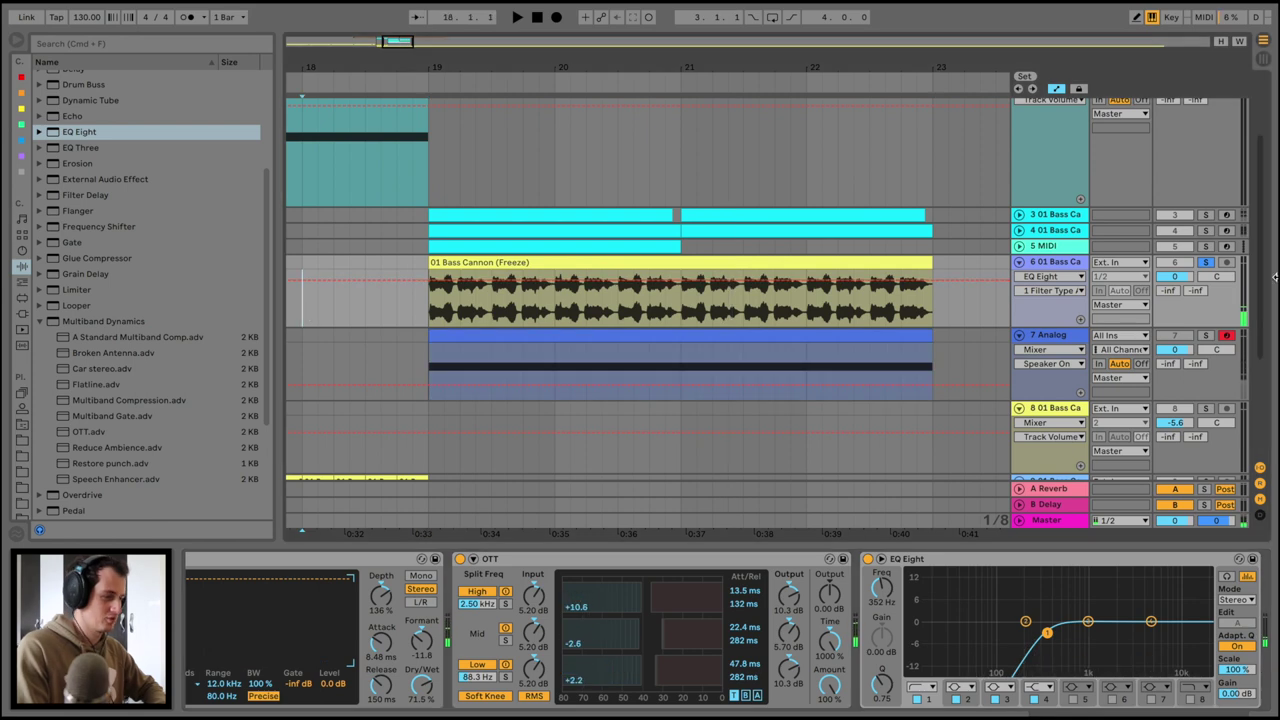
left_click(1207, 262)
key("space")
left_click_drag(481, 70, 483, 30)
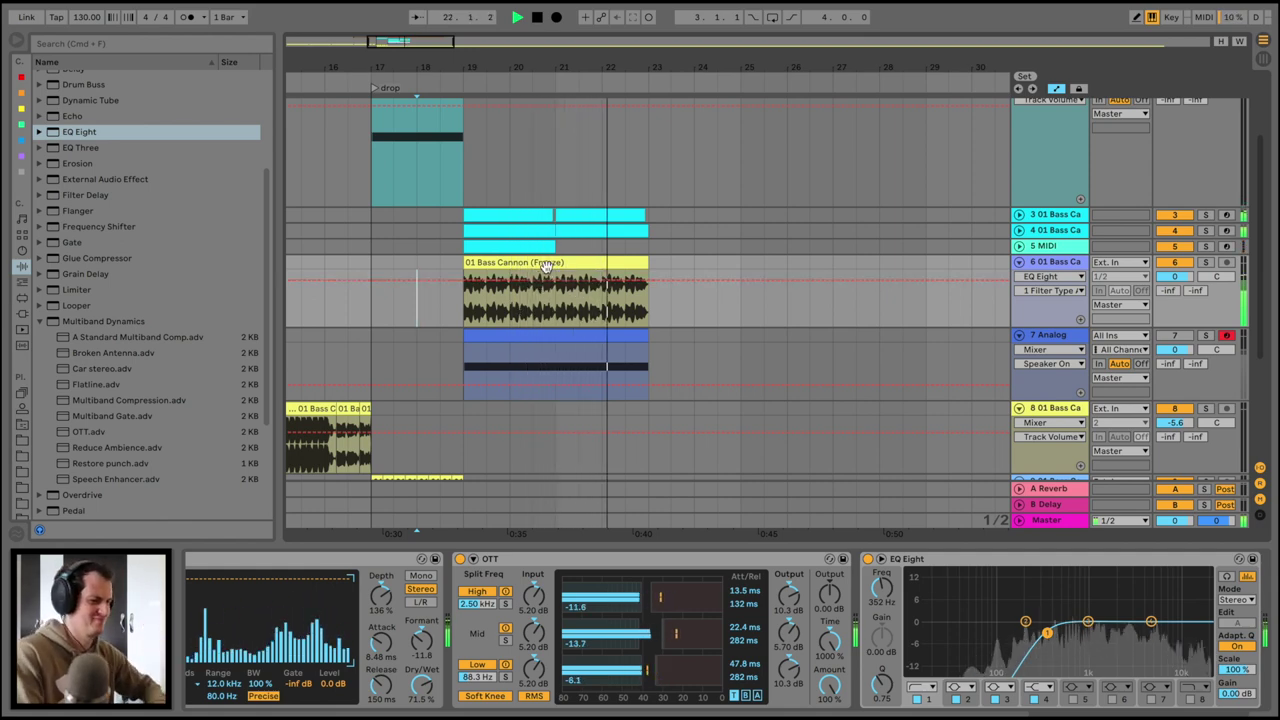
Clear the last beat before bar 23 on the bass tracks and place Antidote_JoS_124_End_Claps_7.wav there on a new audio track
double_click(637, 334)
key("space")
left_click_drag(642, 70, 672, 276)
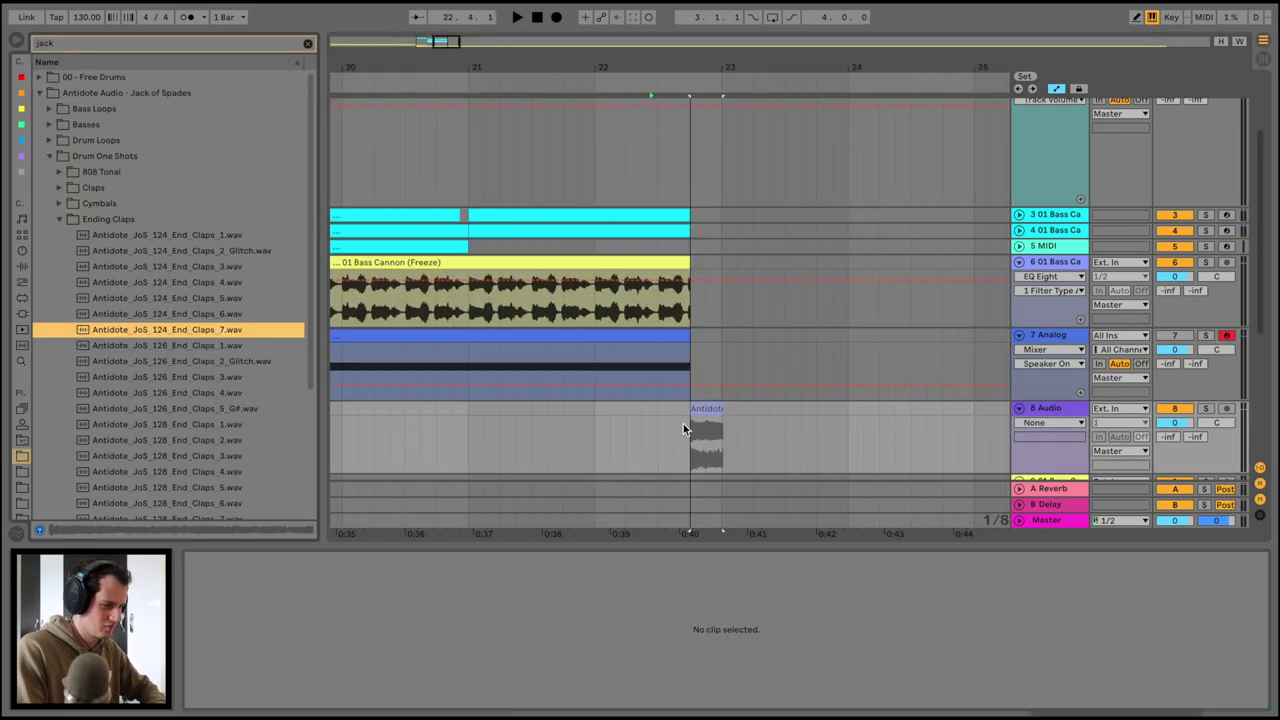
left_click_drag(683, 423, 700, 425)
key("space")
left_click(716, 409)
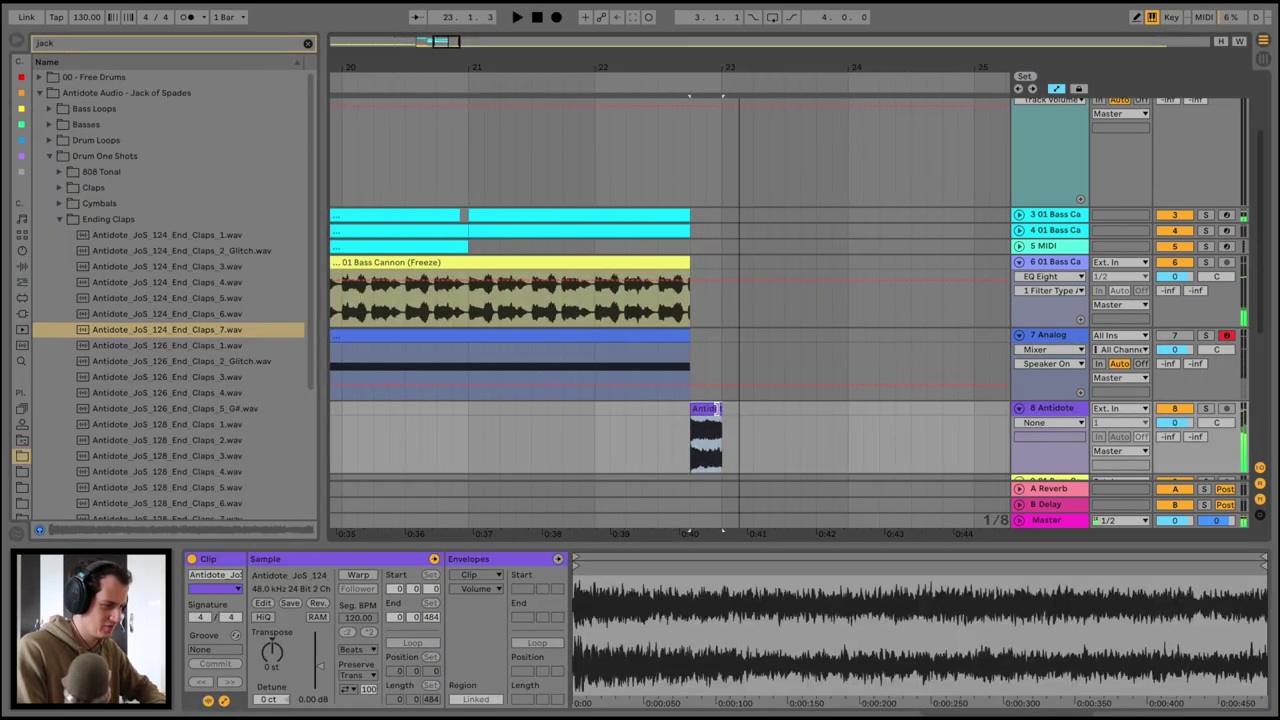
Insert an audio track below the ending clap and audition the Antidote Limitless kicks as far as Normal Kicks 8
scroll(510, 429, "left", 2)
scroll(510, 424, "left", 3)
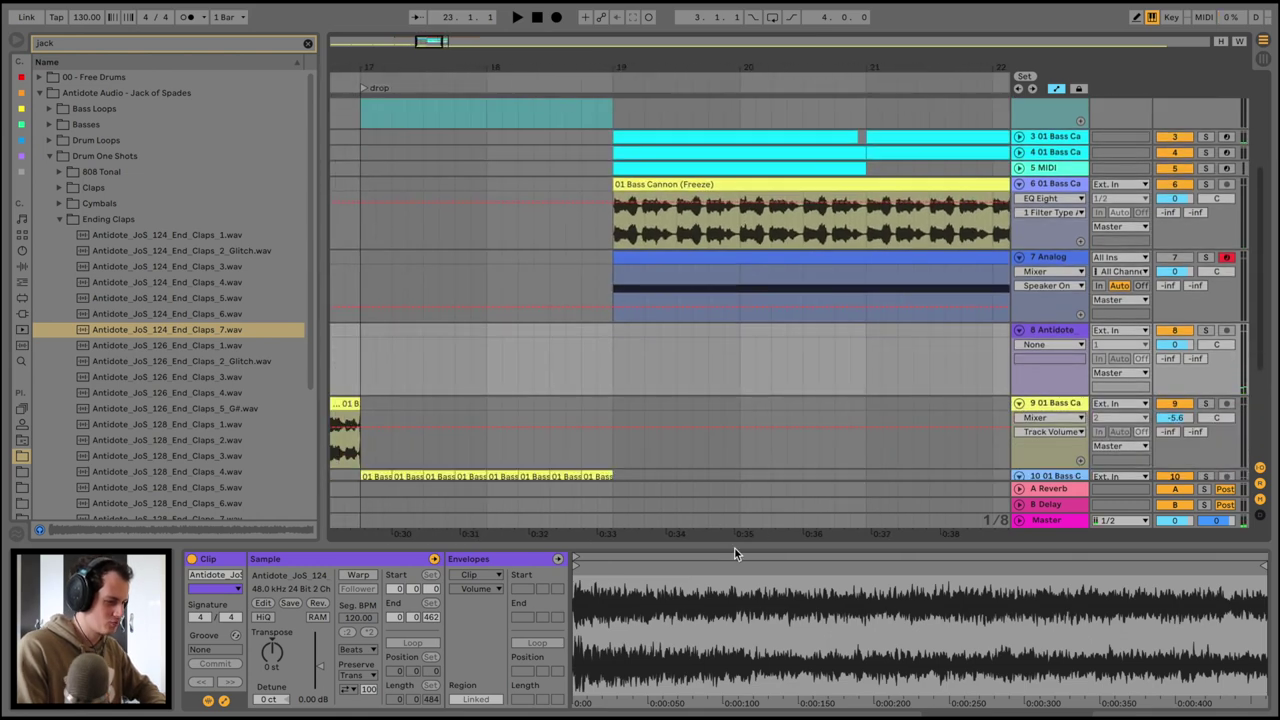
scroll(745, 250, "down", 3)
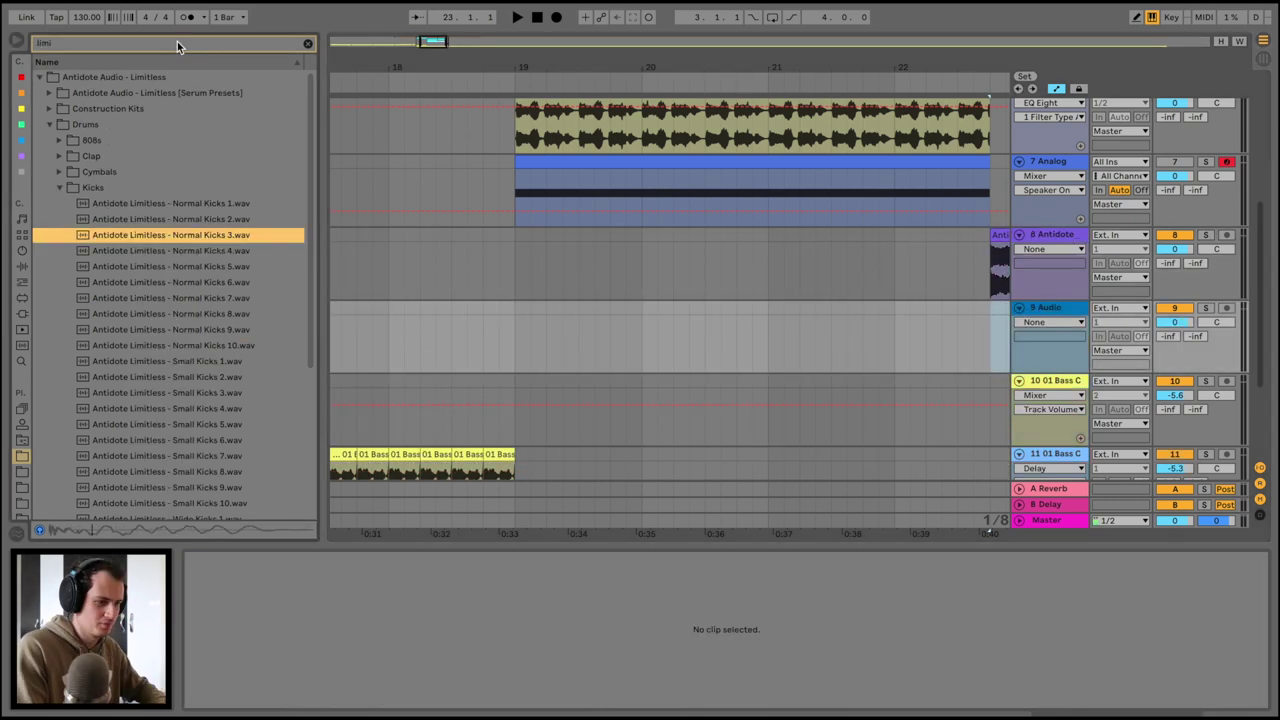
key("Down")
key("Down")
key("Down")
key("Down")
key("Up")
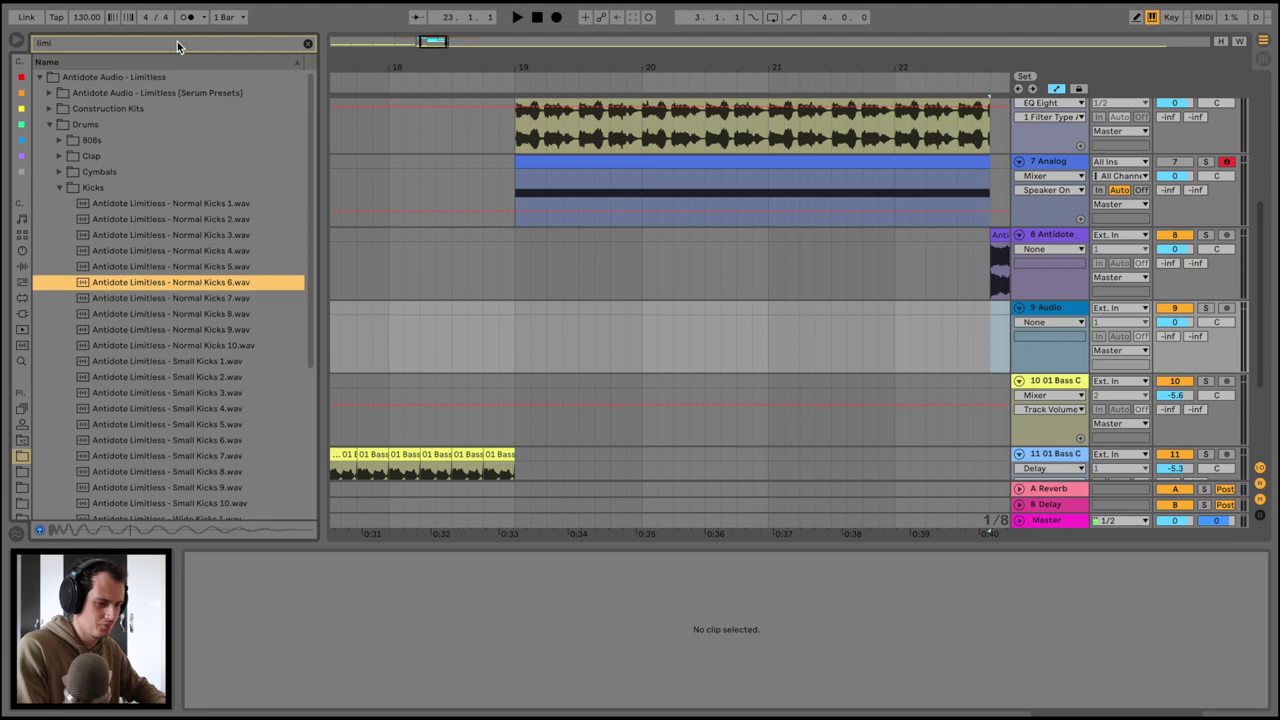
key("Down")
key("Down")
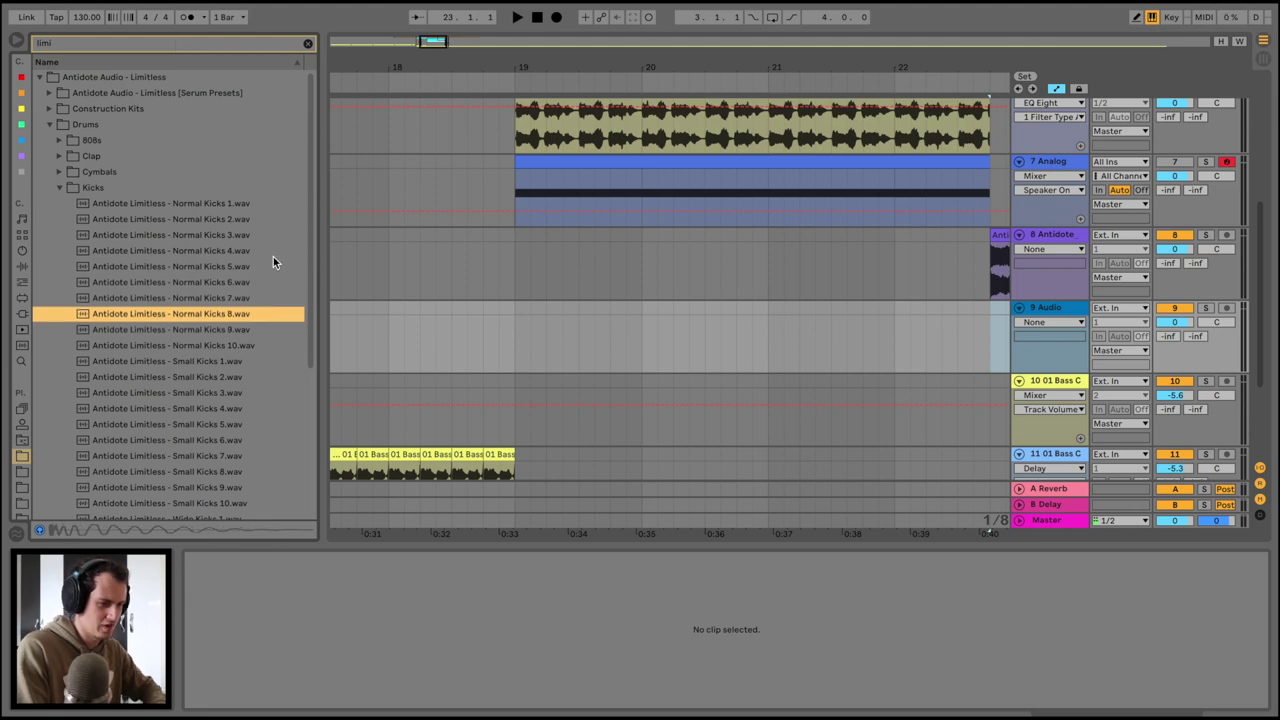
Place Antidote Limitless - Normal Kicks 8.wav at bar 19 on the new audio track and play it in context
left_click_drag(188, 316, 517, 337)
left_click(493, 326)
key("space")
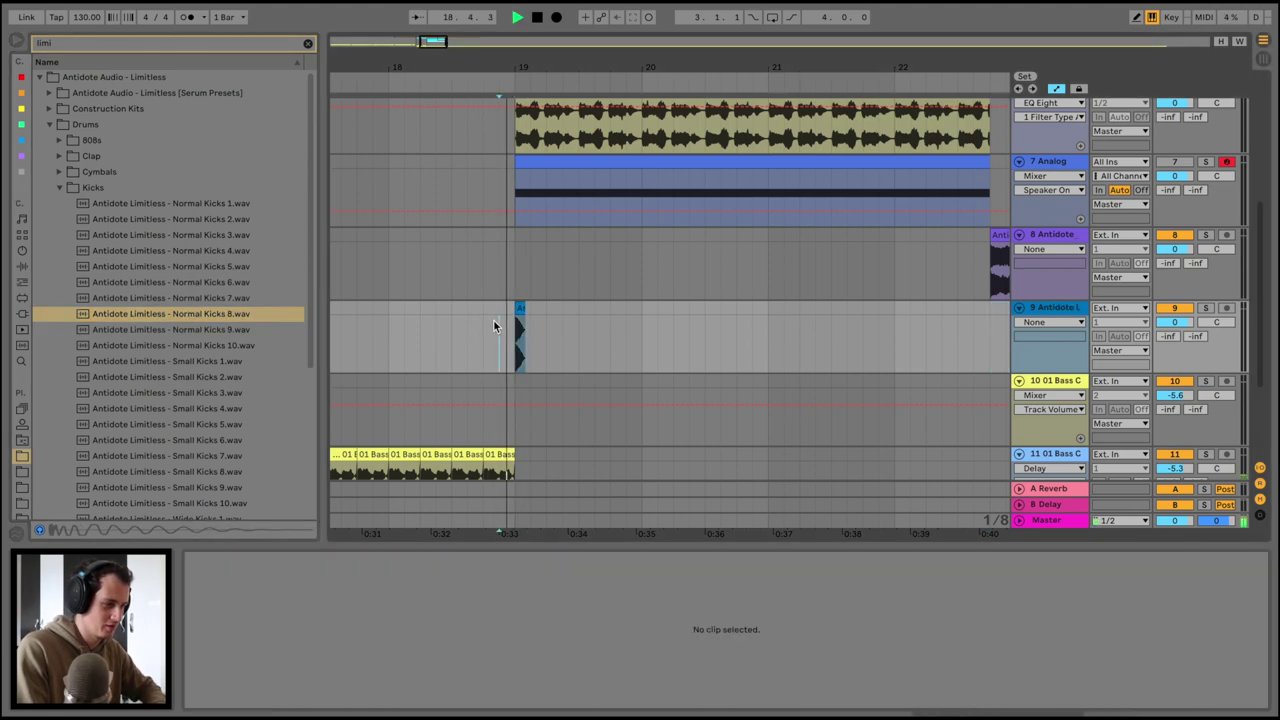
key("space")
key("space")
key("space")
Duplicate the kick with one-beat spacing from bar 19 up to bar 23
mouse_move(529, 68)
left_mouse_down()
mouse_move(538, 328)
mouse_move(477, 307)
left_mouse_up()
key("ctrl+d")
key("ctrl+d")
key("ctrl+d")
key("ctrl+d")
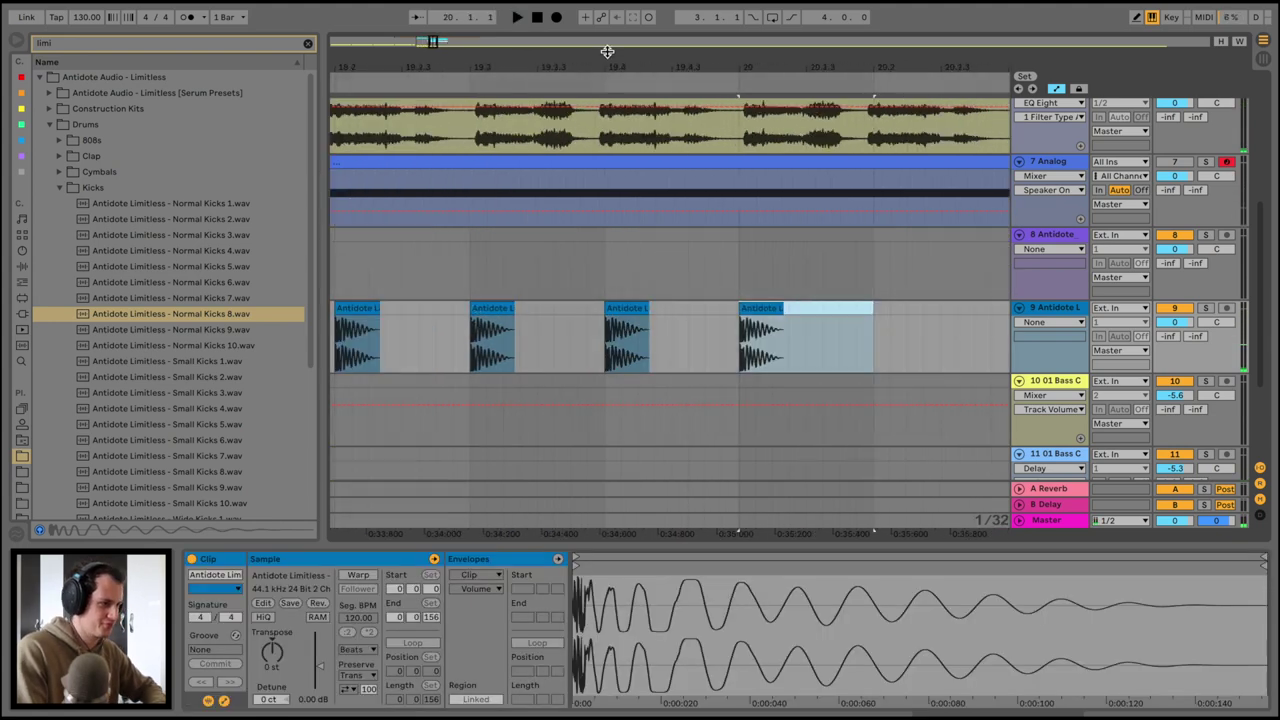
left_click_drag(607, 51, 471, 60)
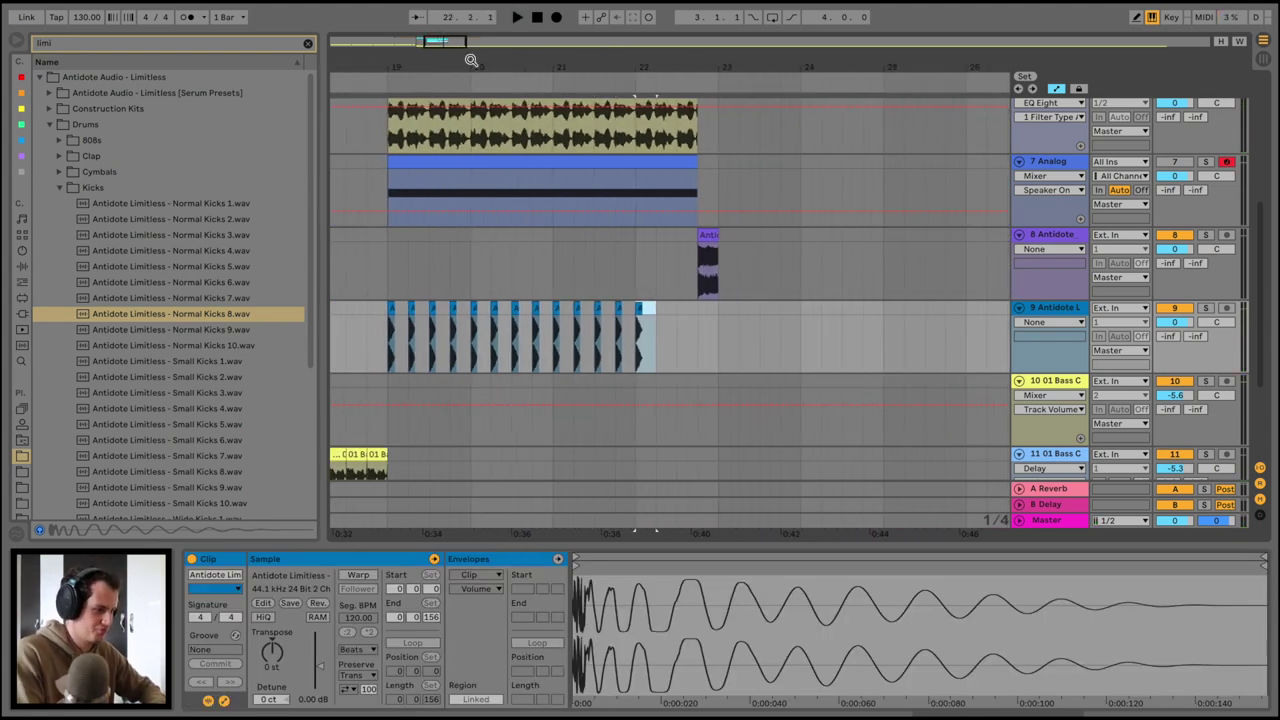
key("ctrl+d")
key("ctrl+d")
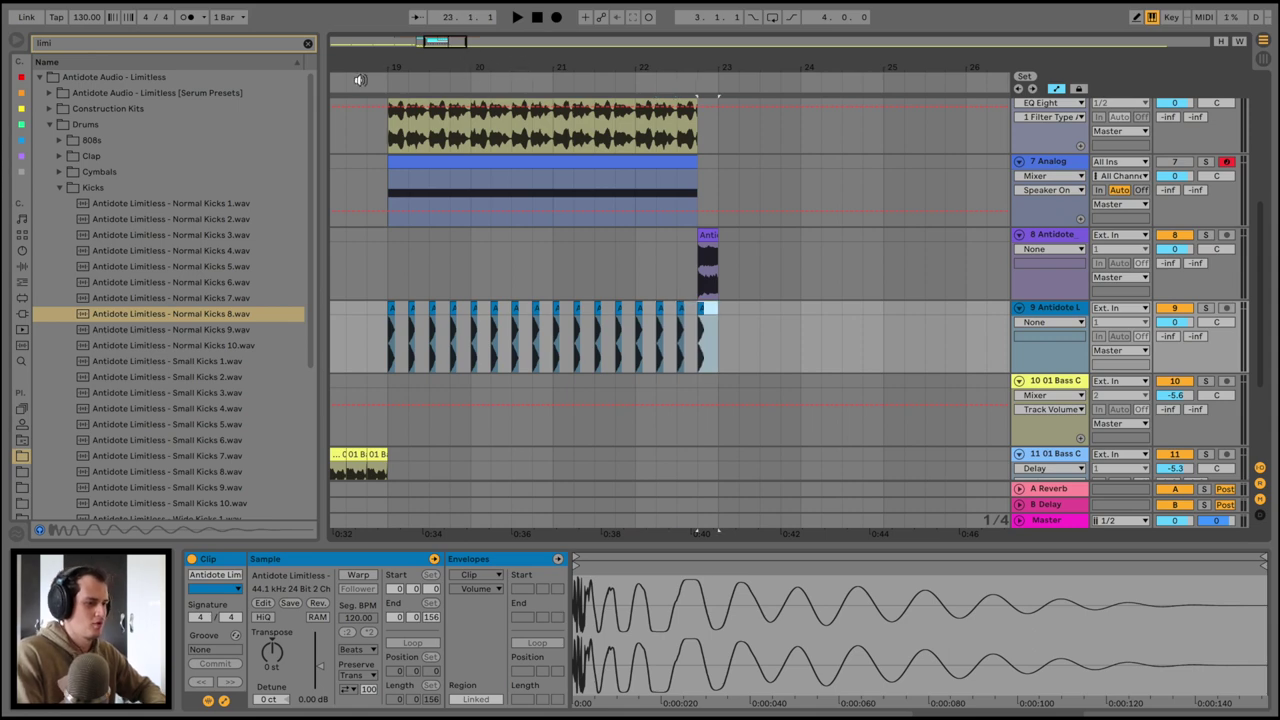
Clear the library search, insert an audio track below the kicks and preview a closed hat from the Jack of Spades cymbals
left_click(307, 43)
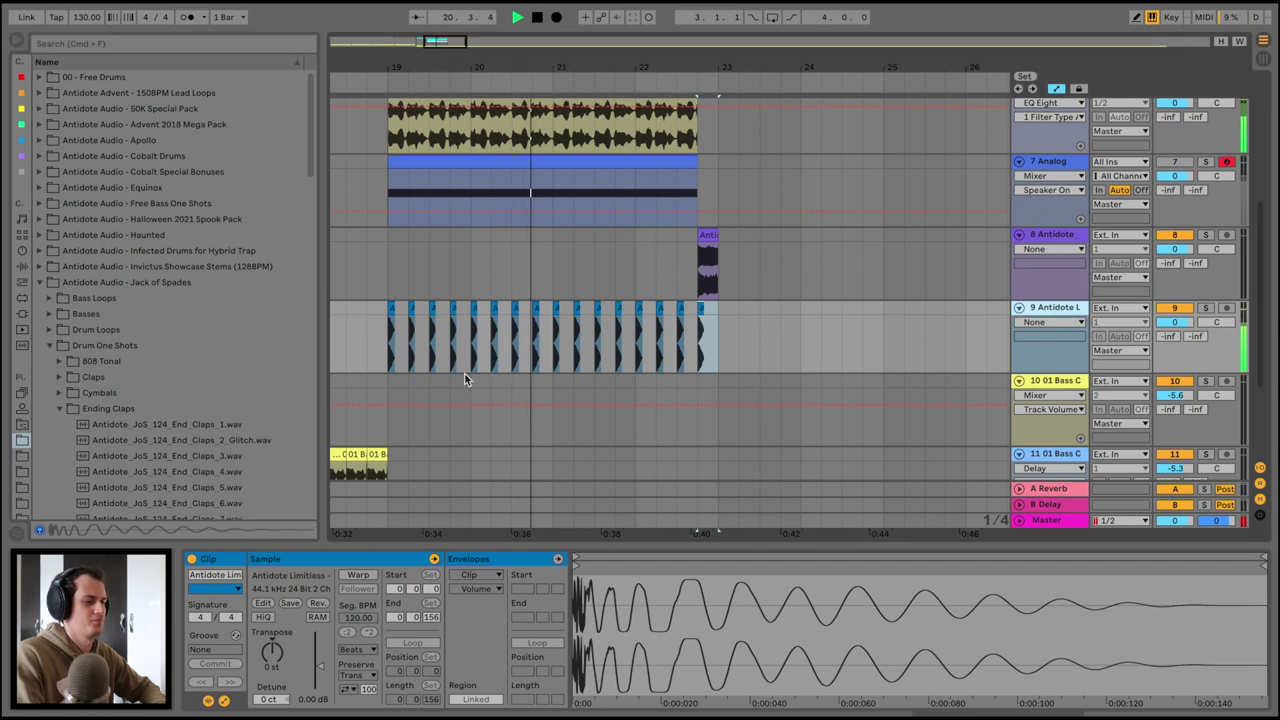
key("ctrl+t")
scroll(98, 389, "down", 3)
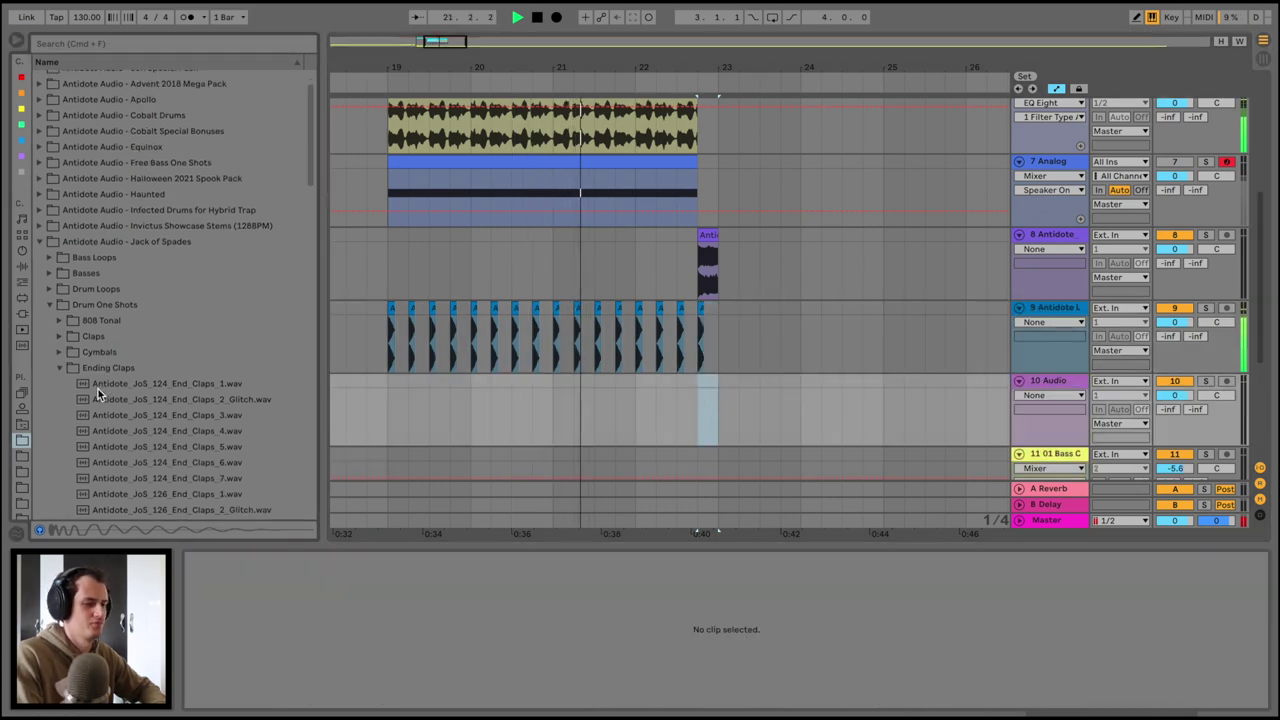
left_click(62, 335)
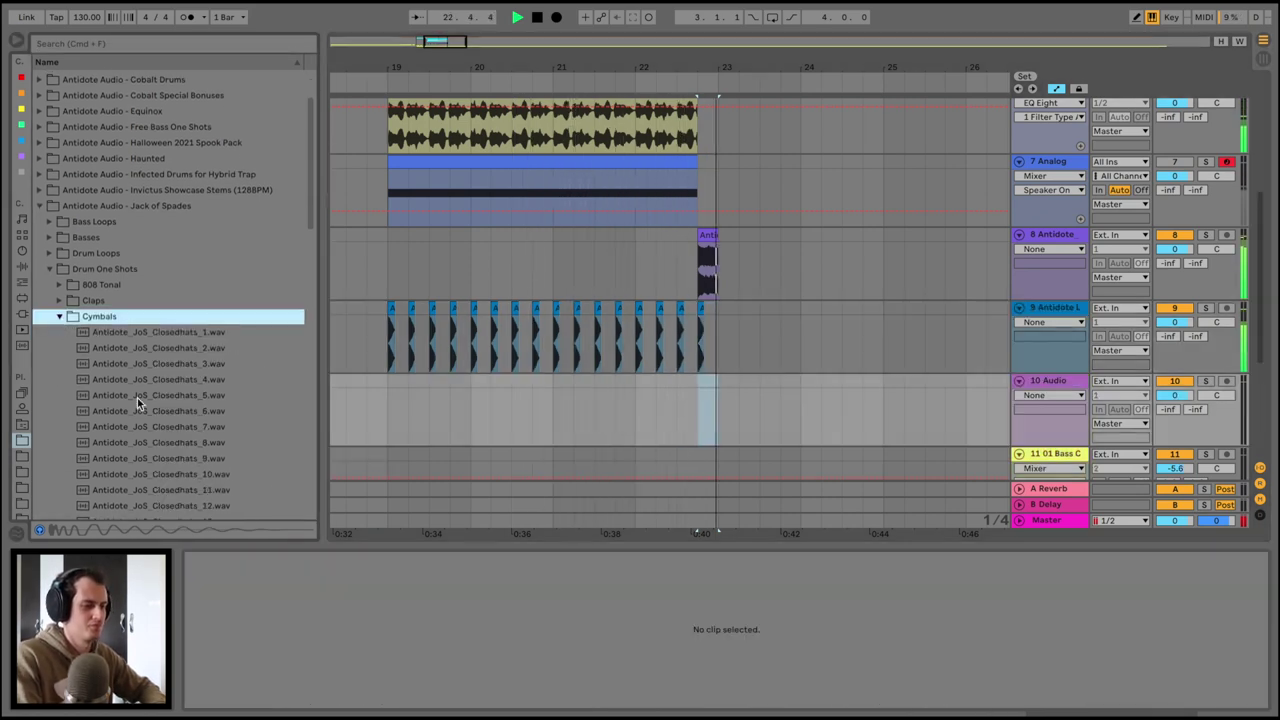
left_click(163, 363)
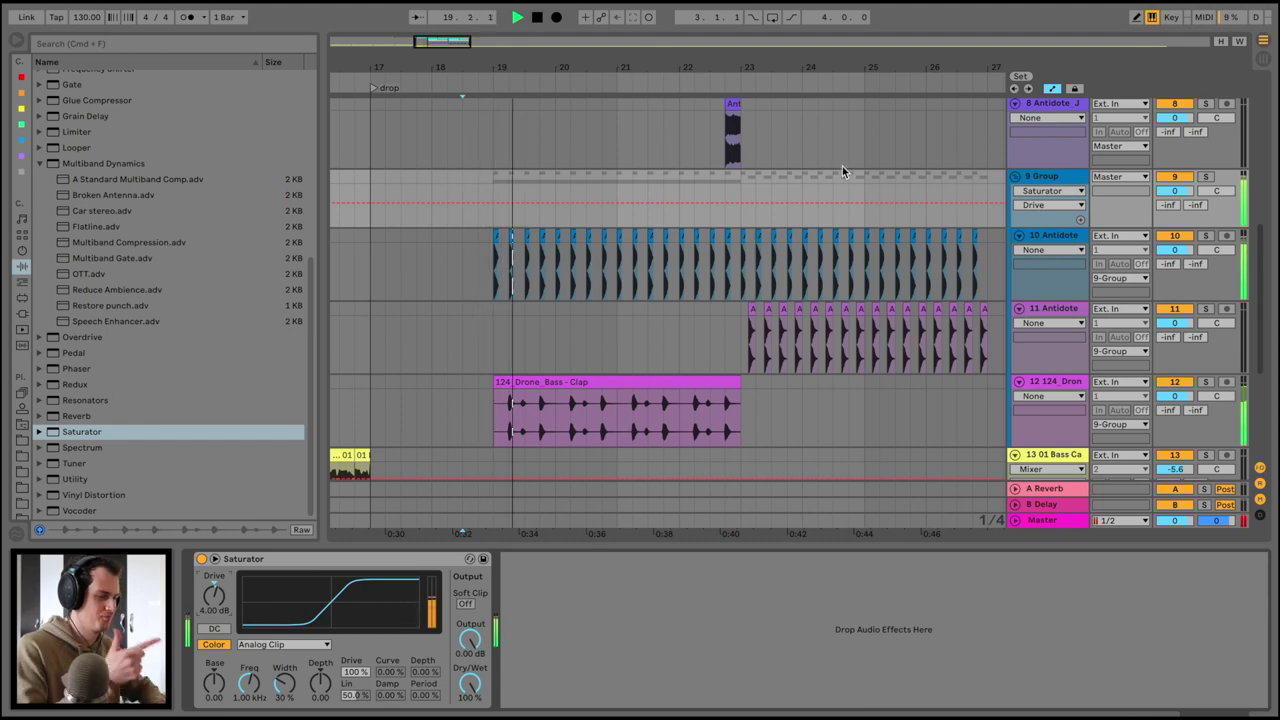
Locate the clap loop's sample in the library and add 124_Drone_Bass - Drum Elements at bars 23 to 27 on a new track
left_click(519, 381)
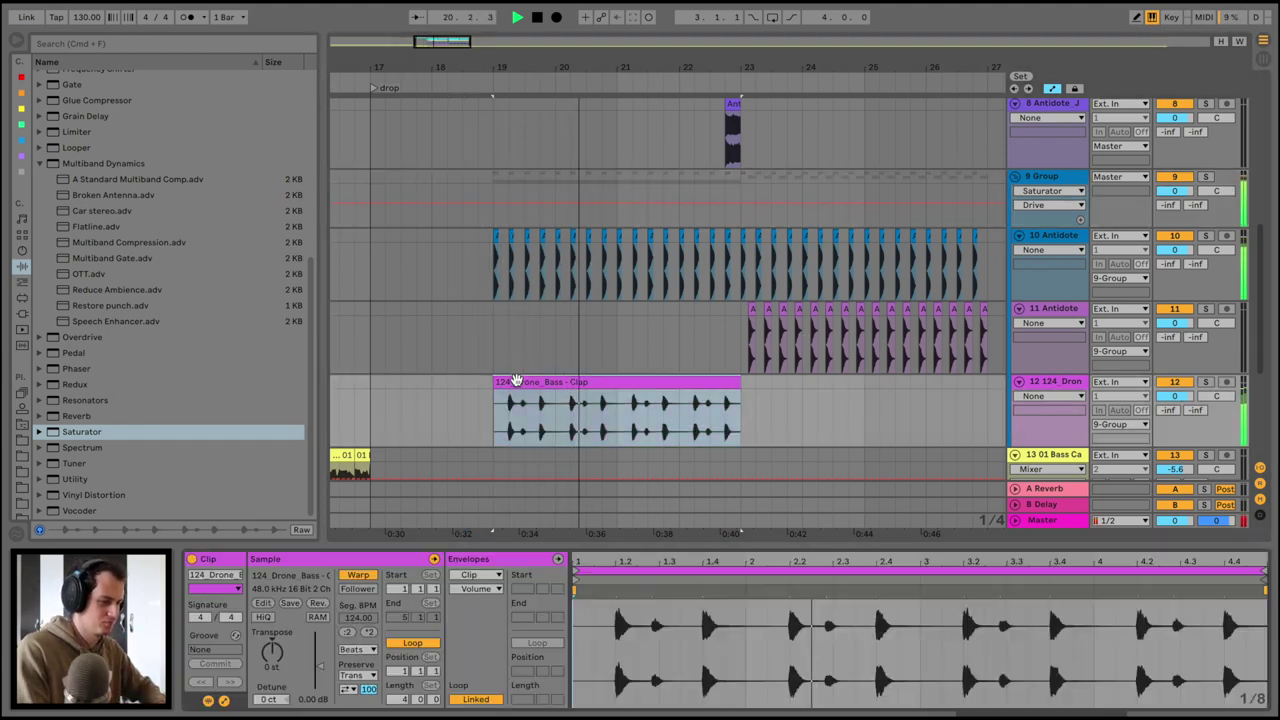
left_click(307, 585)
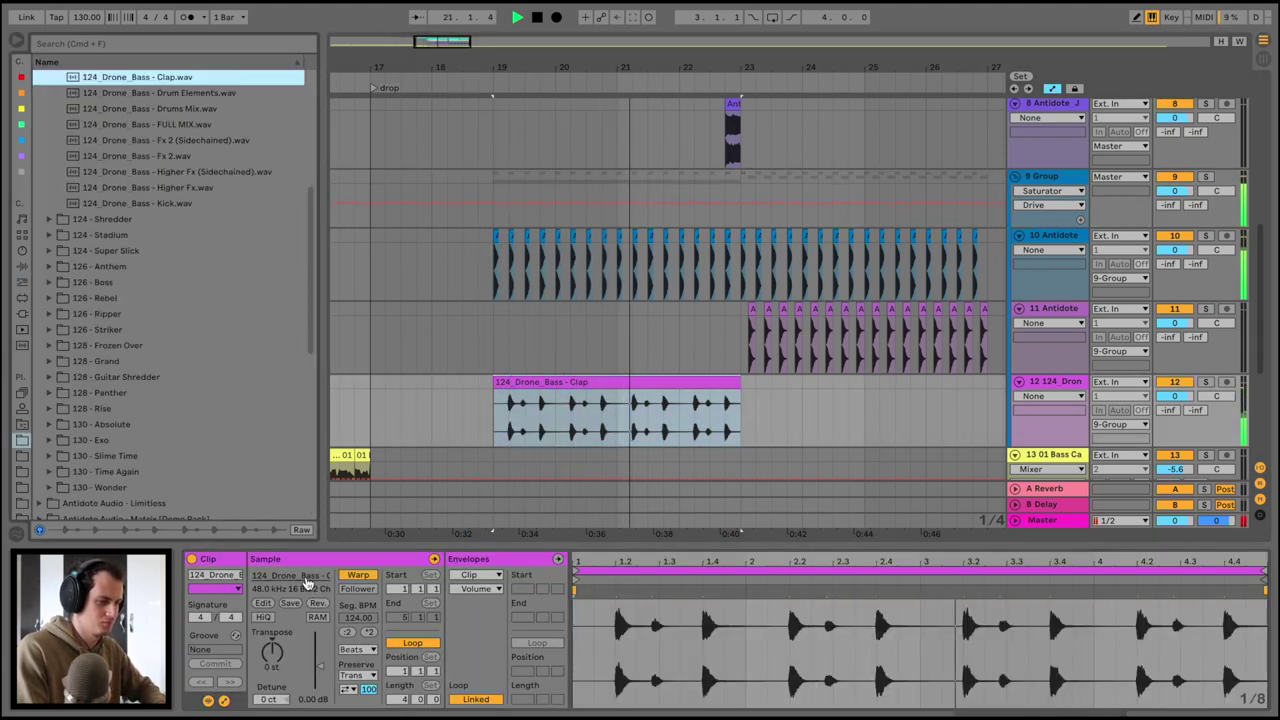
scroll(140, 190, "up", 3)
left_click(140, 236)
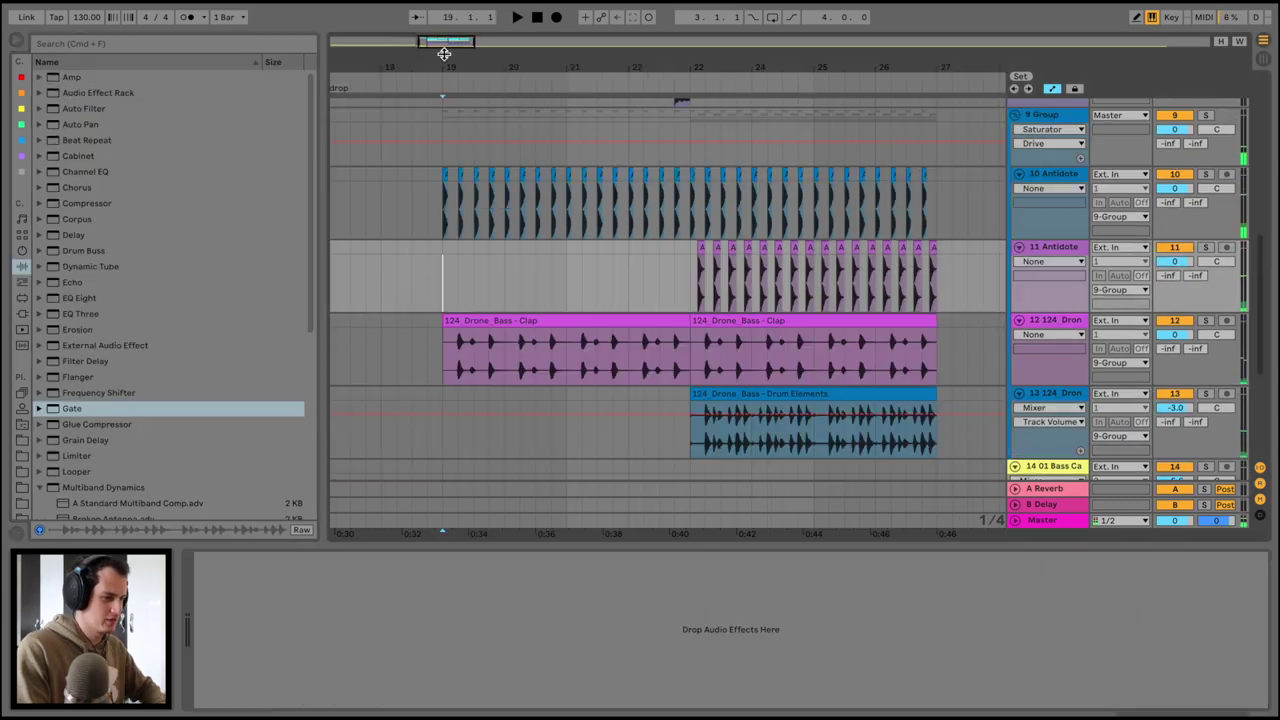
Replace the repeated kicks with a single Antidote Limitless - Small Kicks 2.wav at bar 19 and play it
left_click_drag(444, 62, 444, 115)
left_click_drag(519, 65, 519, 20)
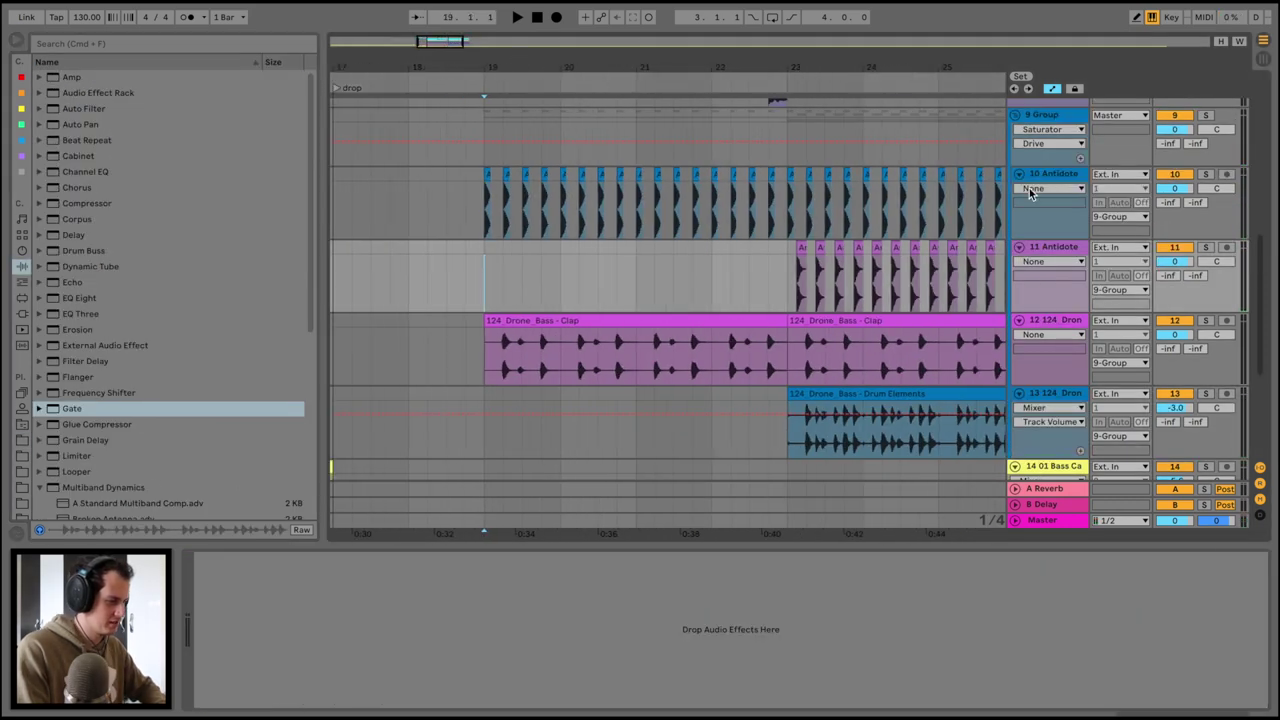
scroll(759, 203, "right", 4)
left_click_drag(897, 186, 522, 186)
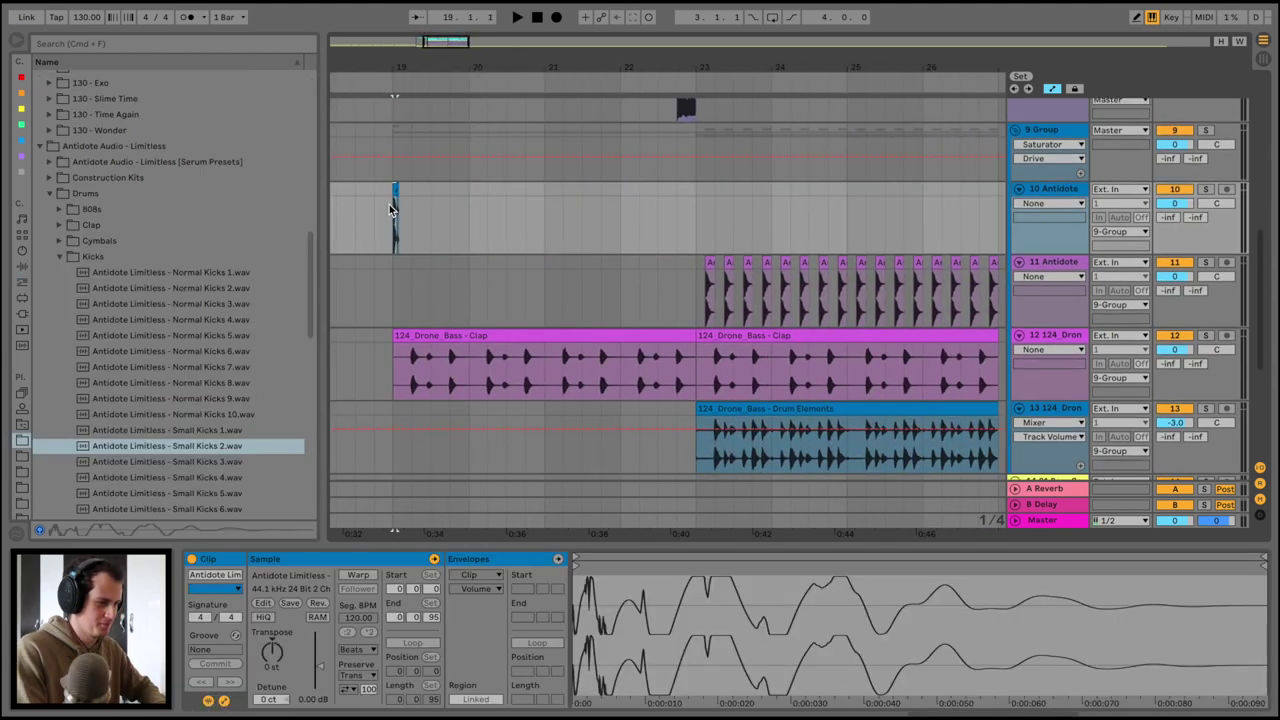
key("space")
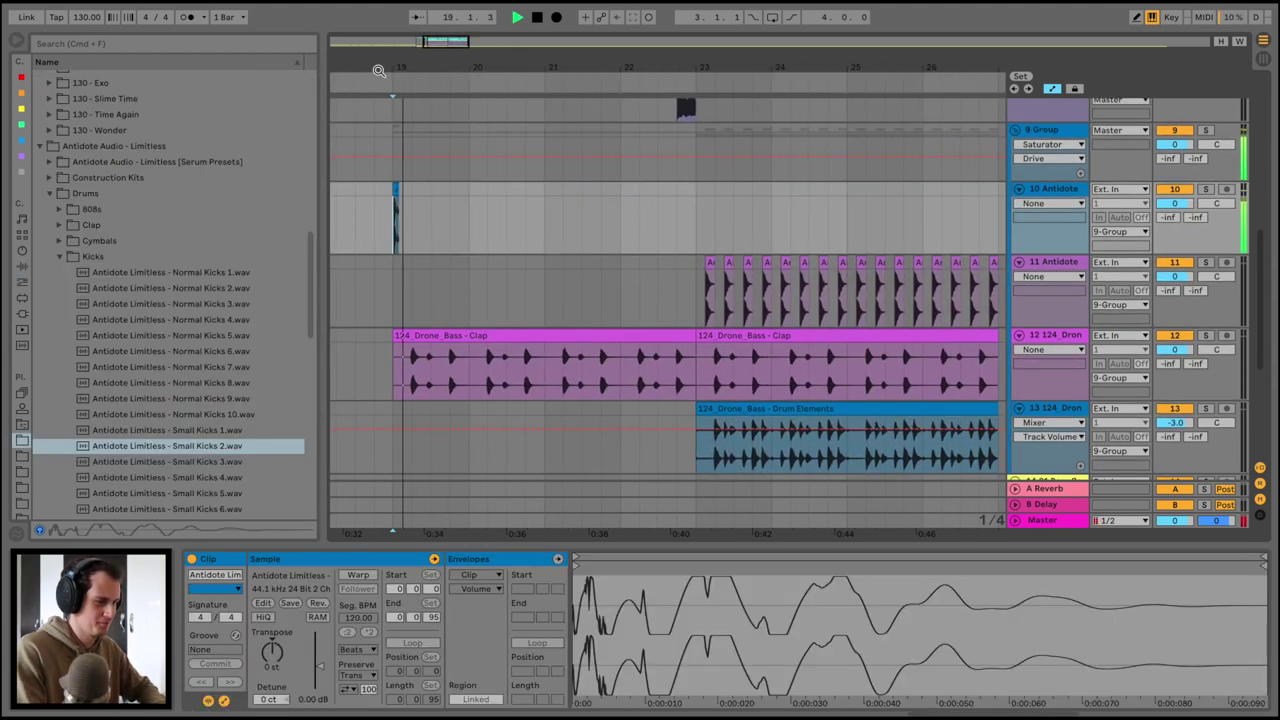
left_click_drag(380, 69, 380, 125)
key("space")
Audition the small kick at bar 19 with the clap loop and insert an audio track beneath the kick track
left_click(427, 189)
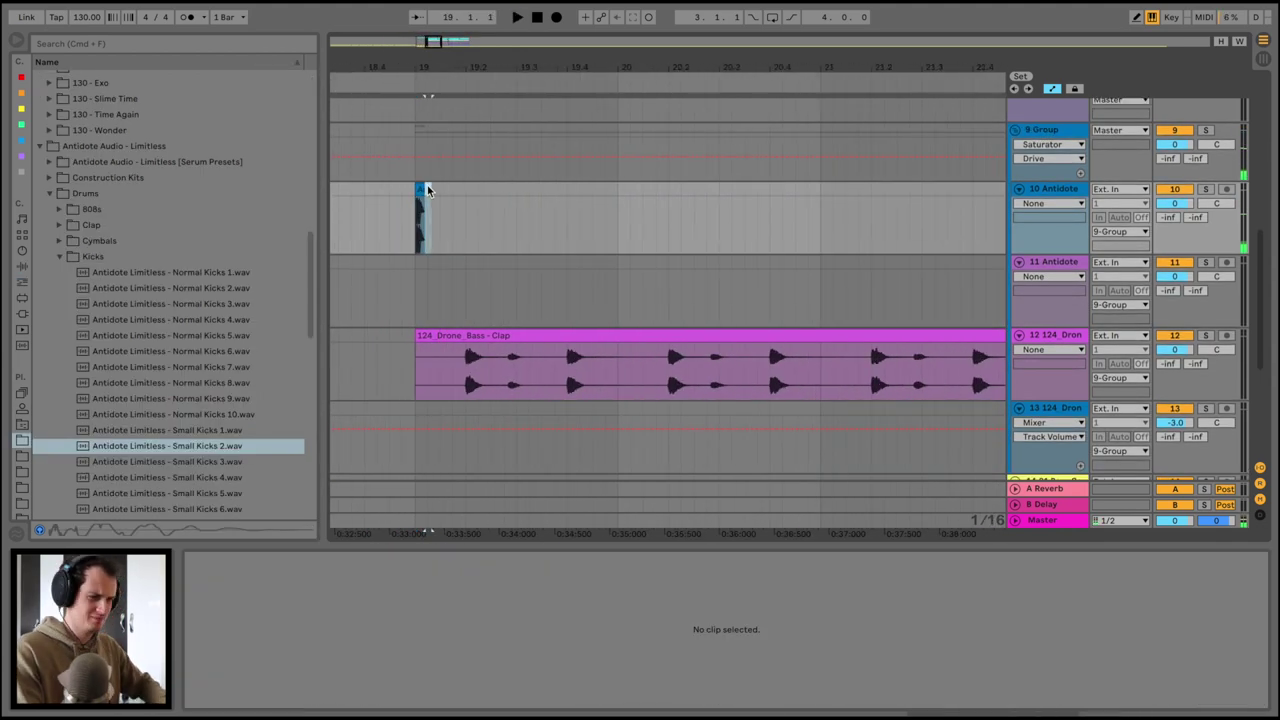
left_click_drag(432, 82, 422, 69)
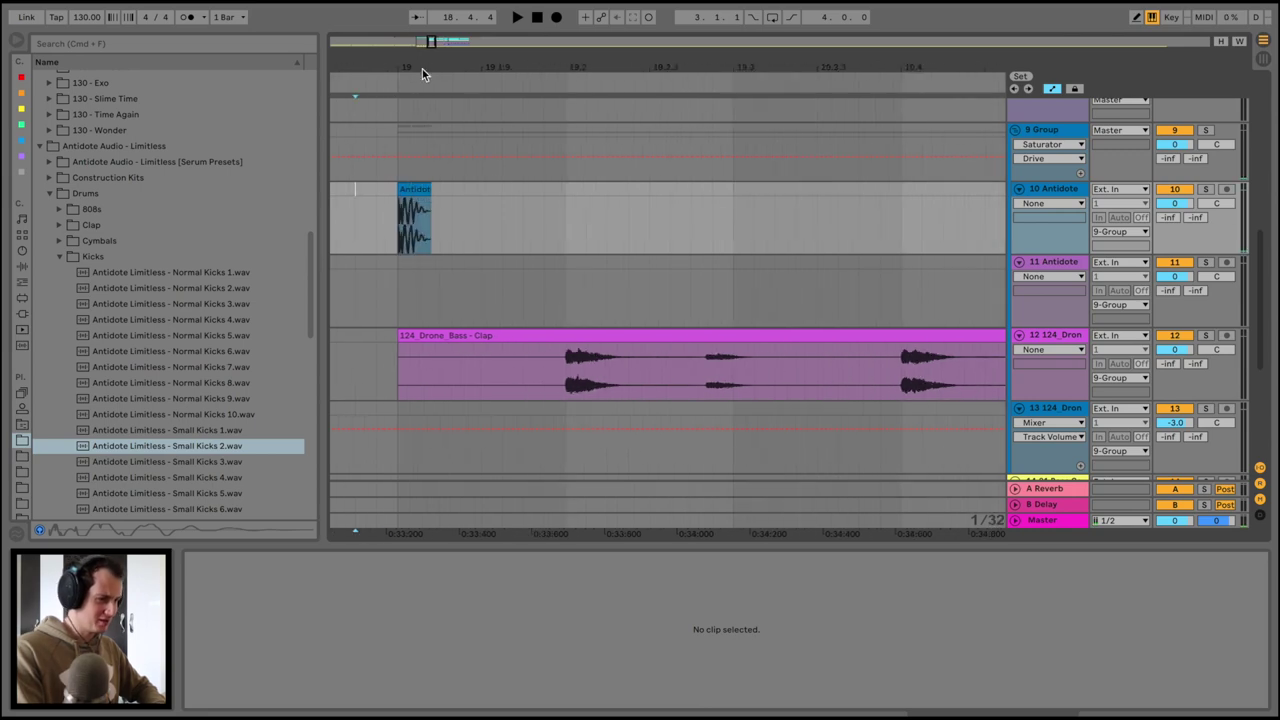
left_click(429, 189)
left_click(385, 200)
key("space")
left_click(423, 190)
key("space")
key("space")
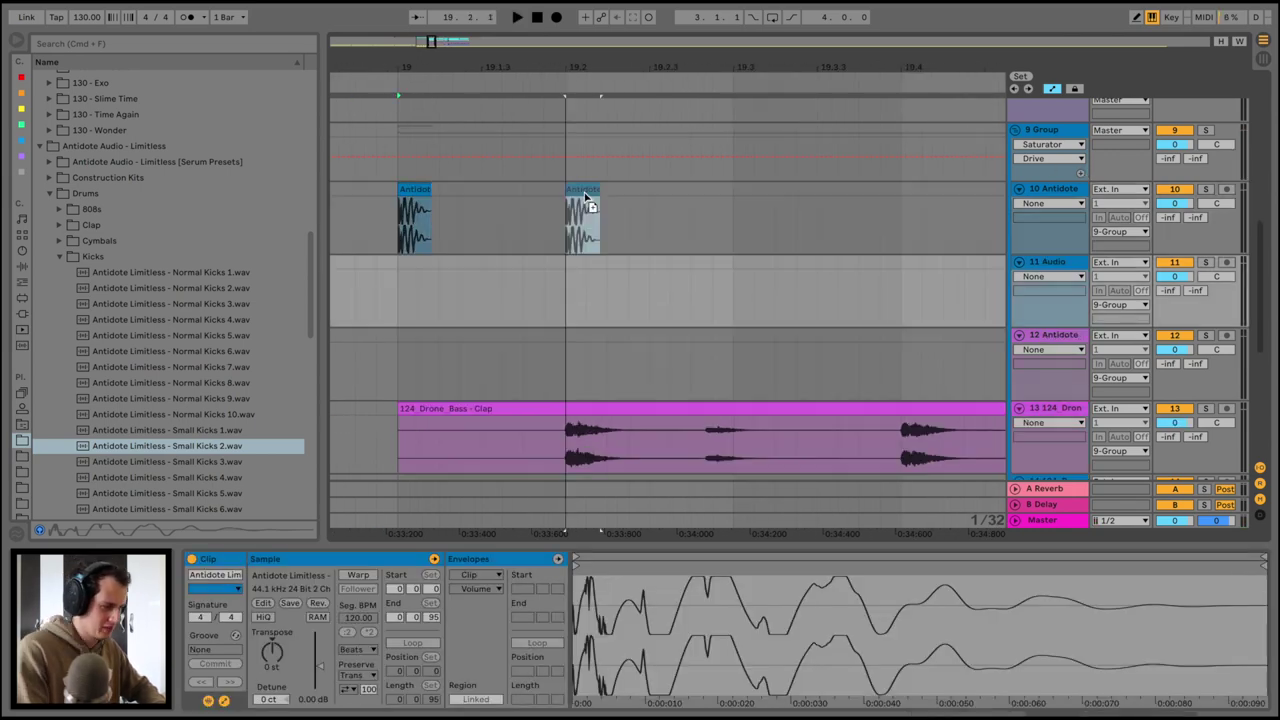
Copy the small kick to beat 19.2 and play the pair with the claps
left_click(583, 190)
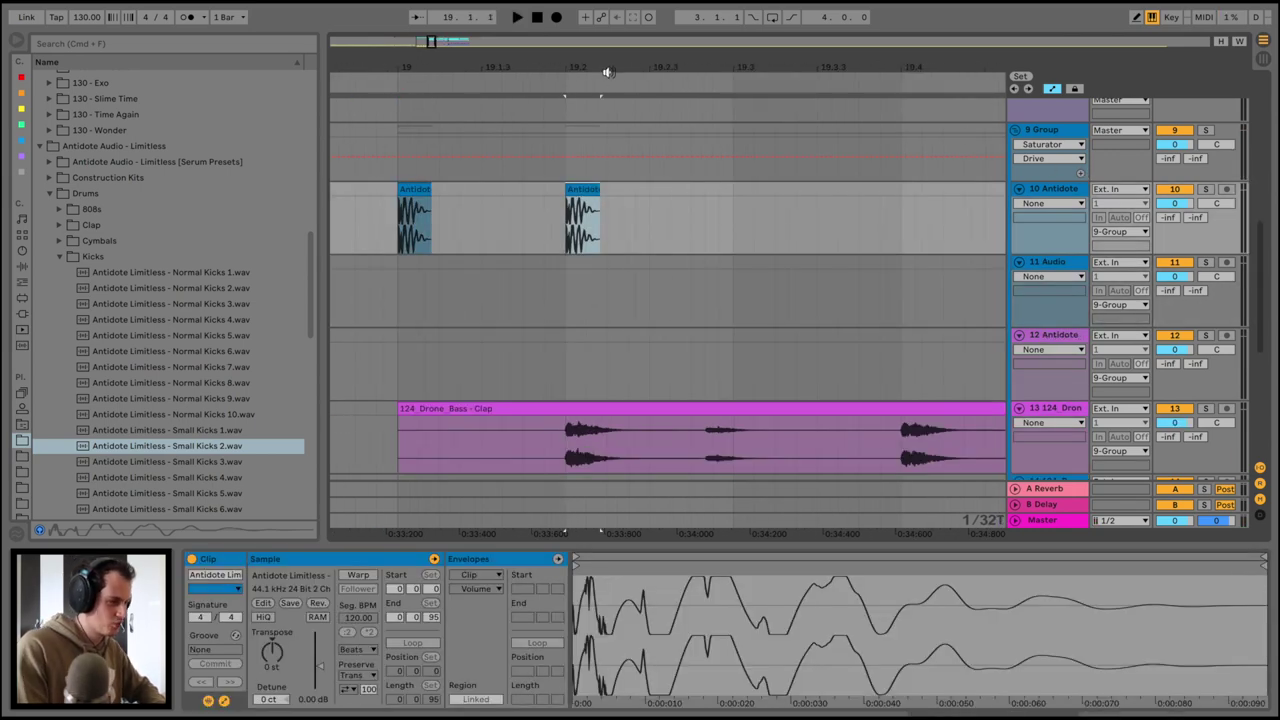
left_click_drag(610, 61, 609, 46)
key("space")
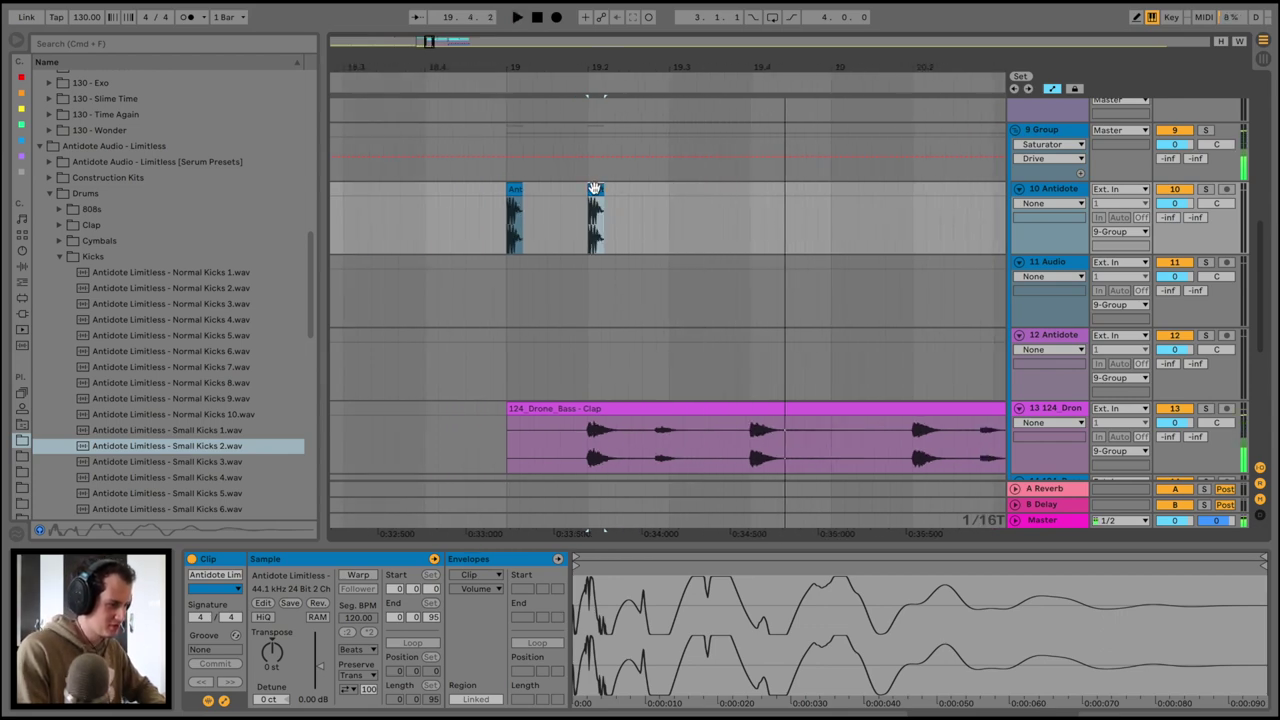
left_click(595, 205)
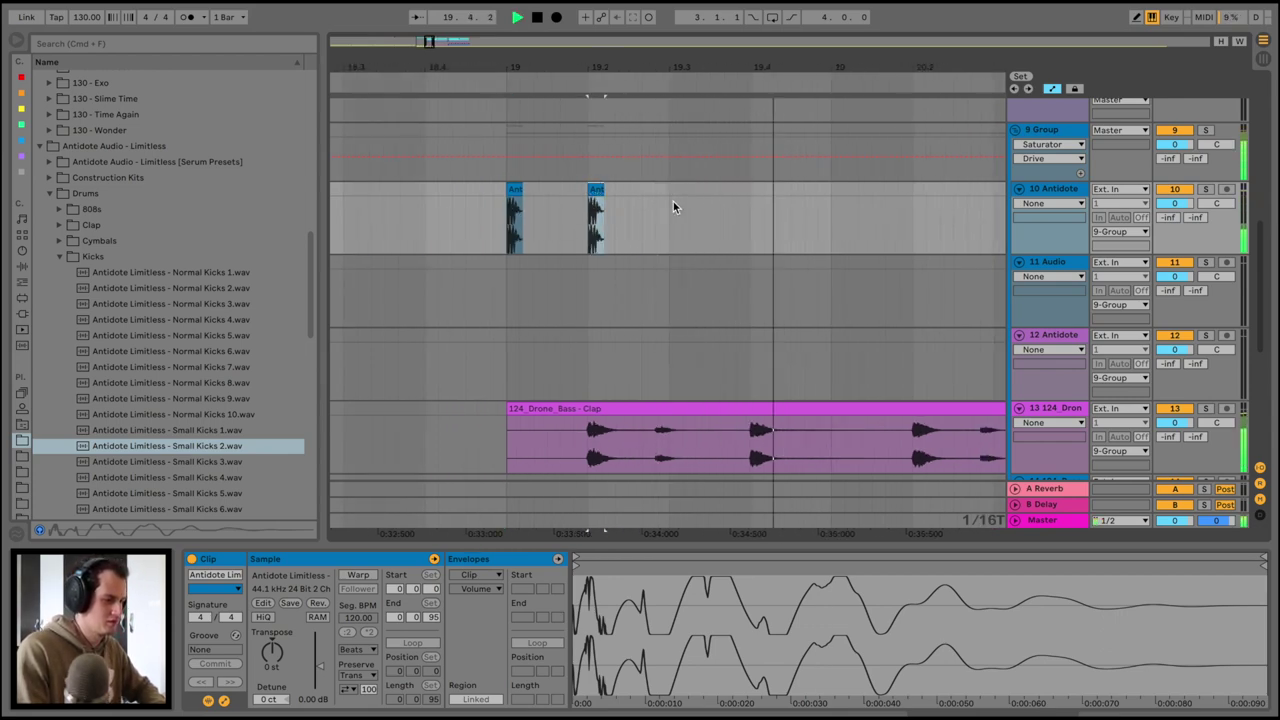
mouse_move(586, 61)
left_mouse_down()
mouse_move(586, 35)
mouse_move(596, 38)
left_mouse_up()
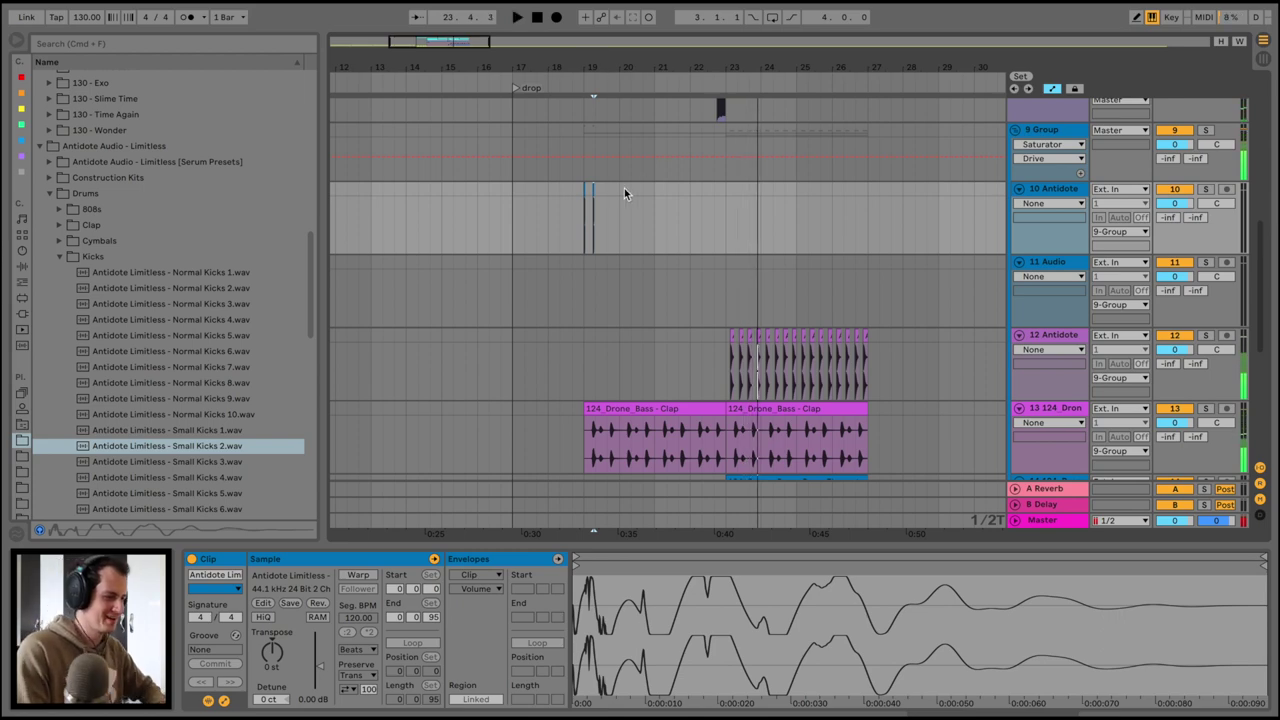
Move the two small kicks from bar 19 to bar 23 and play from there
left_click_drag(624, 193, 572, 195)
left_click_drag(580, 193, 727, 188)
key("space")
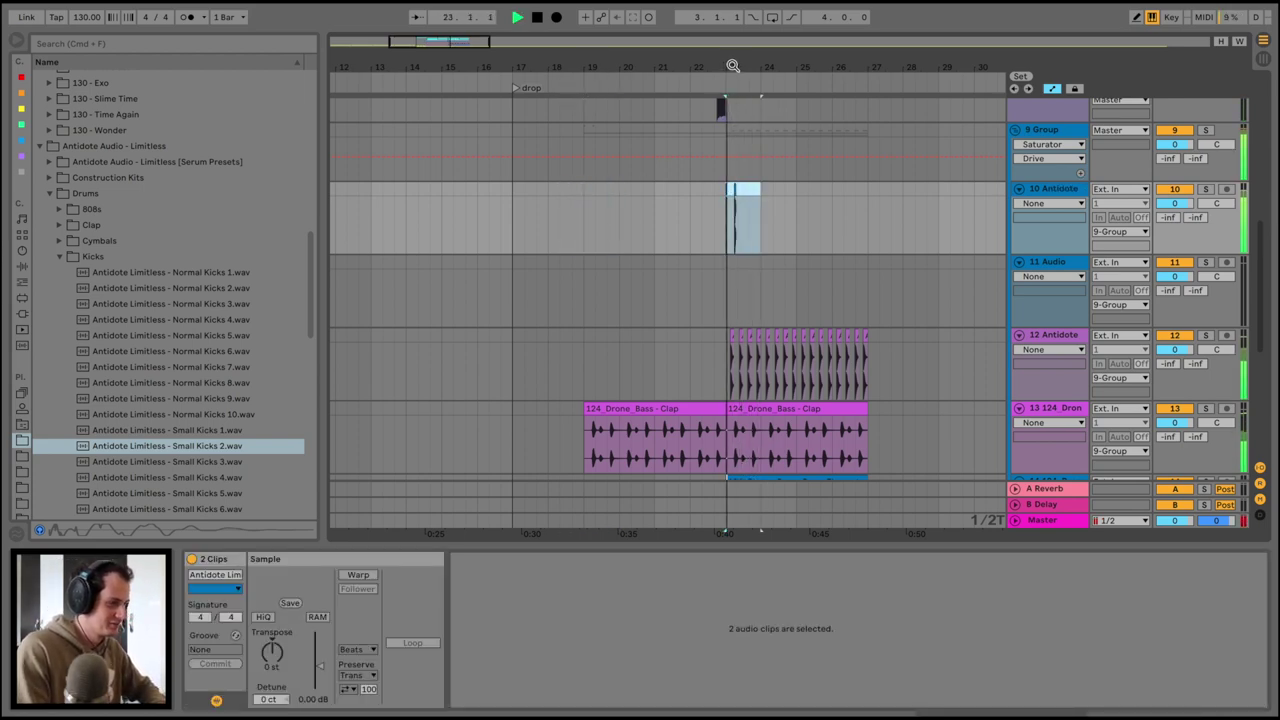
left_click_drag(731, 67, 731, 95)
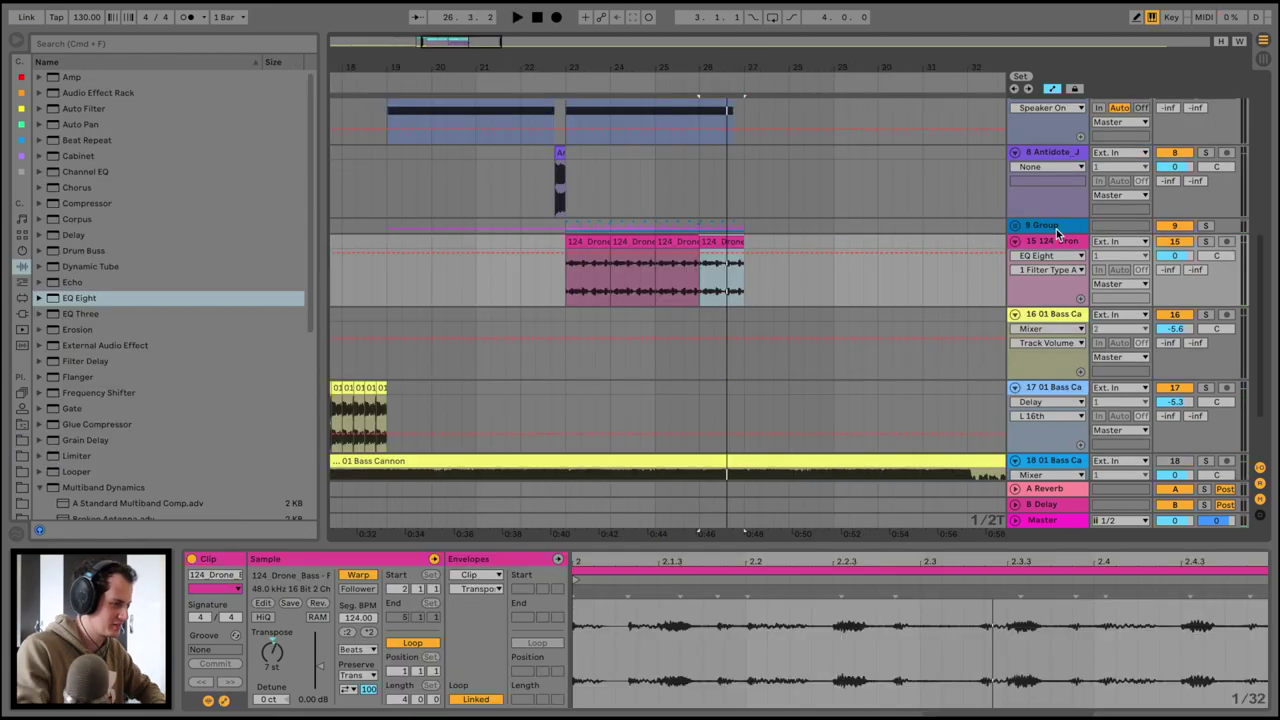
Rename the group holding the drum tracks as Drum
left_click(1060, 228)
key("ctrl+r")
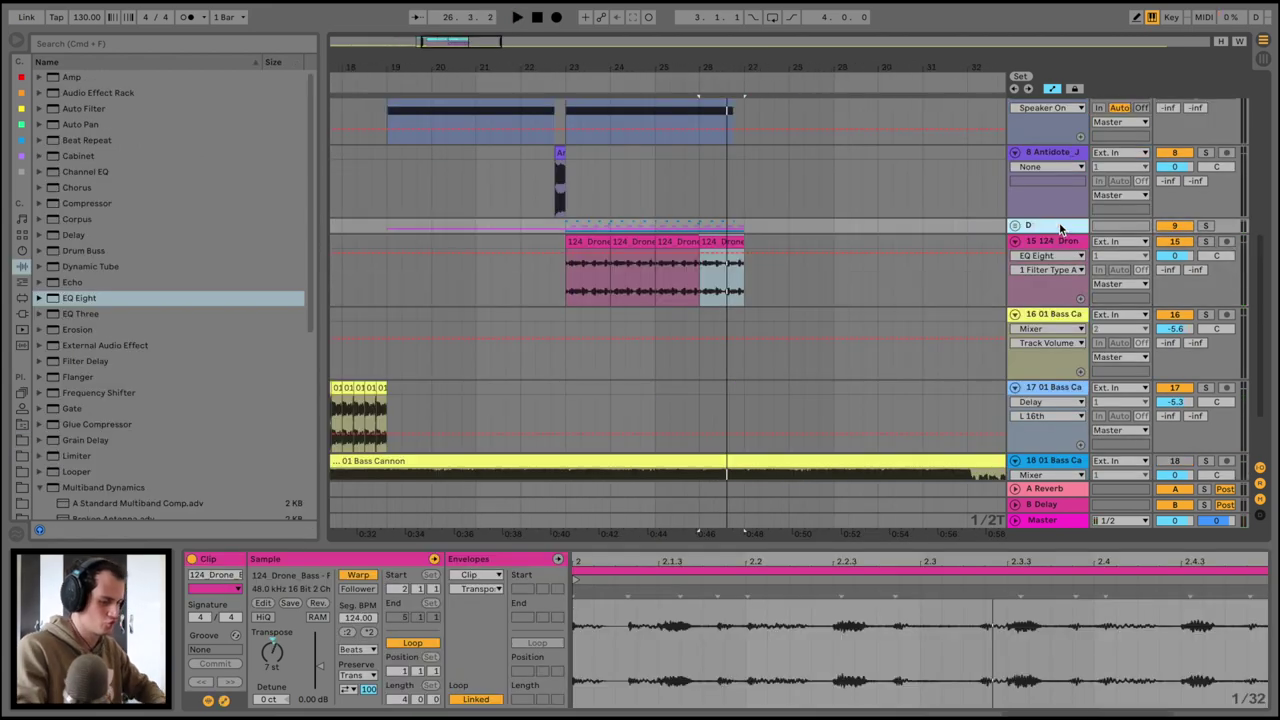
key("Return")
Collapse the frozen Bass Cannon track, then group the Bass Cannon MIDI tracks above it under the name Bass
scroll(912, 226, "up", 5)
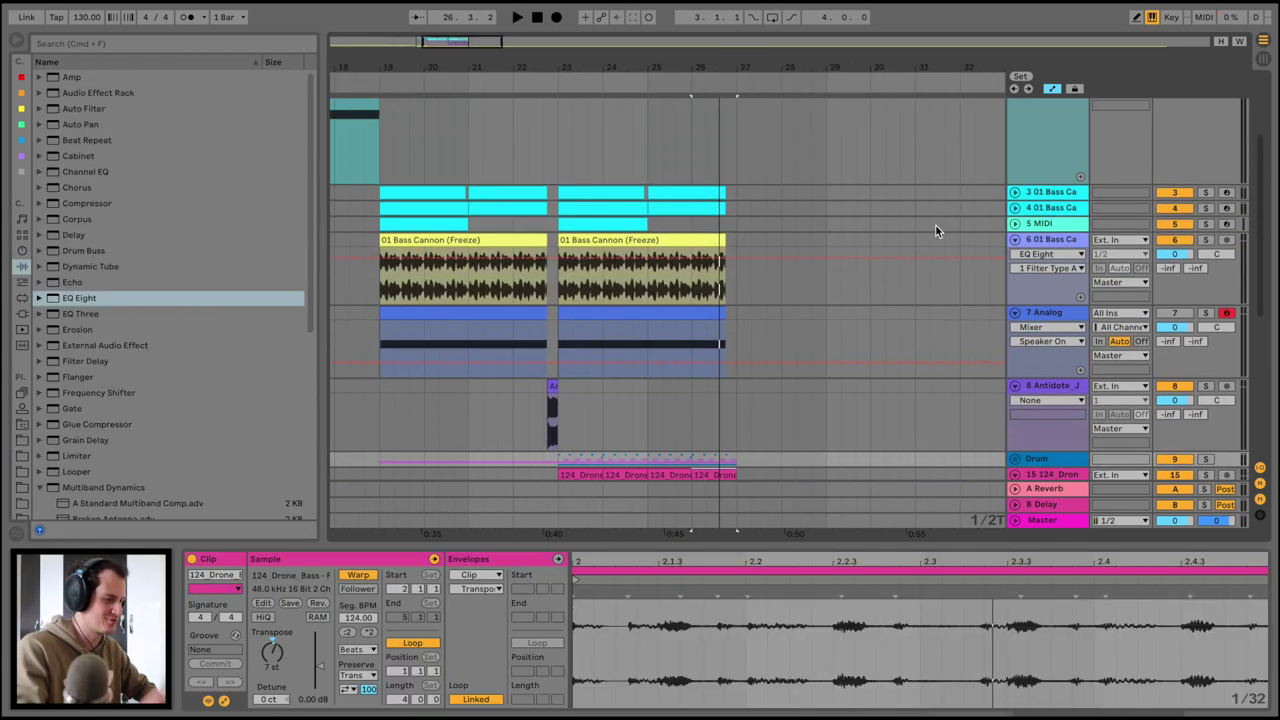
left_click(1016, 240)
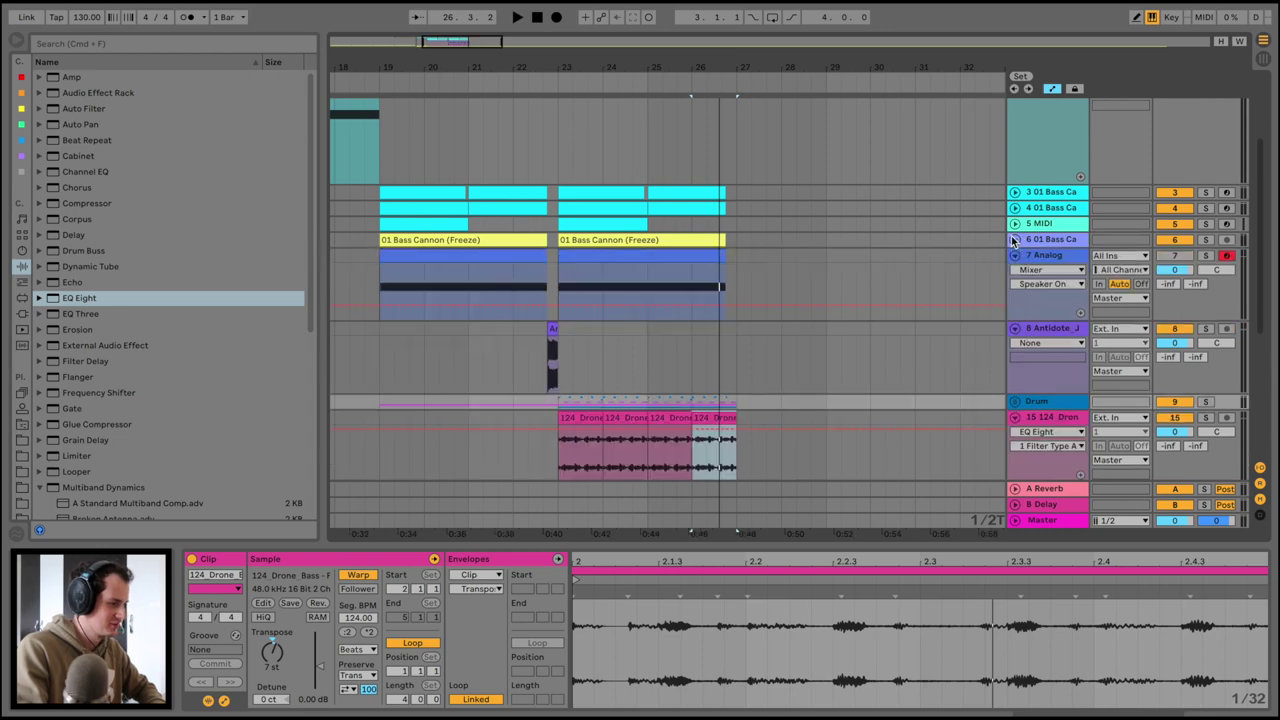
left_click(402, 196)
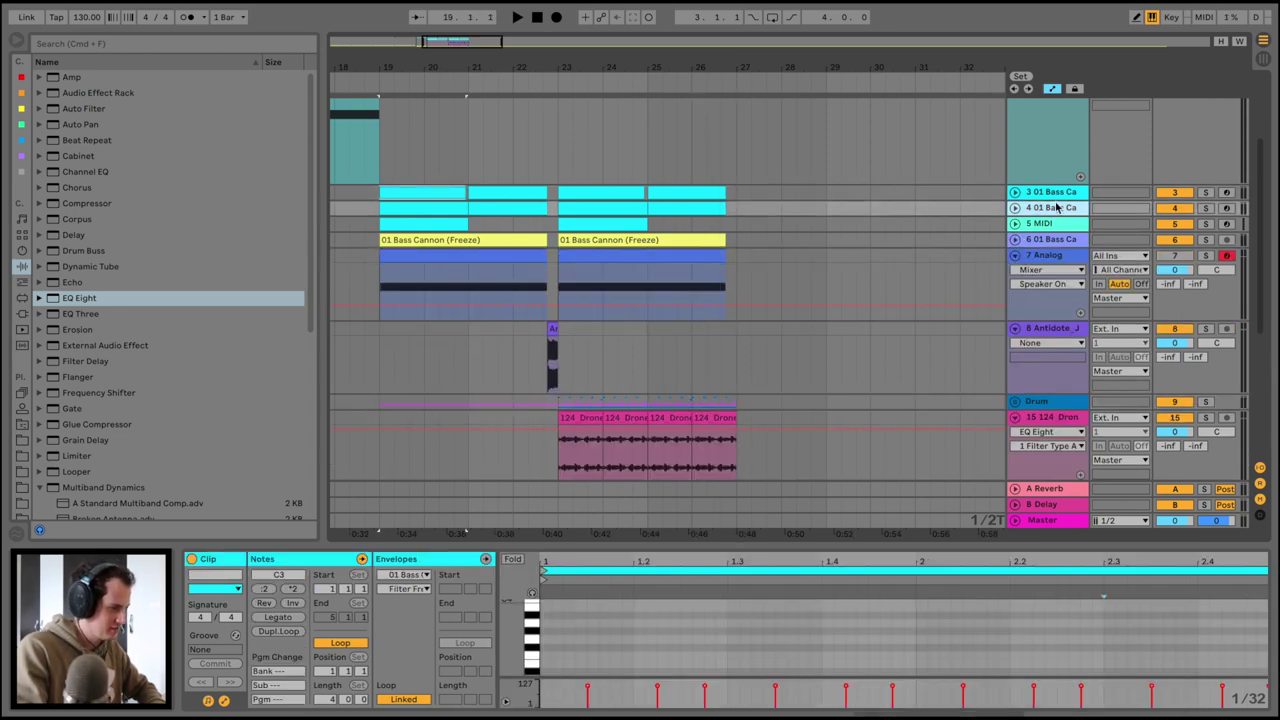
scroll(1060, 200, "up", 2)
key("ctrl+g")
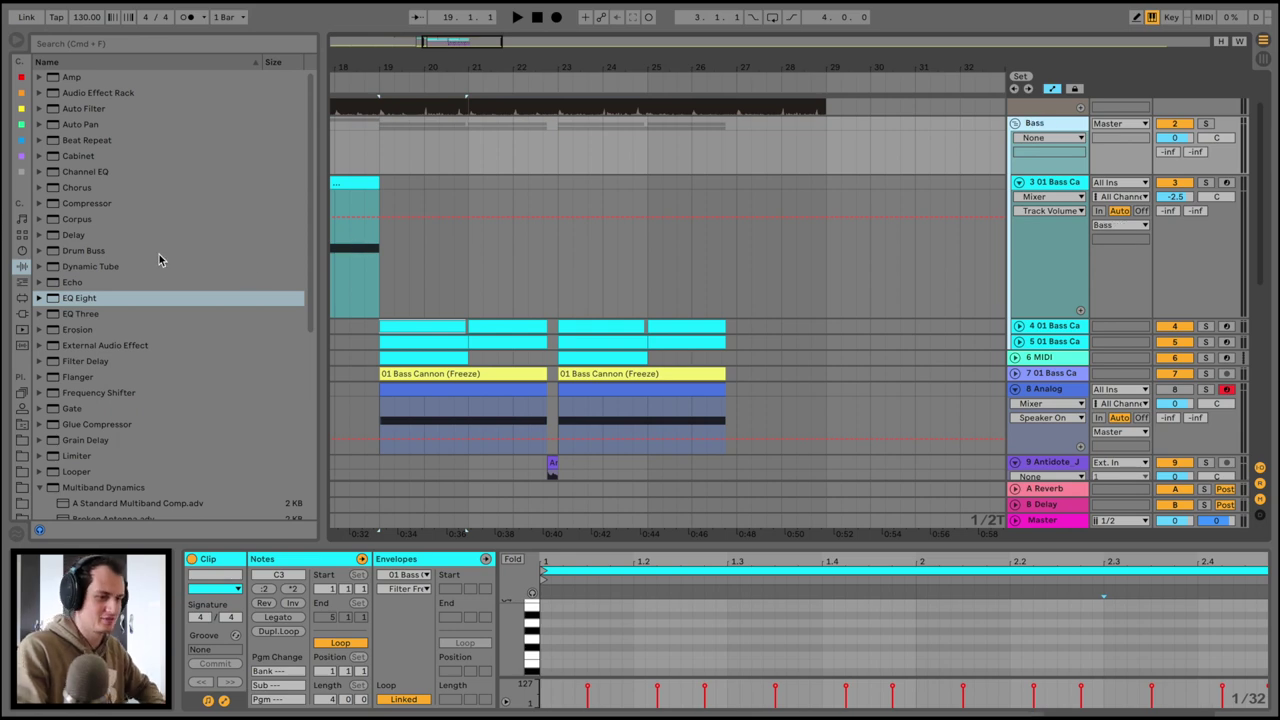
Add a Compressor to the Bass group and enable its sidechain with the 11-Antidote kick track as source
left_click_drag(87, 203, 285, 604)
left_click(214, 559)
left_click(228, 575)
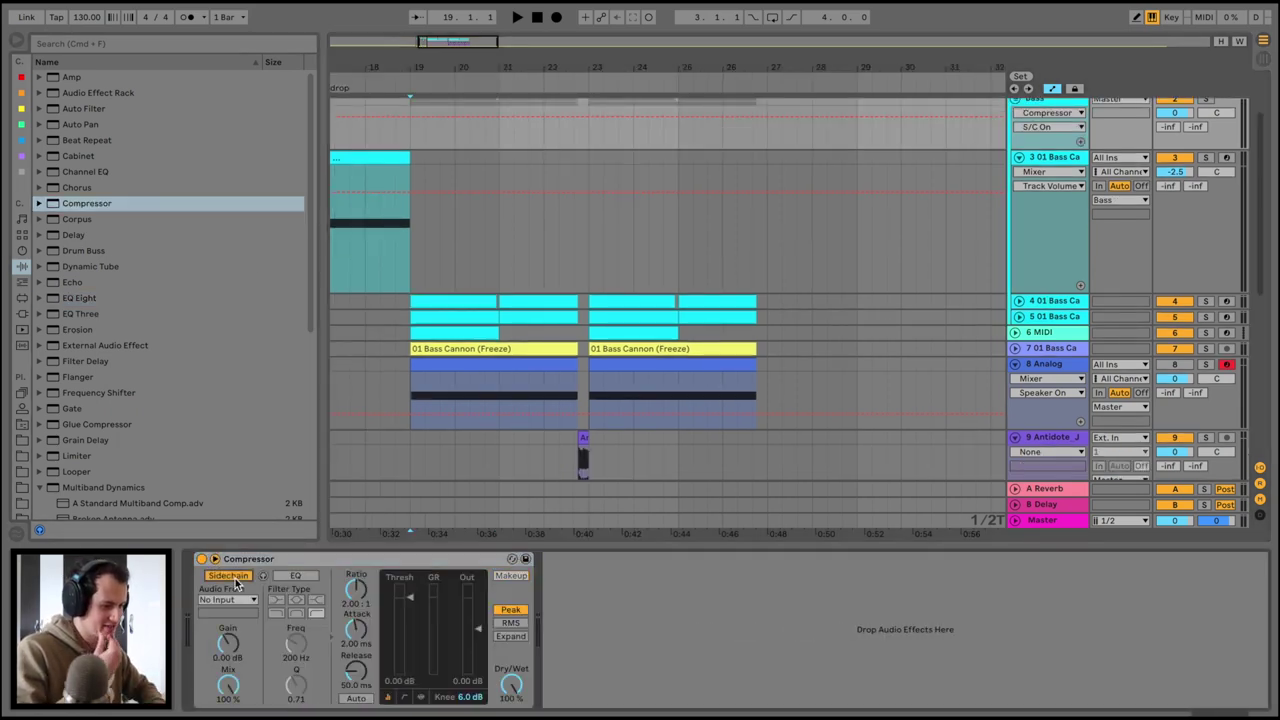
left_click(230, 599)
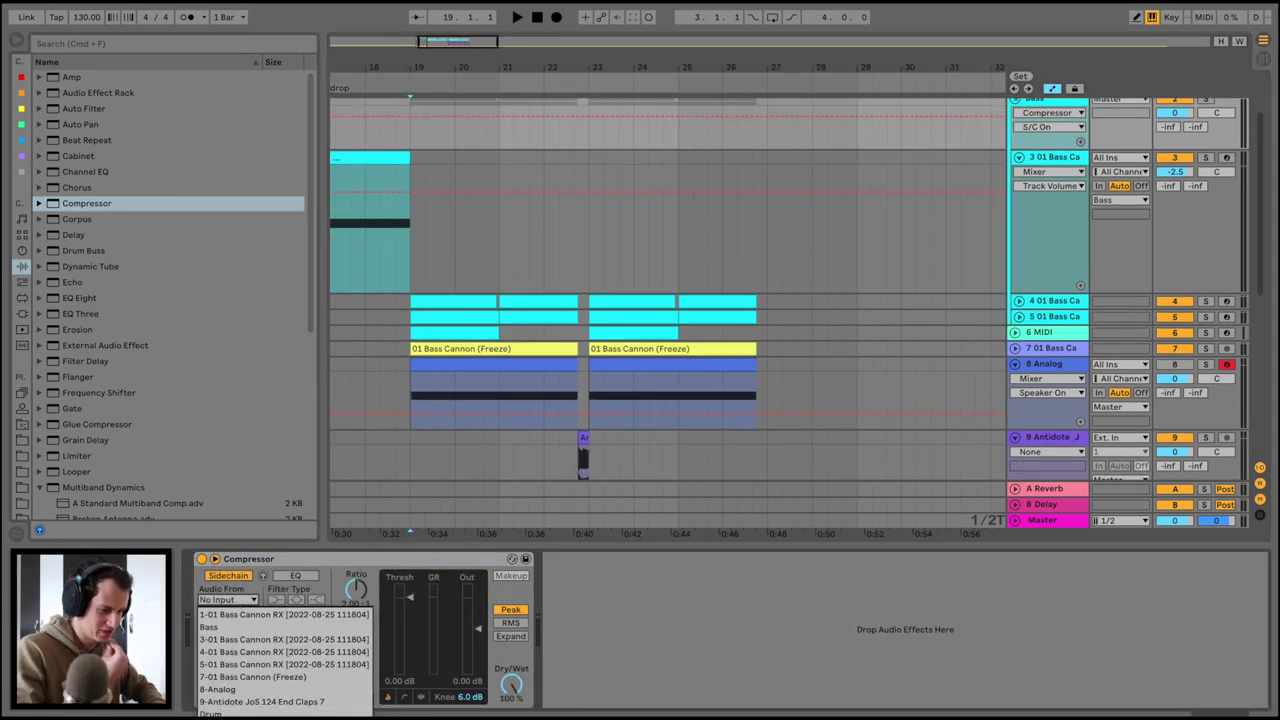
left_click(262, 718)
During playback, set the Bass Compressor to threshold -41.4 dB, ratio inf:1, attack 0.03 ms and release 19.8 ms
left_click_drag(410, 647, 410, 660)
key("space")
left_click_drag(356, 590, 356, 530)
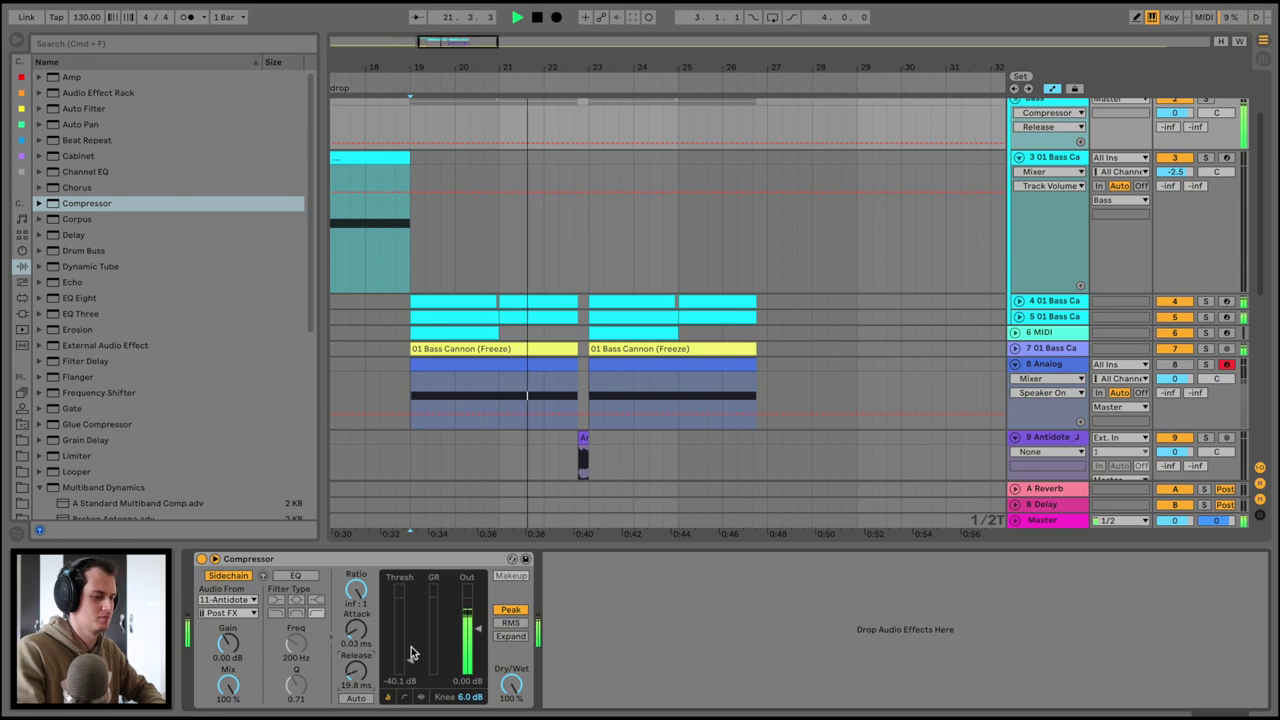
left_click_drag(410, 661, 410, 662)
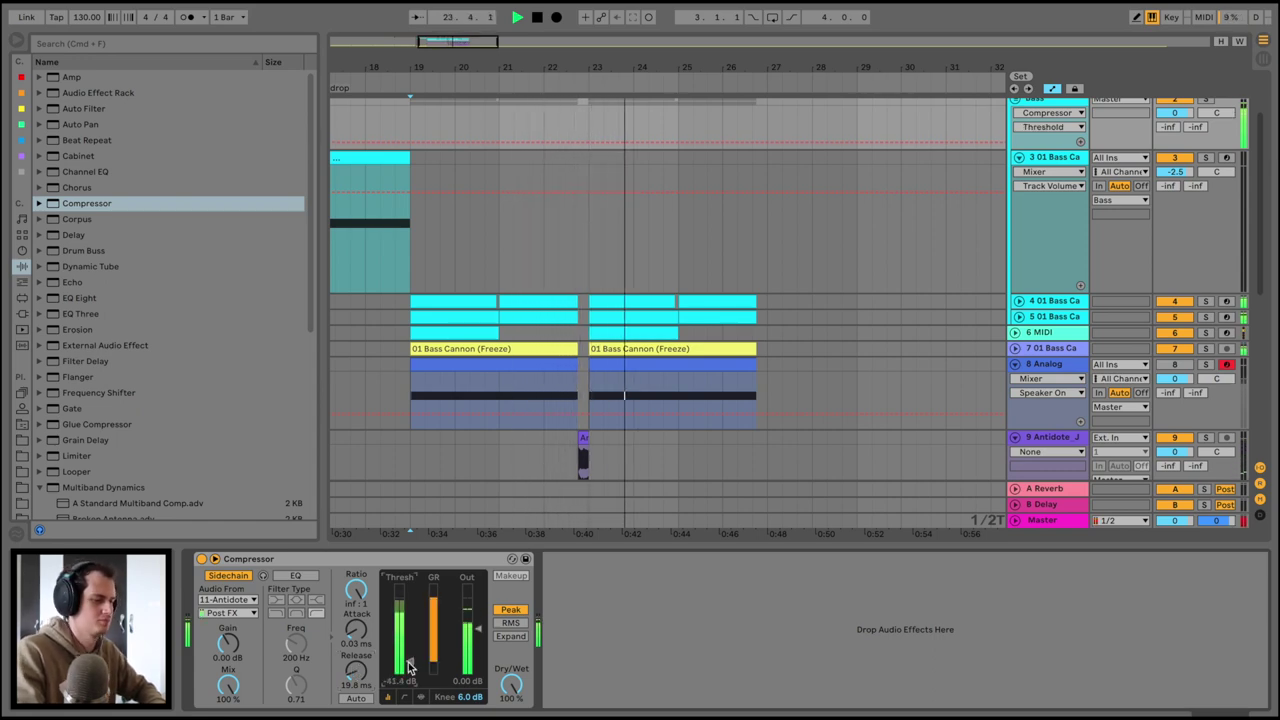
Transpose the four 124_Drone_Bass clips at bars 23 to 27 to 1 st and set their track volume to -11.5 dB
scroll(604, 369, "down", 5)
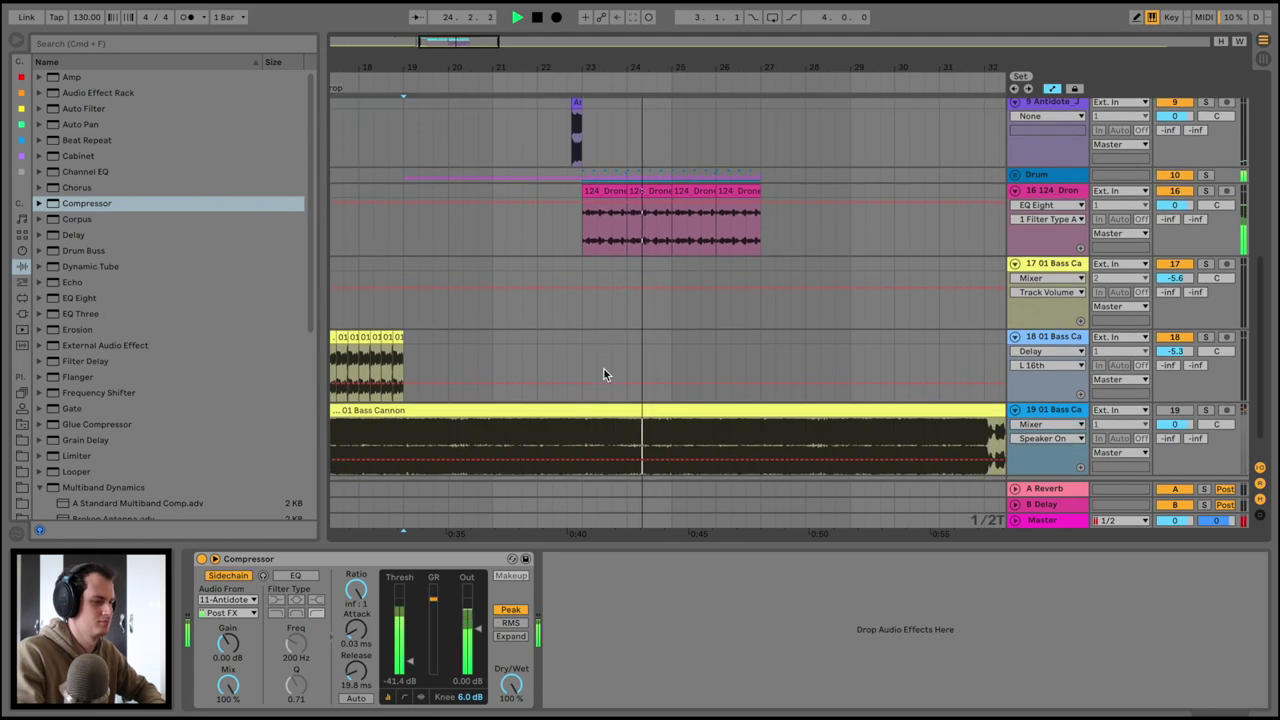
left_click(595, 190)
left_click(754, 191, "shift")
key("space")
left_click(272, 653)
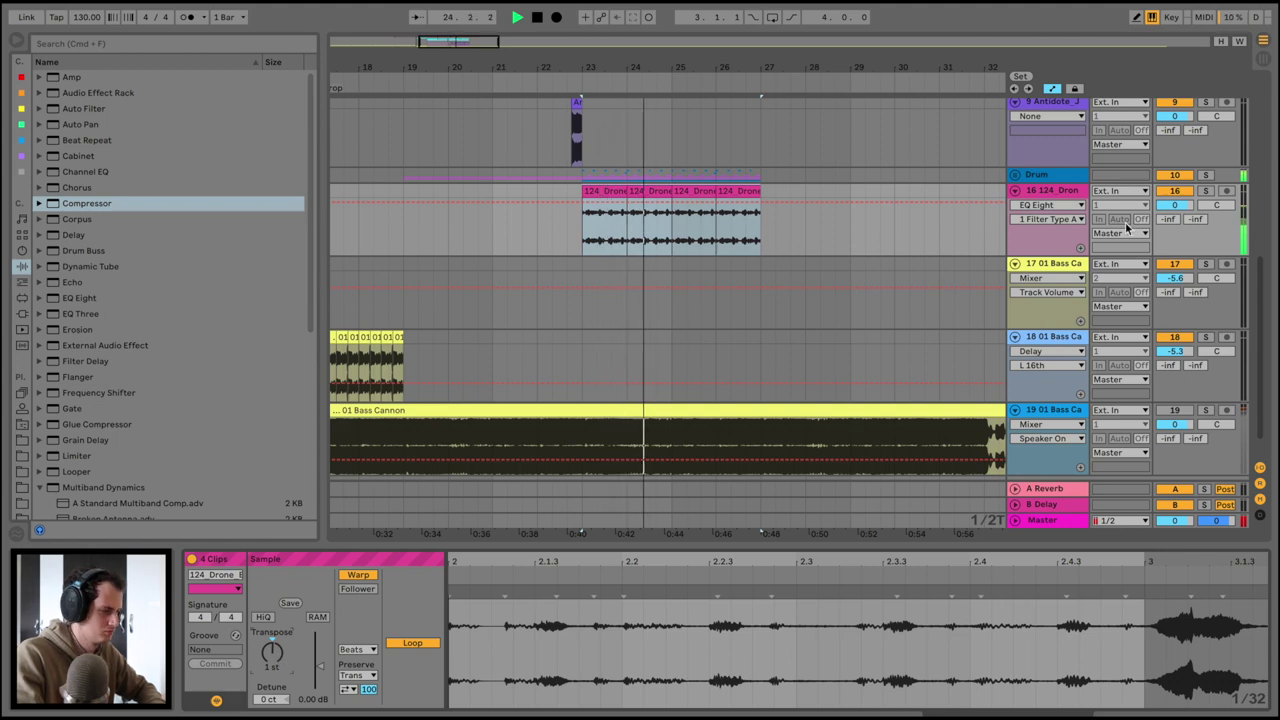
left_click_drag(1187, 205, 1187, 240)
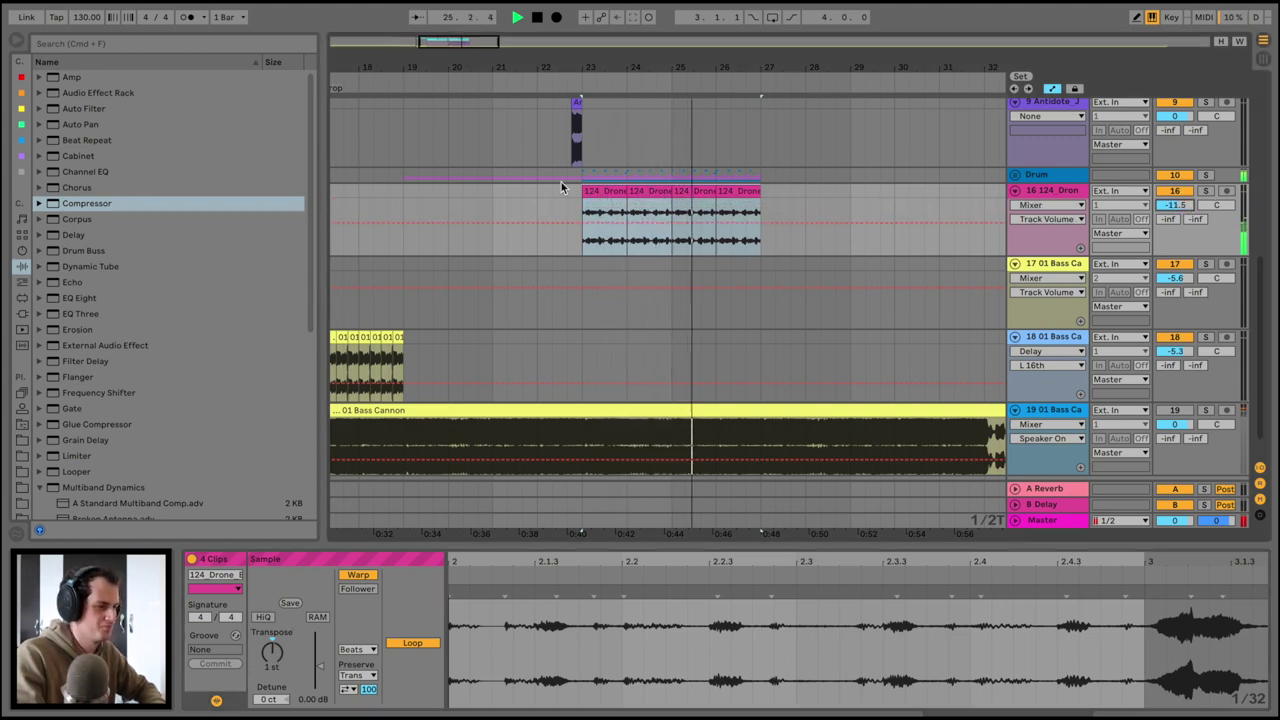
scroll(509, 181, "up", 1)
scroll(509, 183, "up", 2)
key("space")
Set up a MIDI track named SUB below the Bass group's tracks with copies of the bass clips at bars 23 to 27
left_click(402, 155)
scroll(402, 155, "up", 3)
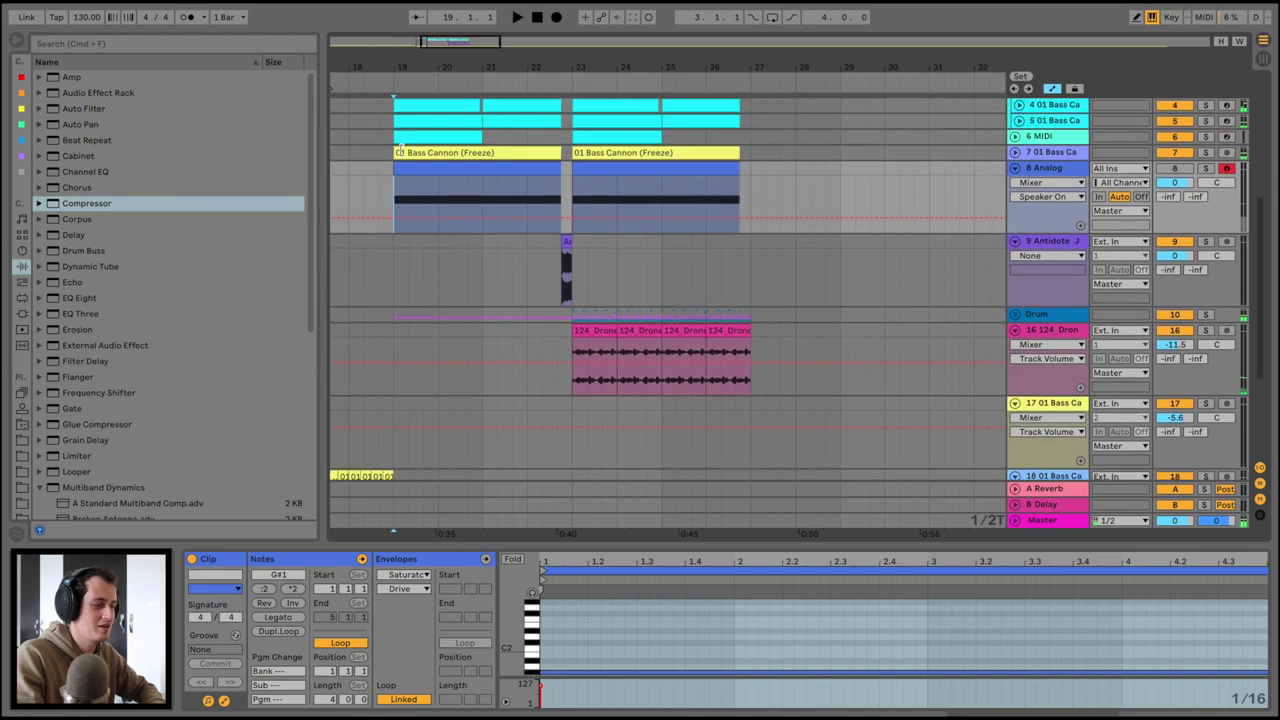
scroll(400, 155, "up", 1)
scroll(1020, 208, "up", 5)
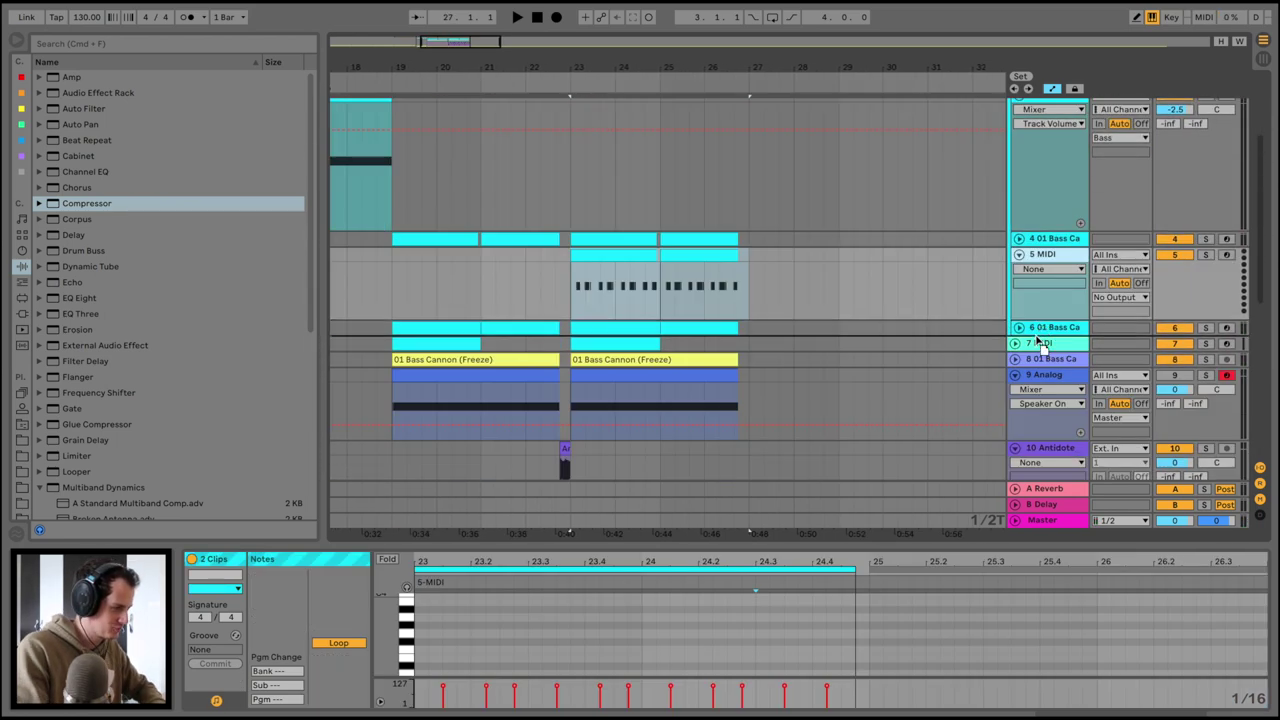
left_click_drag(1036, 343, 1062, 258)
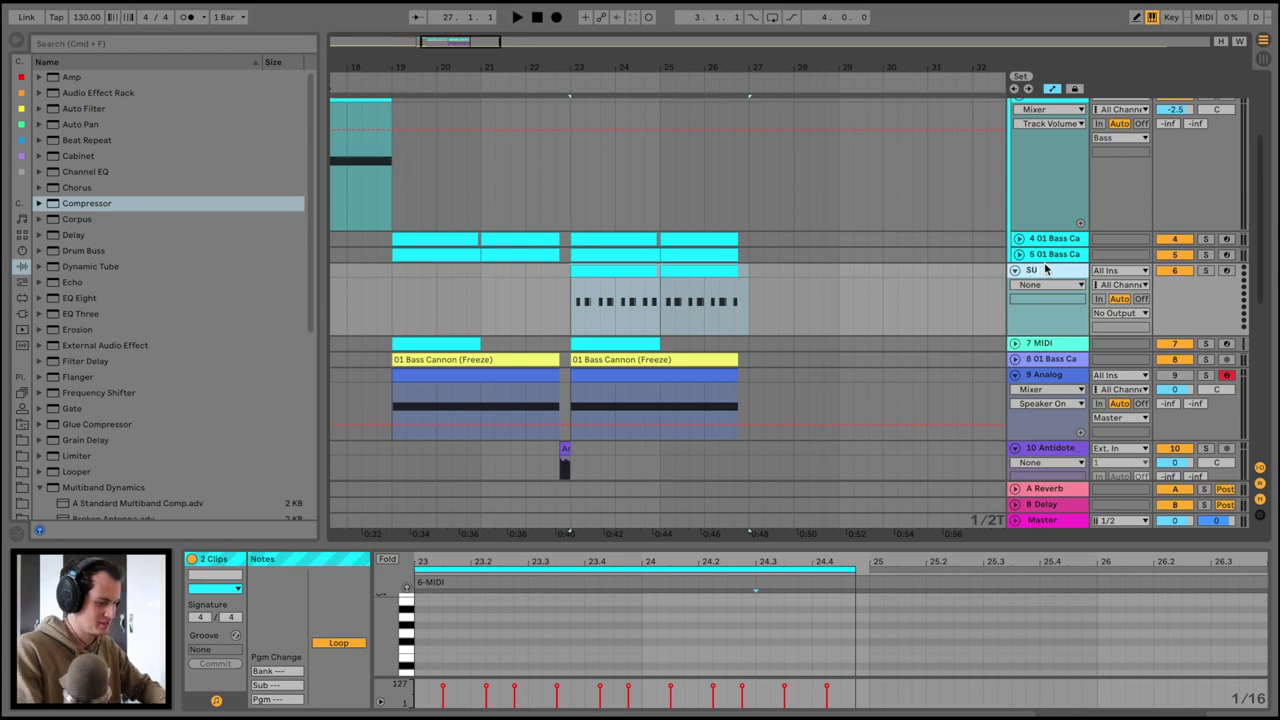
Load Operator onto the SUB track and arm the track
left_click(23, 254)
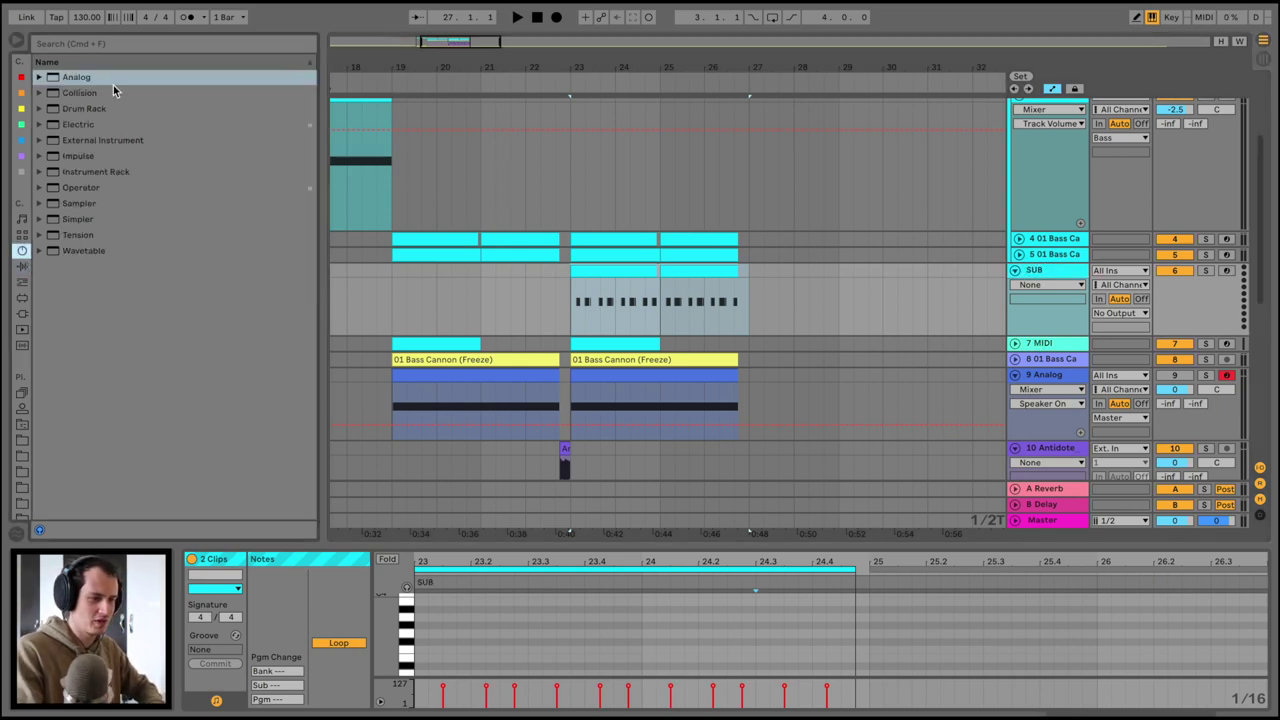
left_click(71, 189)
left_click_drag(576, 305, 578, 306)
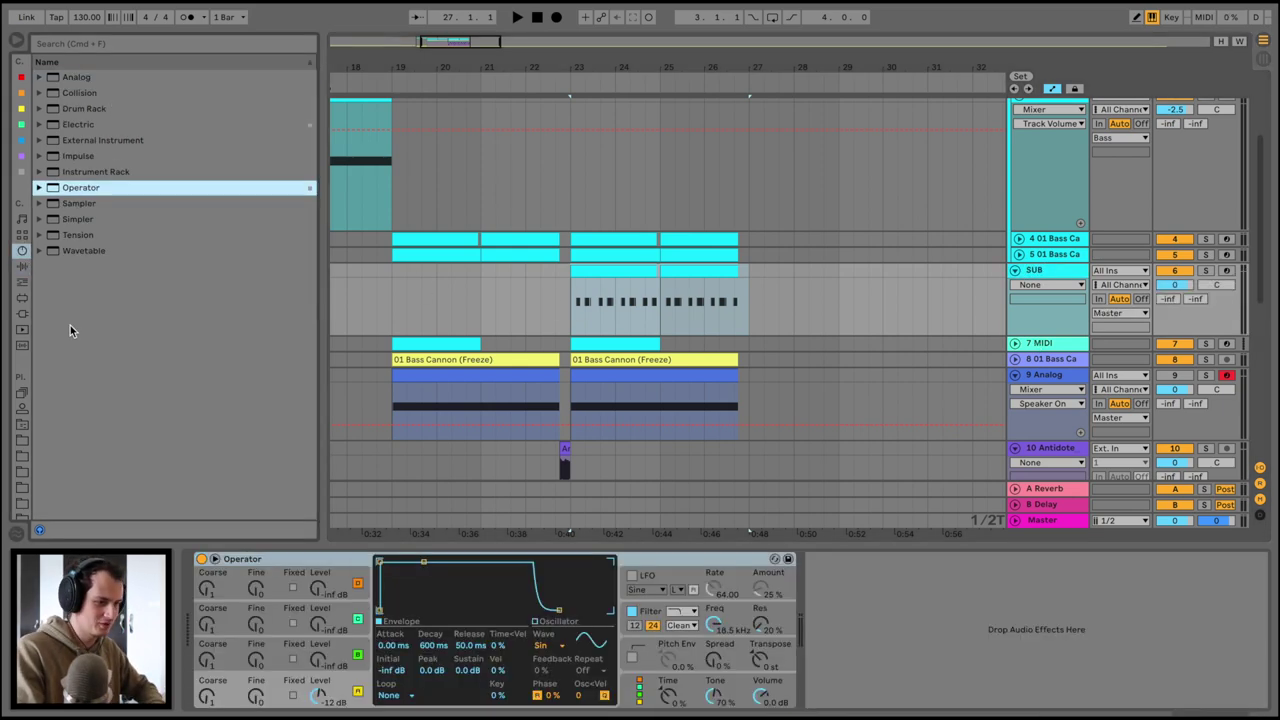
left_click(1225, 271)
Add an Overdrive effect after Operator on the SUB track
left_click(25, 267)
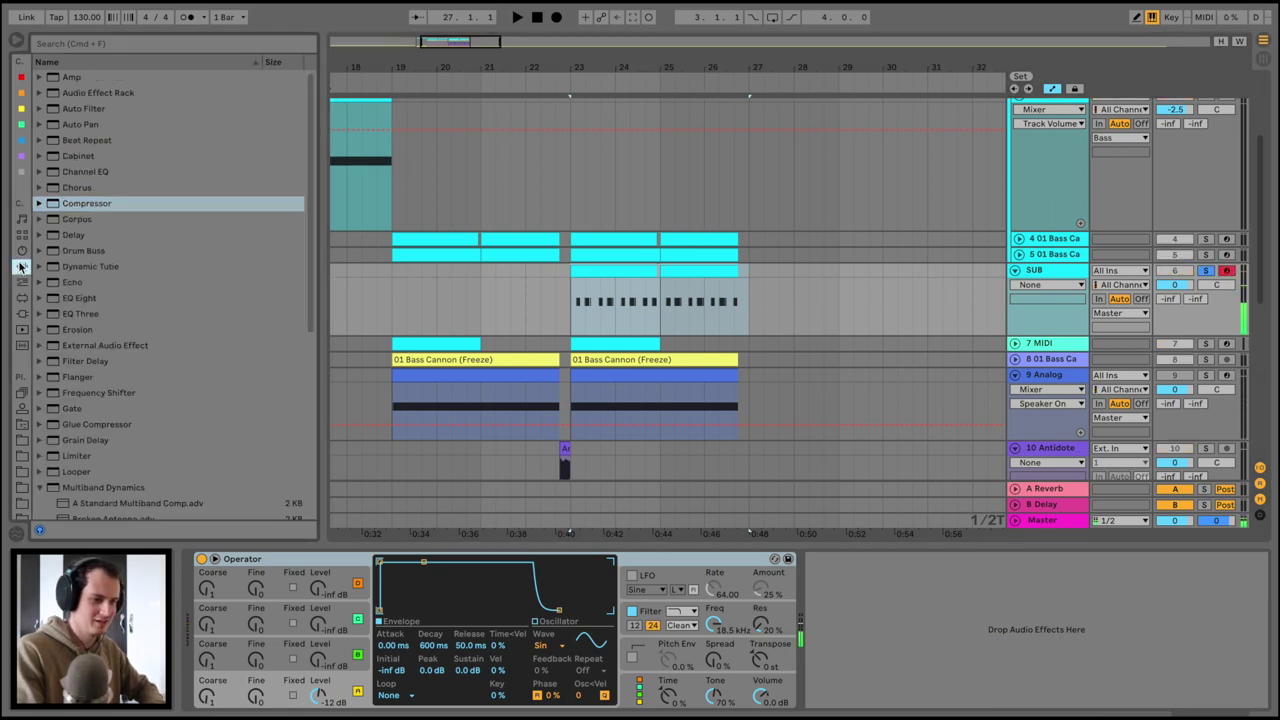
left_click(20, 251)
left_click(21, 267)
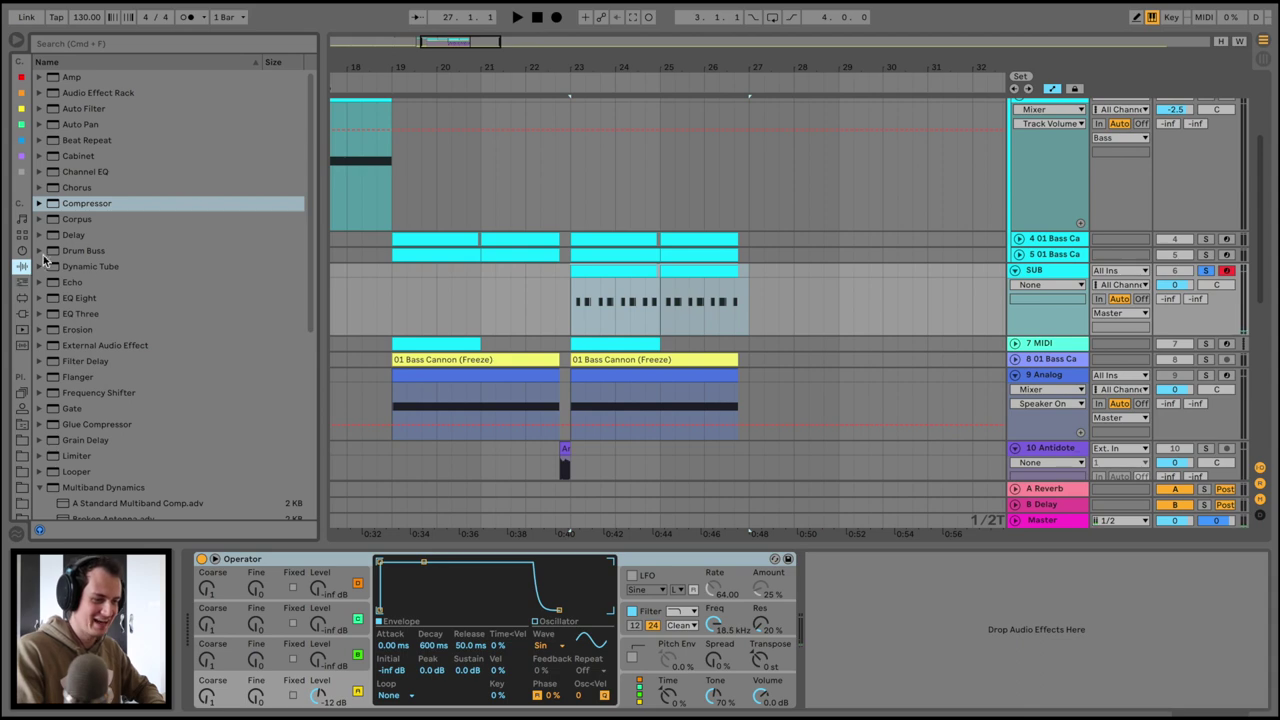
scroll(125, 276, "down", 5)
left_click_drag(69, 442, 815, 614)
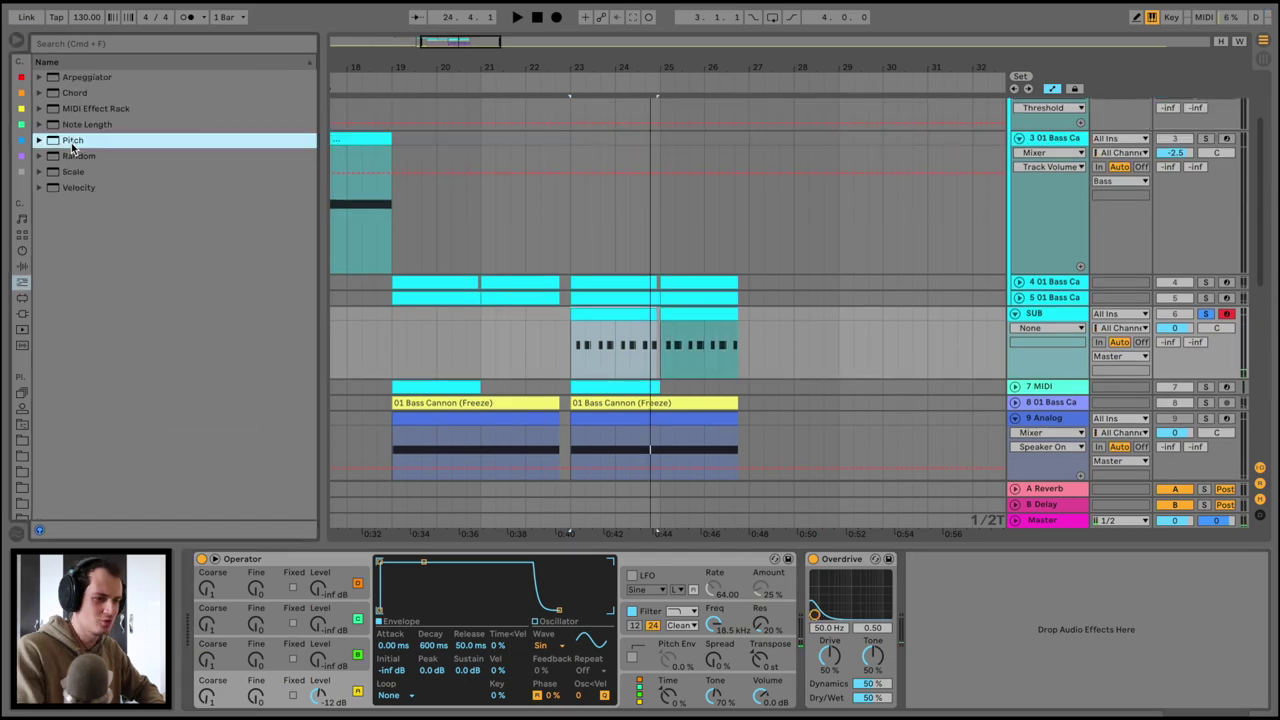
Add a Pitch MIDI effect before Operator on the SUB track, set it to -12 st and start playback
double_click(72, 141)
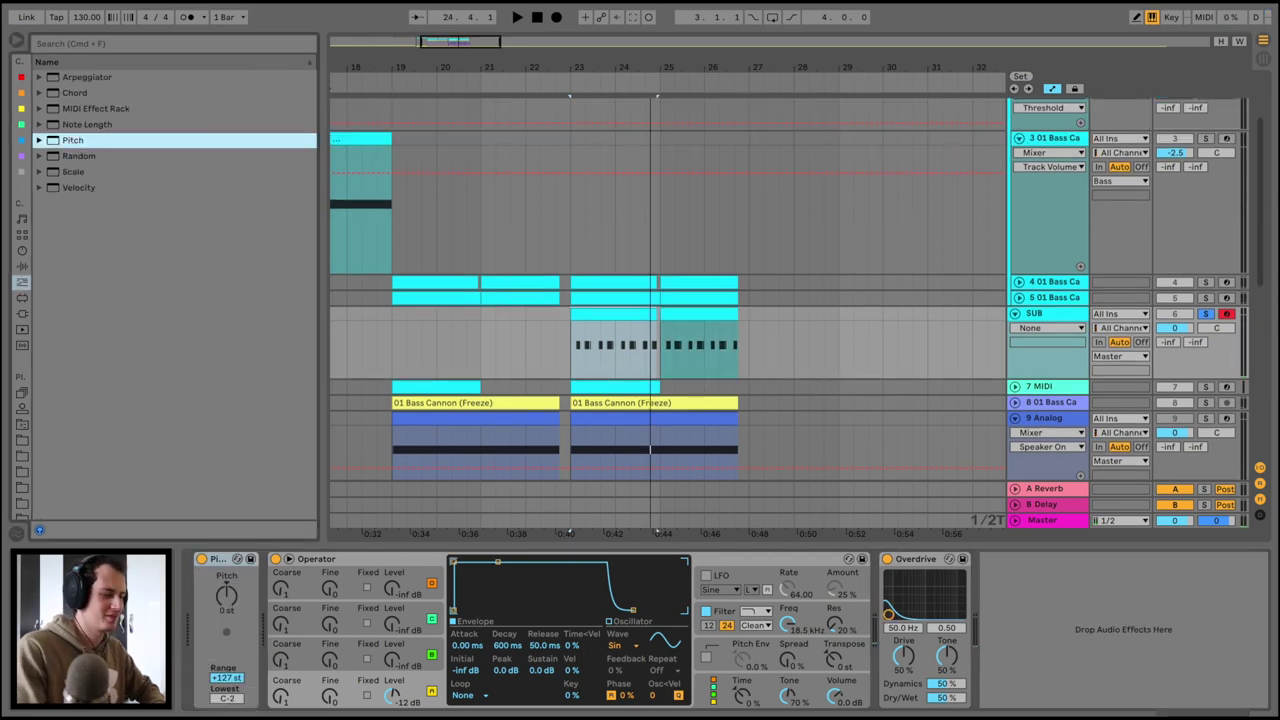
left_click(228, 598)
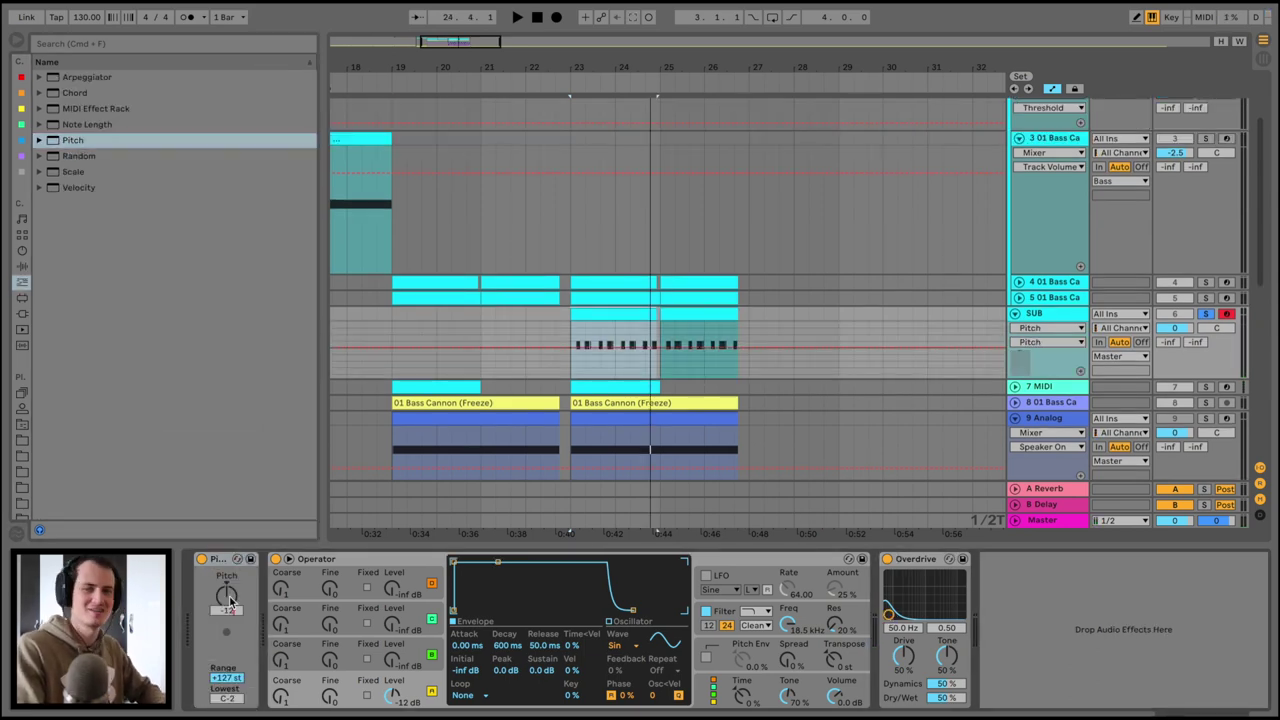
key("space")
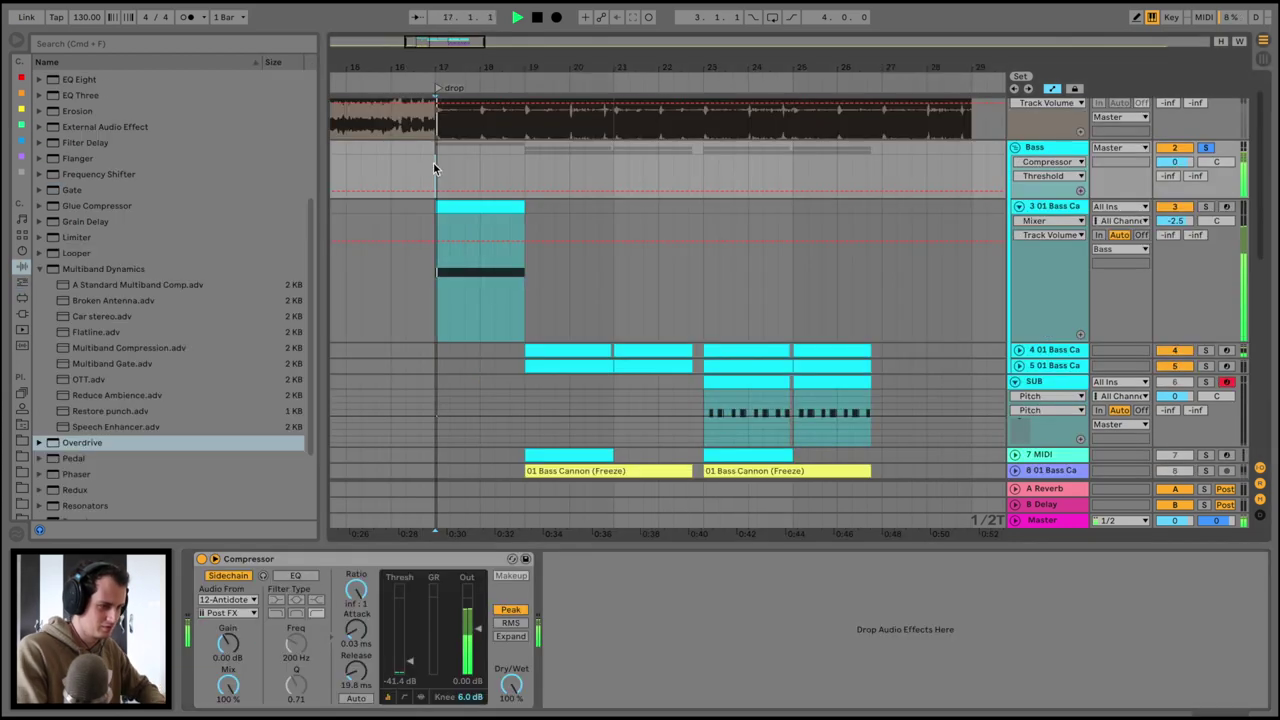
Add EQ Eight before the Compressor on the Bass group and cut the lows with band 1 at 108 Hz
mouse_move(76, 249)
left_mouse_down()
mouse_move(253, 592)
mouse_move(233, 609)
mouse_move(335, 633)
left_mouse_up()
left_click(256, 687)
left_click(258, 700)
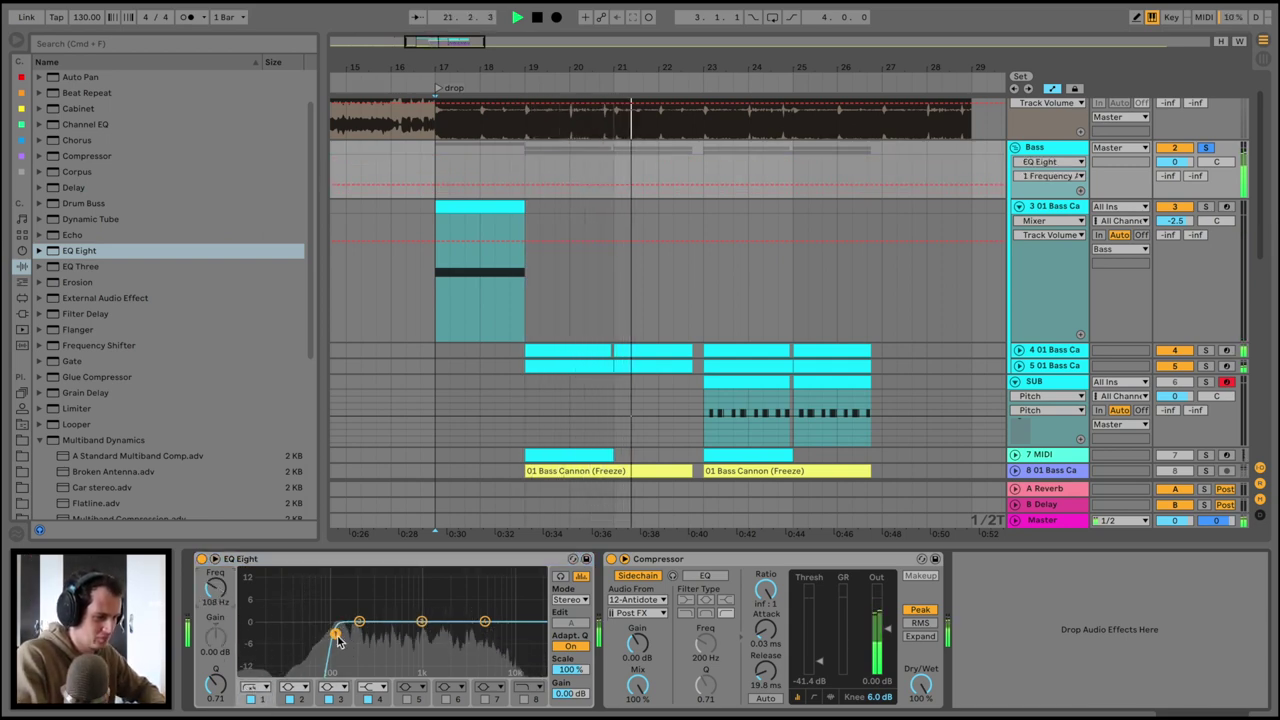
Automate the Bass group's EQ Eight low-cut frequency to stay at its minimum until bar 19 and jump to 108 Hz there
left_click(527, 186)
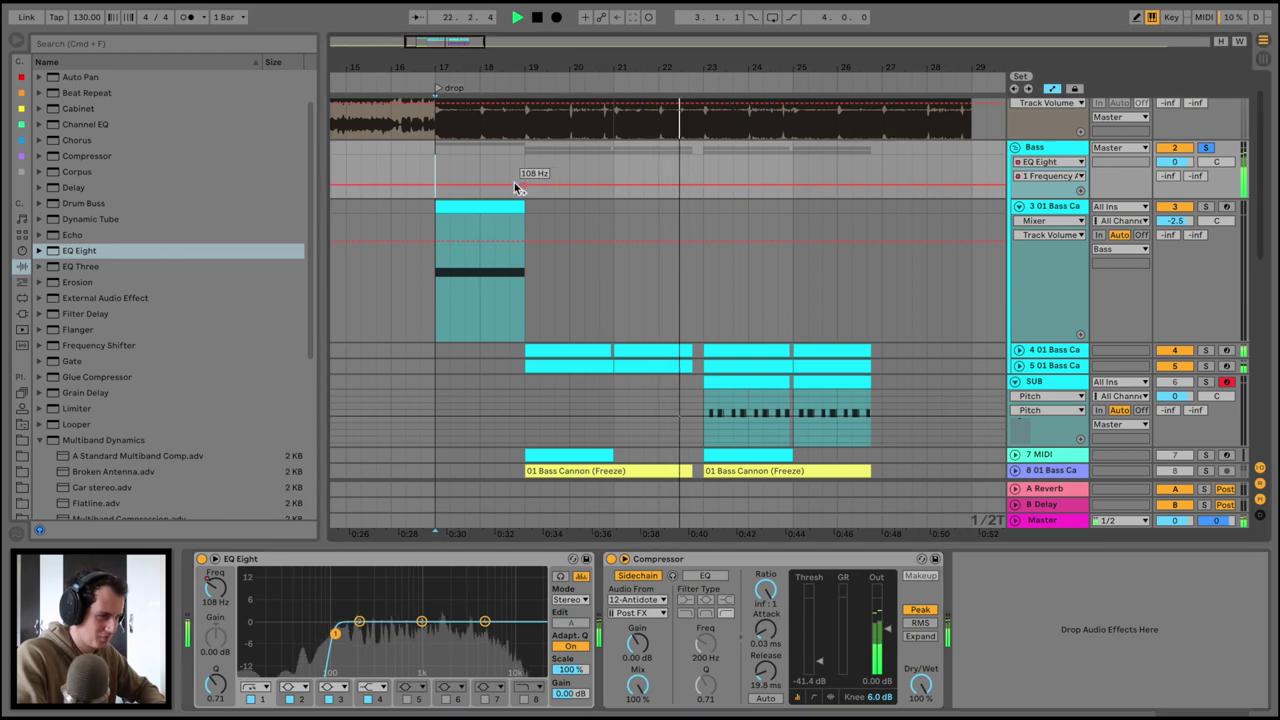
left_click_drag(517, 186, 525, 200)
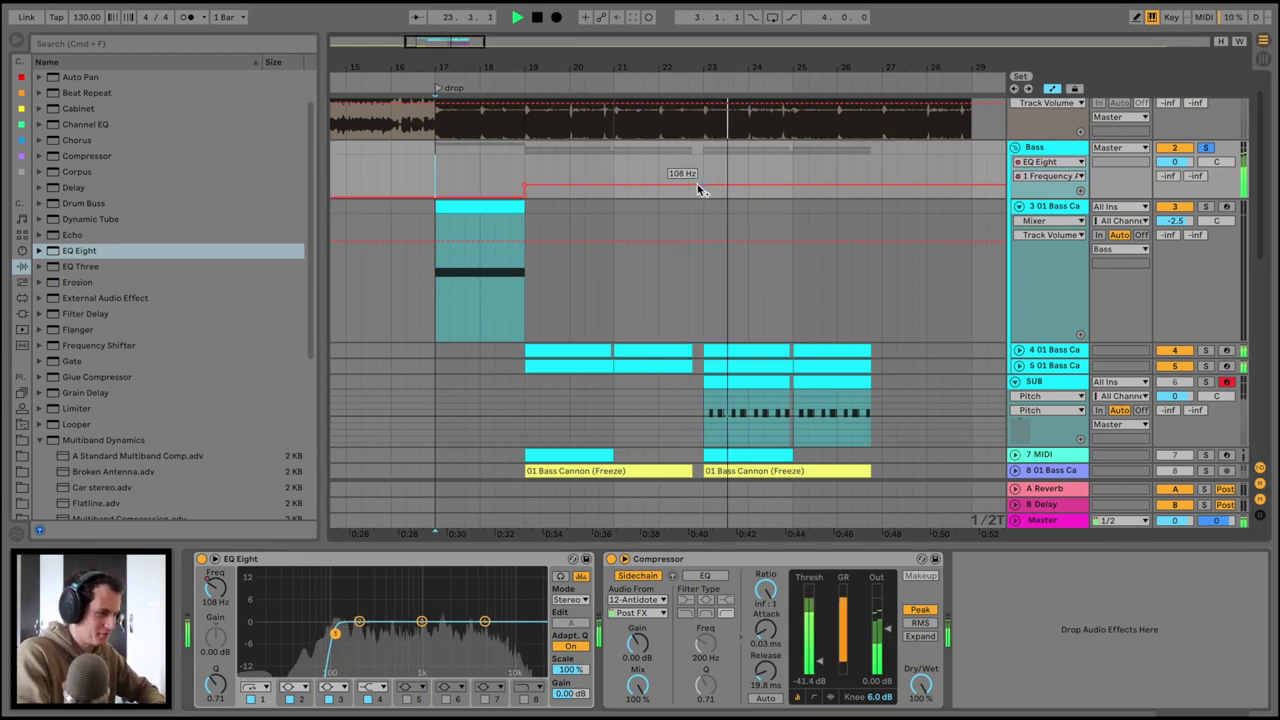
Restart playback from the drop at bar 17 and solo the SUB track together with the Bass group
scroll(661, 274, "down", 1)
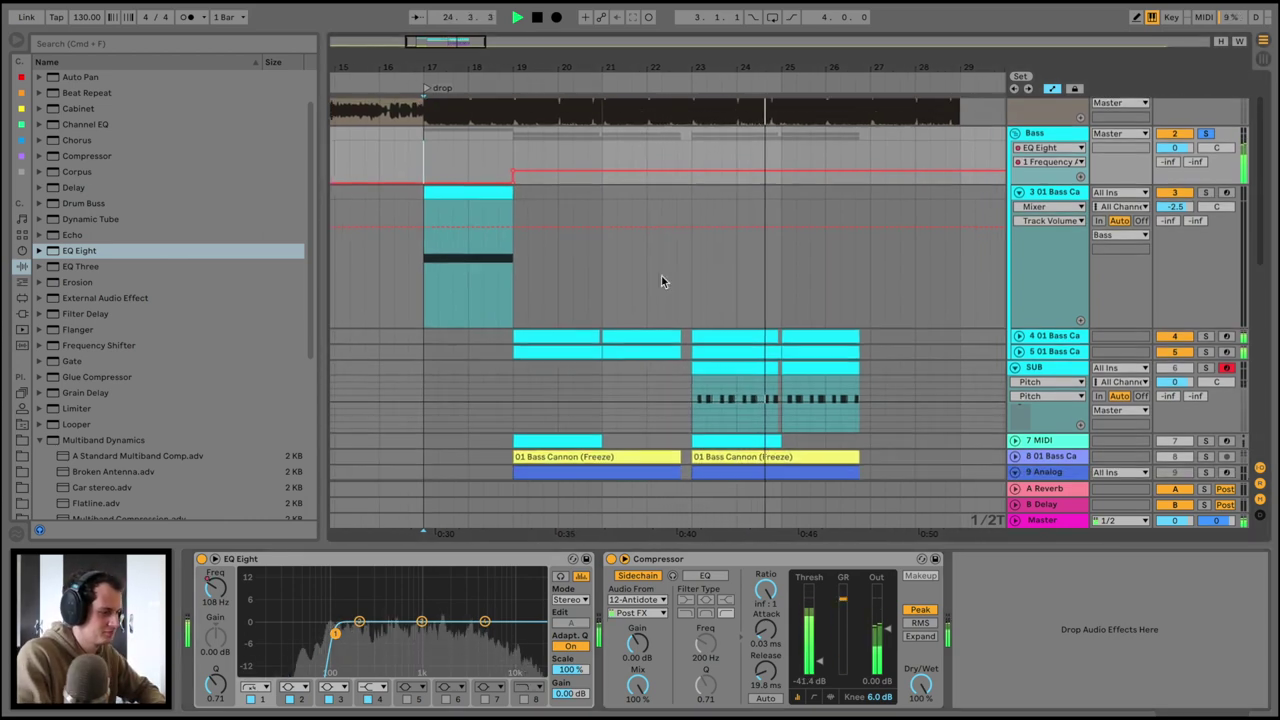
key("space")
key("space")
left_click(1204, 361, "super")
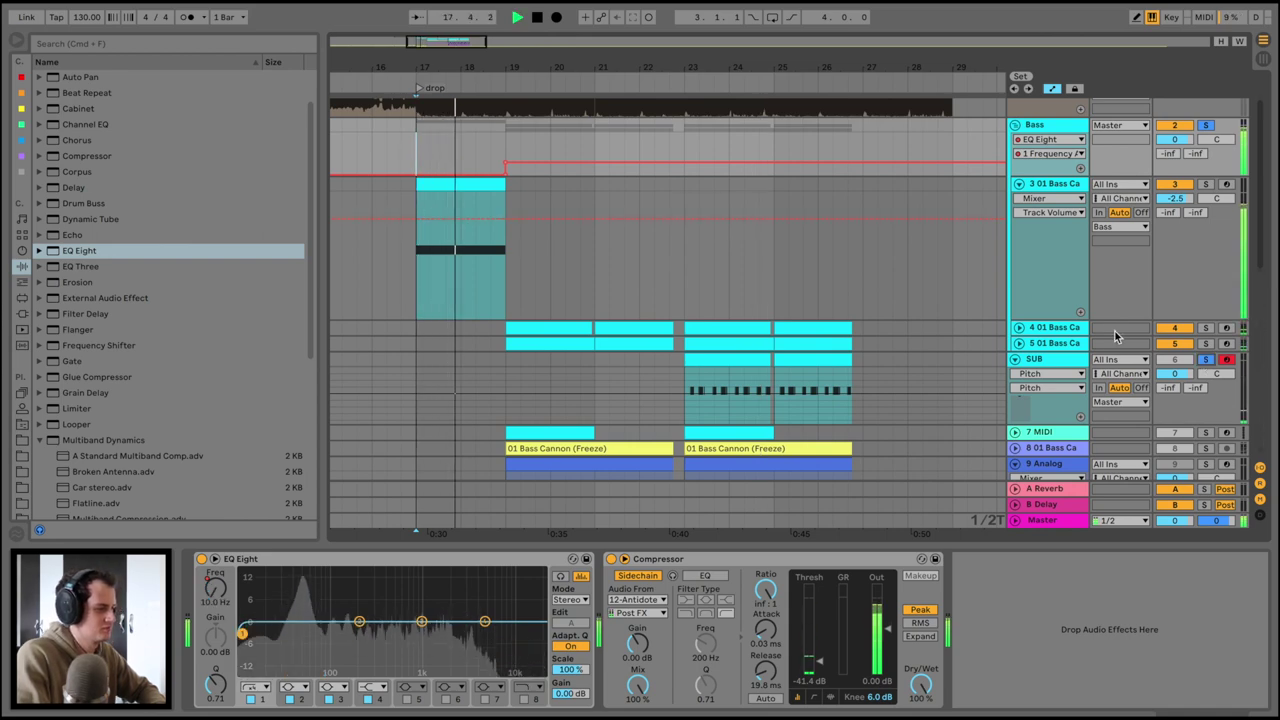
Group the SUB track with the existing Bass group, name the new outer group Bass and solo it
left_click(1050, 359)
left_click(1064, 127, "shift")
key("super+g")
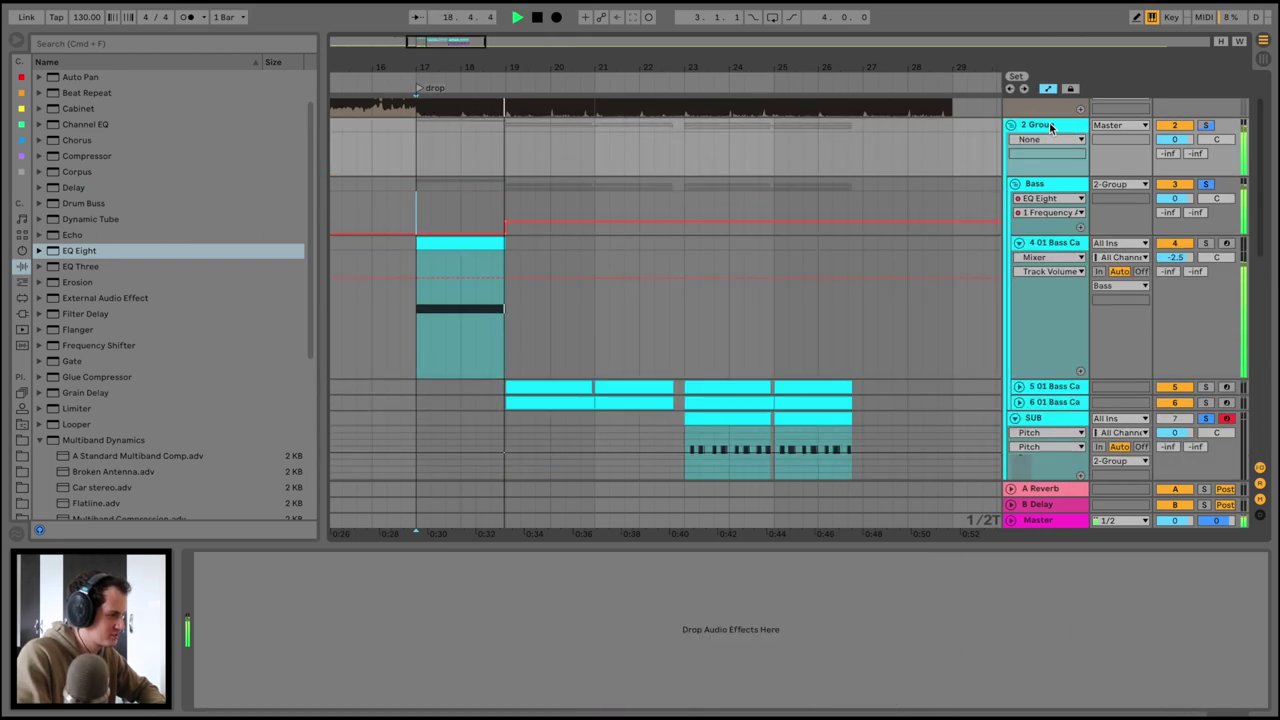
key("super+r")
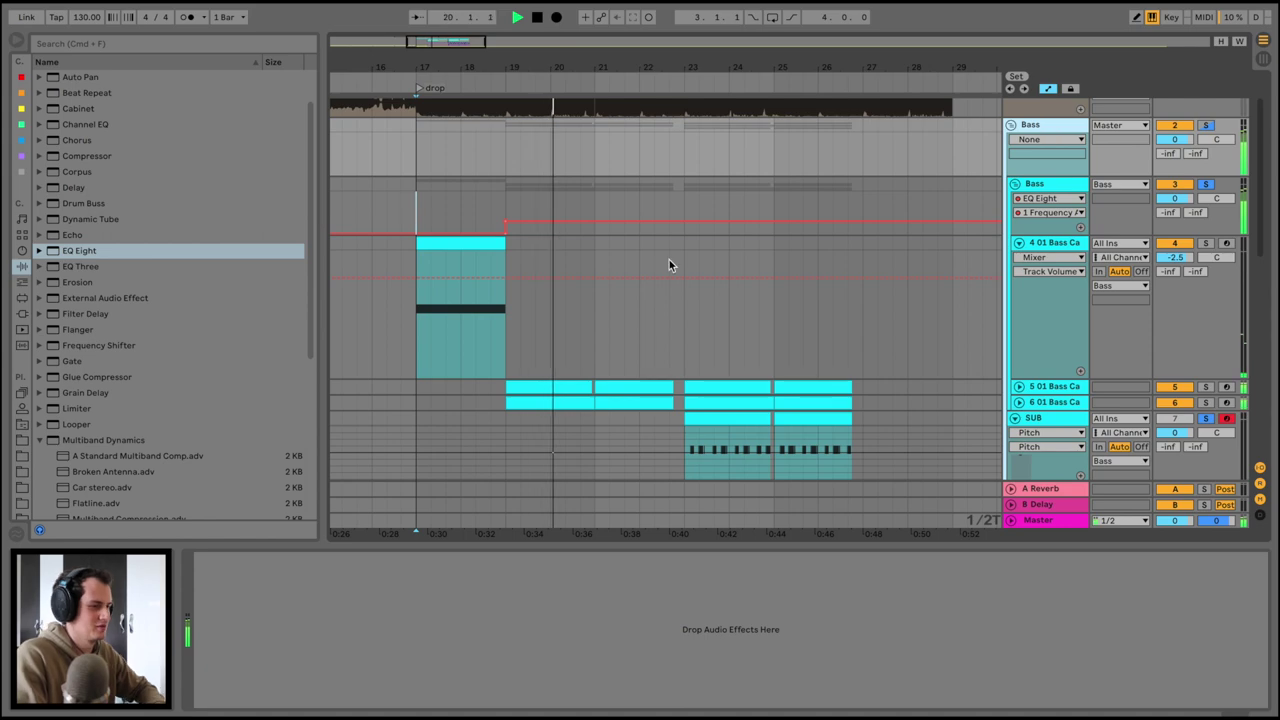
left_click(1204, 127)
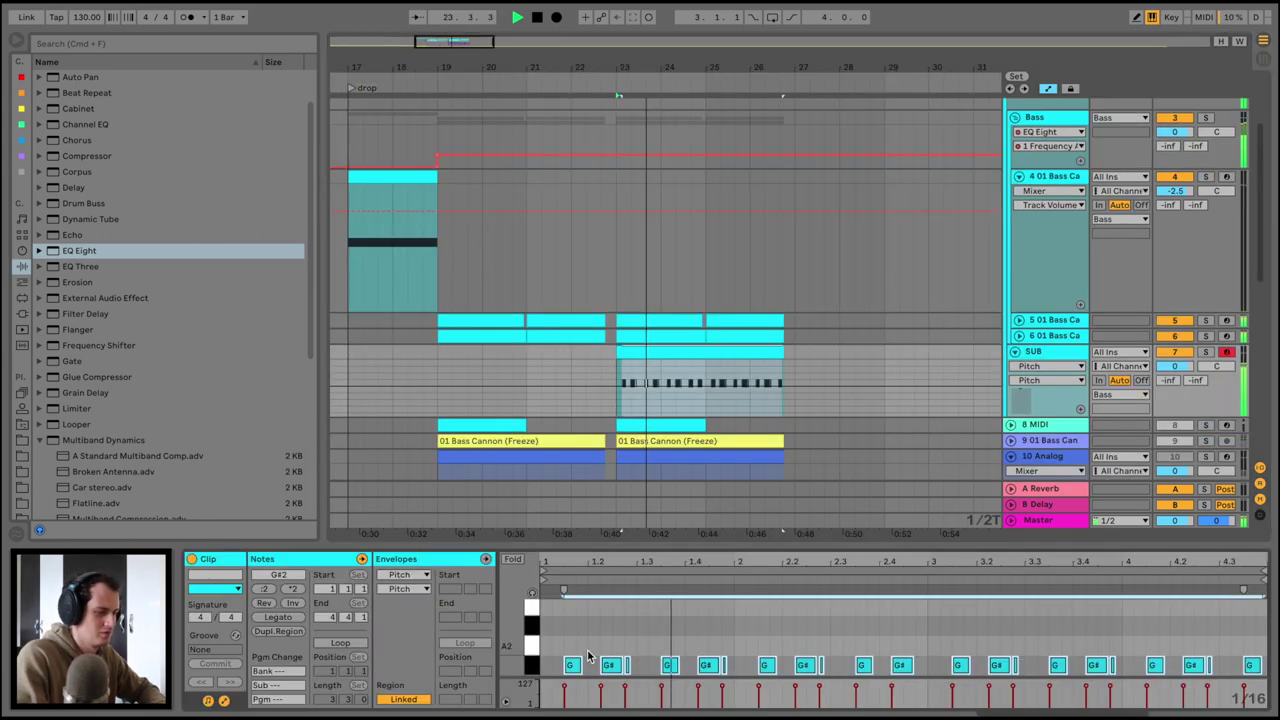
Lengthen the oscillator A envelope release in the SUB track's Operator to 487 ms during playback
left_click(1030, 352)
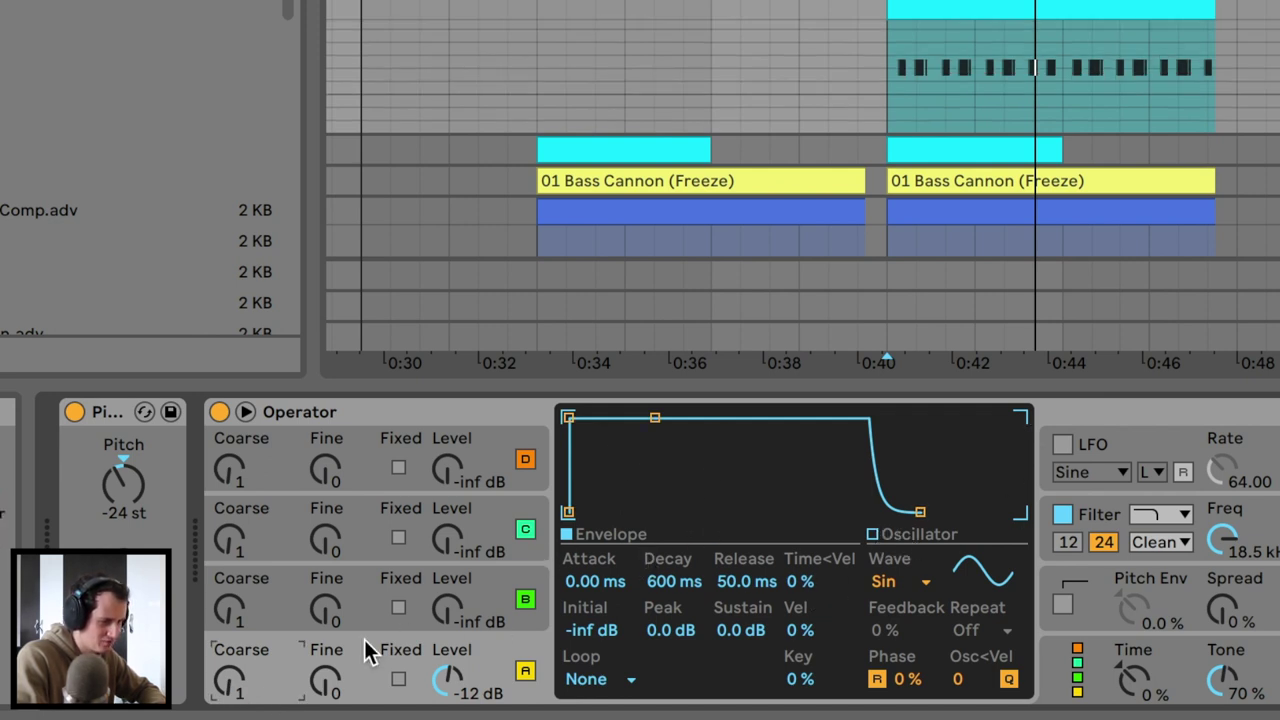
key("space")
left_click_drag(745, 582, 745, 533)
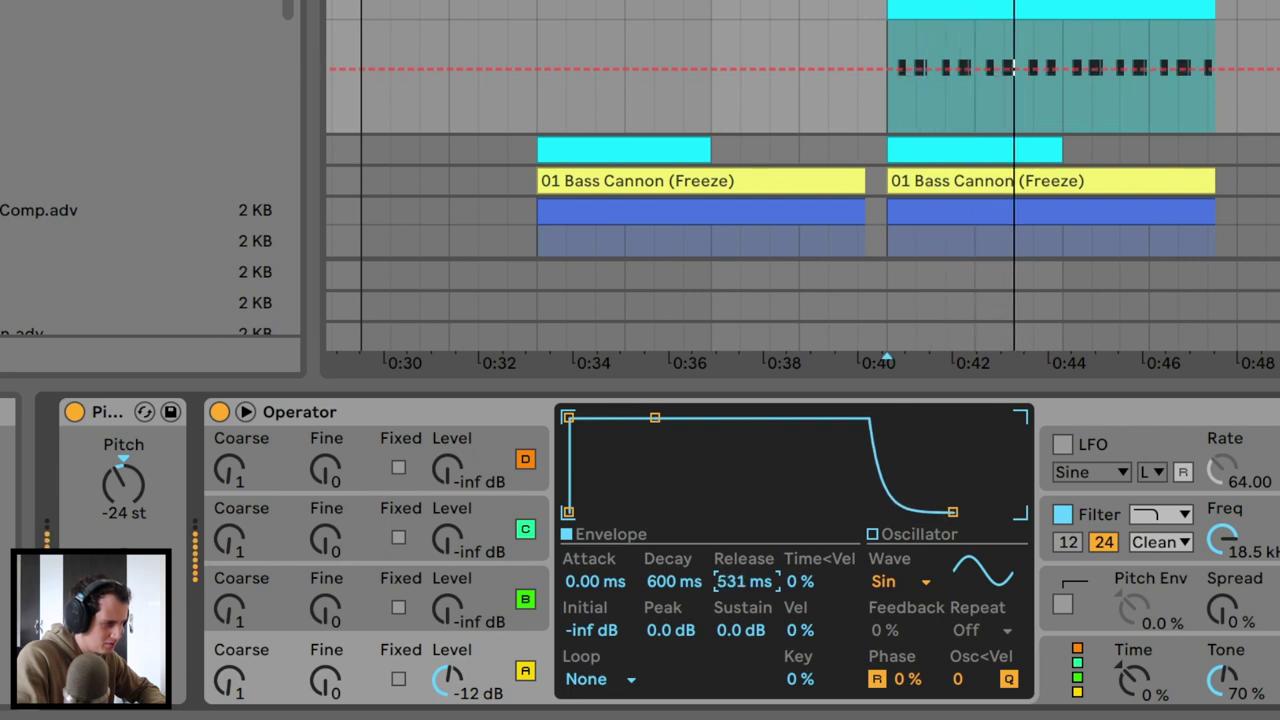
left_click_drag(952, 512, 946, 312)
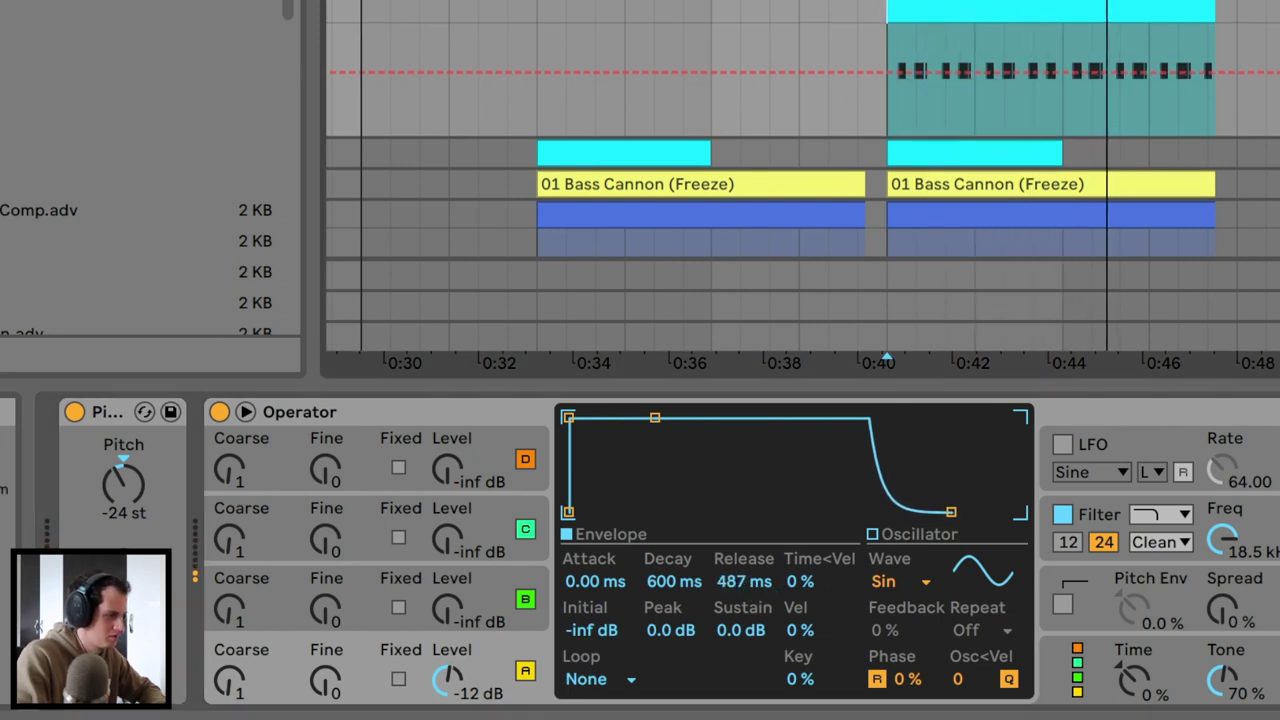
Play from bar 17 and load the iZotope Trash 2 plug-in onto the outer Bass group
scroll(1060, 165, "up", 3)
left_click(1050, 110)
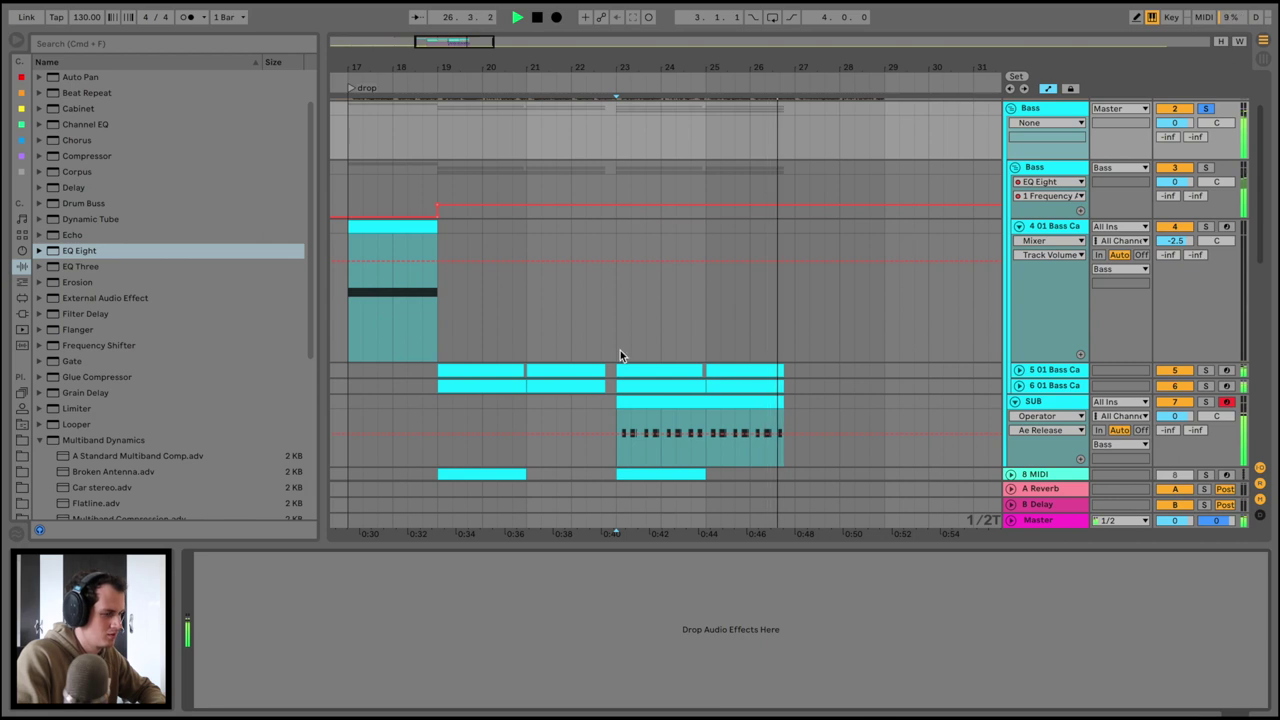
left_click(351, 157)
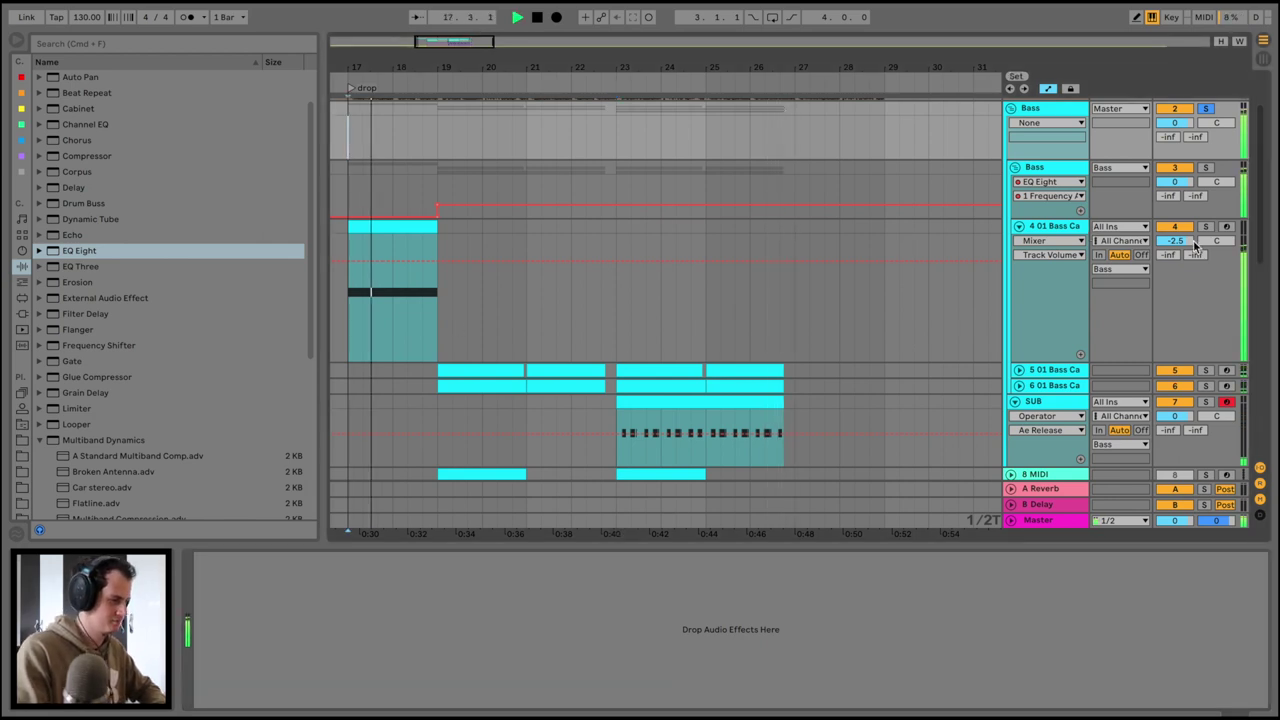
left_click(22, 314)
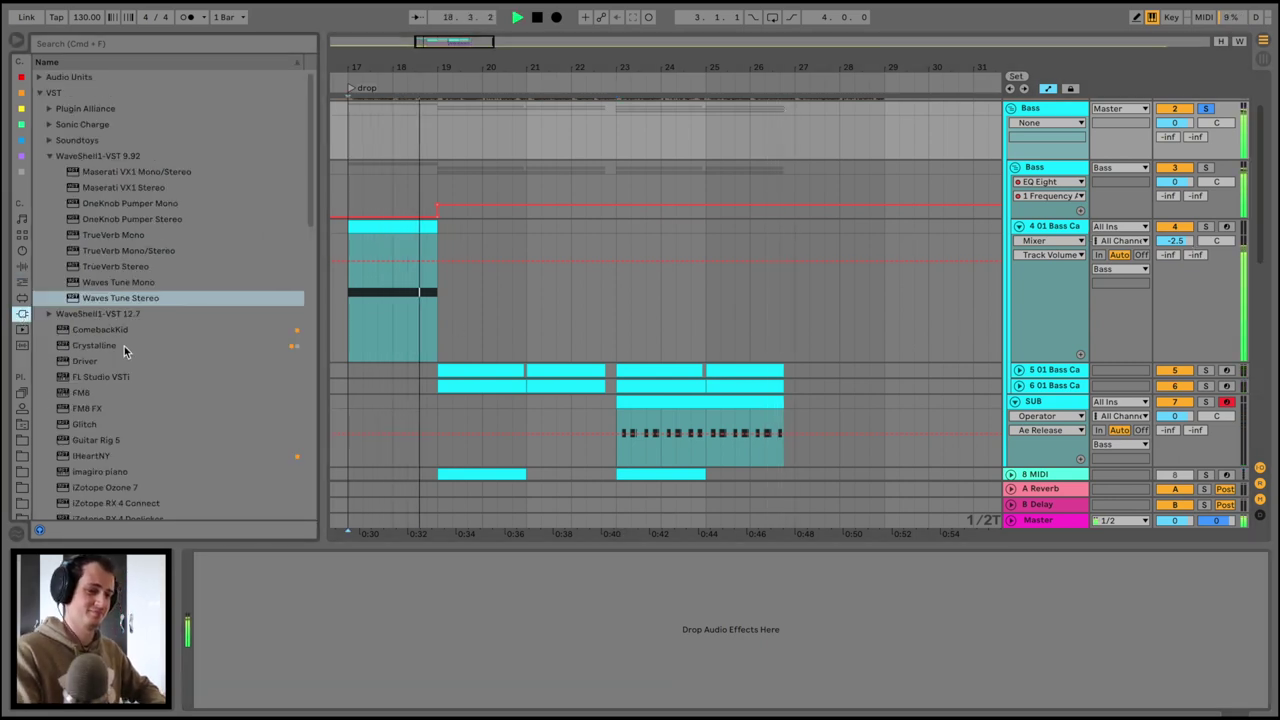
scroll(124, 346, "down", 10)
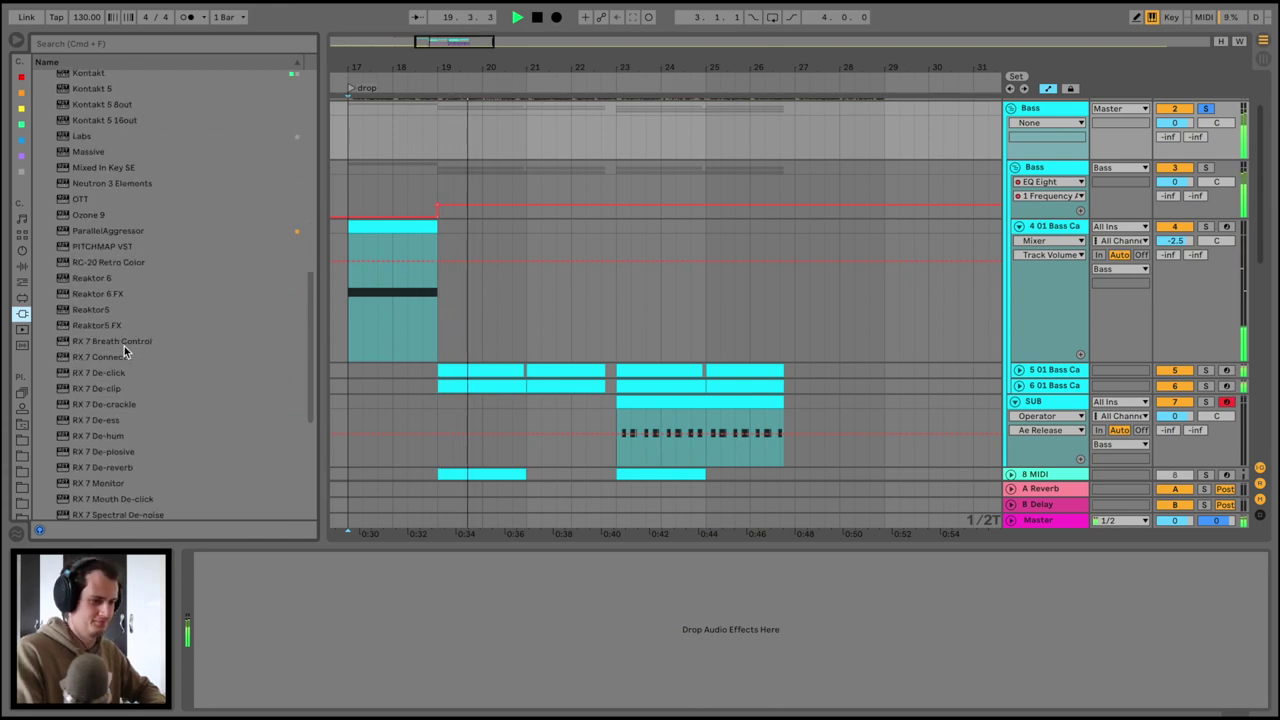
scroll(124, 346, "down", 5)
scroll(126, 346, "up", 6)
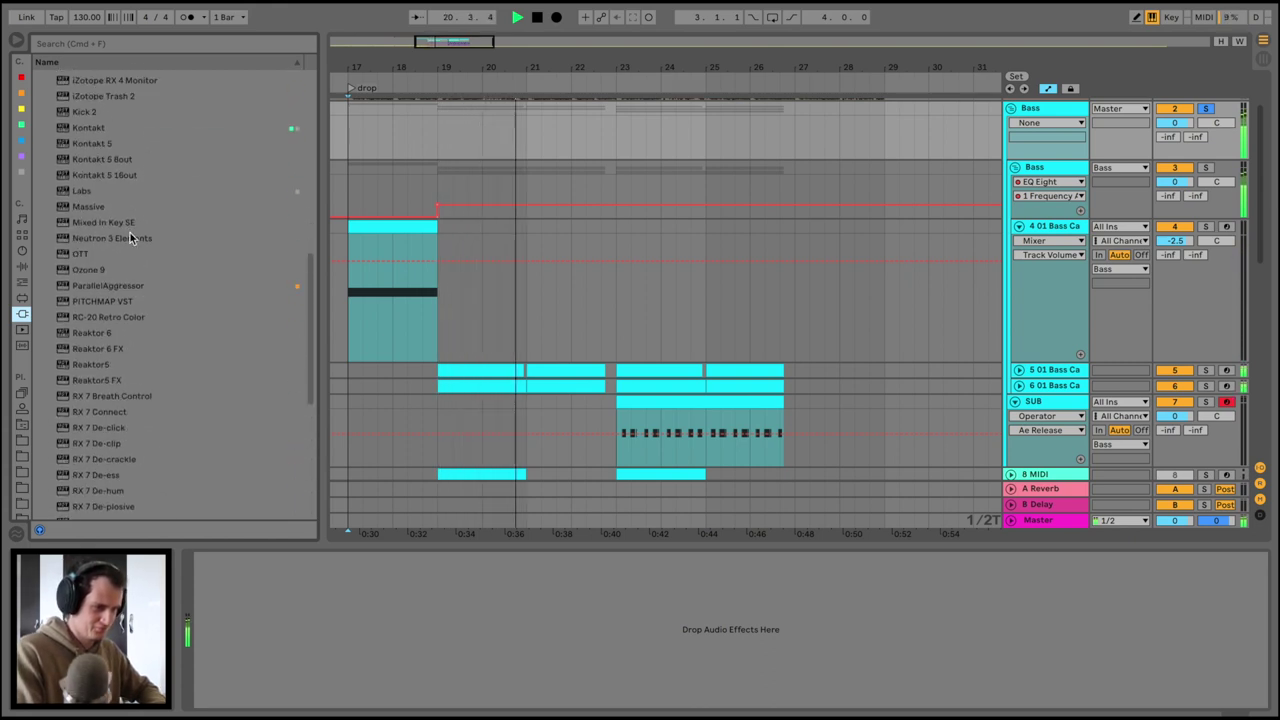
scroll(130, 230, "up", 2)
left_click(126, 161)
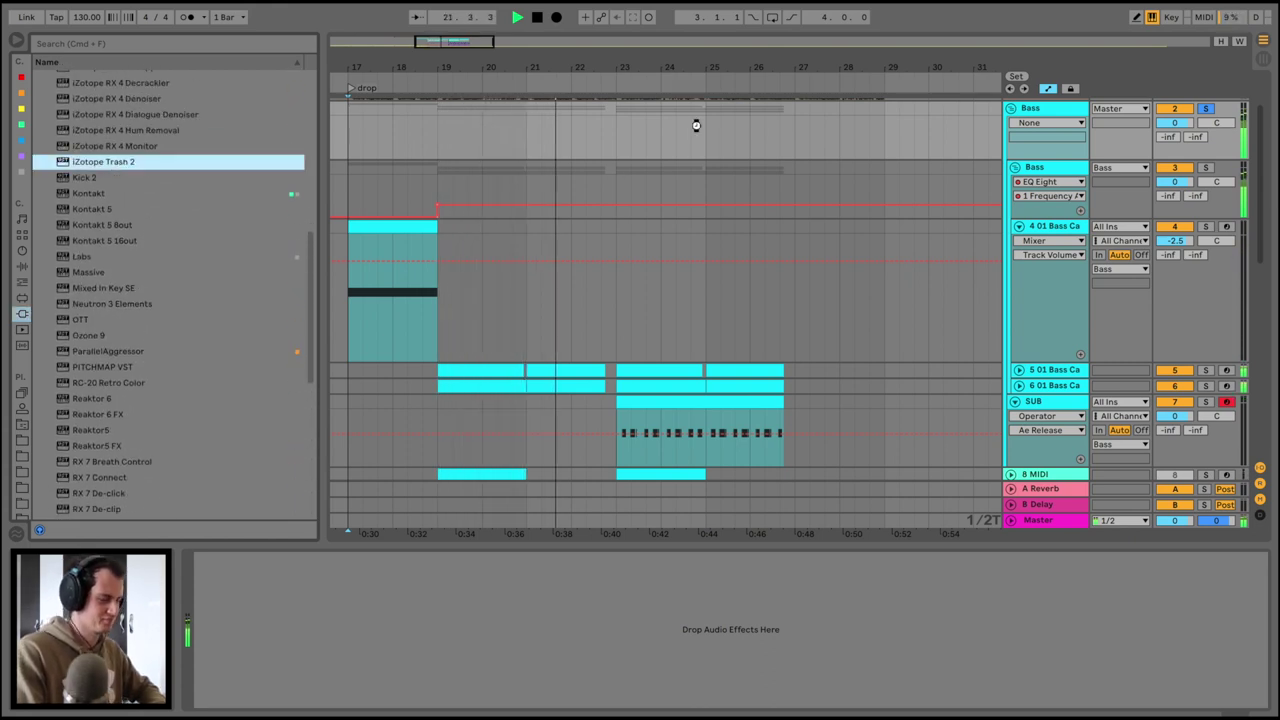
left_click_drag(696, 125, 696, 123)
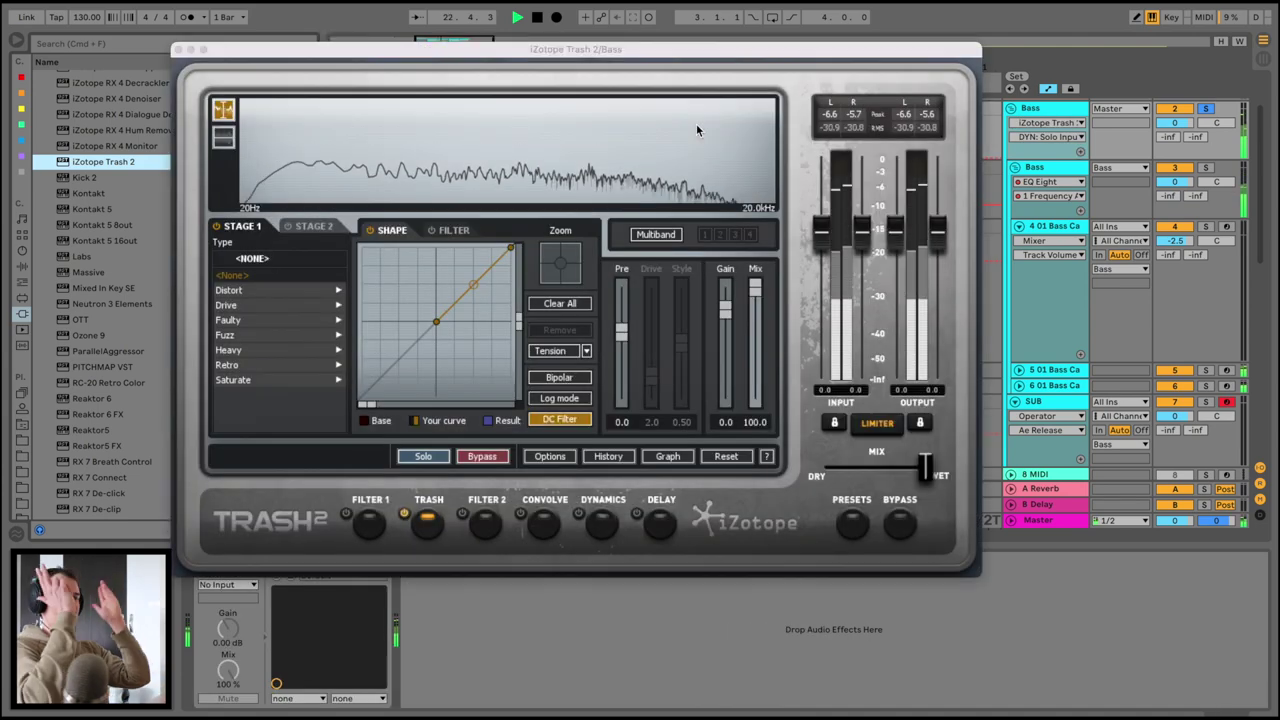
Set Trash 2's Stage 1 distortion type to Clip Control from the Distort category and close the plug-in window
left_click(230, 290)
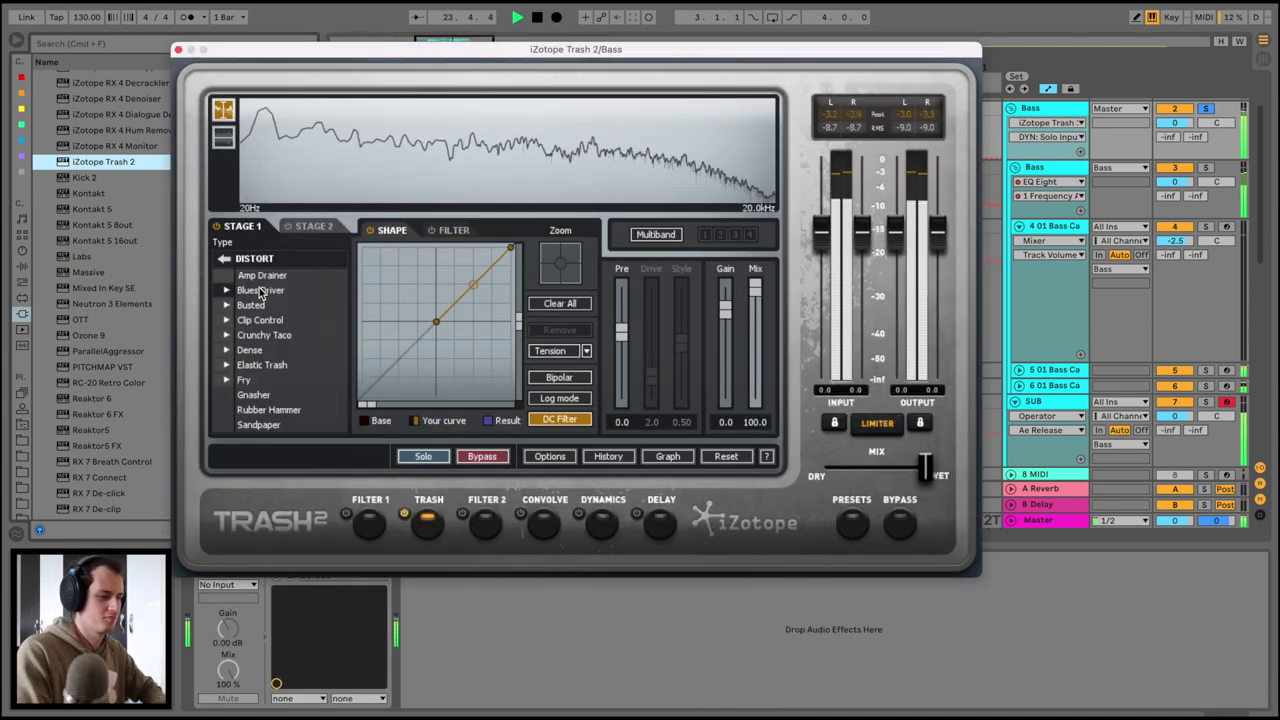
left_click(240, 290)
left_click(244, 320)
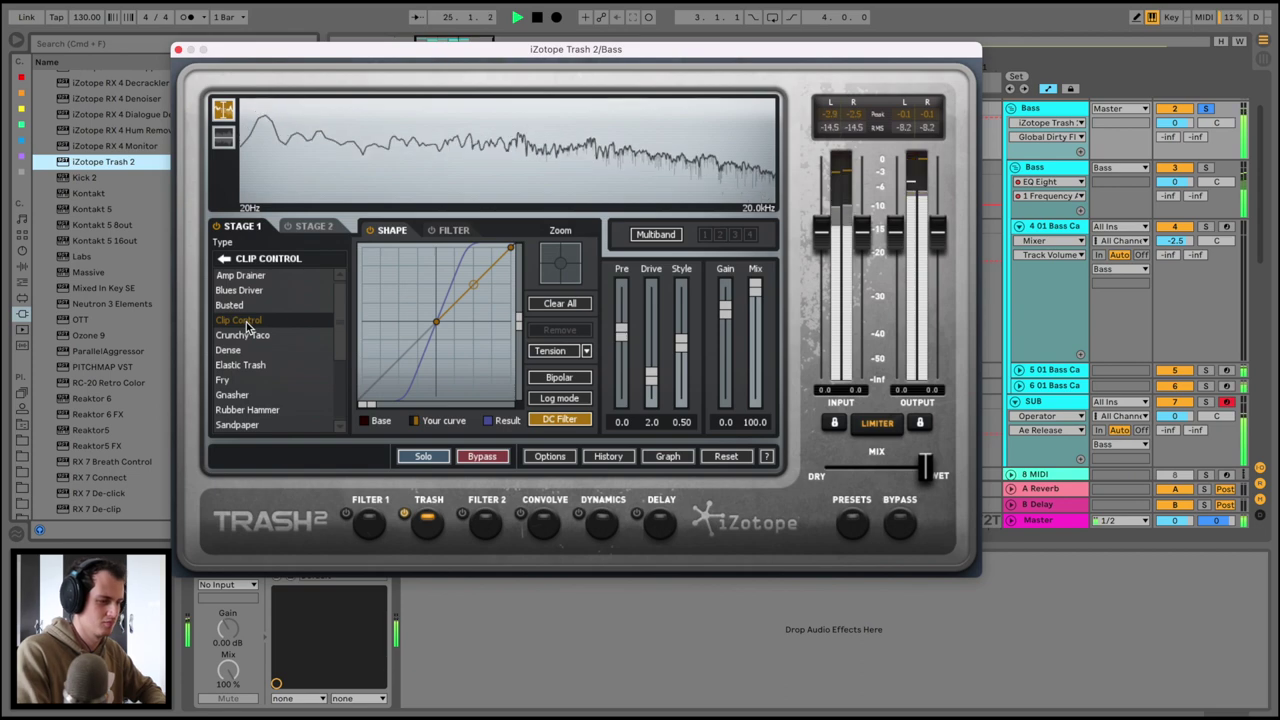
left_click(178, 50)
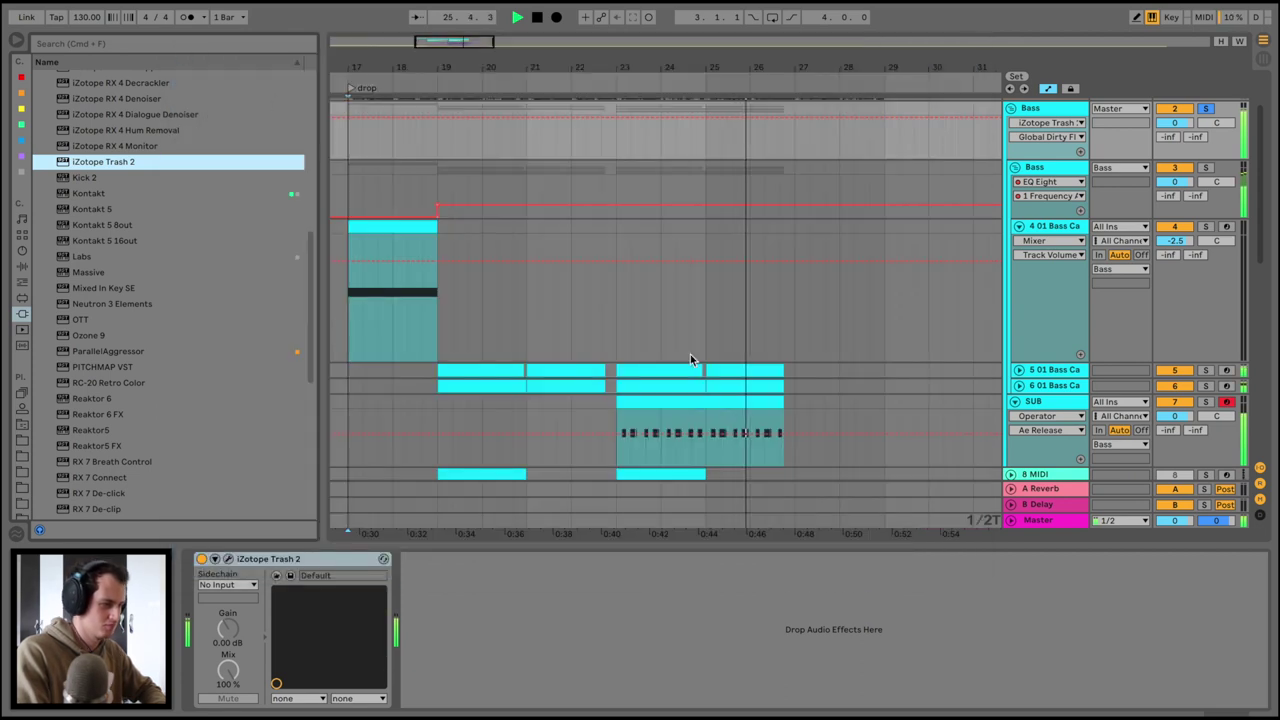
Enable the pitch envelope in the SUB track's Operator with 49 % amount, 146 ms decay and a +48 st peak
left_click(643, 400)
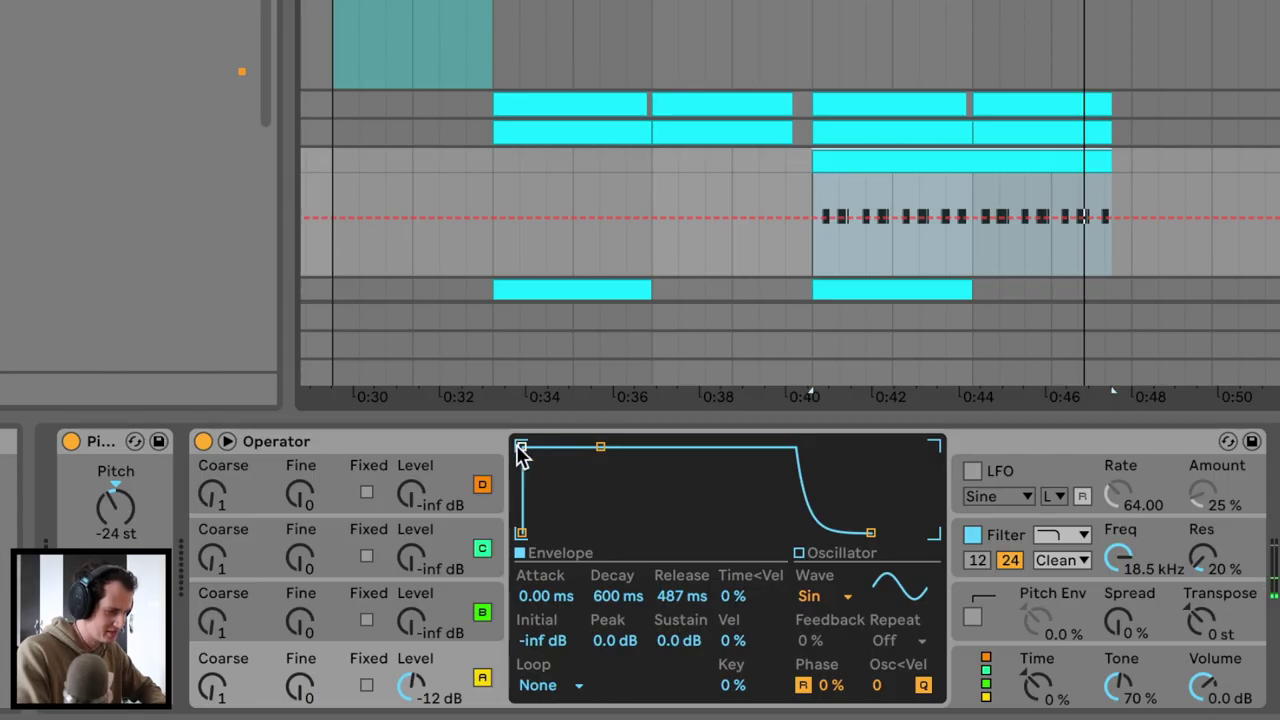
left_click_drag(520, 452, 579, 447)
left_click(972, 616)
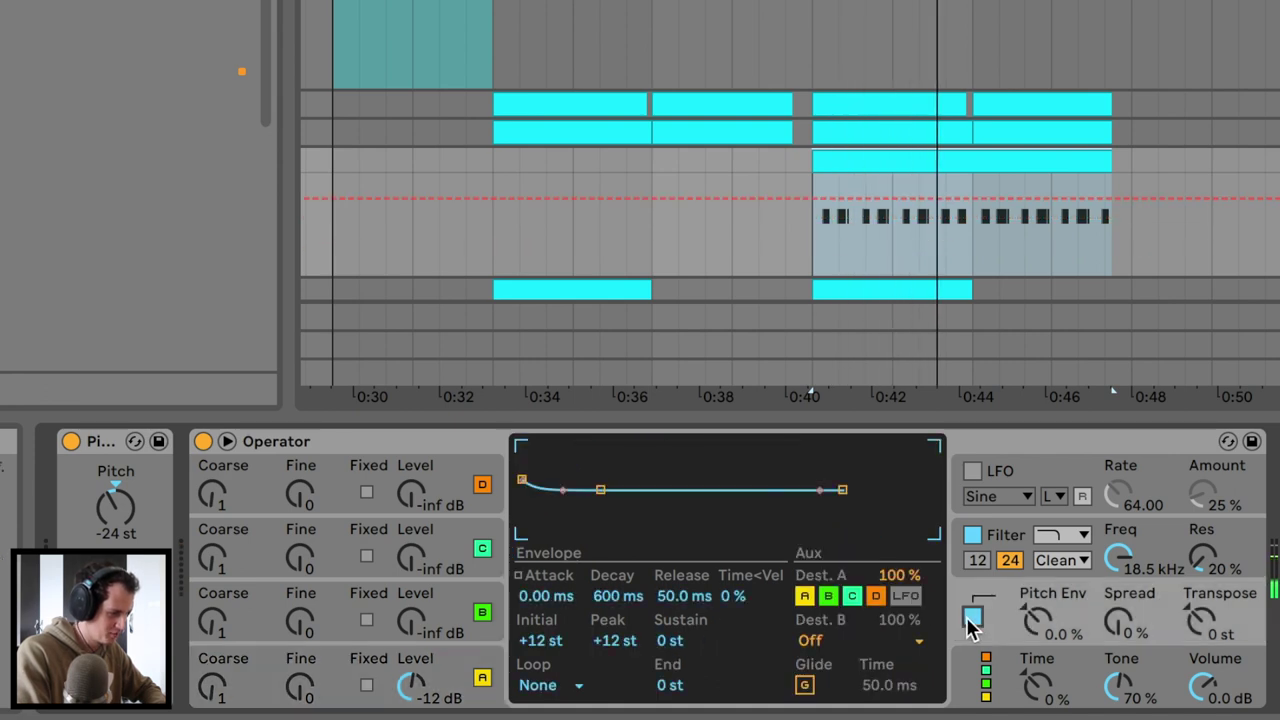
left_click_drag(1025, 632, 1027, 590)
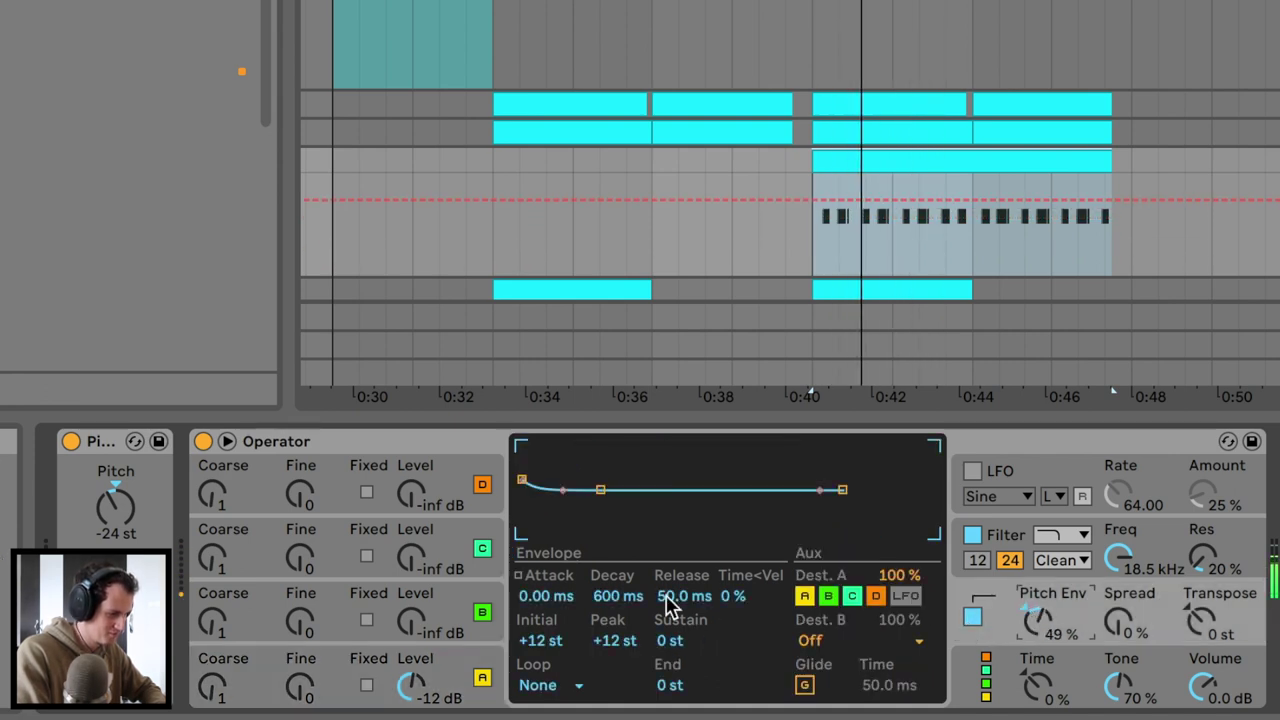
left_click_drag(600, 592, 600, 620)
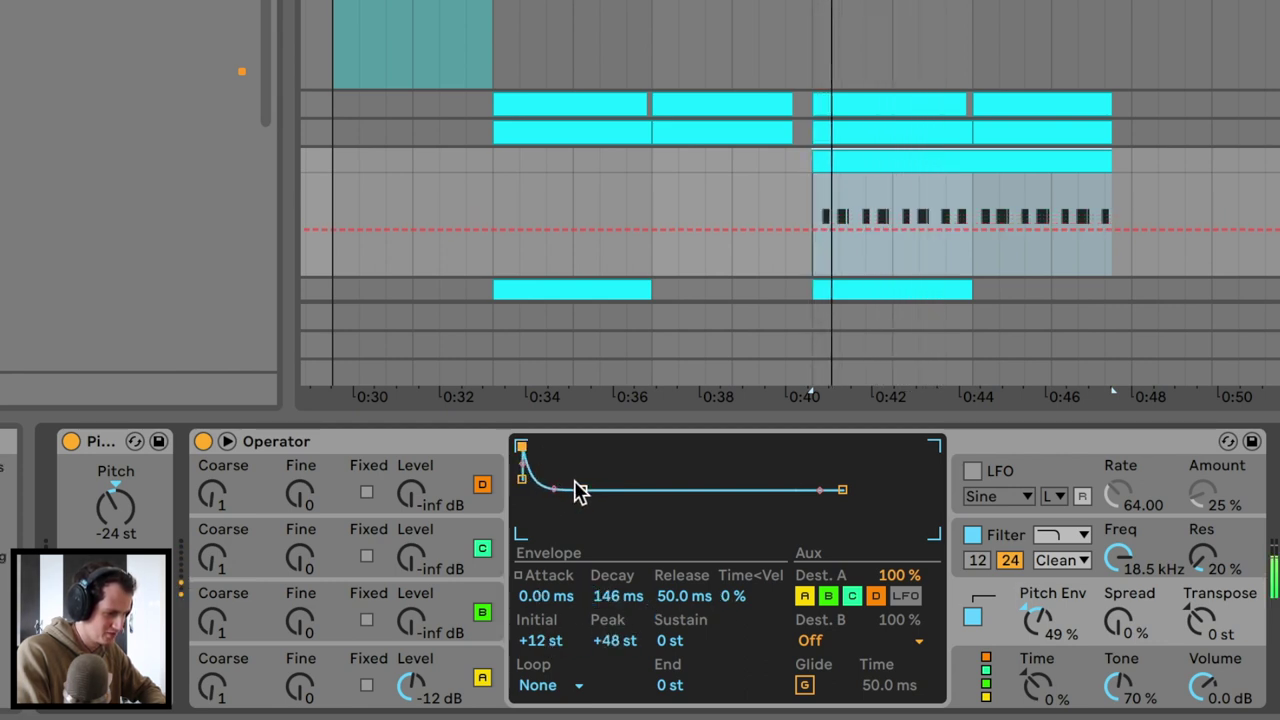
left_click(1050, 614)
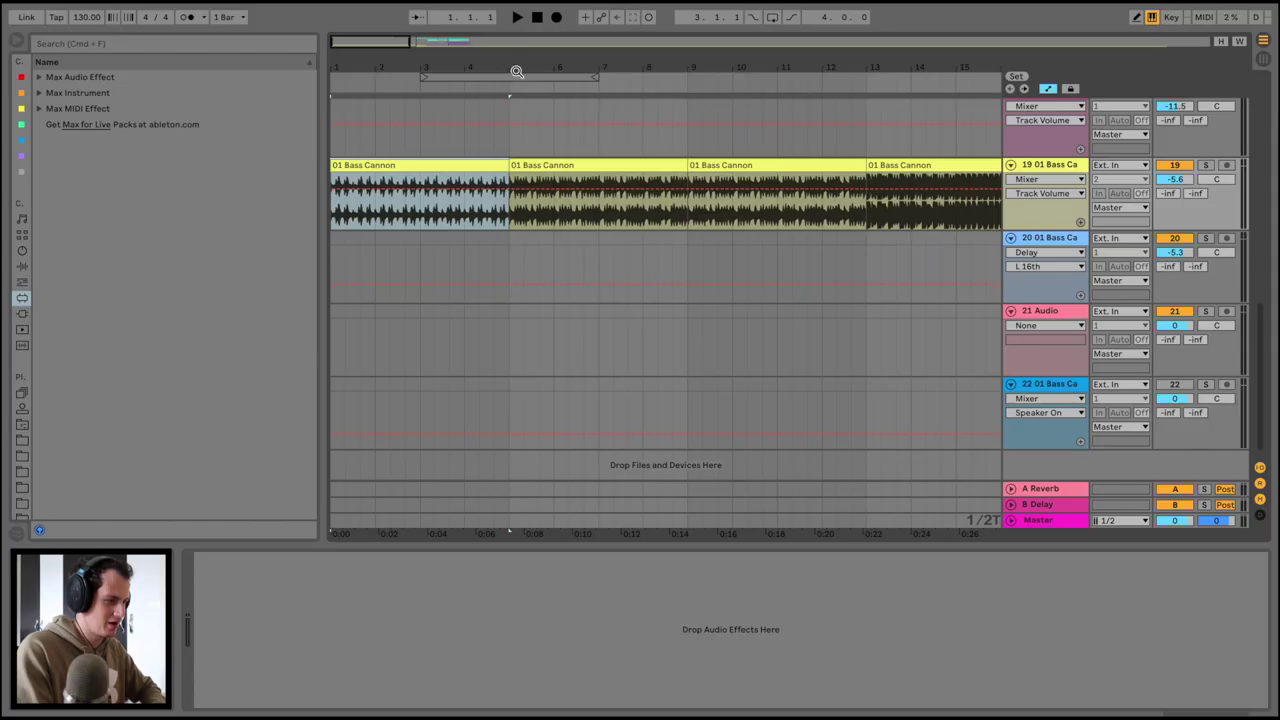
Add a locator at bar 23 of the arrangement
left_click_drag(516, 72, 417, 66)
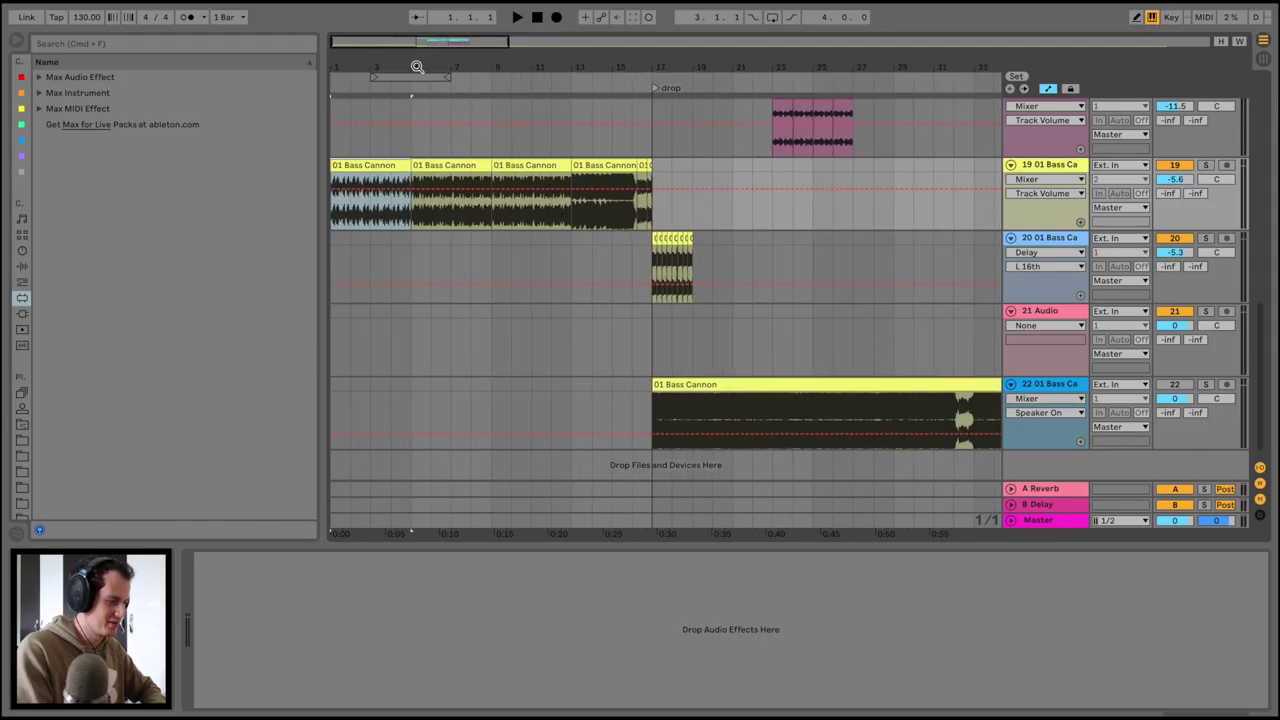
scroll(677, 304, "up", 5)
scroll(677, 304, "right", 4)
right_click(481, 86)
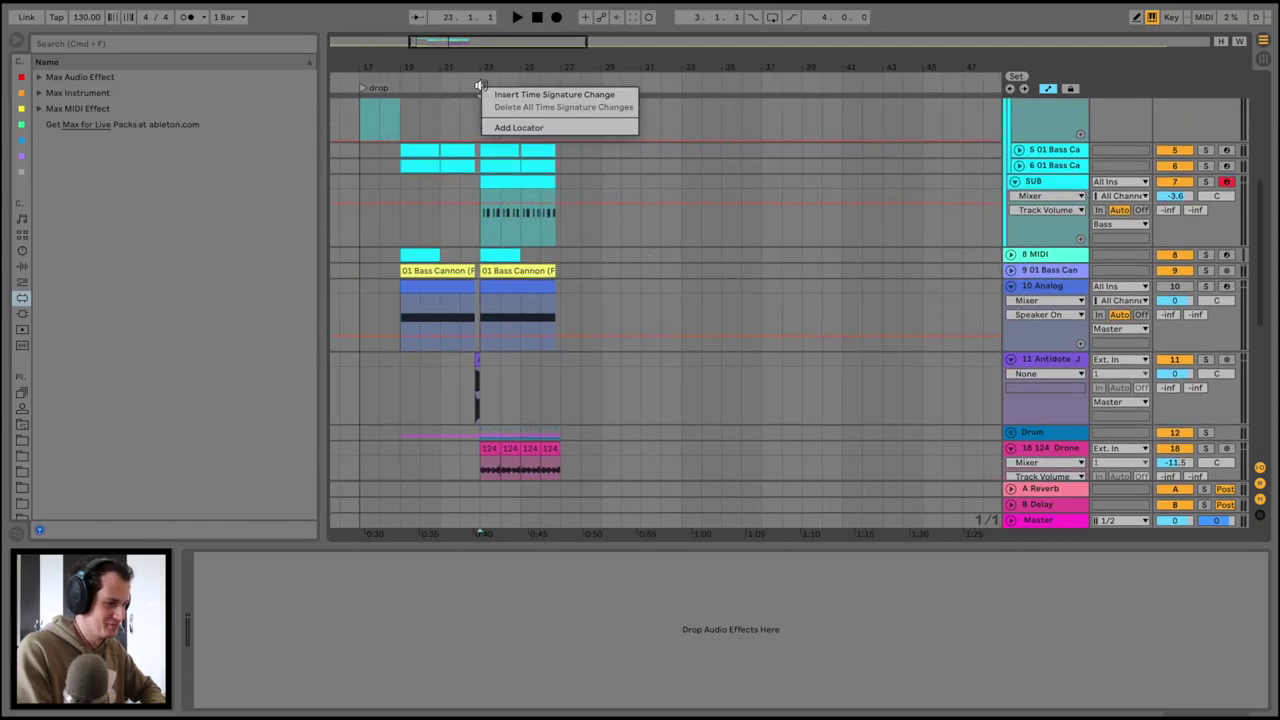
left_click(532, 128)
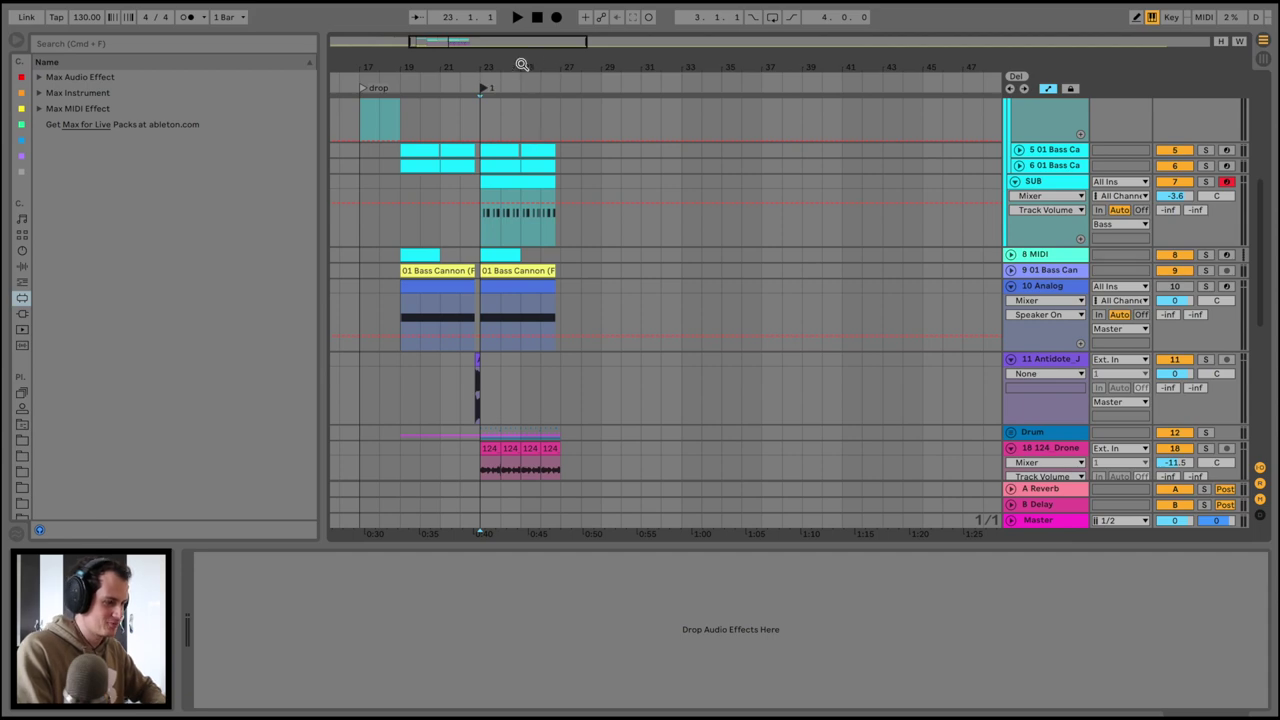
Start playback from the bar 23 locator and collapse the outer Bass group
left_click_drag(470, 68, 499, 91)
left_click(497, 117)
key("space")
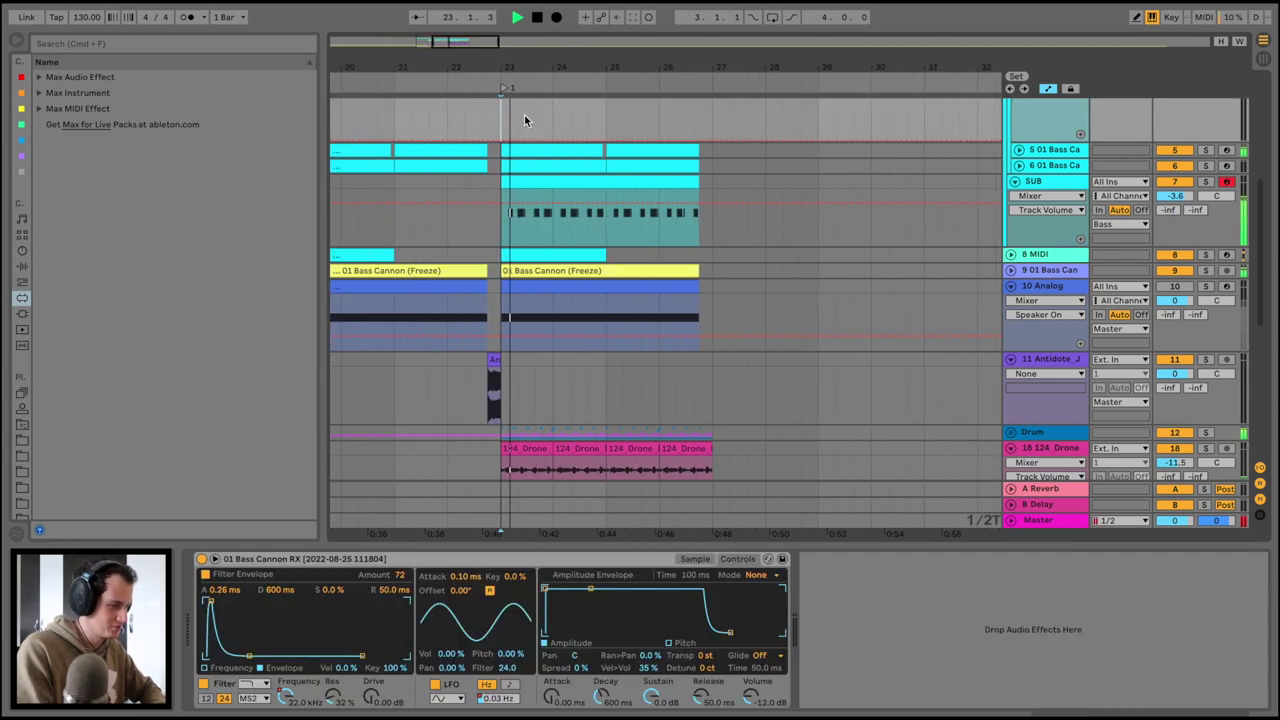
scroll(1031, 185, "up", 5)
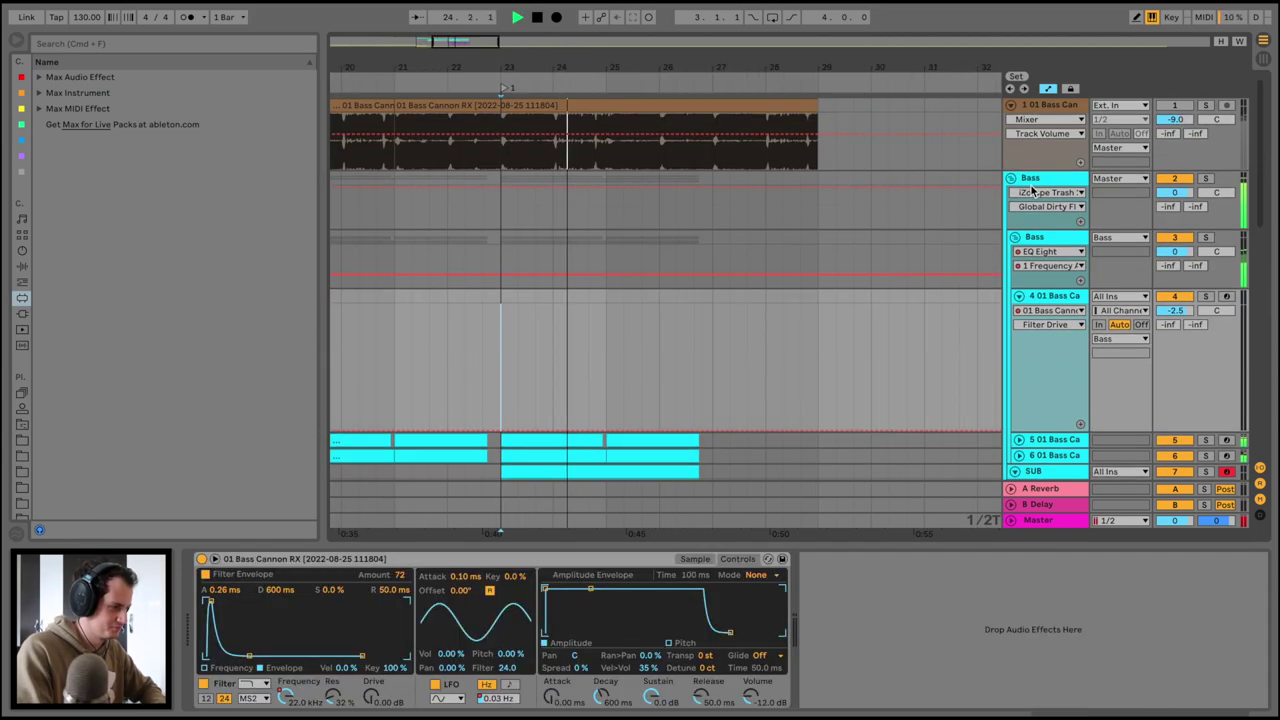
left_click(1011, 178)
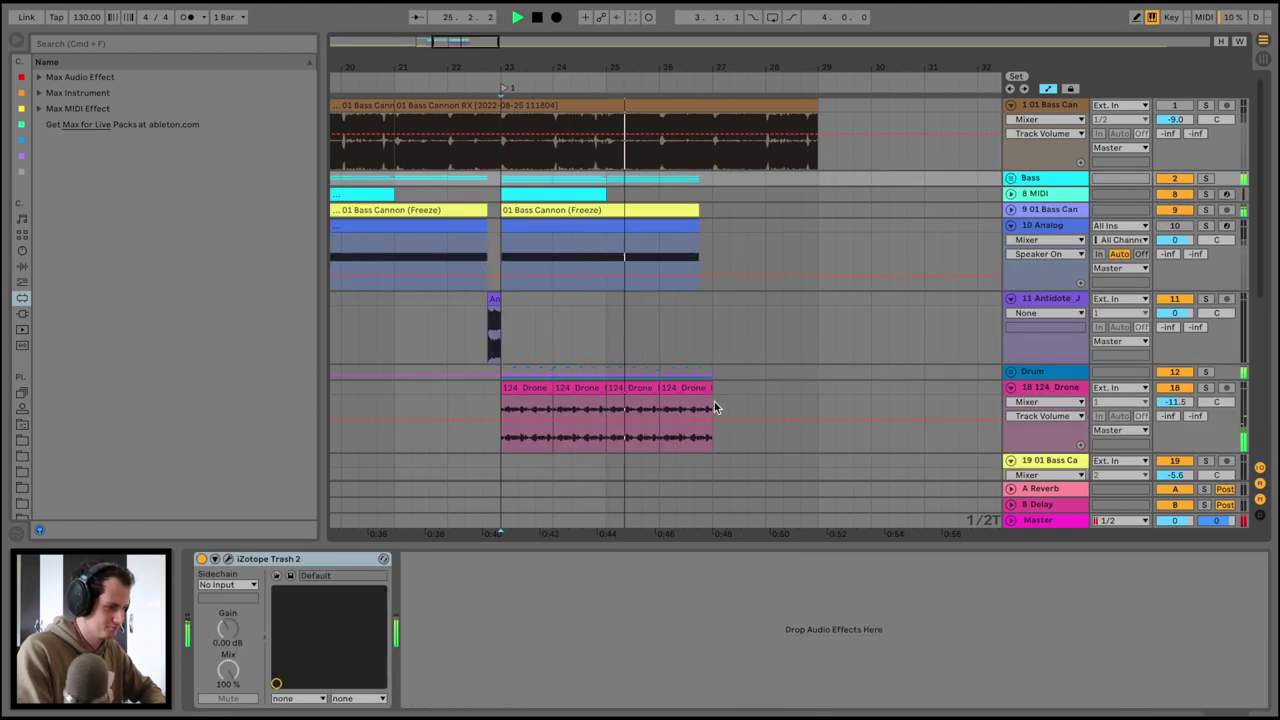
Duplicate the four-bar section from bar 23 to 27 twice across the Bass to 124 Drone tracks, extending it to bar 35
mouse_move(714, 401)
left_mouse_down()
mouse_move(502, 165)
mouse_move(706, 352)
mouse_move(707, 390)
left_mouse_up()
key("ctrl+d")
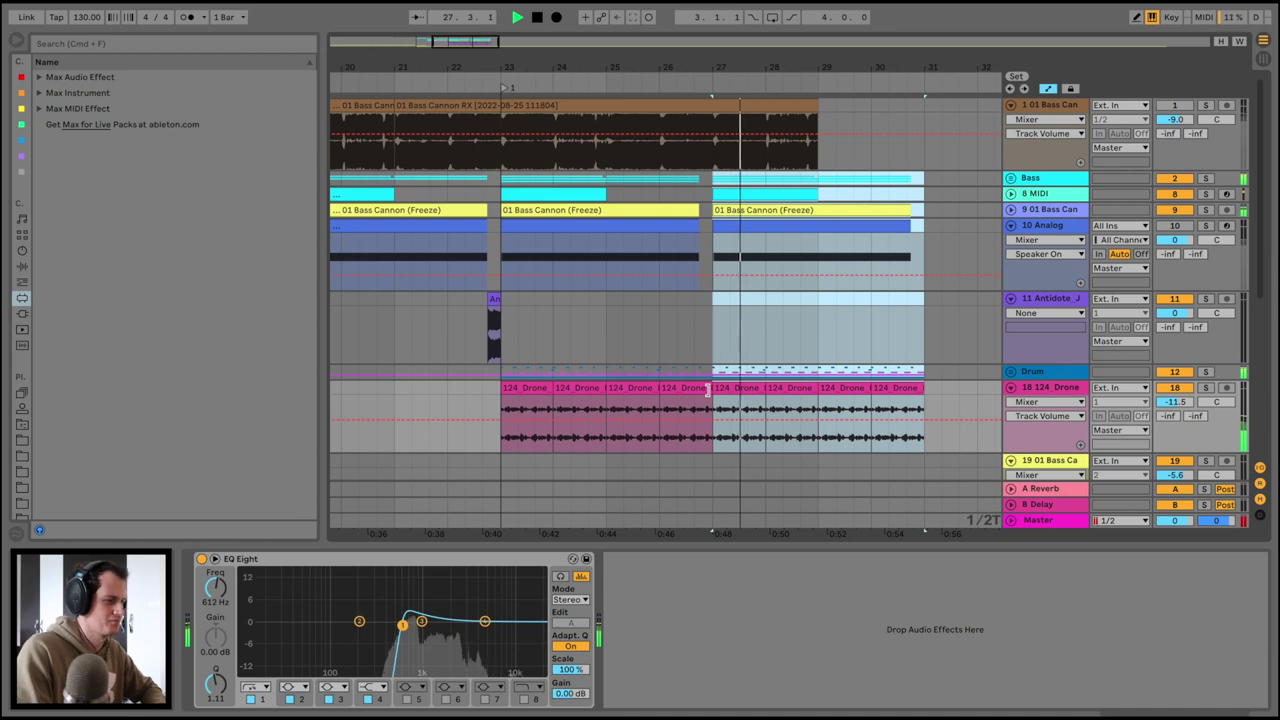
scroll(707, 390, "right", 4)
left_click_drag(750, 64, 750, 42)
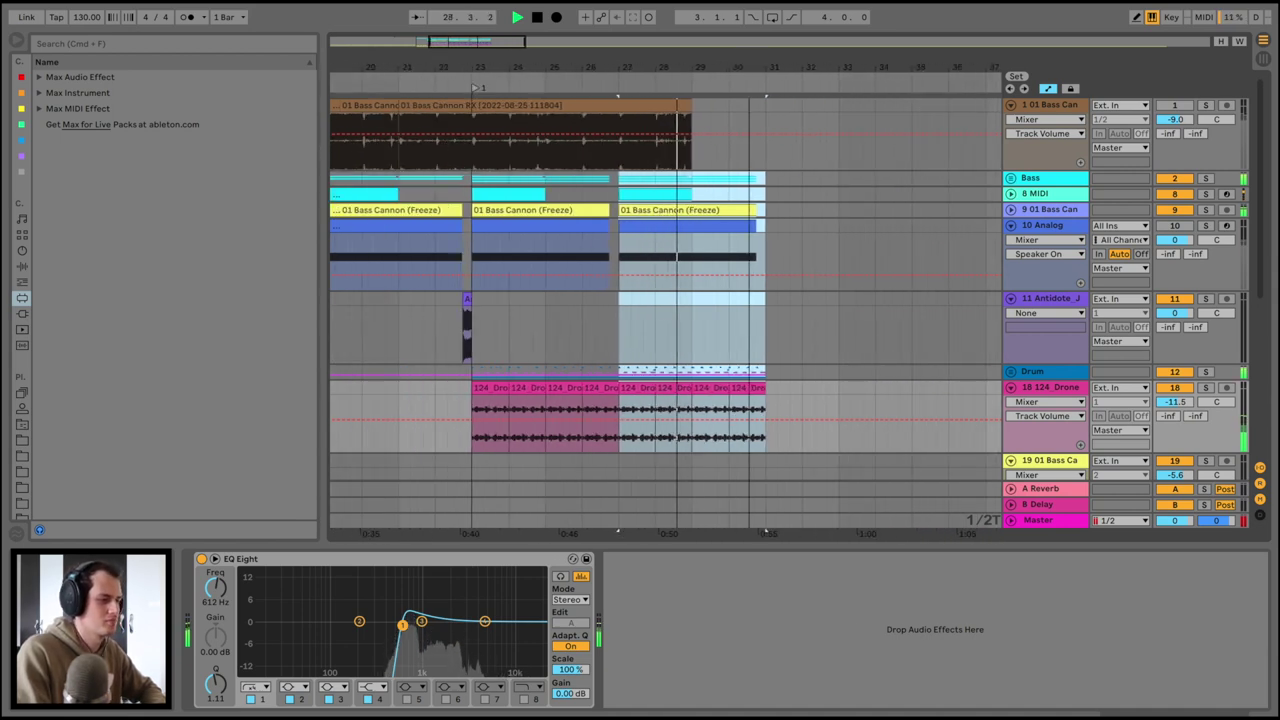
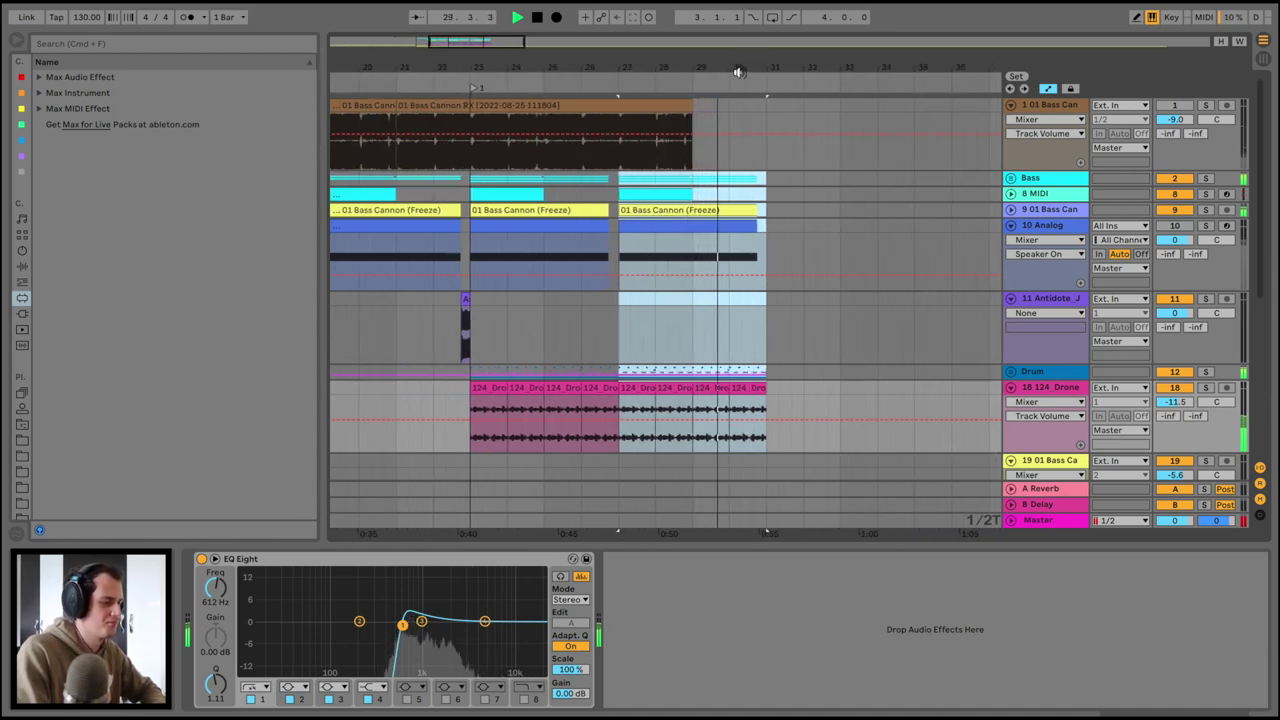
left_click_drag(740, 69, 748, 67)
key("ctrl+d")
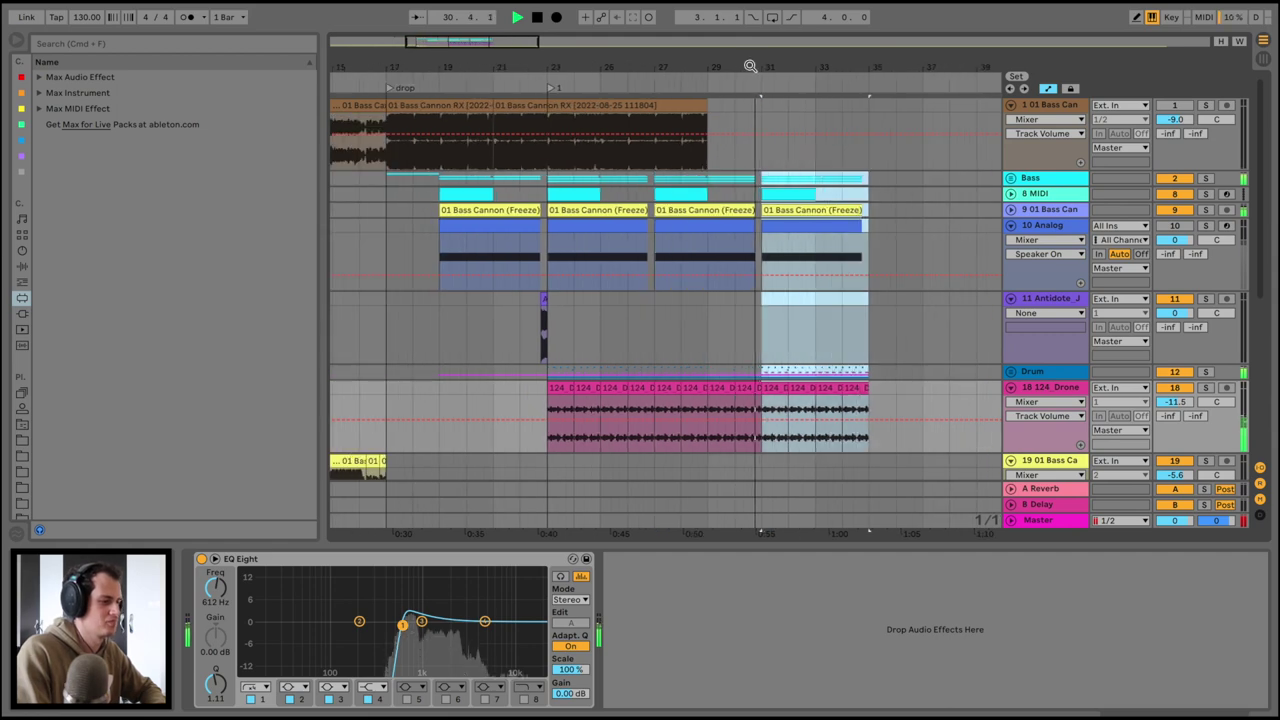
Stop playback, insert a new audio track below the 124 Drone track and paste the 01 Bass Cannon clip at bar 31
scroll(757, 317, "down", 3)
key("space")
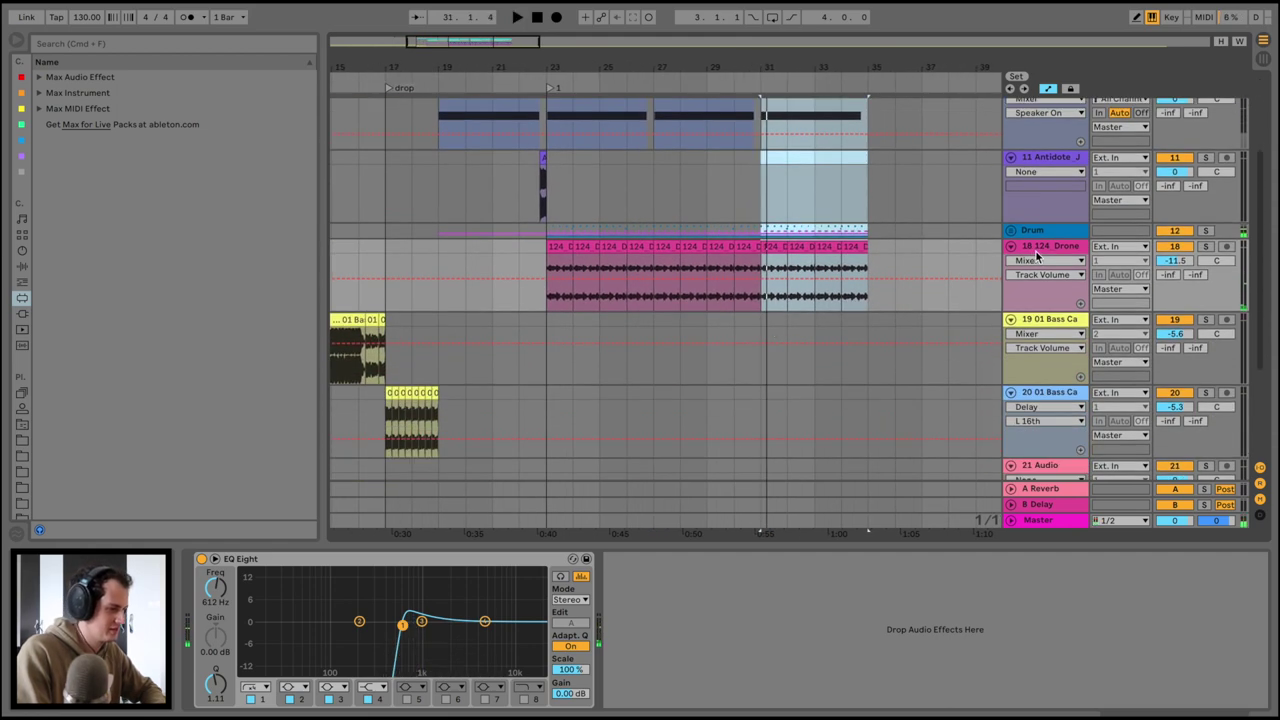
key("ctrl+t")
key("ctrl+v")
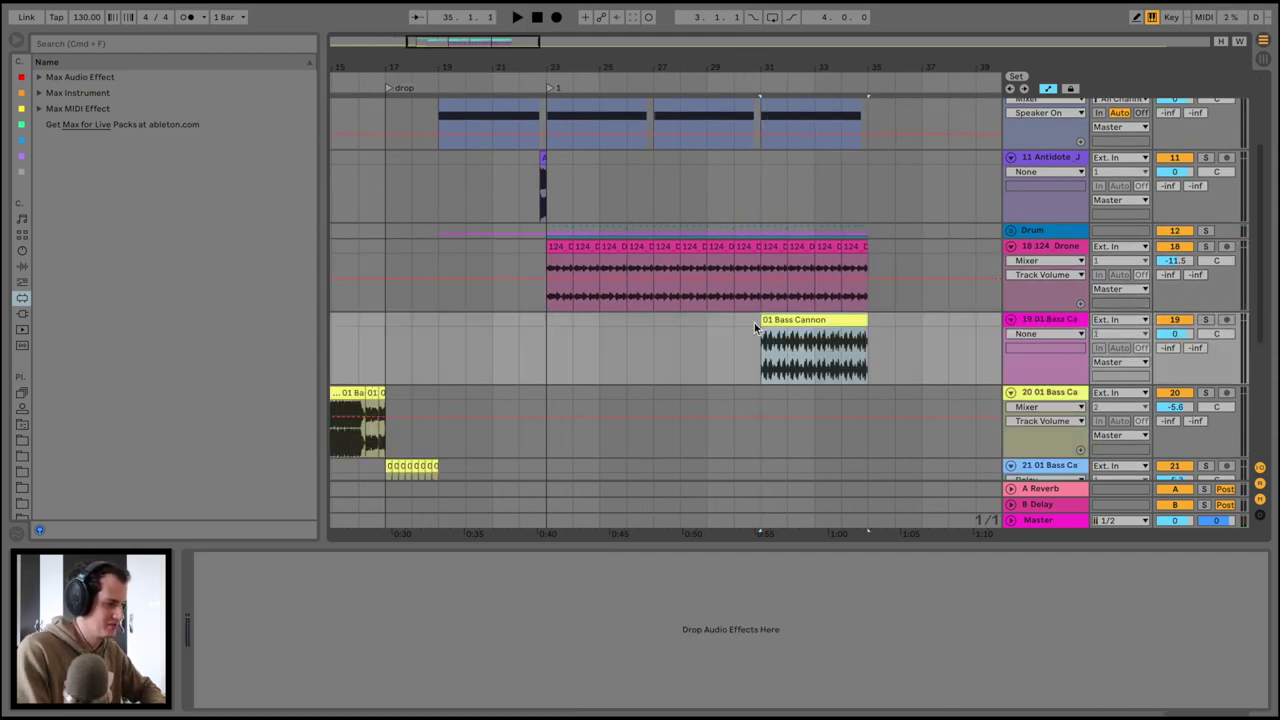
Play the section from bar 31 and inspect the device chains on the drone, Analog, MIDI and Bass group tracks
key("space")
left_click(1042, 251)
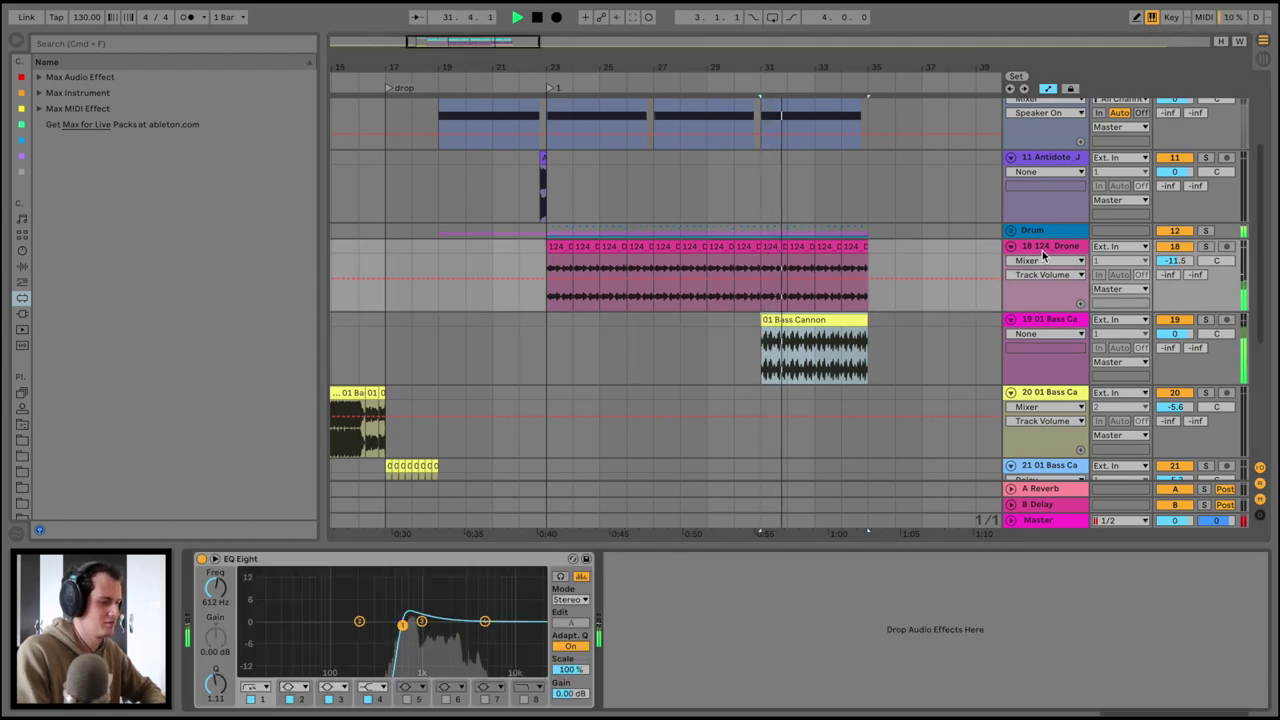
left_click(1047, 162)
scroll(1047, 162, "up", 4)
left_click(1048, 188)
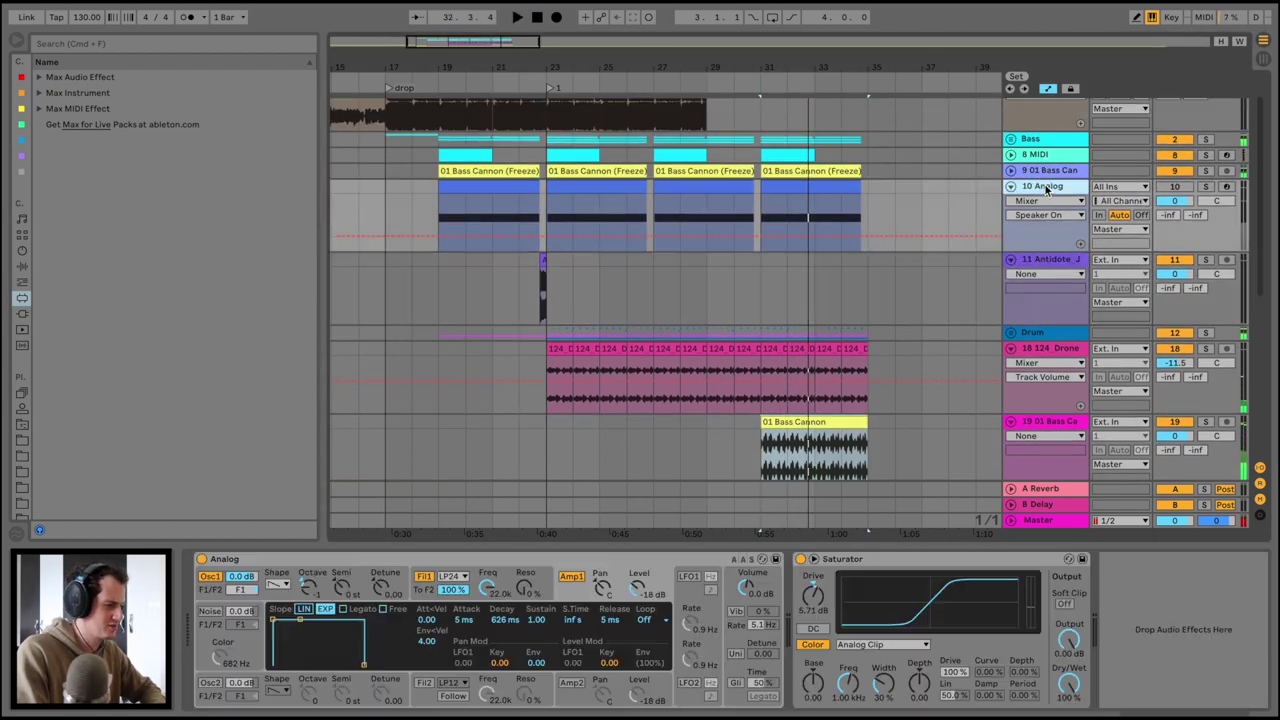
scroll(1040, 176, "up", 2)
left_click(1049, 178)
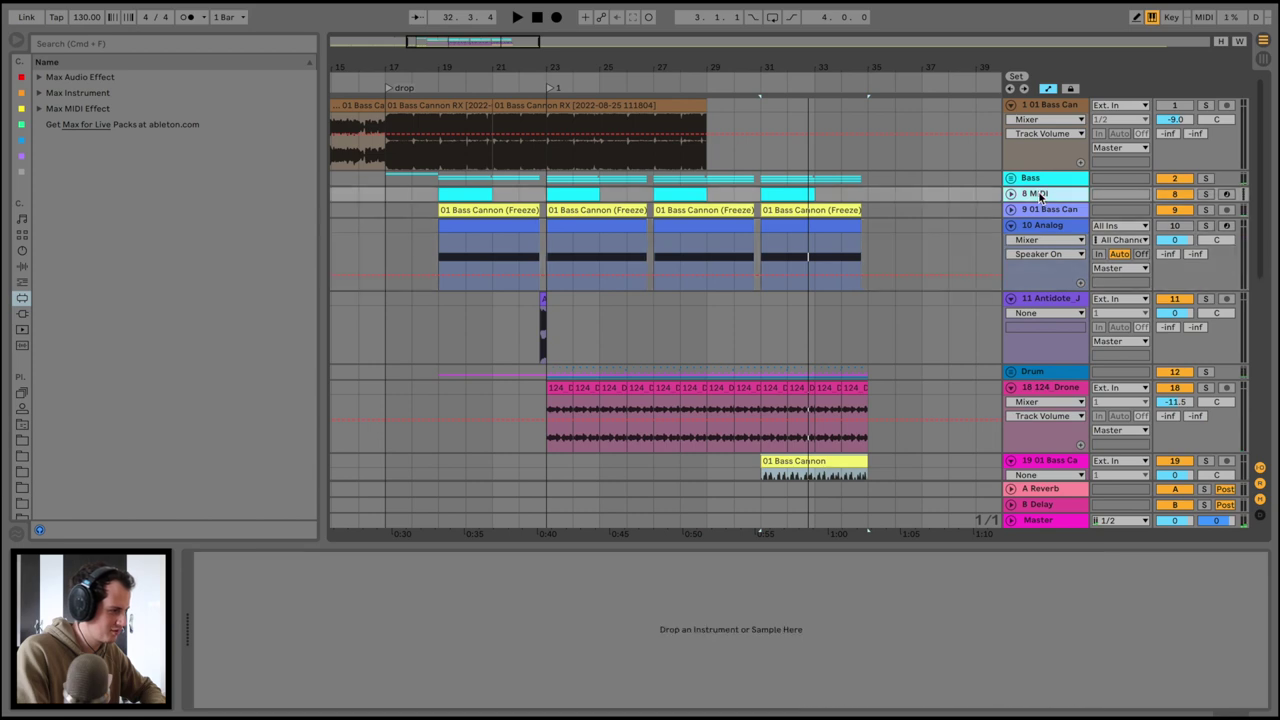
left_click(1011, 178)
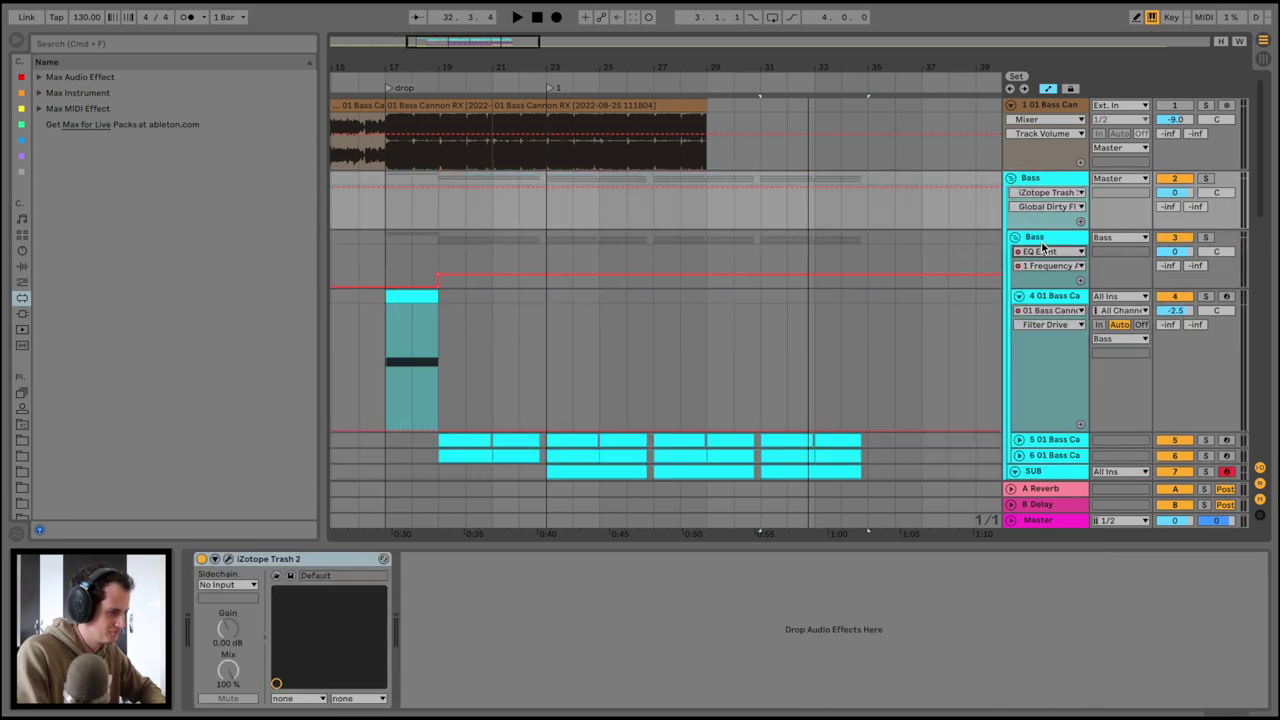
left_click(1043, 246)
Copy the sidechain Compressor from track 9 onto track 19, which holds the Bass Cannon clip at bar 31
scroll(795, 400, "down", 5)
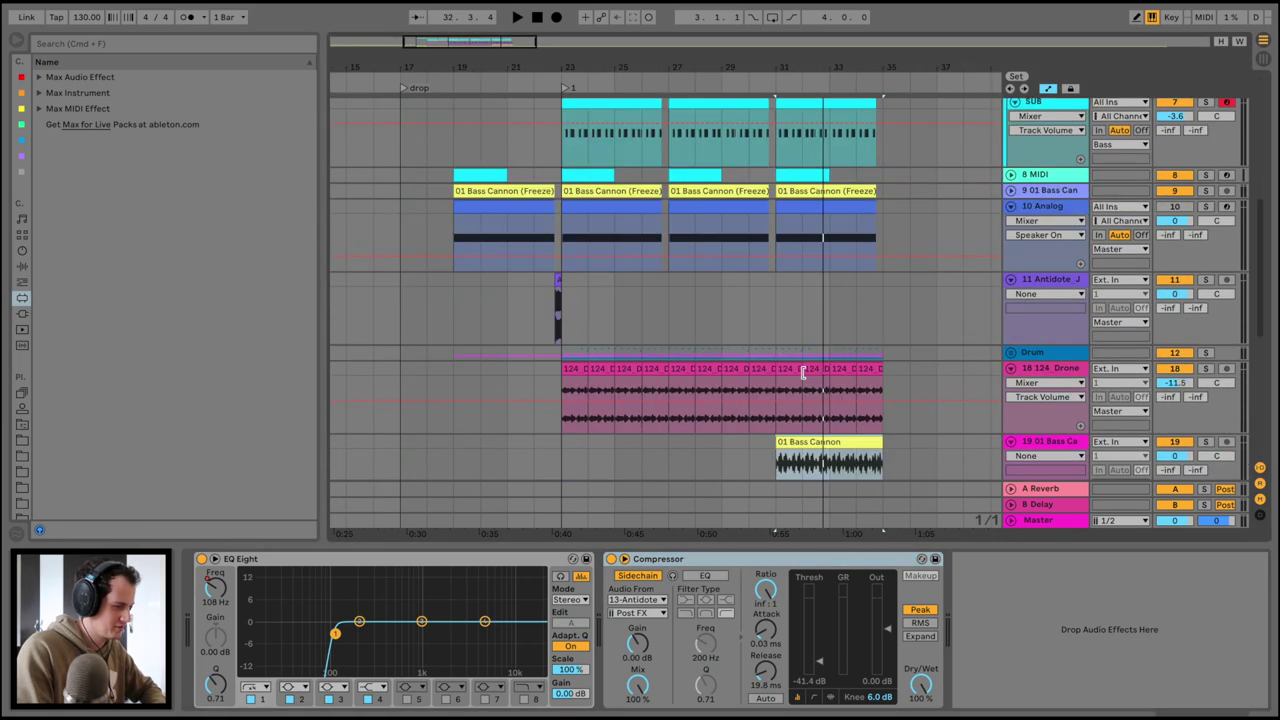
left_click(858, 190)
scroll(994, 626, "right", 5)
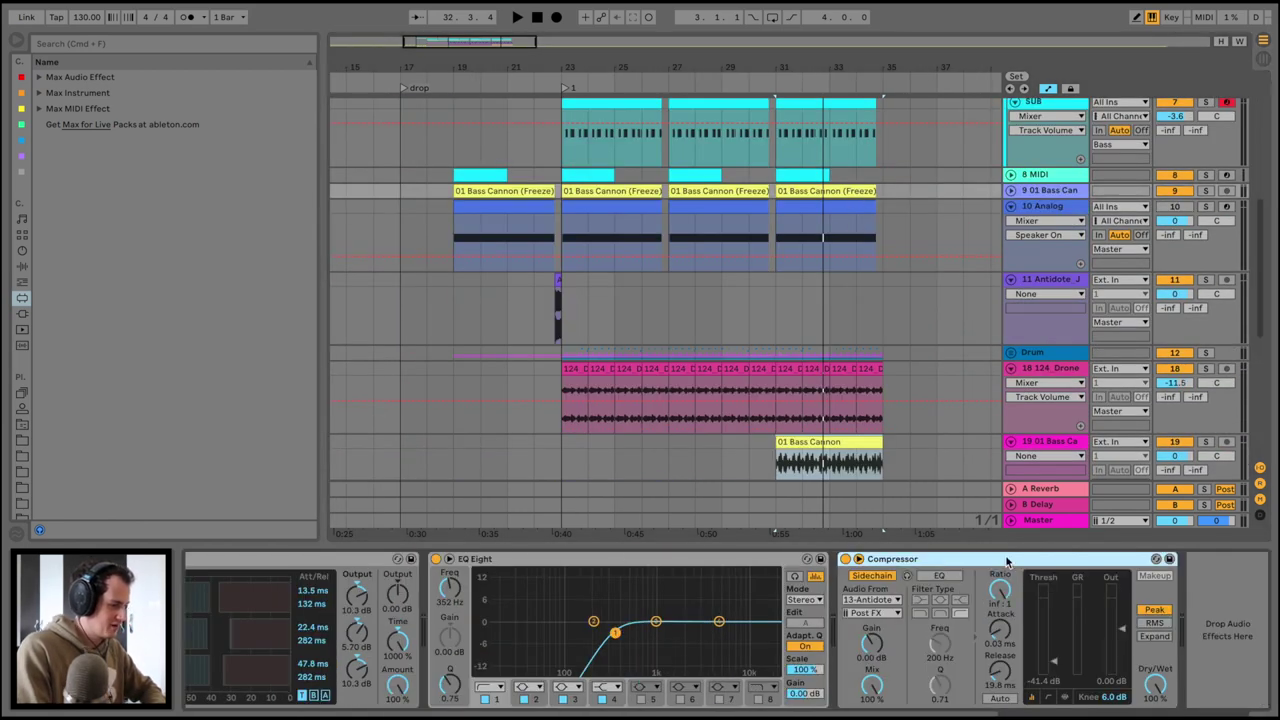
left_click(846, 460)
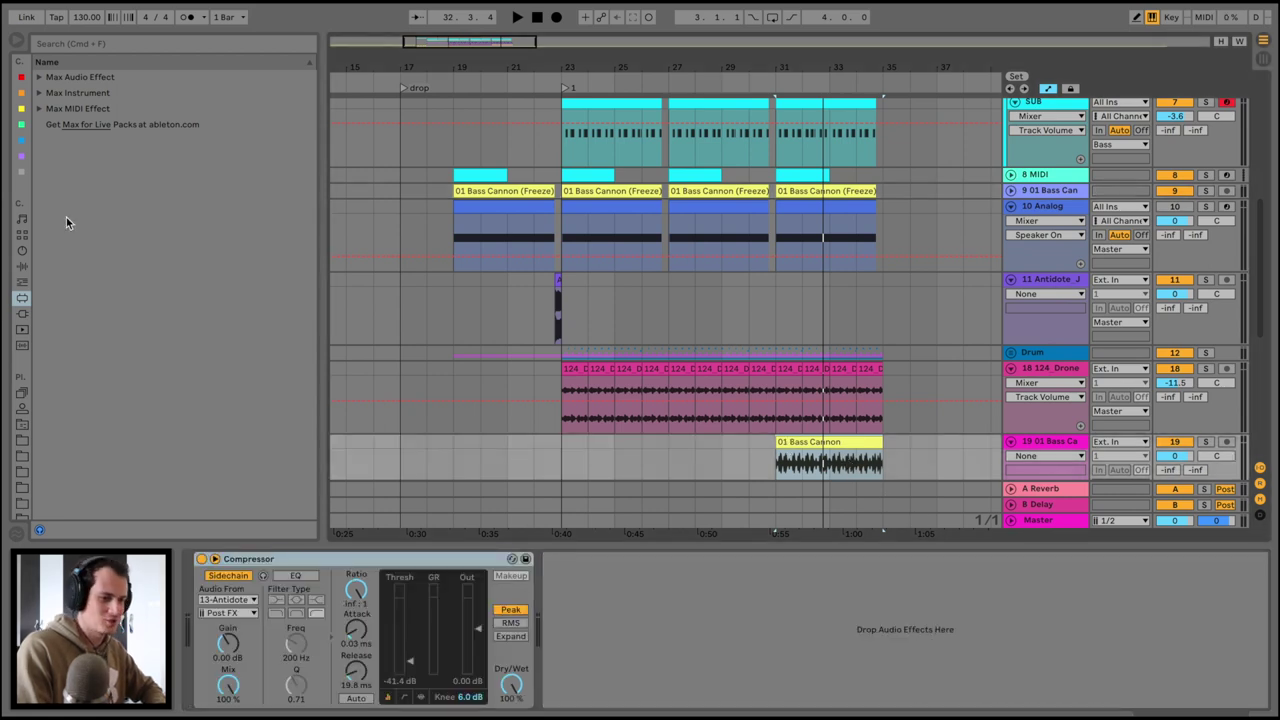
Add an EQ Eight after the Compressor on track 19 and set its band 1 to a low cut while playing
left_click(23, 268)
left_click(98, 250)
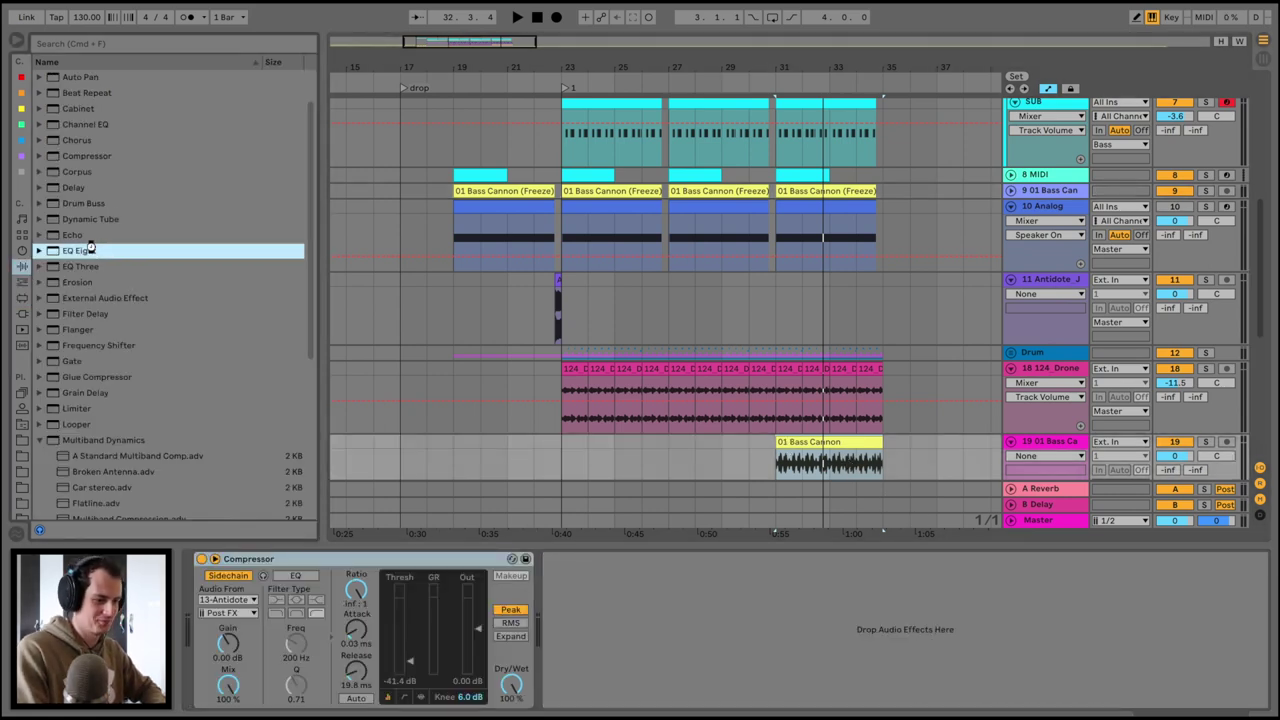
key("space")
left_click(605, 687)
left_click(608, 704)
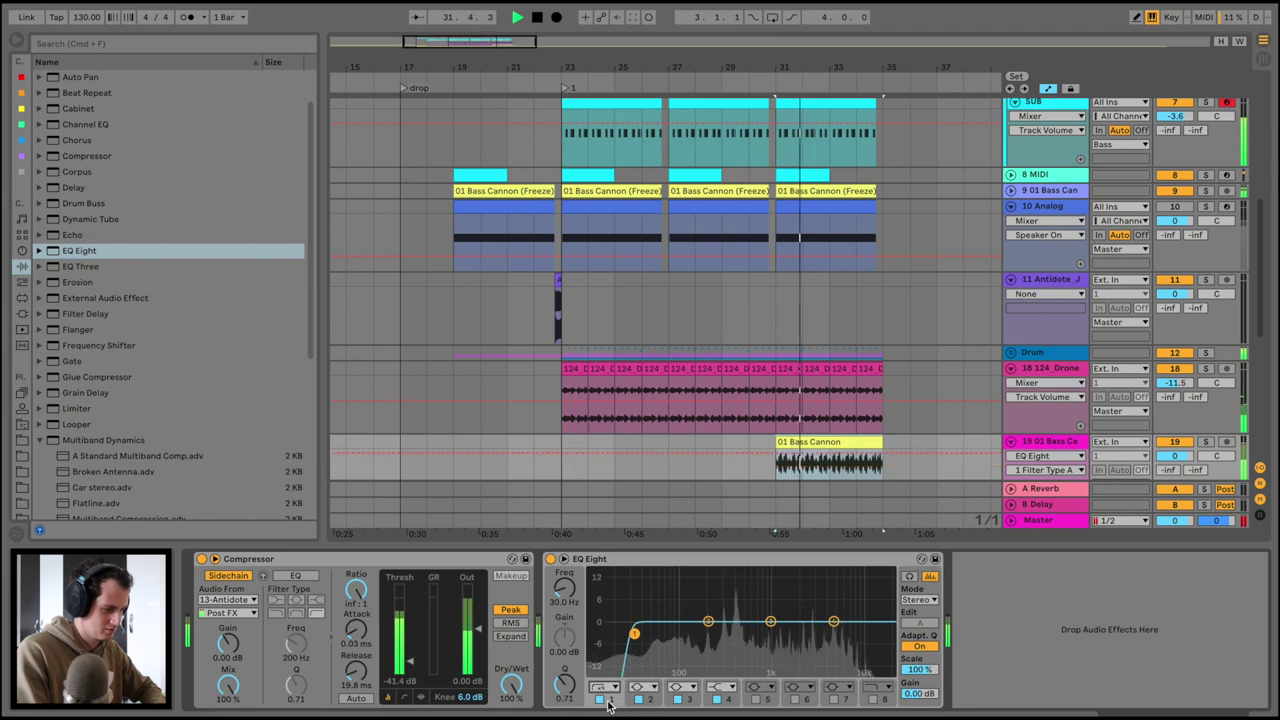
Raise track 19's EQ low-cut frequency, dip band 3 and lower band 4 to -2.11 dB at 5.05 kHz
left_click_drag(634, 634, 760, 645)
left_click_drag(834, 621, 834, 628)
left_click_drag(834, 67, 772, 69)
key("space")
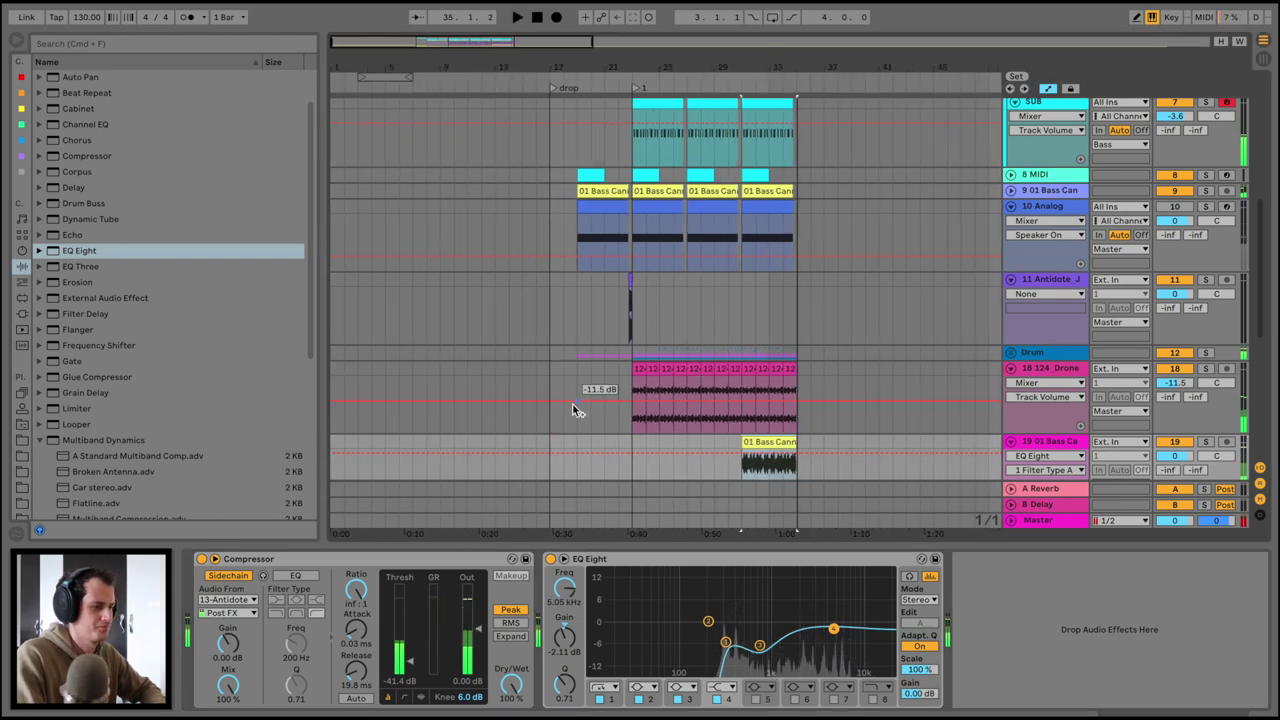
Copy the Bass Cannon clip at bar 5 of track 20 to bar 35 on track 19
scroll(575, 408, "down", 5)
left_click(413, 192)
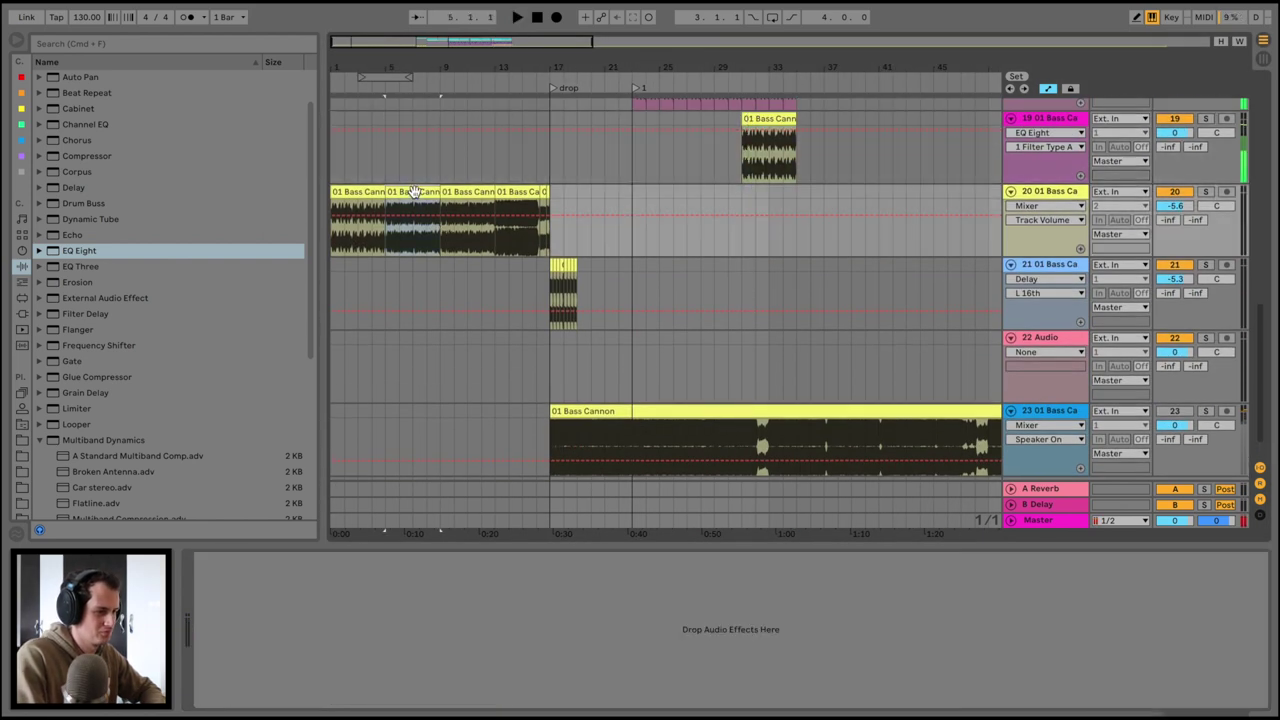
left_click(798, 122)
key("ctrl+d")
scroll(735, 221, "up", 3)
scroll(735, 221, "right", 2)
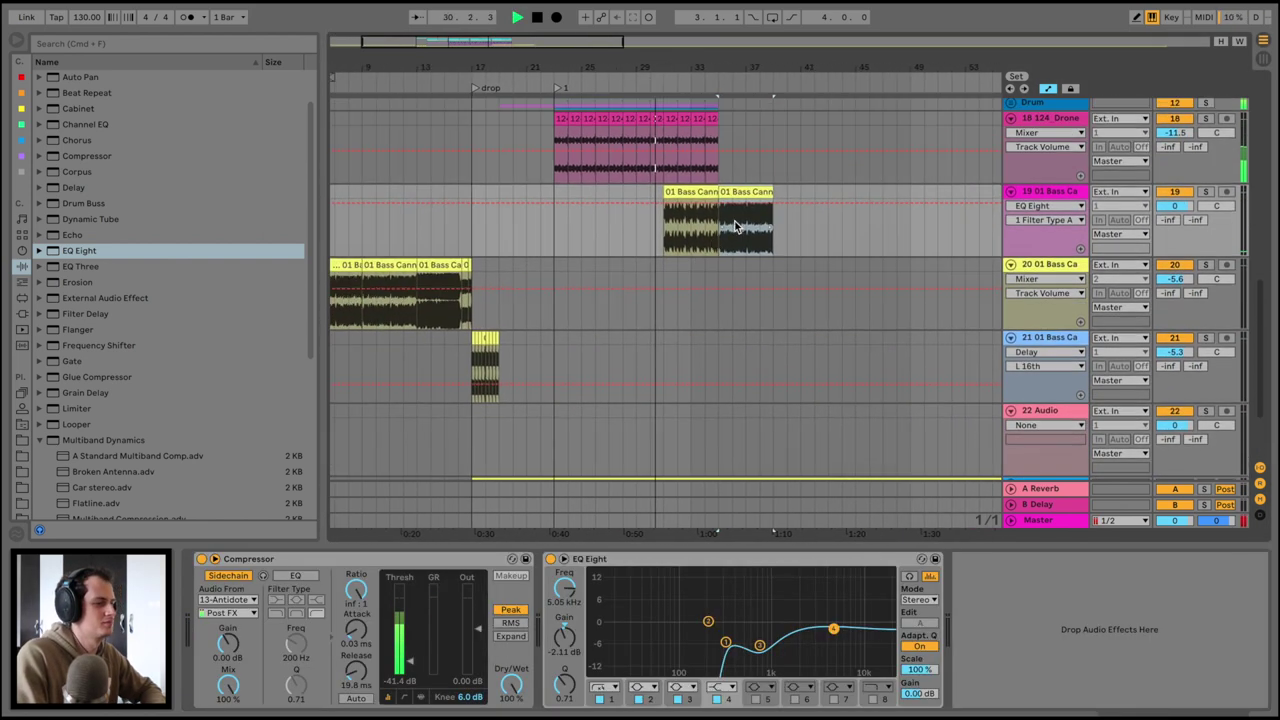
Move the pasted Bass Cannon clip to bar 39 and duplicate the bar 31 clip into bars 35 to 39
left_click_drag(706, 68, 706, 110)
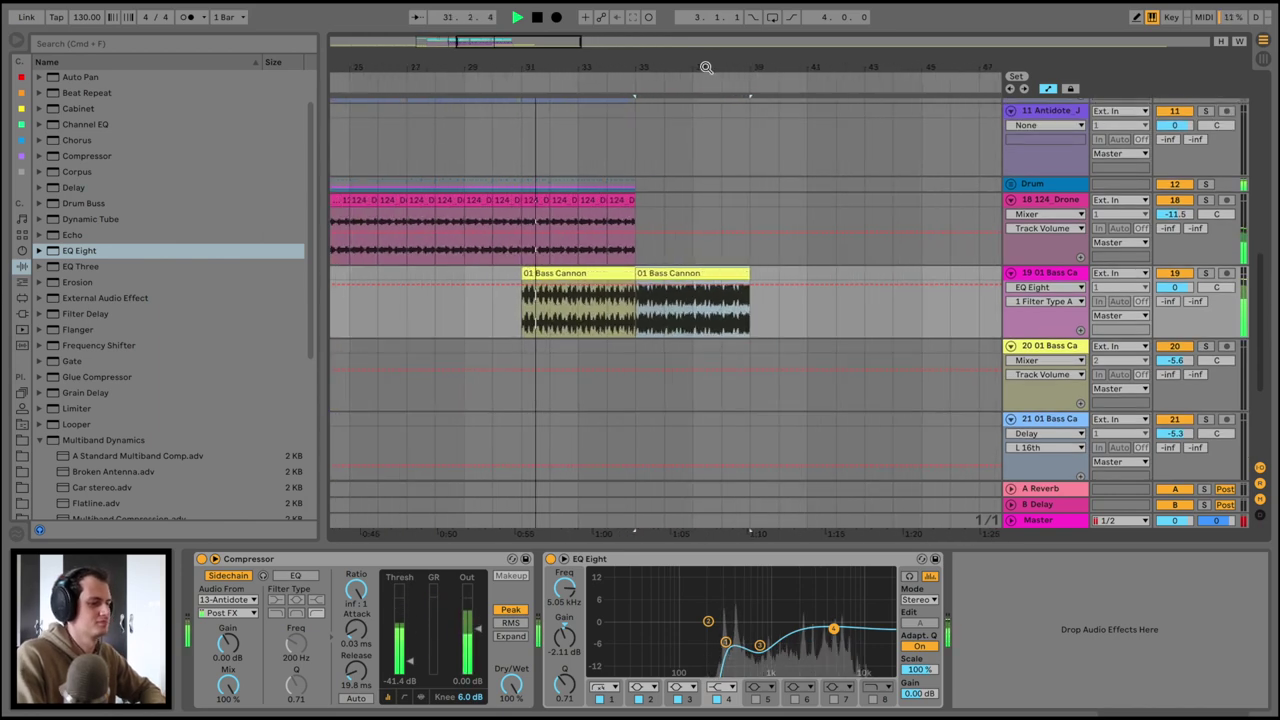
key("ctrl+d")
left_click_drag(803, 280, 803, 280)
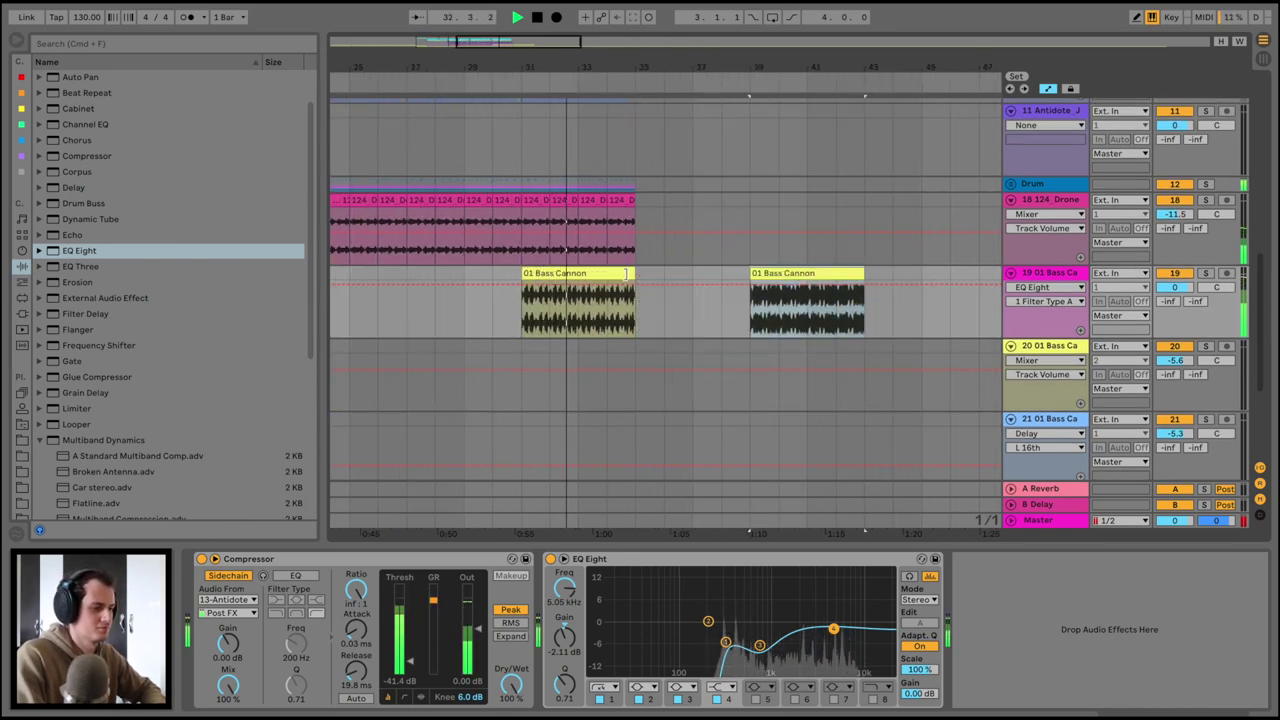
left_click(537, 273)
key("super+d")
Collapse the Bass group and duplicate bars 31 to 35 of all tracks from Bass through the drone track 18
scroll(522, 262, "up", 10)
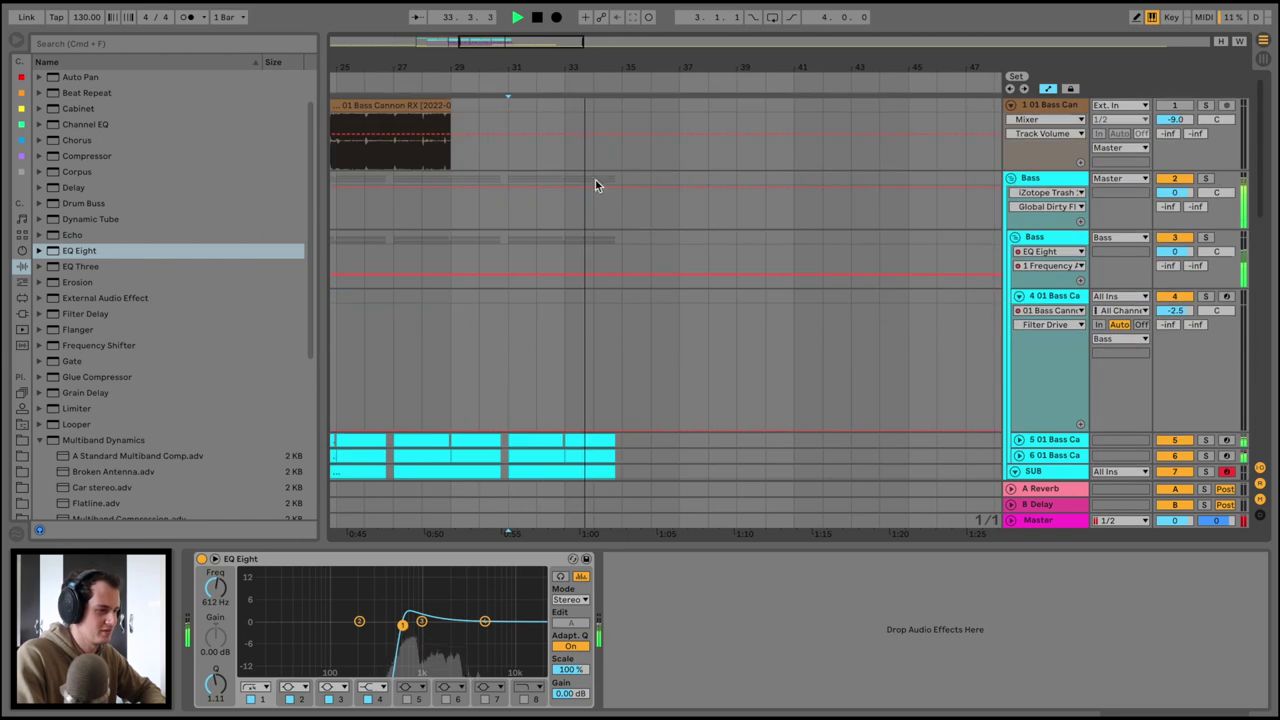
left_click(619, 239)
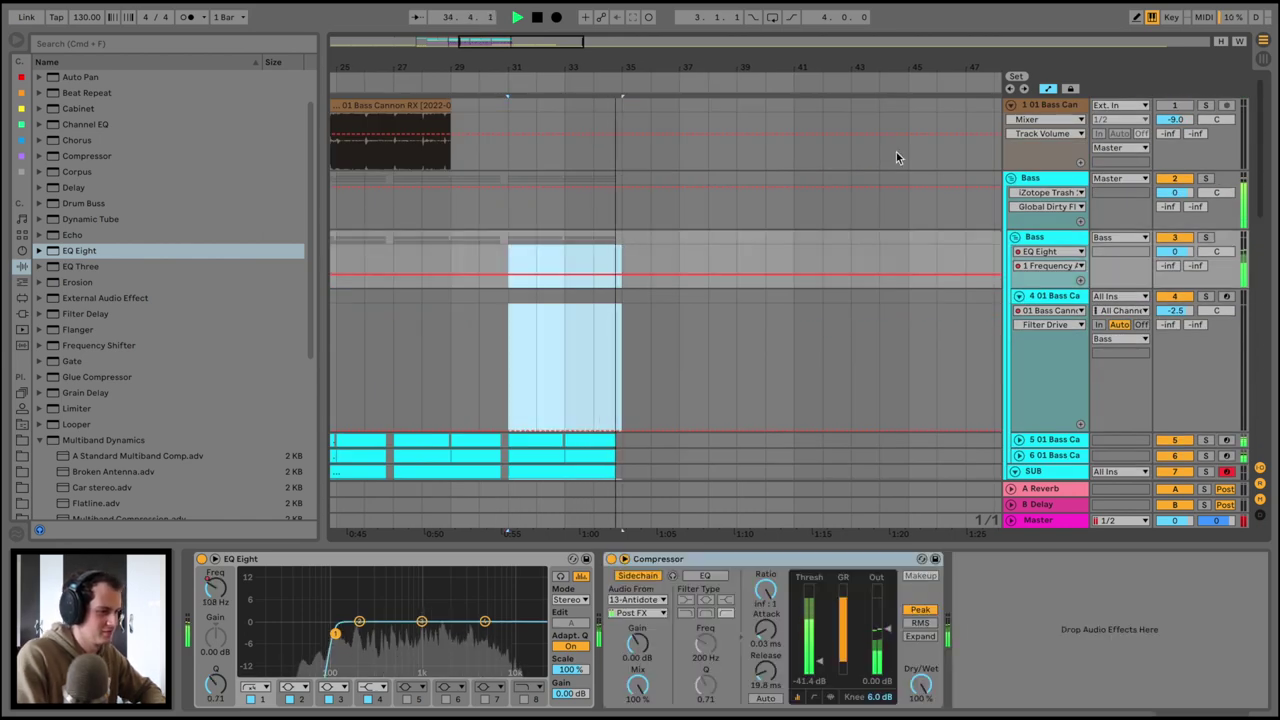
left_click(1011, 178)
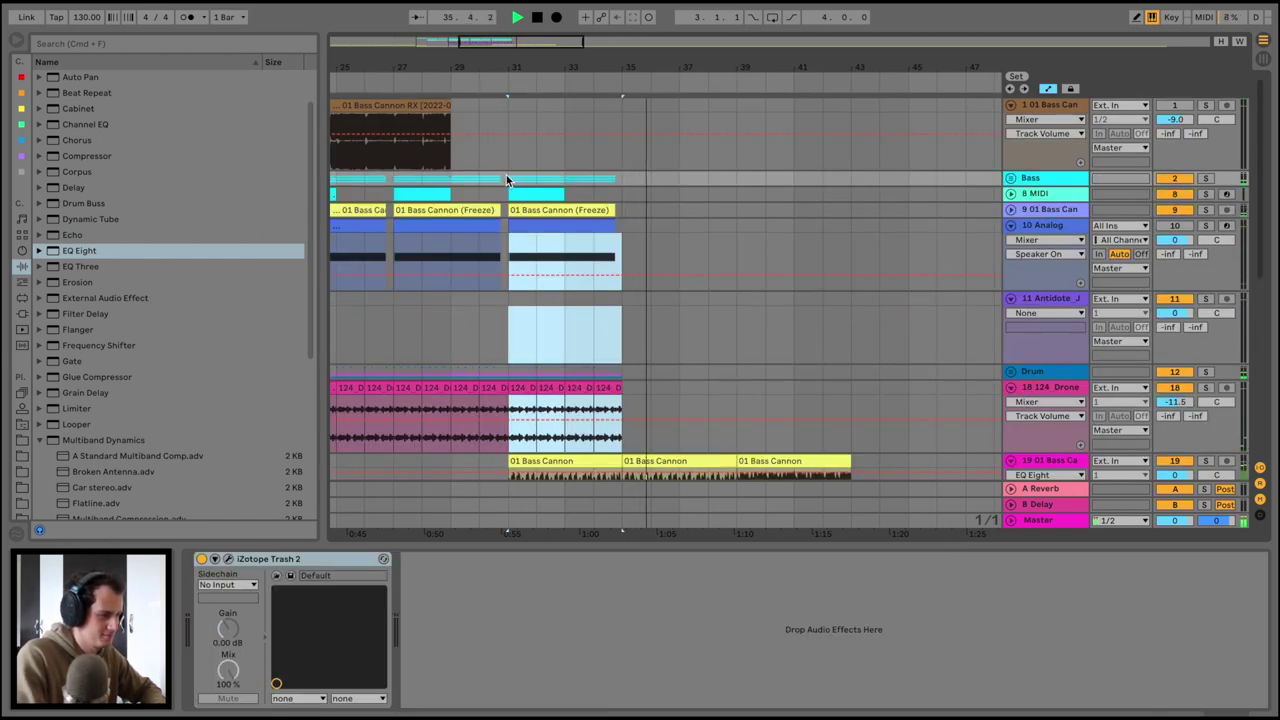
left_click_drag(507, 180, 621, 413)
key("ctrl+d")
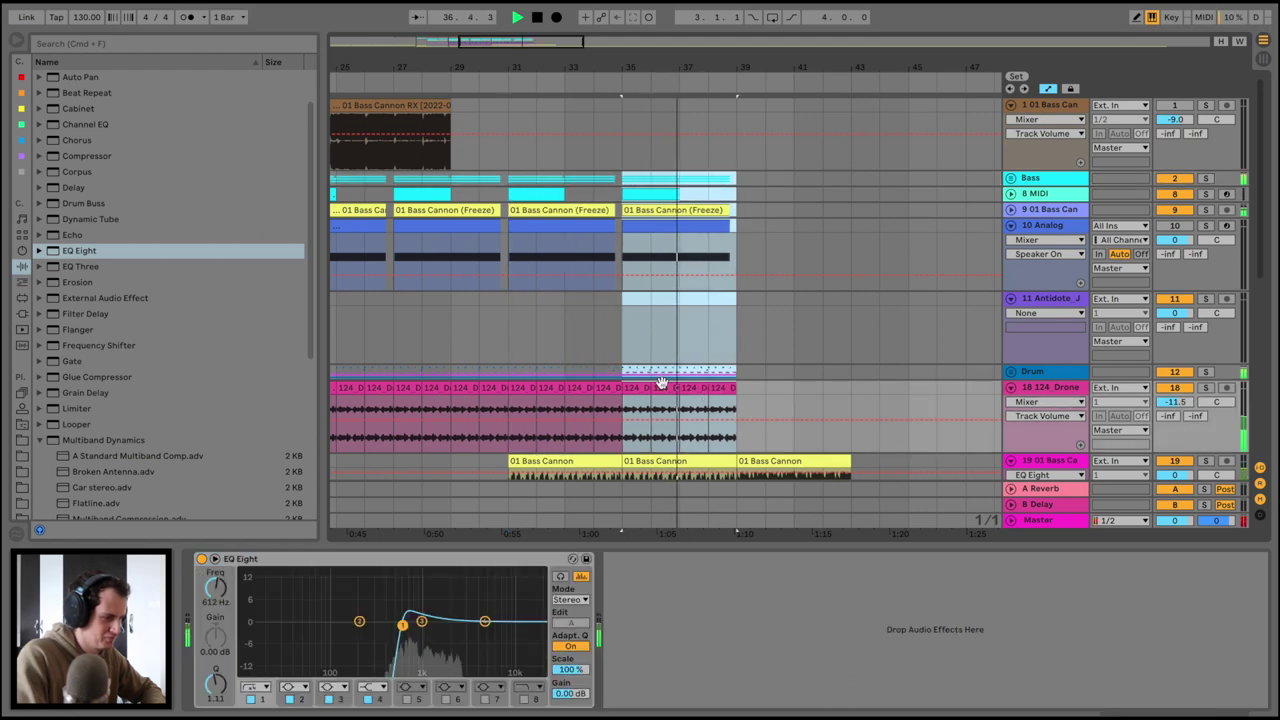
Expand the Drum group and delete bars 37 to 39 of the Clap and Drum Elements tracks
left_click(690, 390)
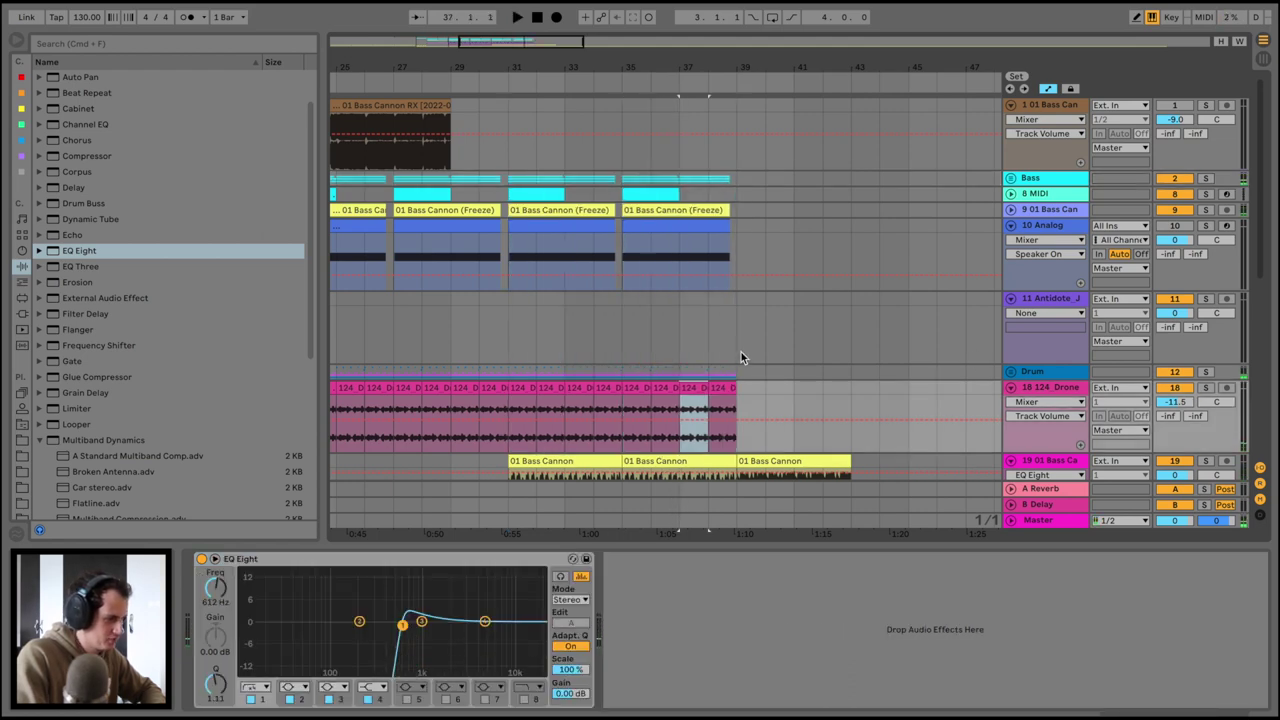
left_click(1013, 374)
scroll(658, 405, "down", 4)
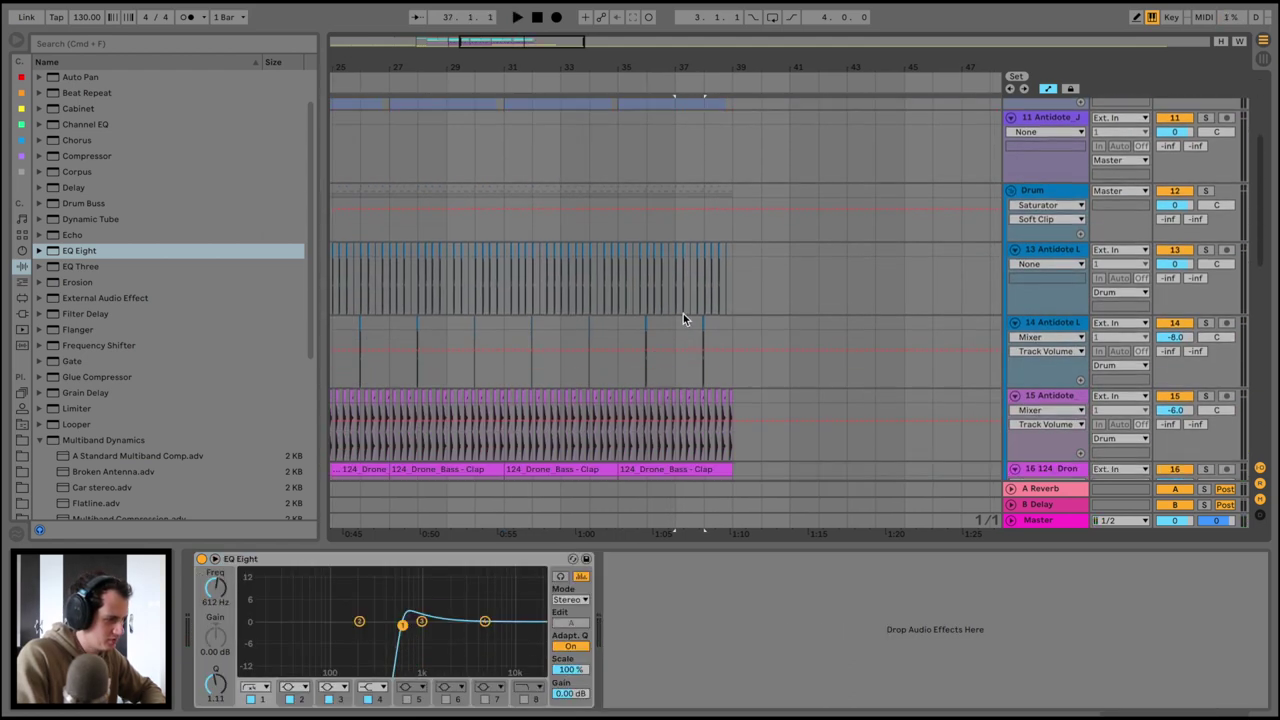
left_click_drag(680, 317, 741, 457)
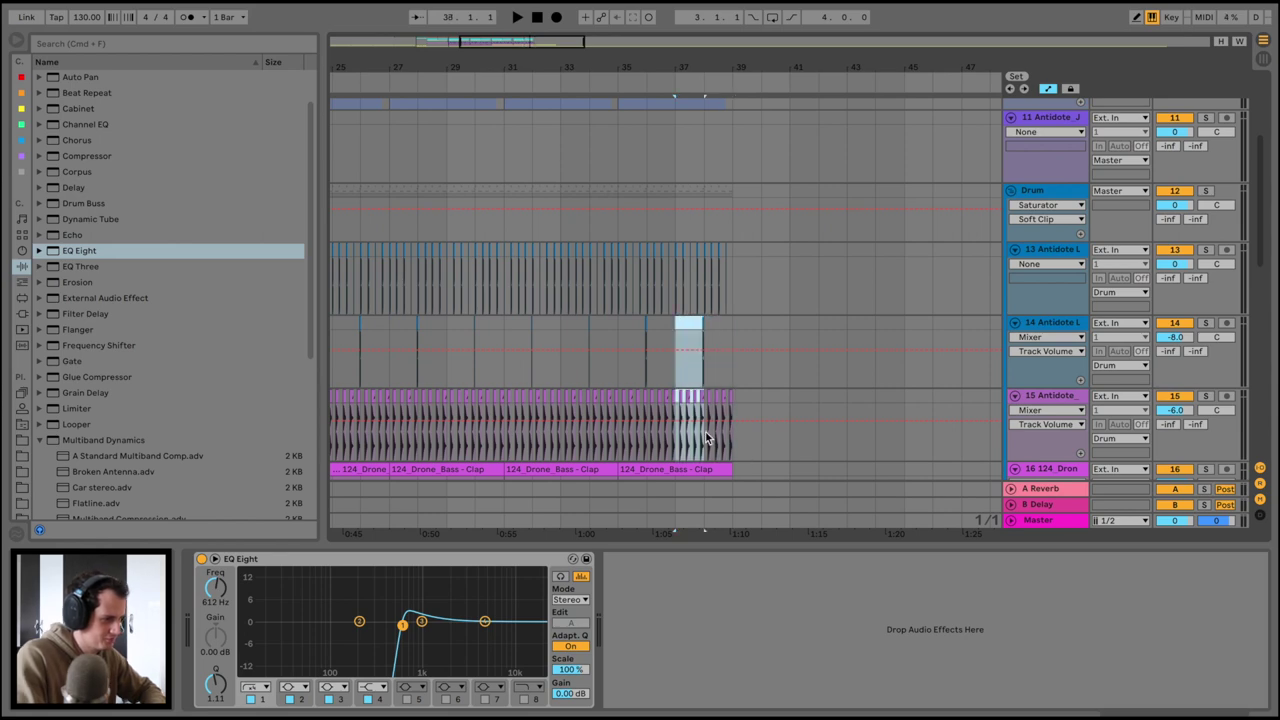
left_click(748, 422)
scroll(734, 362, "down", 3)
scroll(734, 437, "down", 1)
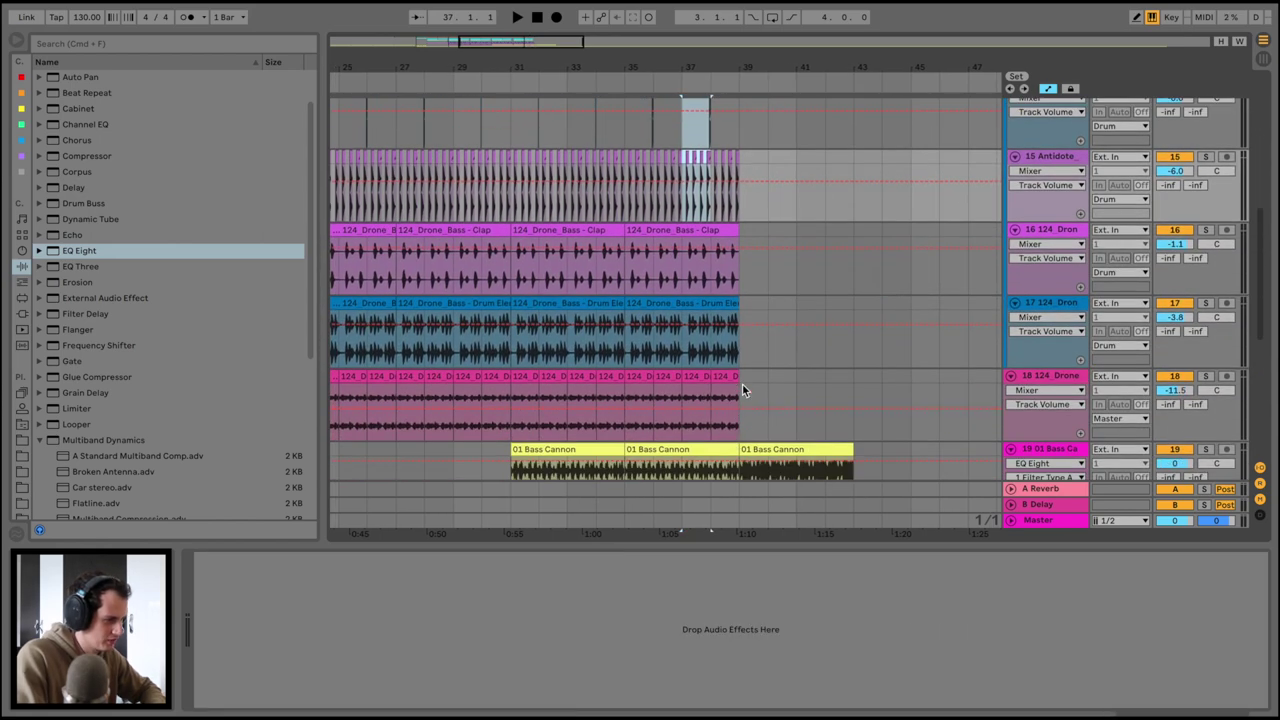
left_click_drag(742, 383, 682, 233)
left_click_drag(742, 322, 681, 238)
key("Delete")
Play back the transition around bar 37 to check the thinned drums and collapse the Drum group
left_click(670, 89)
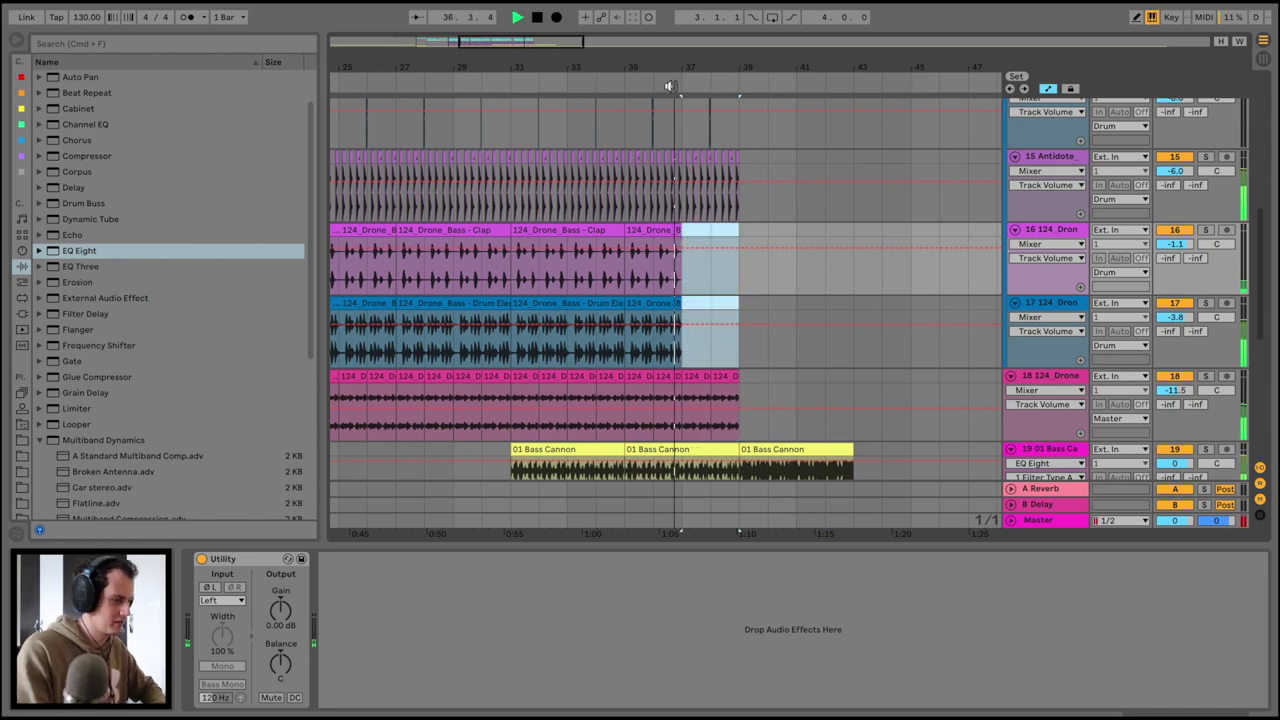
scroll(679, 112, "up", 3)
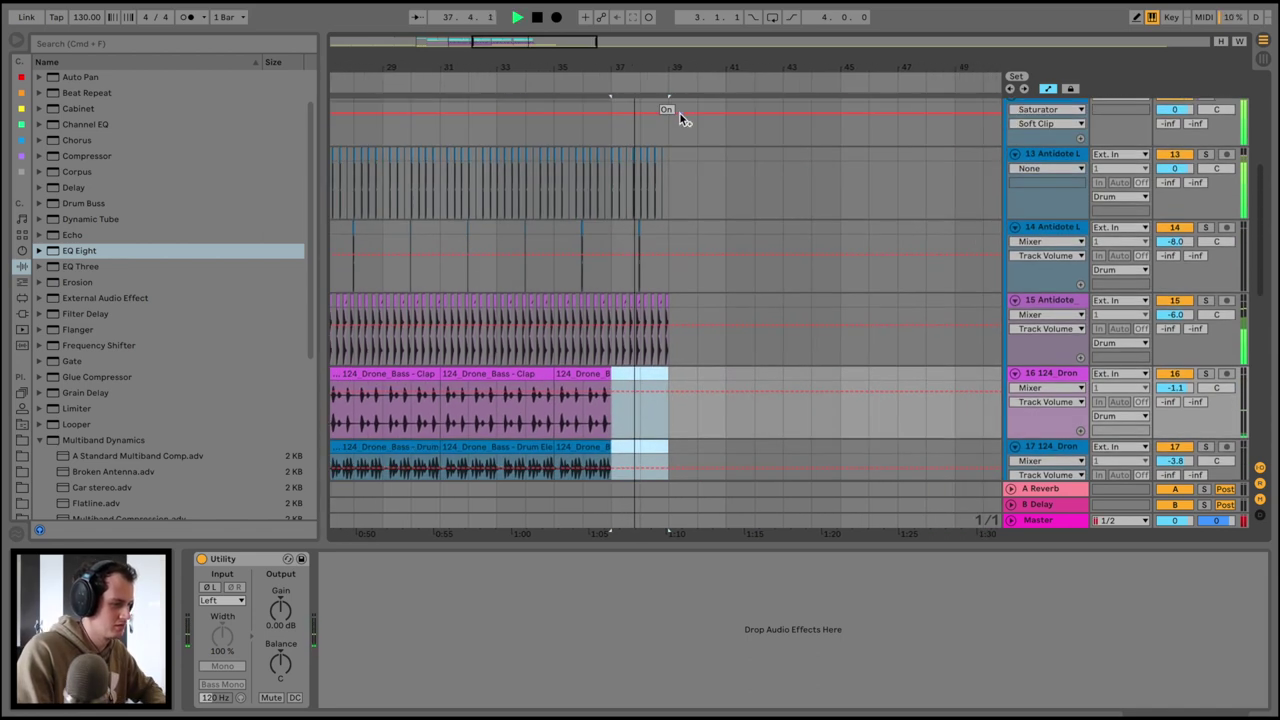
scroll(641, 110, "down", 2)
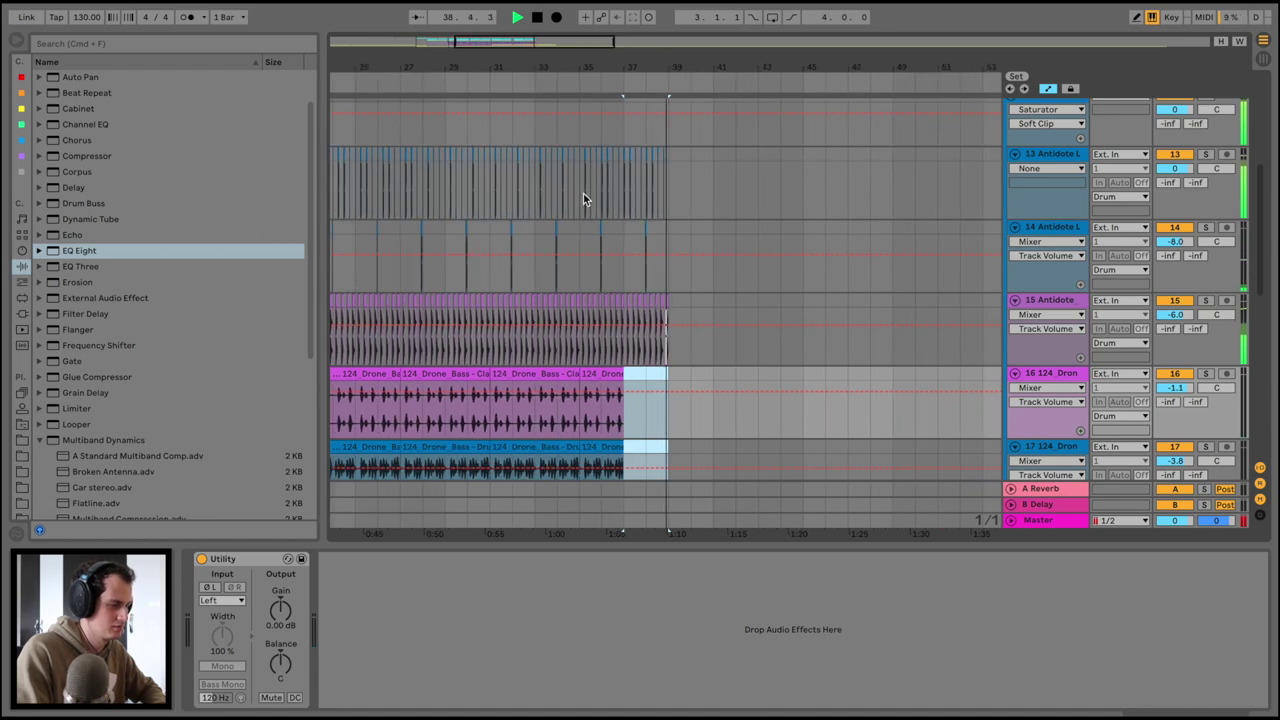
left_click_drag(583, 193, 690, 159)
scroll(704, 172, "up", 5)
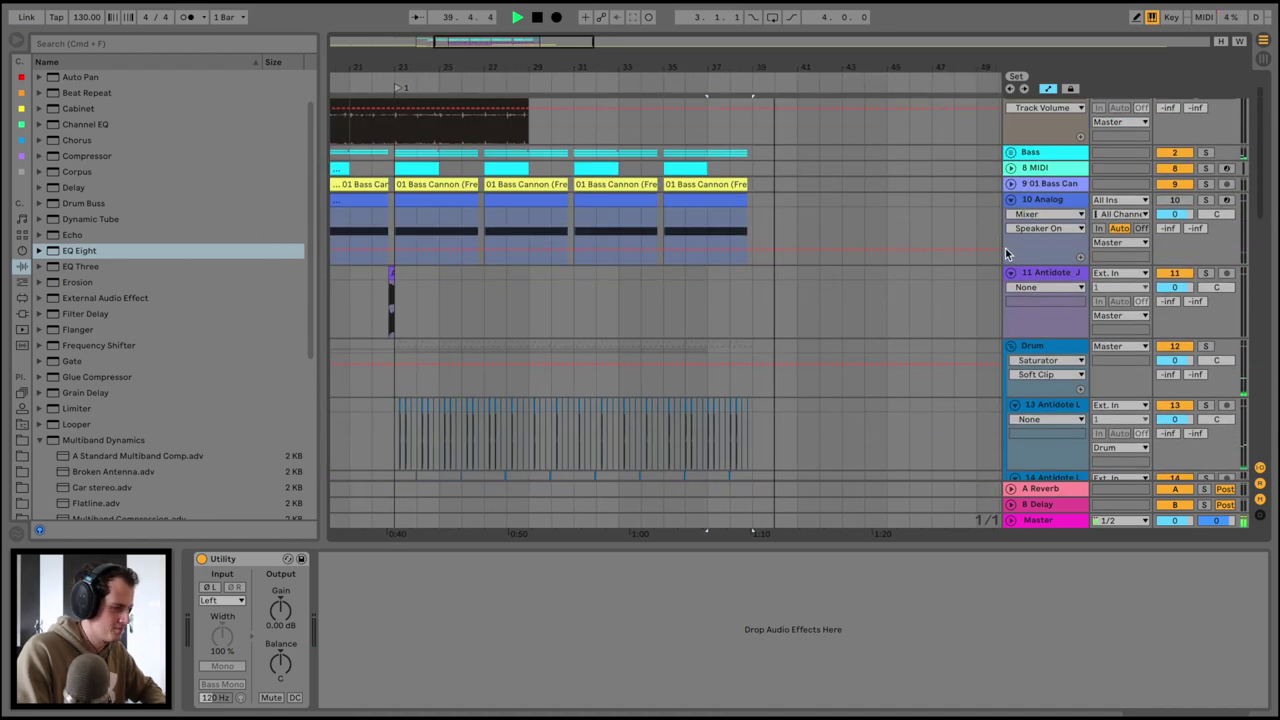
left_click(1012, 345)
Duplicate the Bass Cannon clip at bar 39 on track 19 and add a locator named "ver" at bar 39
left_click(781, 430)
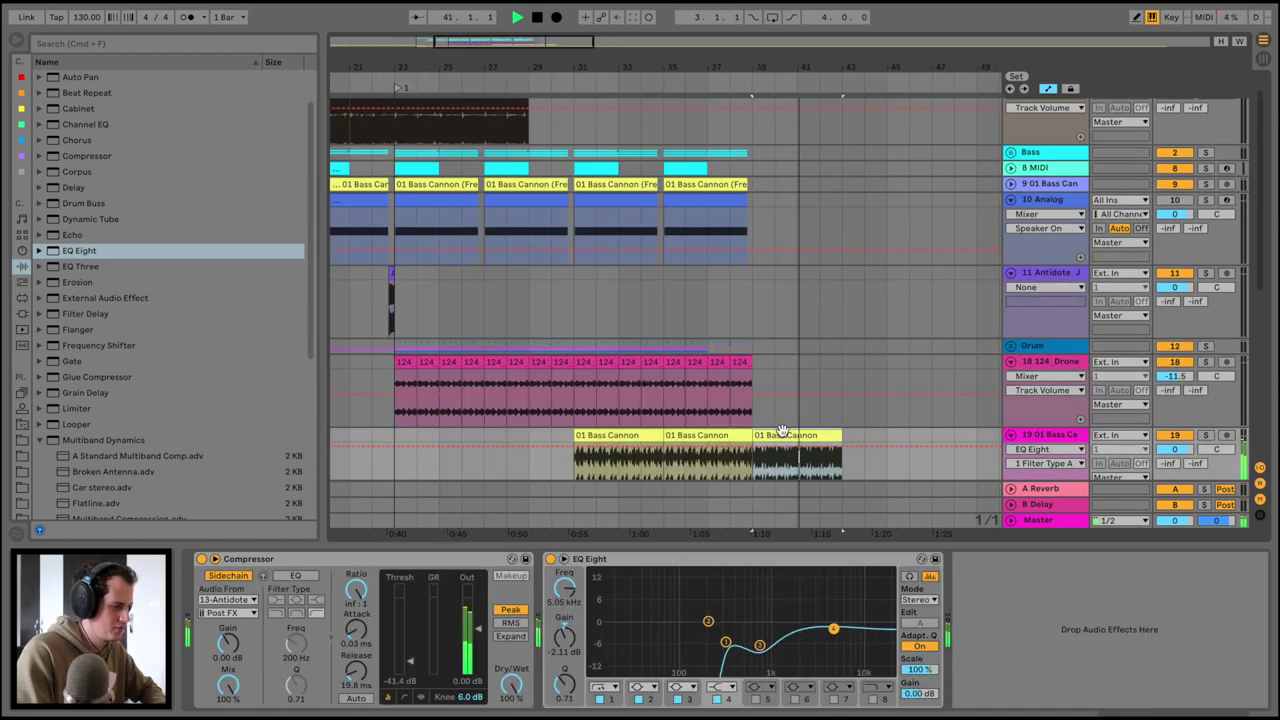
key("ctrl+d")
right_click(748, 84)
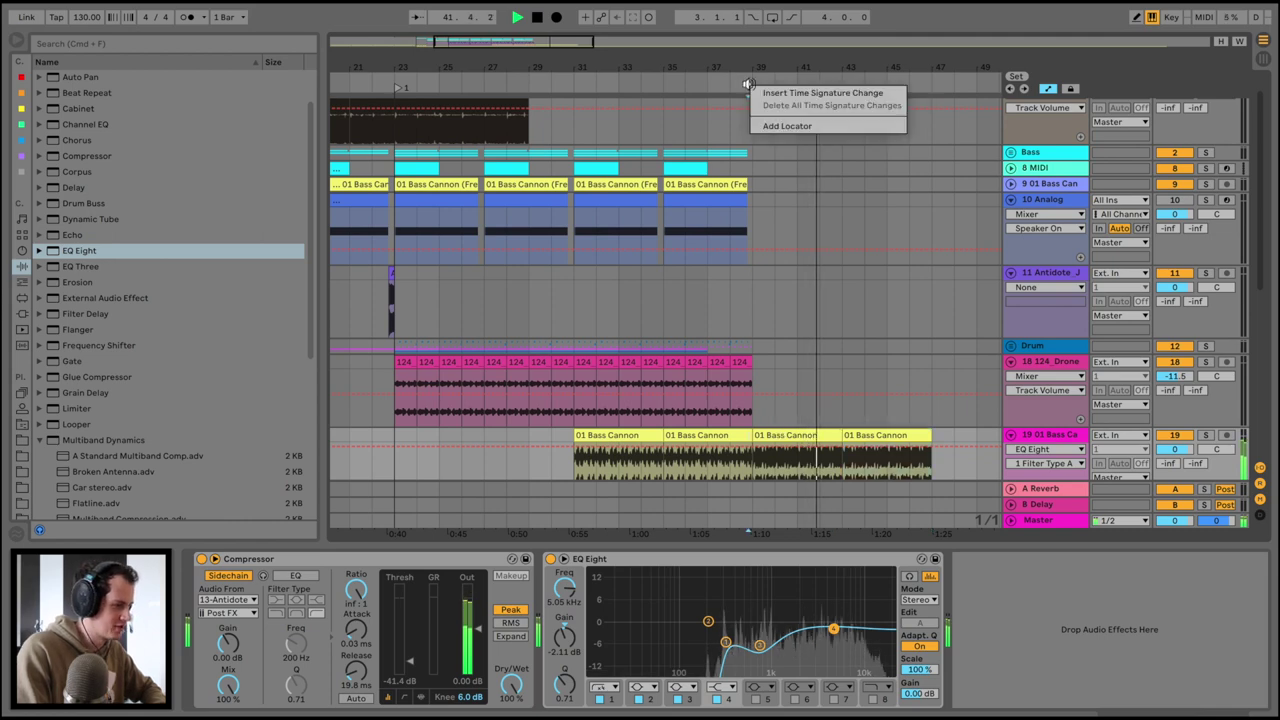
left_click(785, 126)
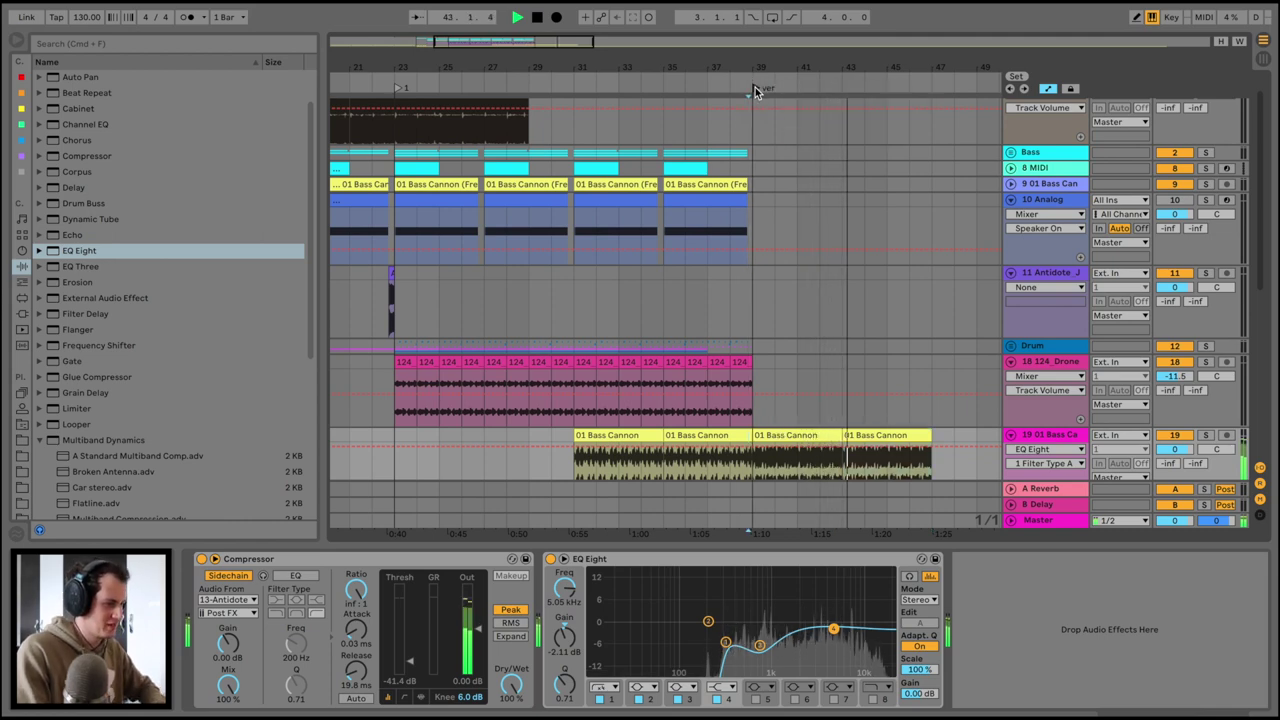
Copy bars 31 to 35 of the Bass group and paste them at the "ver" locator on bar 39
scroll(564, 191, "up", 1)
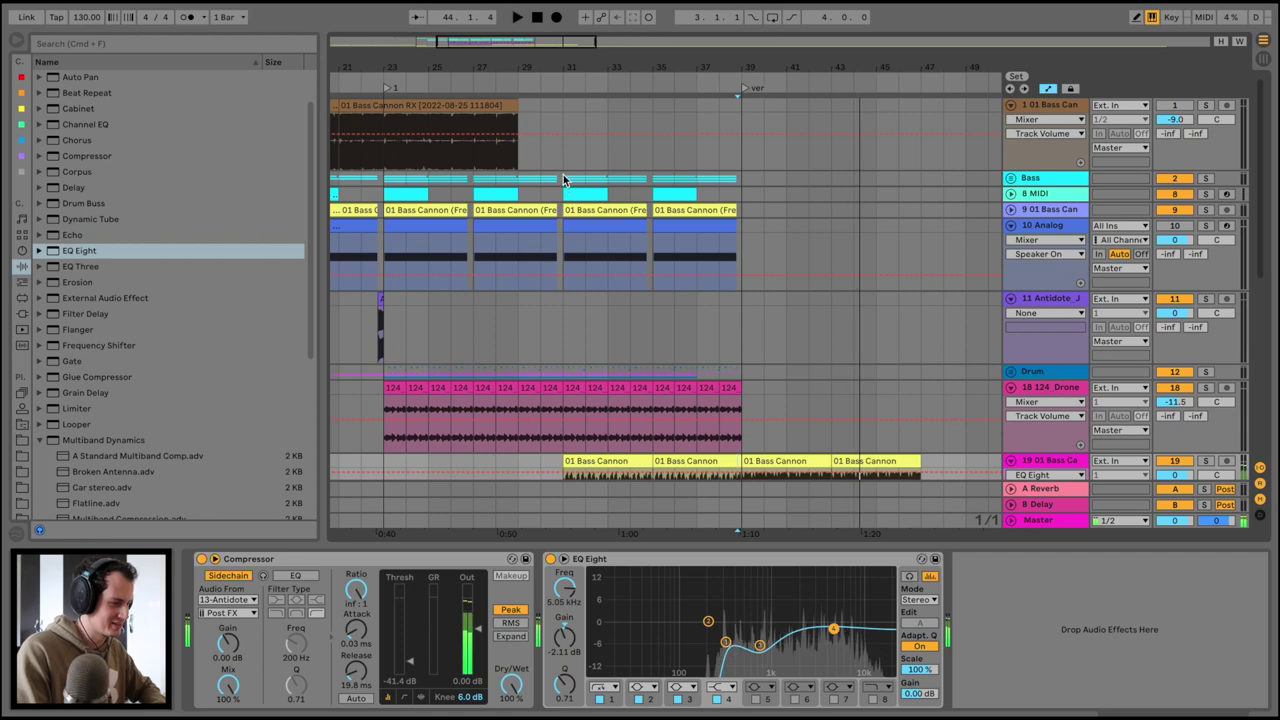
left_click_drag(564, 180, 647, 179)
key("super+c")
key("space")
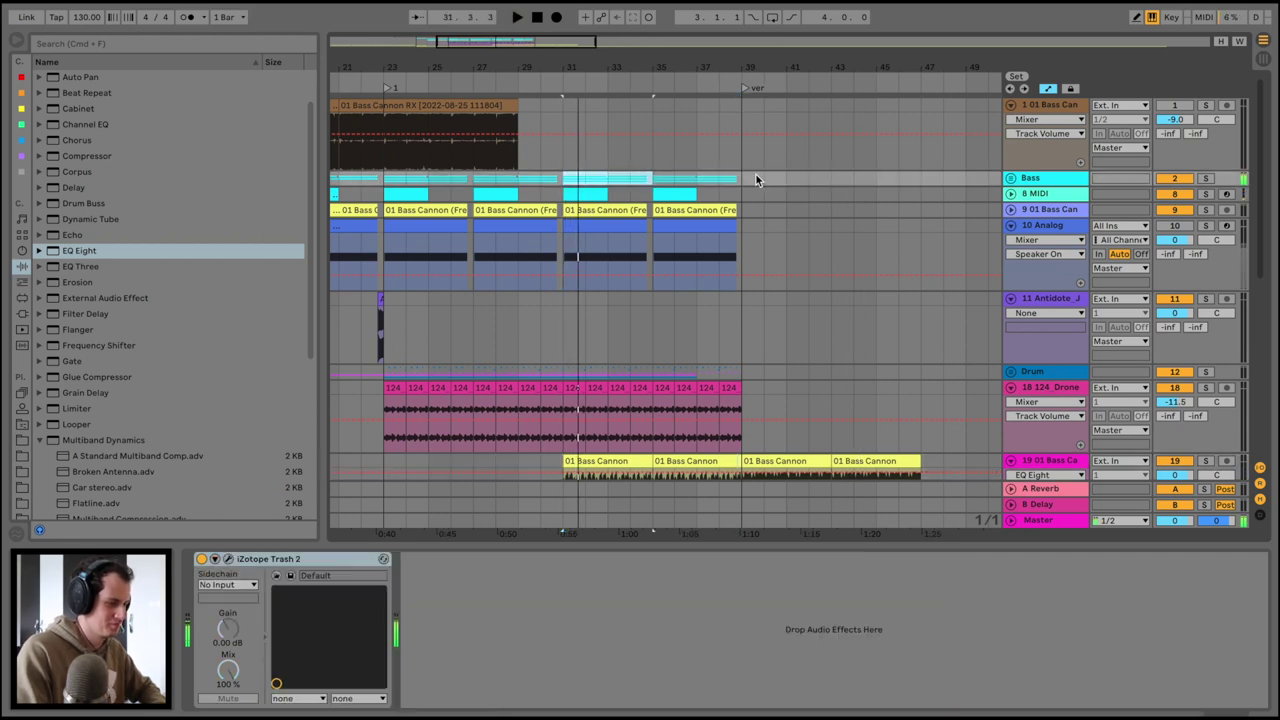
left_click(744, 177)
key("super+v")
Play the arrangement from bar 38 and review the pasted clips inside the expanded Bass group
left_click(723, 177)
key("space")
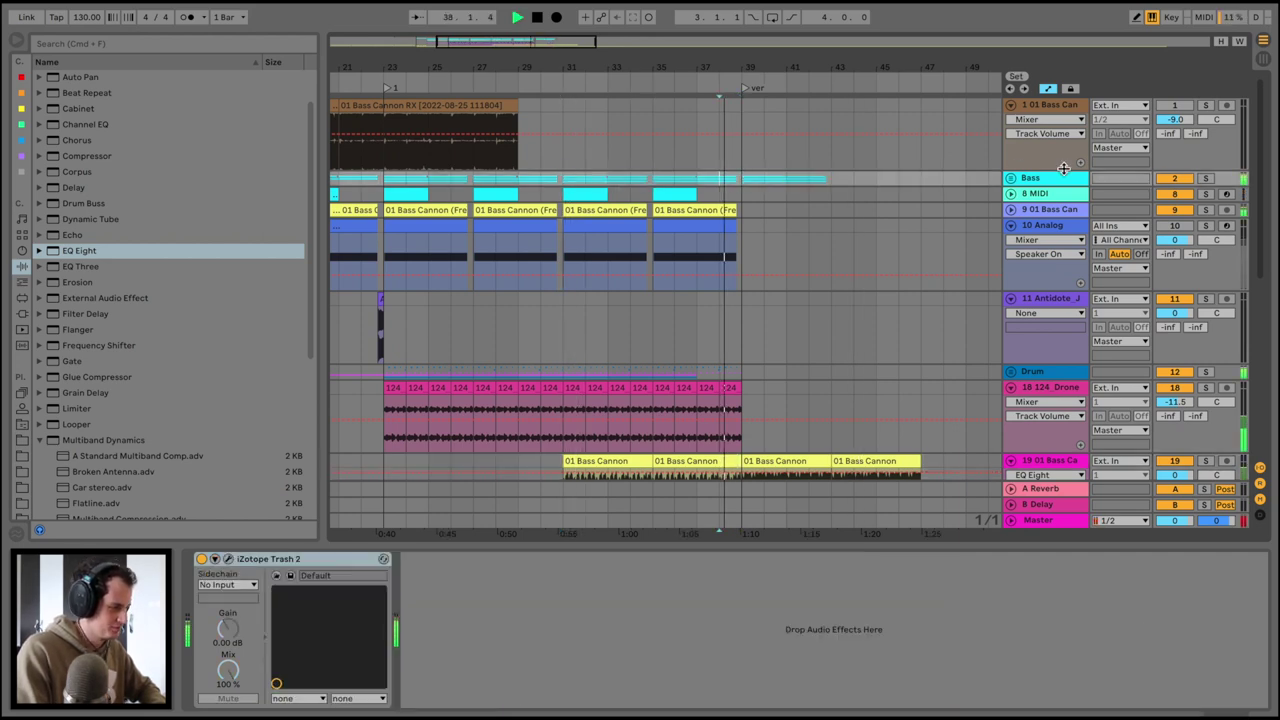
left_click(1012, 178)
scroll(743, 279, "down", 5)
scroll(743, 278, "down", 10)
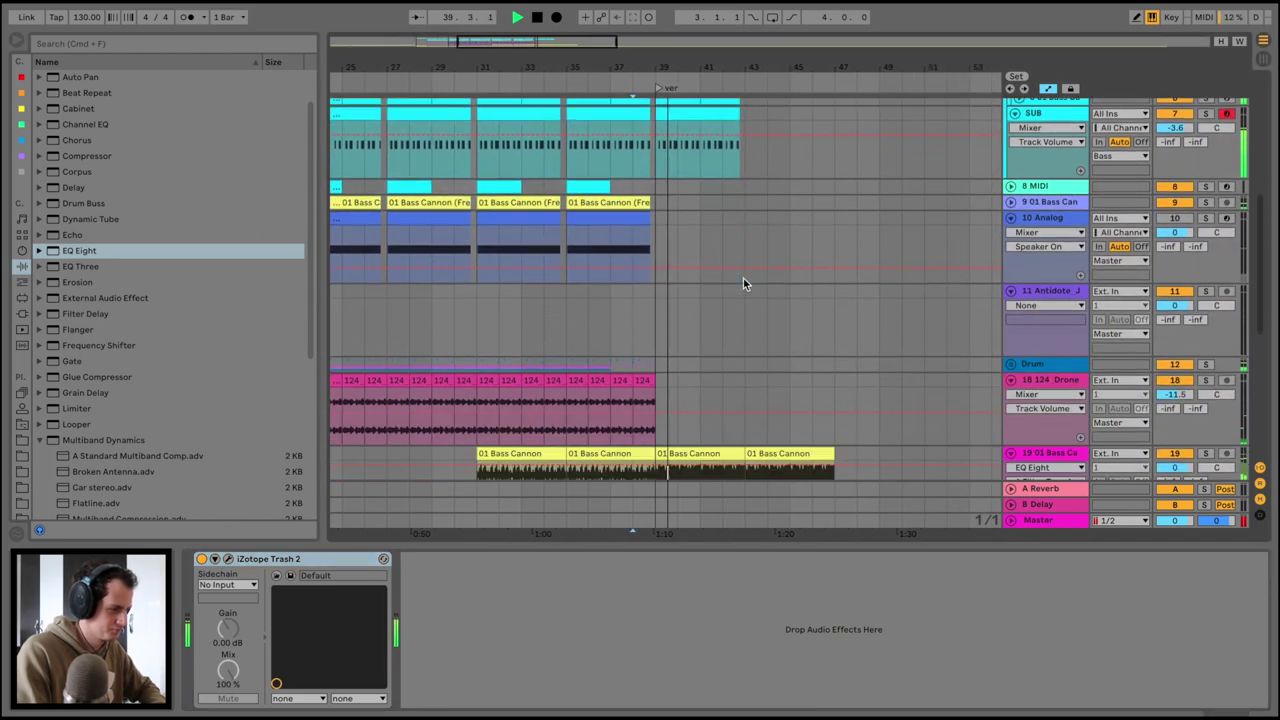
Copy bars 31 to 35 of the Drum group, paste them at bar 39 and duplicate them once up to bar 47
left_click(622, 242)
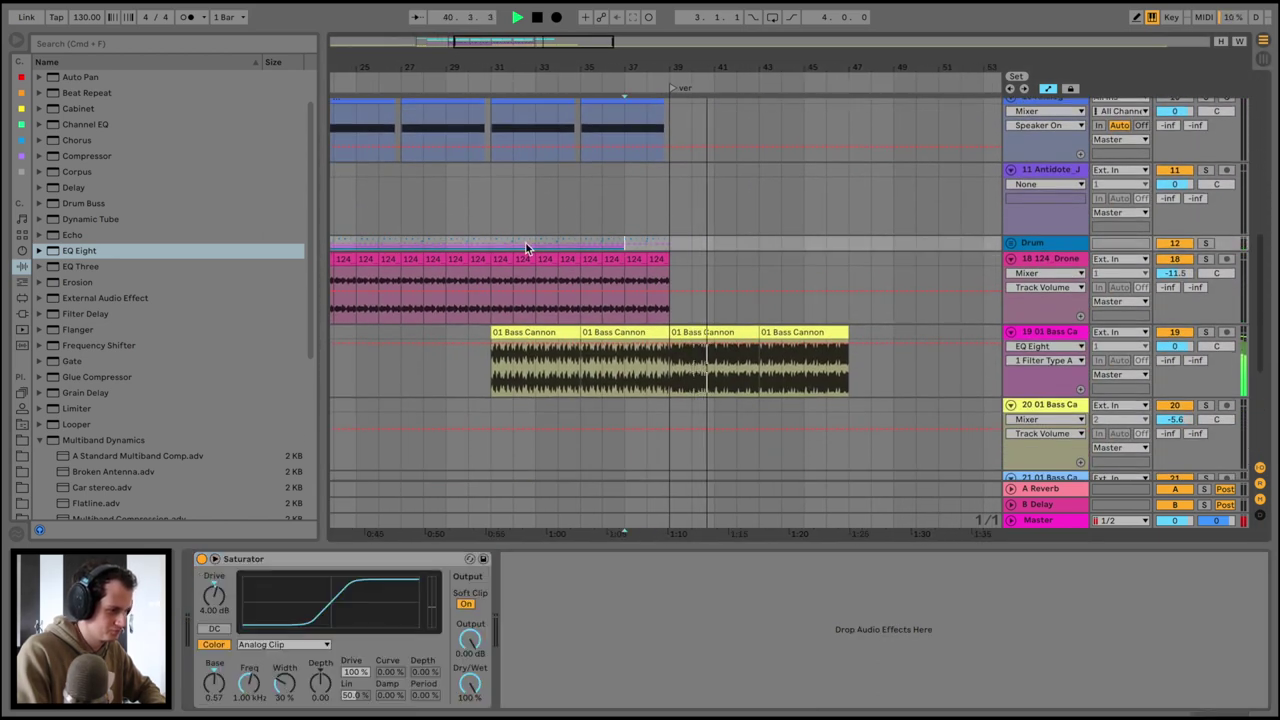
left_click_drag(491, 243, 573, 247)
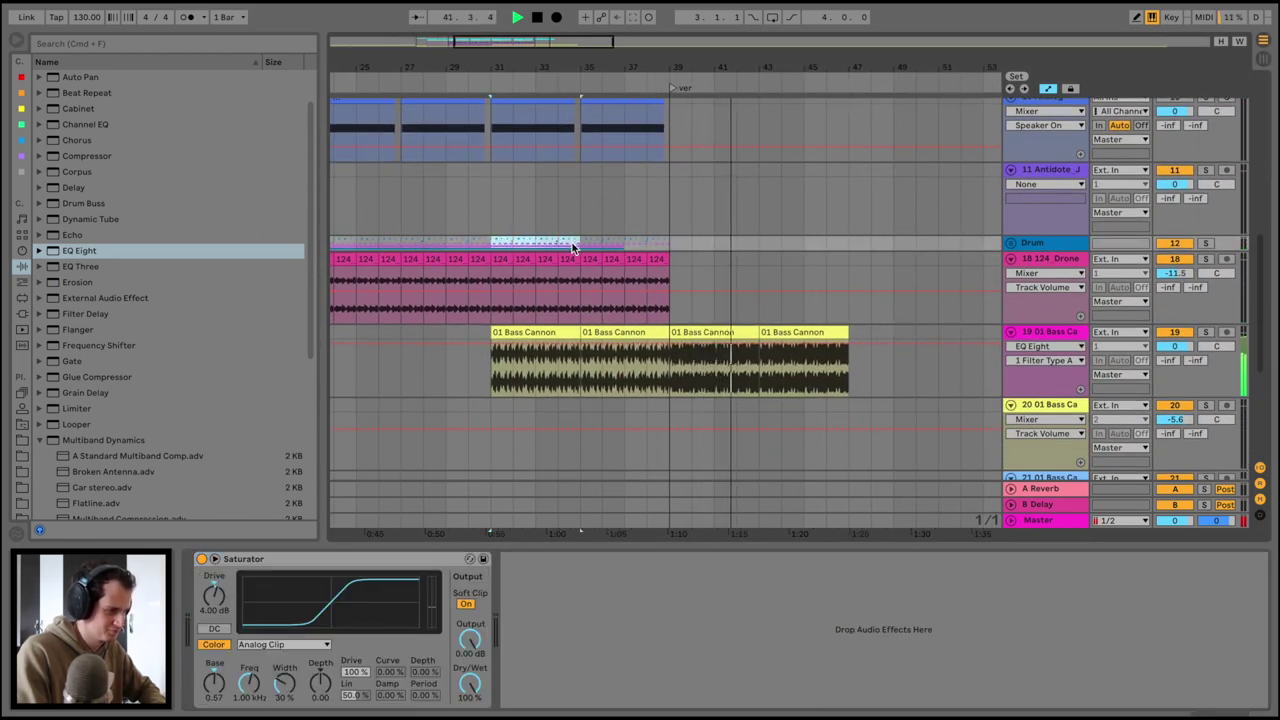
left_click(677, 244)
key("super+v")
key("super+d")
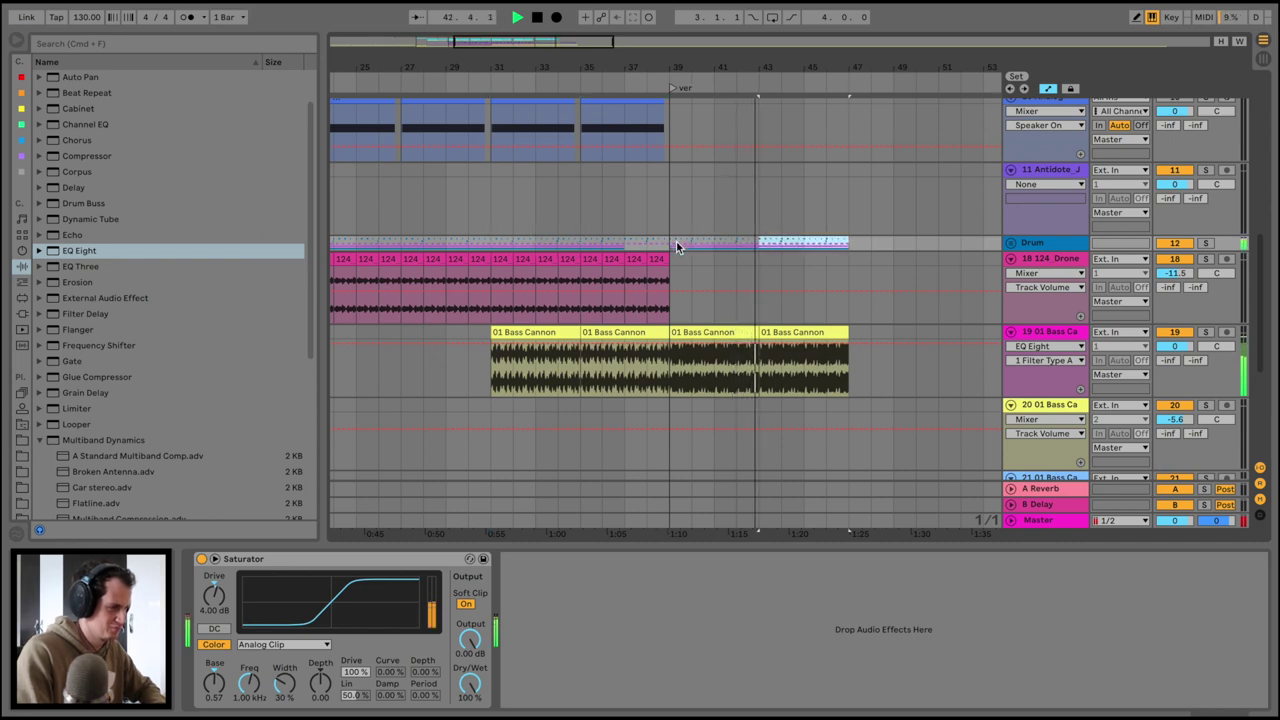
Play the transition from bar 37 and inspect the track 5 clip at bar 39 inside the Bass group
scroll(677, 244, "up", 3)
scroll(676, 240, "up", 6)
left_click(598, 75)
scroll(629, 309, "down", 4)
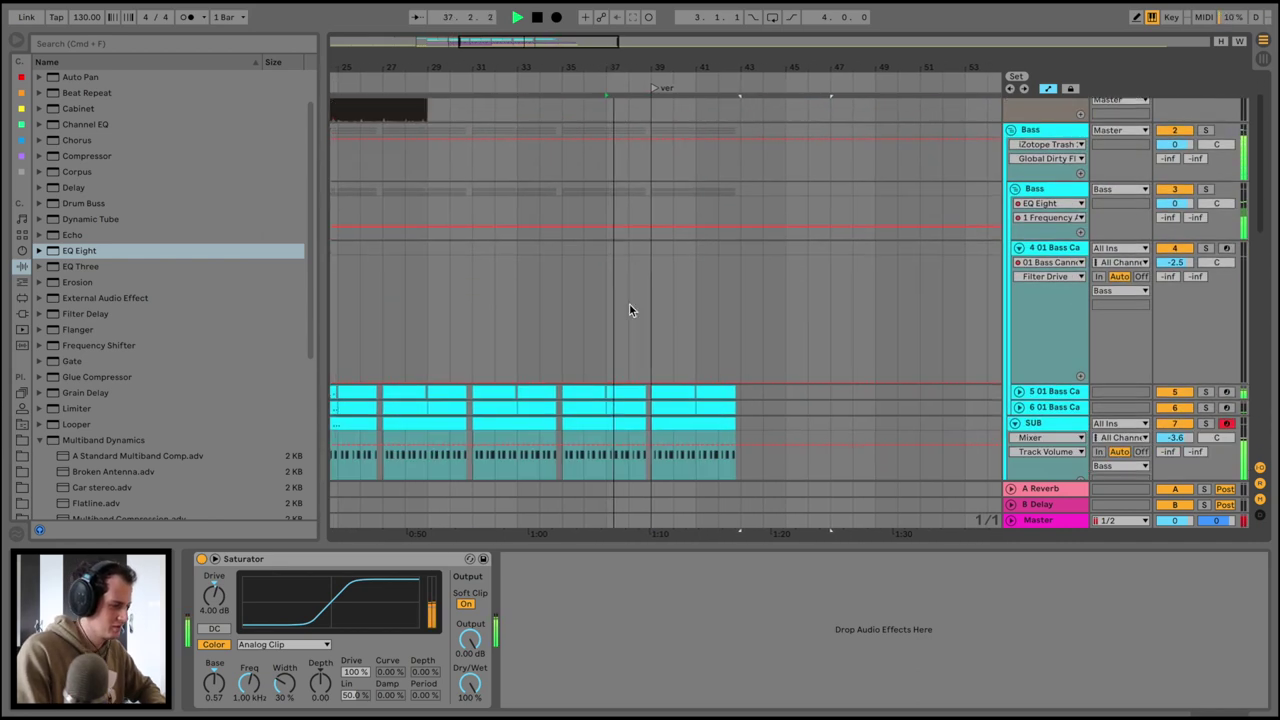
left_click(671, 227)
scroll(887, 234, "up", 5)
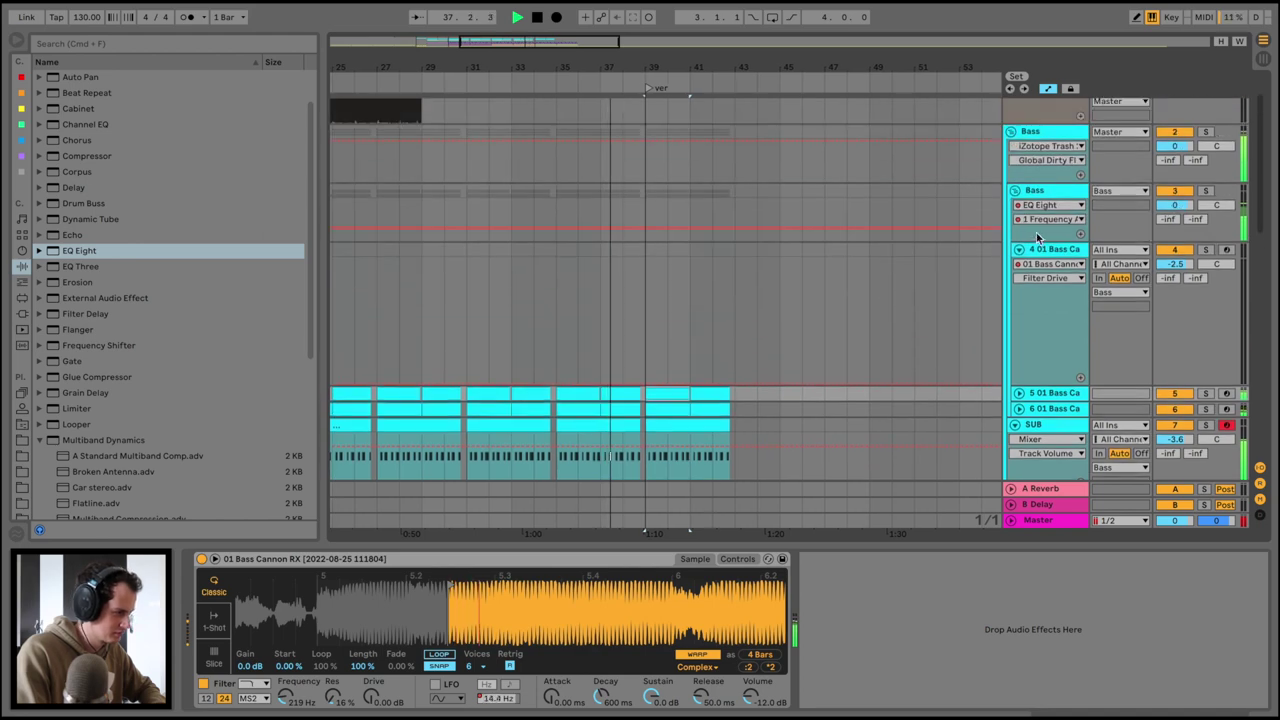
Fold track 4, enable EQ Eight's eighth band on the inner Bass group and automate its frequency down to 329 Hz from bar 39
left_click(1020, 250)
left_click(1057, 193)
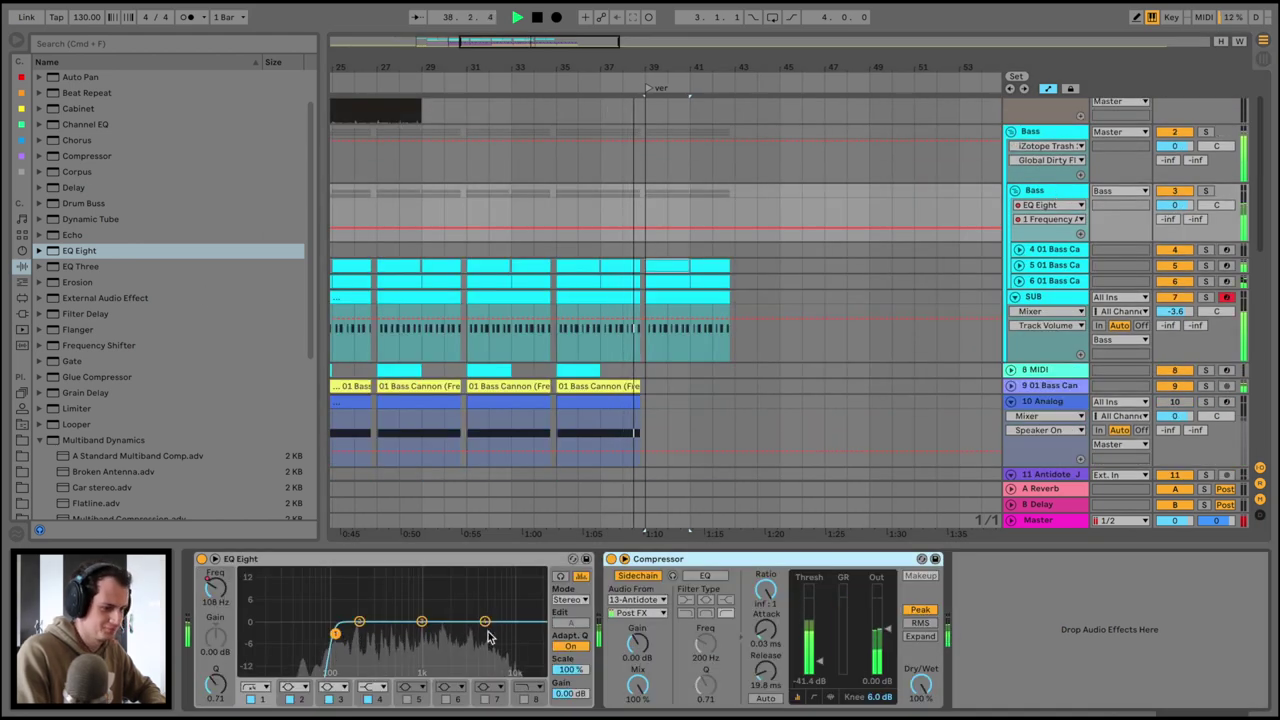
left_click(530, 699)
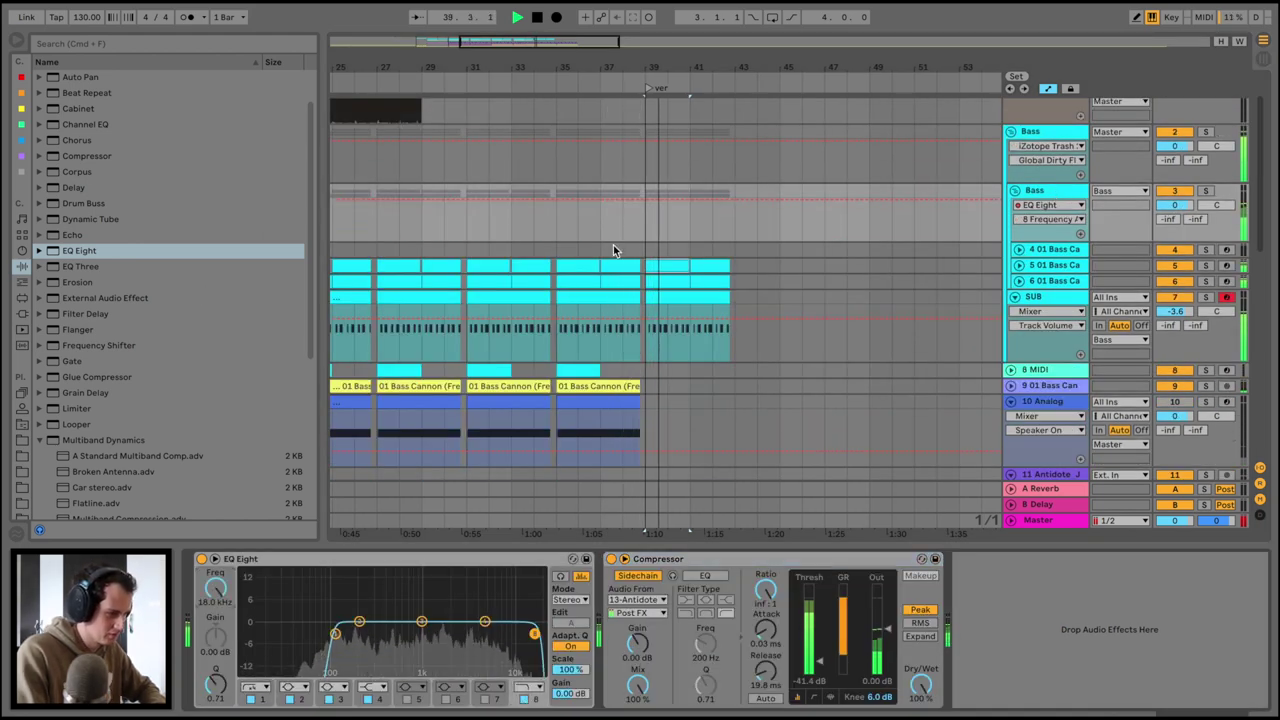
left_click_drag(643, 202, 647, 220)
key("space")
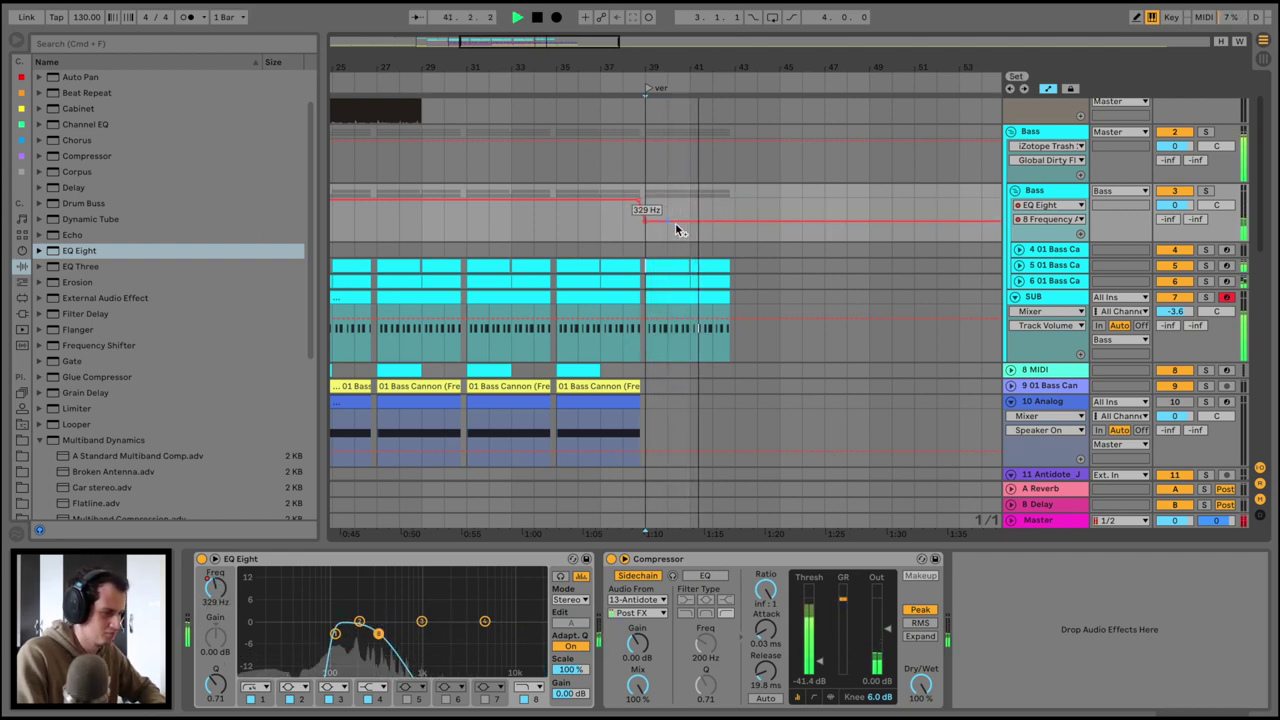
Fold the Bass group, duplicate its bars 39 to 43 directly after themselves and delete the content from bar 45 to 47
left_click(1030, 131)
left_click(1011, 131)
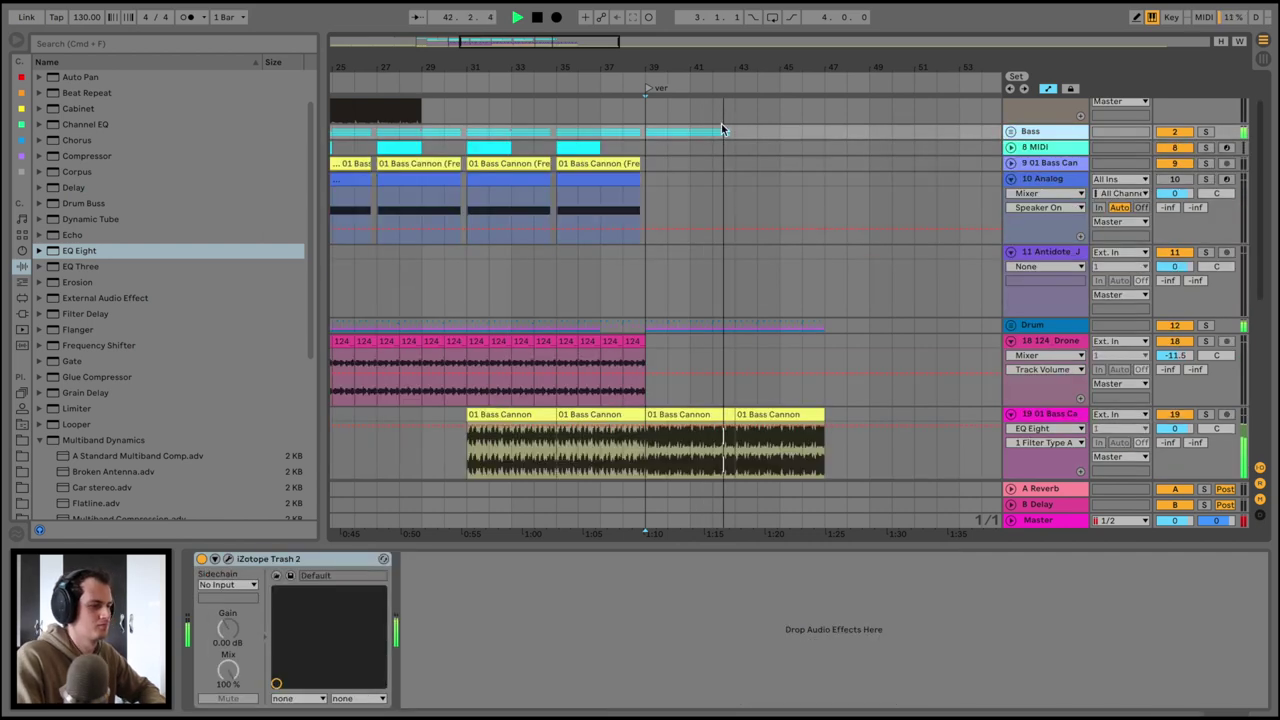
left_click_drag(651, 133, 733, 134)
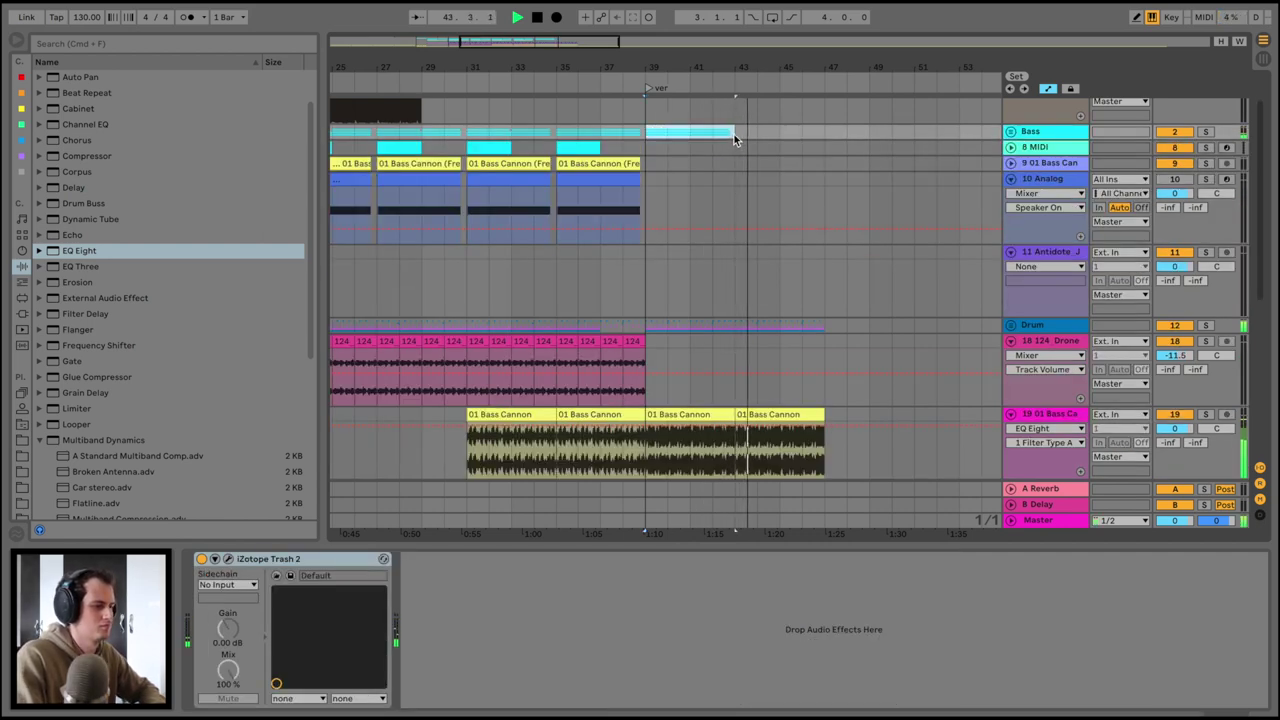
key("ctrl+d")
left_click_drag(819, 130, 785, 129)
key("Delete")
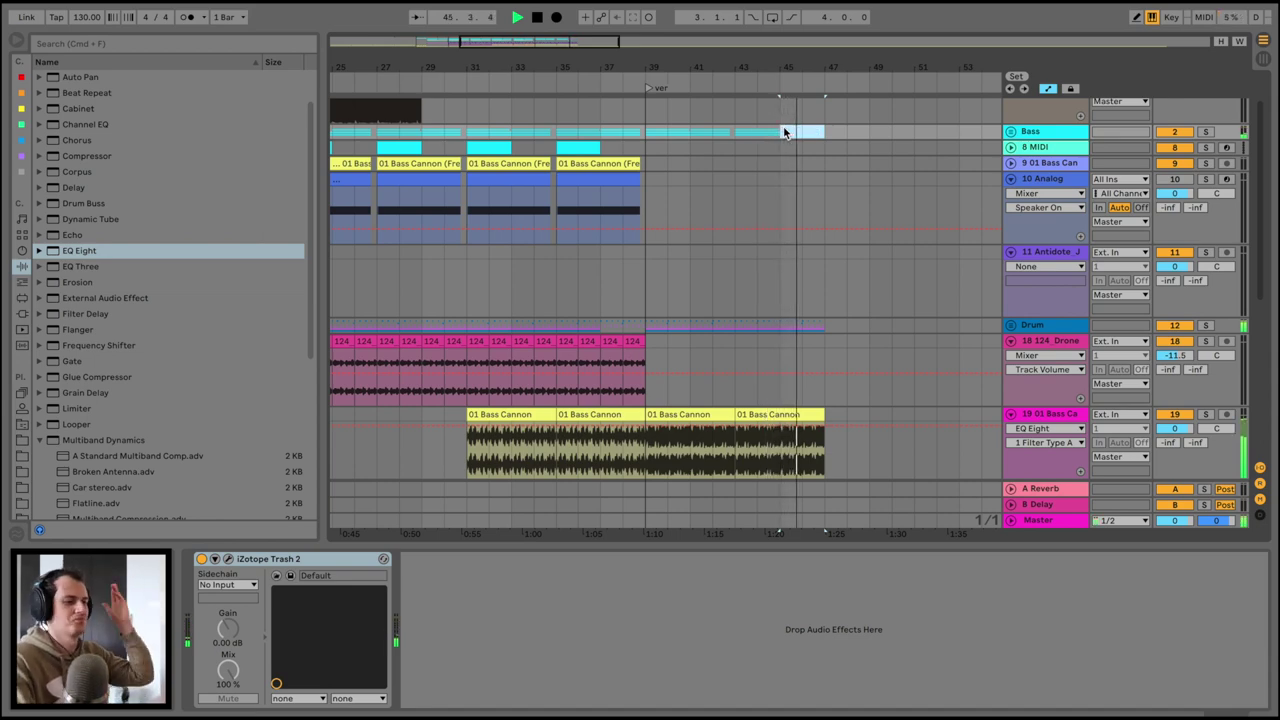
Review the whole arrangement, audition the section from locator "1" and place the insertion point at bar 23 on the Bass group
left_click_drag(777, 66, 758, 66)
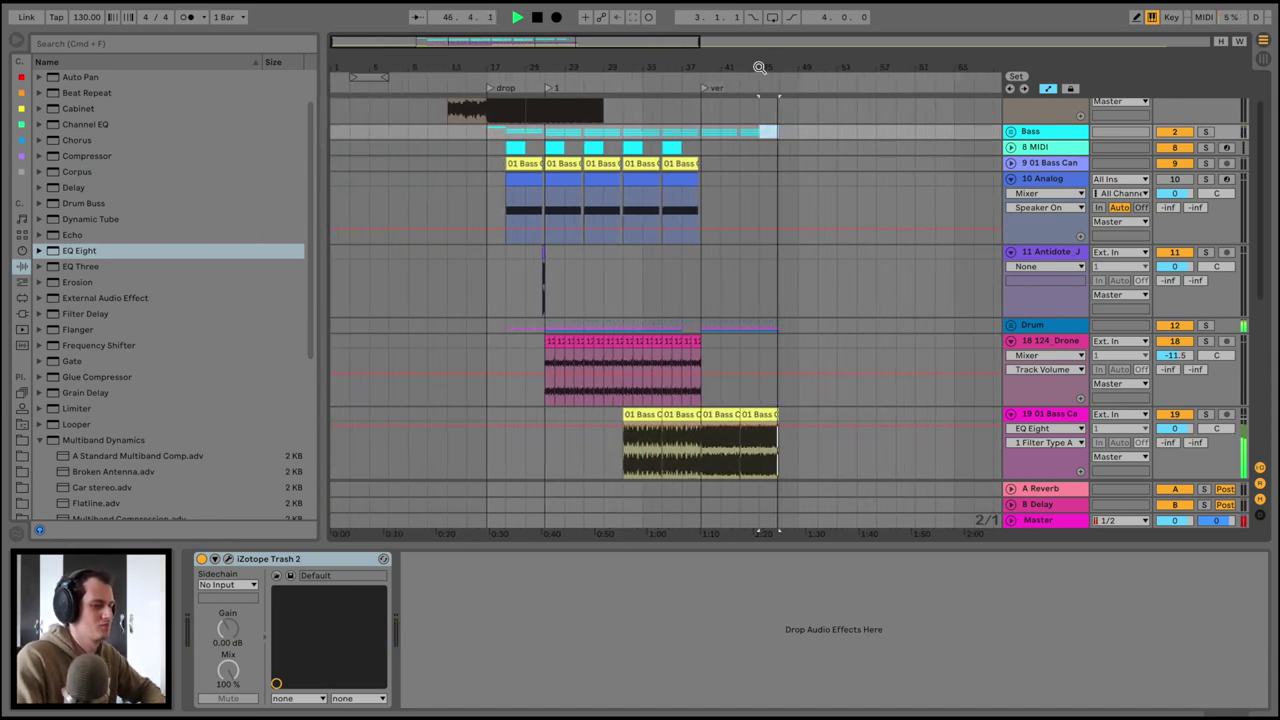
key("space")
scroll(507, 203, "up", 1)
scroll(507, 203, "up", 1)
left_click(478, 188)
key("space")
scroll(478, 188, "down", 6)
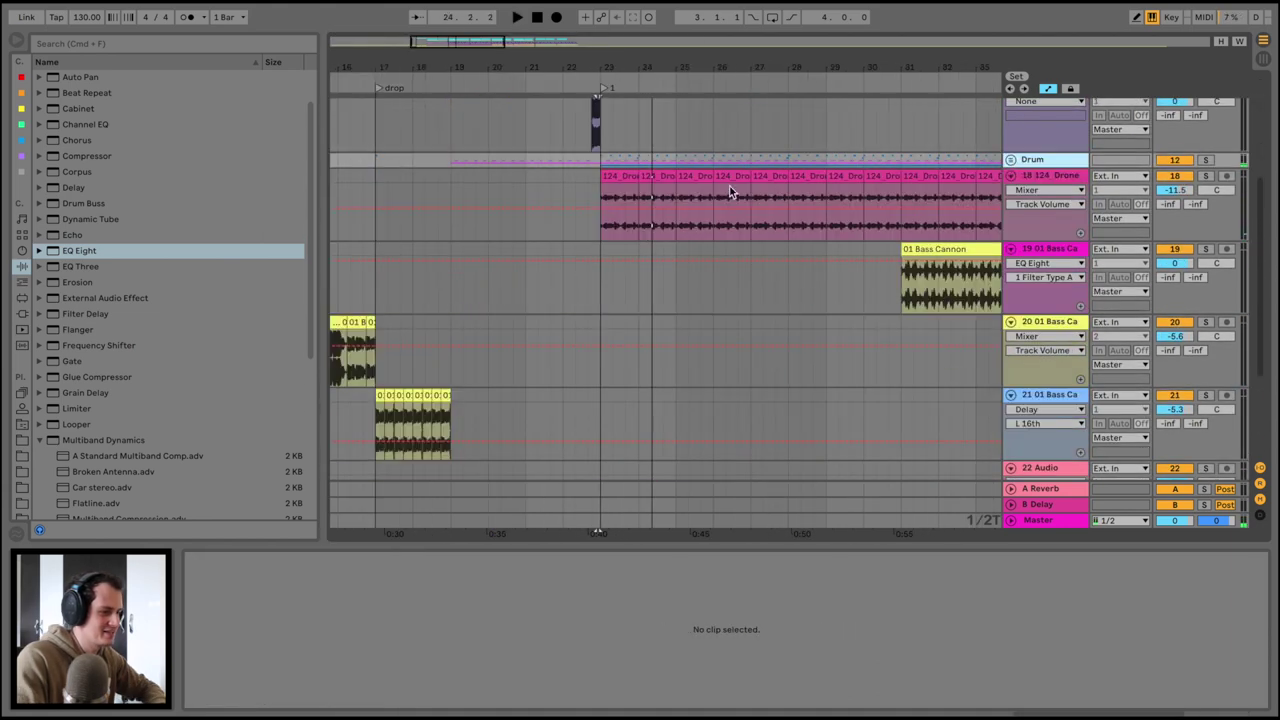
scroll(730, 192, "up", 5)
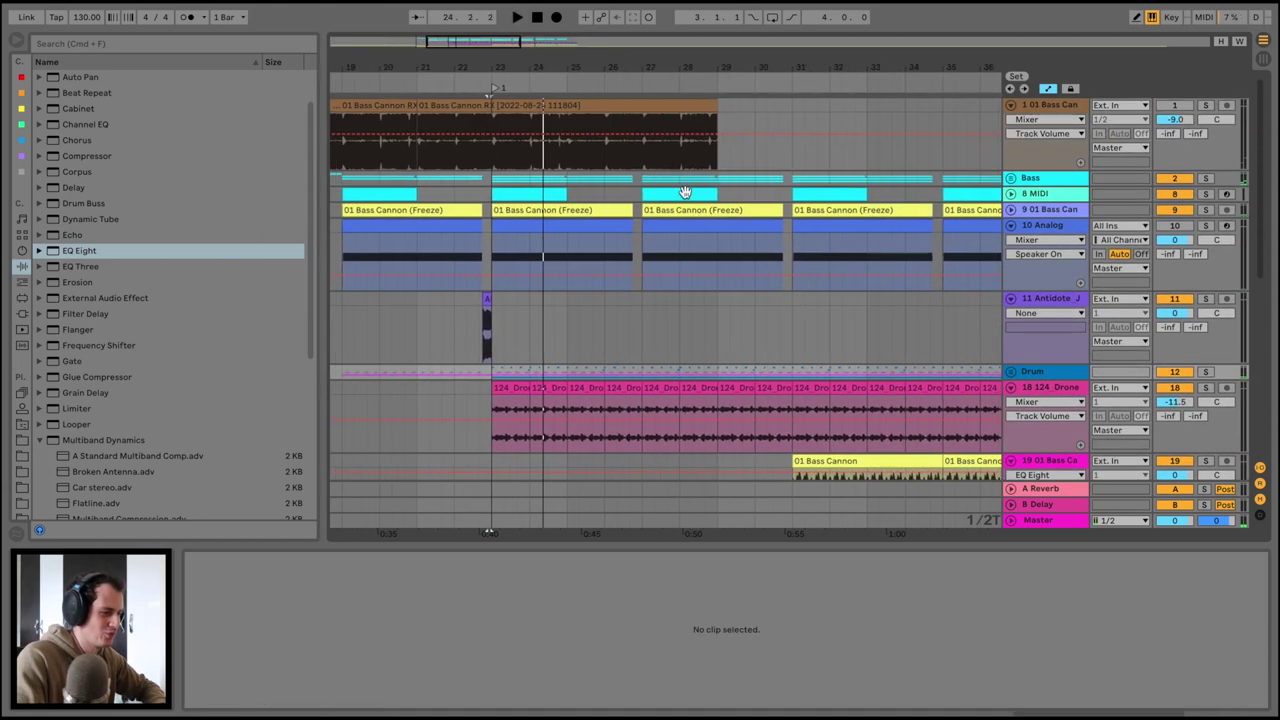
key("space")
left_click(472, 182)
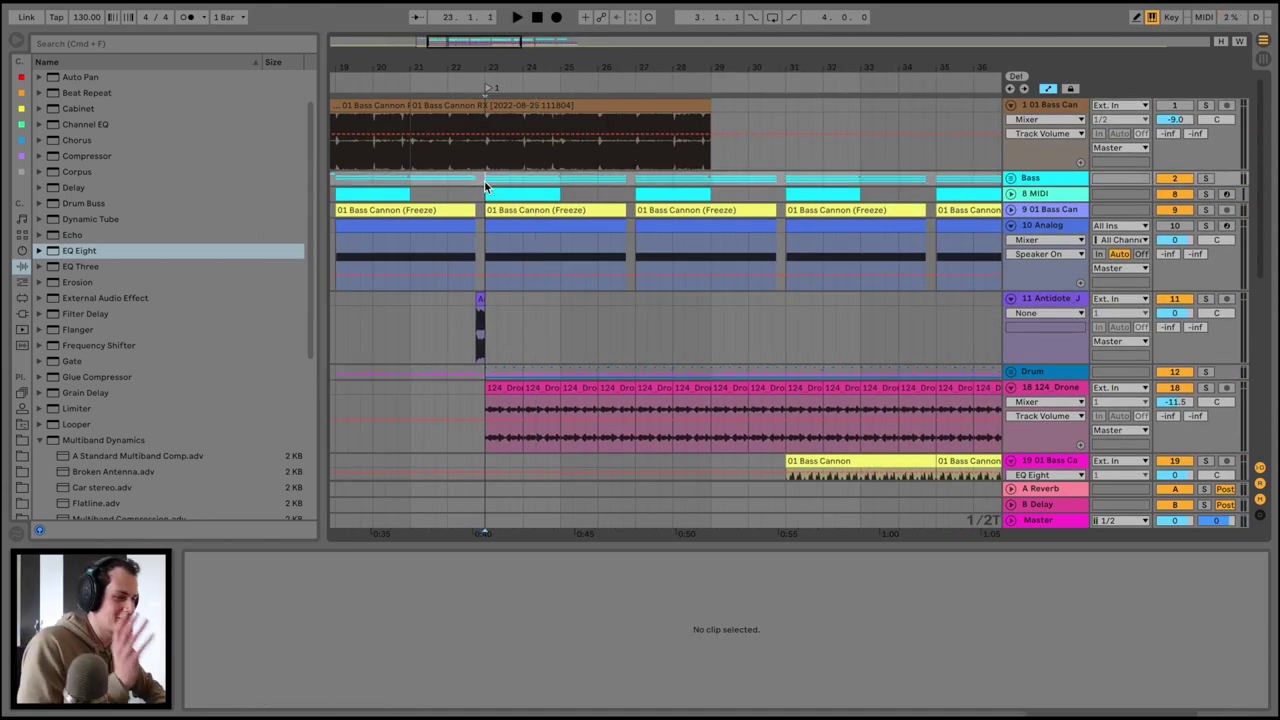
Copy the start of the Bass Cannon RX clip at the drop and paste it at bar 23 on a new audio track in the Bass group
left_click(1010, 178)
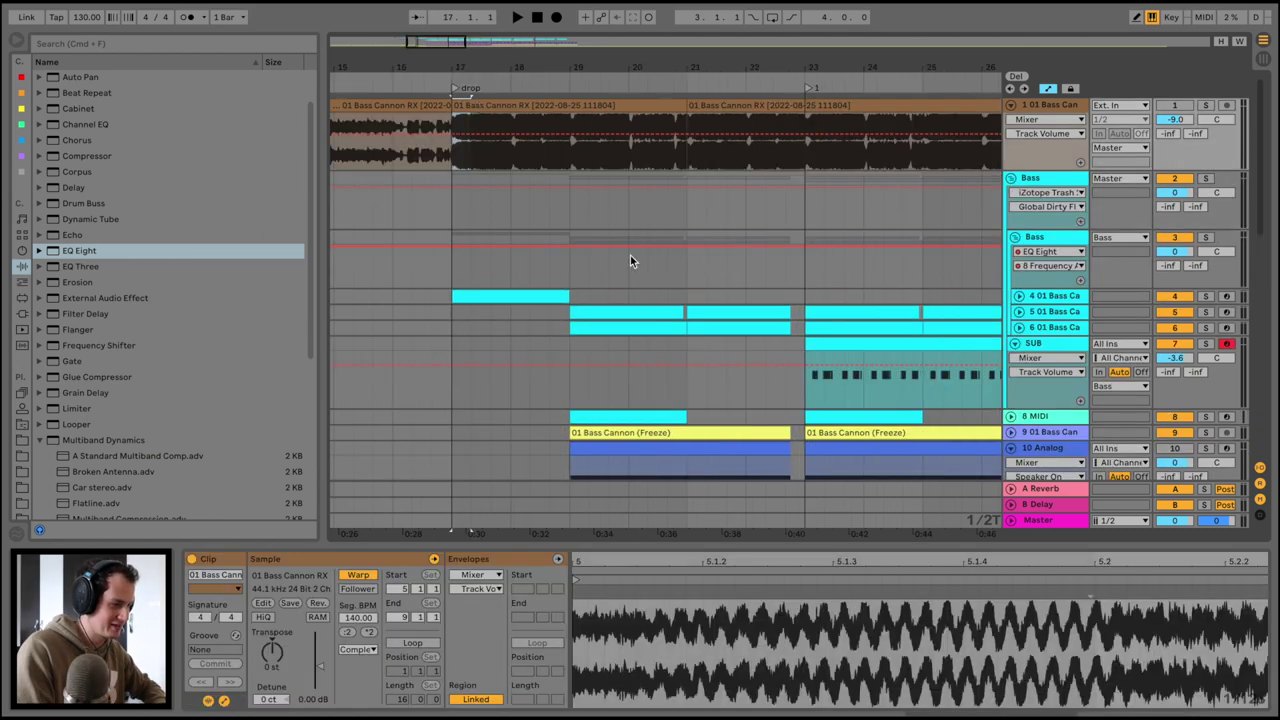
left_click_drag(861, 337, 638, 263)
left_click(584, 227)
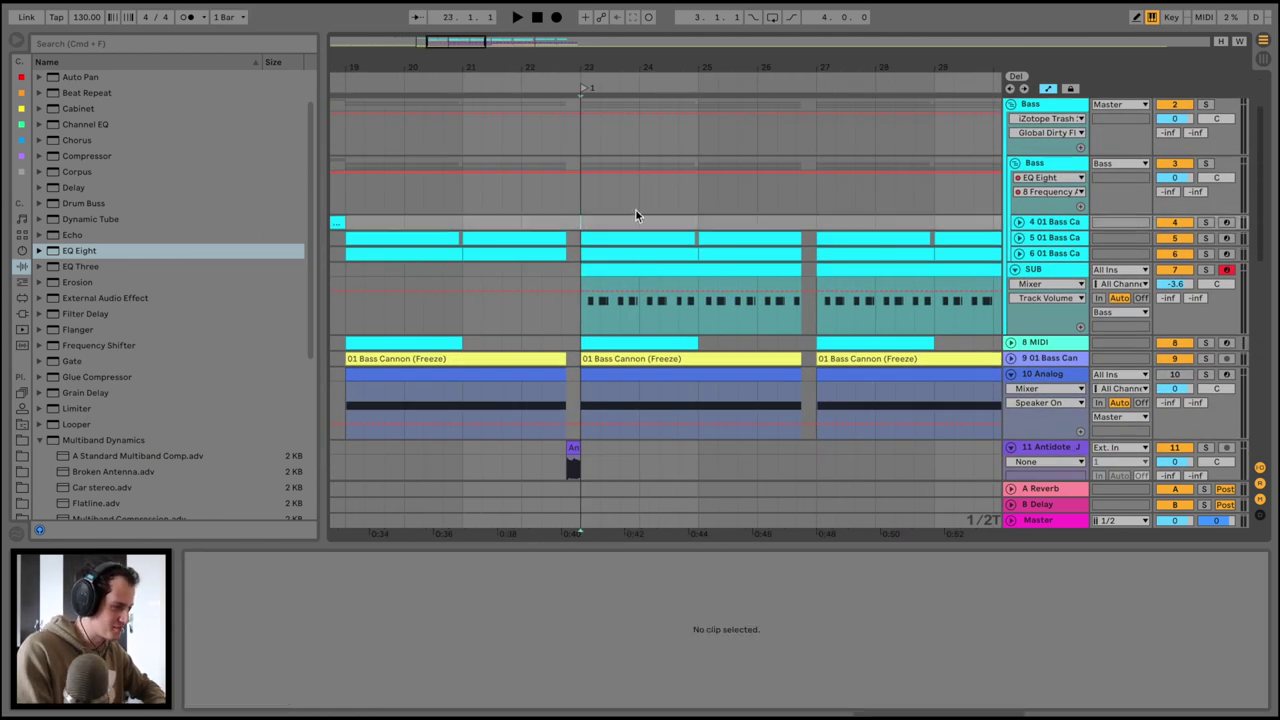
key("space")
left_click_drag(634, 51, 631, 58)
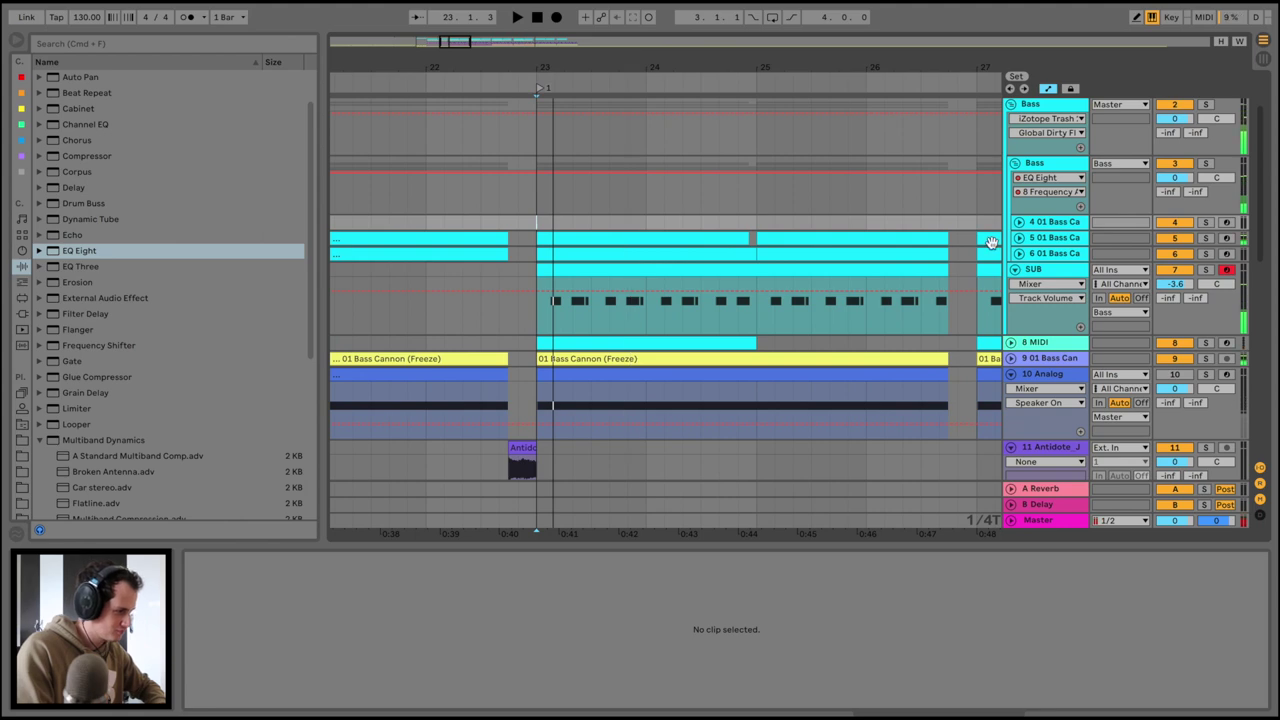
left_click(1052, 256)
key("super+t")
left_click(542, 278)
key("super+v")
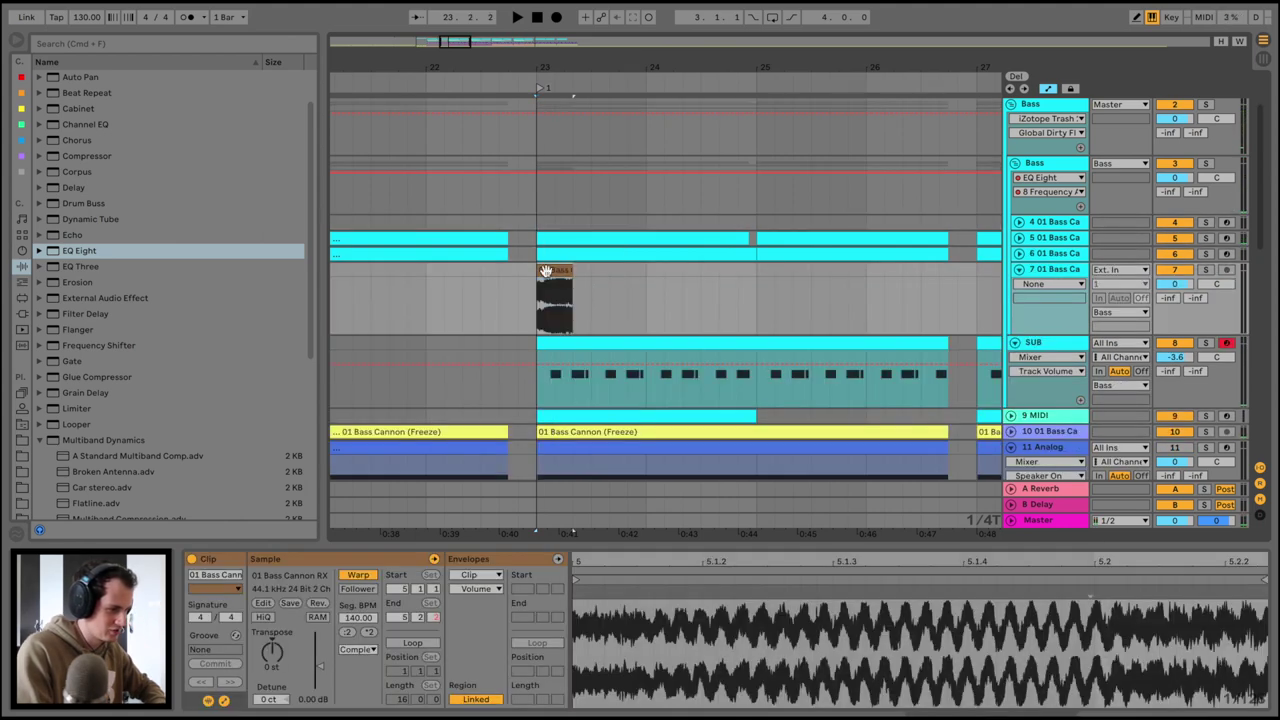
Trim the pasted Bass Cannon RX clip to one beat and clear the SUB track's first beat of bar 23
left_click_drag(560, 57, 557, 59)
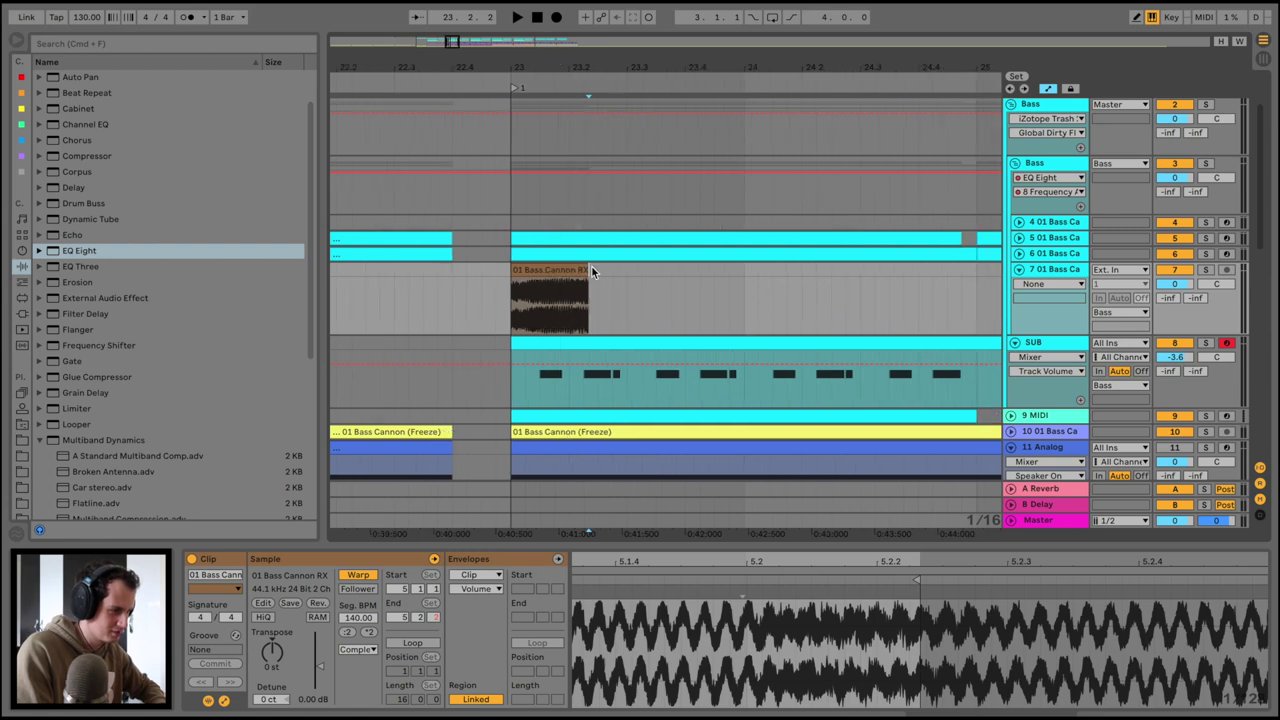
left_click_drag(589, 268, 568, 268)
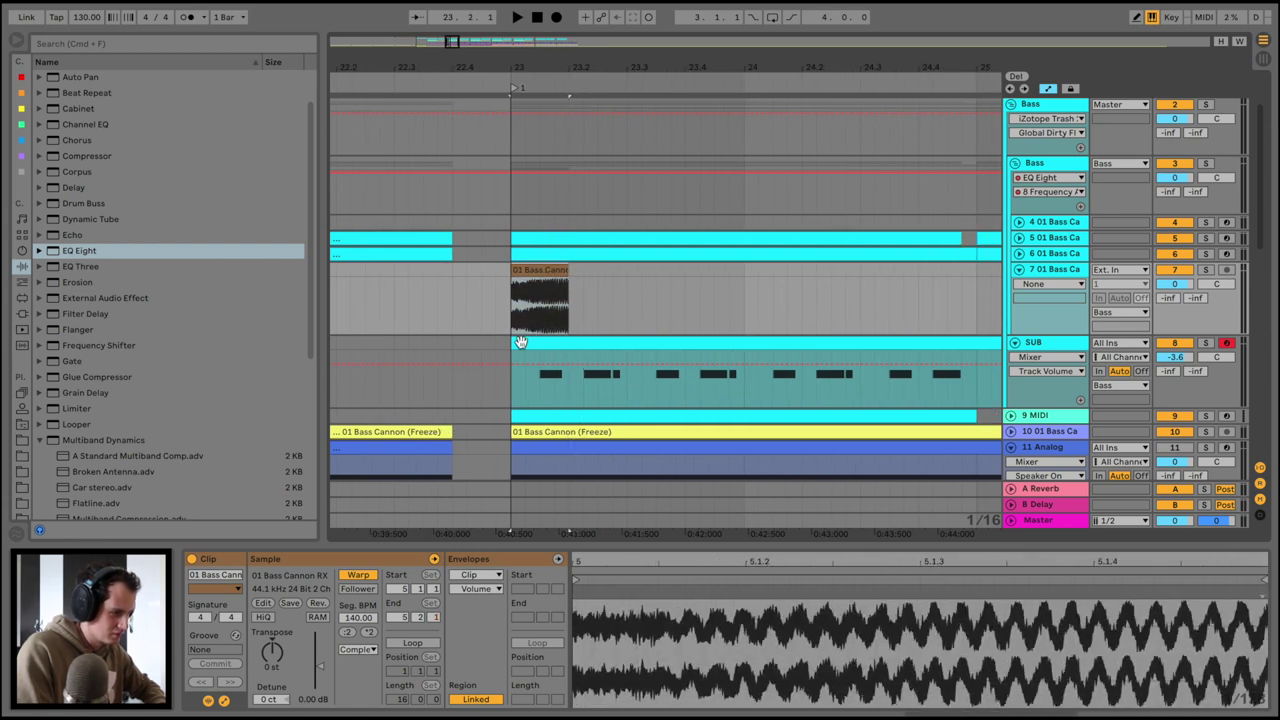
left_click_drag(520, 342, 568, 342)
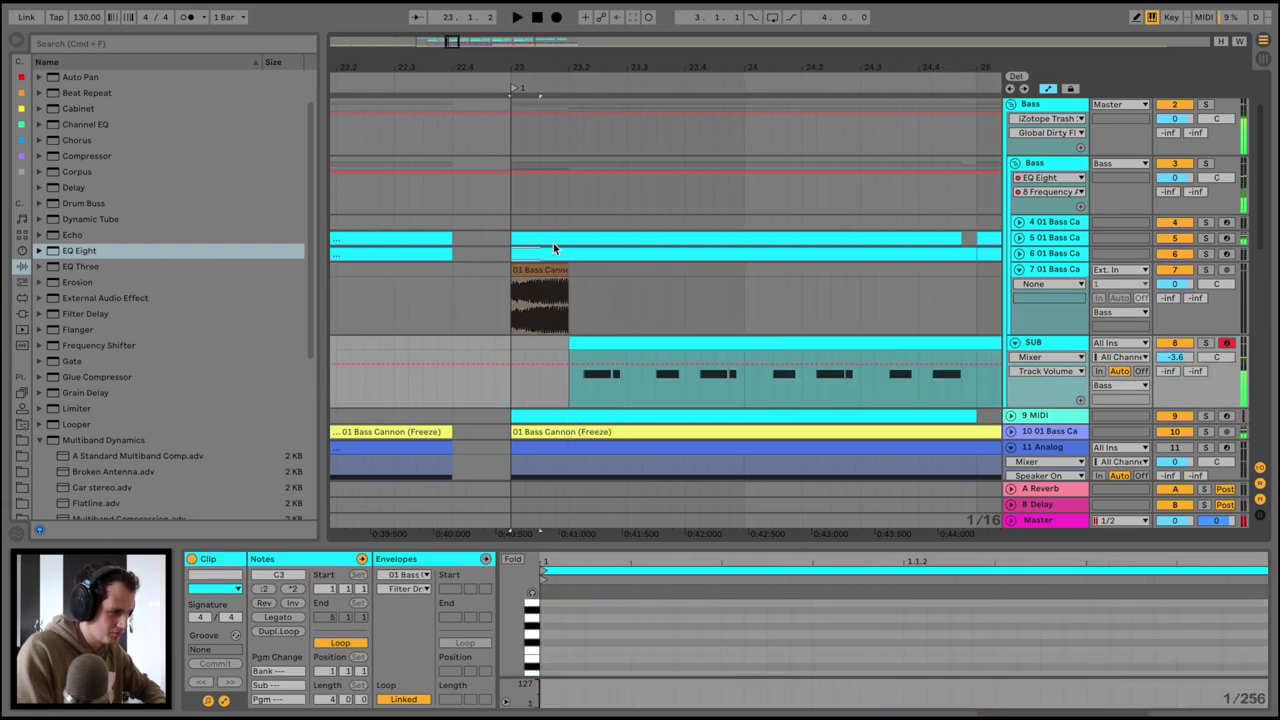
Select the first beat of bar 23 on tracks 5 and 6, audition the passage and fold track 7
left_click_drag(555, 248, 563, 236)
key("space")
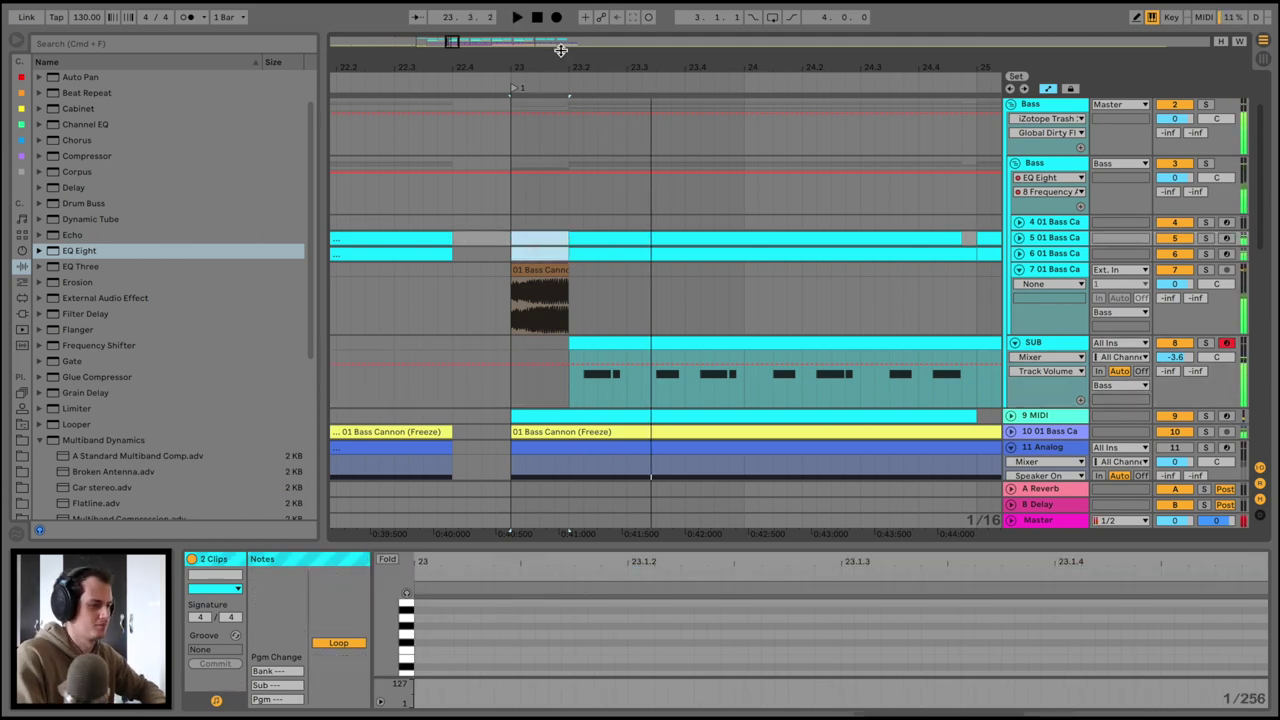
key("space")
left_click_drag(559, 64, 556, 50)
key("space")
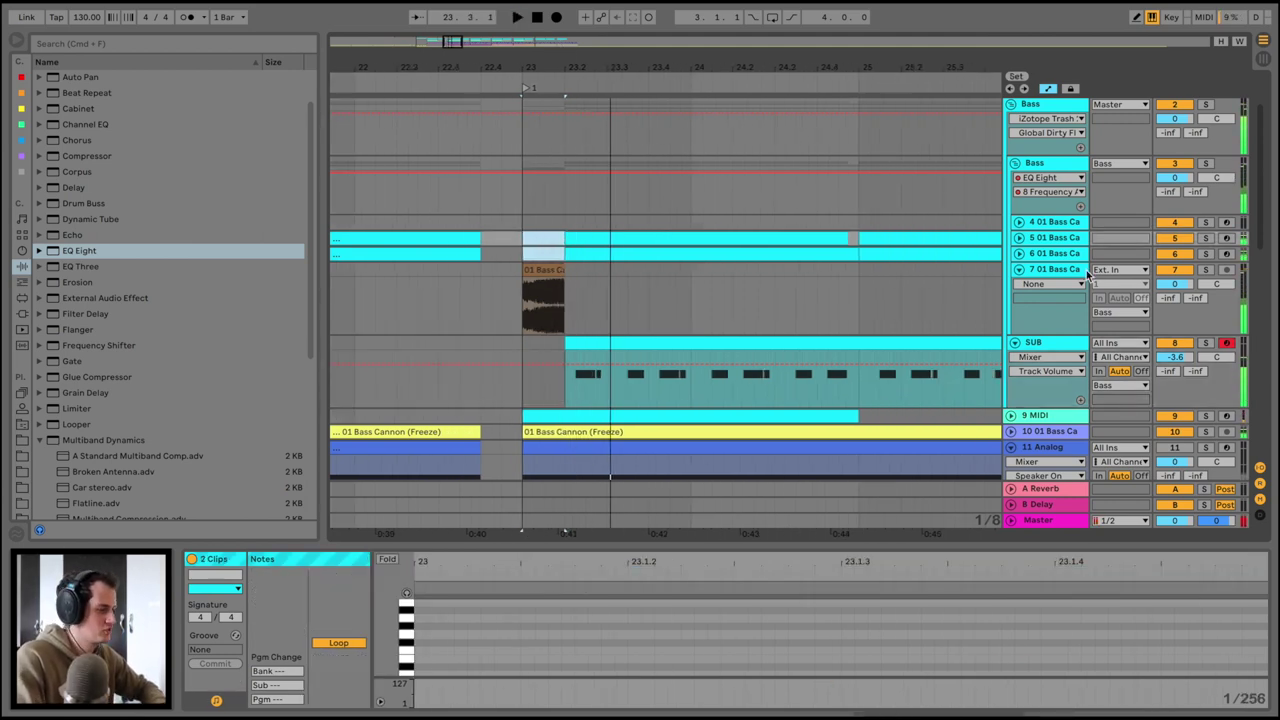
left_click(1019, 269)
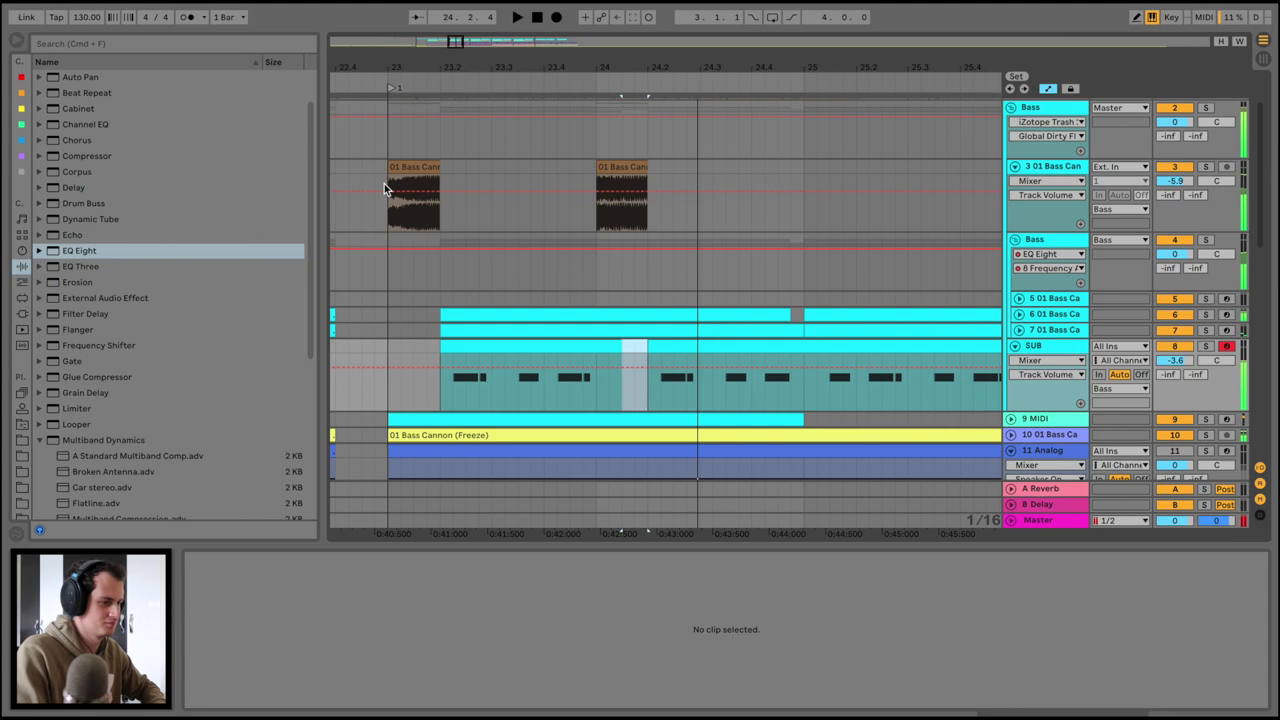
Play back from bar 23 to check the one-beat Bass Cannon clips on track 3 at bars 23 and 24
left_click(390, 197)
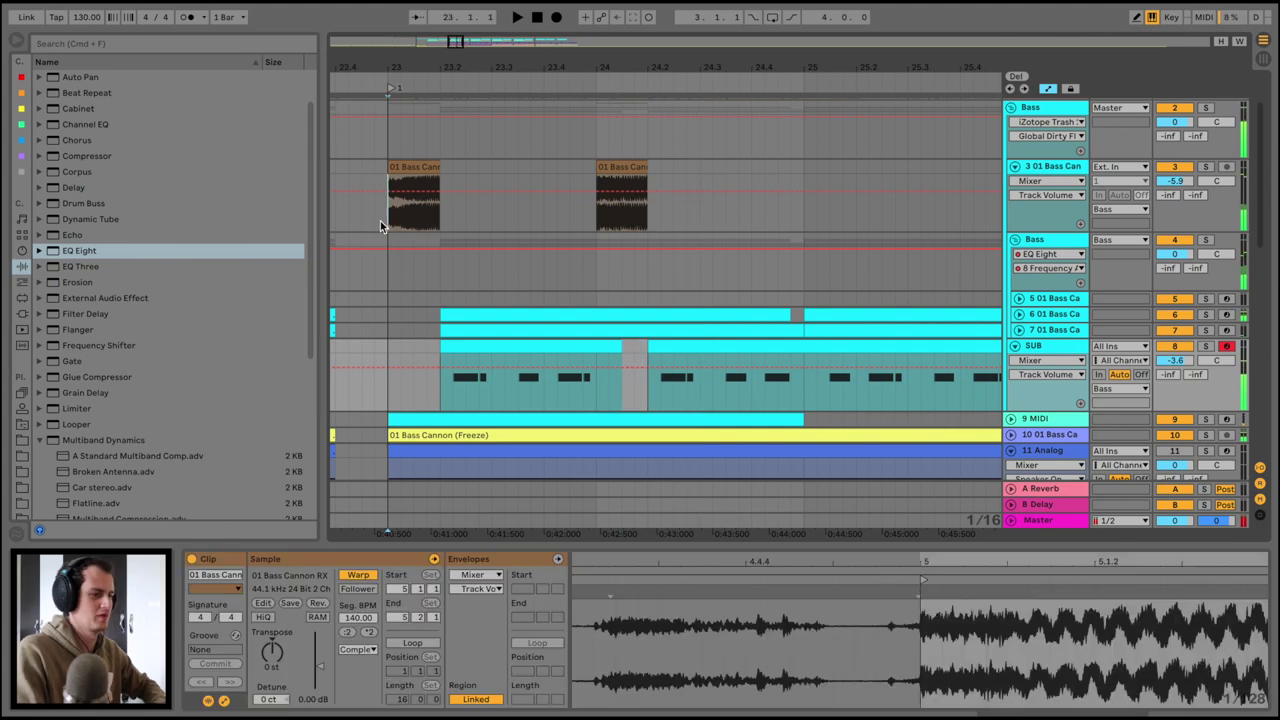
key("space")
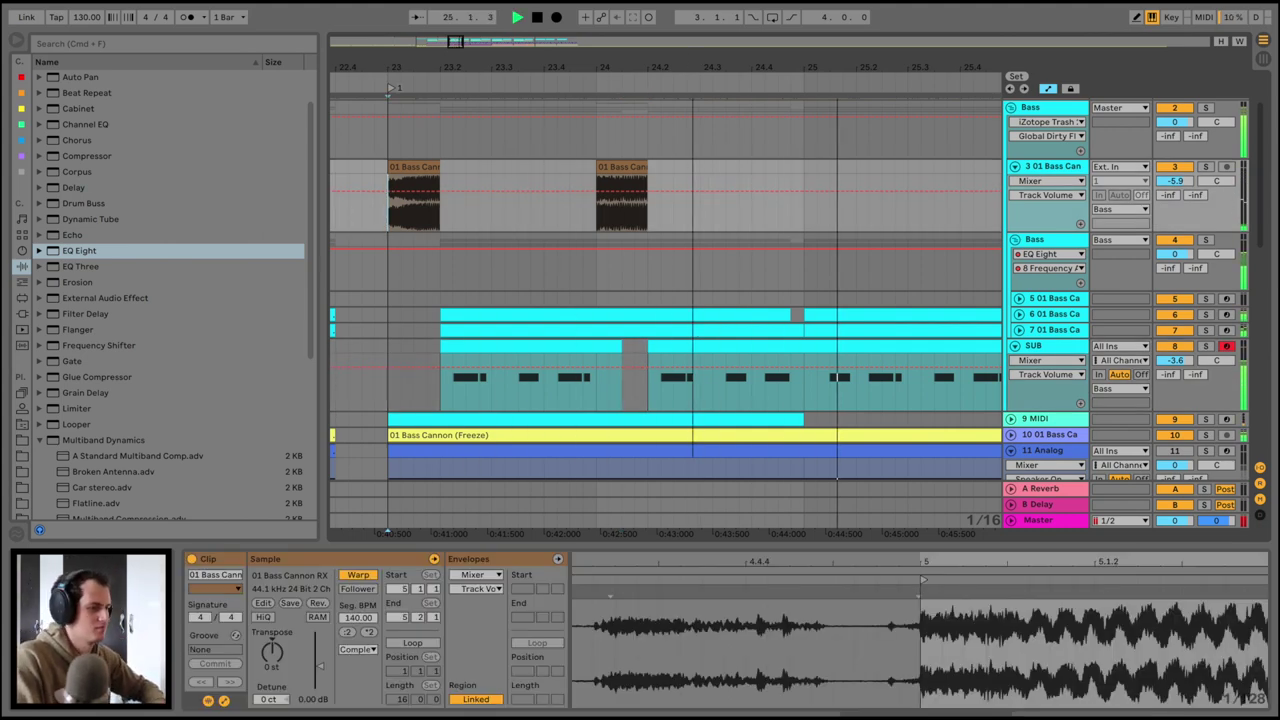
left_click_drag(693, 60, 745, 75)
scroll(736, 180, "right", 3)
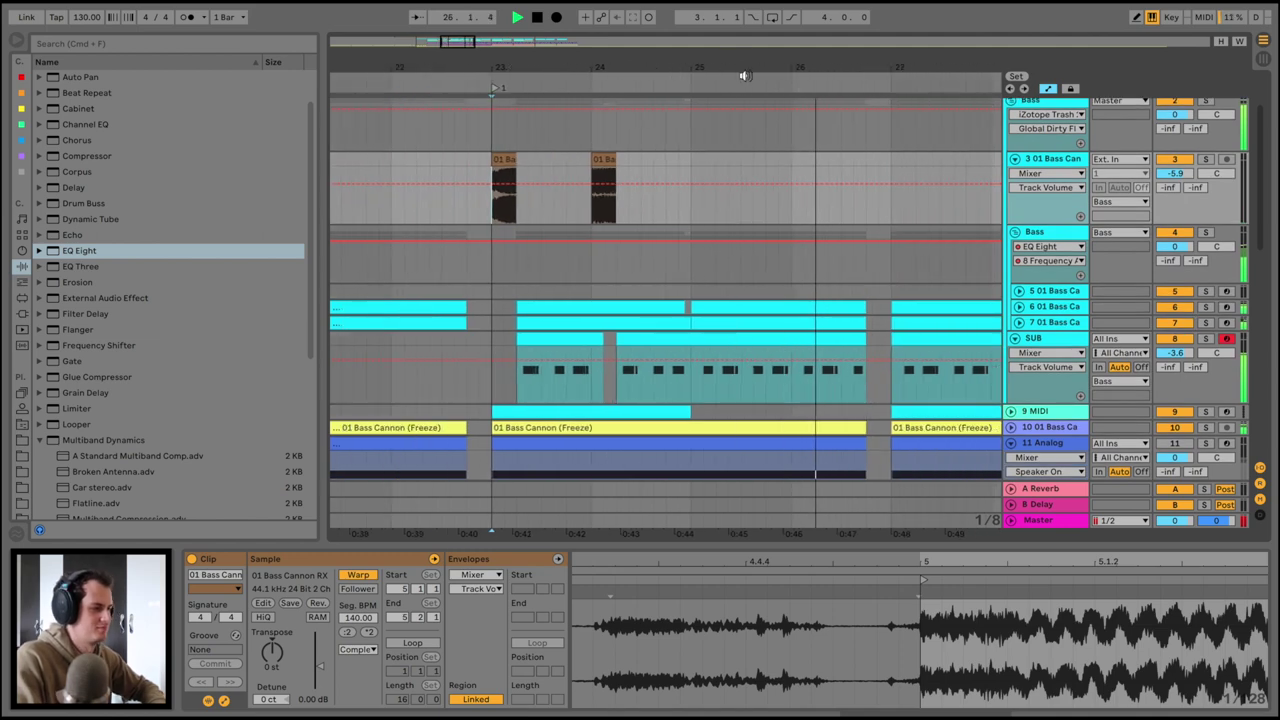
Try duplicating track 3's four-bar section from bar 23 at bar 27, and undo the duplication
left_click_drag(898, 163, 505, 168)
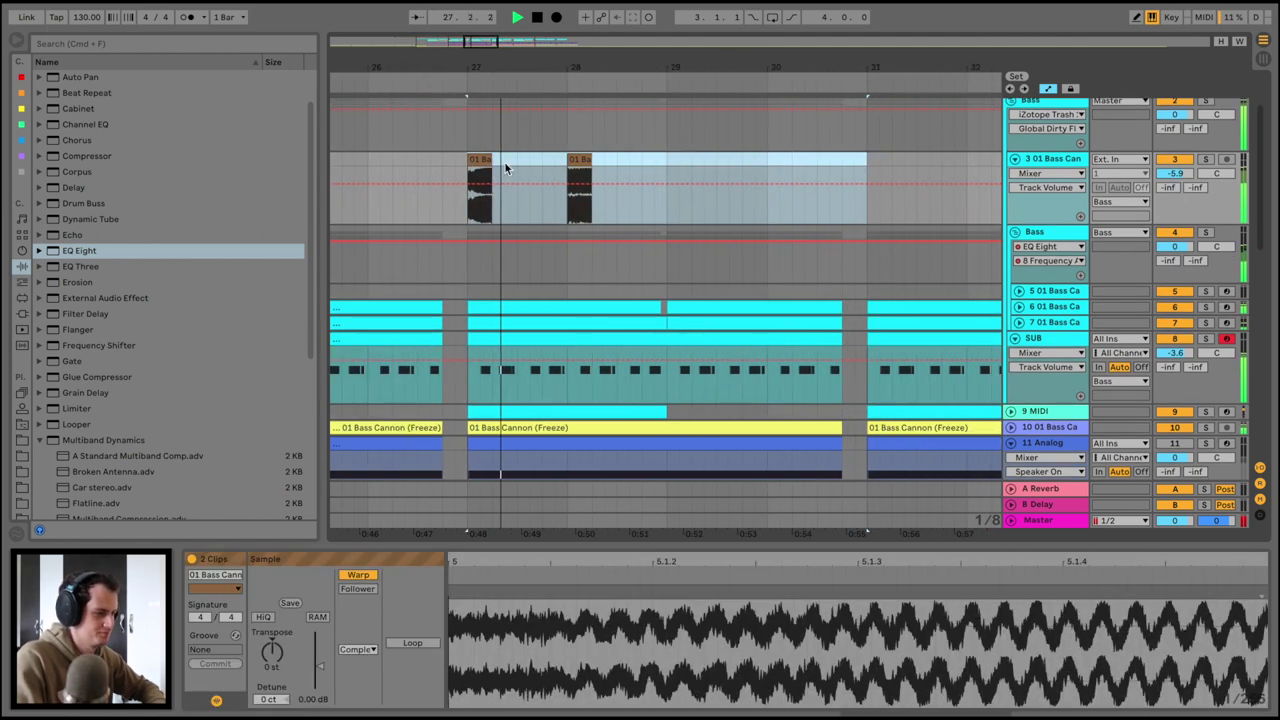
key("super+z")
left_click_drag(663, 52, 643, 38)
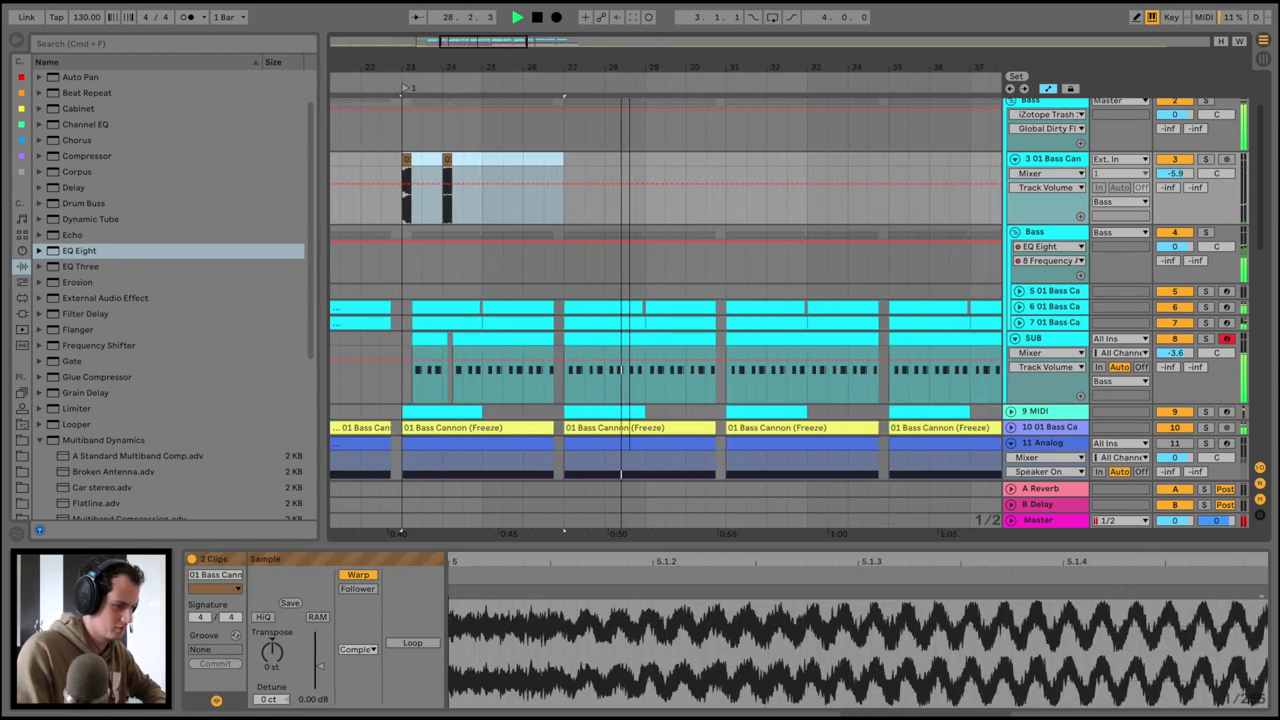
Play back the section again from locator "1" at bar 23
key("space")
left_click(392, 84)
left_click_drag(393, 64, 395, 70)
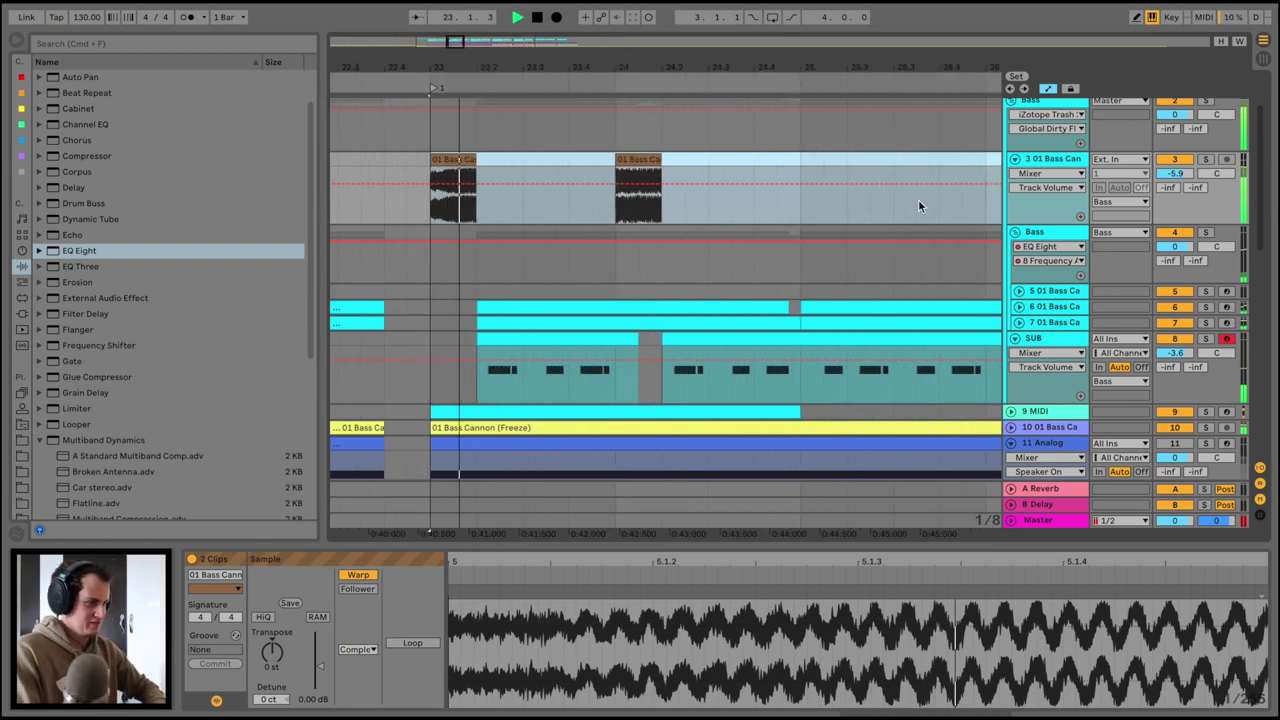
Expand the Drum group and select the Antidote clip on track 16 just after the start of bar 23
scroll(480, 370, "down", 3)
scroll(480, 370, "down", 8)
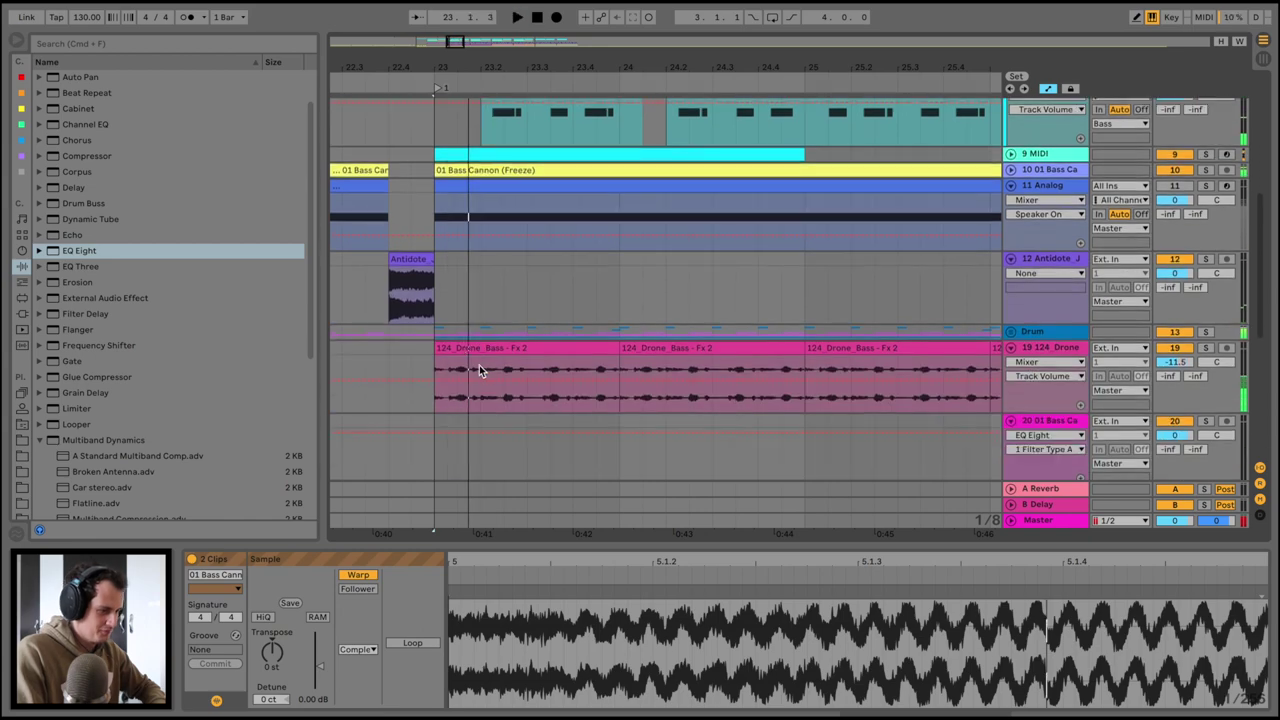
left_click(1010, 331)
scroll(471, 413, "down", 8)
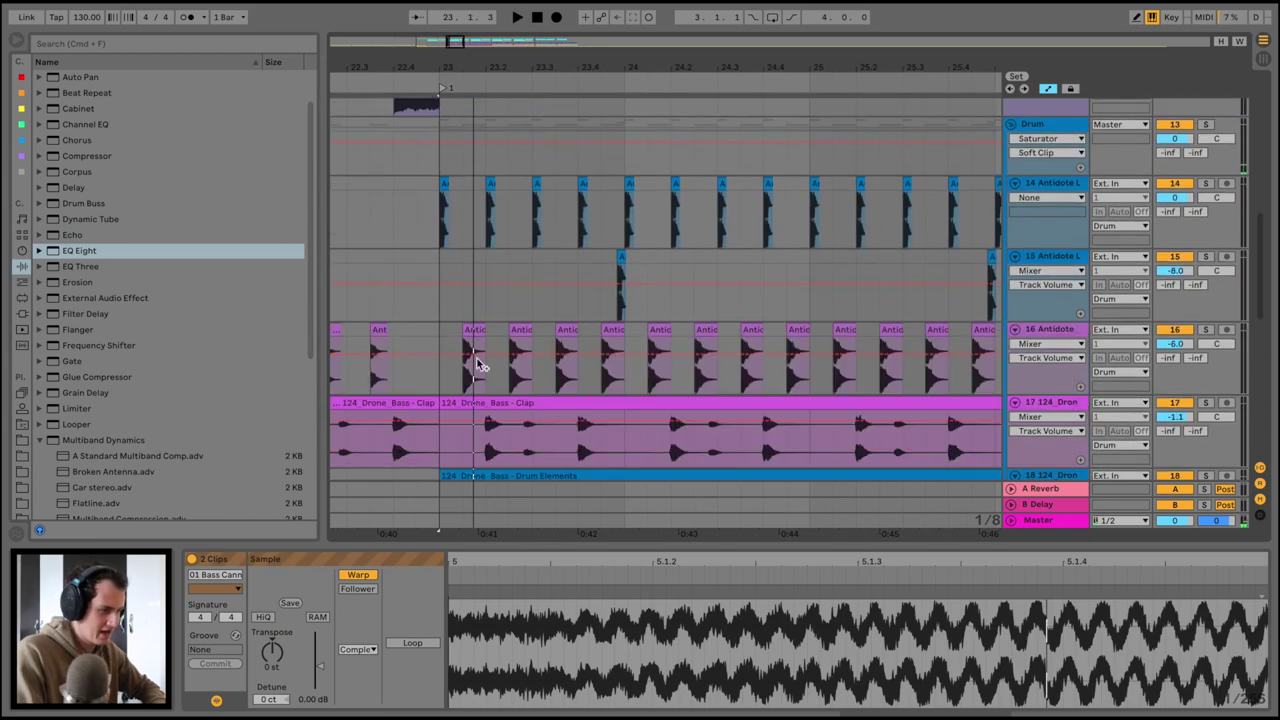
left_click(470, 330)
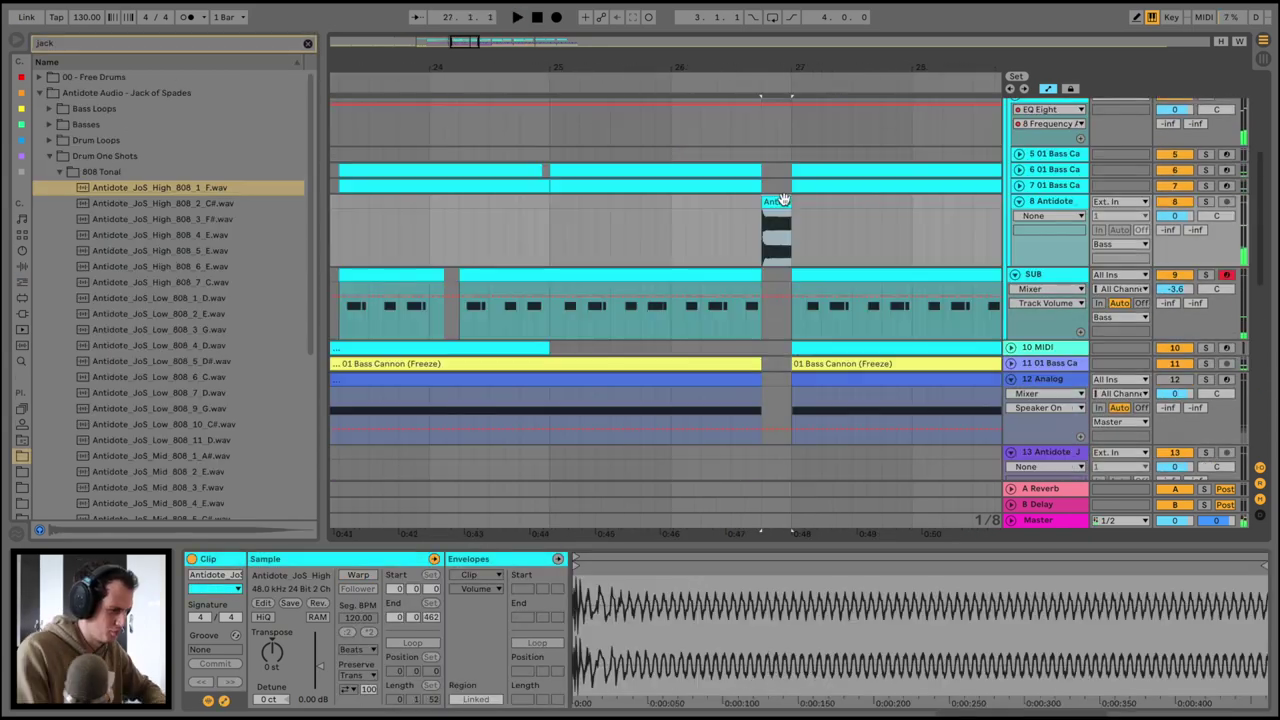
Transpose the 808 clip on track 8 at 26.4 by -9 st and play it back
left_click(266, 668)
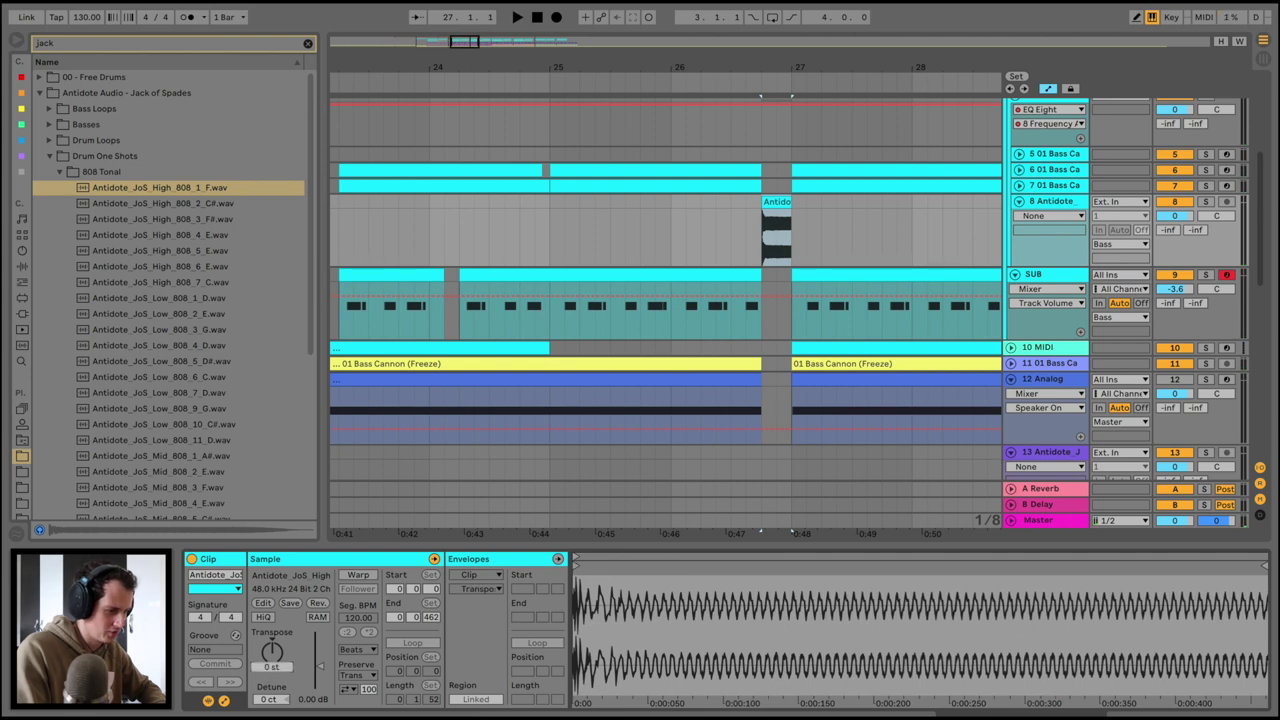
type("-9")
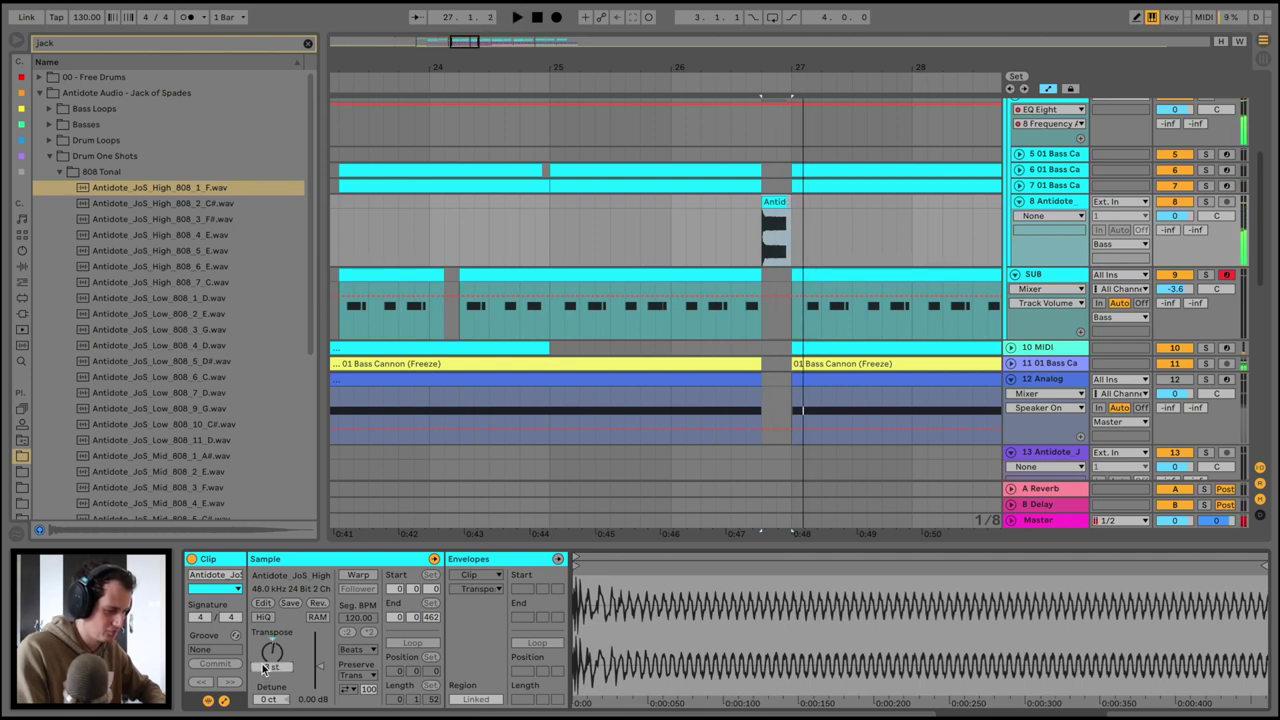
key("Return")
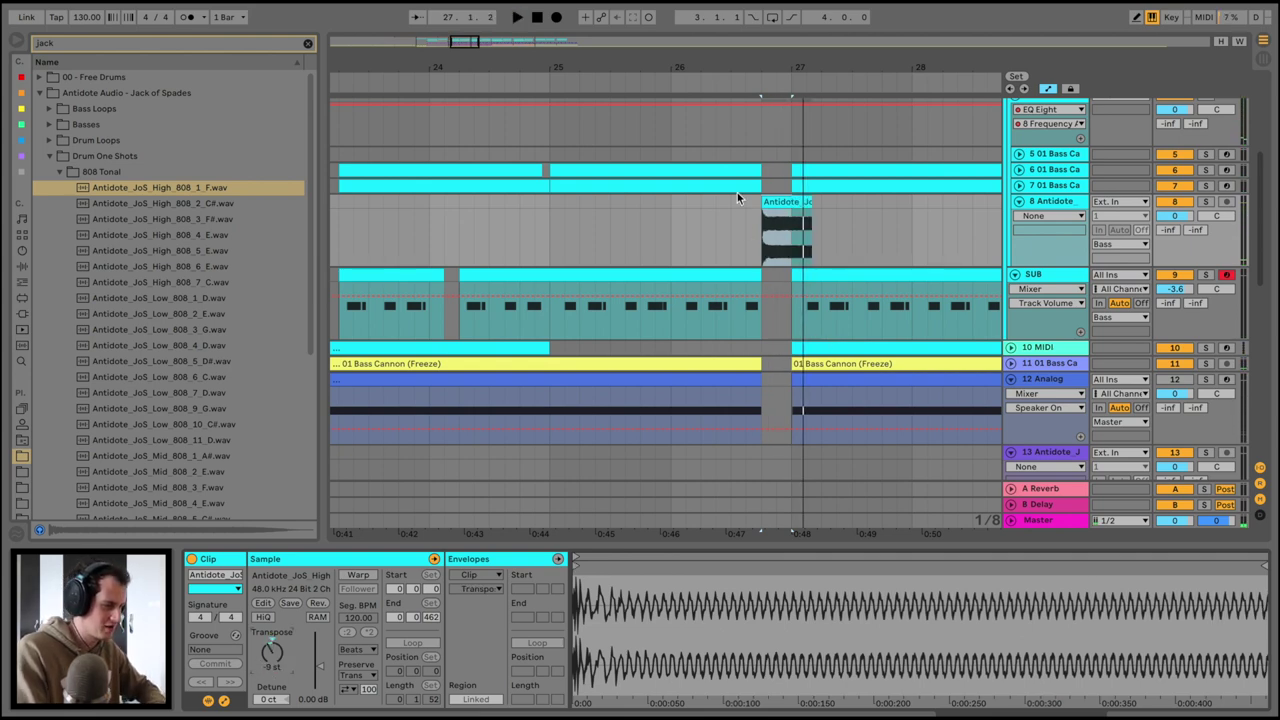
key("space")
key("space")
Extend the 808 fill on track 8 to 27.1.3 and clear tracks 6 and 7 up to the same point
left_click_drag(797, 68, 797, 130)
left_click_drag(857, 202, 712, 206)
key("space")
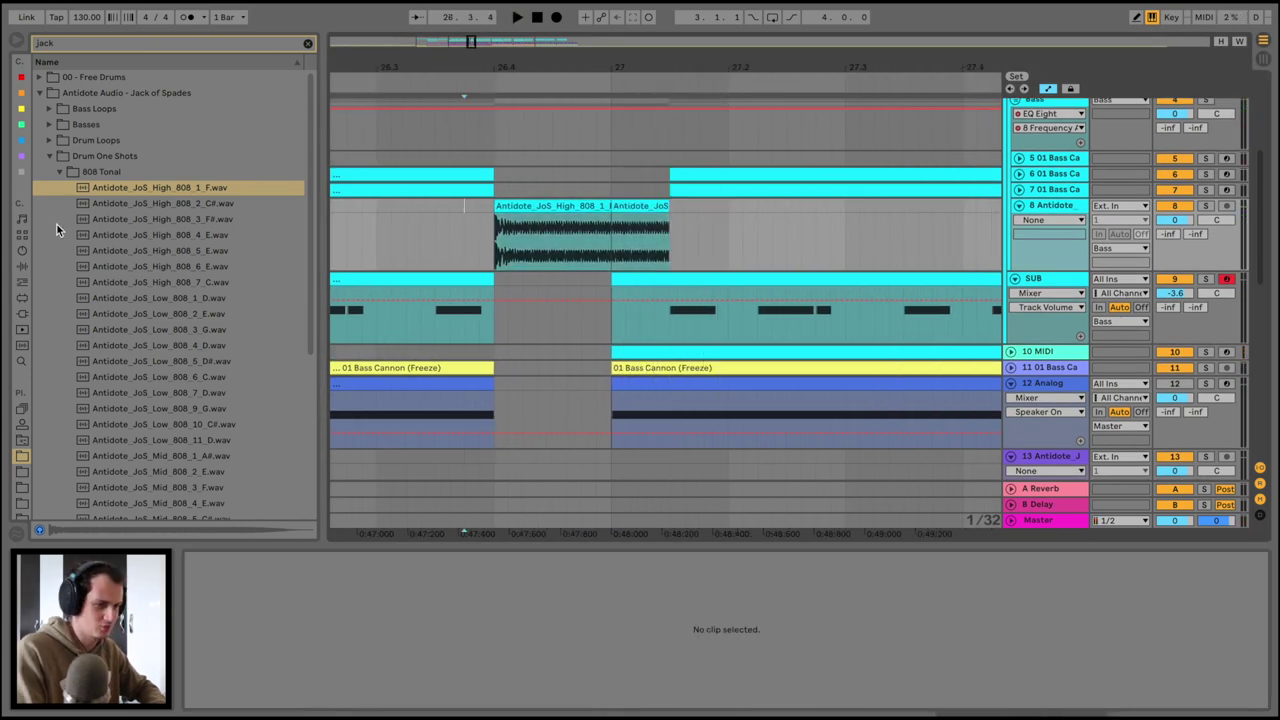
Add a Utility to track 8 from the audio effects and set its input channel mode to Left
left_click(18, 268)
left_click(307, 43)
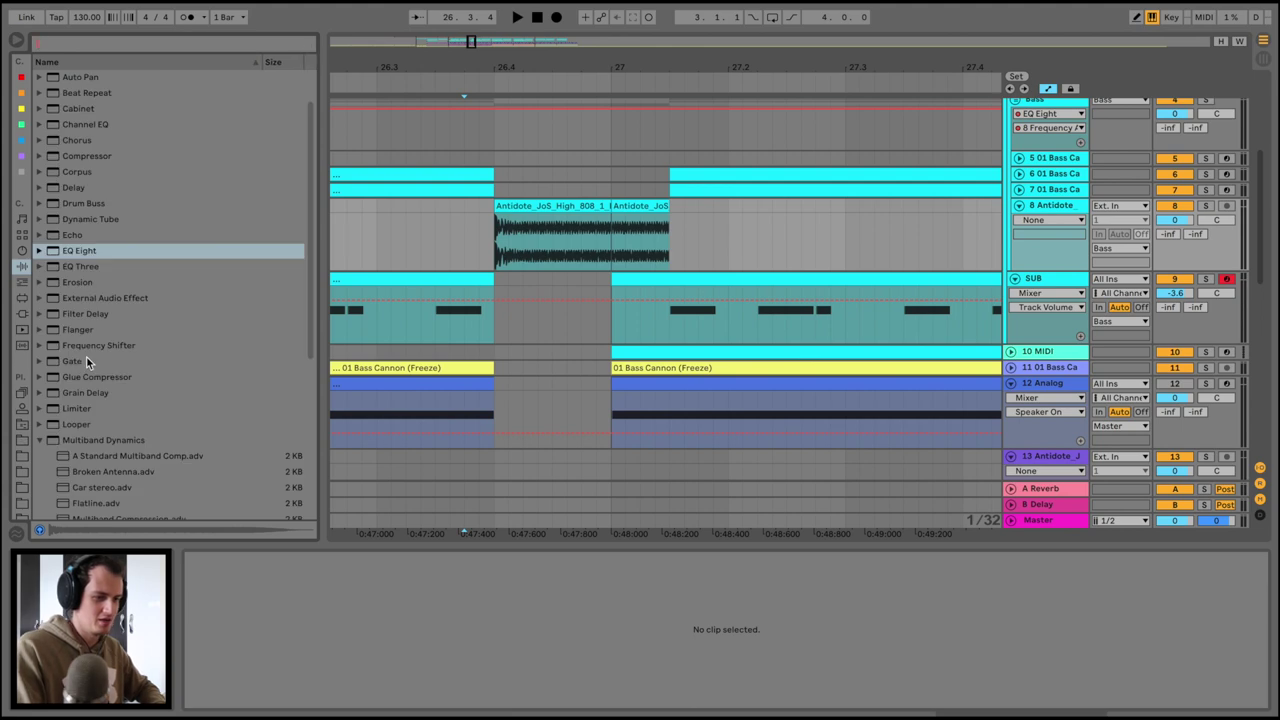
scroll(86, 356, "down", 5)
left_click(68, 481)
double_click(68, 481)
left_click(229, 601)
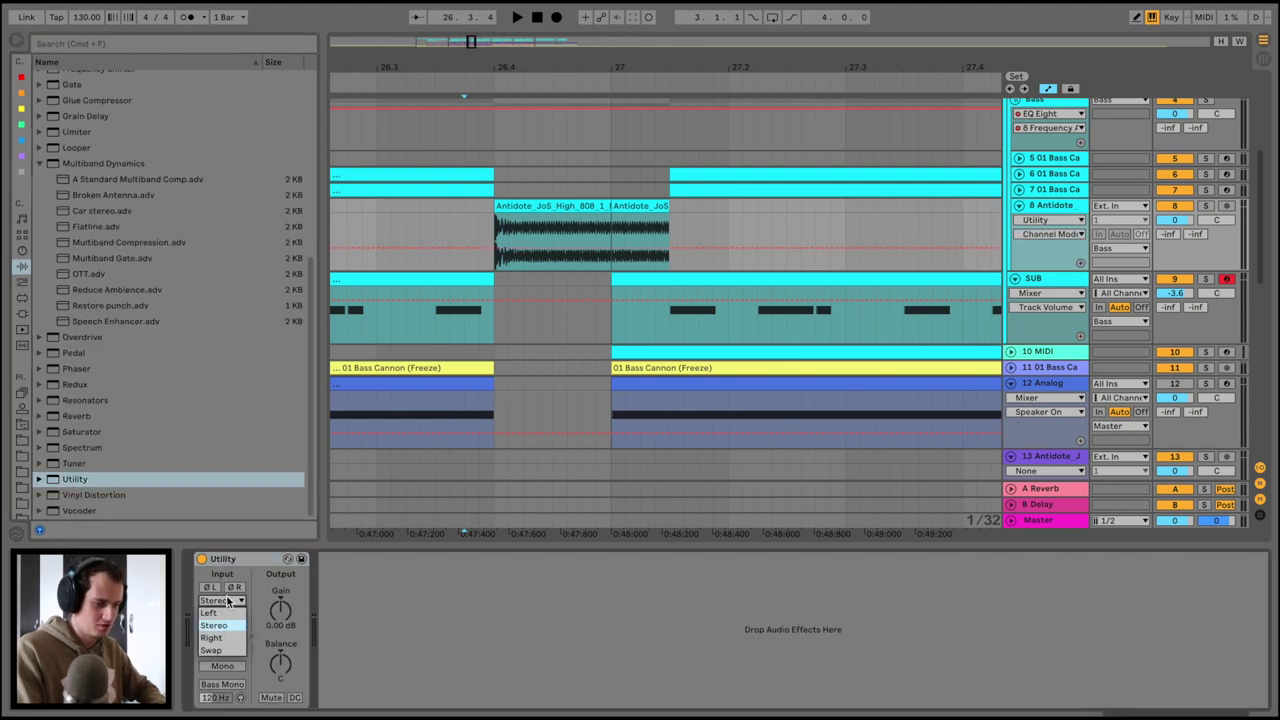
left_click(224, 615)
Add a Saturator after the Utility on track 8 and raise its Drive to 16.9 dB while auditioning the fill
double_click(68, 431)
key("space")
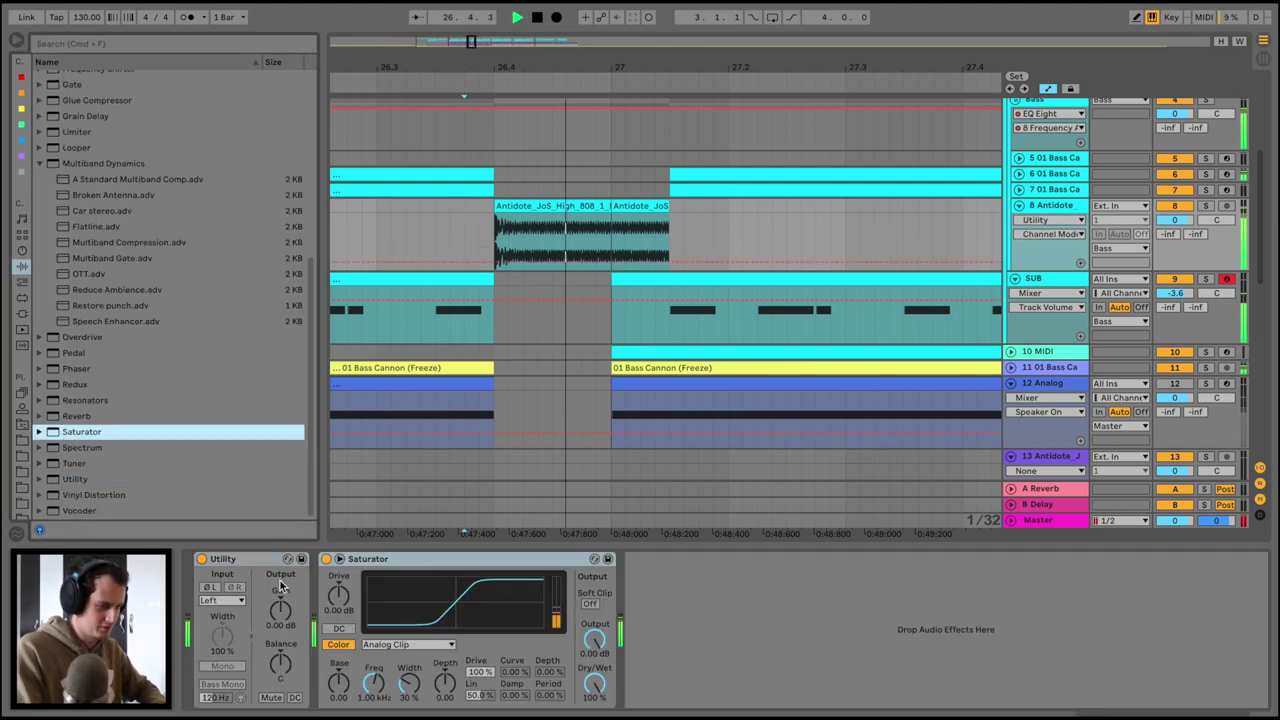
left_click_drag(339, 595, 339, 560)
key("space")
key("space")
key("space")
key("space")
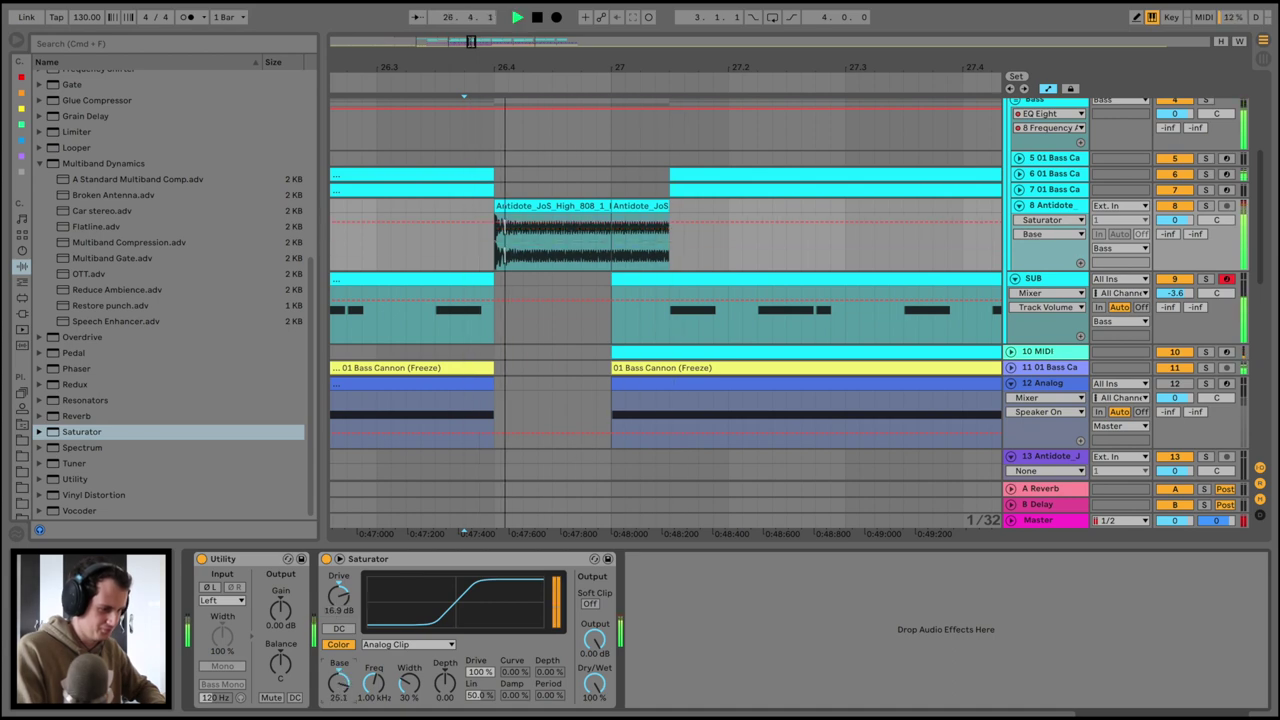
Adjust the Saturator to a Base of 3.43 and a Drive of 9.14 dB while auditioning the fill
key("space")
left_click_drag(339, 683, 339, 679)
key("space")
key("space")
key("space")
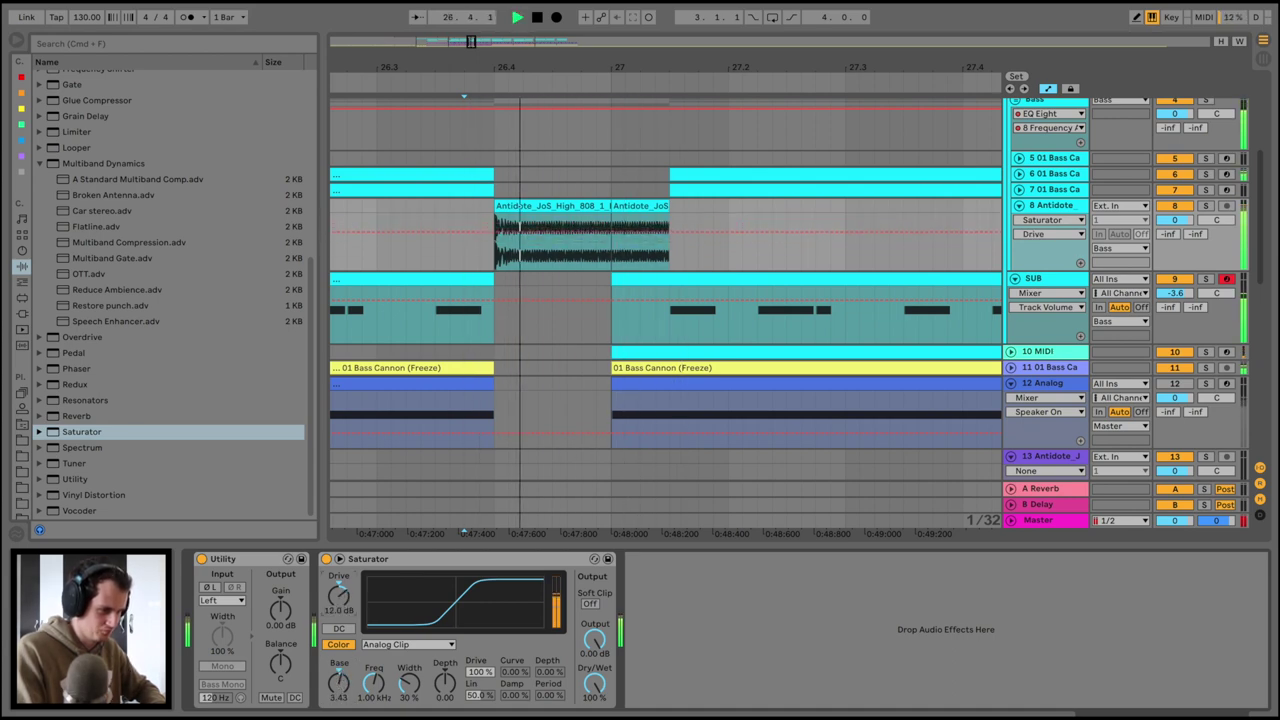
left_click_drag(341, 596, 342, 608)
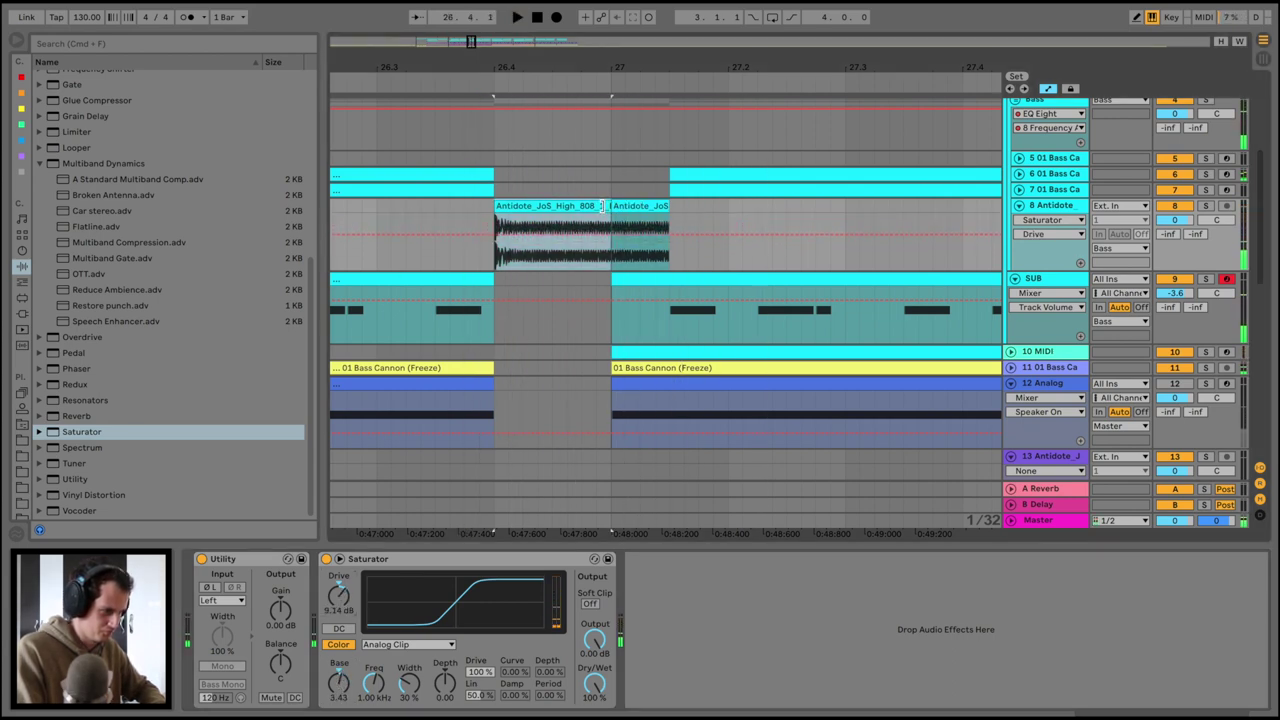
Retrigger the 808 by duplicating the 26.4 clip to bar 27, and trim the copy to end at 27.1.3
left_click(655, 207)
key("space")
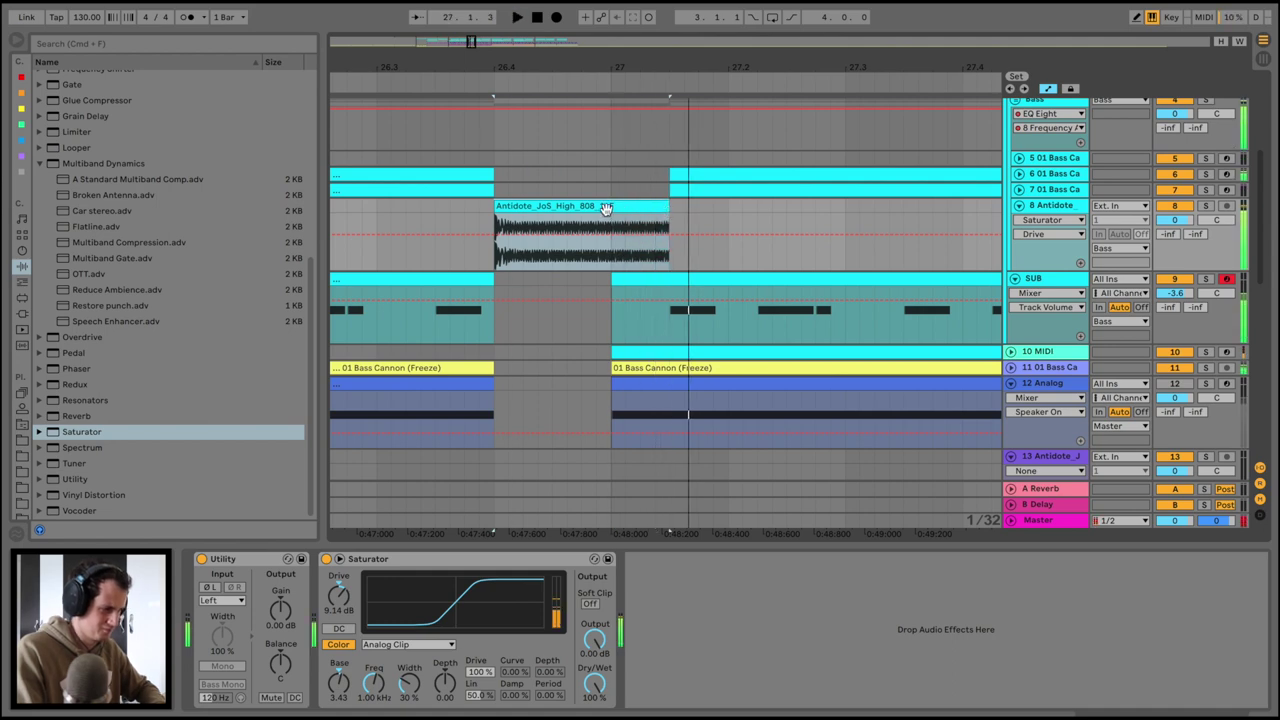
left_click_drag(611, 253, 495, 203)
key("super+d")
left_click(463, 205)
key("space")
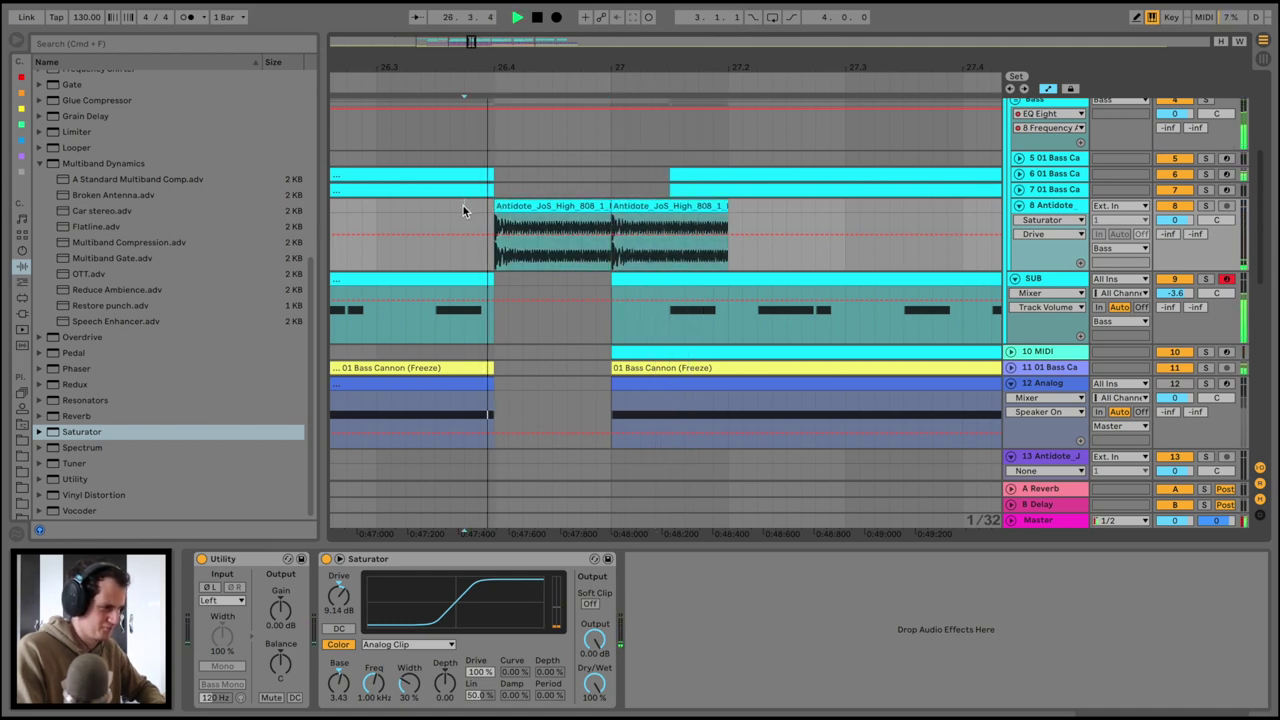
left_click_drag(728, 206, 670, 206)
key("space")
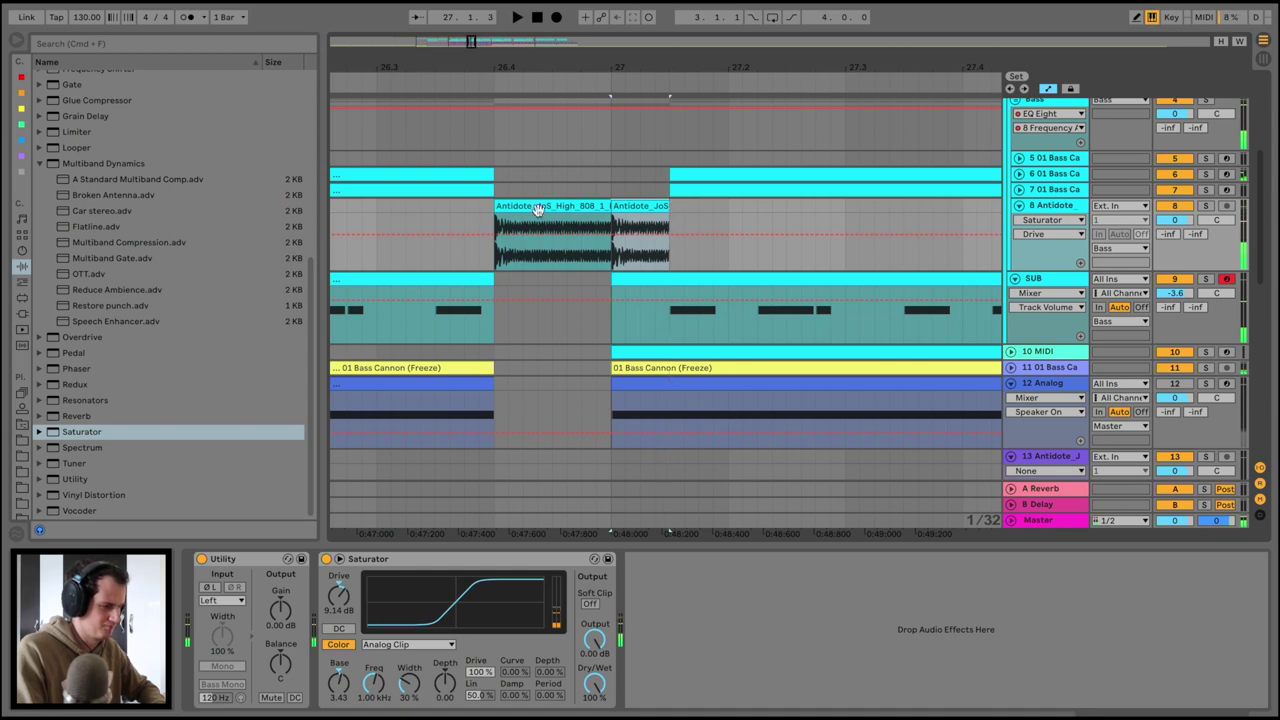
left_click(450, 210)
key("space")
key("space")
Add an Overdrive after the Saturator on track 8, with its band at 842 Hz and a bandwidth of 0.50
double_click(80, 338)
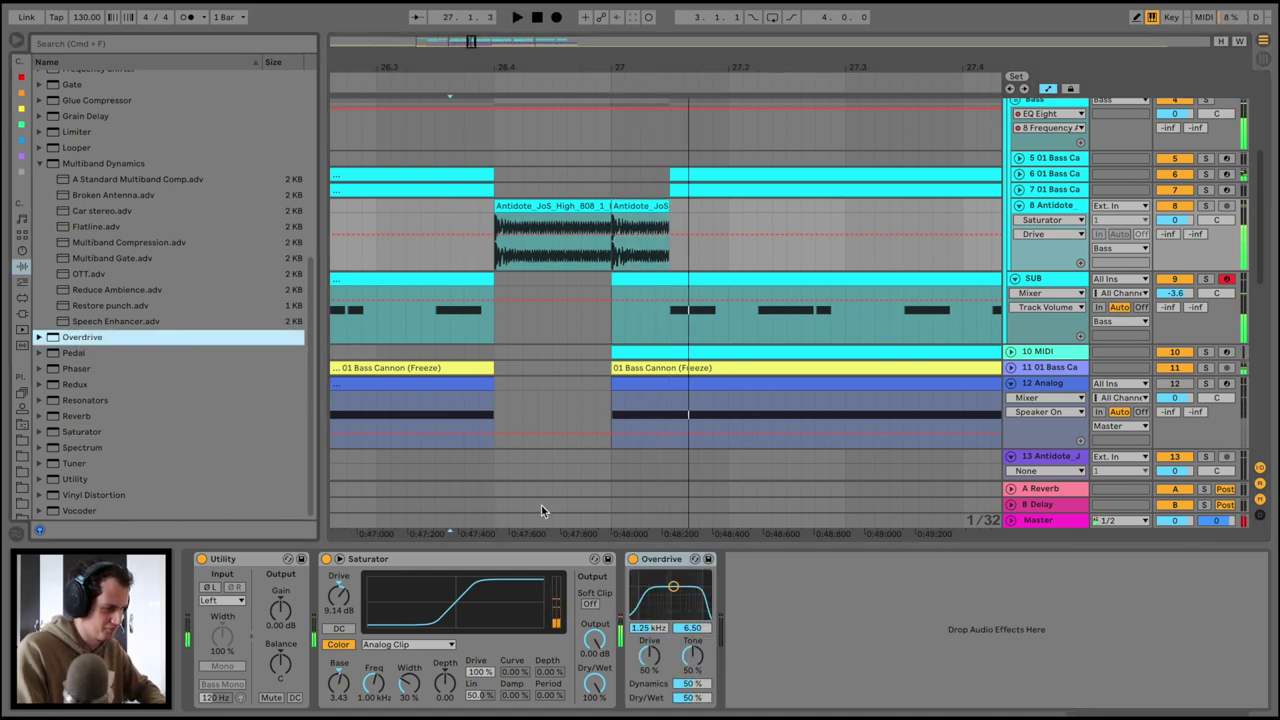
key("space")
mouse_move(673, 586)
left_mouse_down()
mouse_move(633, 613)
mouse_move(668, 614)
left_mouse_up()
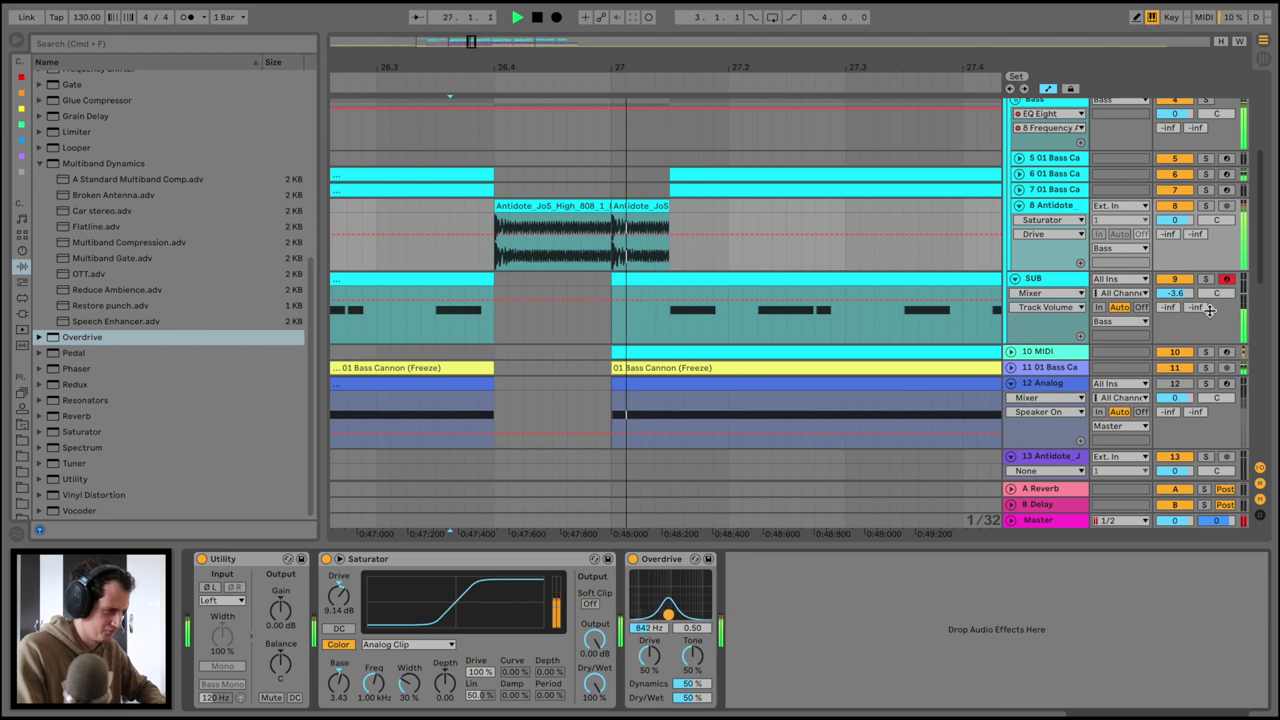
key("space")
key("space")
Lower track 8's volume to -7.7 dB and play back the 808 fill
left_click_drag(1180, 220, 1180, 243)
key("space")
key("space")
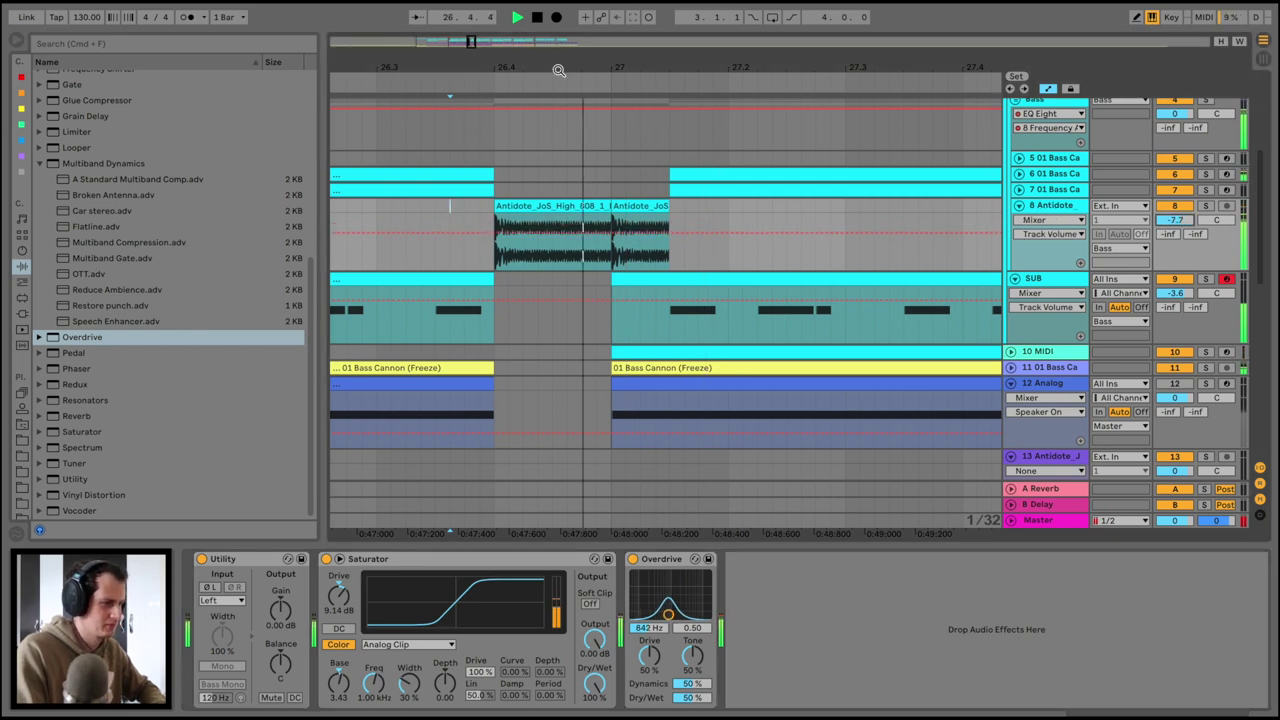
key("minus")
key("space")
Insert an audio track below track 8 and browse to the FX Loops folder of the Jack of Spades pack
key("super+t")
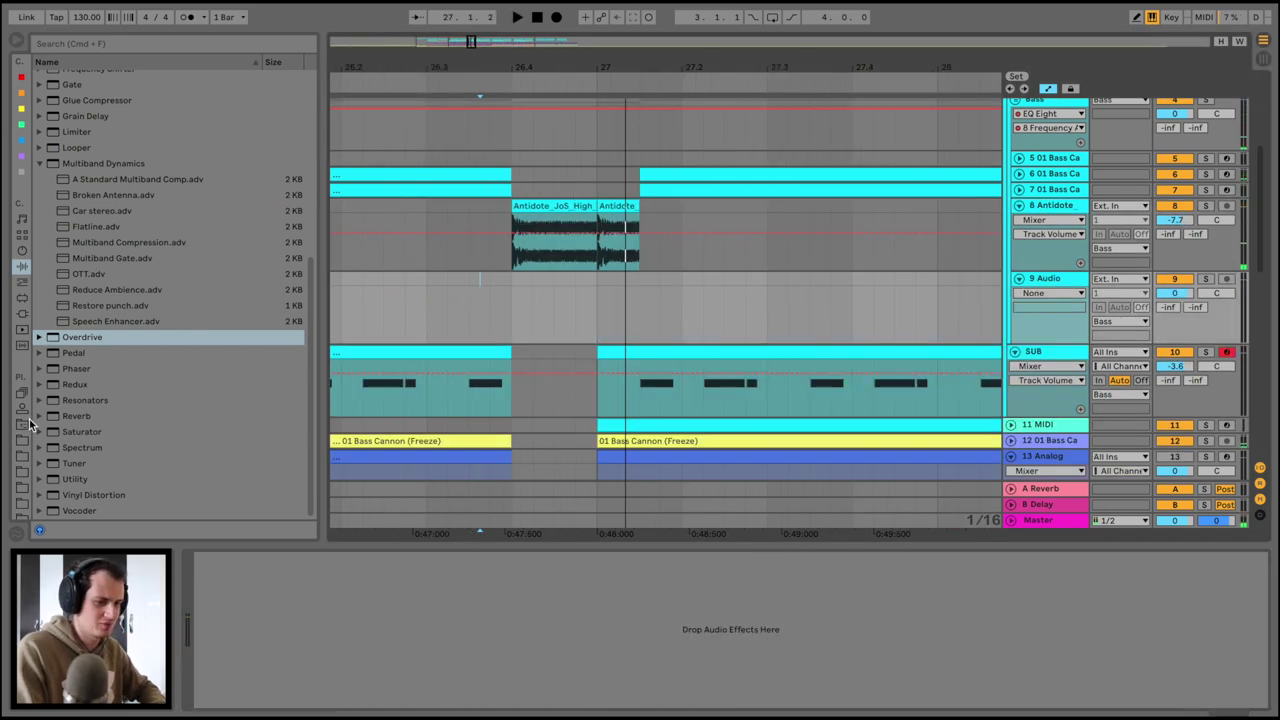
left_click(24, 443)
scroll(112, 245, "up", 10)
scroll(108, 240, "down", 3)
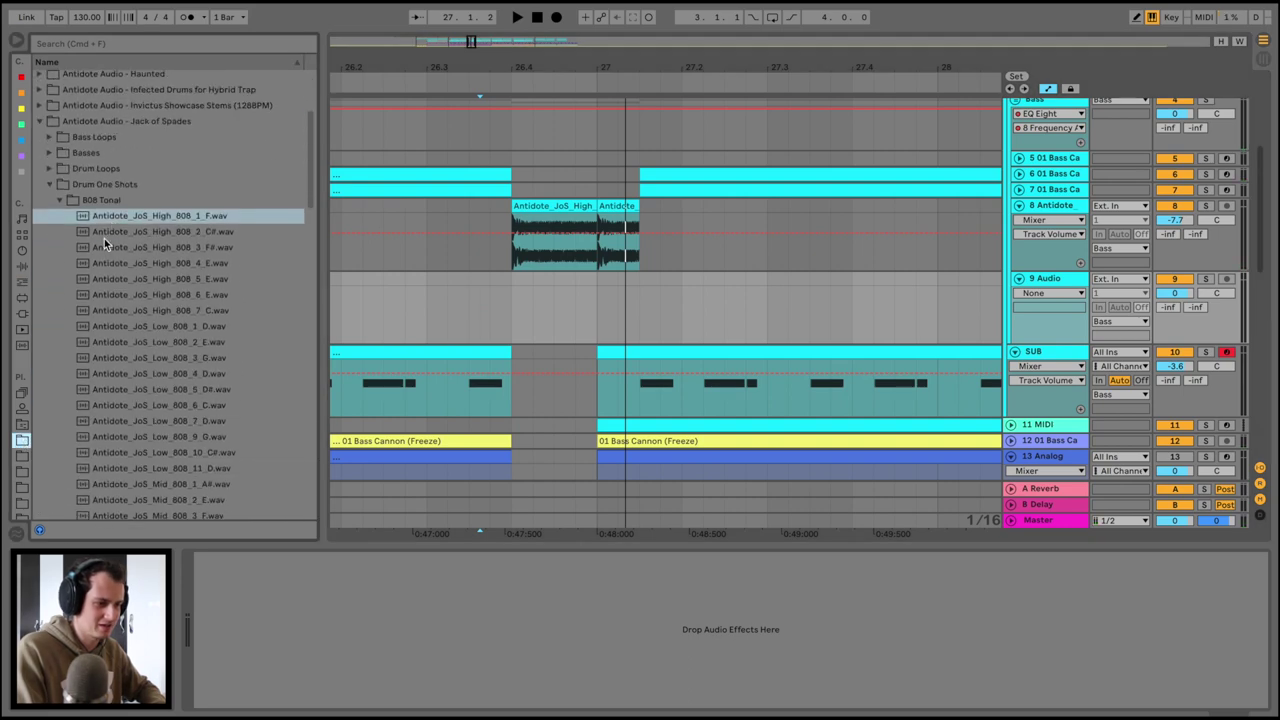
left_click(58, 200)
left_click(50, 326)
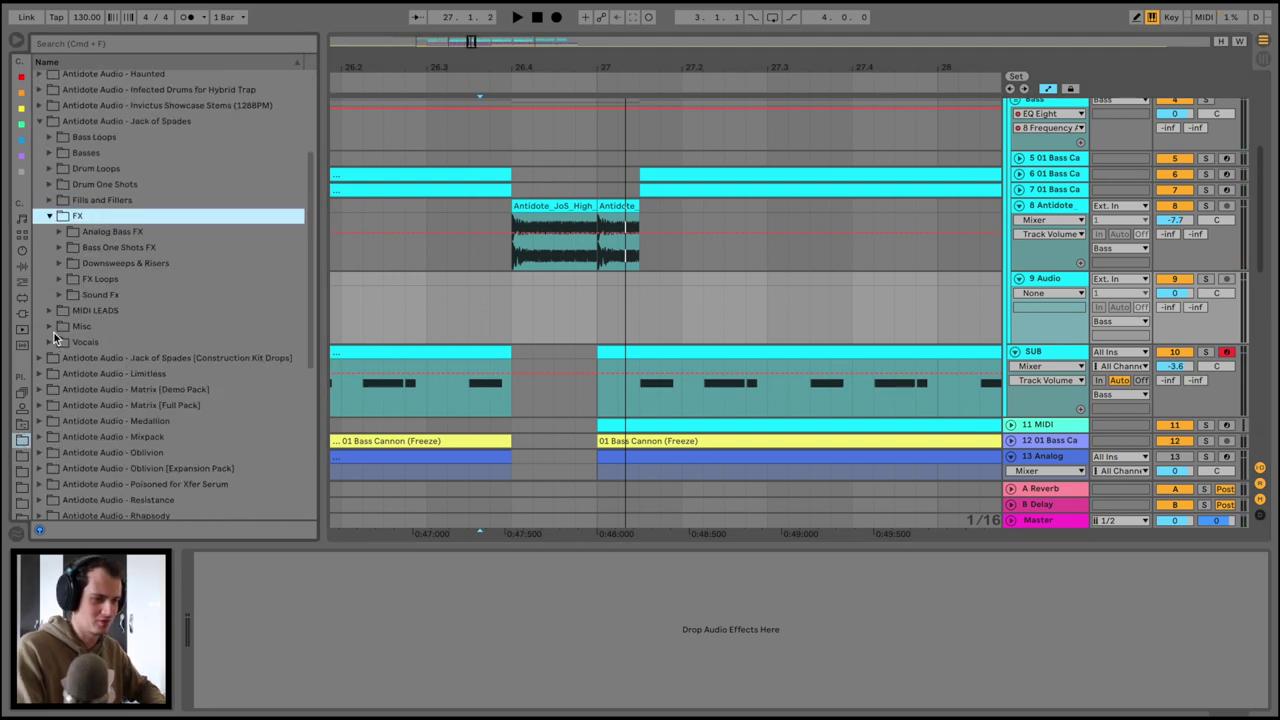
left_click(58, 278)
Audition the FX loops, then place Antidote_JoS_124_FxLoops_10_F on track 9 at 26.4, transposed by 3 st
left_click(133, 359)
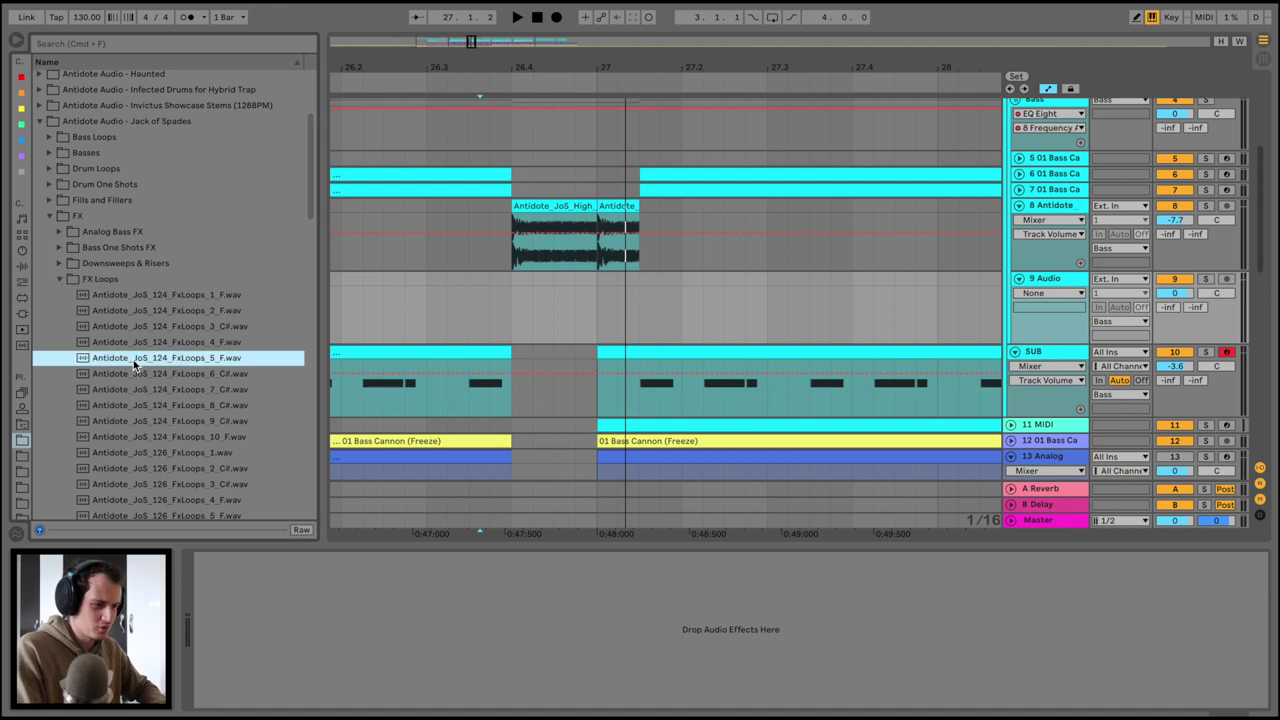
scroll(133, 359, "down", 3)
left_click(133, 357)
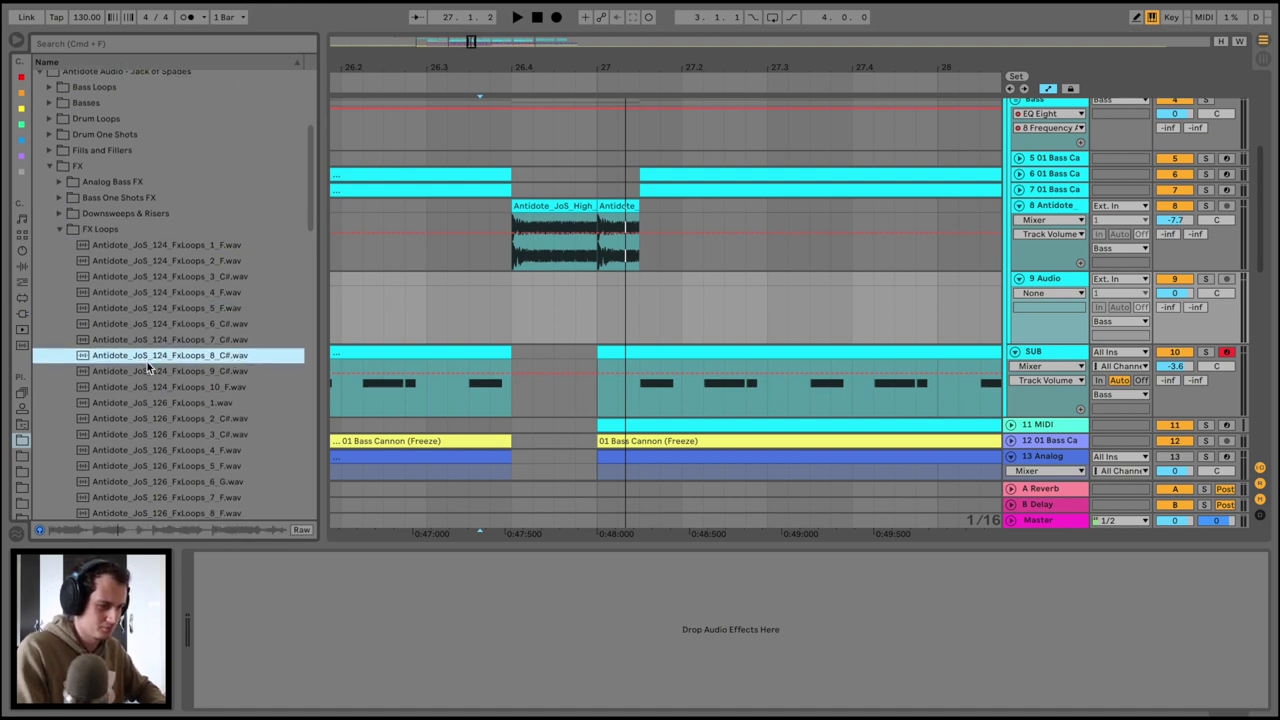
left_click(148, 370)
scroll(160, 365, "down", 2)
left_click(166, 364)
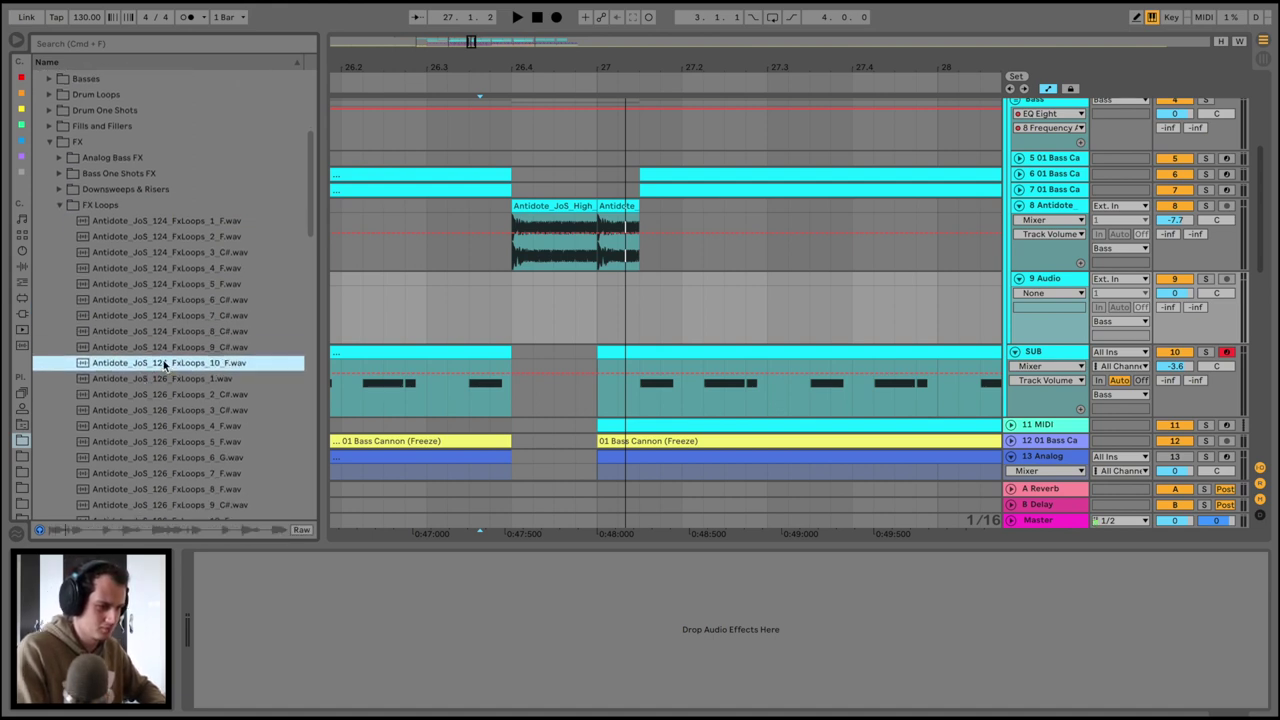
left_click_drag(167, 365, 558, 284)
double_click(611, 281)
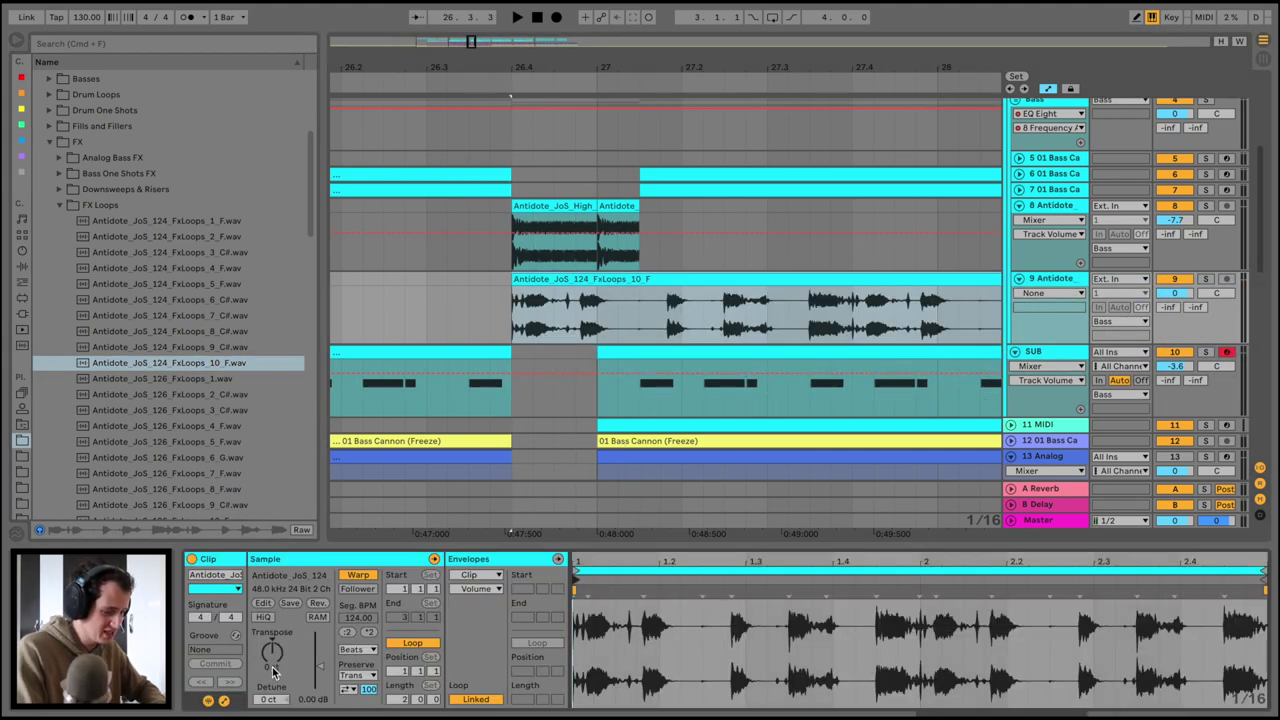
Split the FX loop on track 9 at bar 27 and shift the start of its second part to 27.1.4
left_click(599, 322)
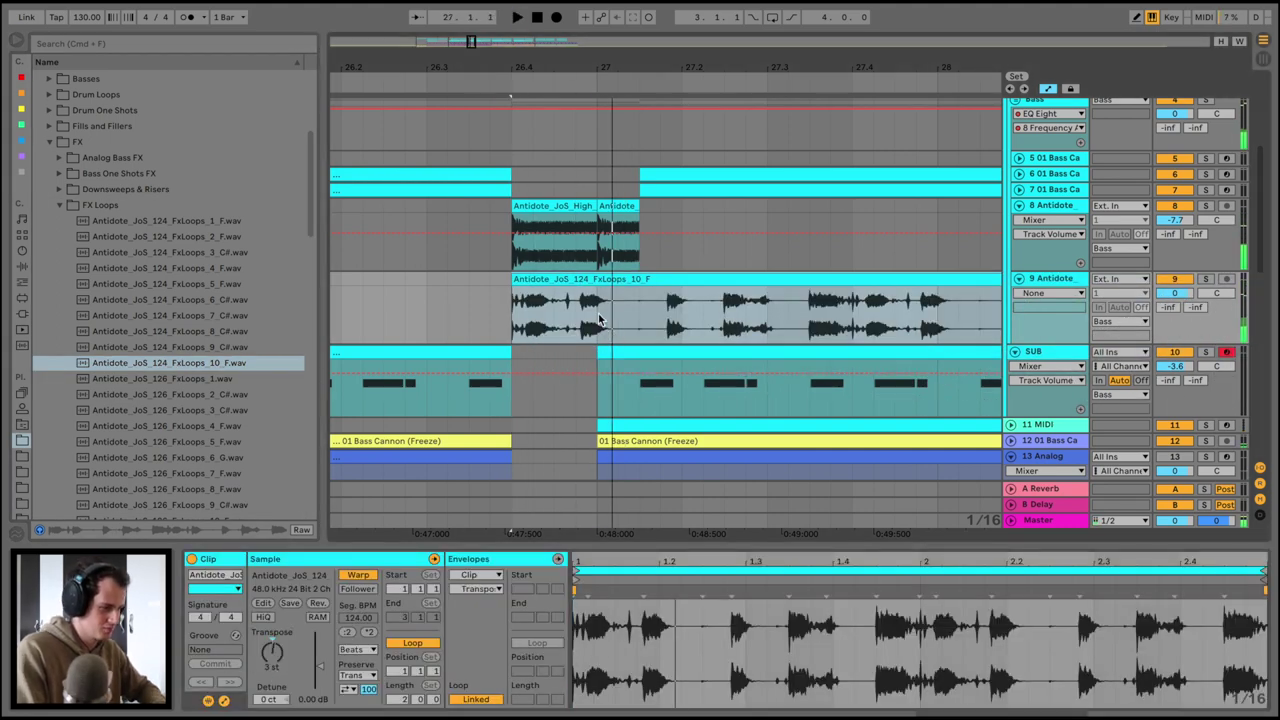
key("ctrl+e")
left_click_drag(599, 295, 660, 295)
key("space")
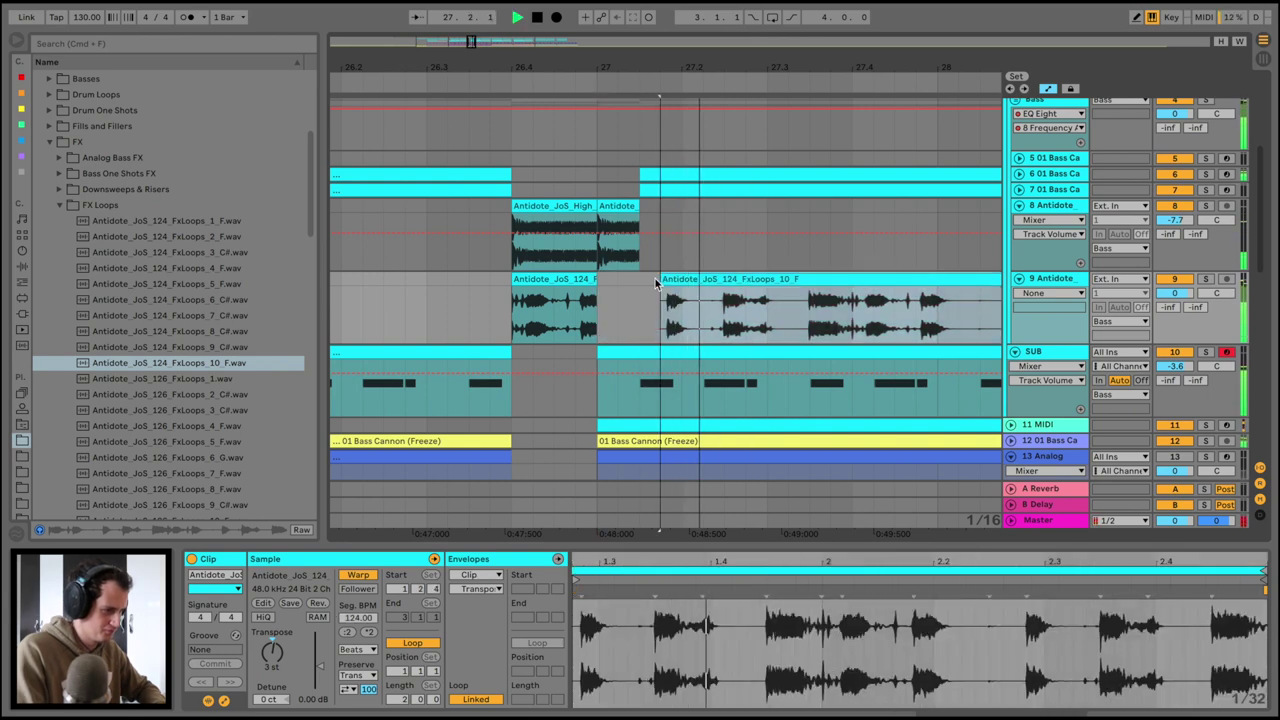
key("space")
Split the second FX loop part at 27.2 and delete everything after the split
left_click(684, 303)
key("super+e")
left_click(711, 278)
key("Delete")
Lower track 9's volume to -10.5 dB while playing back the FX fill
left_click(447, 300)
key("space")
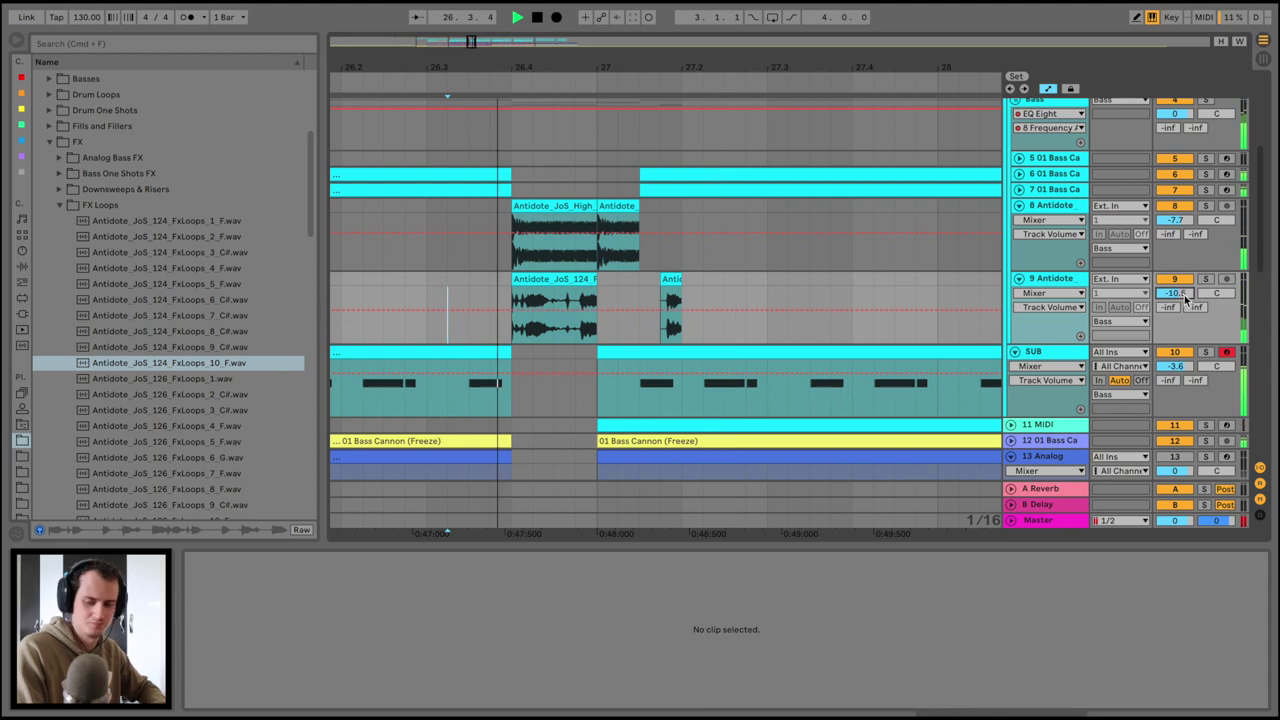
key("space")
Copy the short FX slice on track 9, paste it at 27.2.2, and play back from bar 27
left_click(664, 282)
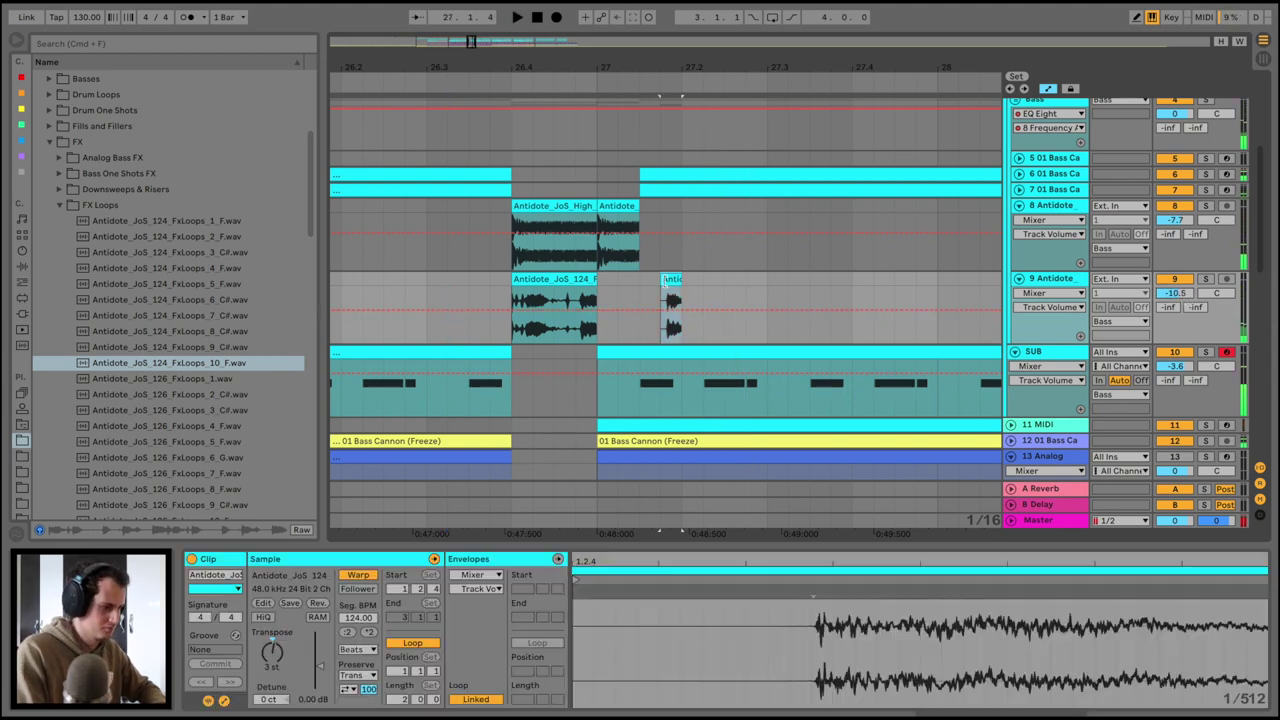
left_click(724, 278)
left_click(684, 283)
left_click(705, 282)
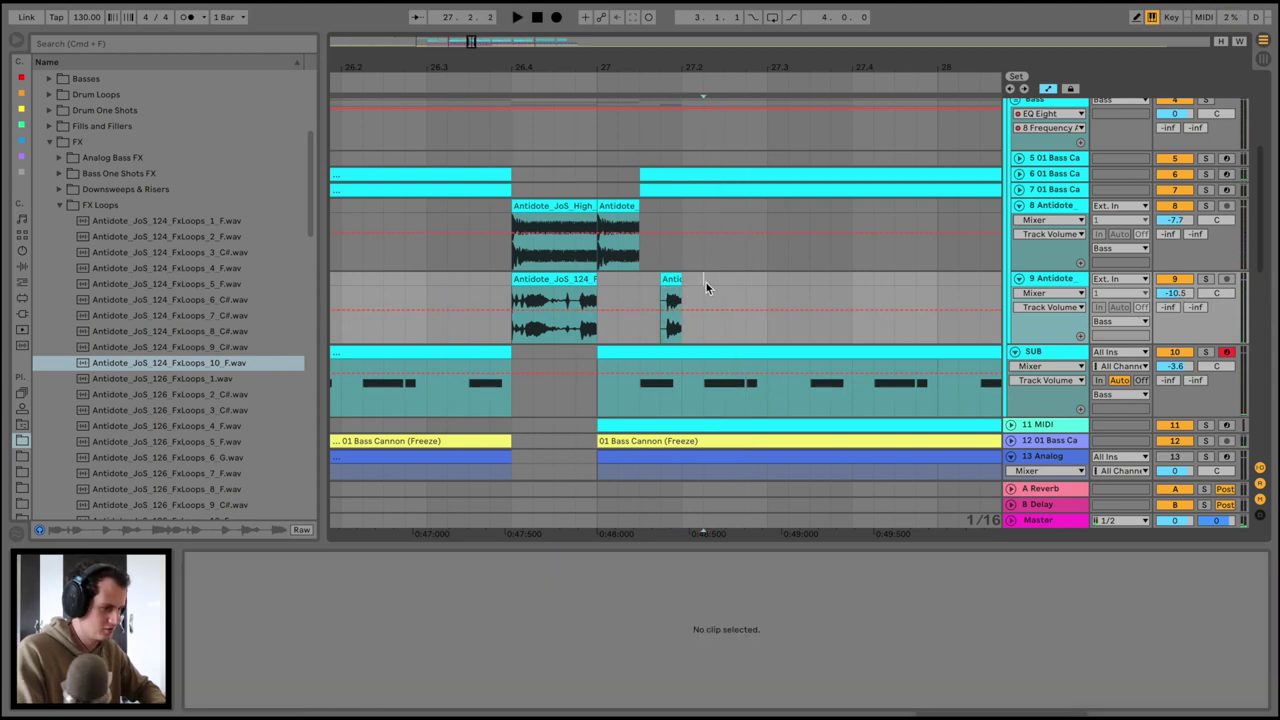
key("super+v")
left_click(600, 284)
key("space")
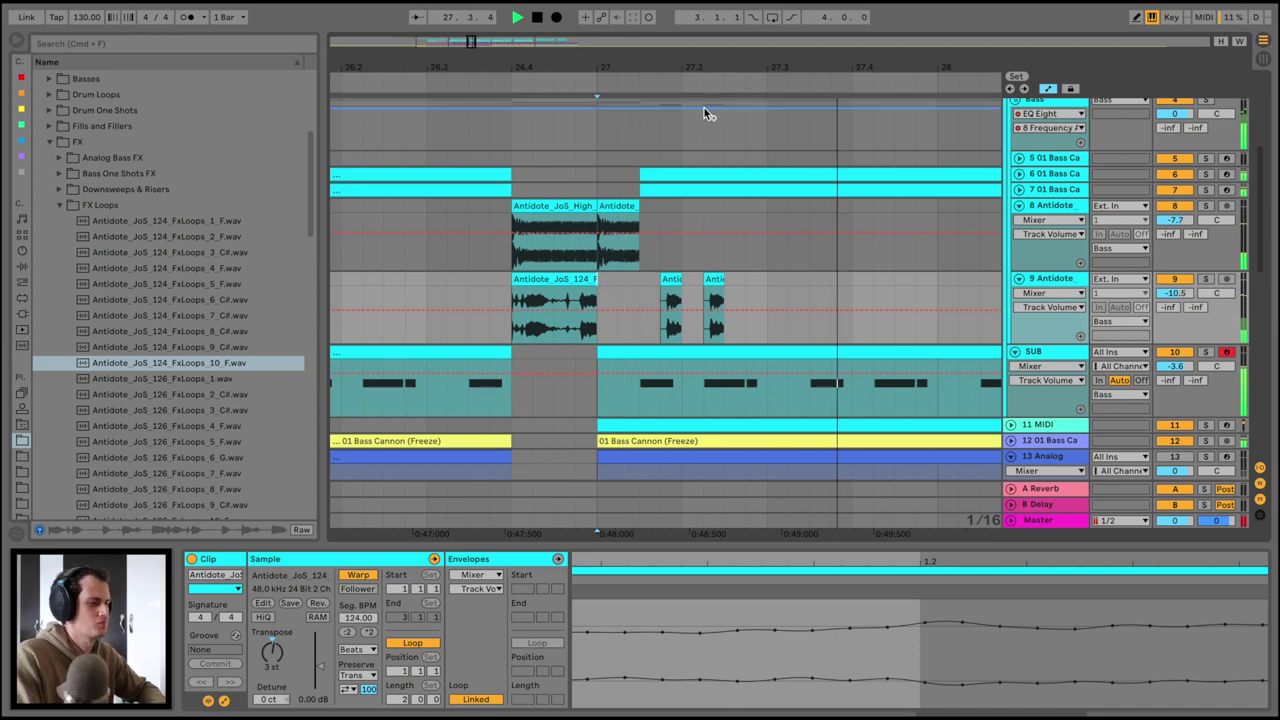
Duplicate bar 27 of track 9 with its two short FX slices into bar 28, and play it back
scroll(734, 303, "down", 3)
key("space")
left_click_drag(852, 283, 653, 283)
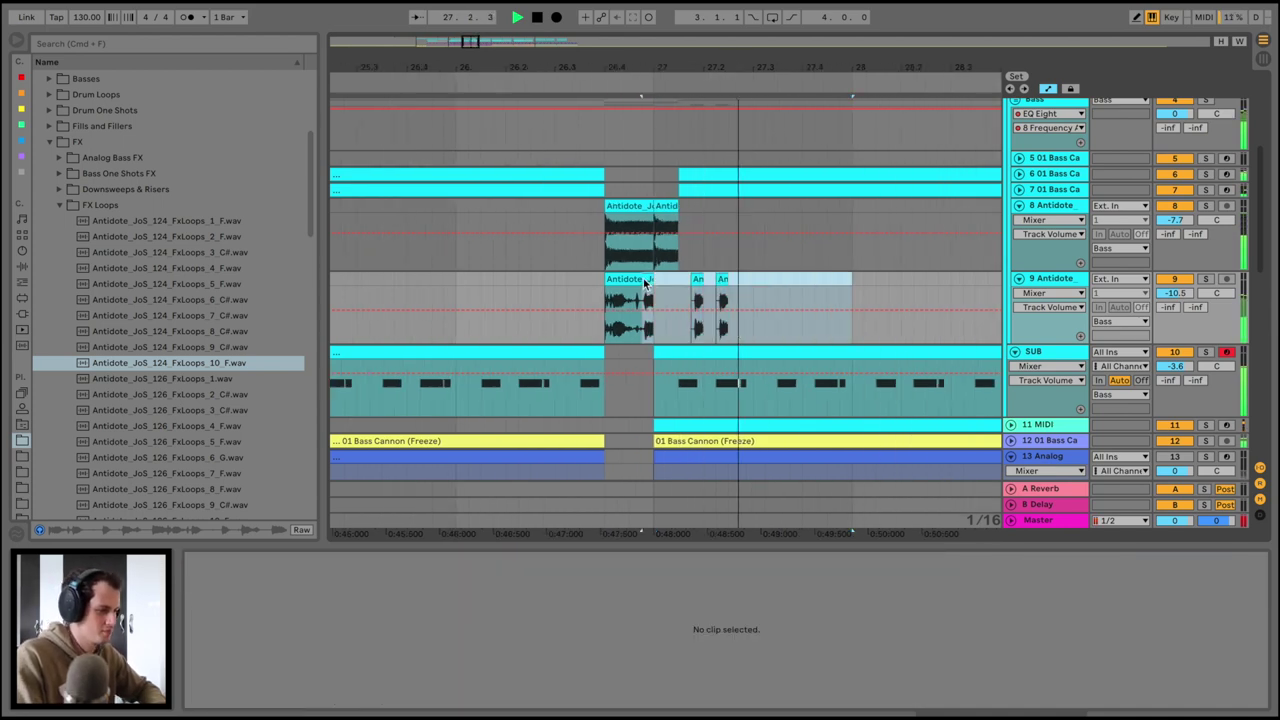
key("super+d")
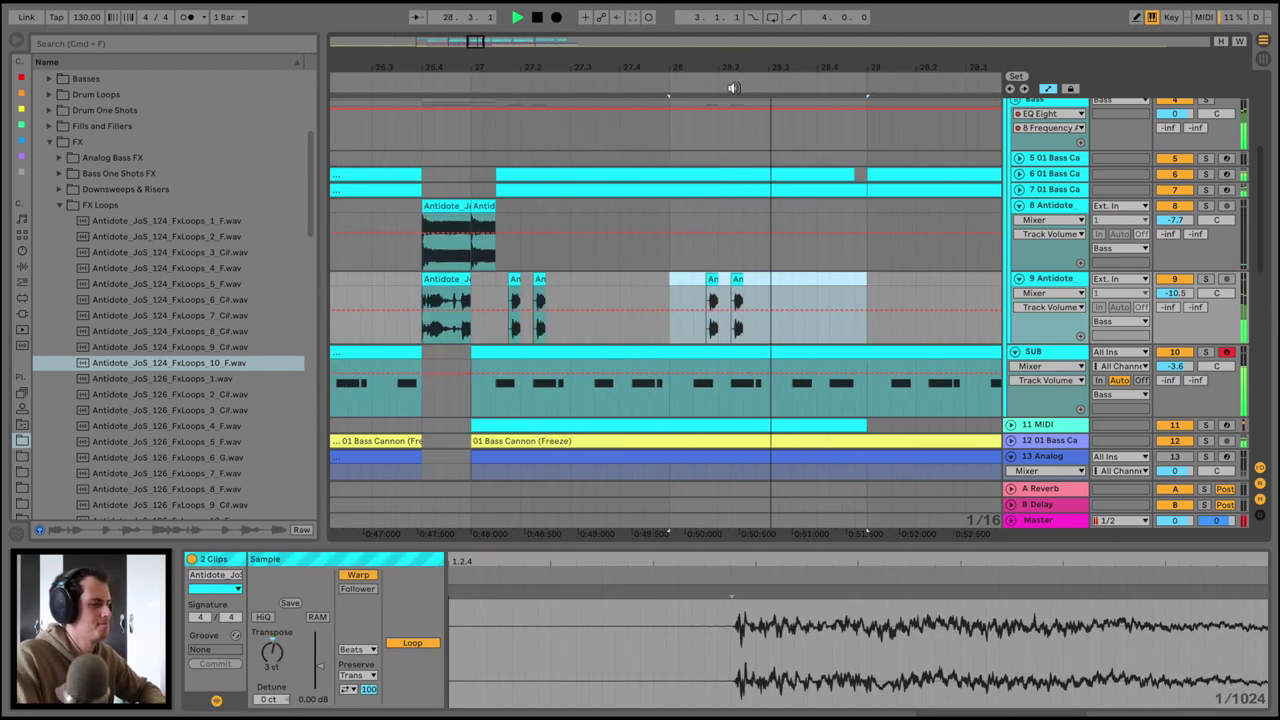
key("space")
left_click(487, 289)
key("space")
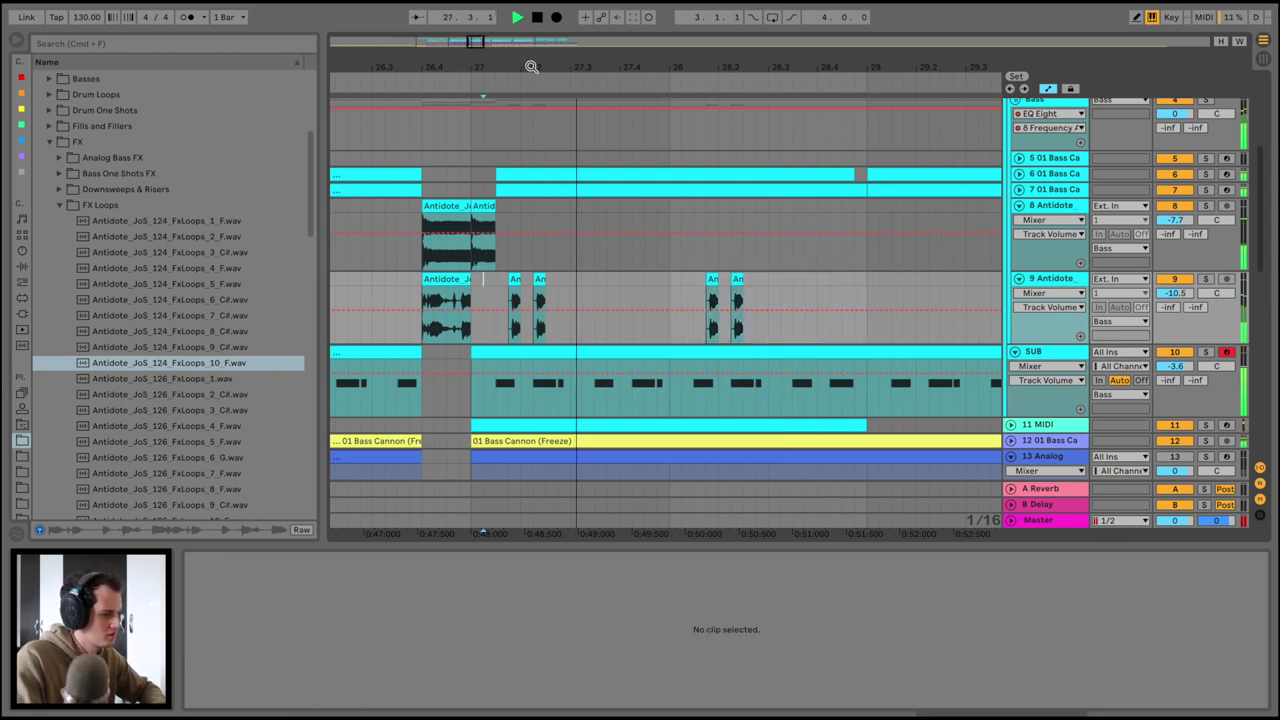
Duplicate the FX slice at 27.2.2 directly after itself and move the copy's start marker to the transient
left_click_drag(531, 66, 550, 240)
left_click(546, 278)
key("space")
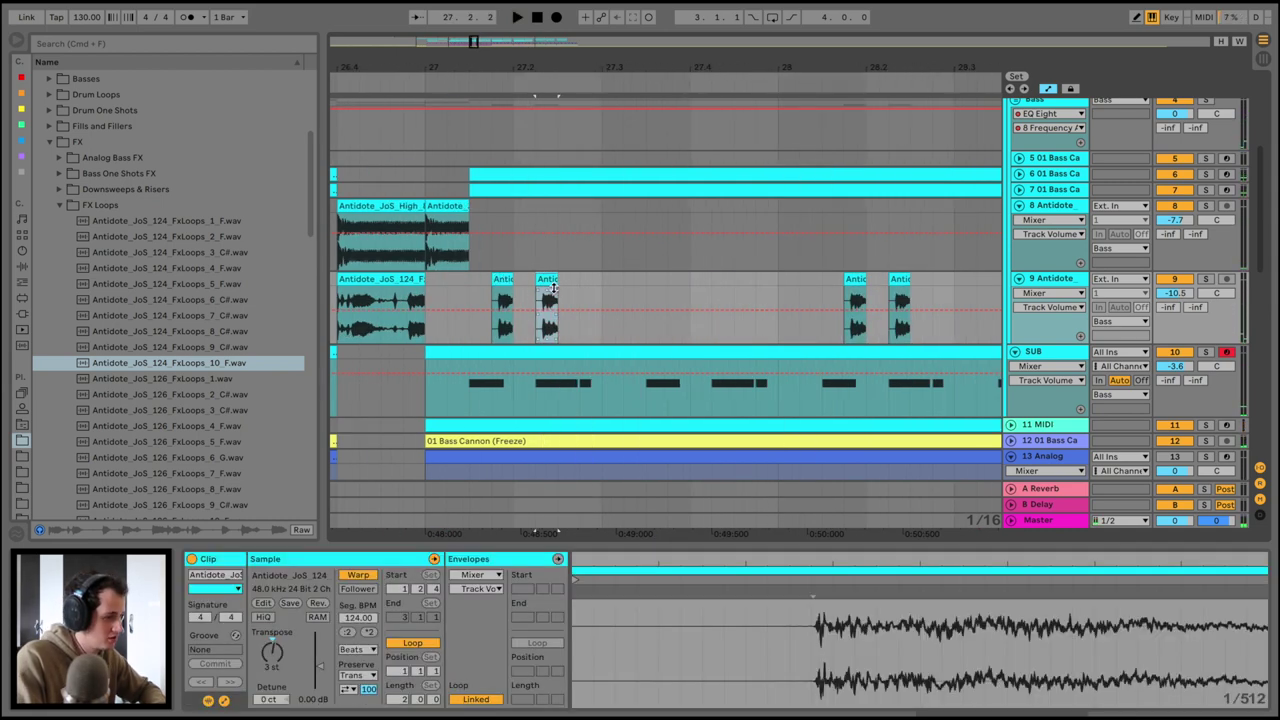
key("ctrl+d")
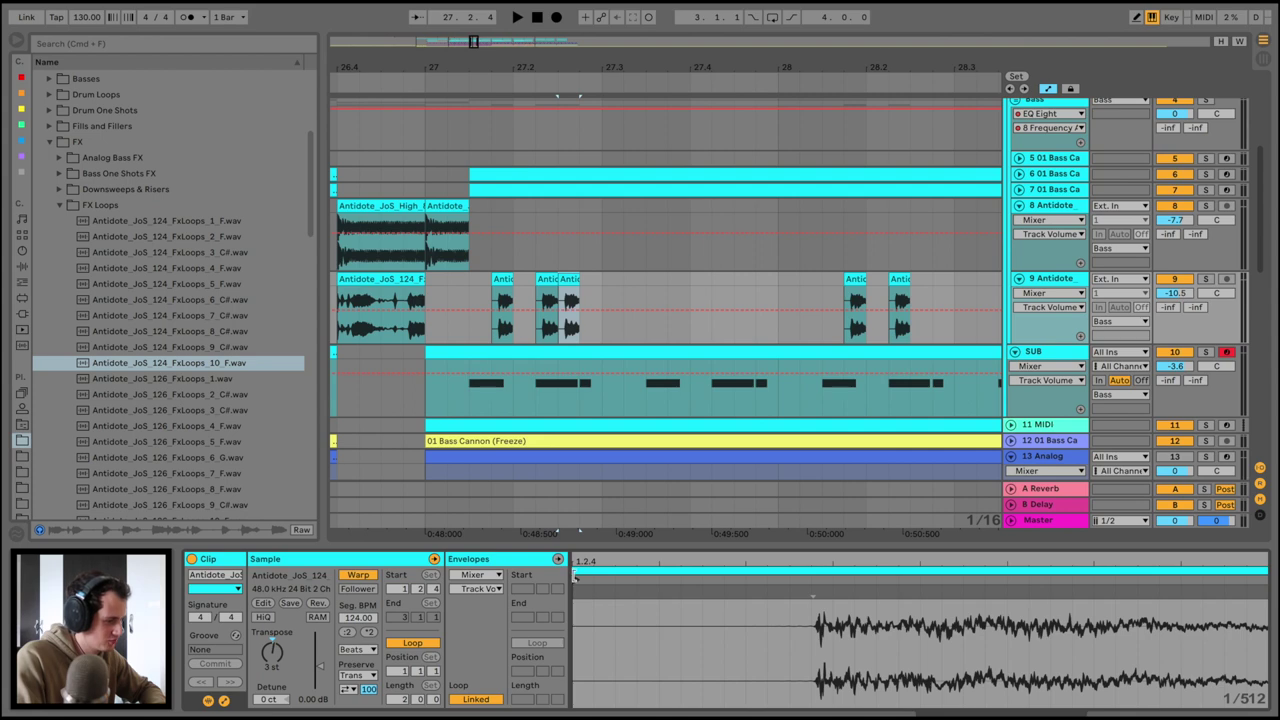
left_click_drag(575, 580, 816, 584)
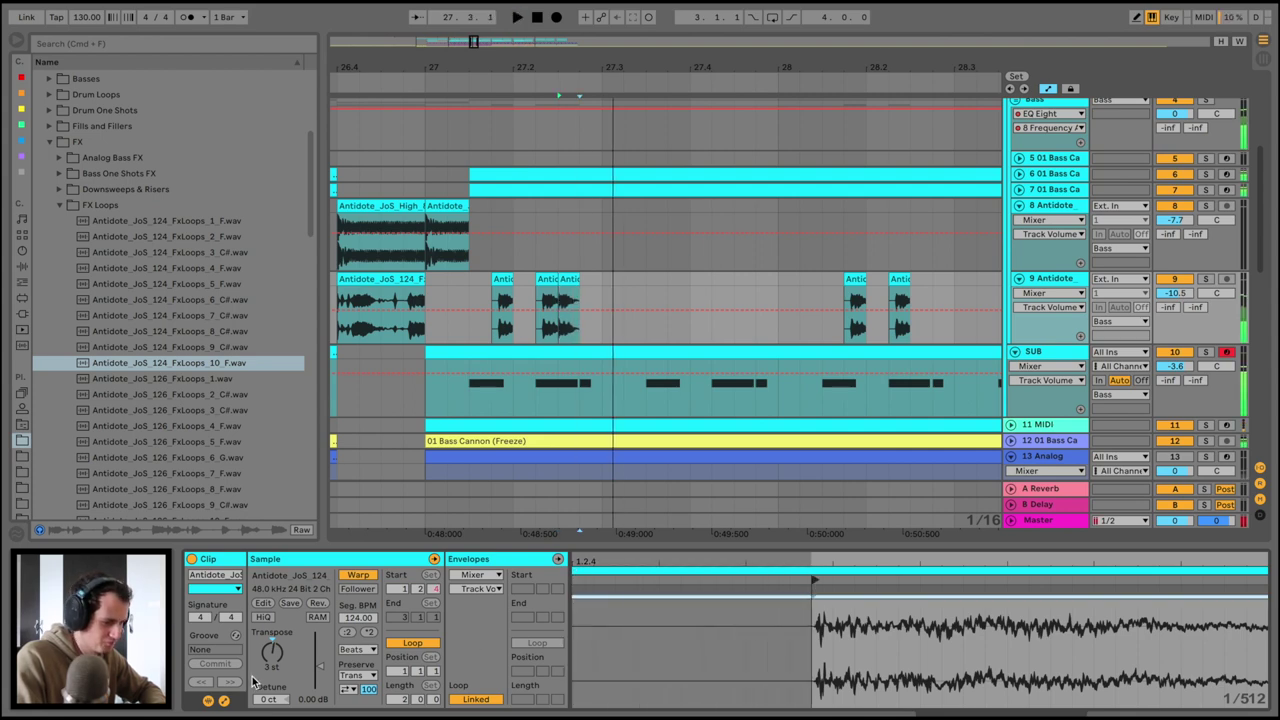
Transpose the duplicated FX slice at 27.2.3 on track 9 to 4 st and play it back
left_click(272, 652)
type("4")
key("Return")
key("space")
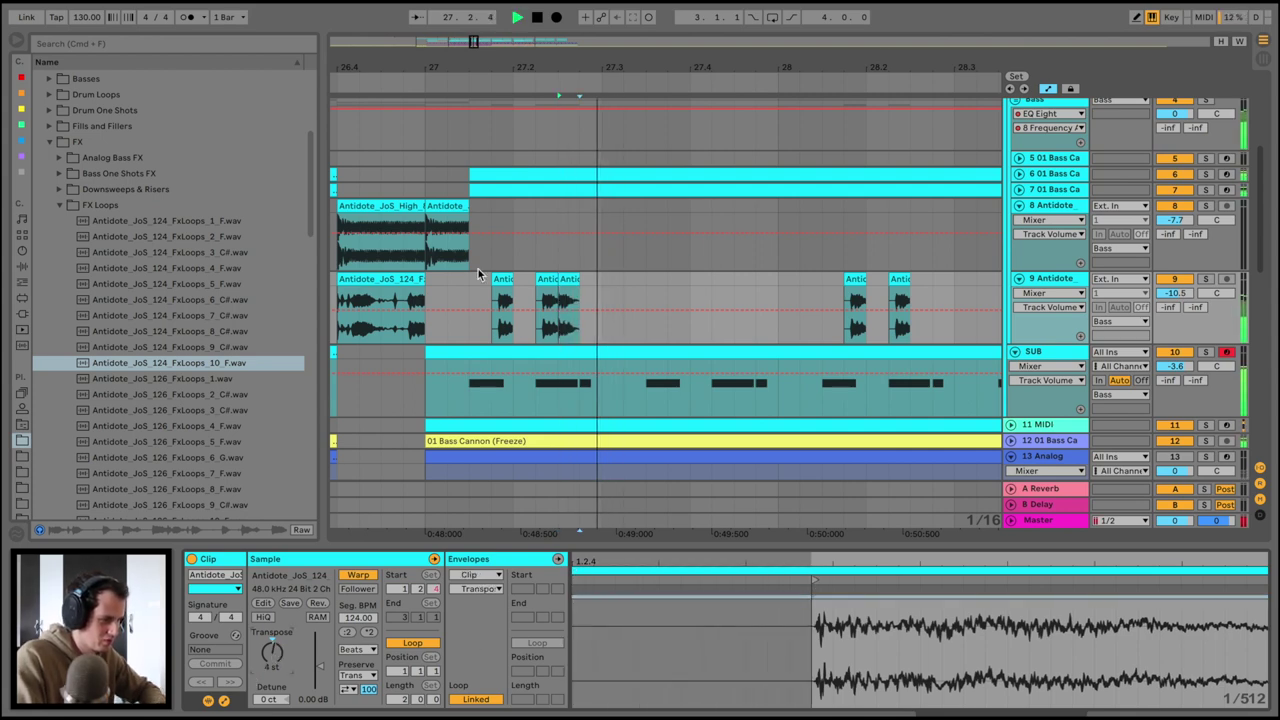
key("space")
Duplicate the two-beat FX slice pattern starting at bar 27 on track 9 repeatedly up to bar 31
left_click(426, 283)
left_click_drag(426, 283, 599, 283)
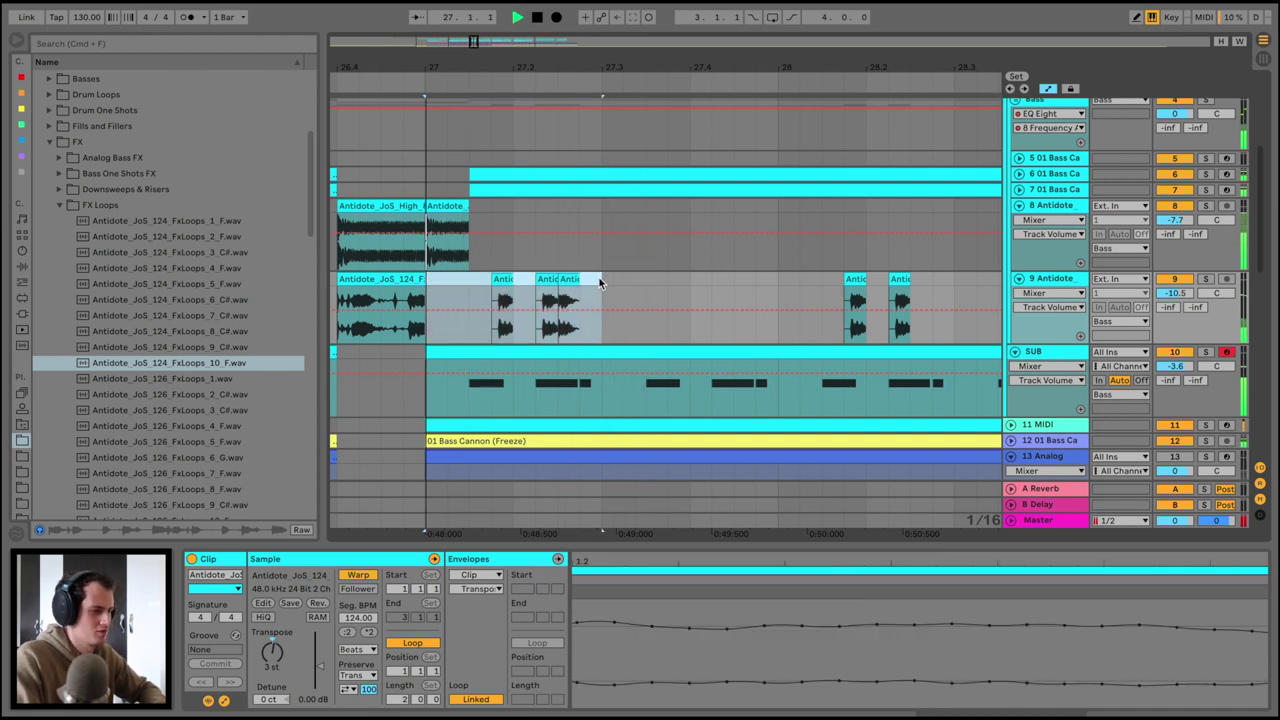
key("ctrl+d")
key("ctrl+d")
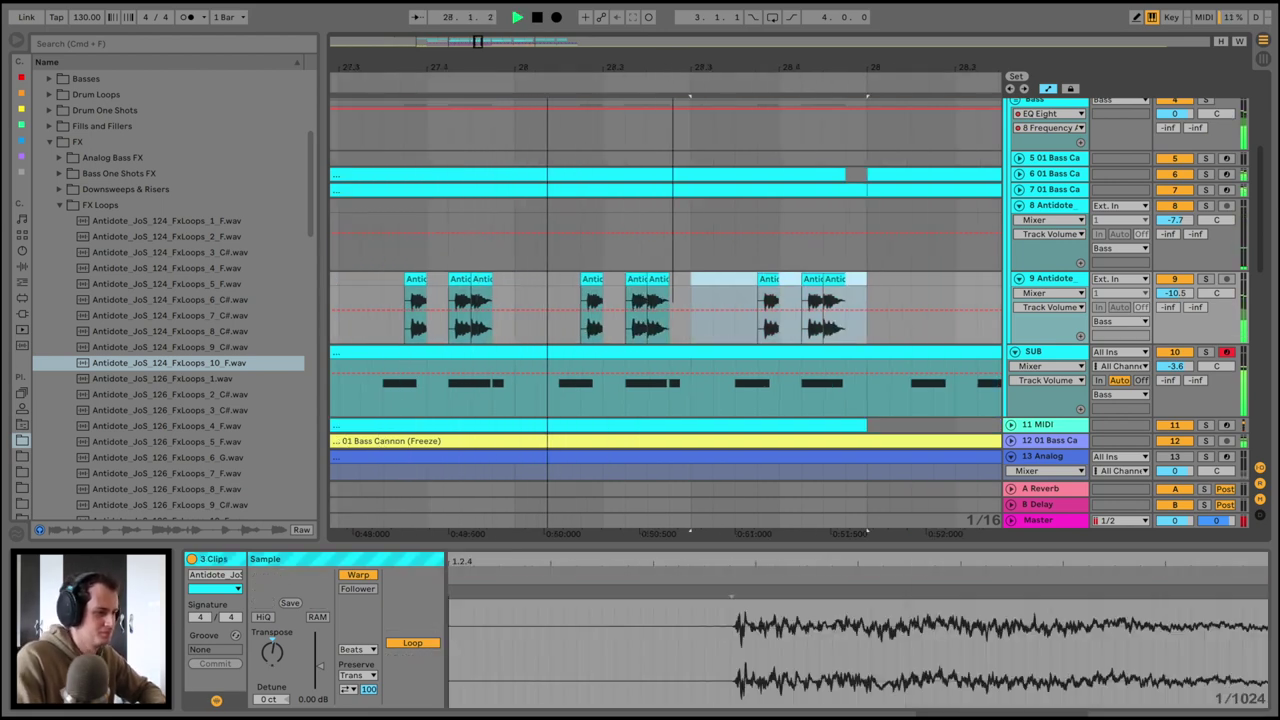
mouse_move(674, 58)
left_mouse_down()
mouse_move(674, 20)
mouse_move(675, 45)
left_mouse_up()
key("super+d")
key("super+d")
key("super+d")
key("super+d")
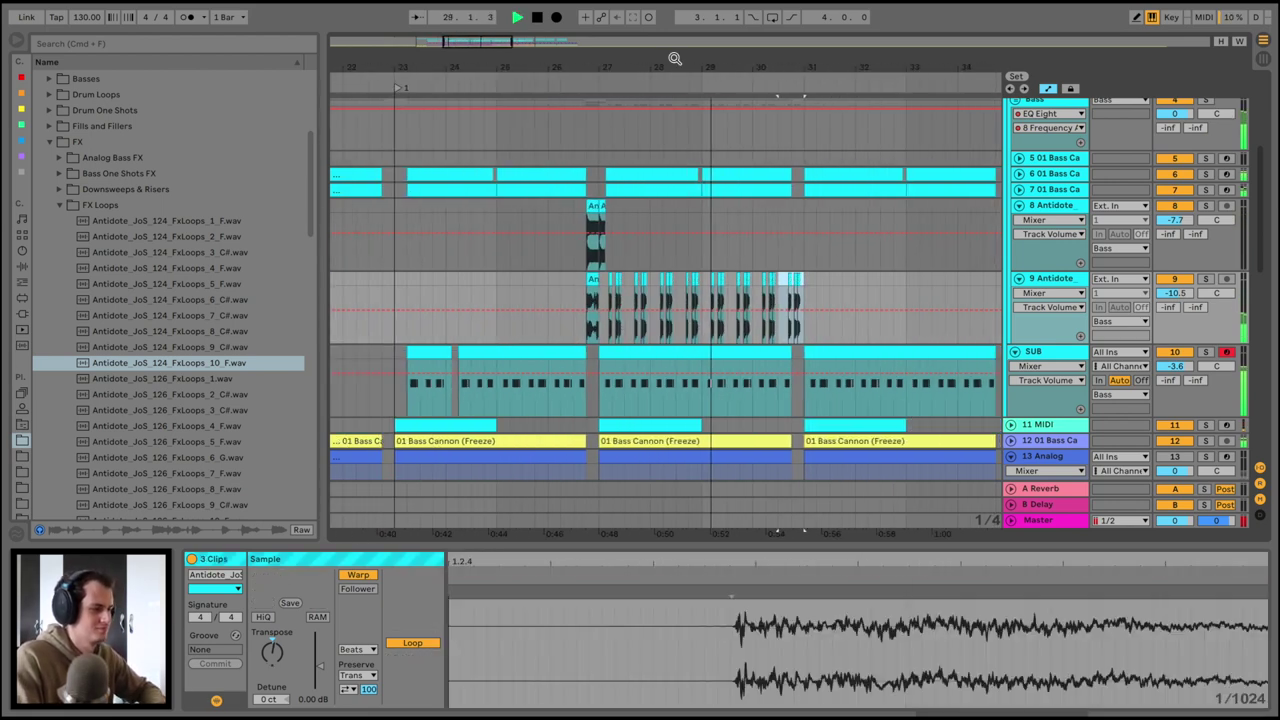
Duplicate track 9's FX pattern from bars 27–31 into bars 31–35 and clear its last beat from 34.4
left_click(601, 285, "shift")
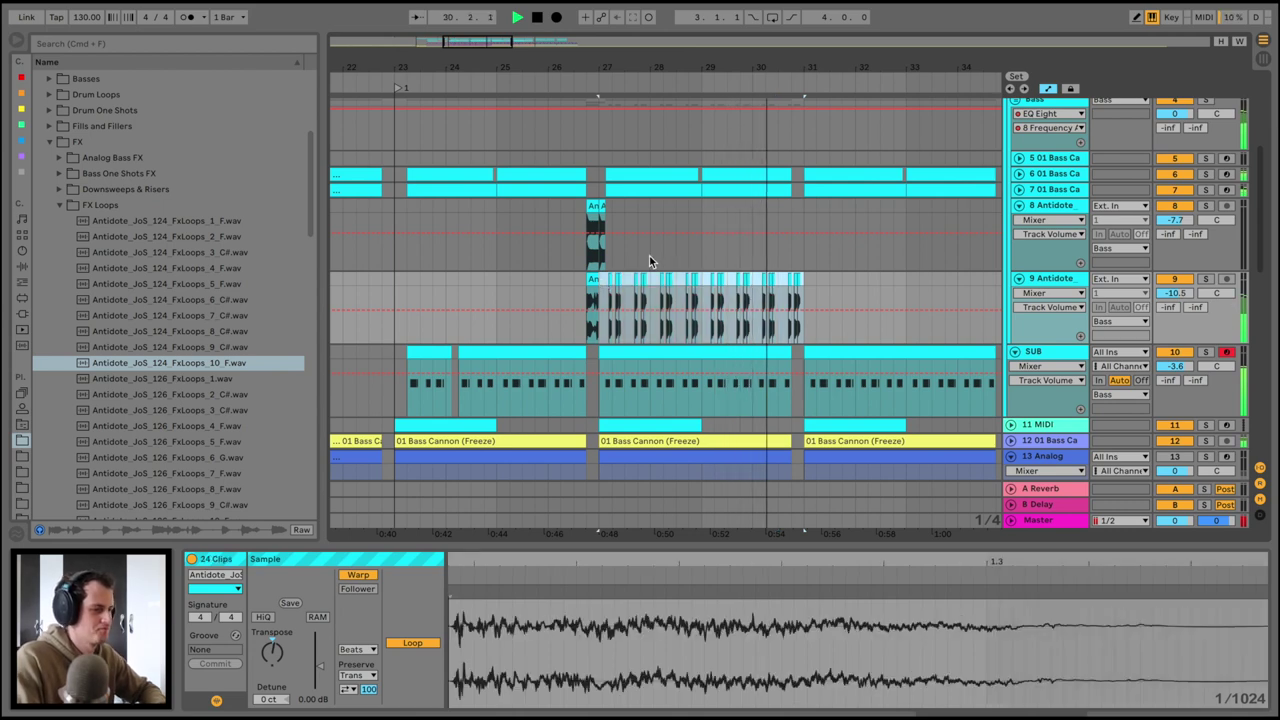
left_click_drag(609, 280, 802, 274)
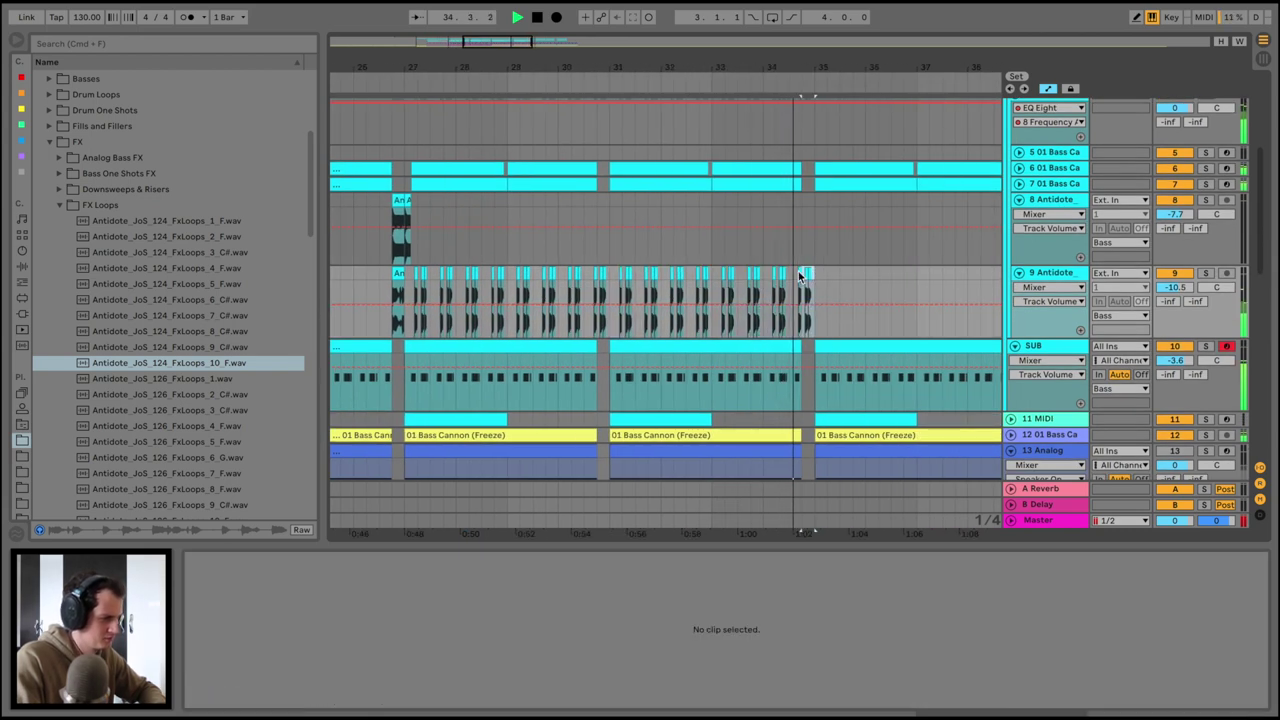
key("Delete")
Add EQ Eight to track 9 with a low cut near 260 Hz and a high shelf at 4.45 kHz, -3.35 dB, during playback
key("space")
left_click(342, 290)
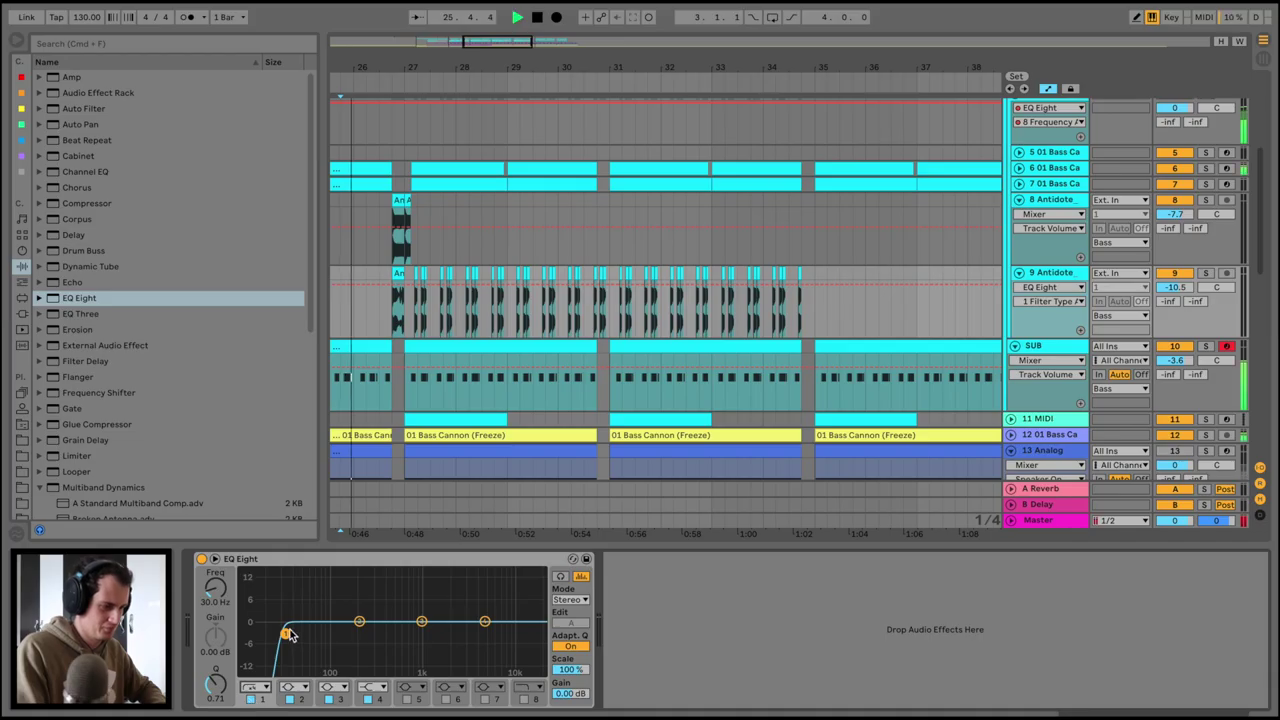
left_click_drag(286, 633, 369, 632)
left_click_drag(485, 621, 480, 632)
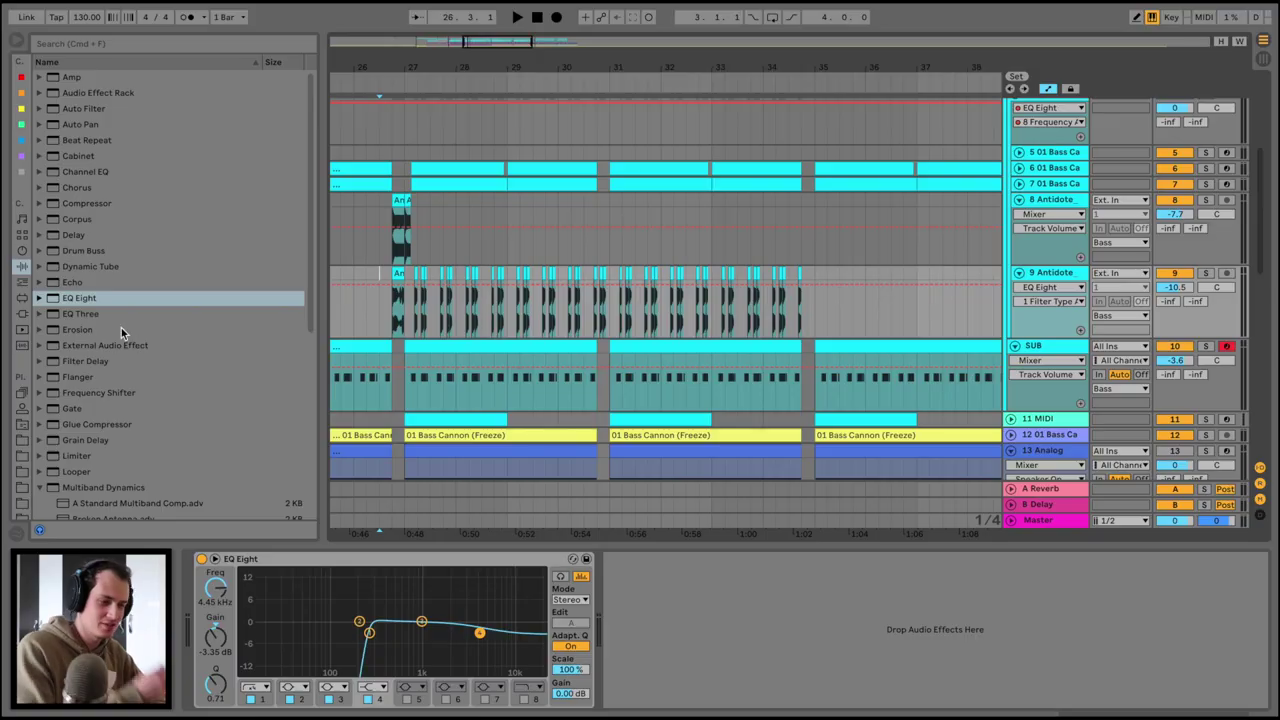
Open the Soundtoys folder among the VST plug-ins and select LittlePlate for track 9
left_click(23, 314)
scroll(110, 133, "up", 10)
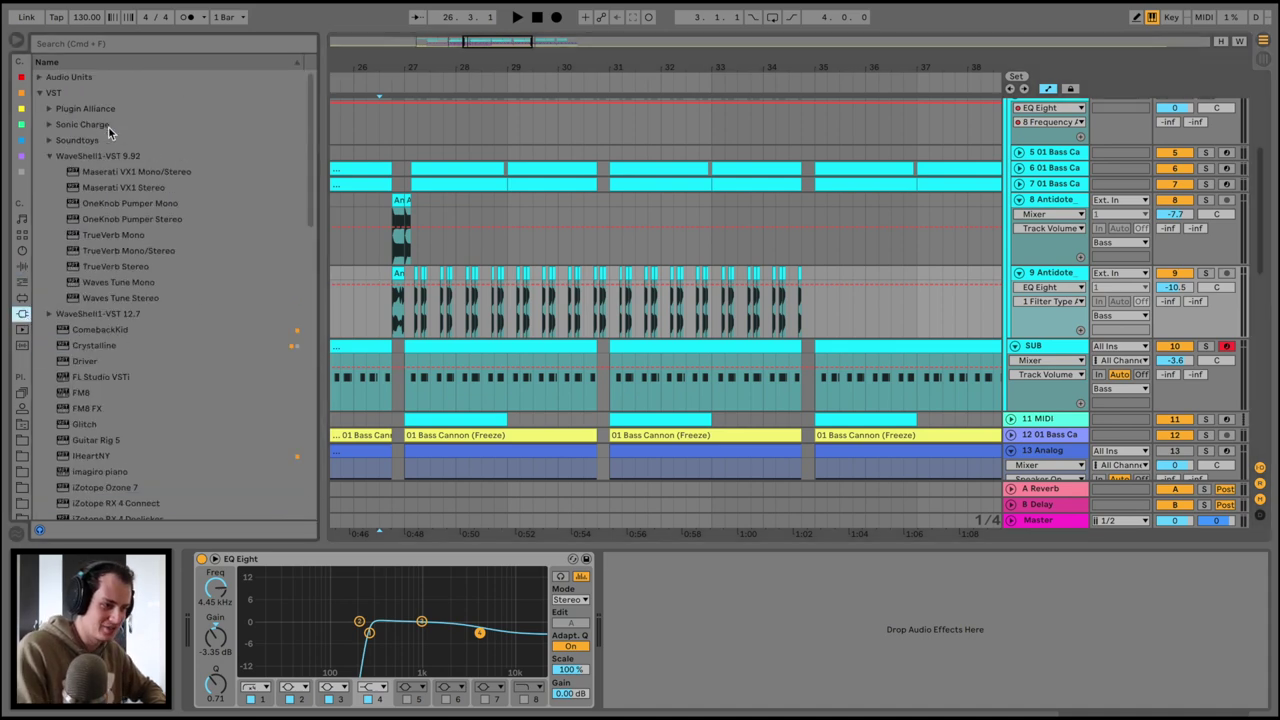
left_click(49, 140)
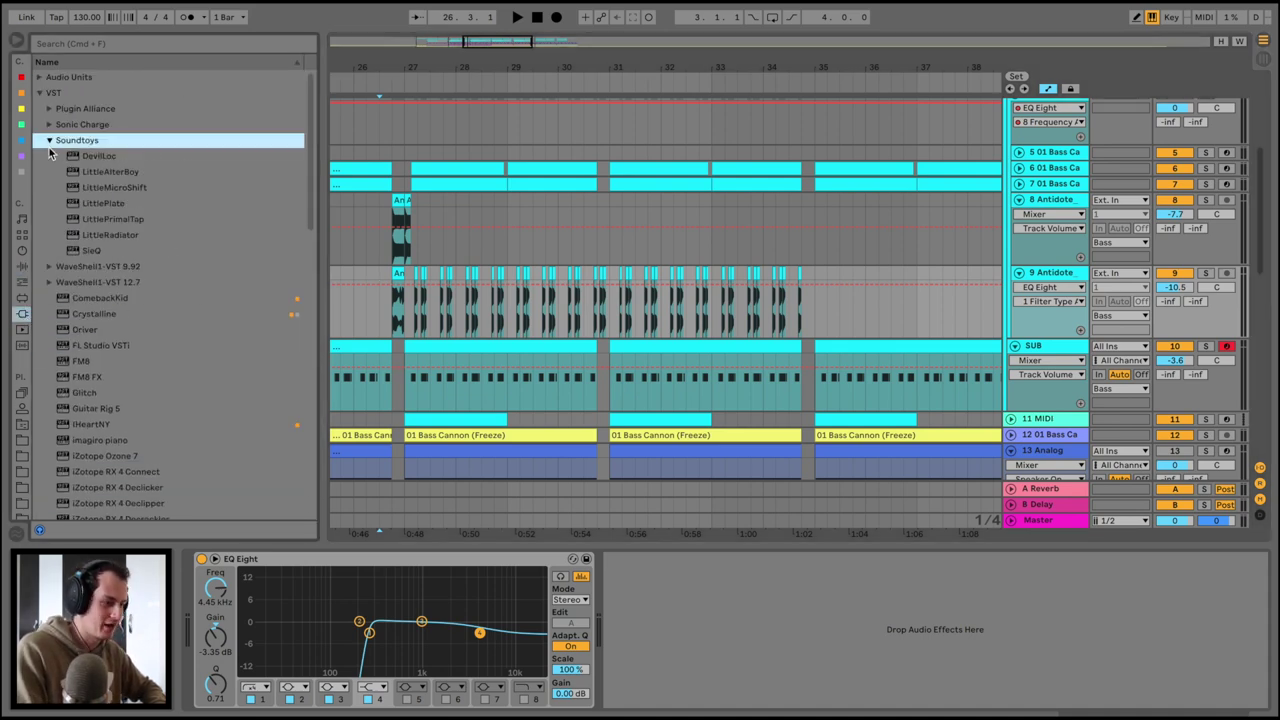
left_click(465, 312)
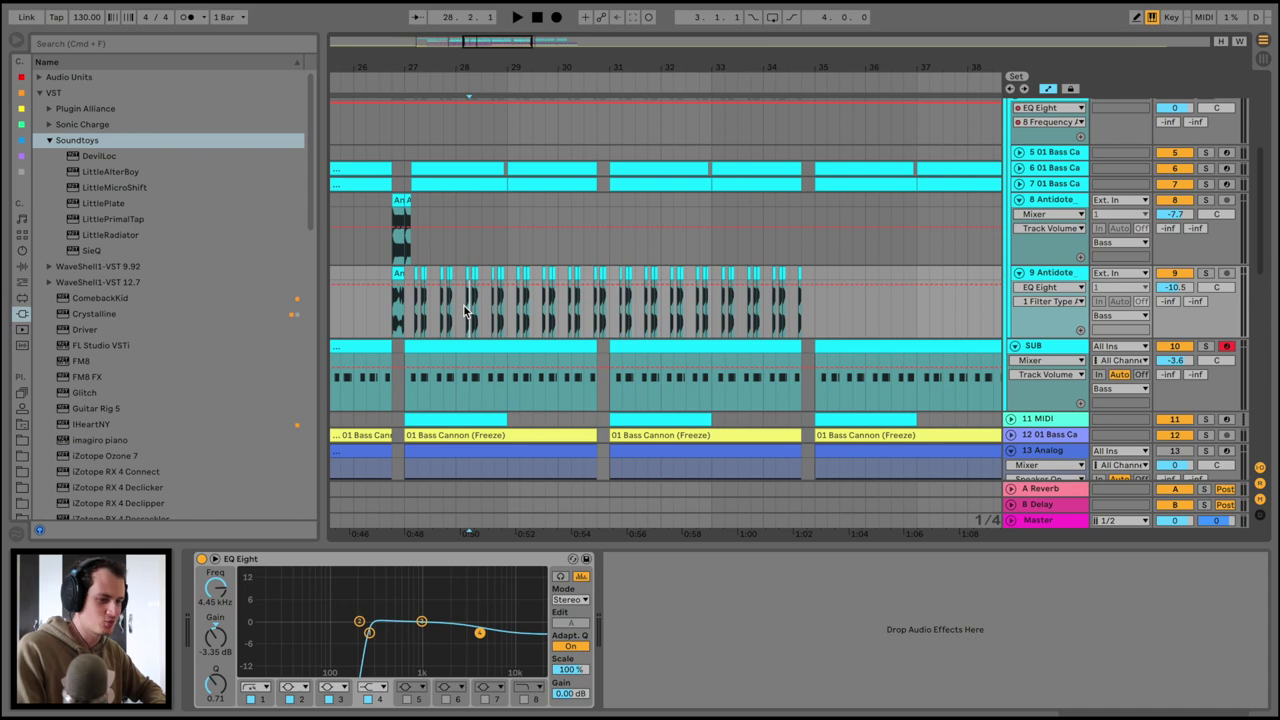
left_click(109, 201)
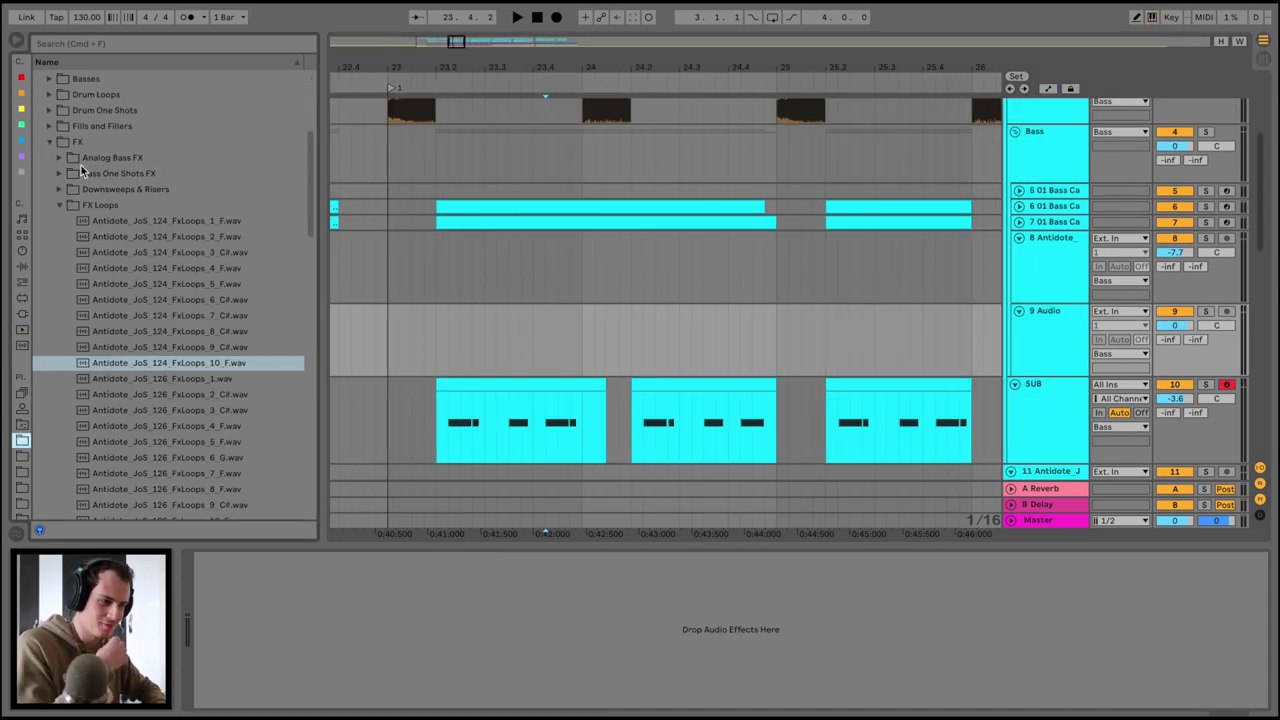
Find Antidote_JoS_Screechers_5_F.wav in the Jack of Spades Basses > Screechers folder and place it at 23.2 on track 9
left_click(58, 205)
scroll(56, 180, "up", 2)
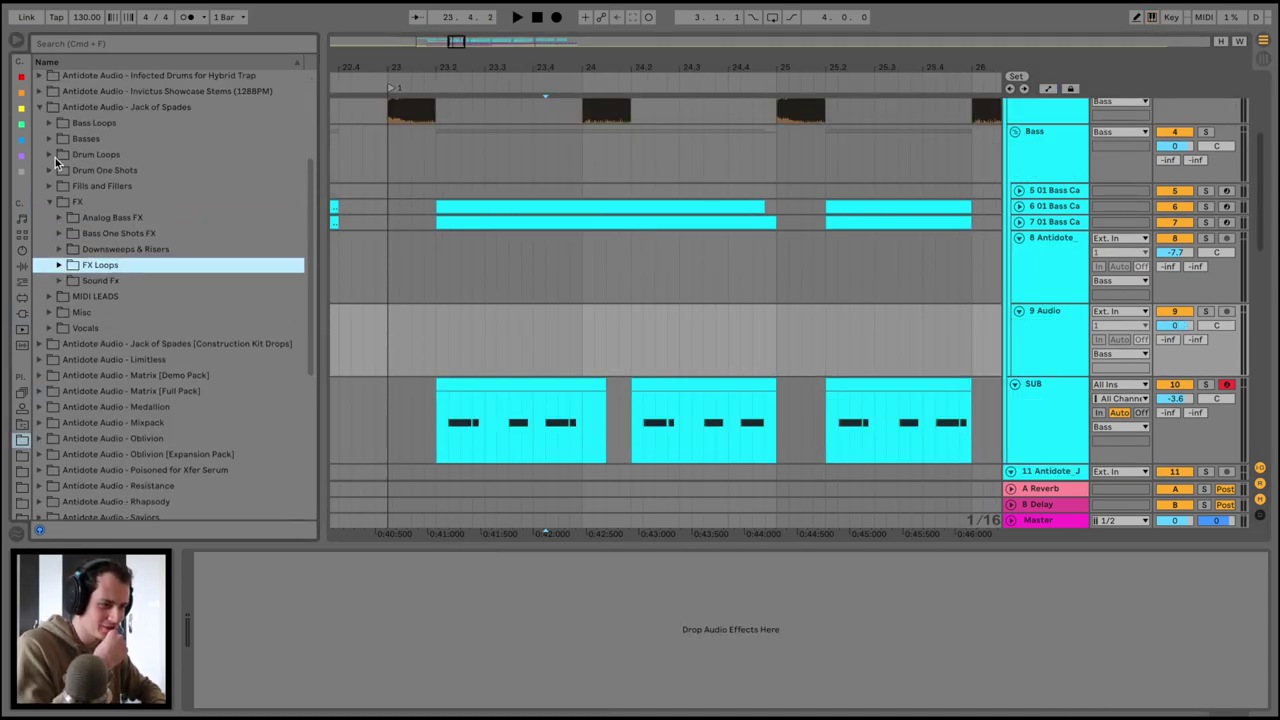
left_click(49, 140)
left_click(59, 186)
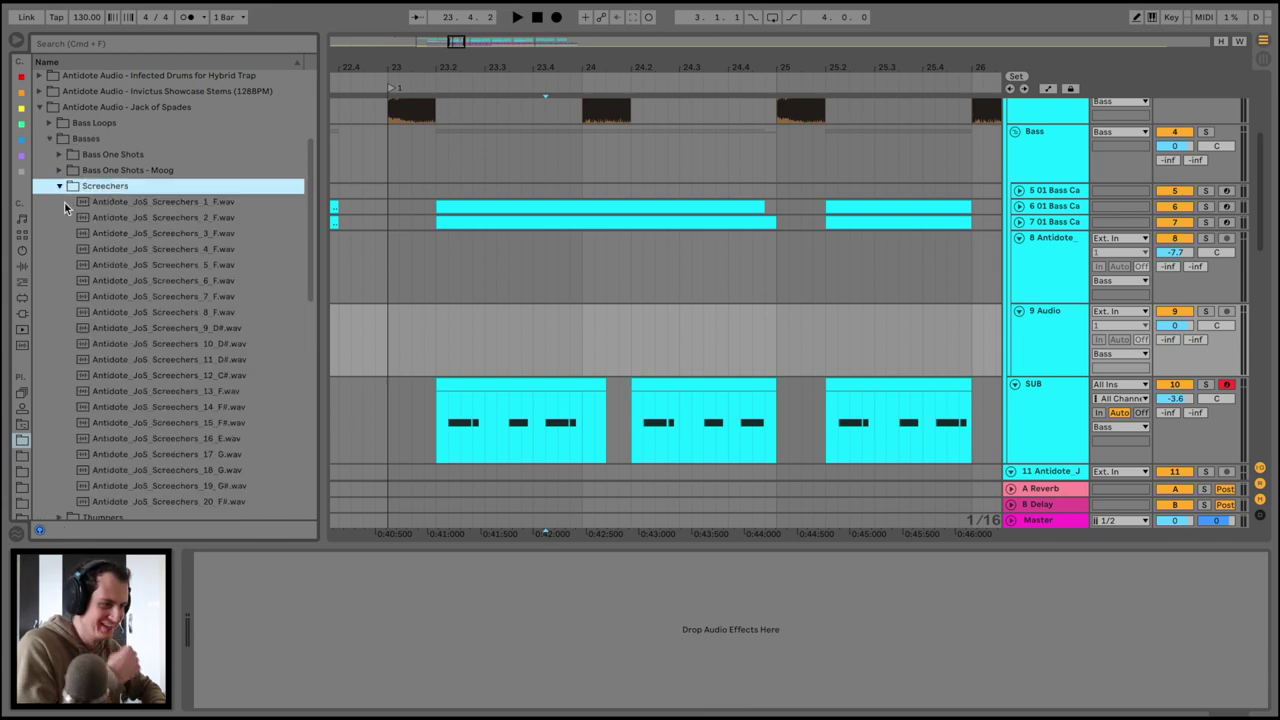
left_click(90, 265)
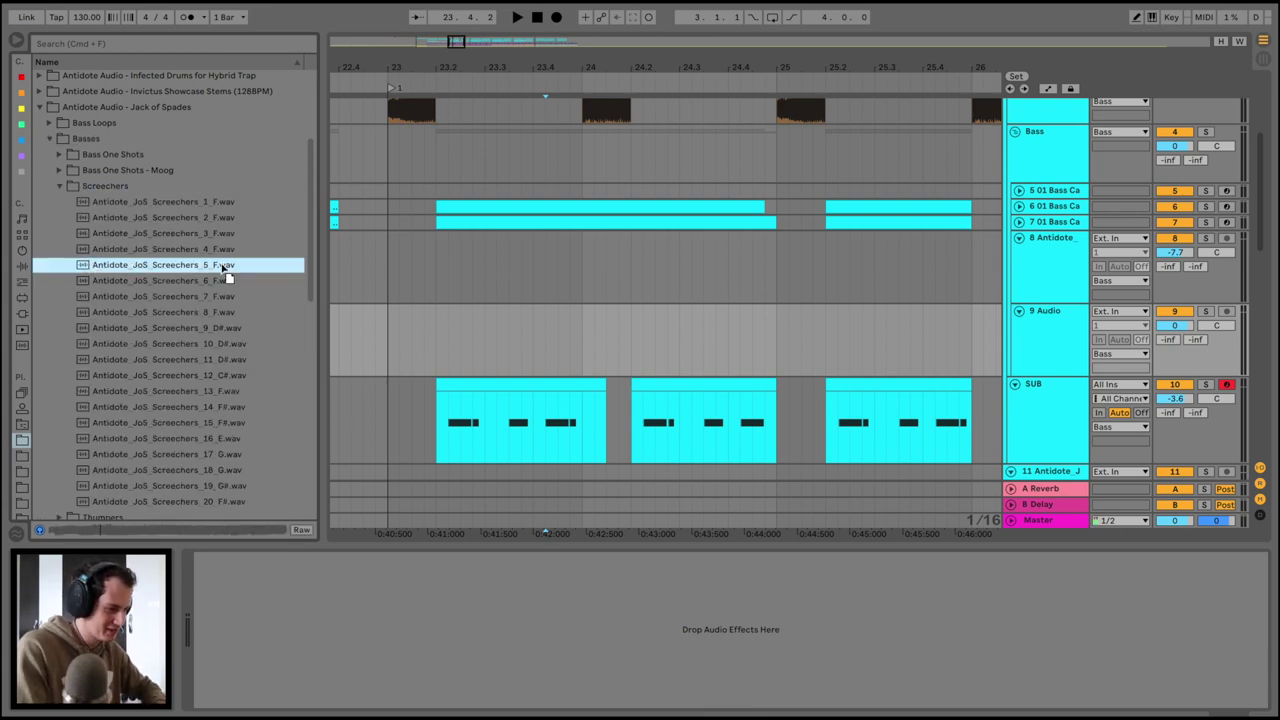
left_click_drag(222, 268, 440, 330)
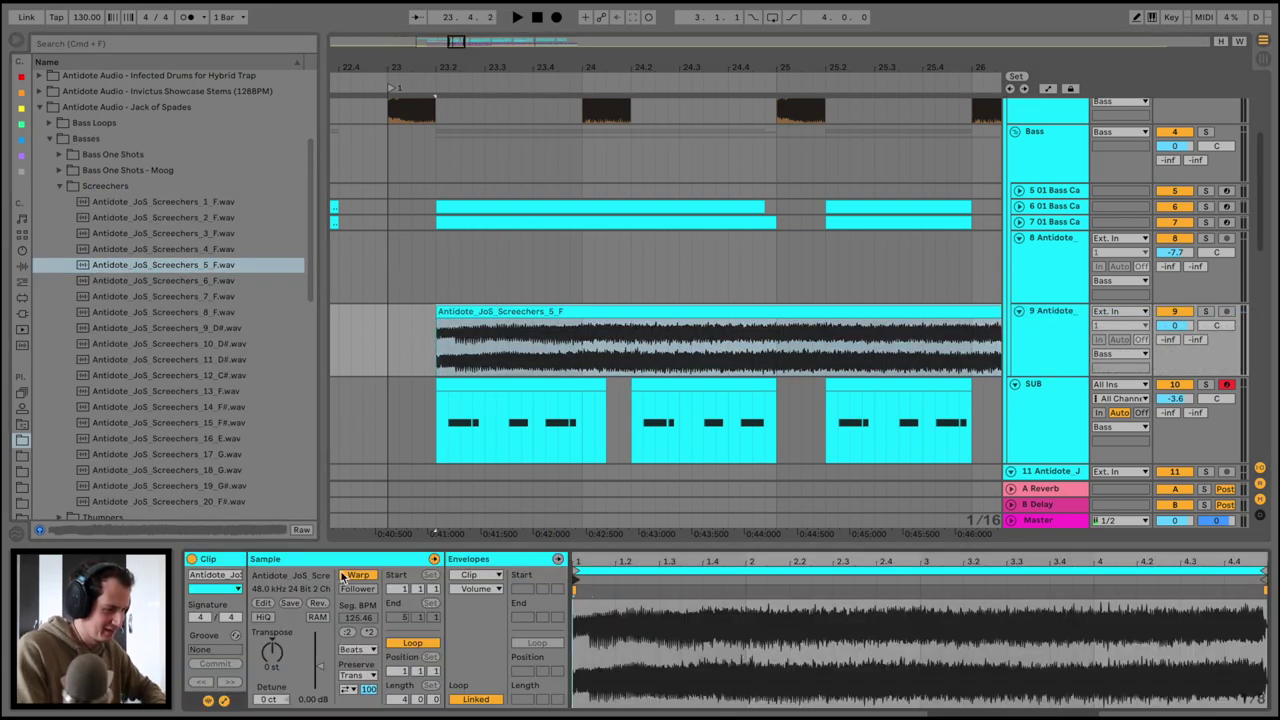
Turn off Warp on the Screechers clip, transpose it to 3 st and set its start to 0:02:140
left_click(343, 577)
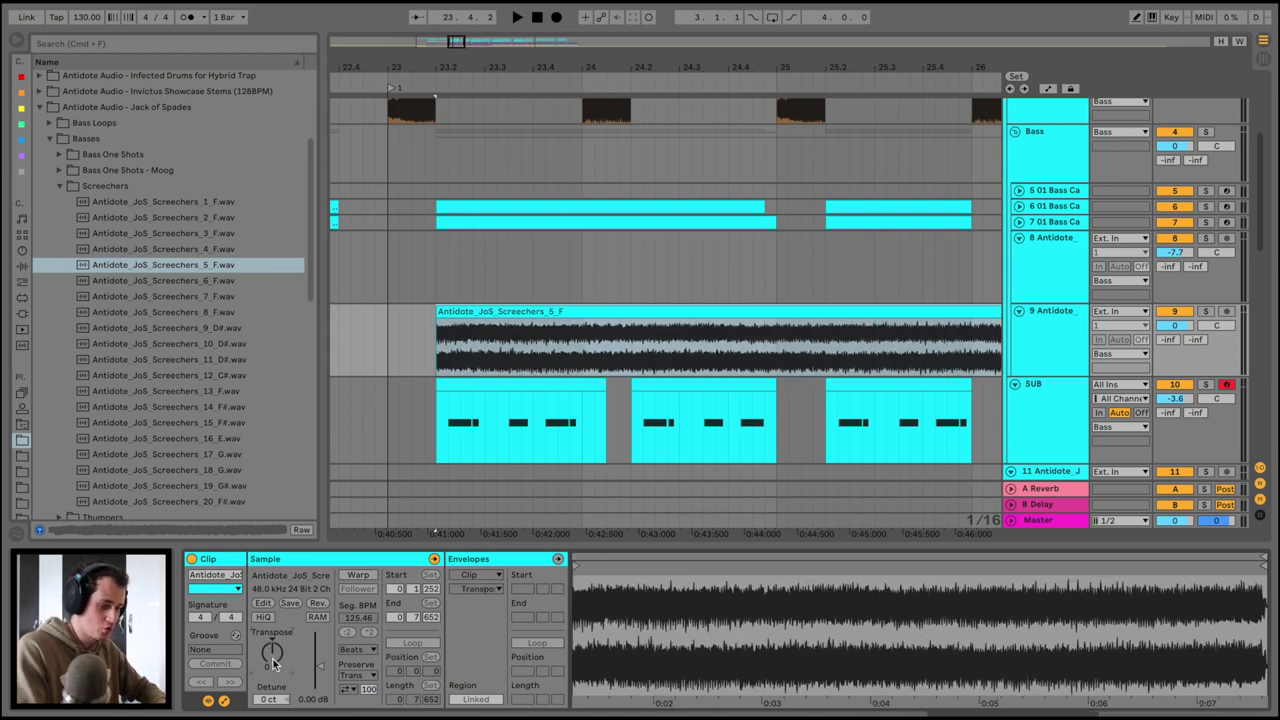
left_click_drag(576, 566, 669, 577)
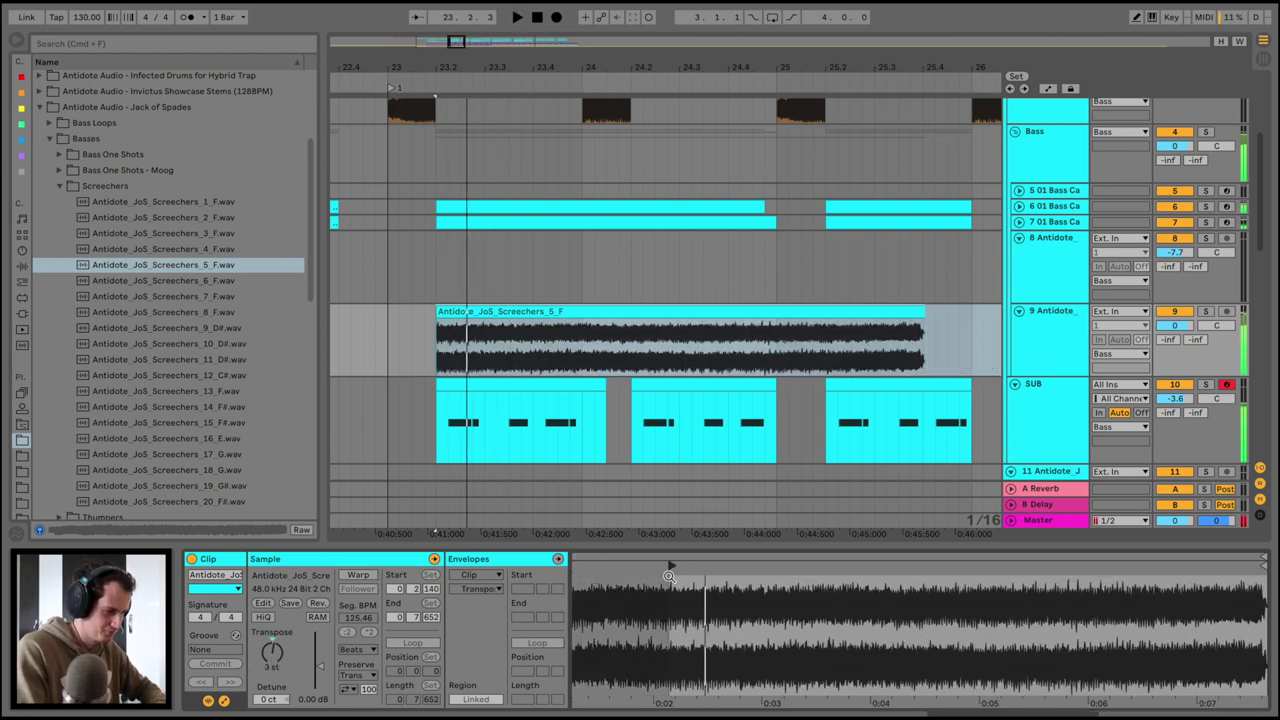
Cut the Screechers clip down to a sixteenth-note slice, place it at 23.4.1 and play it back
left_click(480, 314)
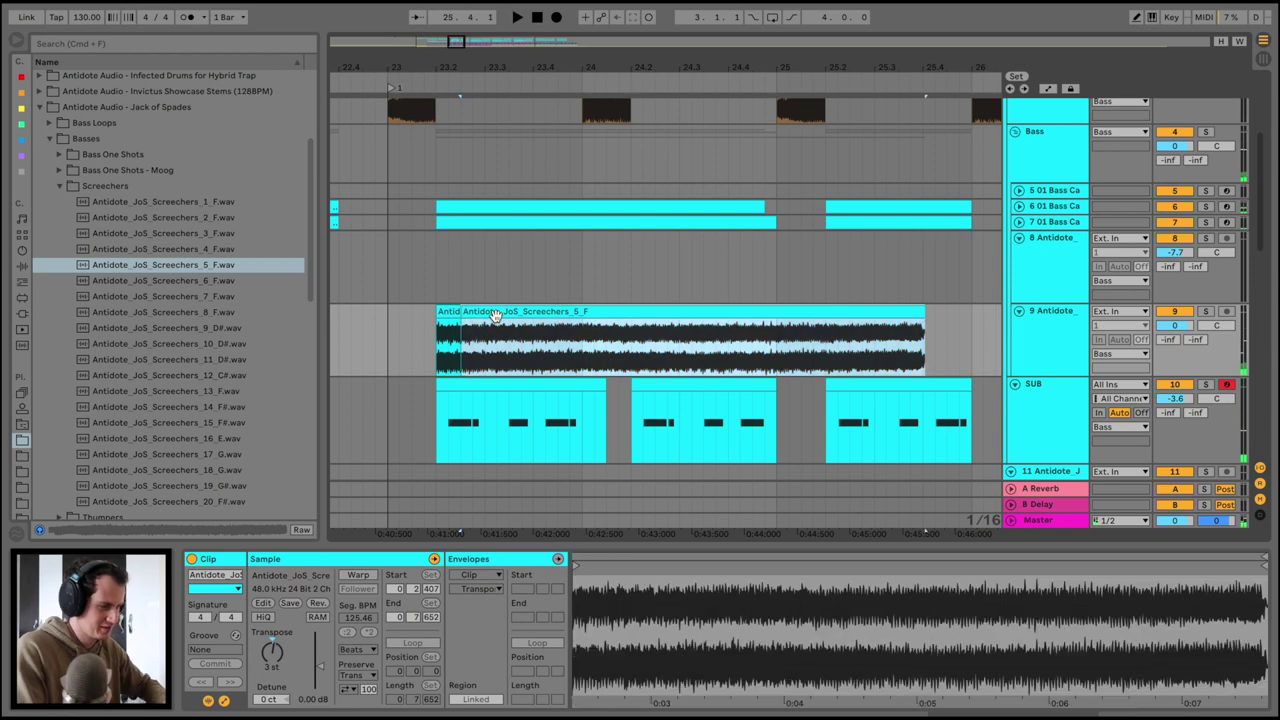
key("Delete")
mouse_move(446, 312)
left_mouse_down()
mouse_move(563, 328)
mouse_move(545, 312)
left_mouse_up()
left_click(491, 321)
key("space")
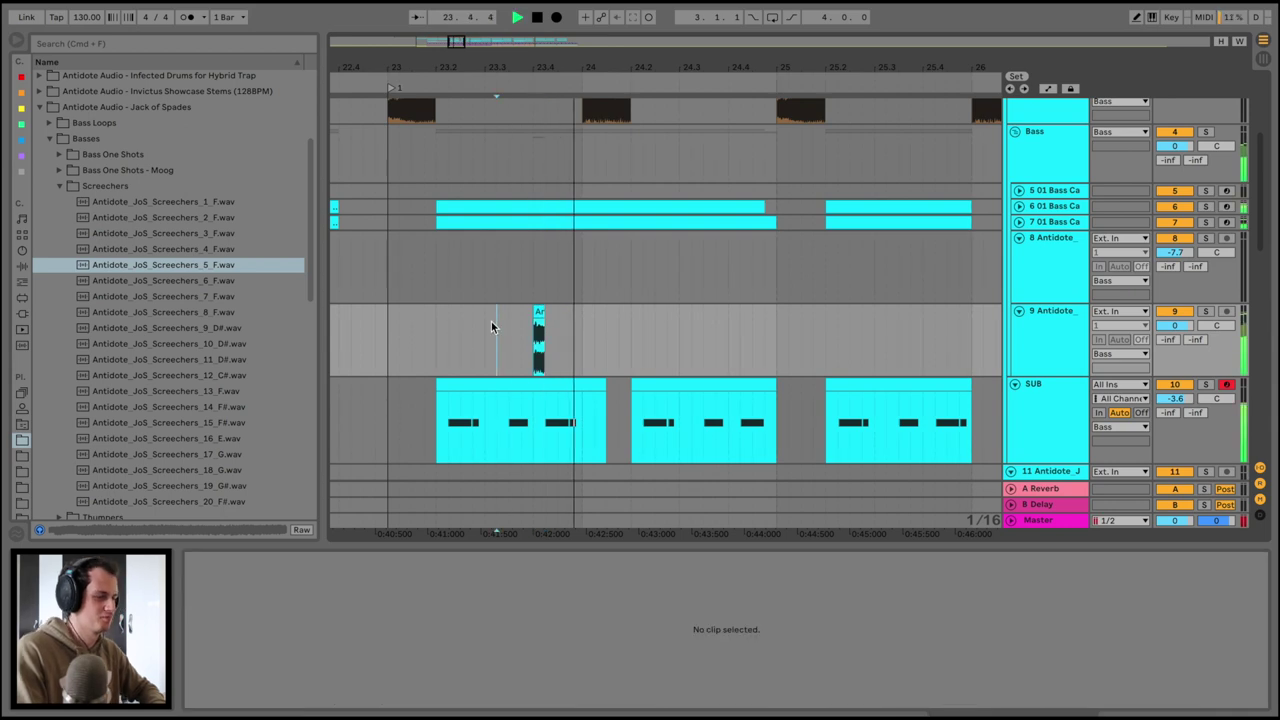
key("space")
key("space")
key("space")
Move the Screechers slice to 23.4.3 on track 9 and audition it from 23.3
left_click_drag(540, 311, 582, 312)
left_click(508, 318)
key("space")
key("space")
key("space")
key("space")
left_click(547, 314)
key("space")
key("super+z")
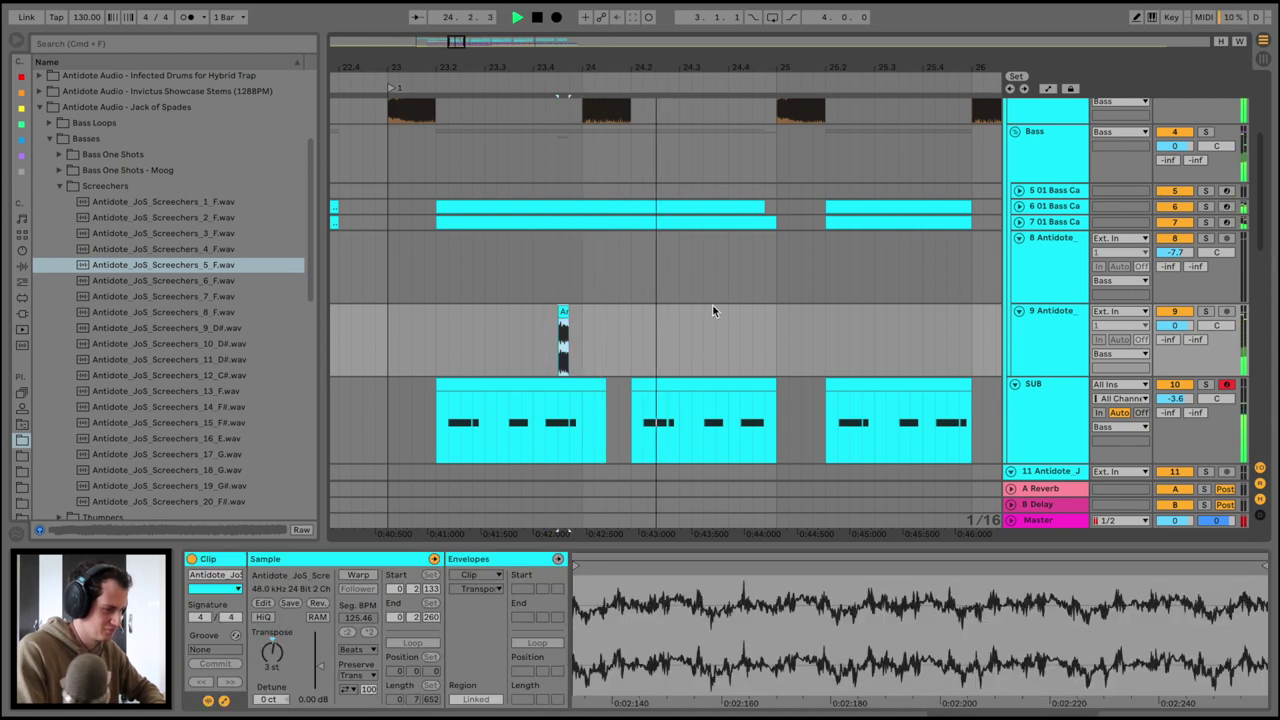
Lower track 9's volume to -11.8 dB during playback and copy the Screechers slice two bars on, to 25.4.3
key("space")
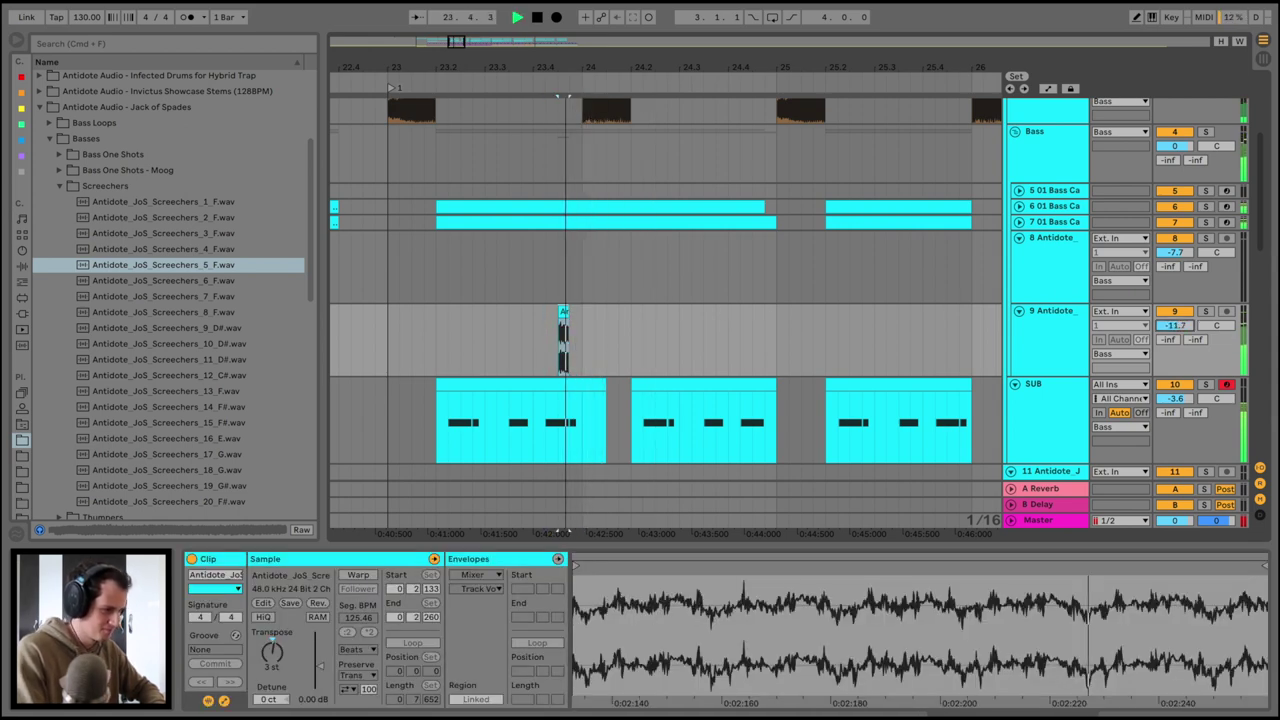
key("space")
left_click_drag(391, 346, 731, 340)
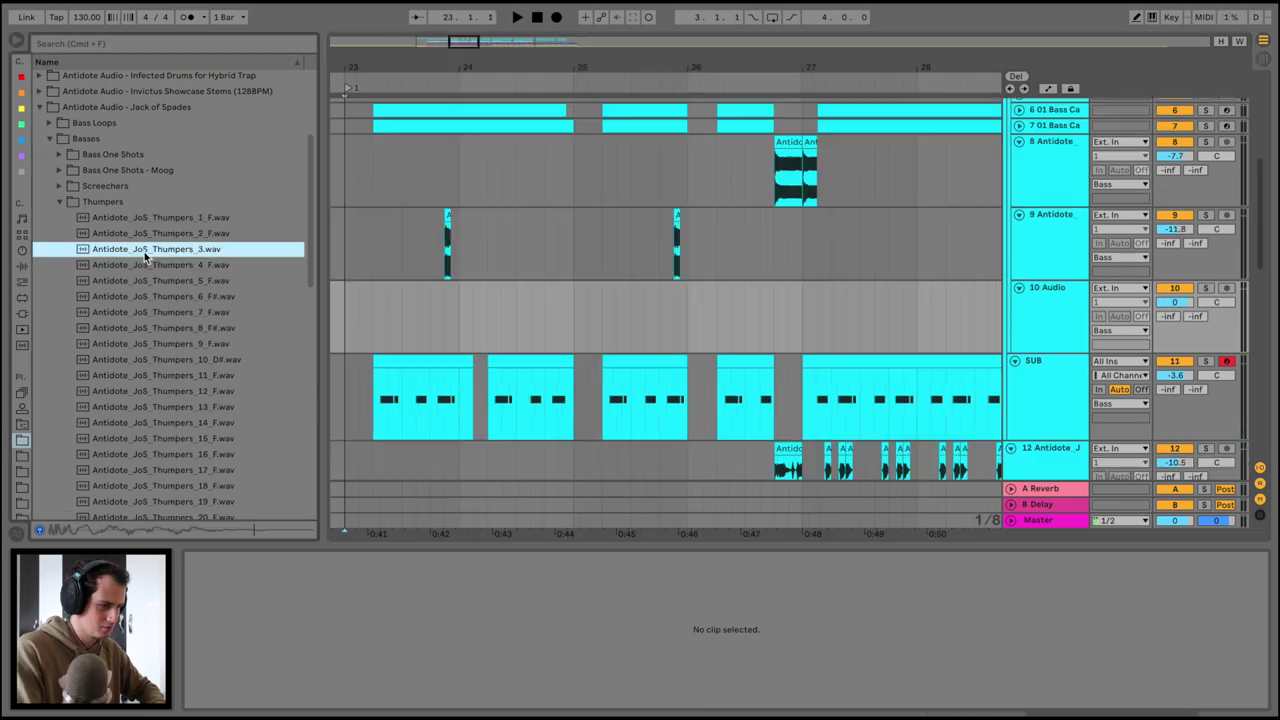
Place Antidote_JoS_Thumpers_3.wav on track 10 at 25.2.4
mouse_move(538, 318)
left_mouse_down()
mouse_move(507, 312)
mouse_move(647, 314)
left_mouse_up()
left_click(605, 304)
left_click_drag(618, 72, 619, 150)
left_click_drag(770, 290, 664, 291)
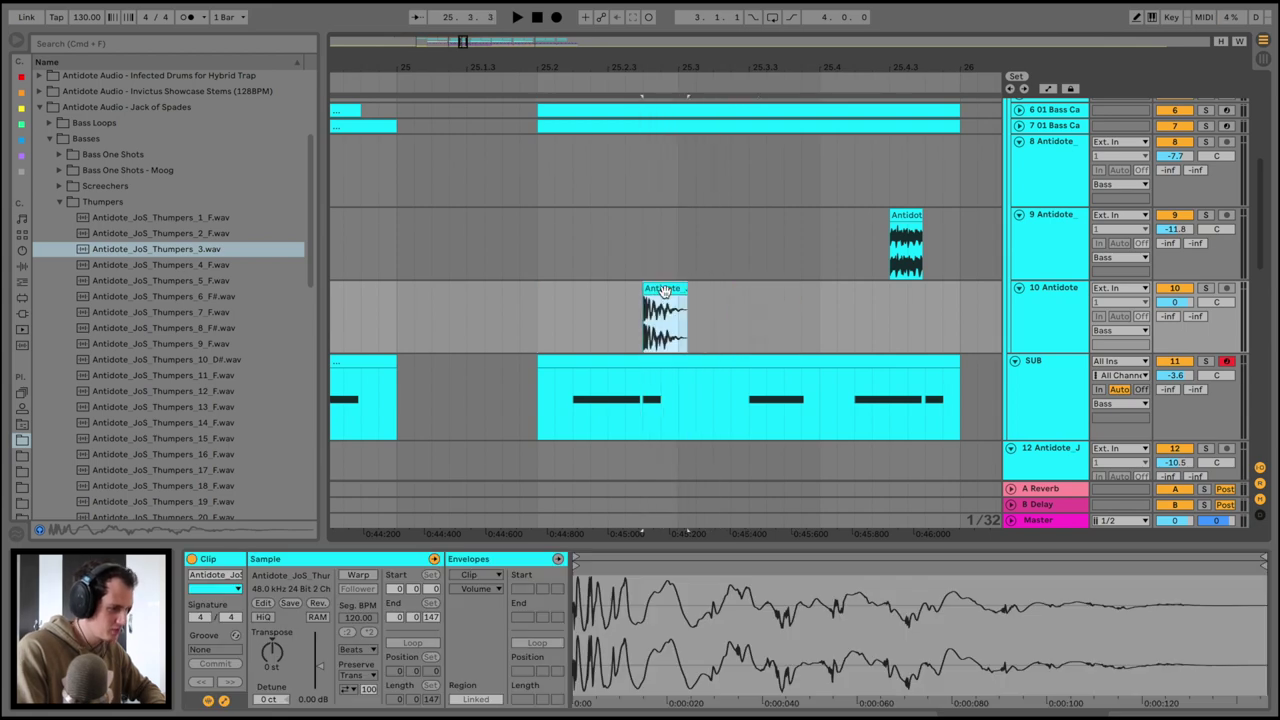
Delete the last third of beat 25.2 from the bass clips on tracks 6 and 7, and play back from bar 25
left_click_drag(659, 87, 653, 68)
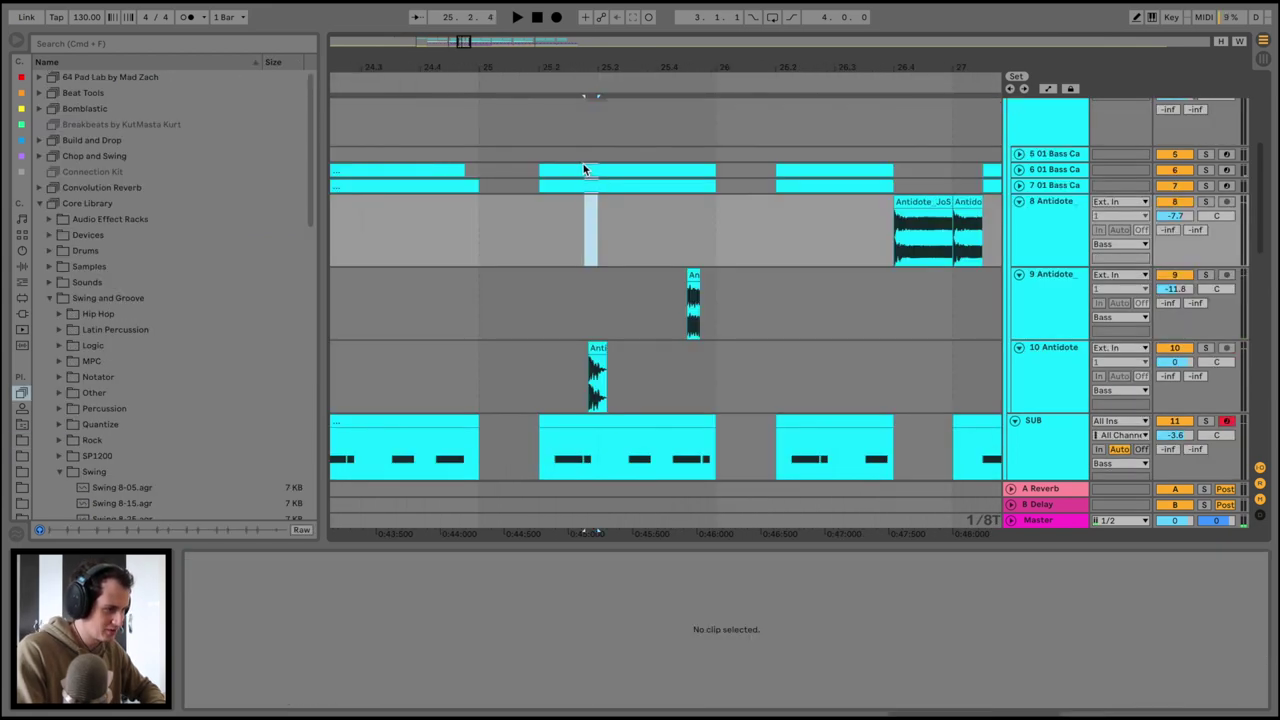
left_click(583, 165)
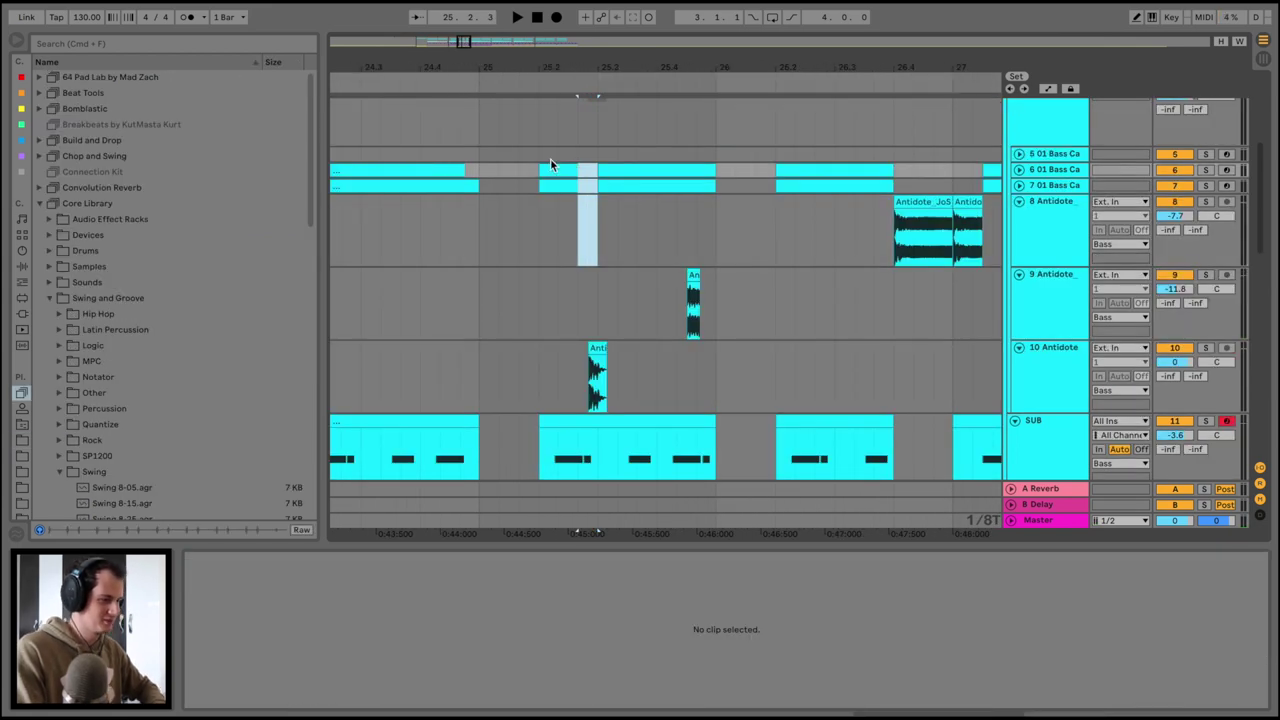
key("Delete")
left_click(507, 157)
key("space")
key("space")
key("space")
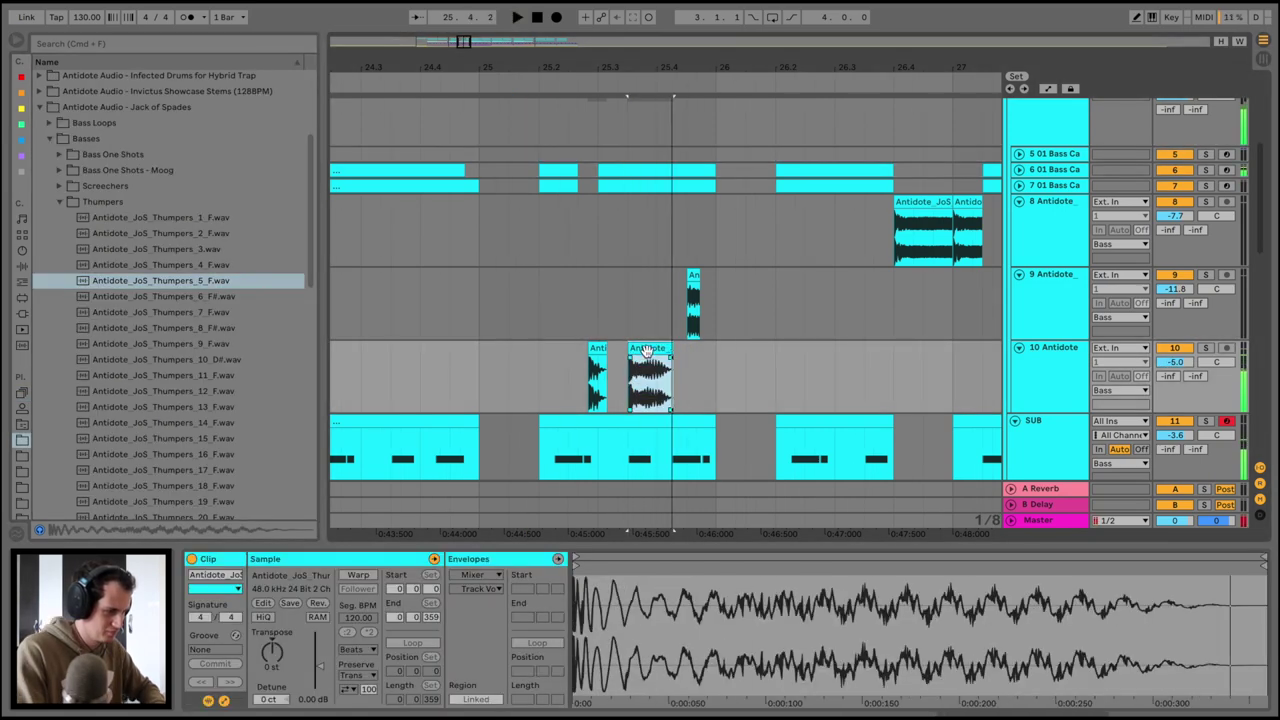
Transpose the Thumpers_5_F clip at 25.3.3 on track 10 to 3 st and play back from bar 25
left_click(630, 370)
key("space")
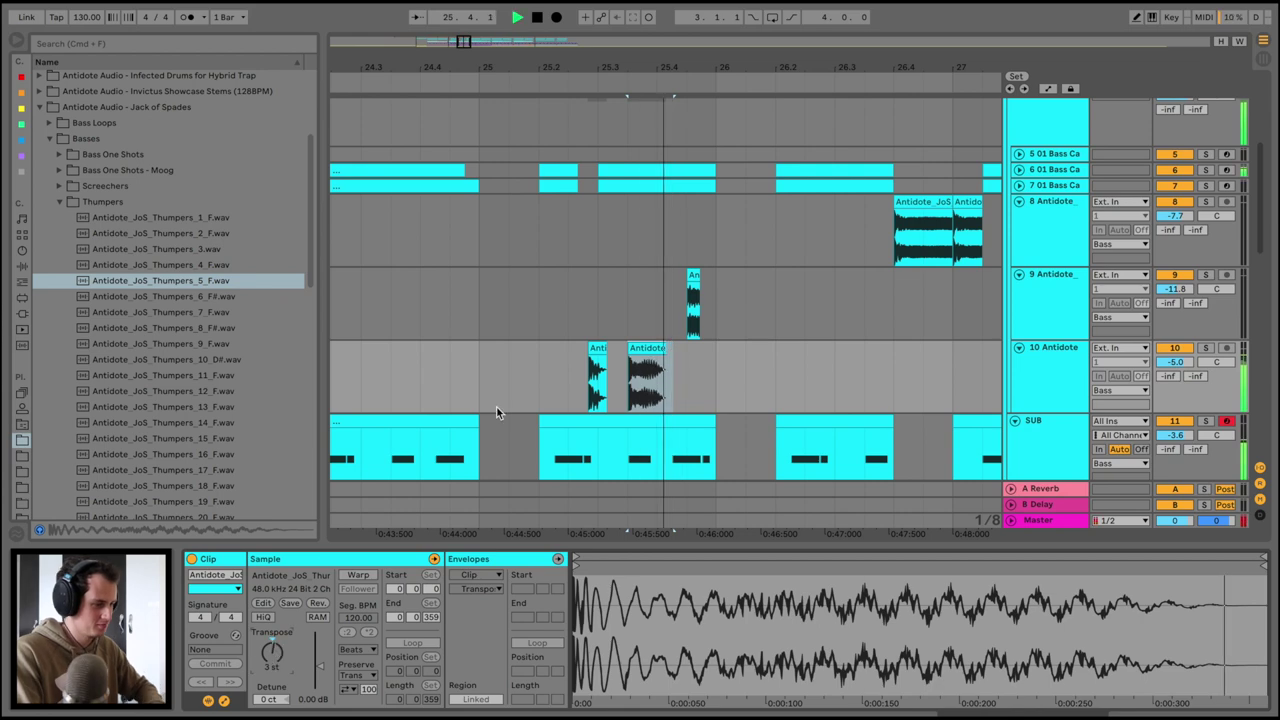
left_click(510, 368)
key("space")
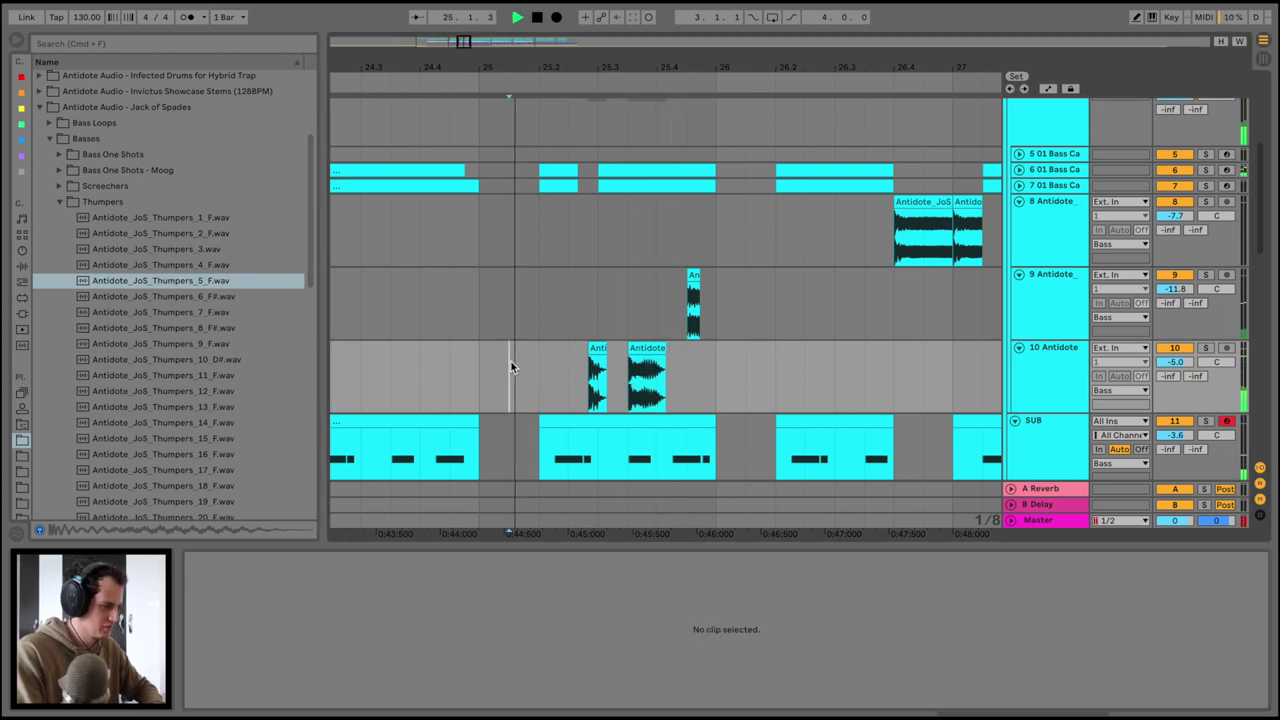
Shorten the Thumpers_5_F clip on track 10 to end at 25.4 and lower its clip gain to -3.62 dB
left_click(649, 345)
left_click_drag(665, 350, 657, 350)
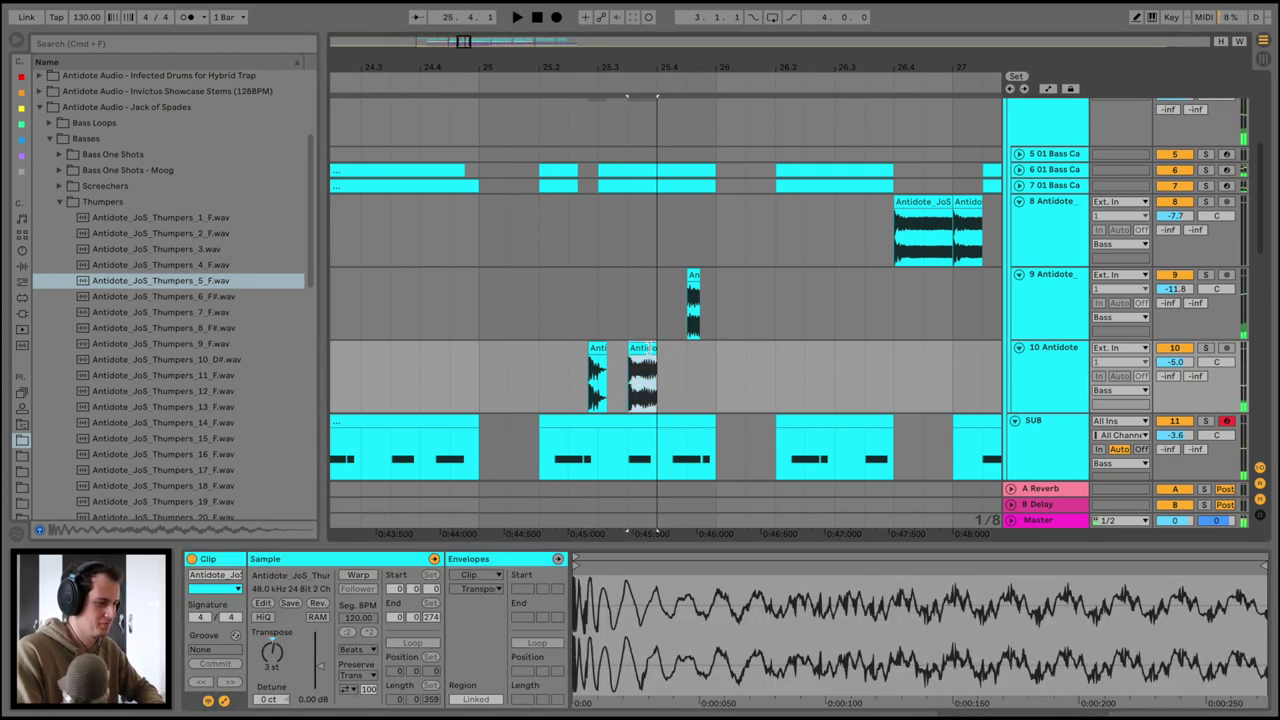
key("space")
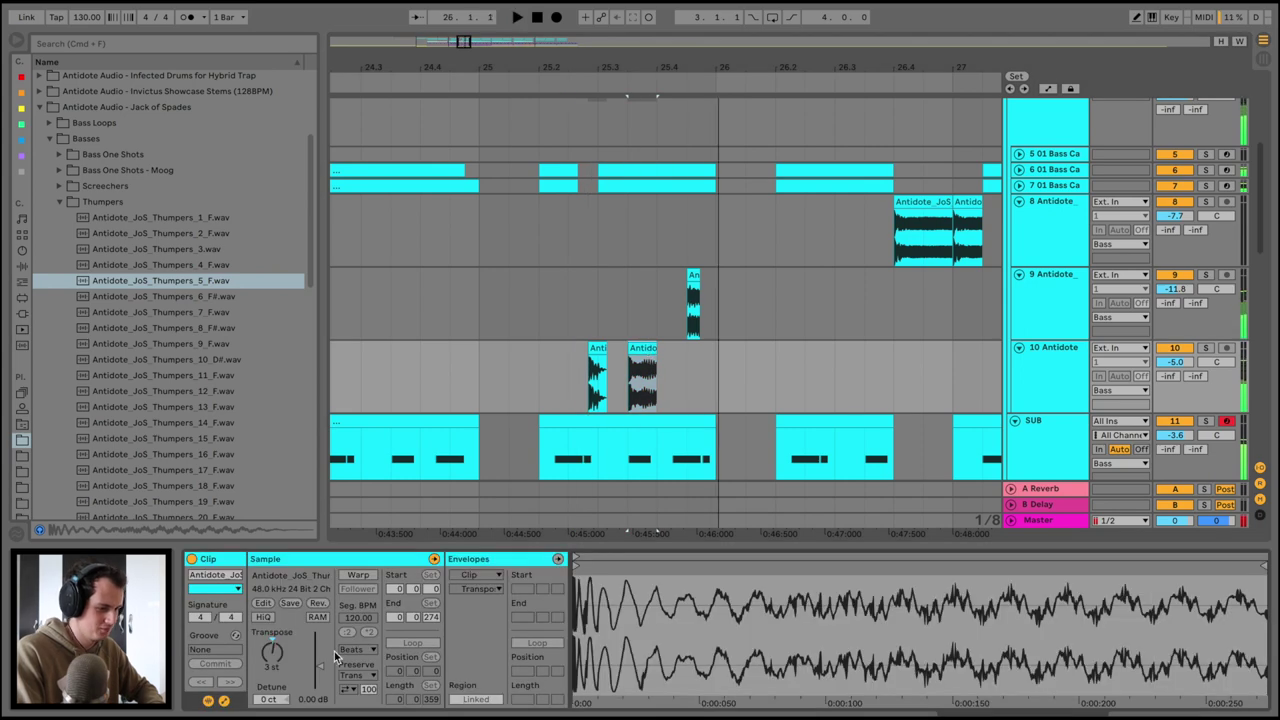
key("space")
key("space")
left_click_drag(320, 666, 320, 670)
Fold the Bass group and track 12 with the chopped FX loops in the arrangement
scroll(491, 326, "down", 2)
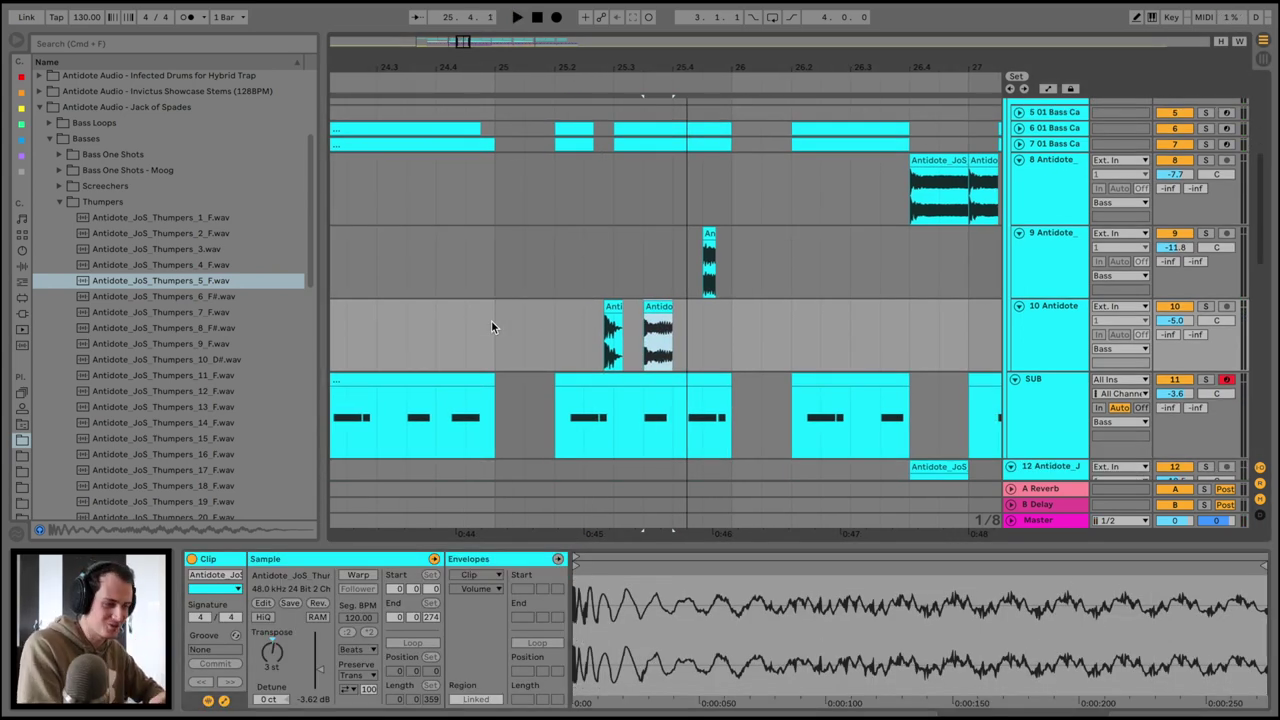
left_click_drag(502, 65, 502, 32)
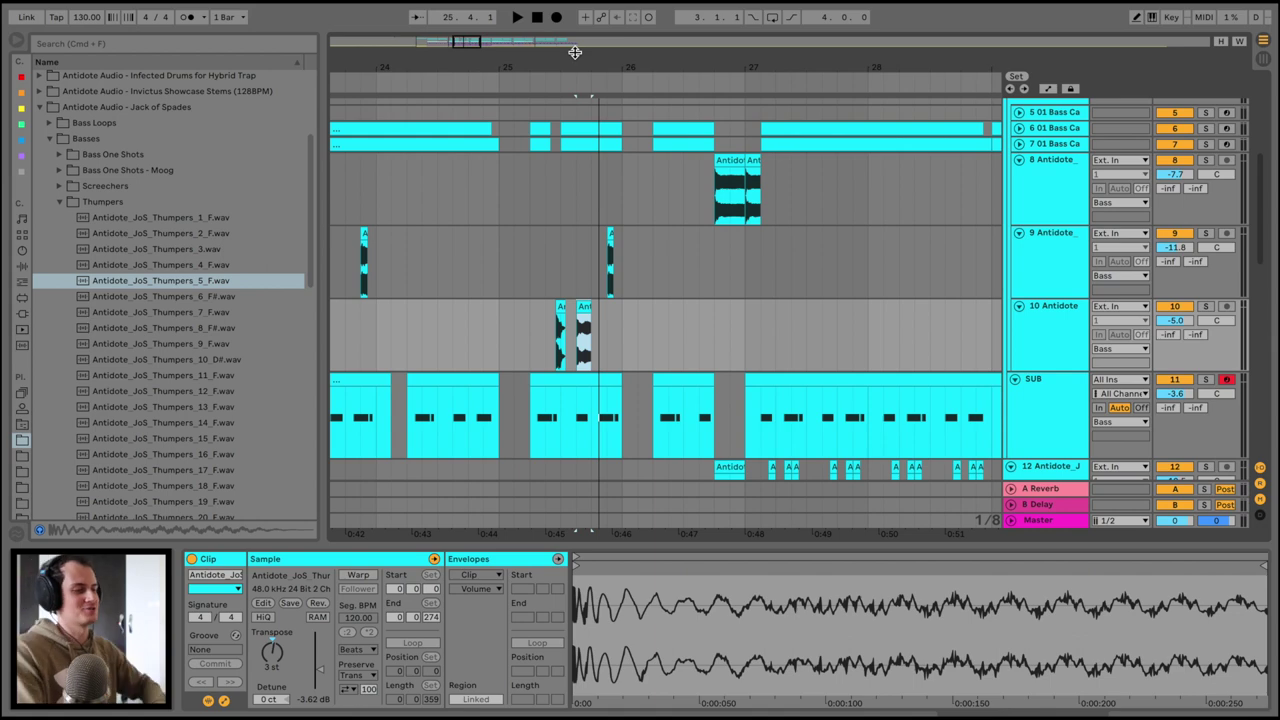
left_click_drag(545, 67, 732, 42)
scroll(1050, 177, "up", 5)
left_click(1012, 179)
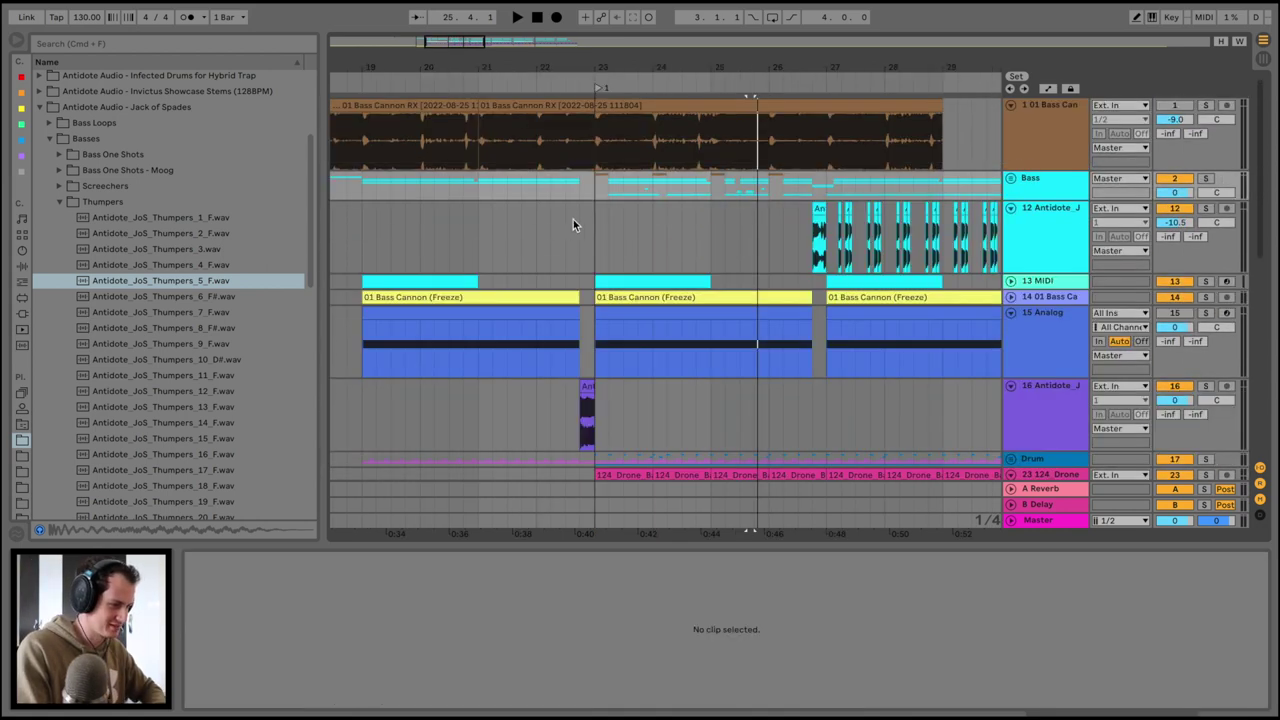
scroll(568, 220, "left", 2)
left_click(1011, 207)
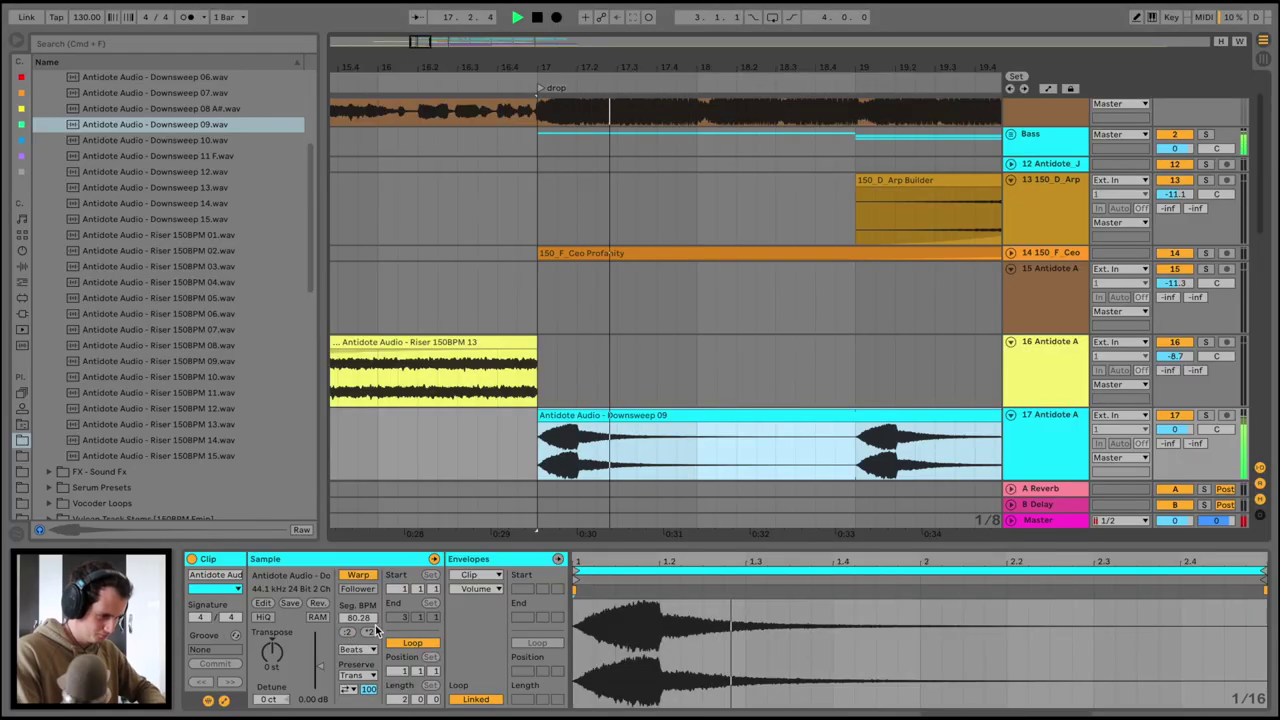
Set the Downsweep 09 clip's warp mode to Complex and lower track 17's volume to -3.8 dB
left_click(357, 649)
left_click(360, 688)
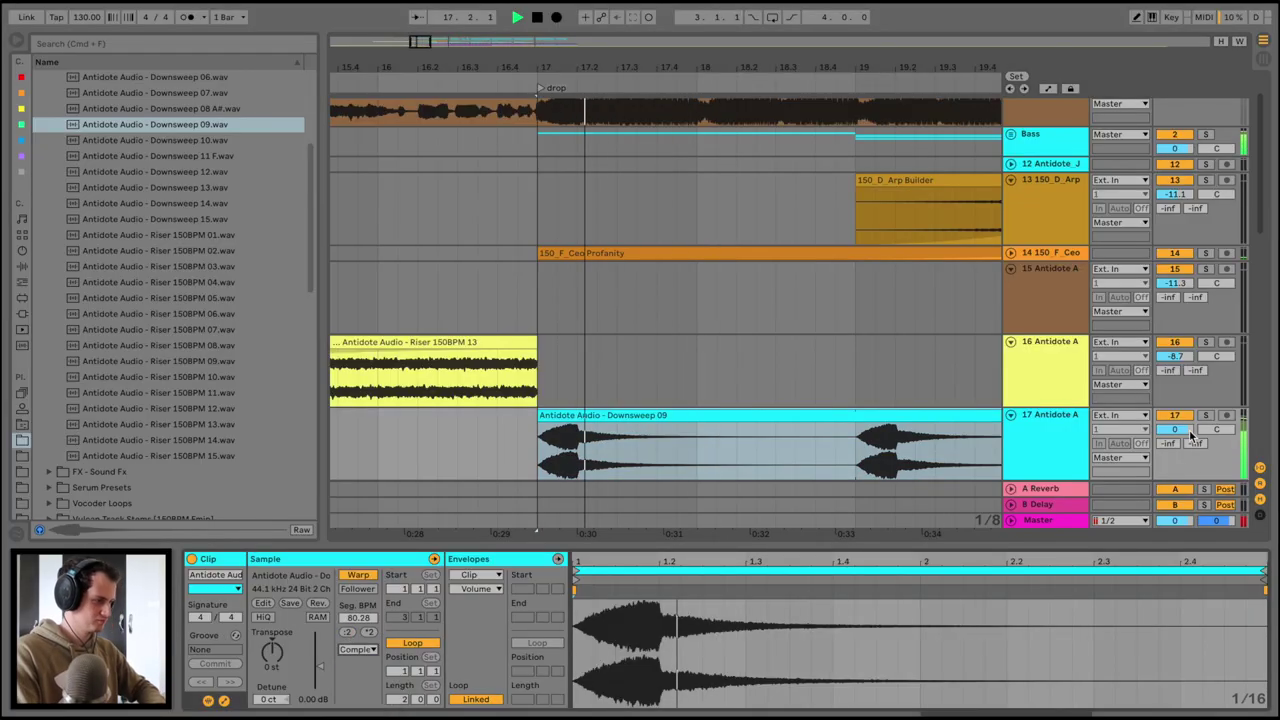
Split the Downsweep 09 clip at bar 19, delete everything after the split, and stop playback
left_click(848, 437)
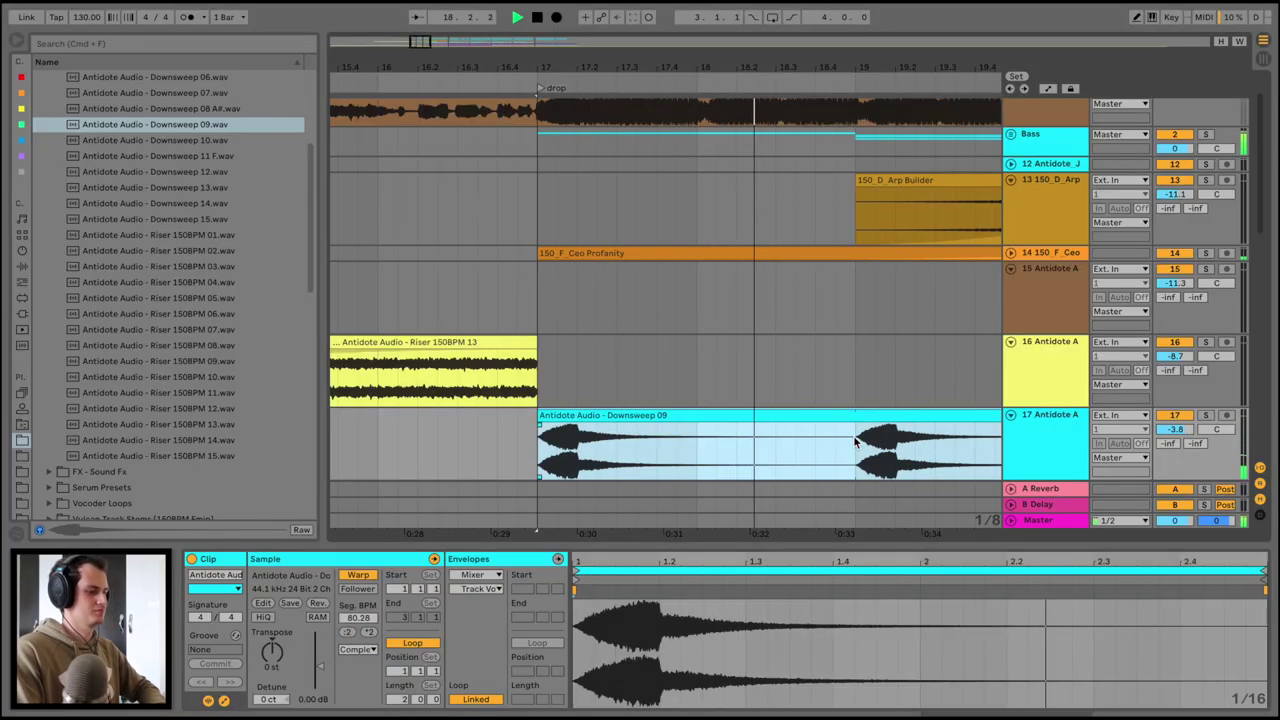
key("super+e")
left_click(885, 418)
key("BackSpace")
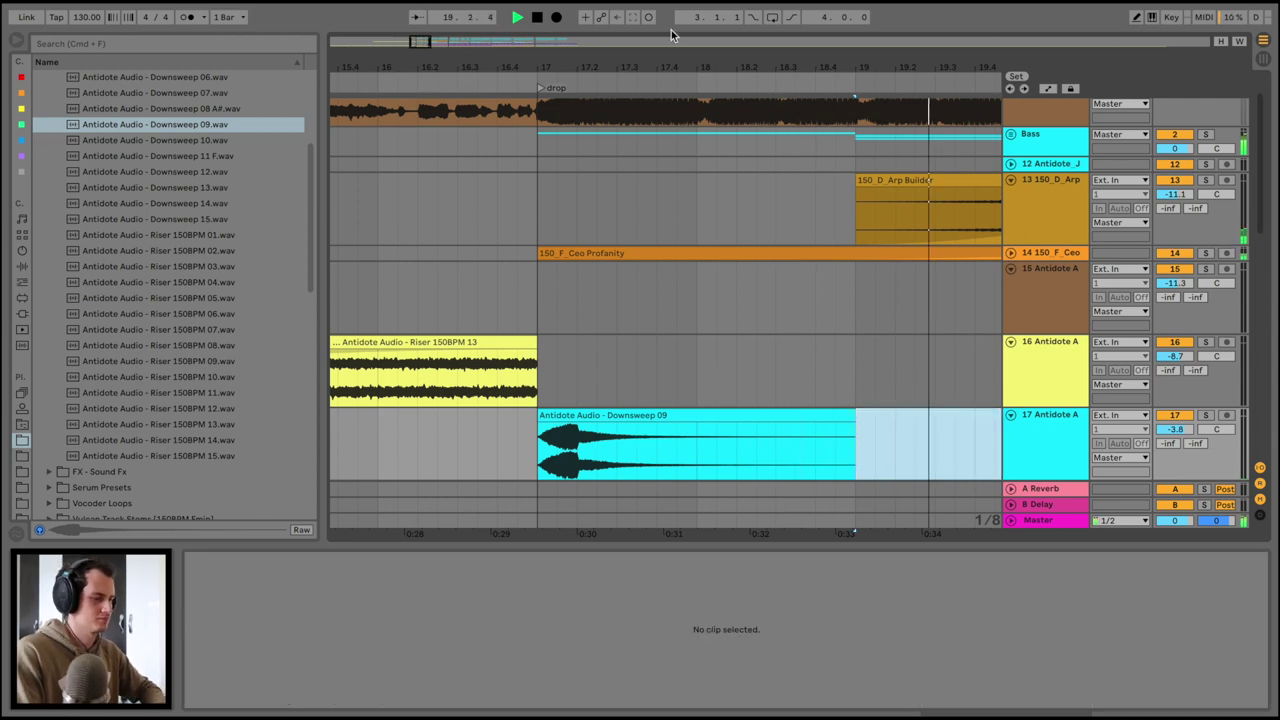
left_click_drag(676, 62, 676, 26)
key("space")
Insert an audio track below track 16 and place Antidote Audio - Riser 150BPM 06 on it at bar 19
left_click(1038, 363)
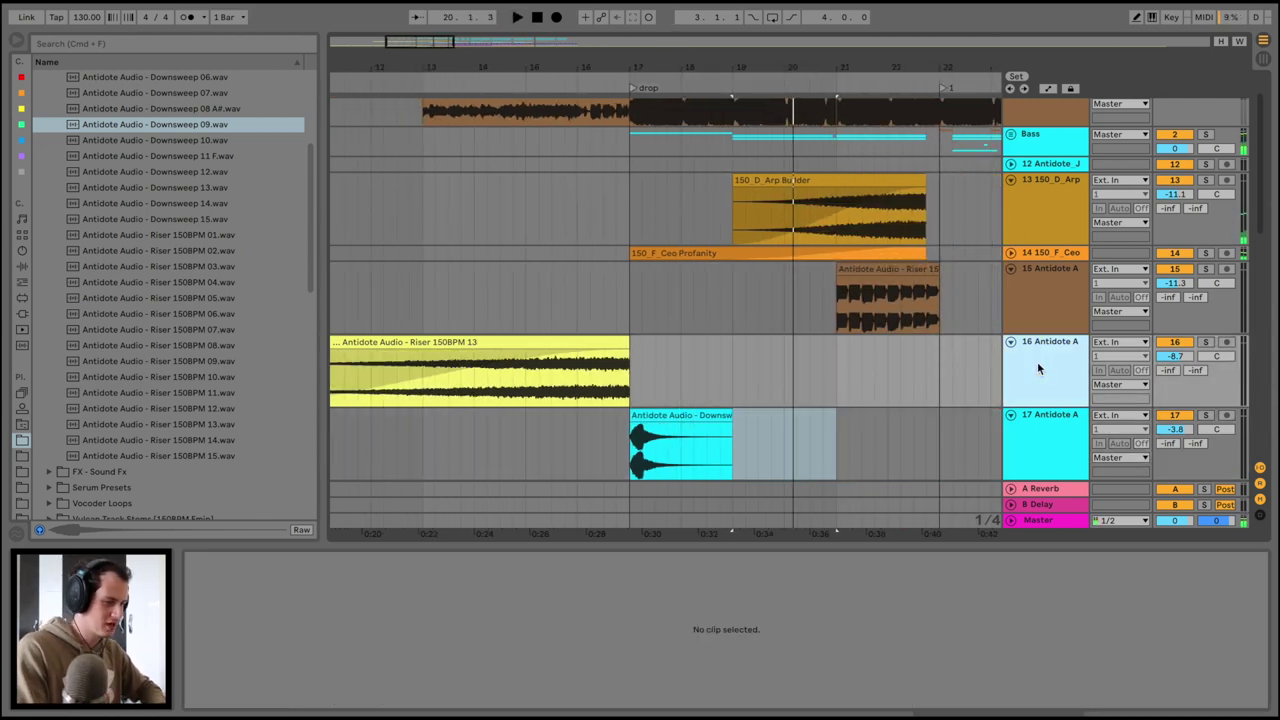
key("super+t")
left_click(180, 234)
scroll(173, 229, "up", 1)
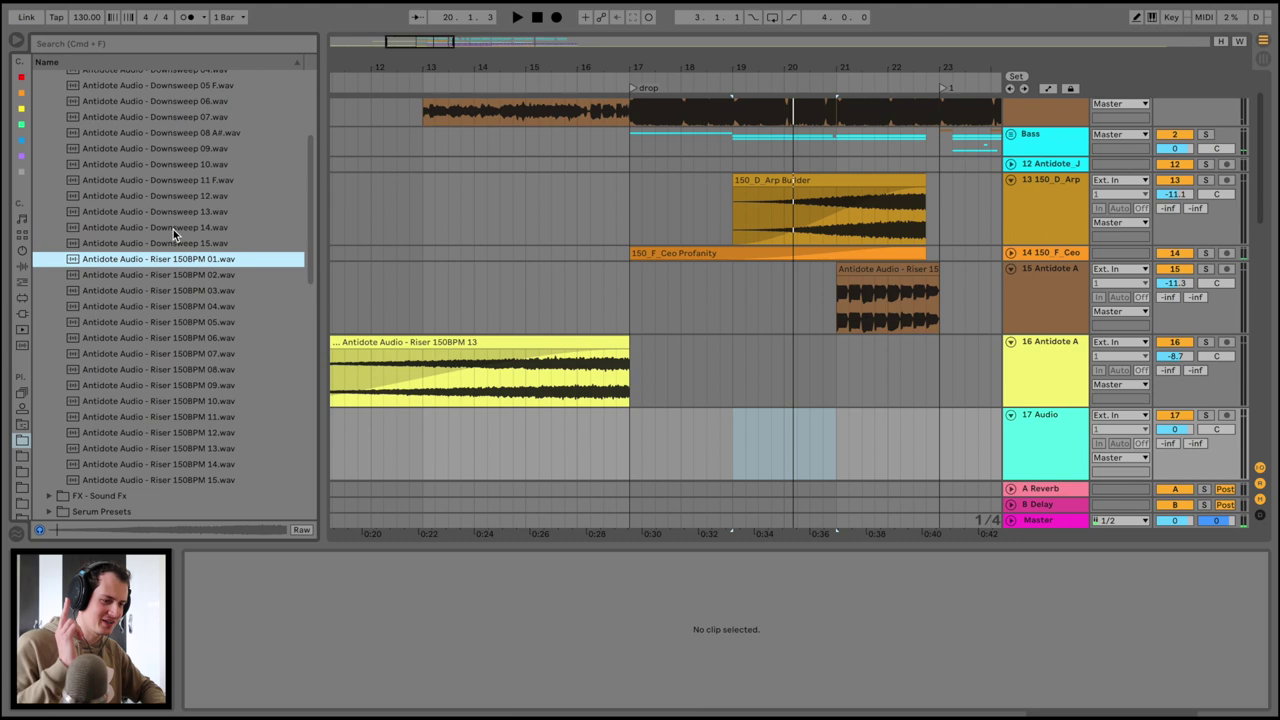
left_click(165, 339)
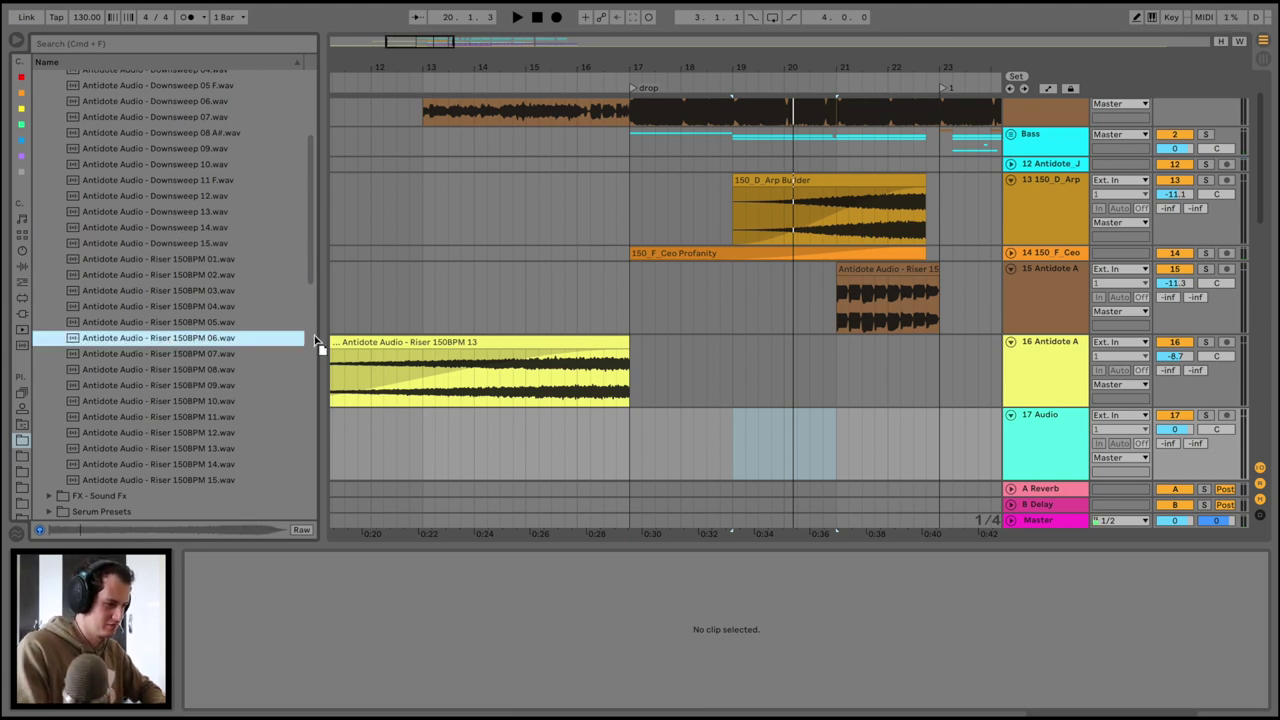
left_click_drag(316, 342, 731, 422)
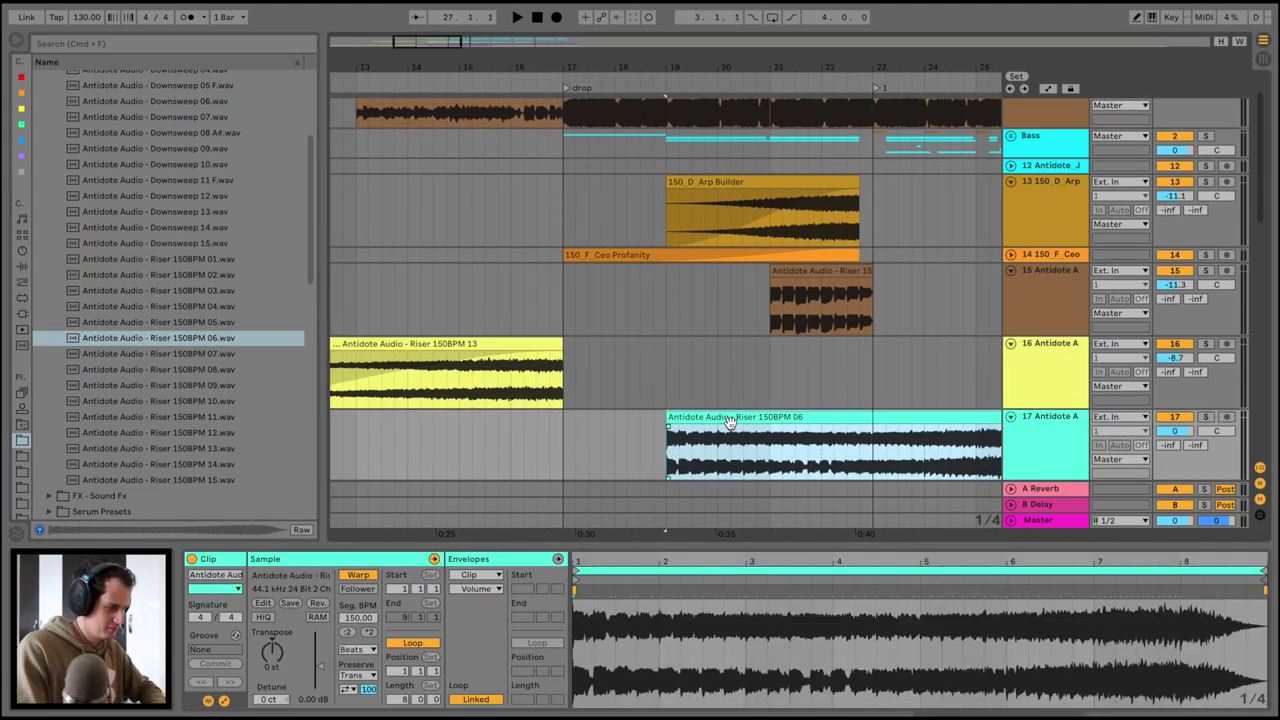
Play back from bar 19, set the Riser 06 clip's warp mode to Complex and lower track 17 to -13.3 dB
key("space")
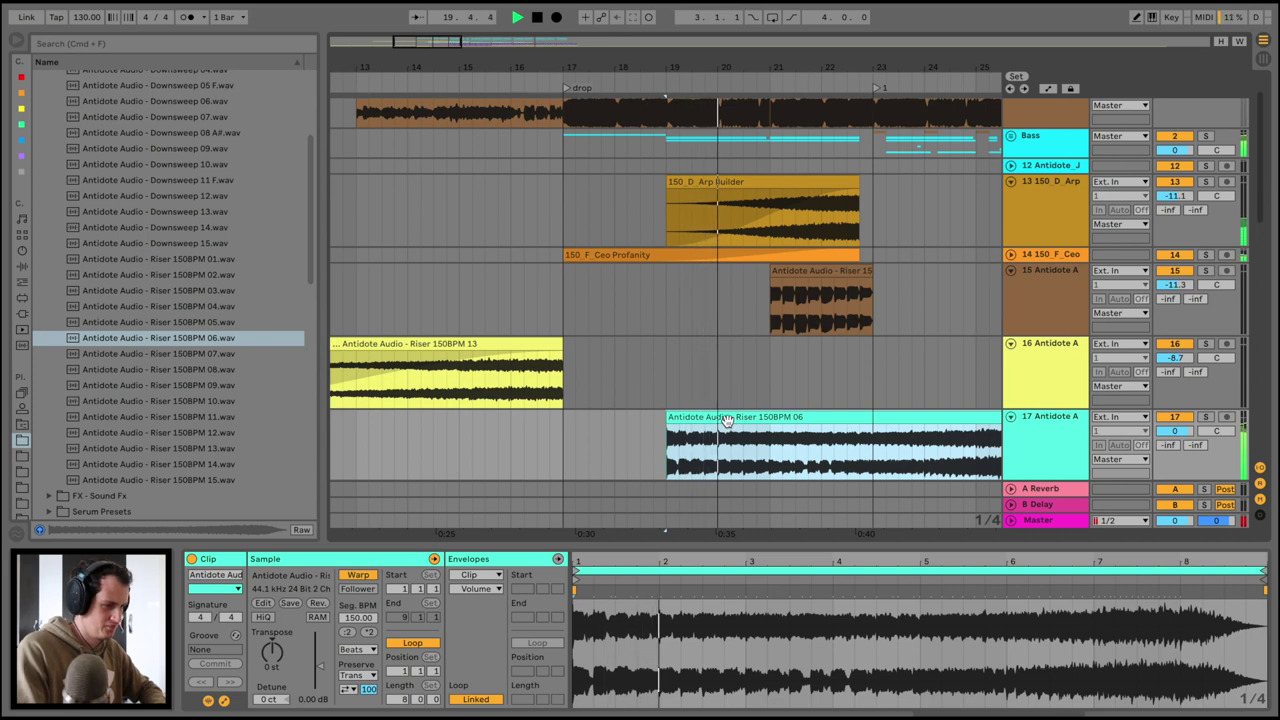
scroll(727, 421, "down", 2)
scroll(727, 421, "right", 1)
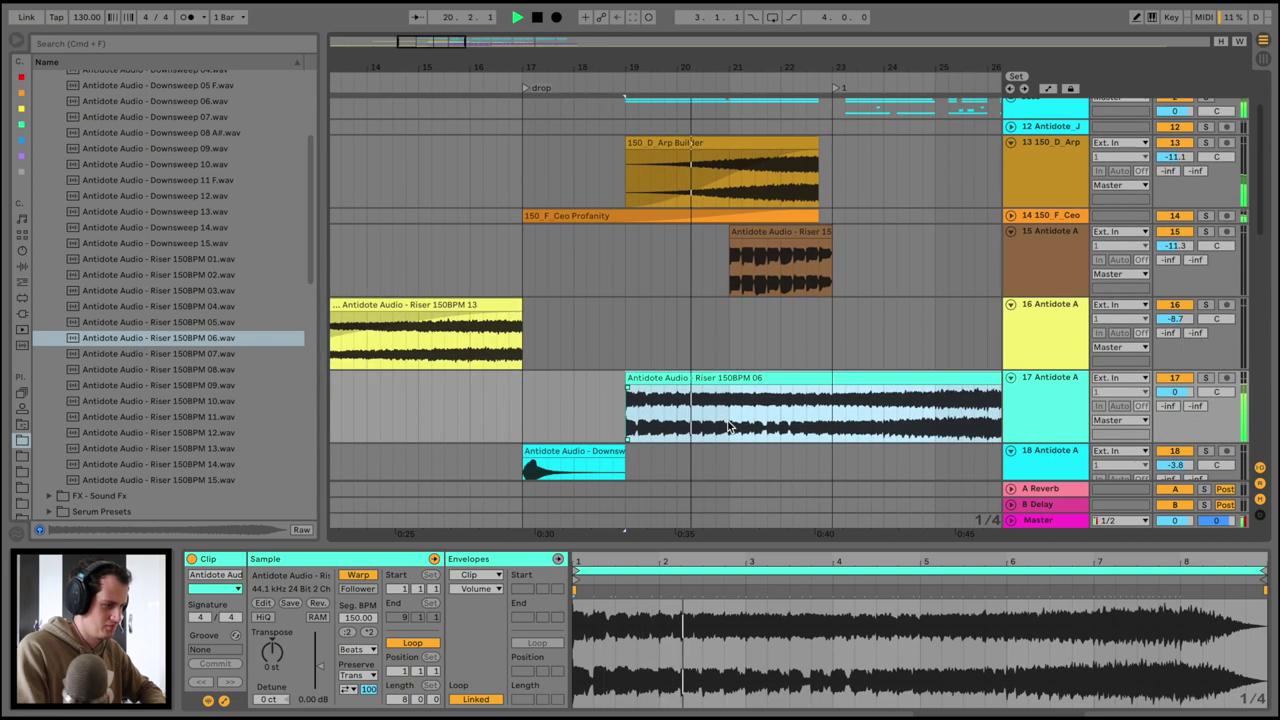
left_click(362, 650)
left_click(357, 698)
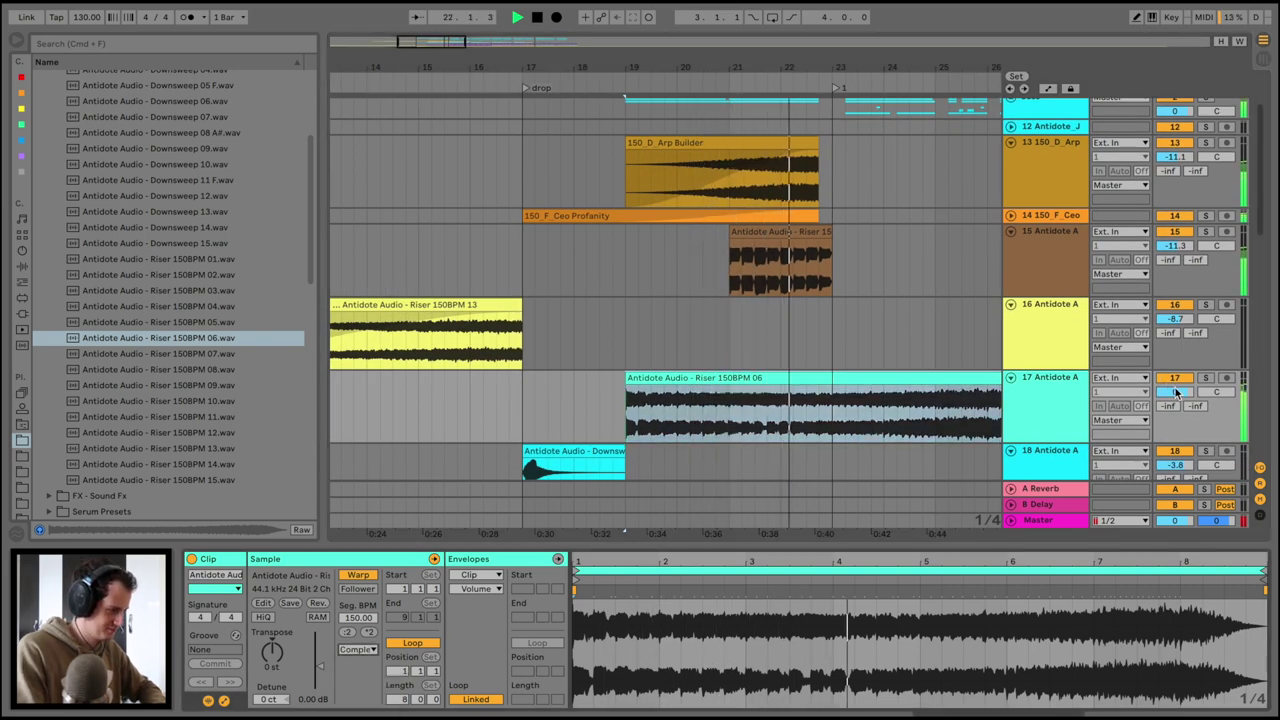
left_click_drag(1176, 392, 1176, 432)
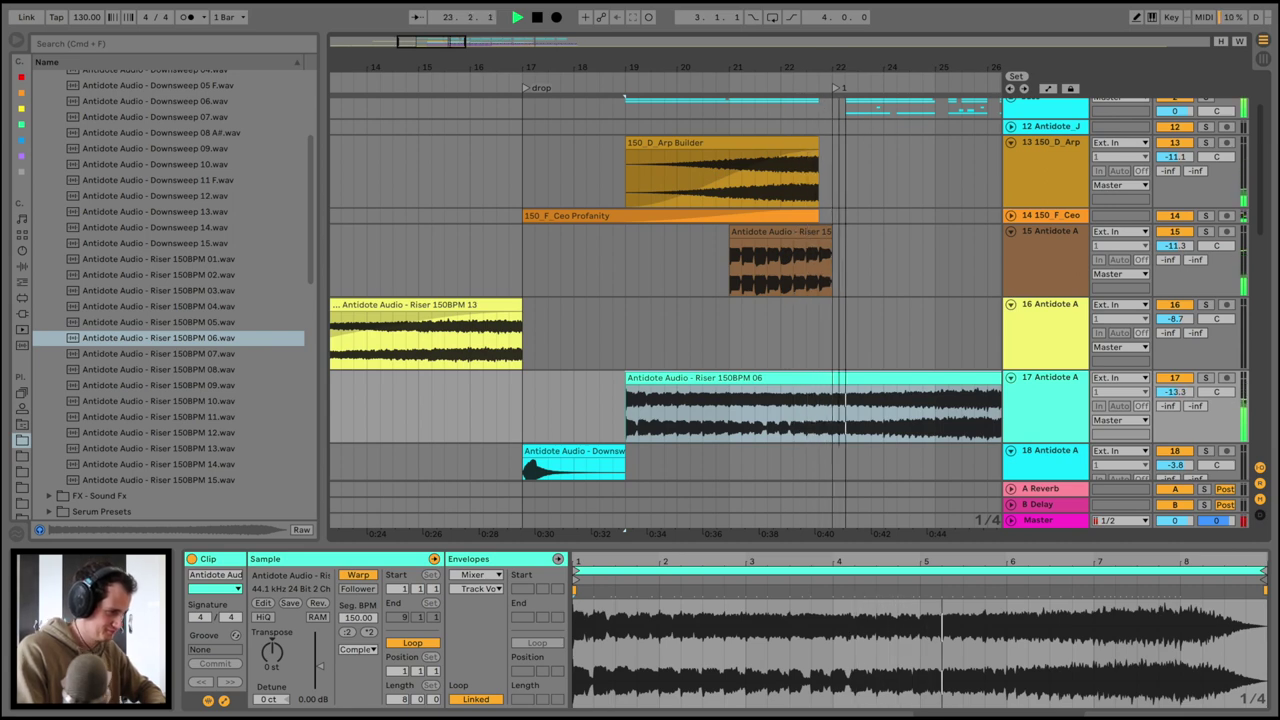
Delete beat 22.4 from the Riser 06 clip on track 17 and shorten the Riser 11 clip on track 15 to end at 22.4
scroll(839, 410, "up", 5)
left_click_drag(822, 383, 791, 385)
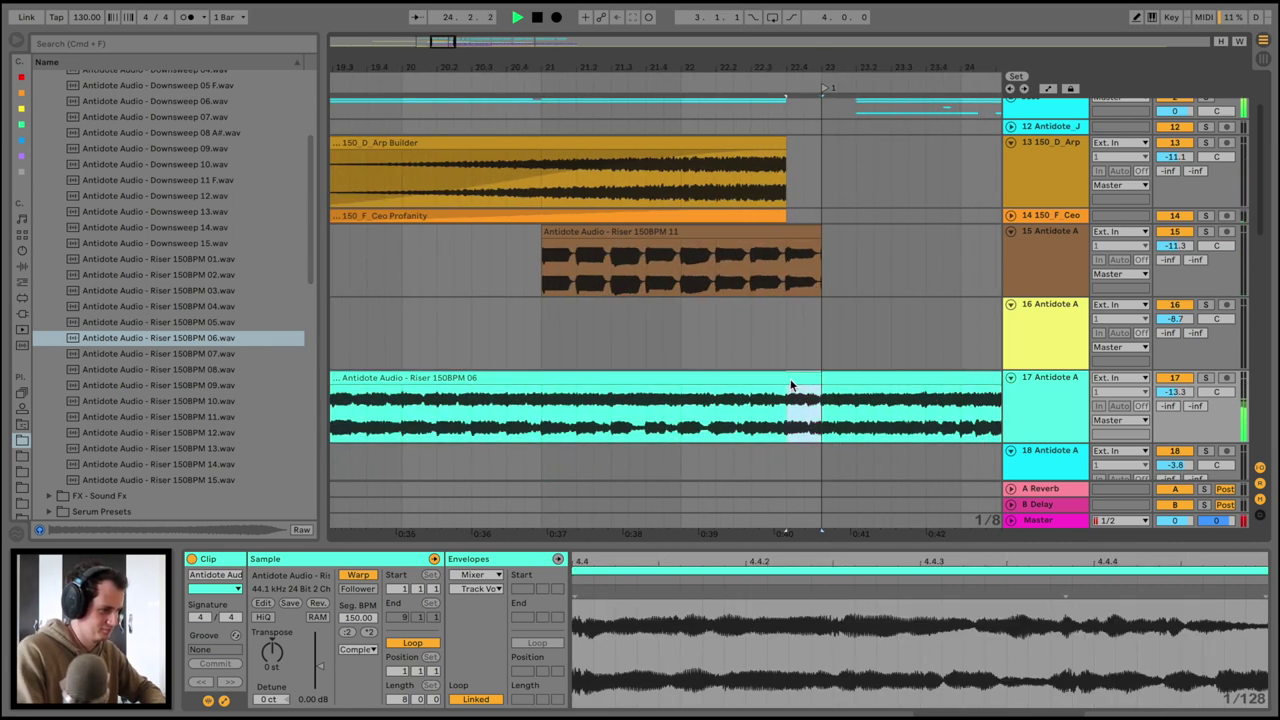
key("Delete")
key("space")
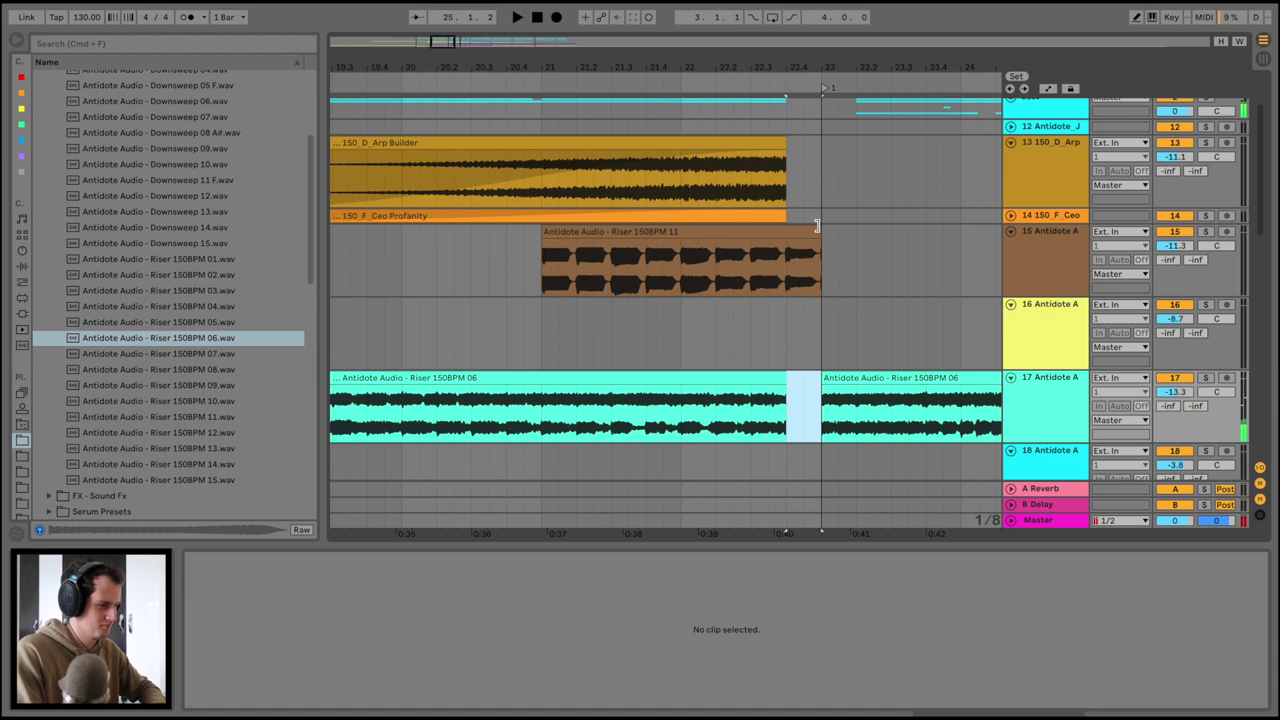
left_click_drag(817, 226, 782, 231)
left_click(782, 244)
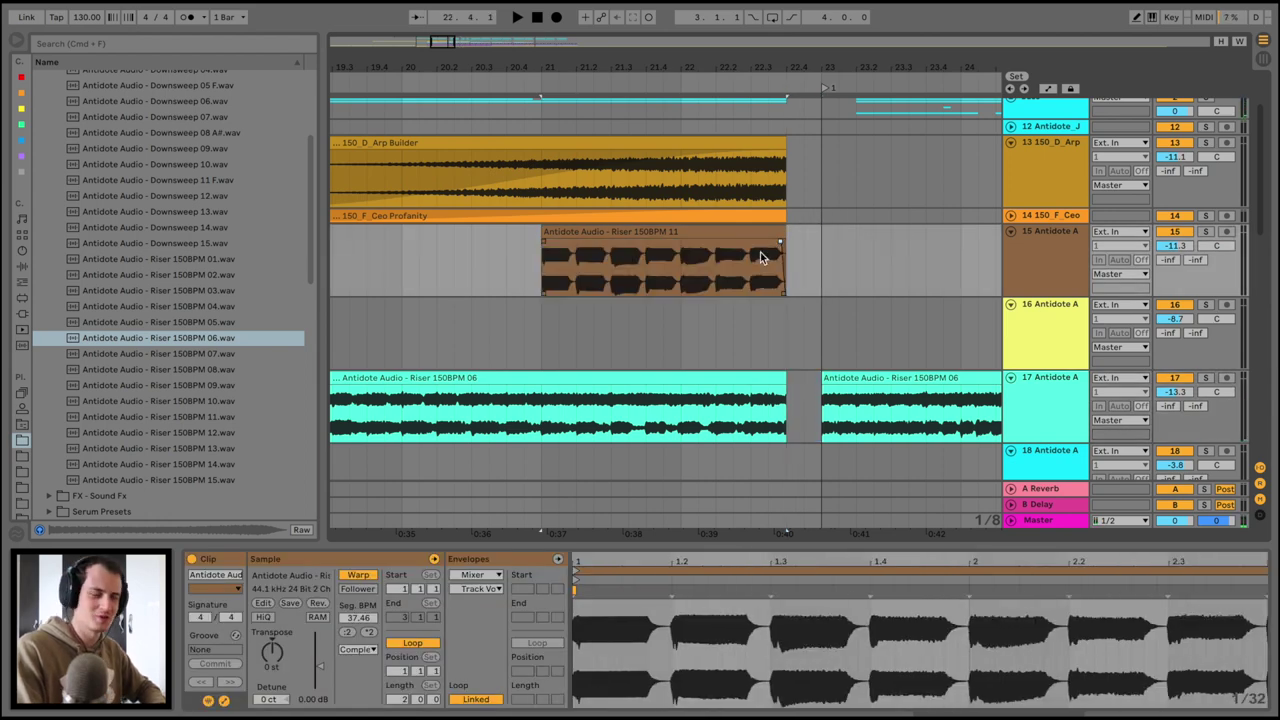
Copy the sidechain Compressor from track 12 onto the Riser 06 track
scroll(743, 257, "right", 5)
left_click(1051, 188)
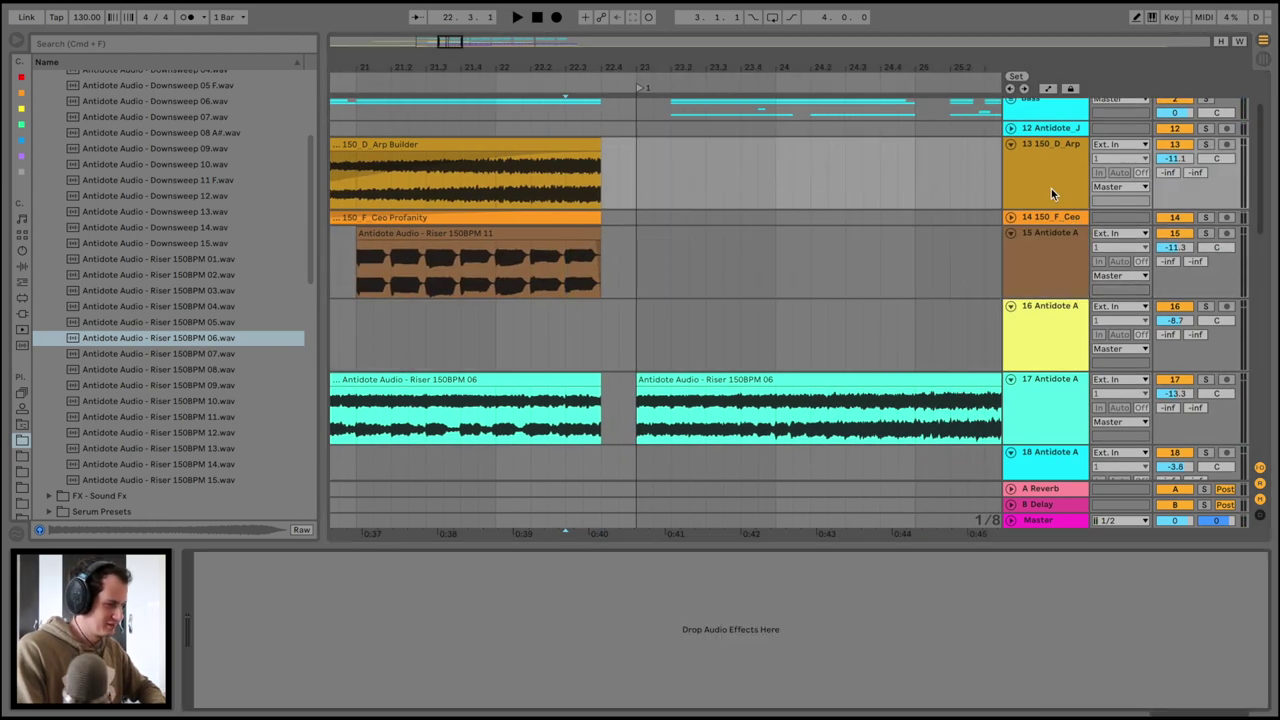
left_click(1052, 128)
scroll(695, 561, "right", 5)
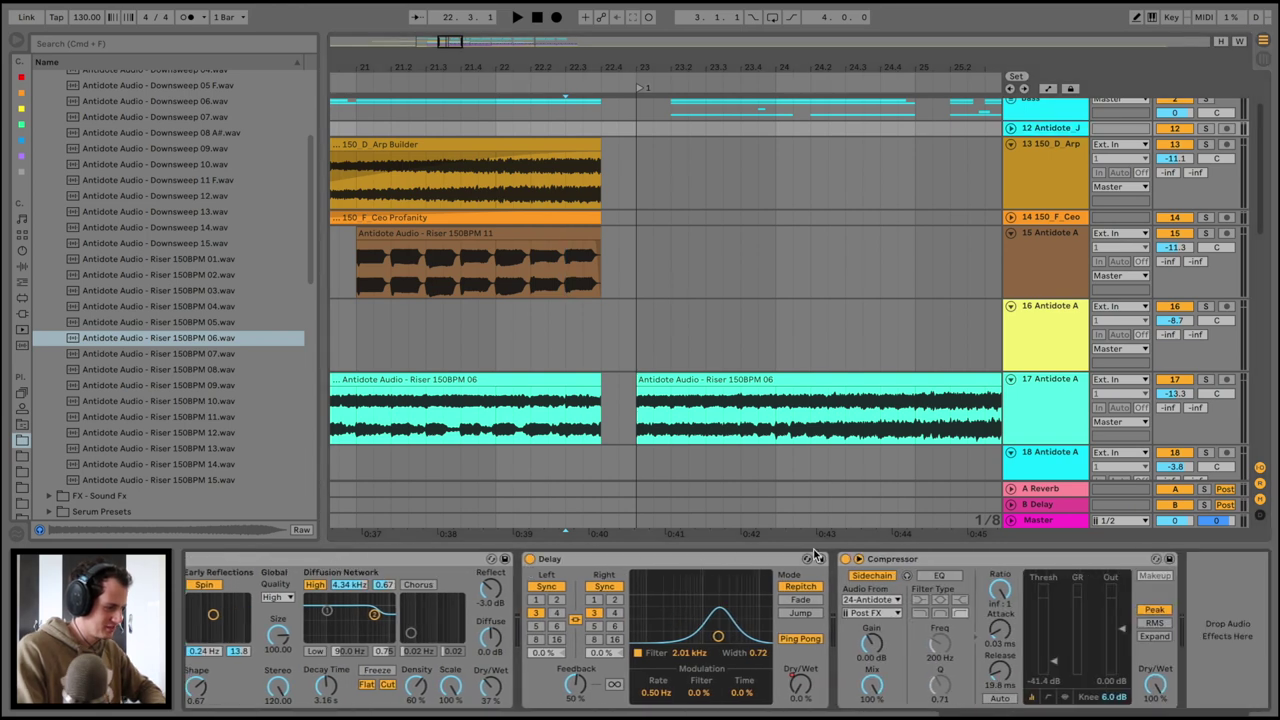
left_click(890, 561)
left_click_drag(736, 419, 730, 416)
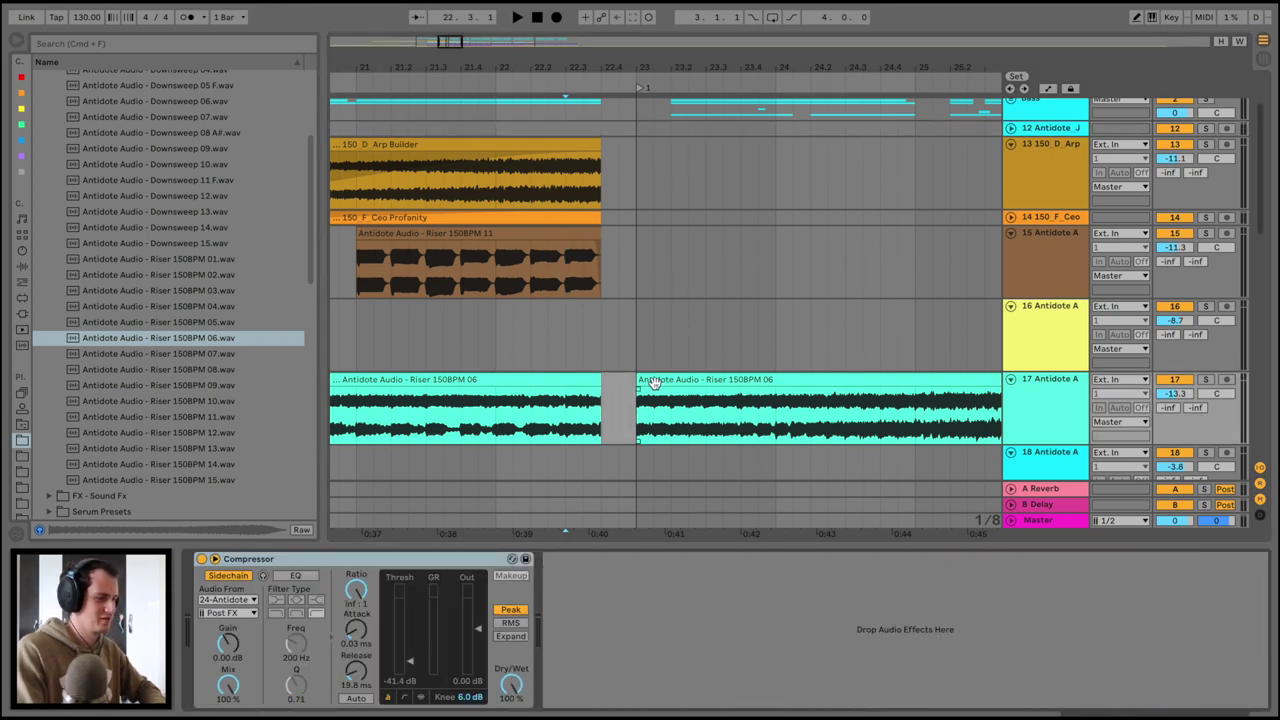
Play back from bar 23 and duplicate the one-bar Riser 06 section at bar 23 across bars 24 to 28
left_click(654, 383)
key("space")
double_click(654, 382)
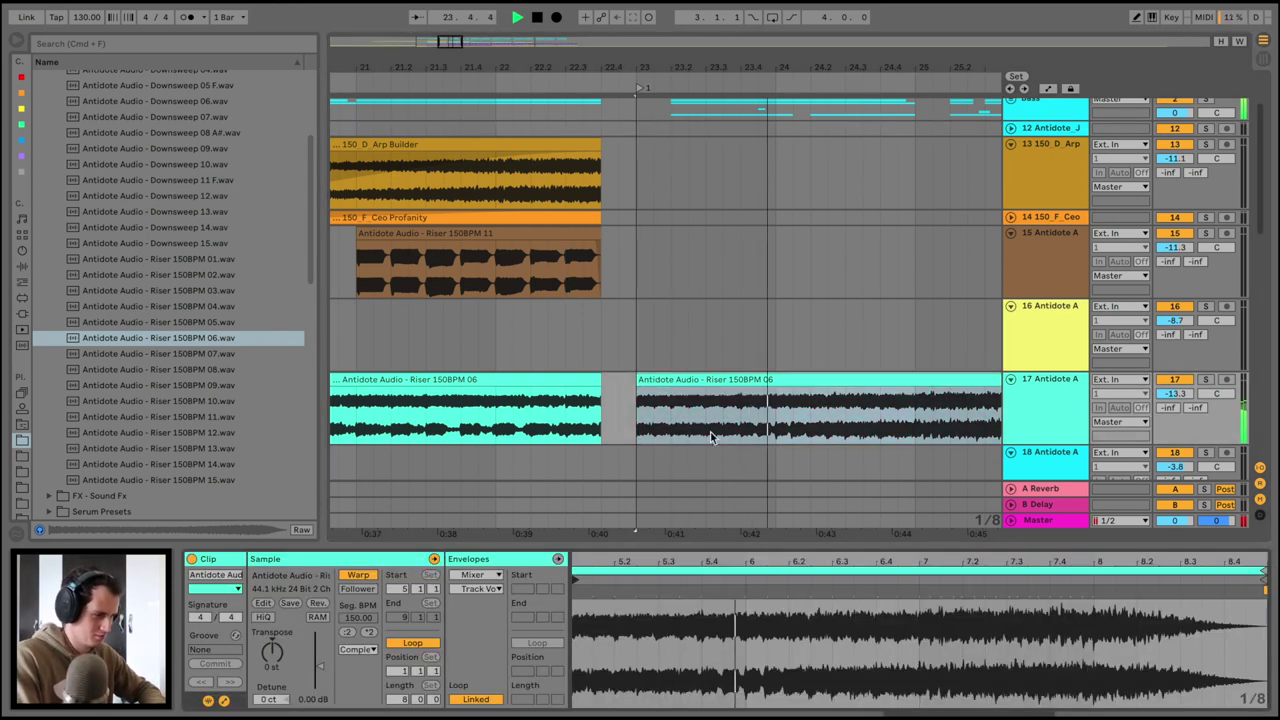
left_click_drag(779, 408, 635, 380)
key("super+d")
key("super+d")
key("super+d")
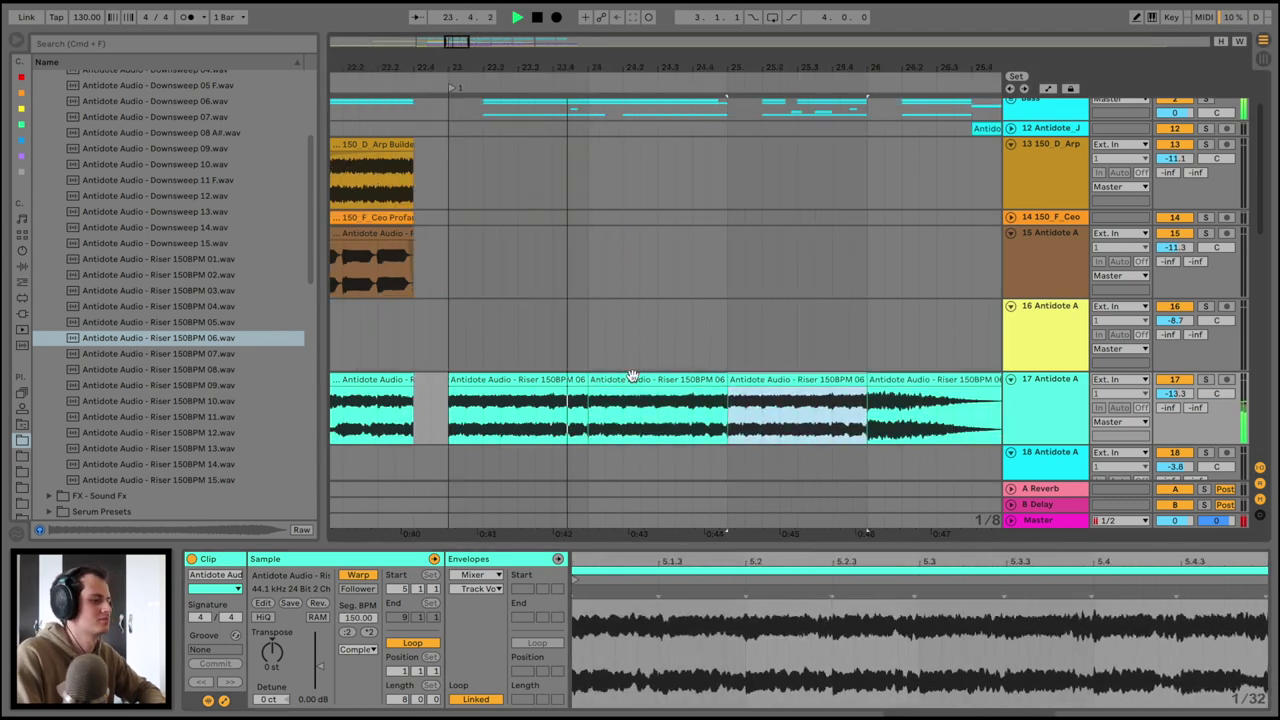
left_click_drag(688, 64, 689, 57)
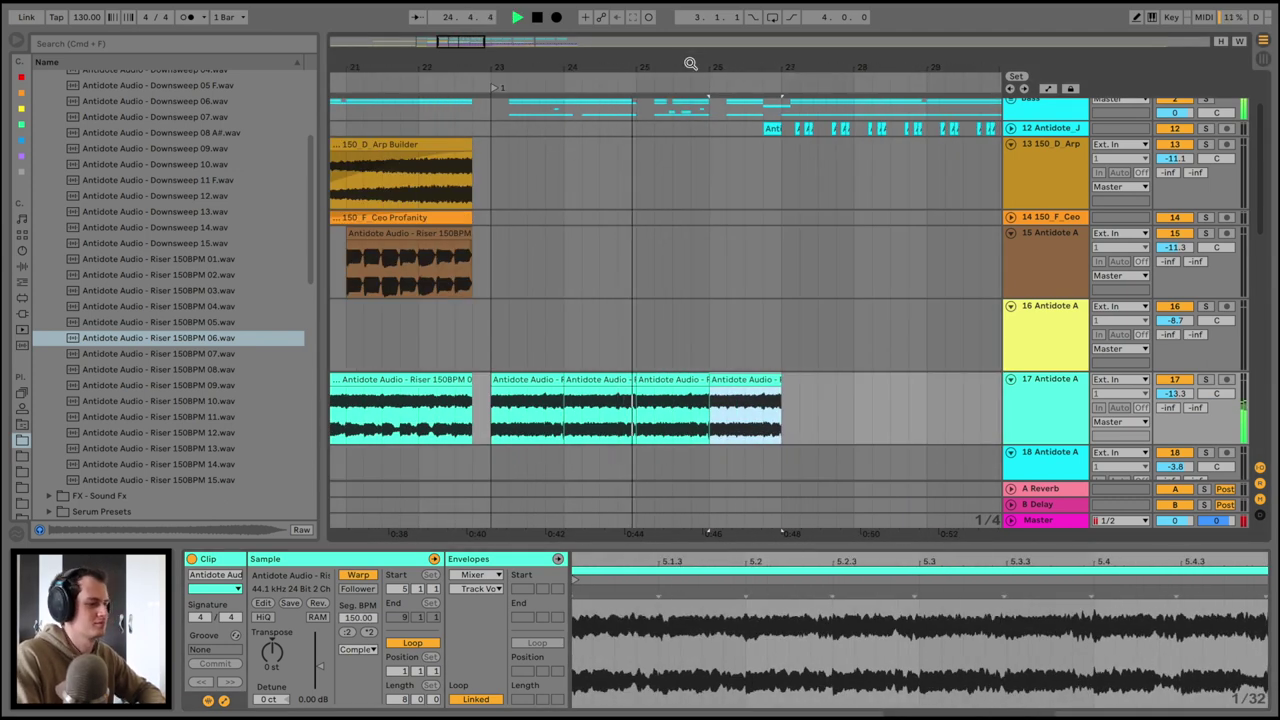
key("super+d")
key("super+d")
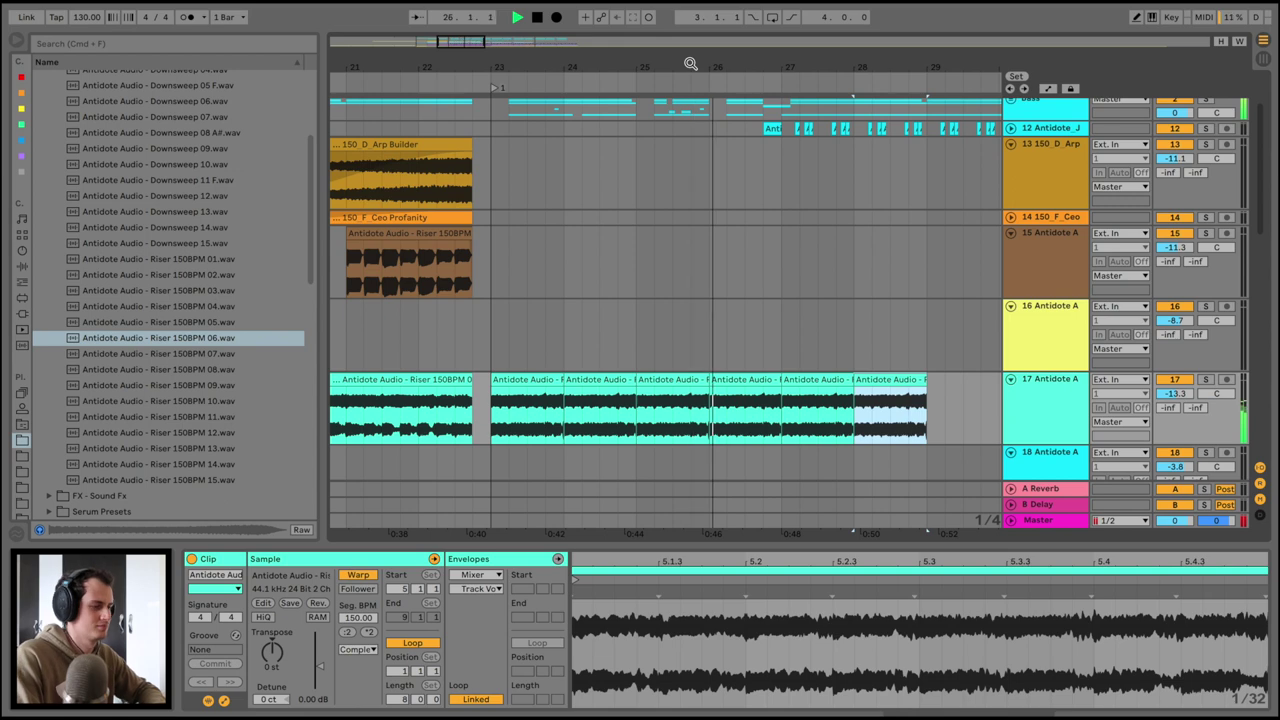
Unfold the Drum group and remove the last beat before bar 27 from the Drum Elements clip on track 28
left_click(738, 187)
scroll(742, 200, "down", 5)
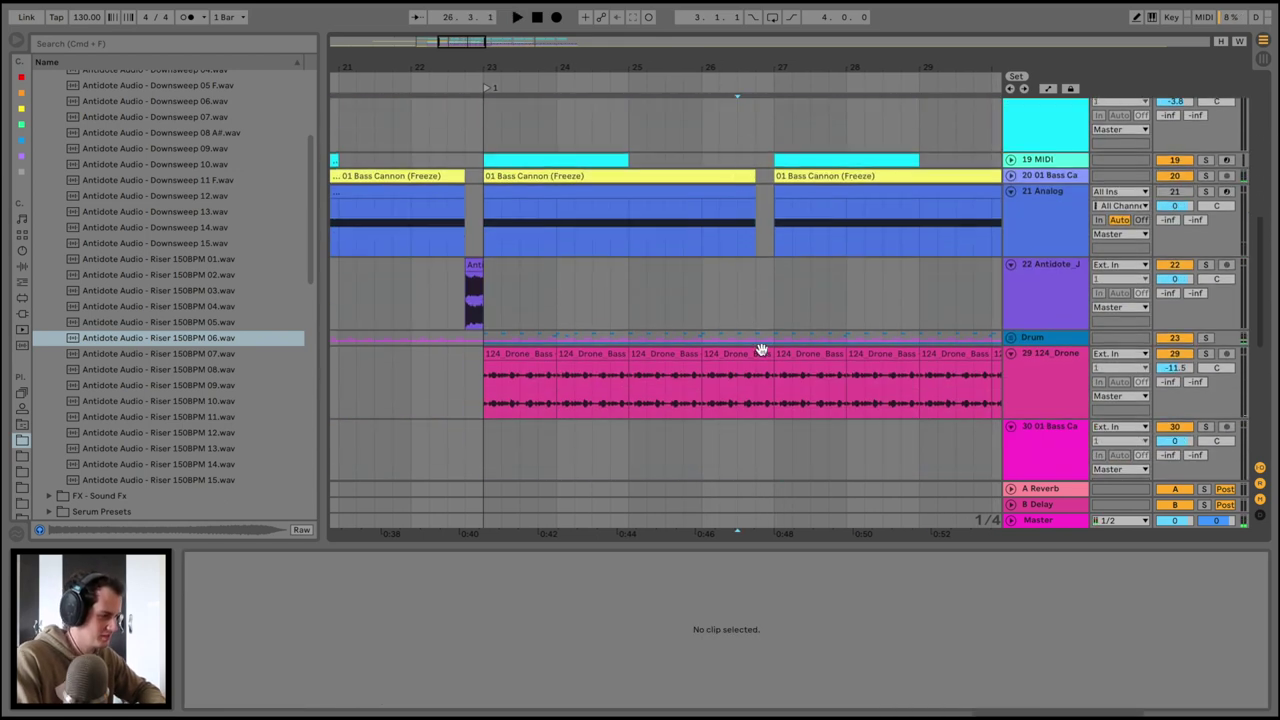
left_click_drag(767, 64, 773, 76)
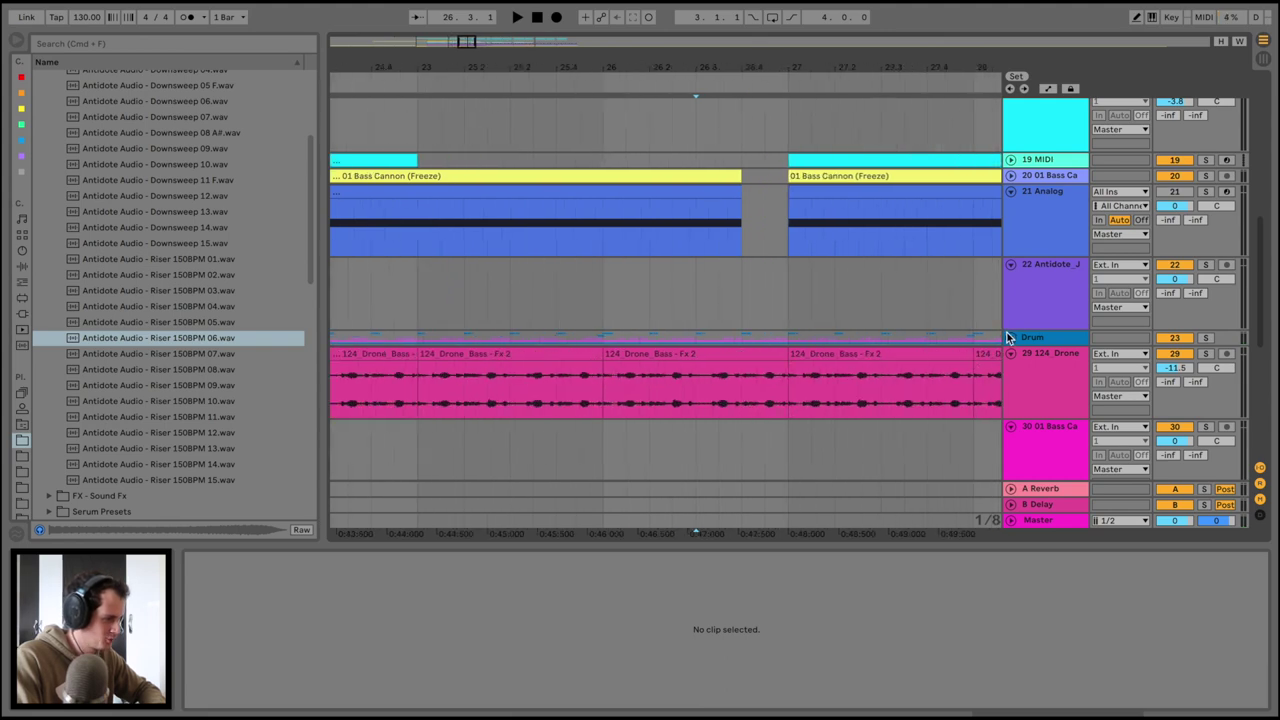
left_click(1010, 338)
scroll(765, 377, "down", 5)
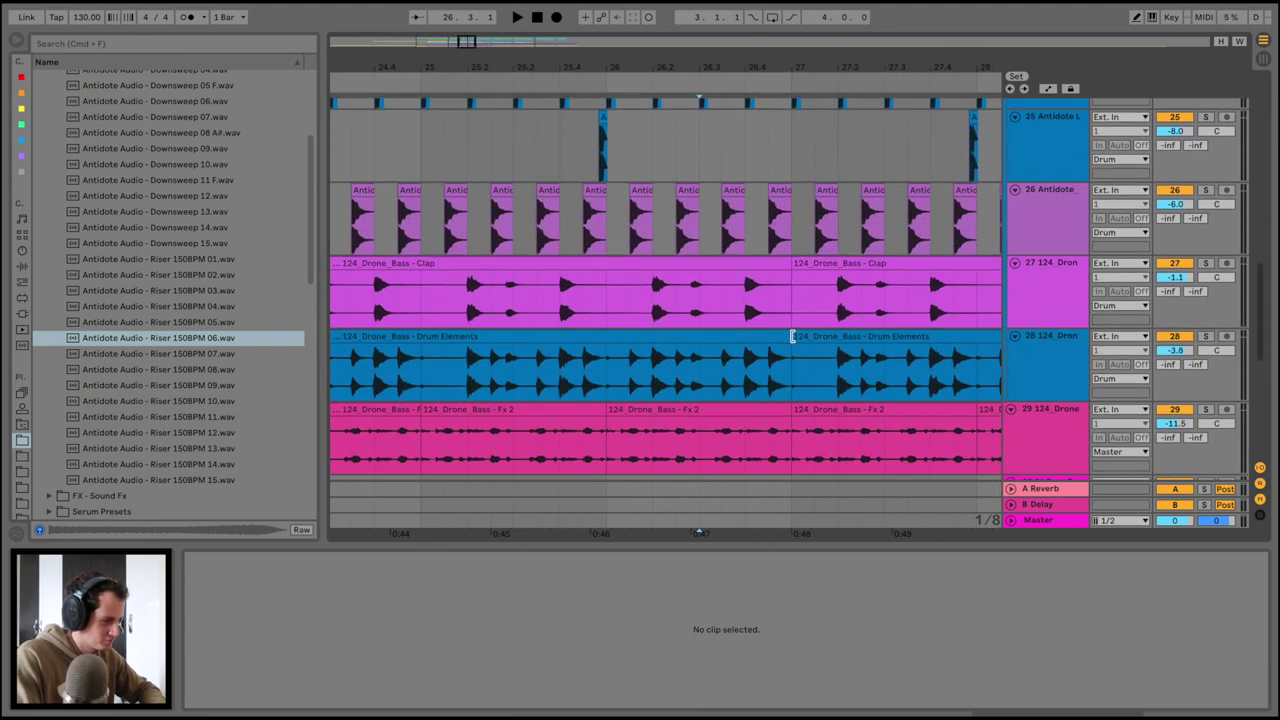
left_click_drag(792, 336, 750, 334)
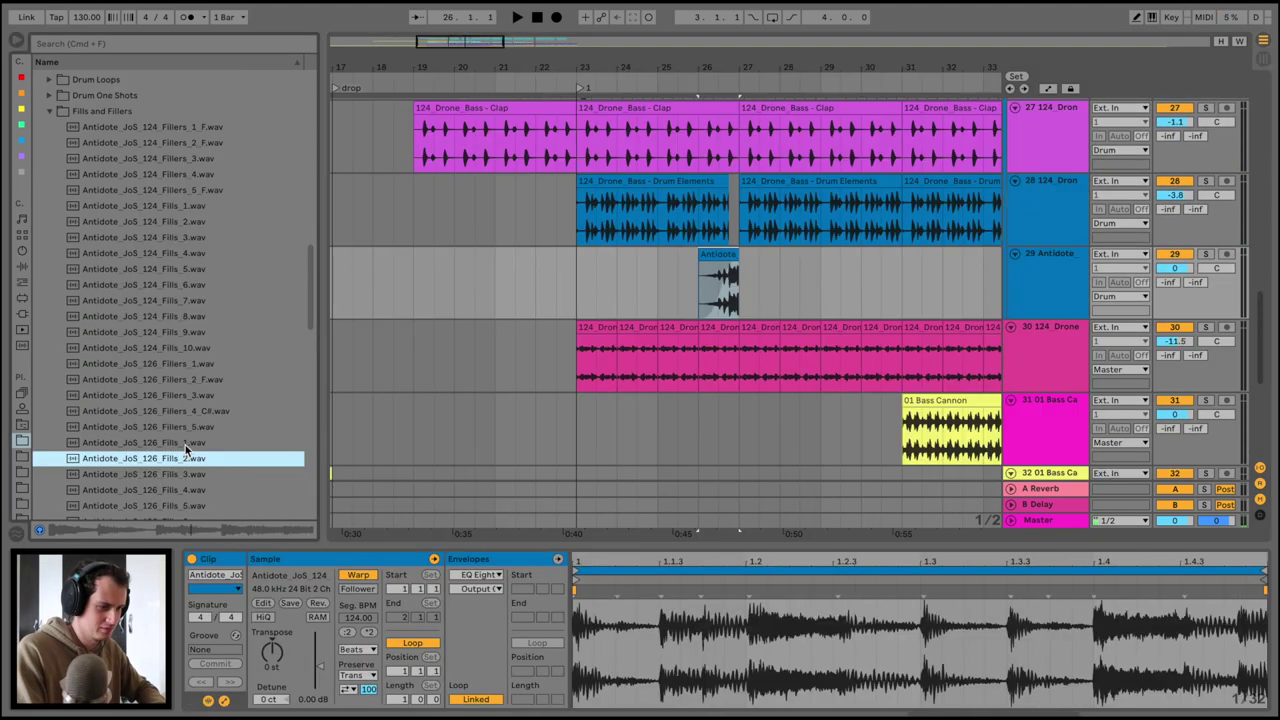
Trim the fill clip on track 29 to start at 26.3, add the sidechain Compressor to its track, and play back from bar 23
left_click(718, 288)
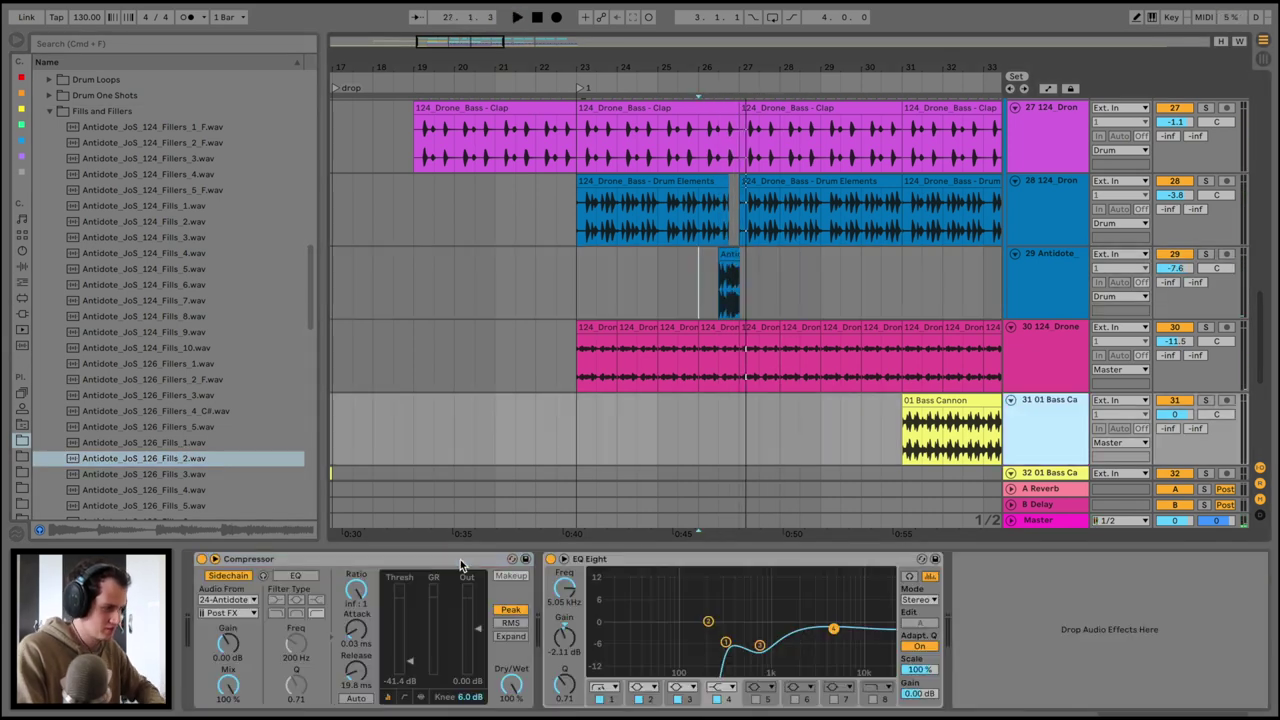
left_click_drag(460, 561, 706, 290)
key("space")
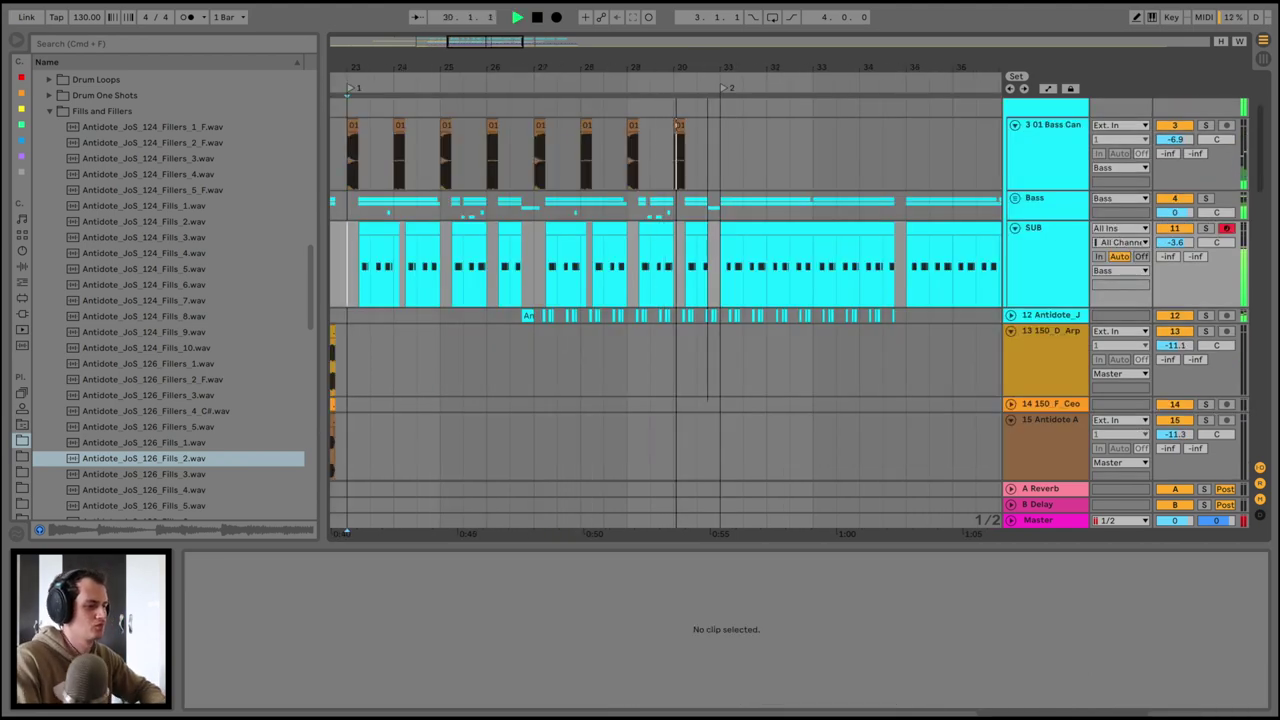
Extend the 01 Bass Cannon RX clip at bar 30 on track 3 to 30.4 and fill the SUB gap at bar 30 with a copied section
left_click_drag(707, 58, 708, 66)
left_click_drag(627, 124, 708, 134)
left_click_drag(626, 201, 634, 226)
left_click(676, 222)
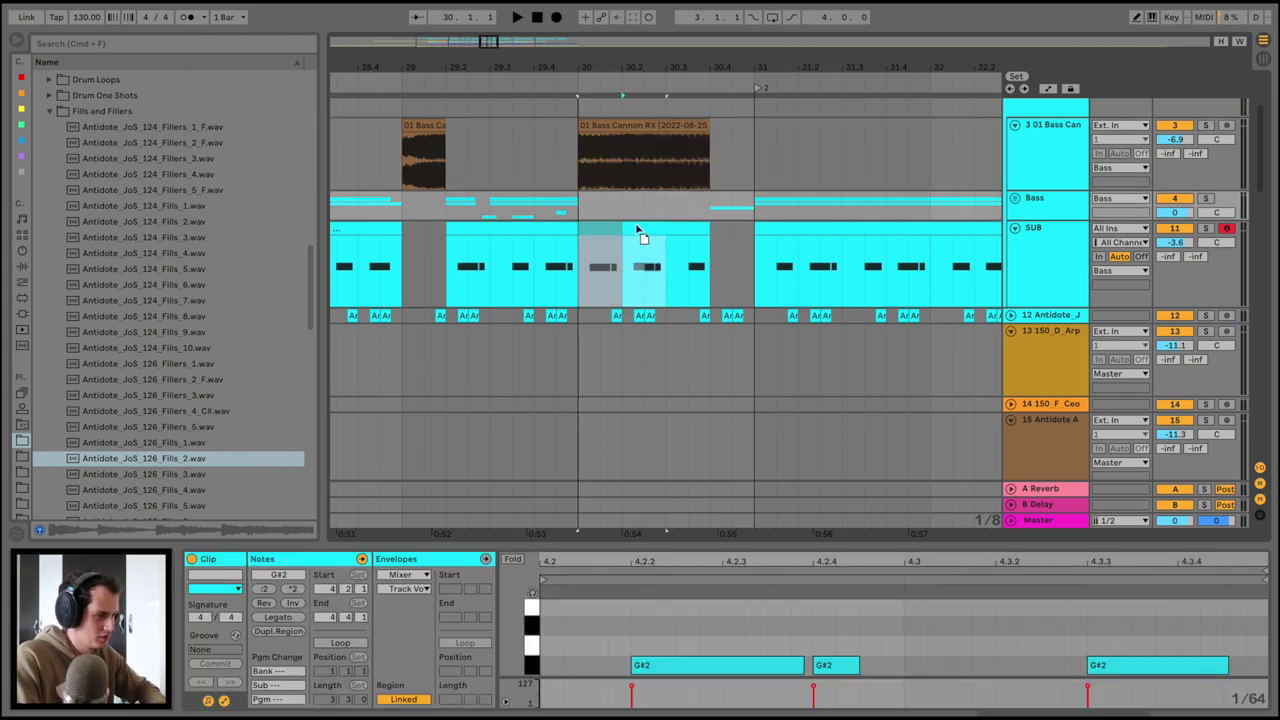
Make one long G#2 note on the first beat of the SUB clip at bar 30, duplicate it onto the next two beats, and play back
key("space")
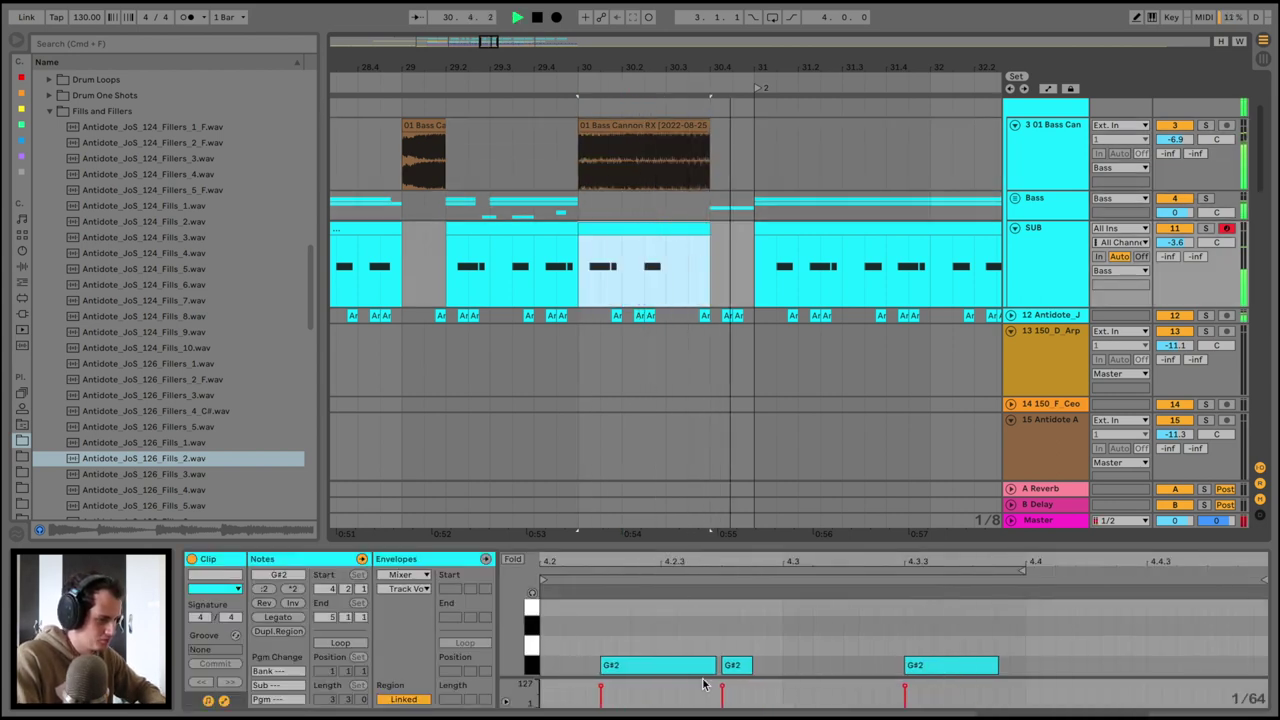
left_click_drag(668, 672, 738, 665)
key("space")
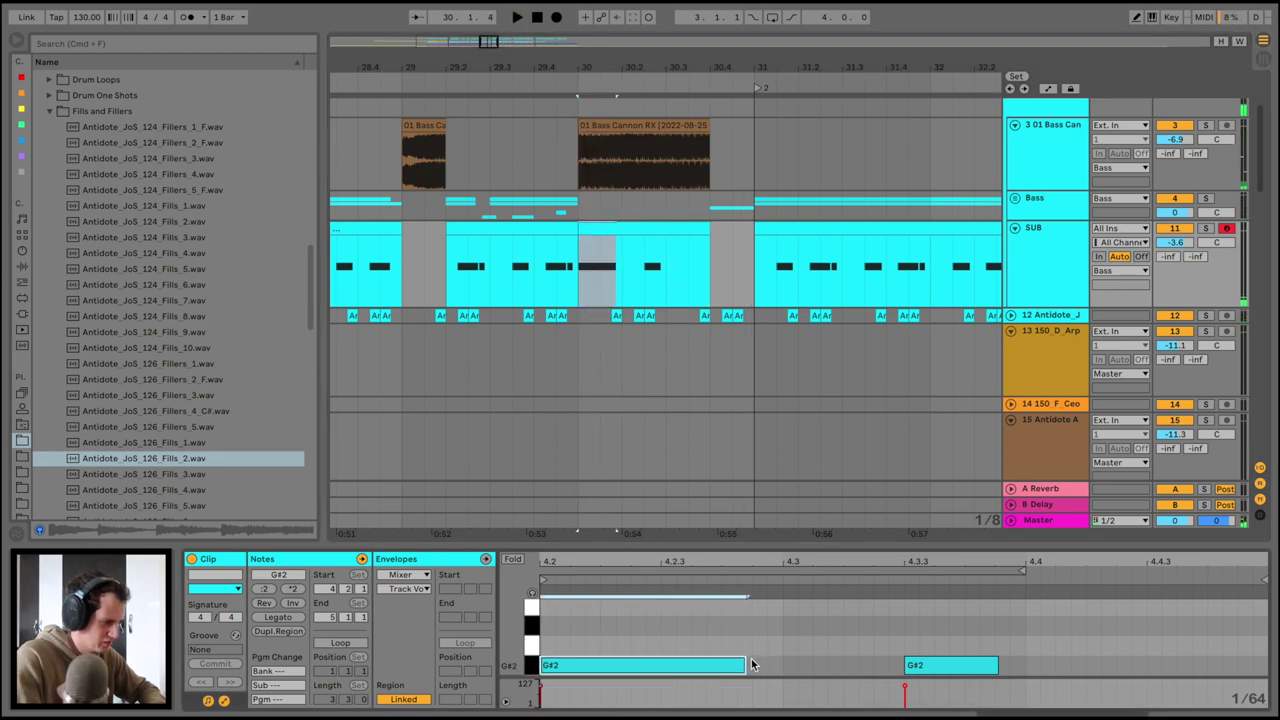
left_click(752, 665)
left_click(660, 672)
key("ctrl+d")
key("ctrl+d")
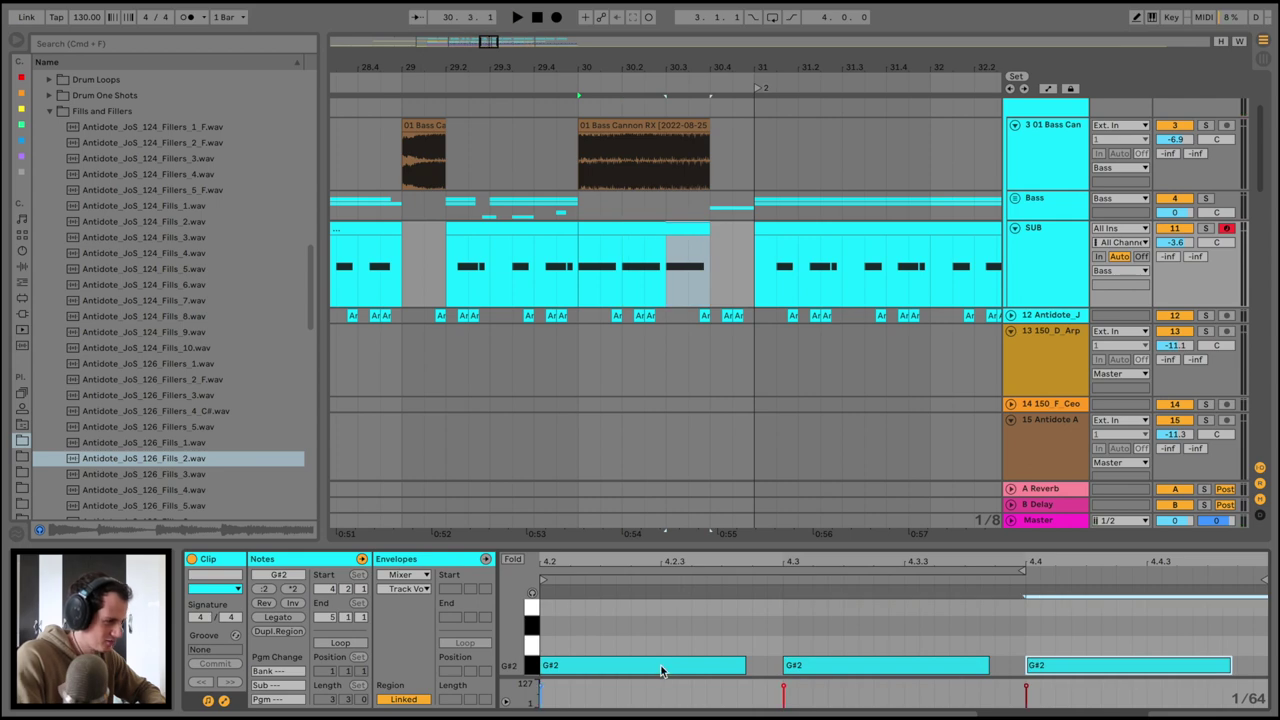
key("space")
Copy the sidechain Compressor from track 3 onto the SUB track and play back from bar 29
left_click(1020, 246)
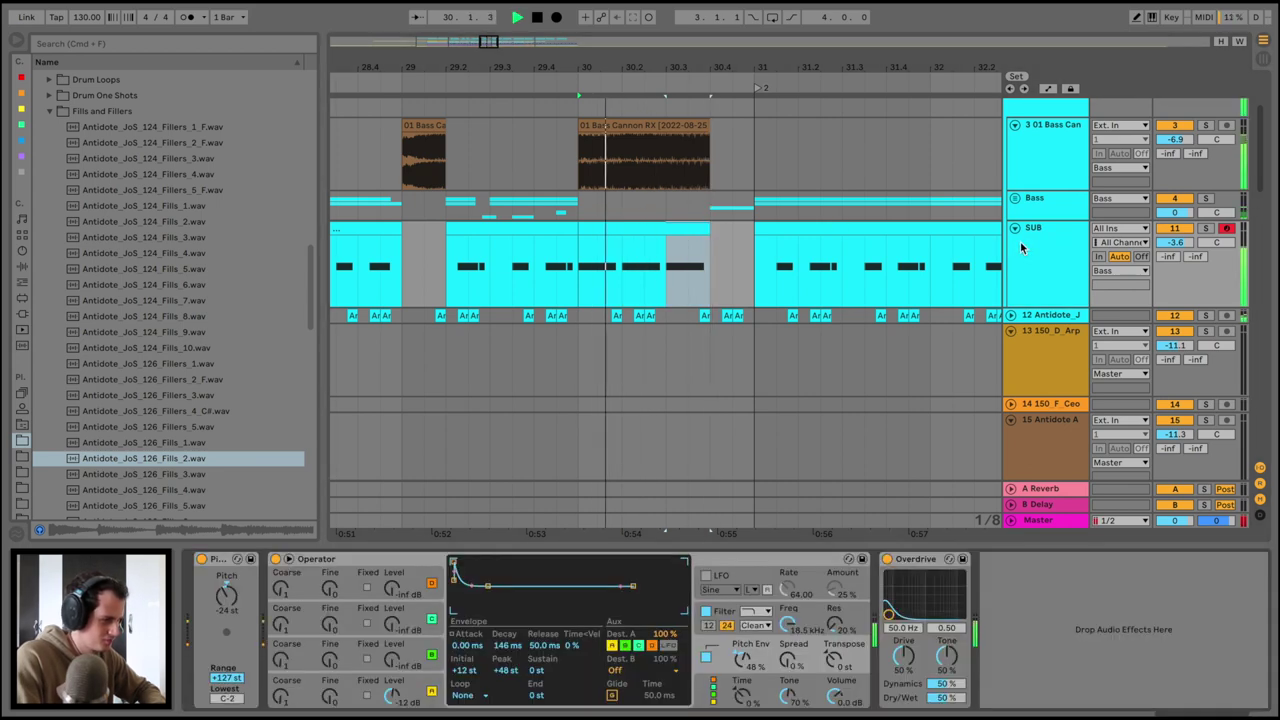
key("space")
scroll(1046, 200, "up", 2)
left_click(1046, 170)
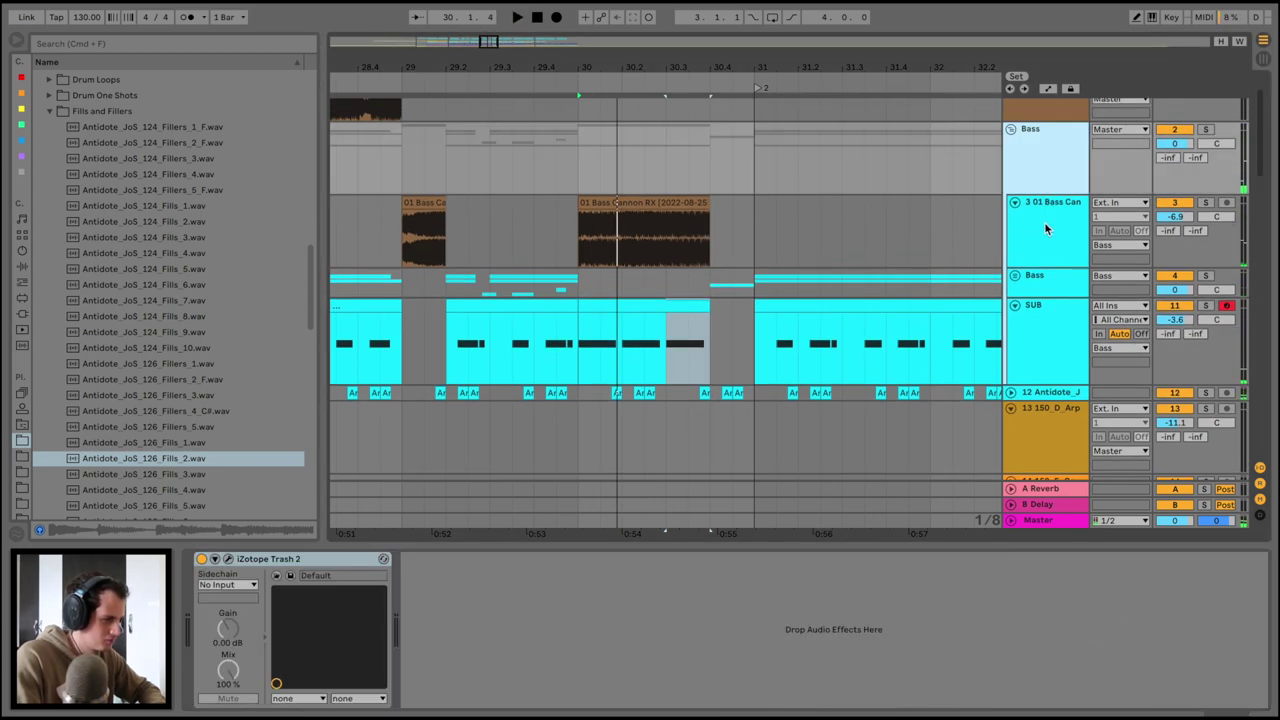
left_click(1046, 229)
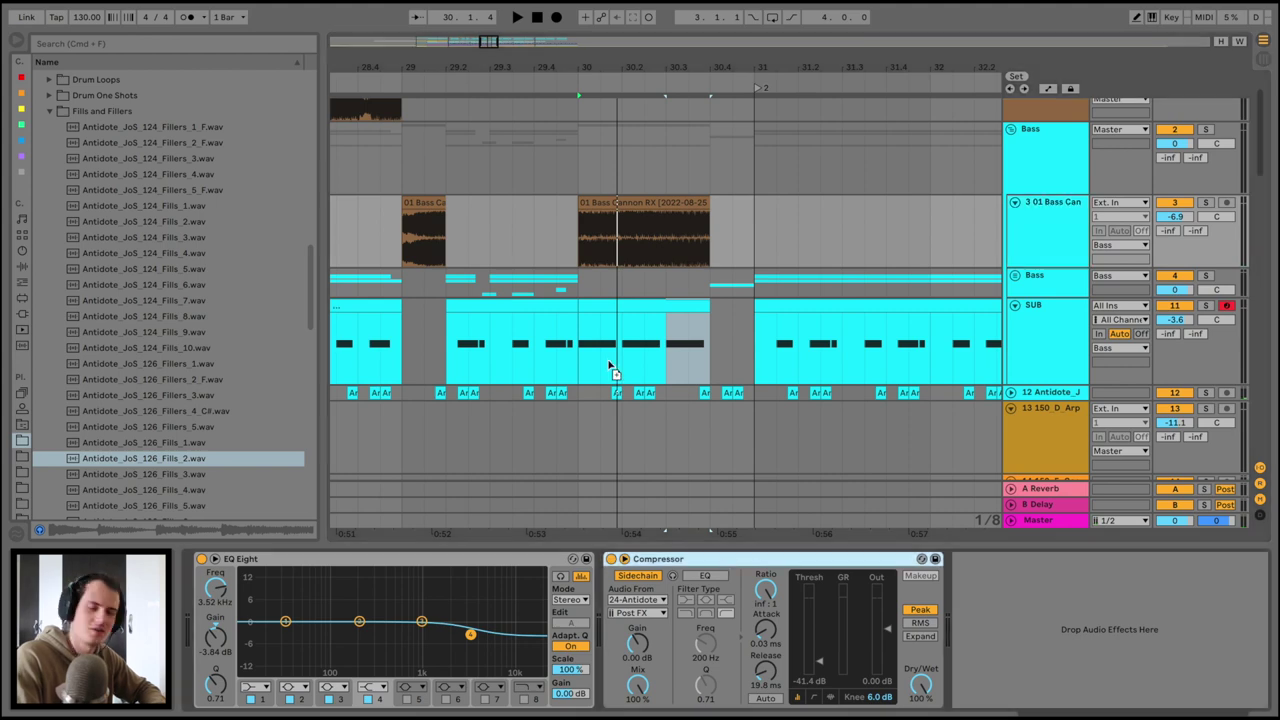
left_click(606, 343)
left_click(424, 377)
key("space")
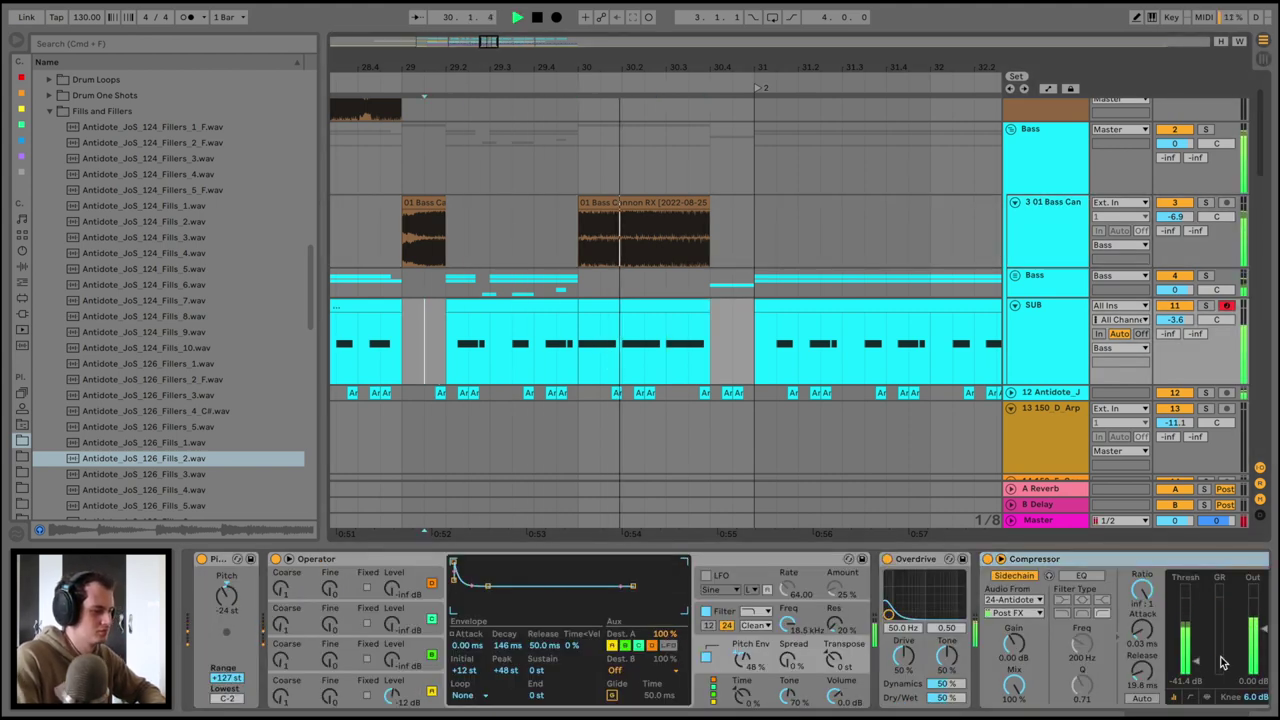
Automate the SUB Operator's pitch envelope amount to ramp up from bar 30 to 30.4, and play it back
left_click(660, 306)
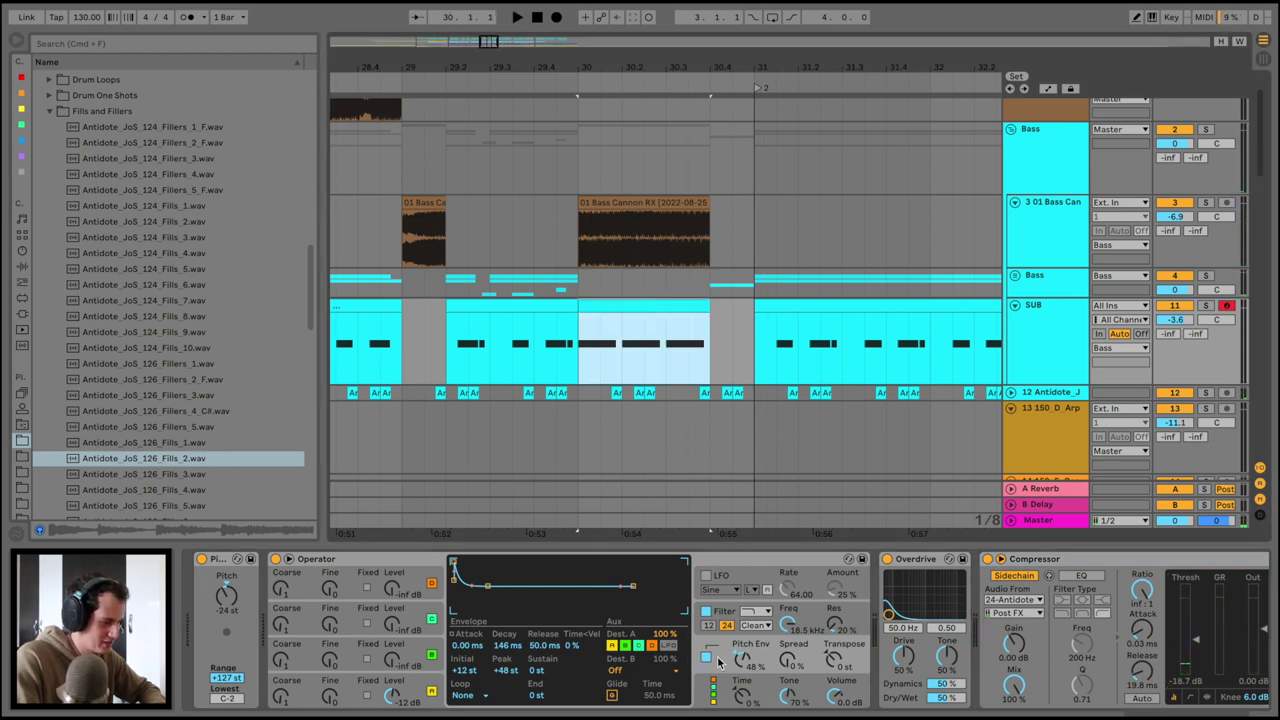
key("a")
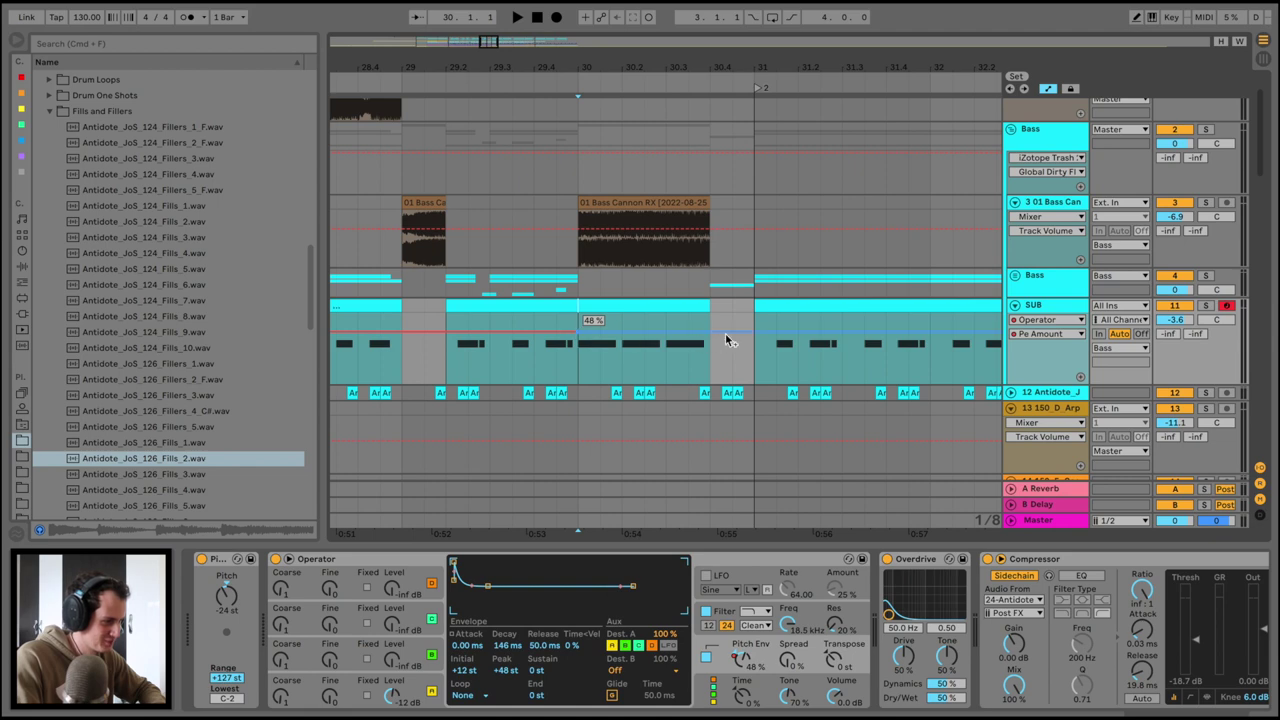
left_click_drag(626, 336, 710, 314)
key("space")
key("space")
key("space")
key("space")
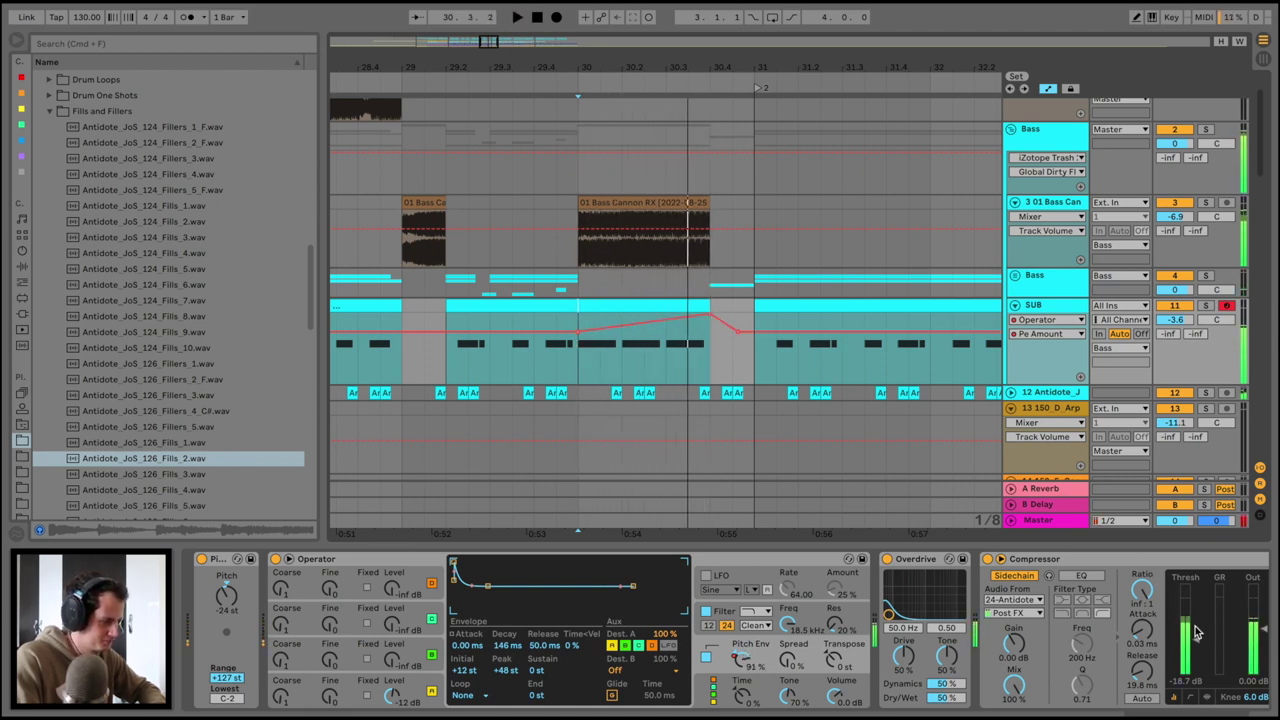
Automate the SUB Compressor's Threshold to dip to -inf dB between bar 30 and 30.4, and play back from 29.4
left_click(1197, 632)
left_click(743, 356)
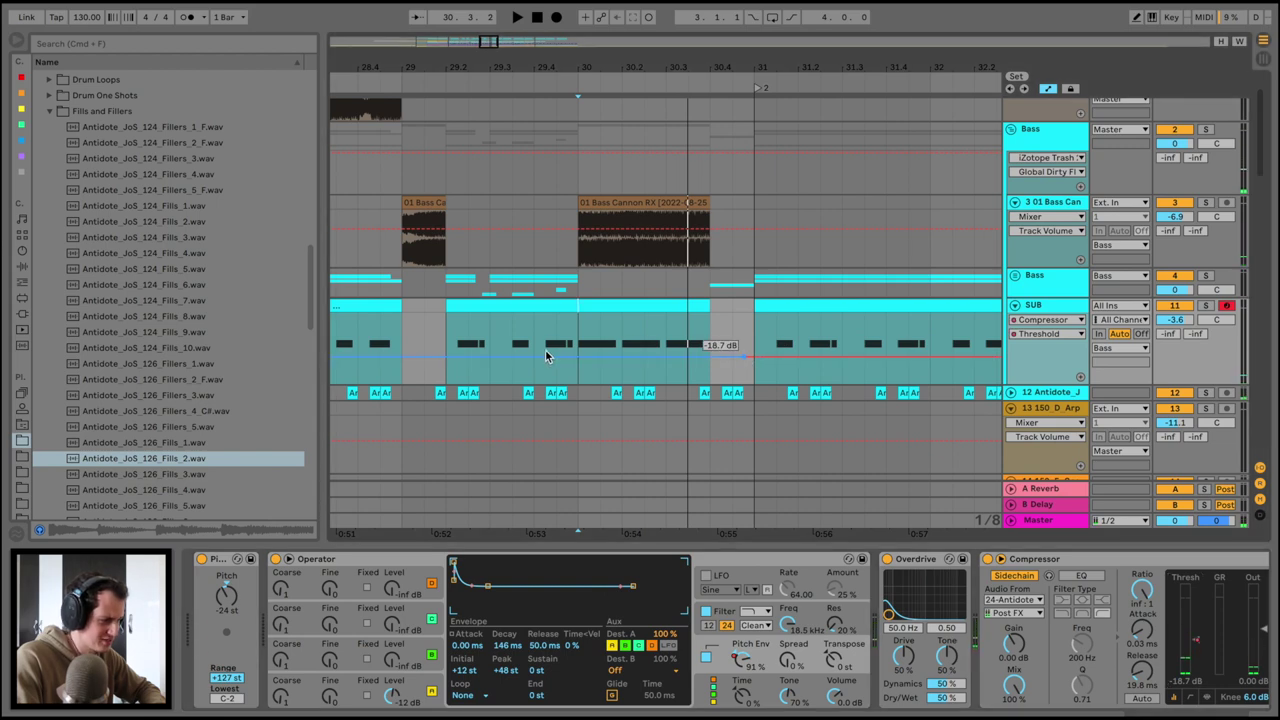
left_click_drag(578, 358, 578, 383)
key("space")
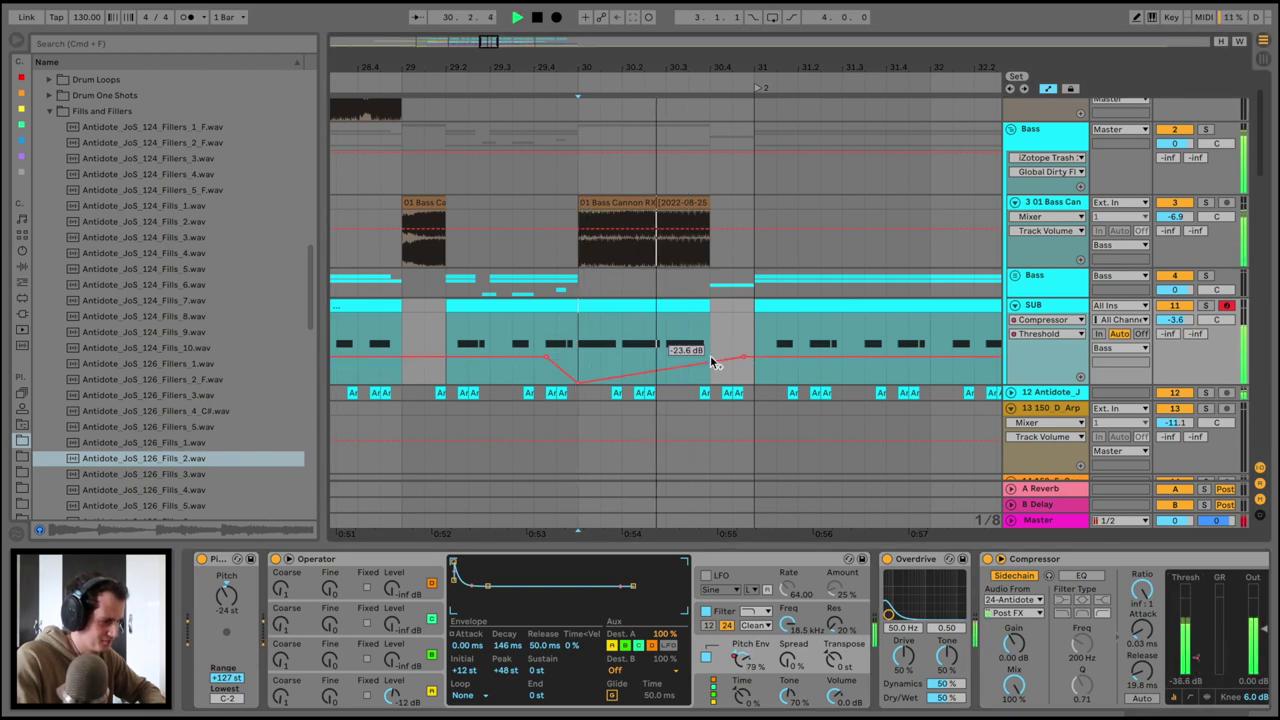
left_click_drag(710, 362, 710, 383)
left_click(530, 320)
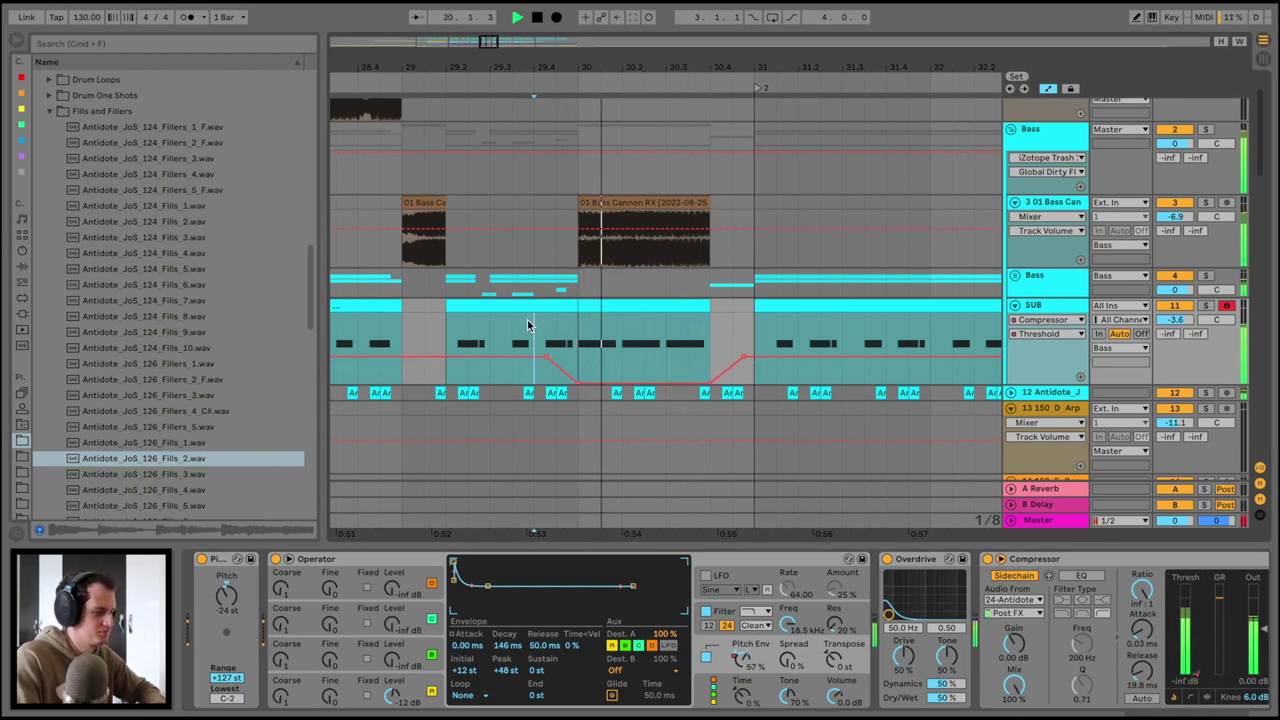
key("space")
key("space")
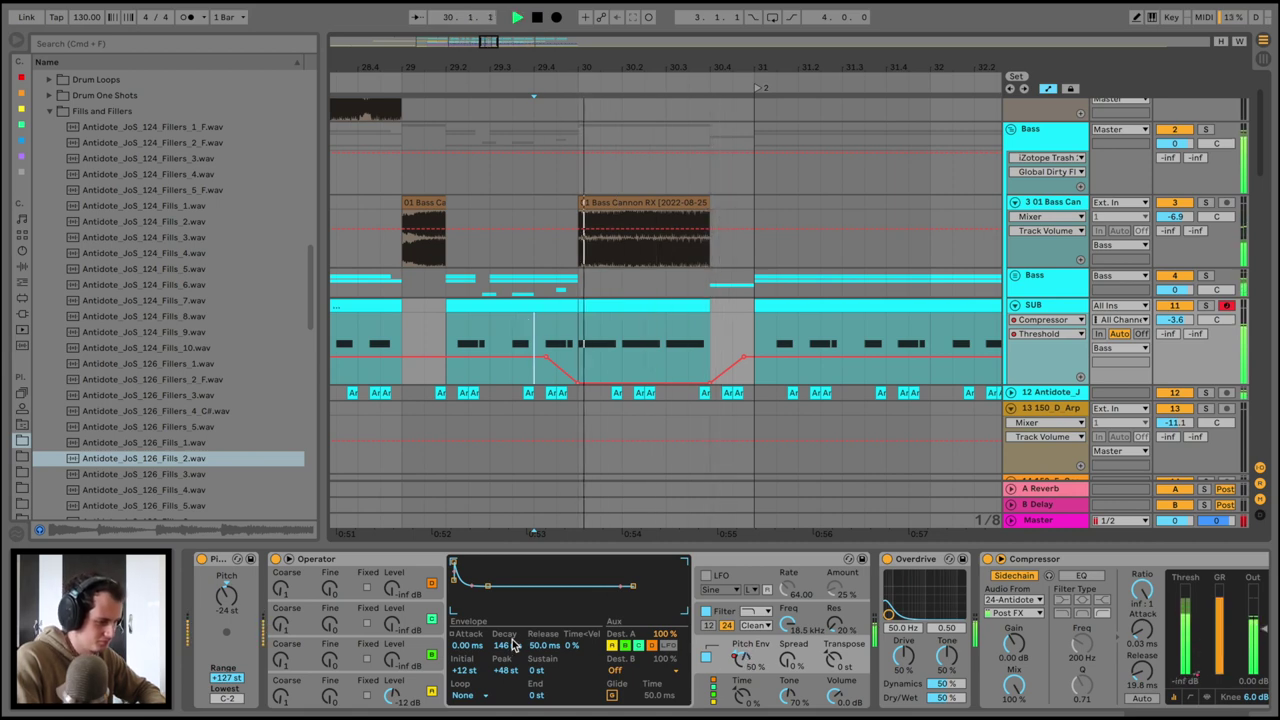
key("space")
Automate the SUB pitch envelope decay to jump up at bar 30 and fall back just after 30.4, checking it with playback
left_click(512, 646)
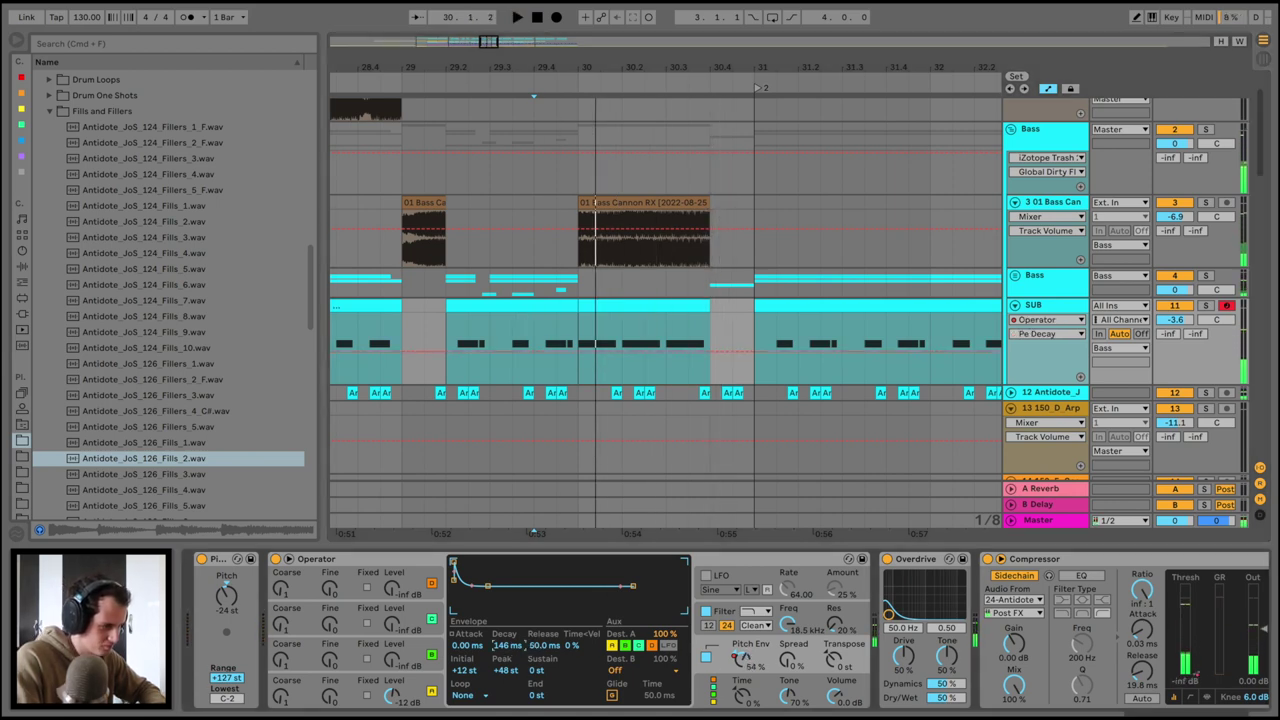
left_click(572, 351)
left_click(725, 351)
key("space")
mouse_move(601, 351)
left_mouse_down()
mouse_move(601, 335)
mouse_move(577, 343)
left_mouse_up()
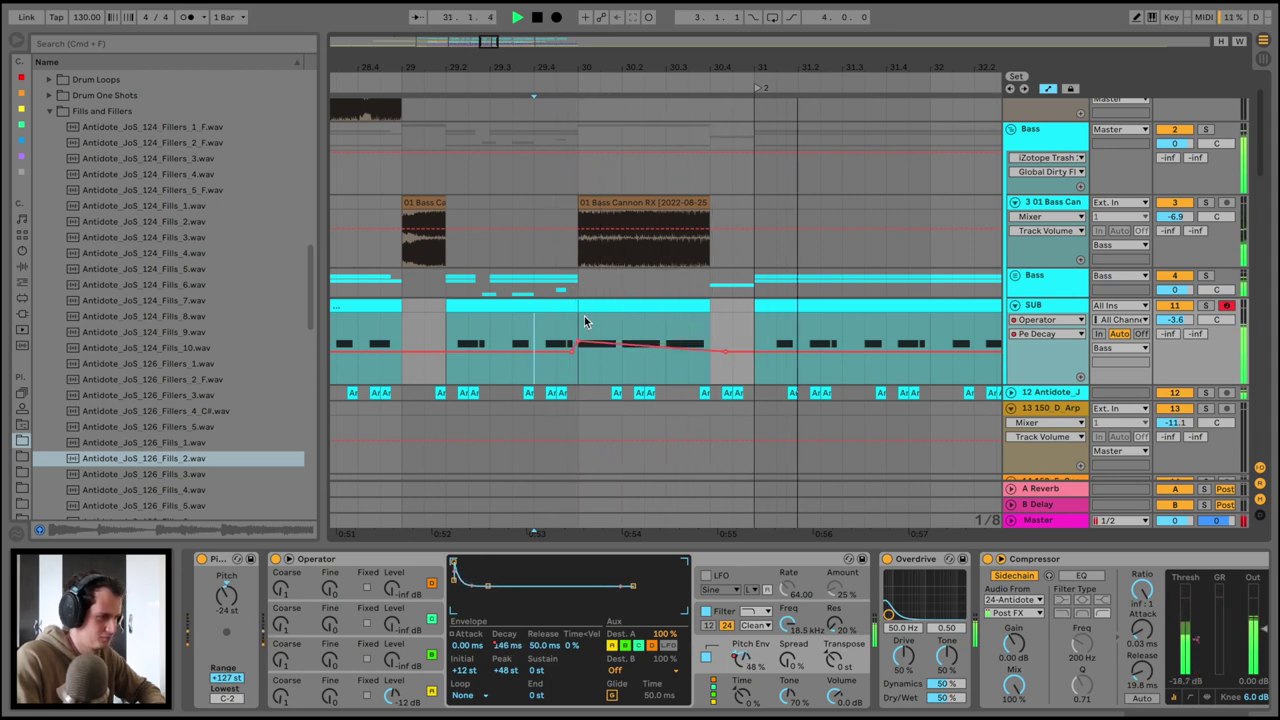
left_click_drag(637, 66, 637, 58)
key("space")
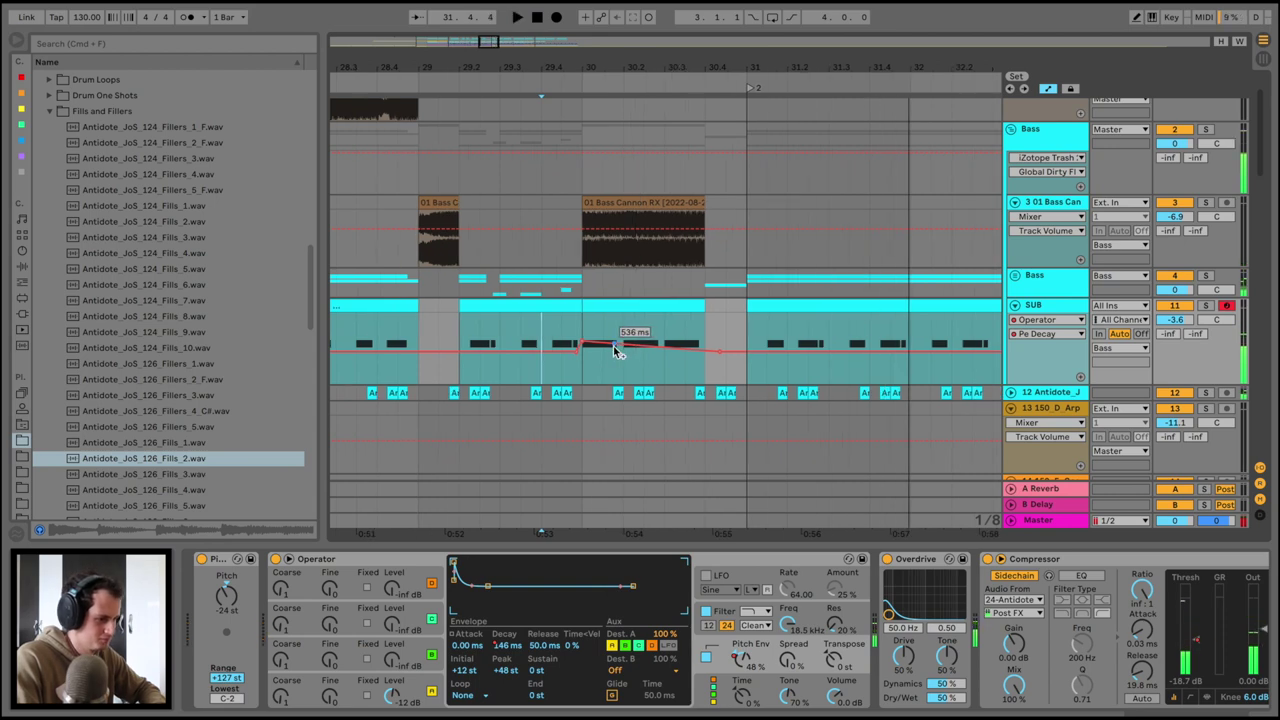
key("space")
left_click_drag(617, 351, 615, 344)
key("space")
left_click(614, 327)
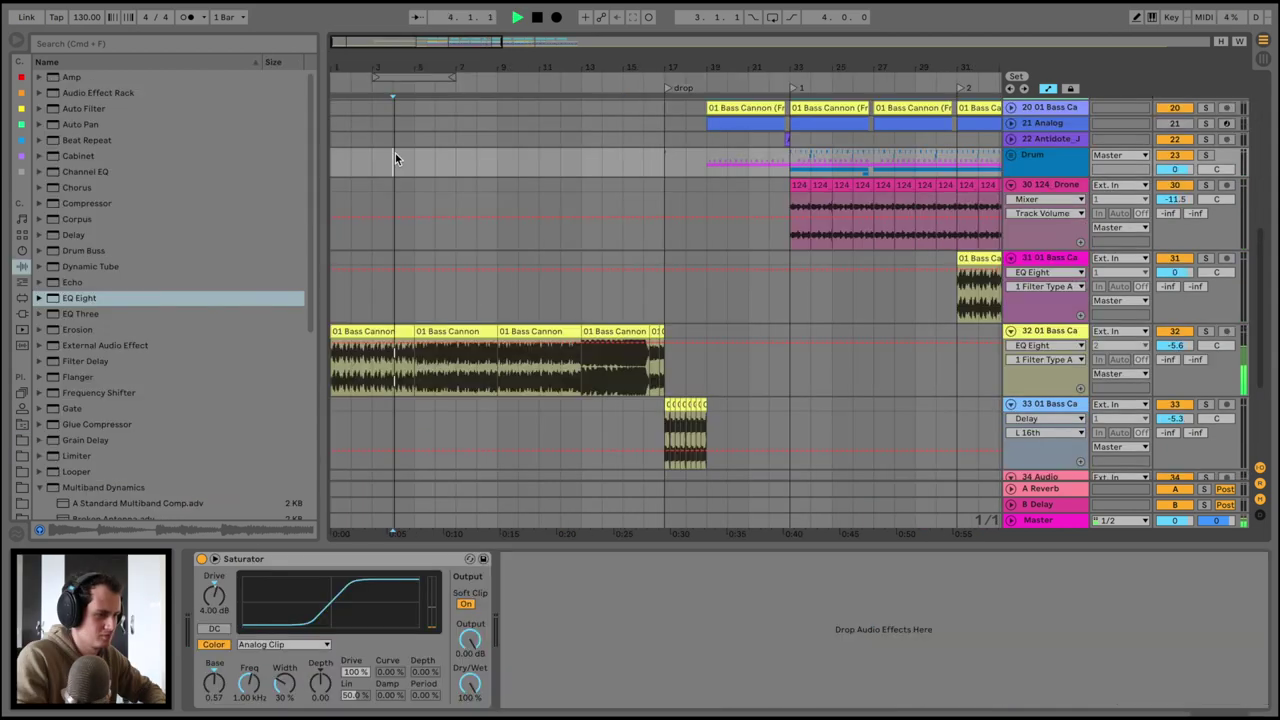
Paste the copied drum section at bar 5 and duplicate it up to bar 13
key("ctrl+v")
key("ctrl+d")
key("ctrl+d")
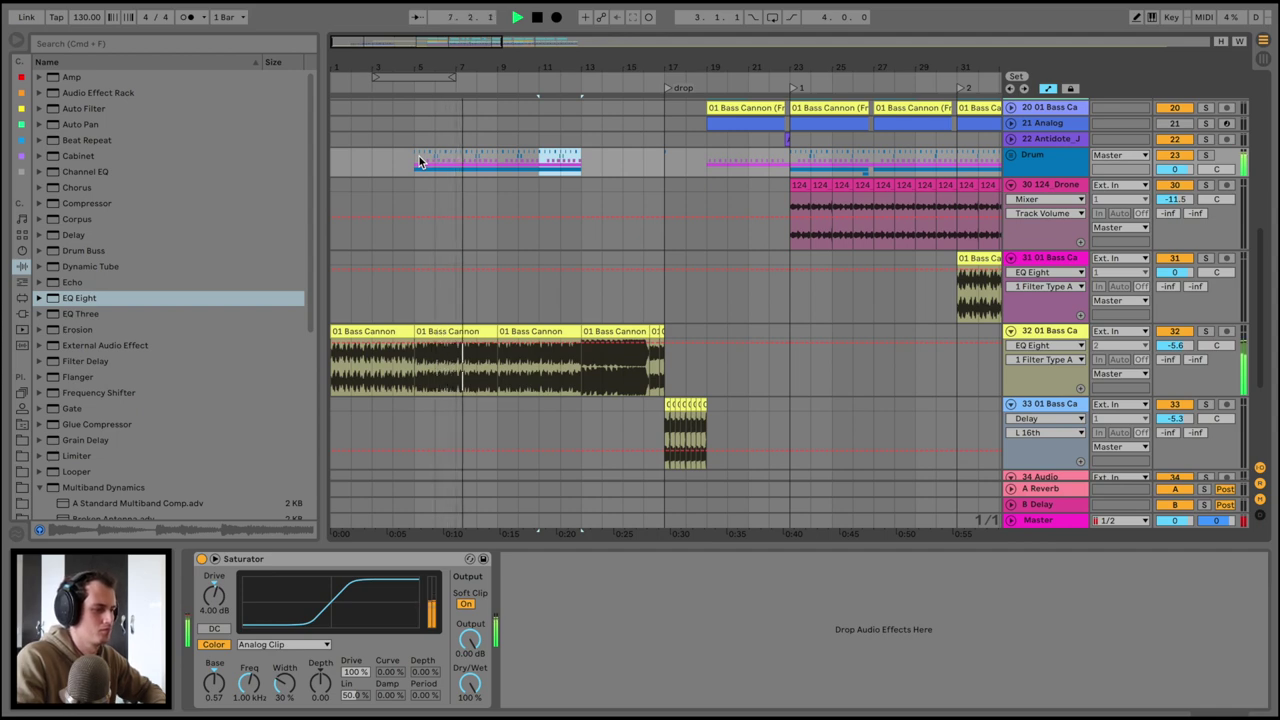
Copy the Drum group section just before the ver marker and delete the drums in bars 5 to 13
scroll(472, 161, "right", 10)
key("space")
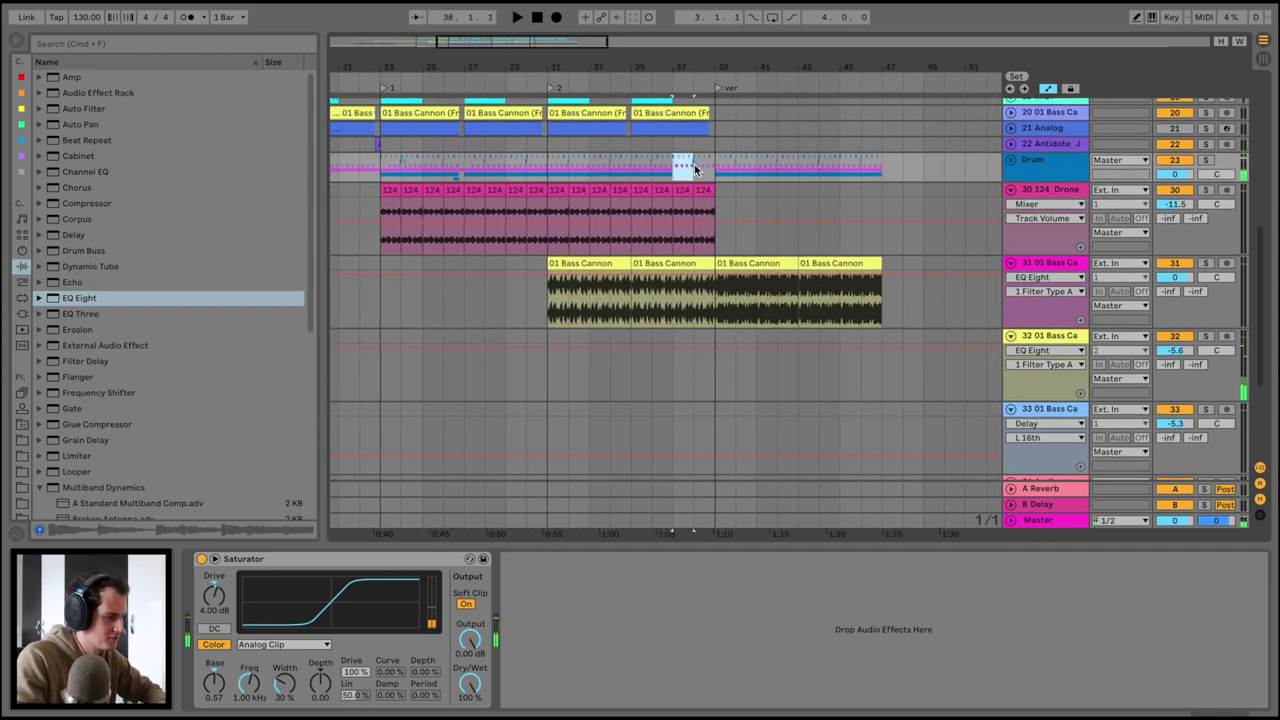
scroll(473, 179, "left", 9)
left_click_drag(552, 176, 373, 175)
key("Delete")
Paste the copied drum section at bar 5 and duplicate it three times up to bar 13 during playback
left_click(382, 173)
key("super+v")
key("space")
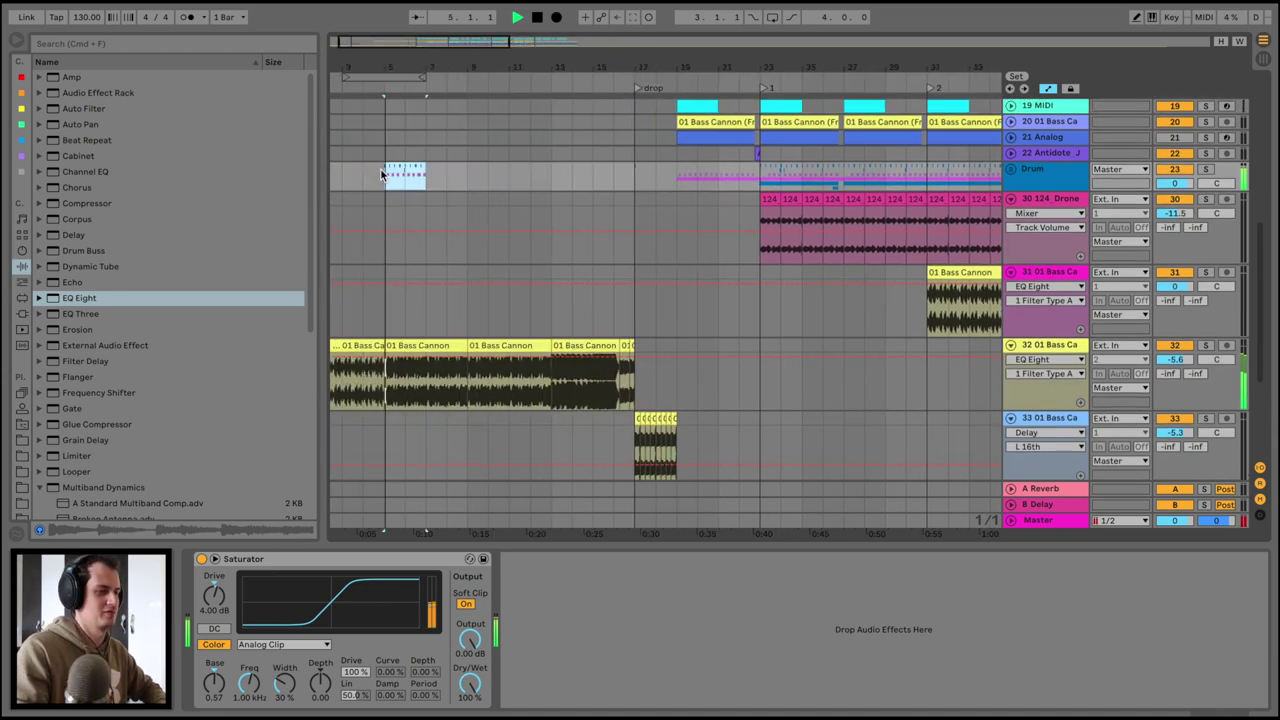
key("super+d")
key("super+d")
key("super+d")
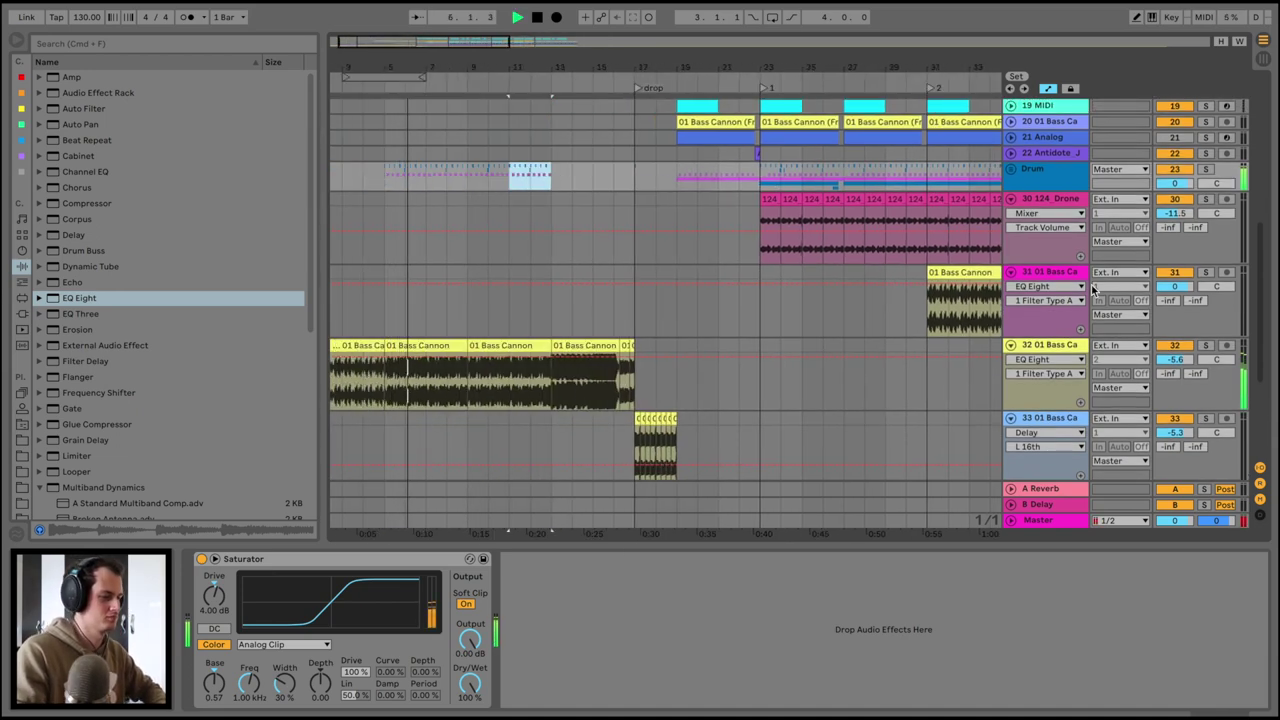
Copy the sidechain Compressor from track 20 onto track 32 after its EQ Eight
left_click(1063, 154)
left_click(1063, 139)
left_click(1061, 107)
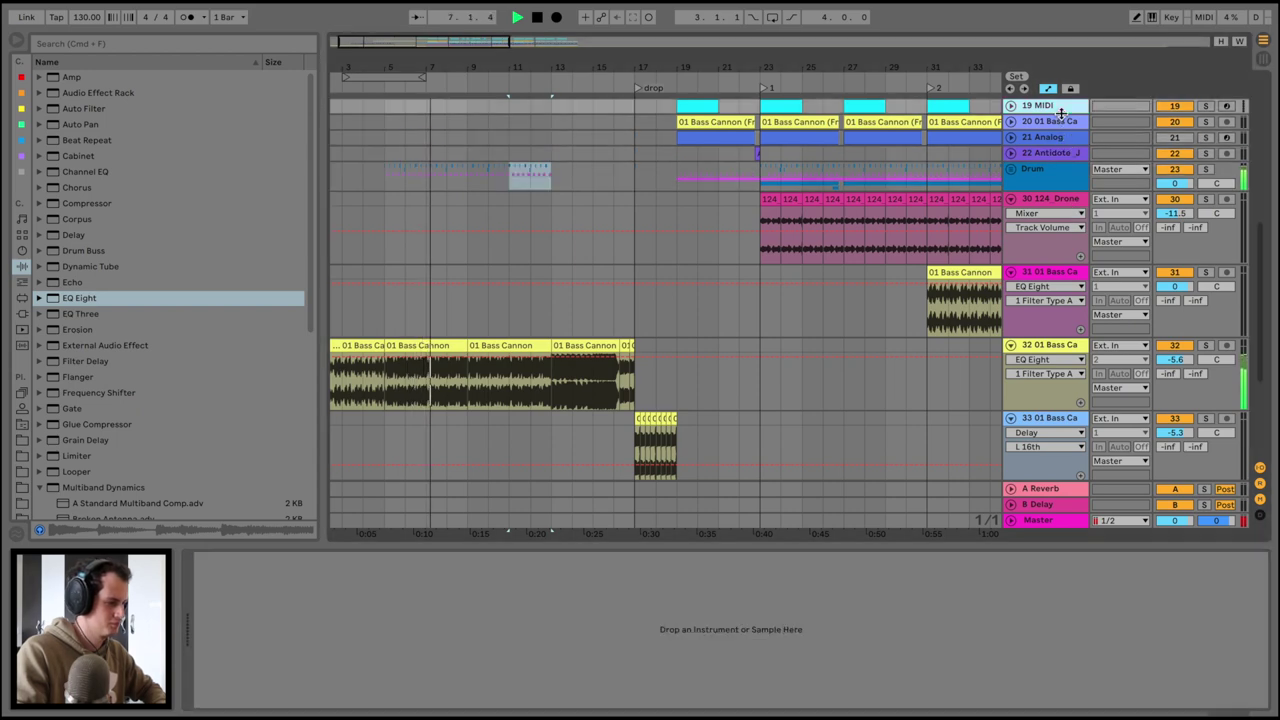
left_click(1054, 123)
left_click_drag(914, 559, 505, 378)
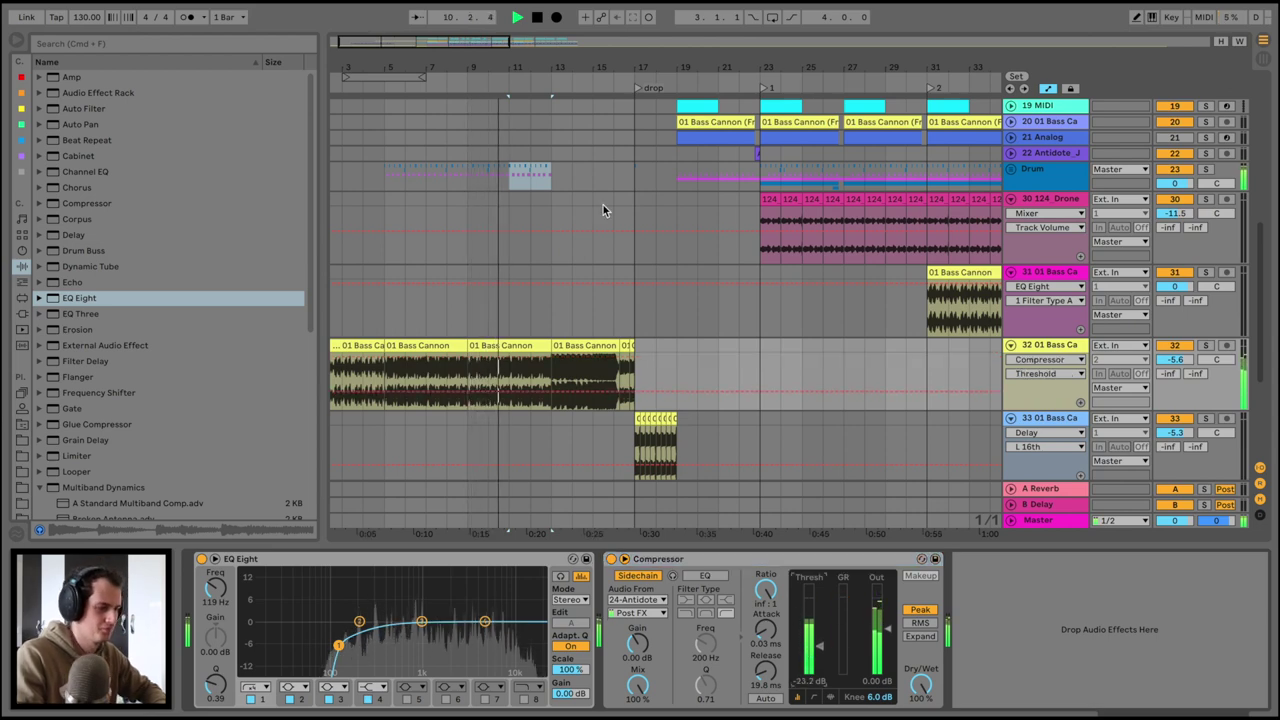
Duplicate the Drum group section at bars 11 to 13 twice to reach the drop at bar 17, and play back from bar 13
left_click(551, 177)
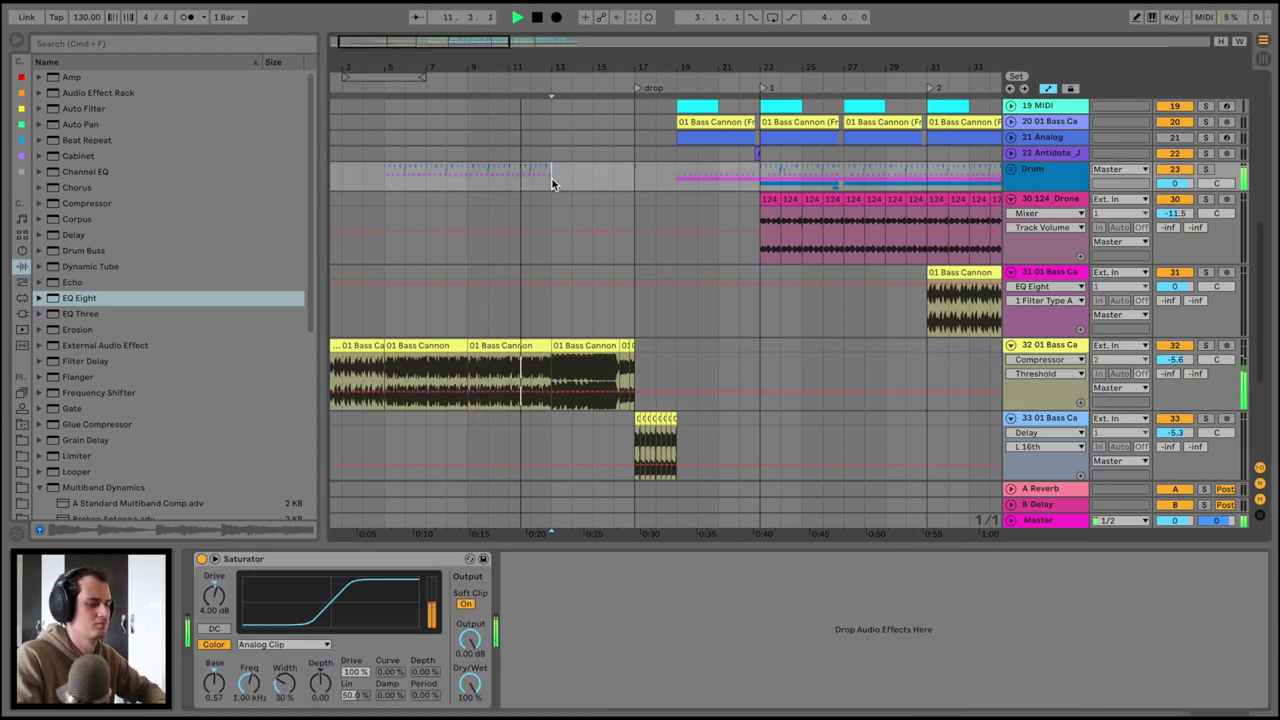
scroll(537, 265, "down", 3)
scroll(536, 265, "up", 10)
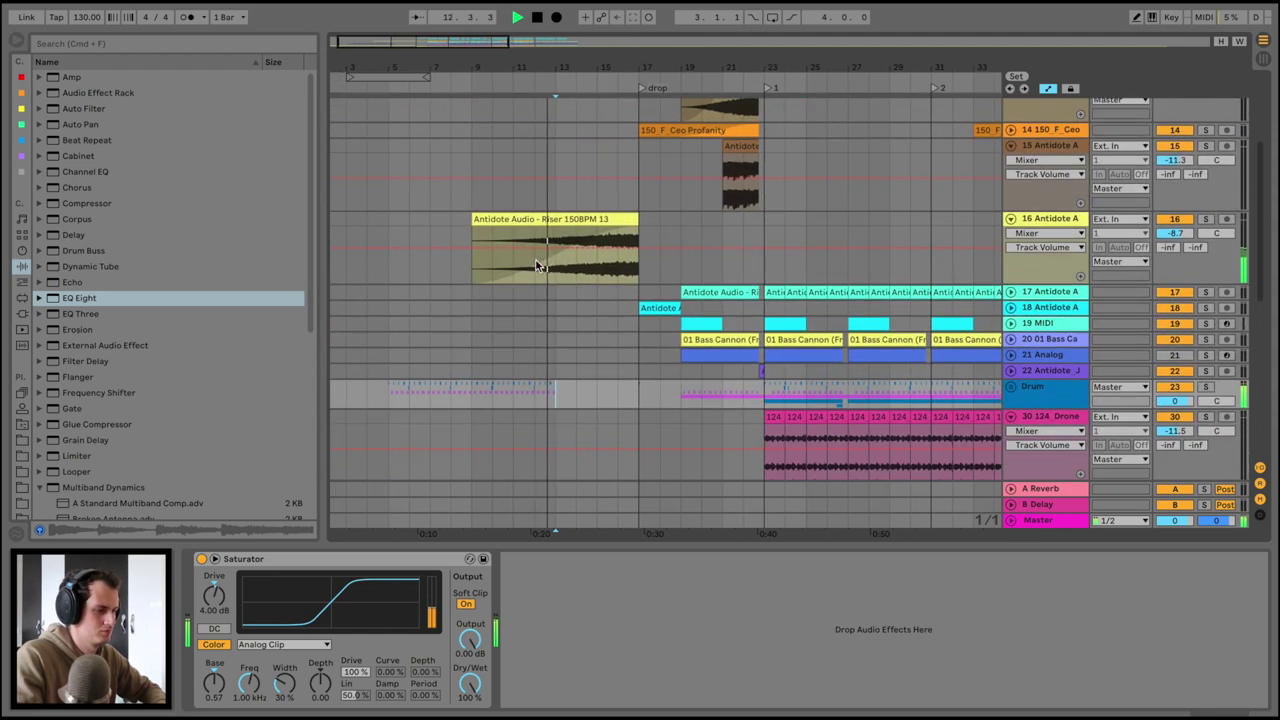
left_click(549, 270)
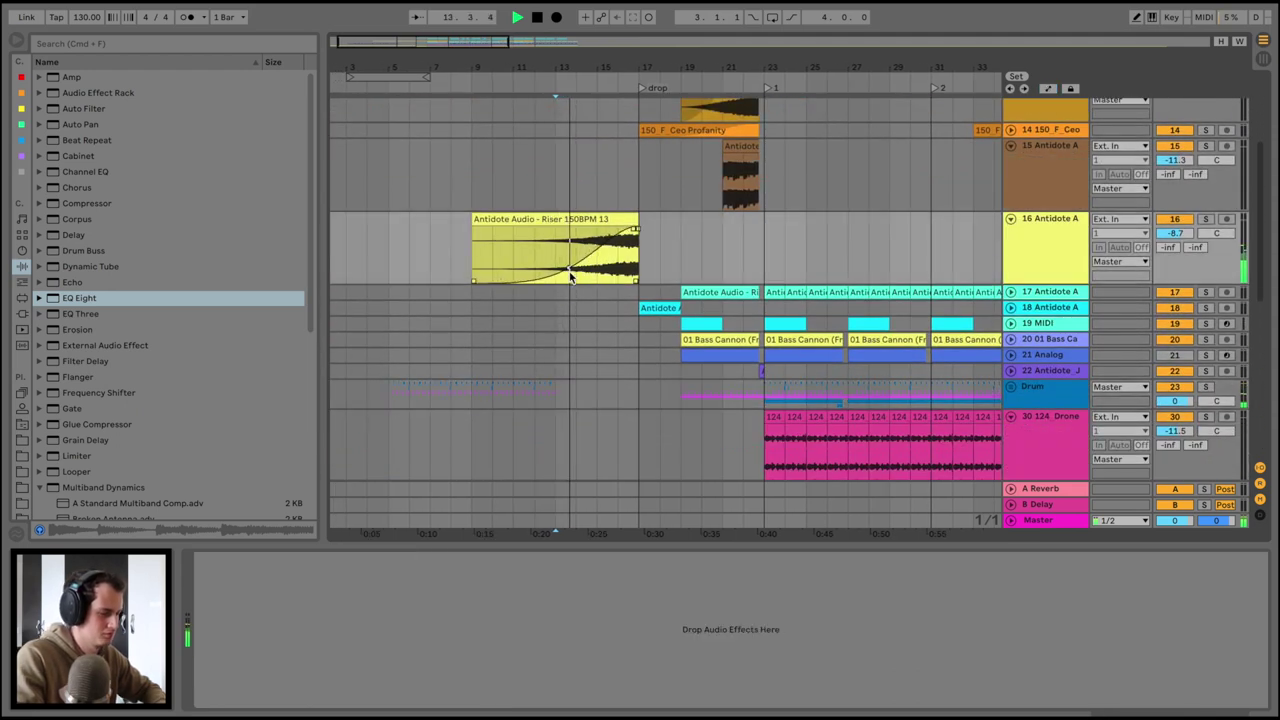
scroll(550, 340, "down", 3)
scroll(550, 340, "down", 3)
left_click_drag(557, 197, 516, 200)
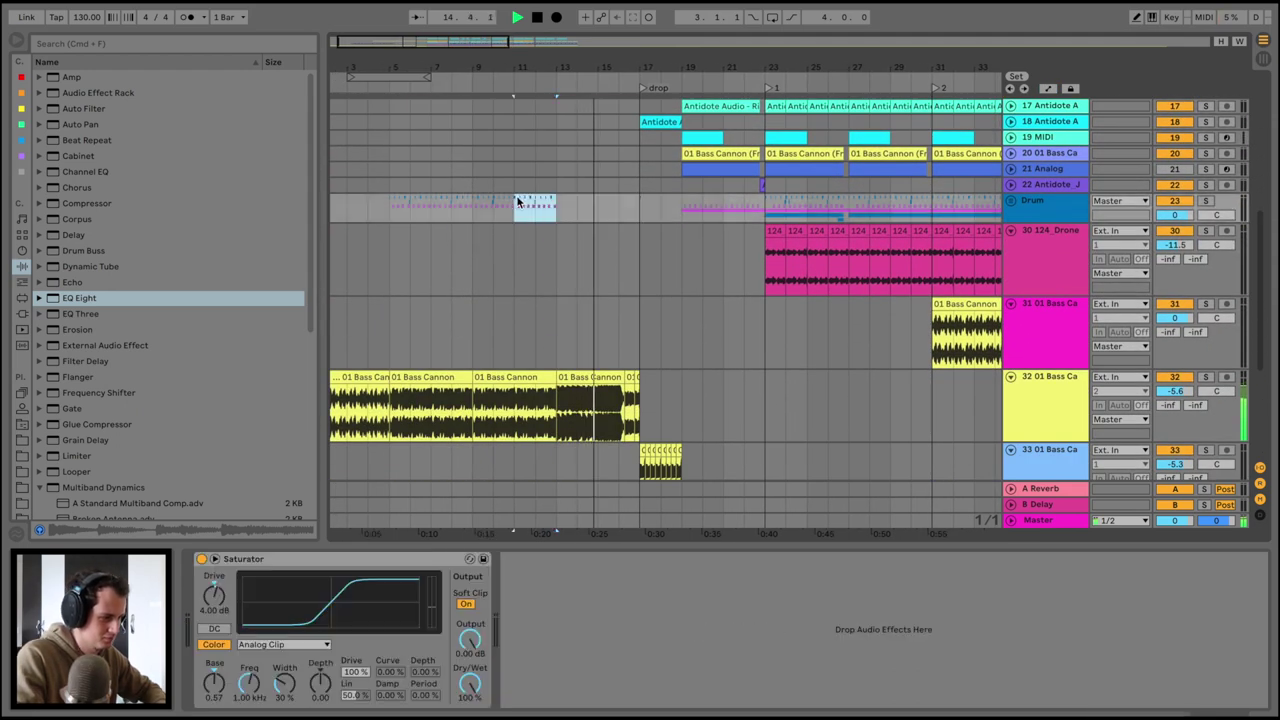
key("super+d")
key("super+d")
left_click(555, 203)
key("space")
key("space")
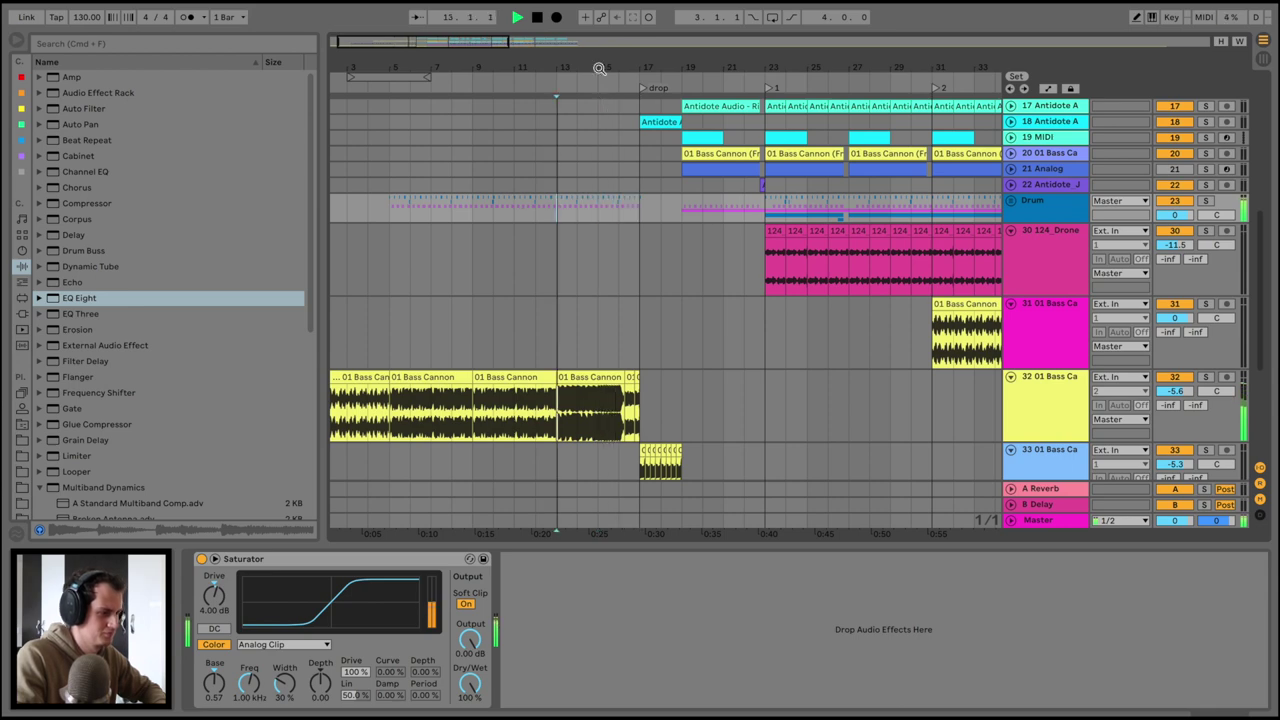
Unfold the Drum group and duplicate the kick at bar 15 on track 24 every half beat up to bar 16
left_click_drag(606, 67, 620, 100)
left_click(1012, 202)
left_click_drag(499, 280, 480, 278)
key("space")
key("space")
key("super+d")
key("super+d")
key("super+d")
key("super+d")
key("super+d")
key("super+d")
key("super+d")
key("super+d")
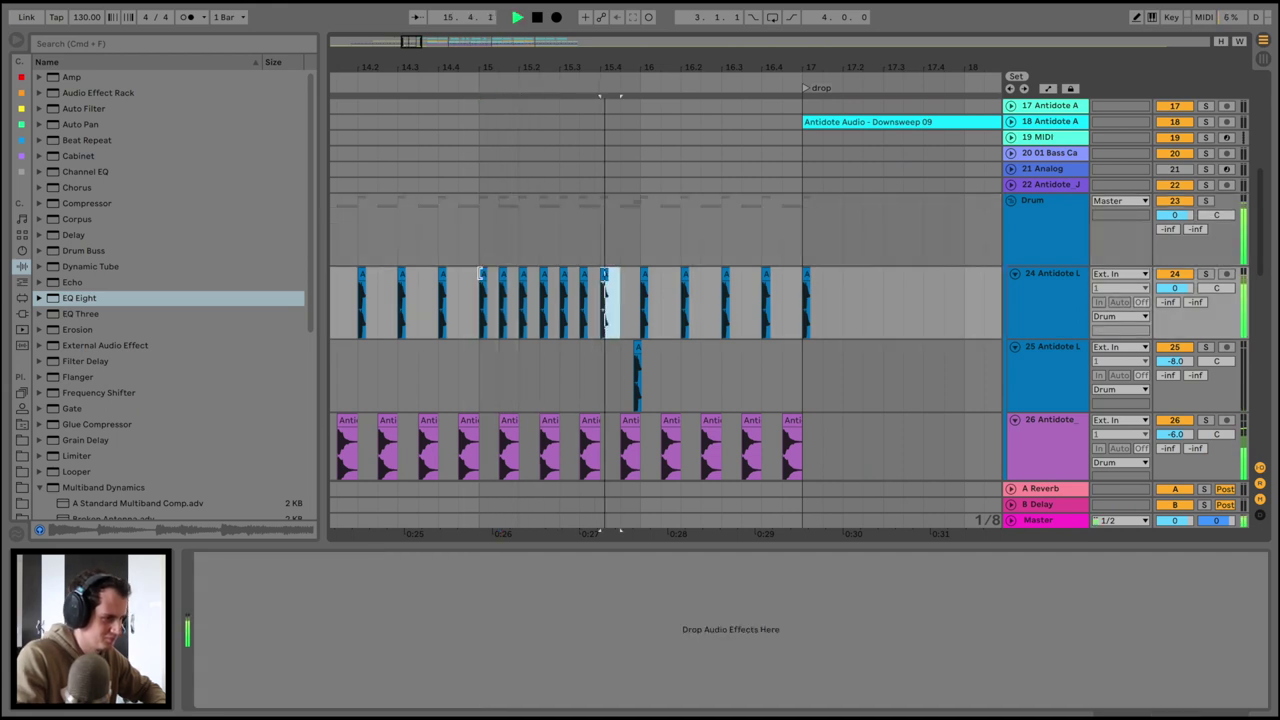
key("space")
Delete the clips on tracks 24 and 26 from just after bar 16 up to the drop, and play back the transition
left_click_drag(683, 300, 818, 290)
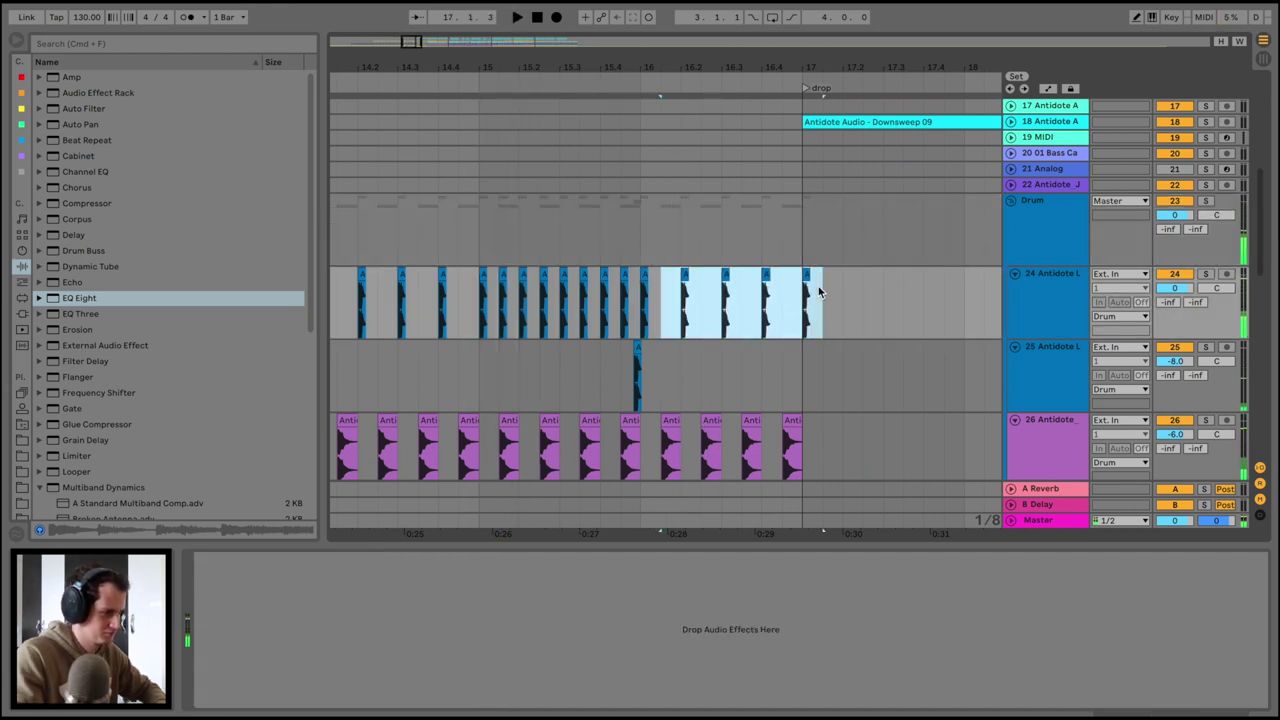
left_click(571, 346)
key("space")
scroll(580, 344, "down", 3)
left_click(673, 316)
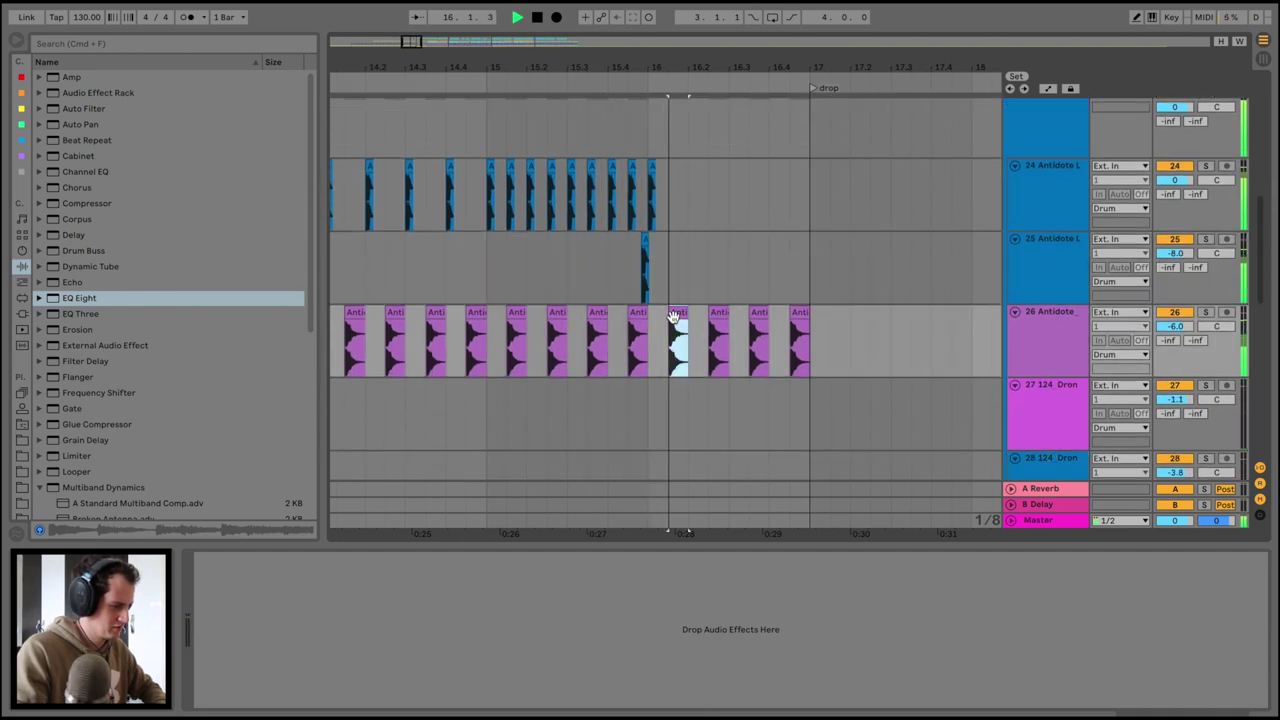
left_click(796, 313, "shift")
key("Delete")
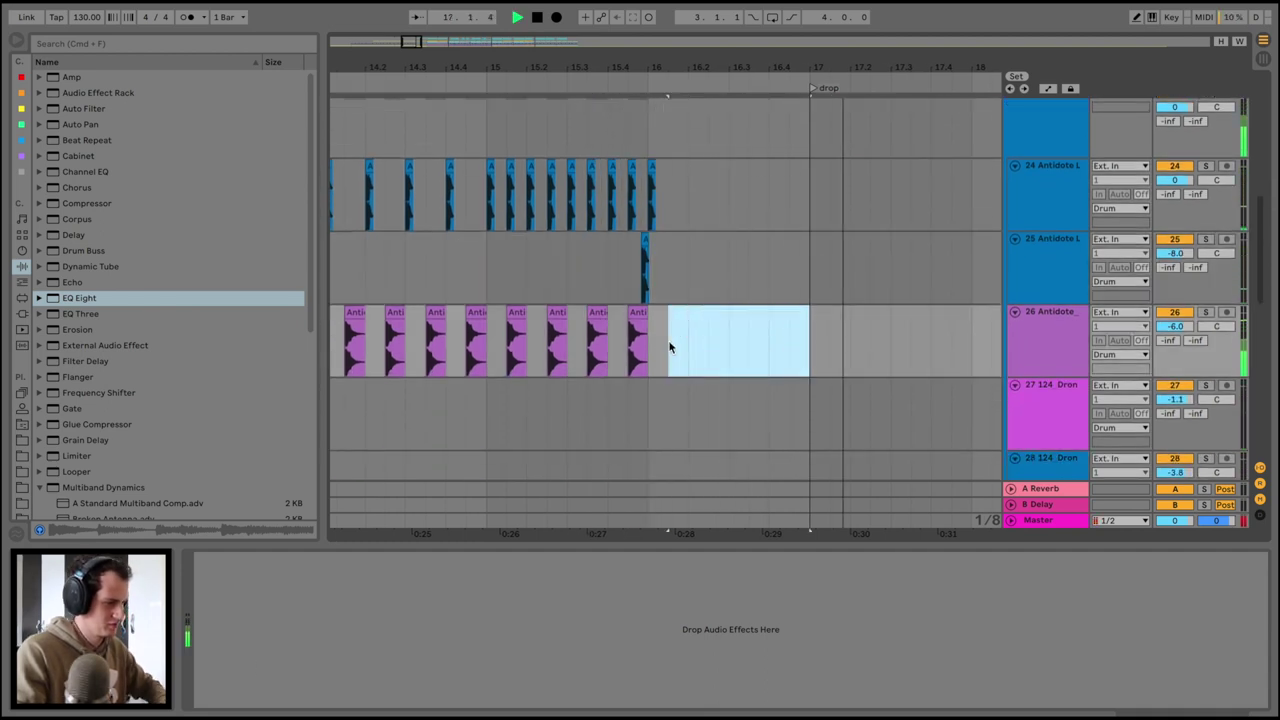
left_click(527, 257)
scroll(527, 257, "up", 5)
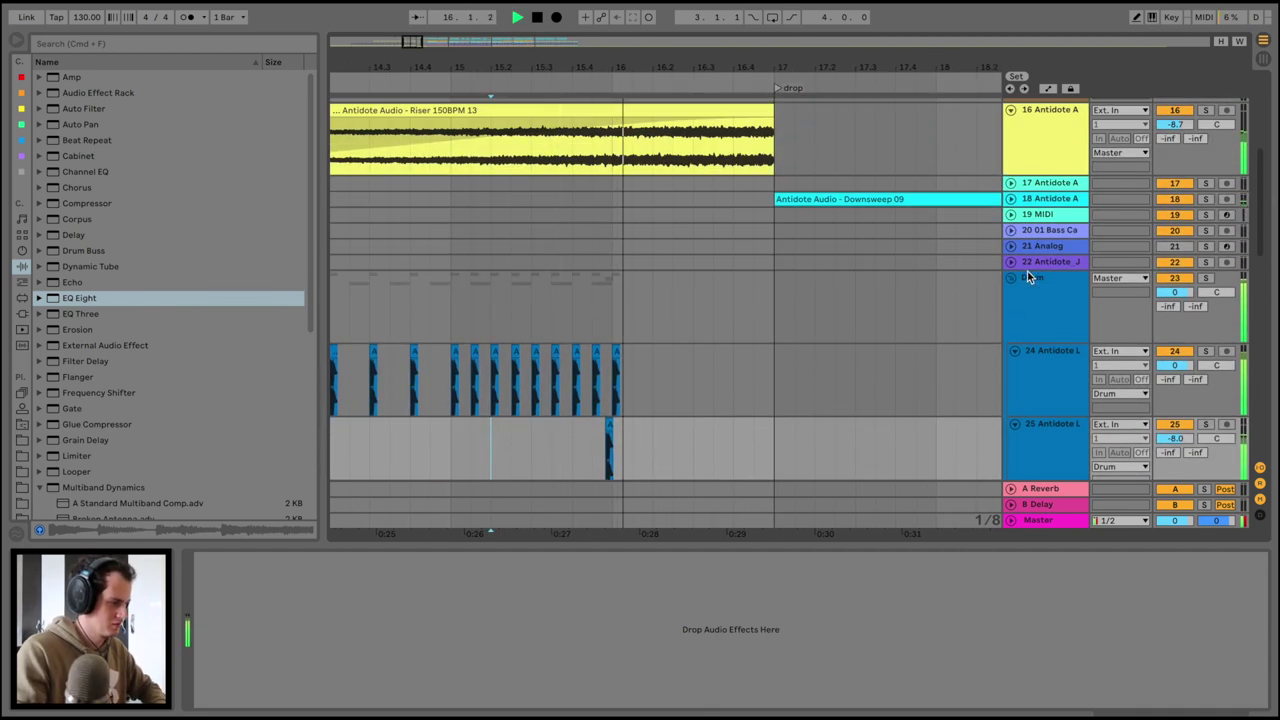
left_click(453, 360)
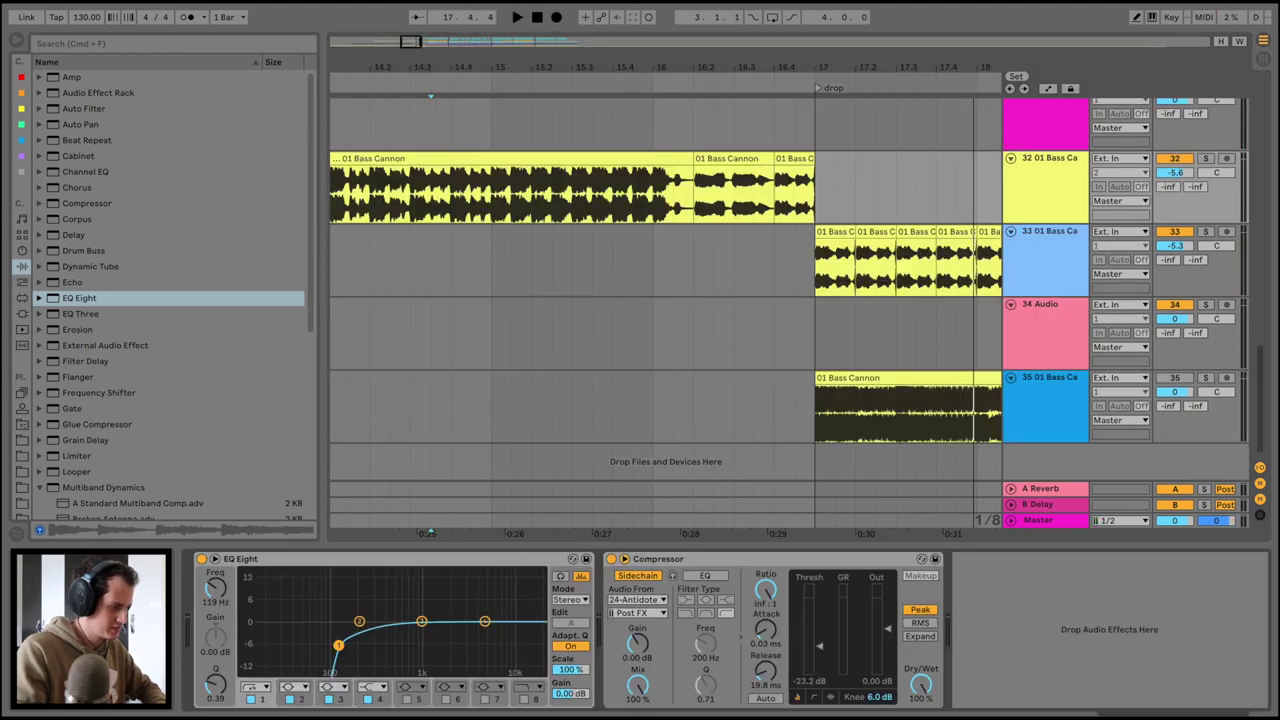
Shape the Compressor Threshold automation on track 32, starting from -16.8 dB near bar 15 and adjusting its points up to 16.2
key("a")
left_click(491, 198)
key("space")
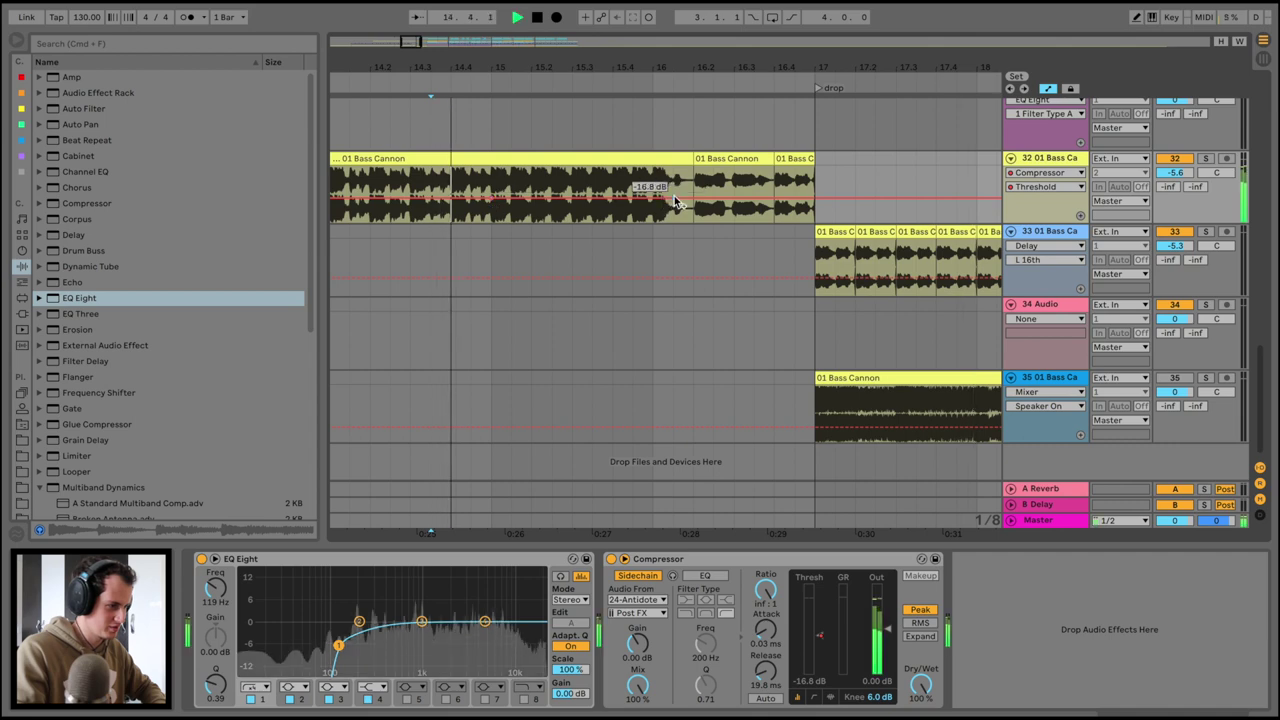
left_click_drag(692, 198, 693, 168)
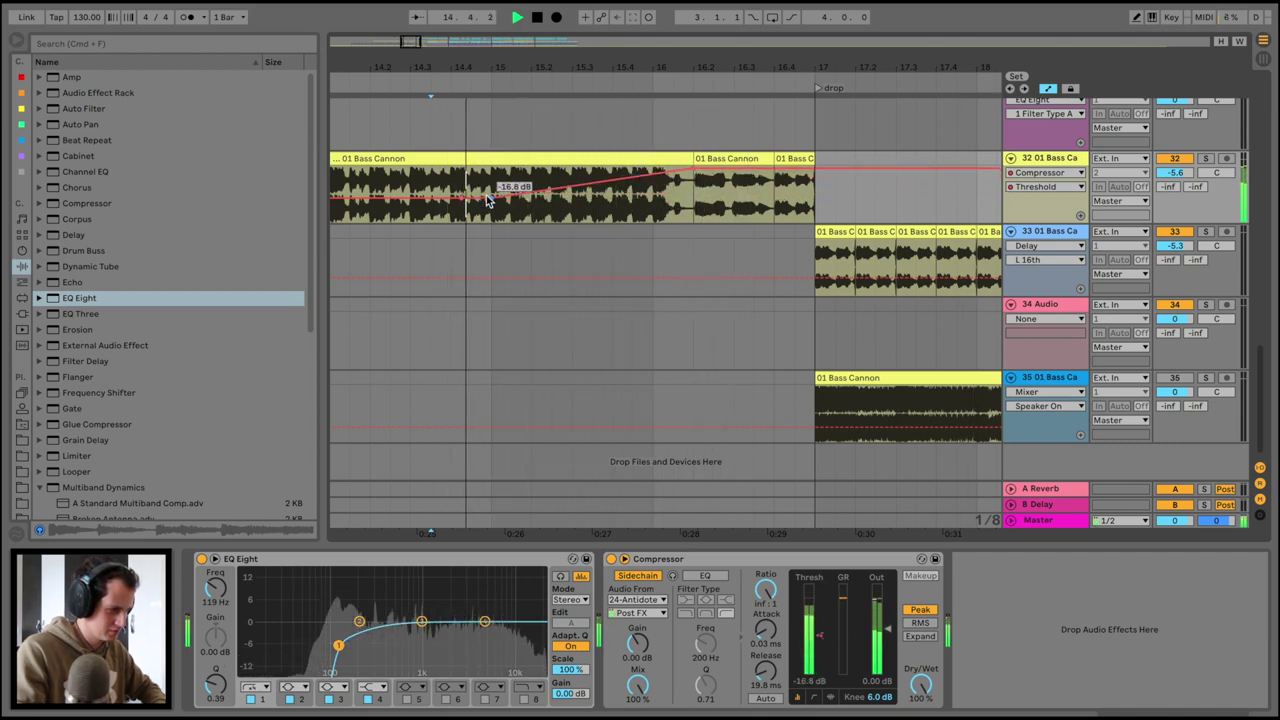
left_click_drag(501, 197, 488, 190)
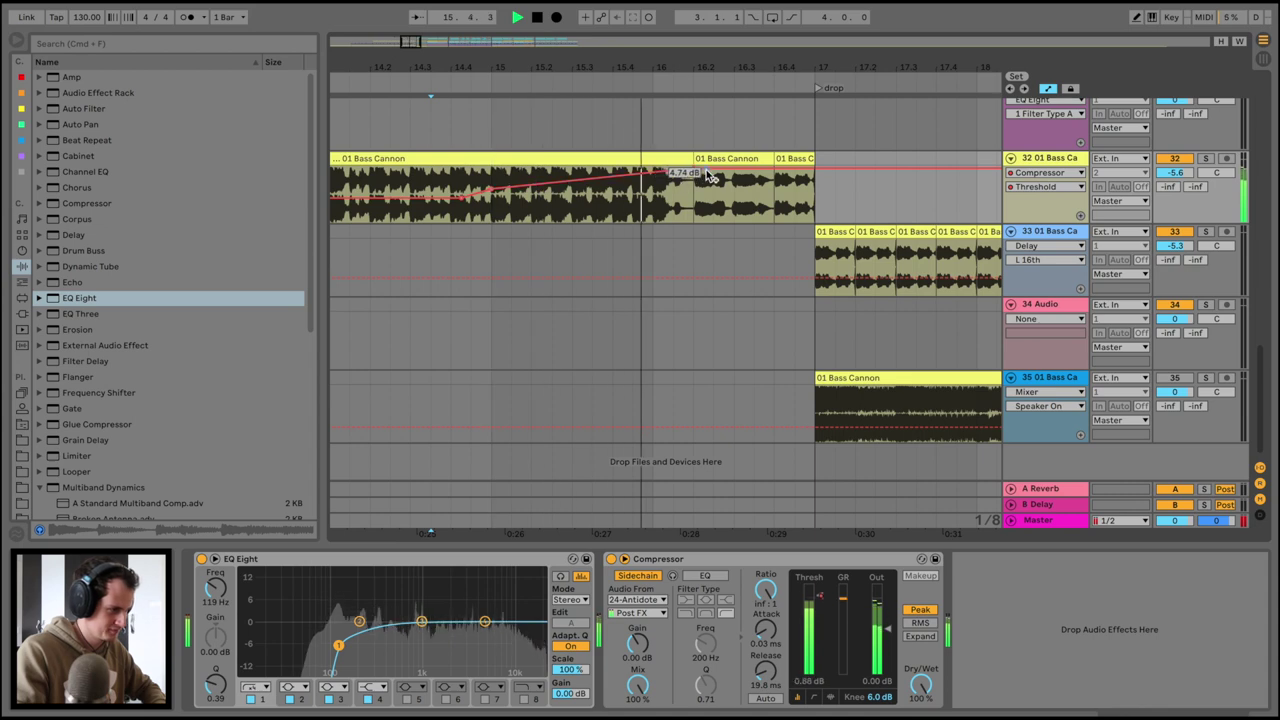
left_click_drag(696, 170, 694, 214)
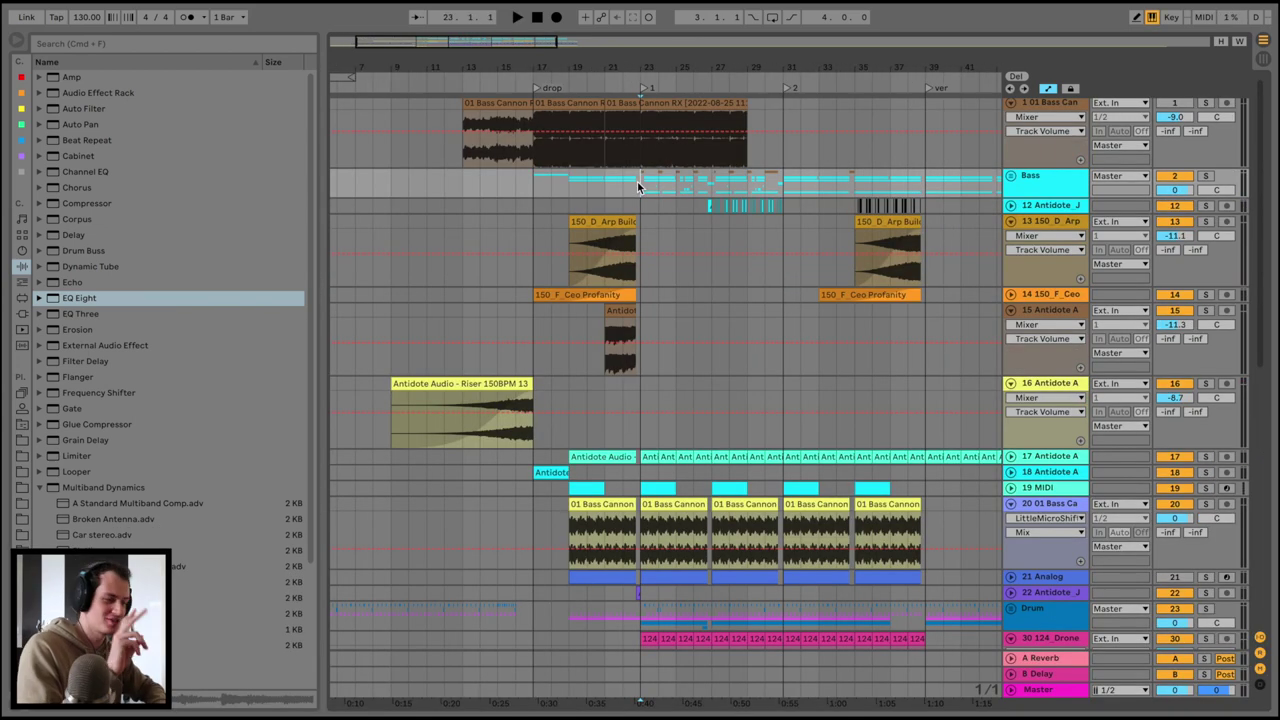
left_click(21, 313)
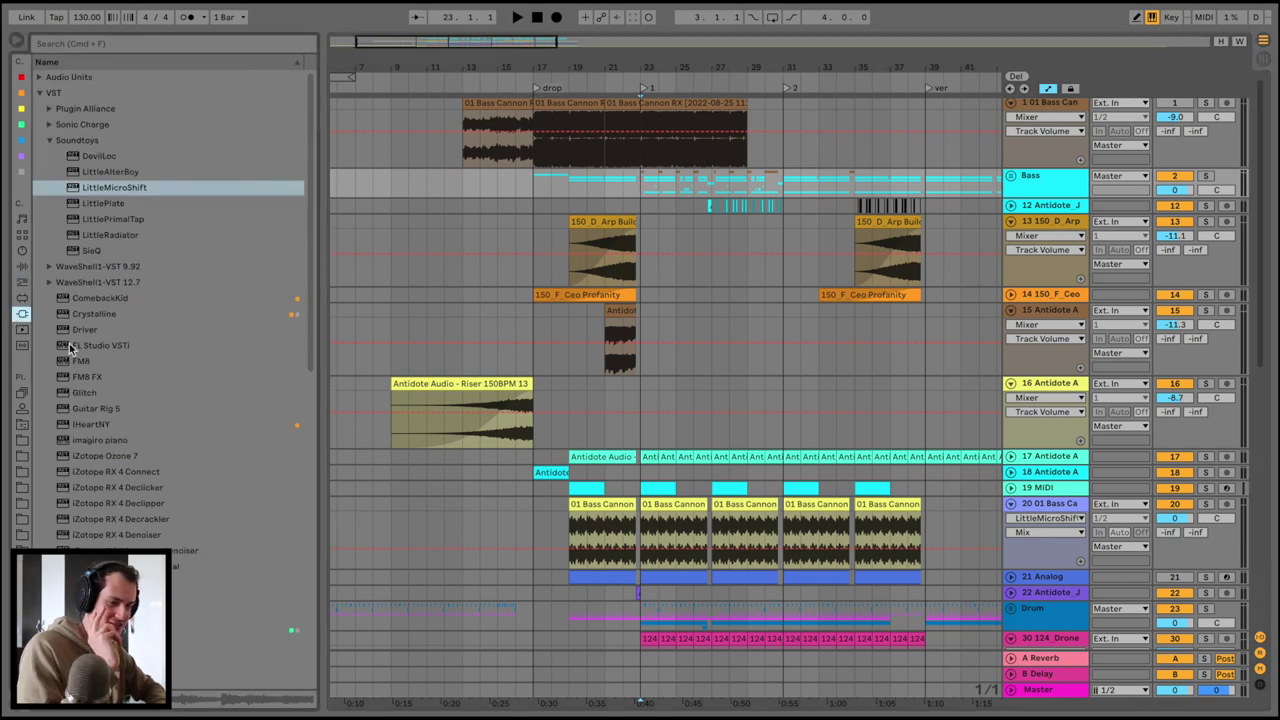
scroll(80, 360, "down", 10)
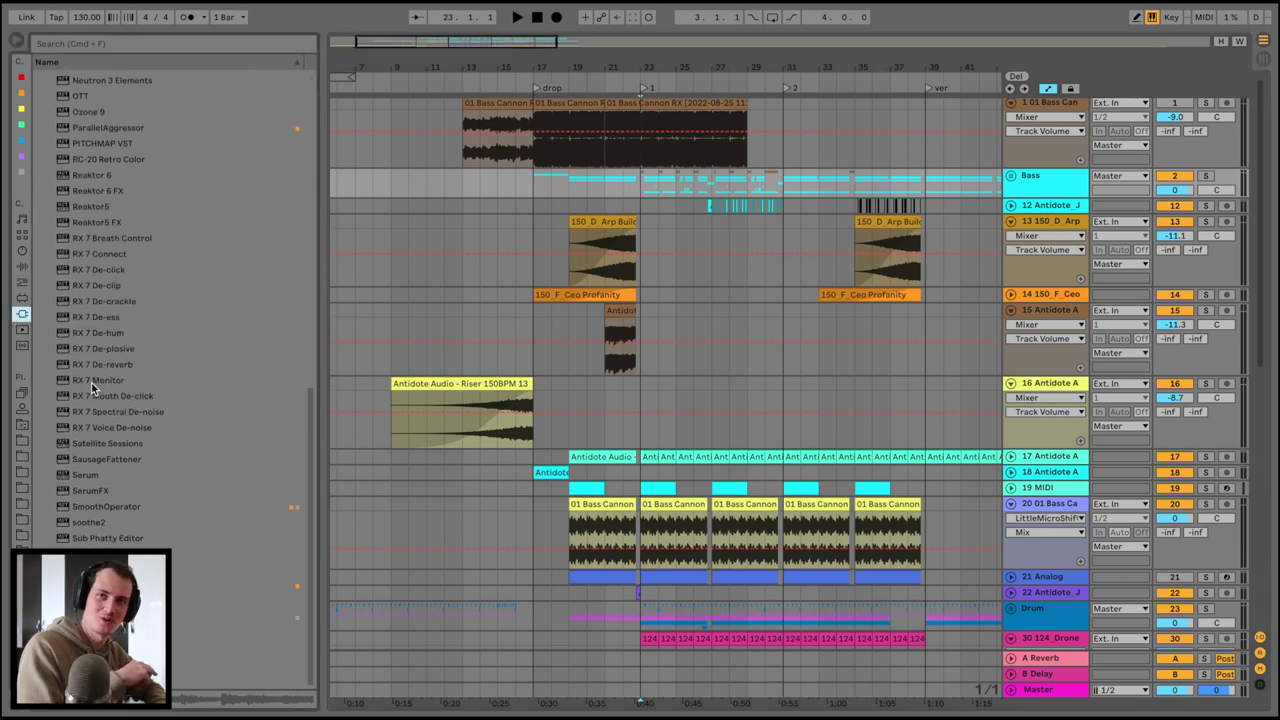
scroll(509, 378, "down", 5)
scroll(509, 378, "right", 10)
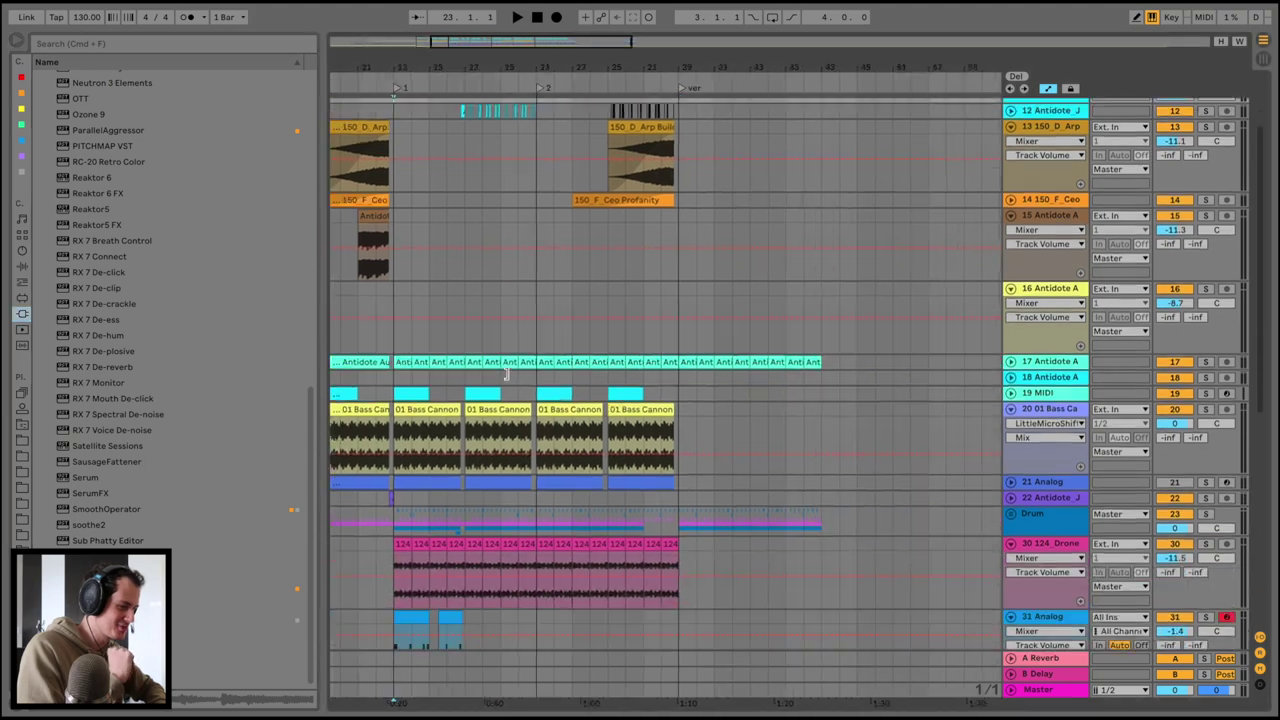
Add soothe2 to the Bass group, play back from the drop and lower its depth to -0.6
scroll(509, 373, "up", 10)
scroll(509, 373, "left", 15)
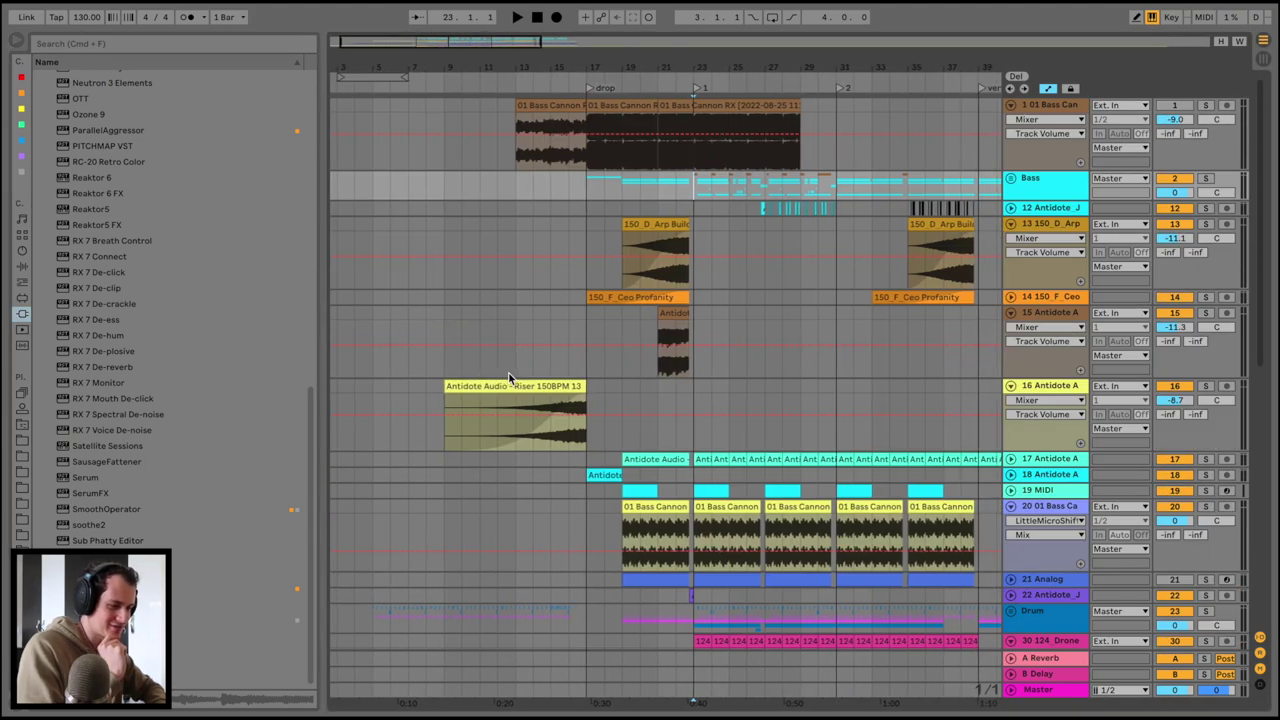
double_click(82, 526)
key("space")
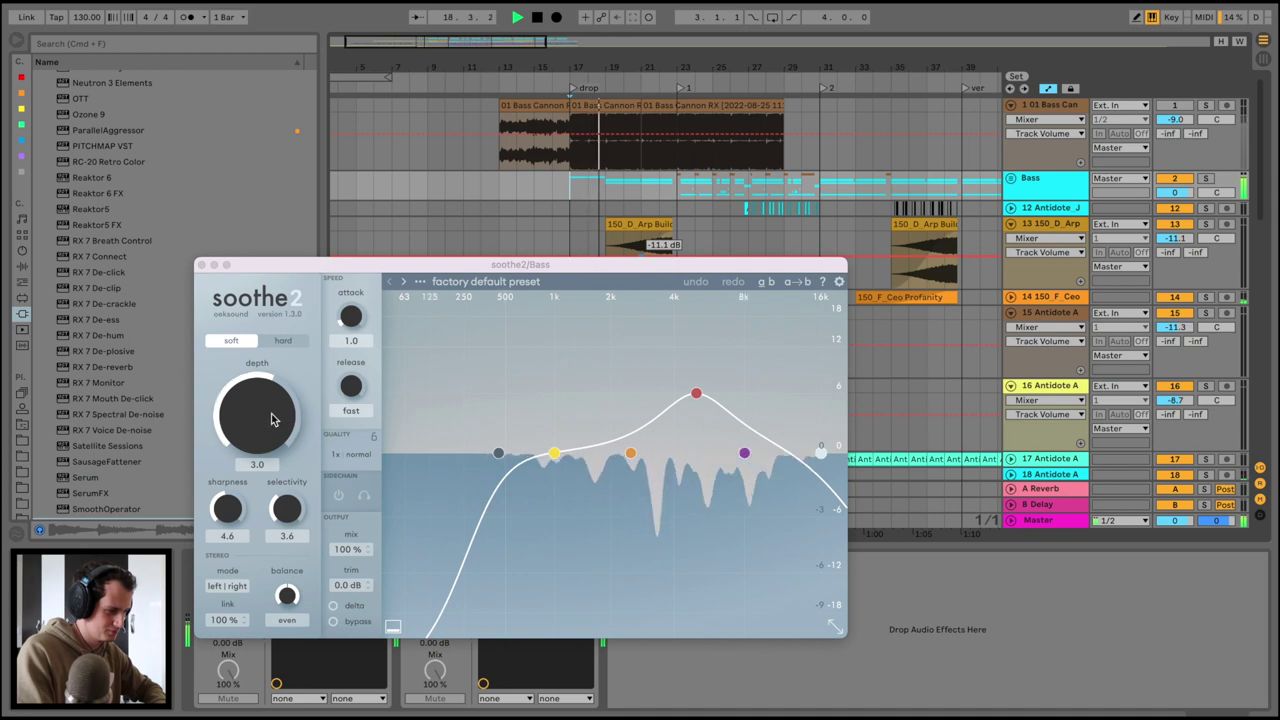
left_click_drag(271, 417, 272, 440)
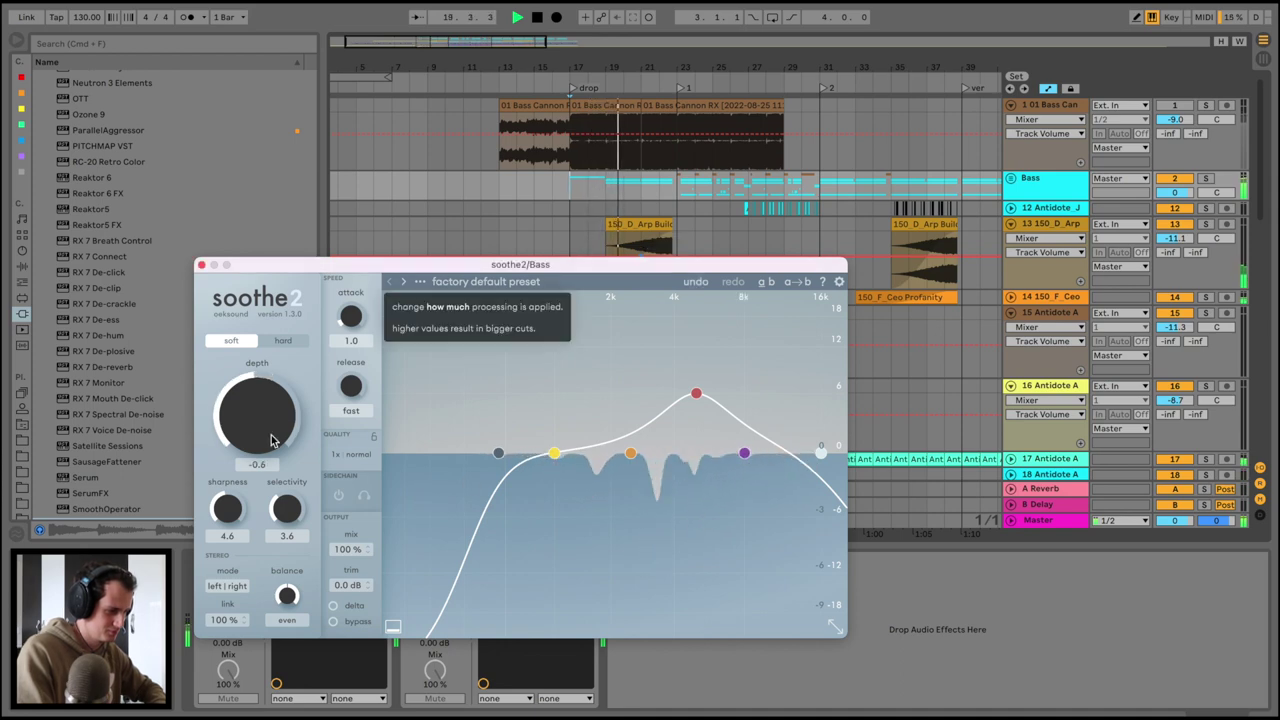
left_click(201, 267)
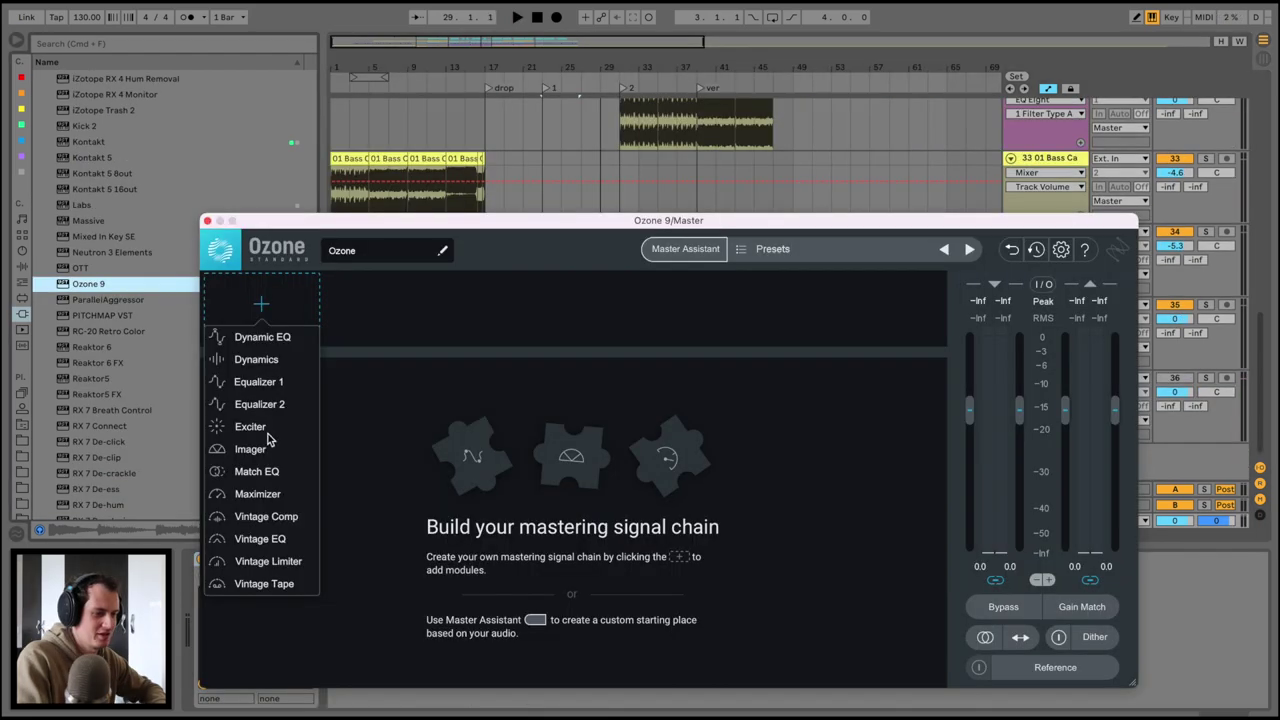
Build the Master's Ozone 9 chain with an Exciter and an Imager, setting Band 1 width to -27.8 and Band 2 to 46.8, plus another module
left_click(250, 427)
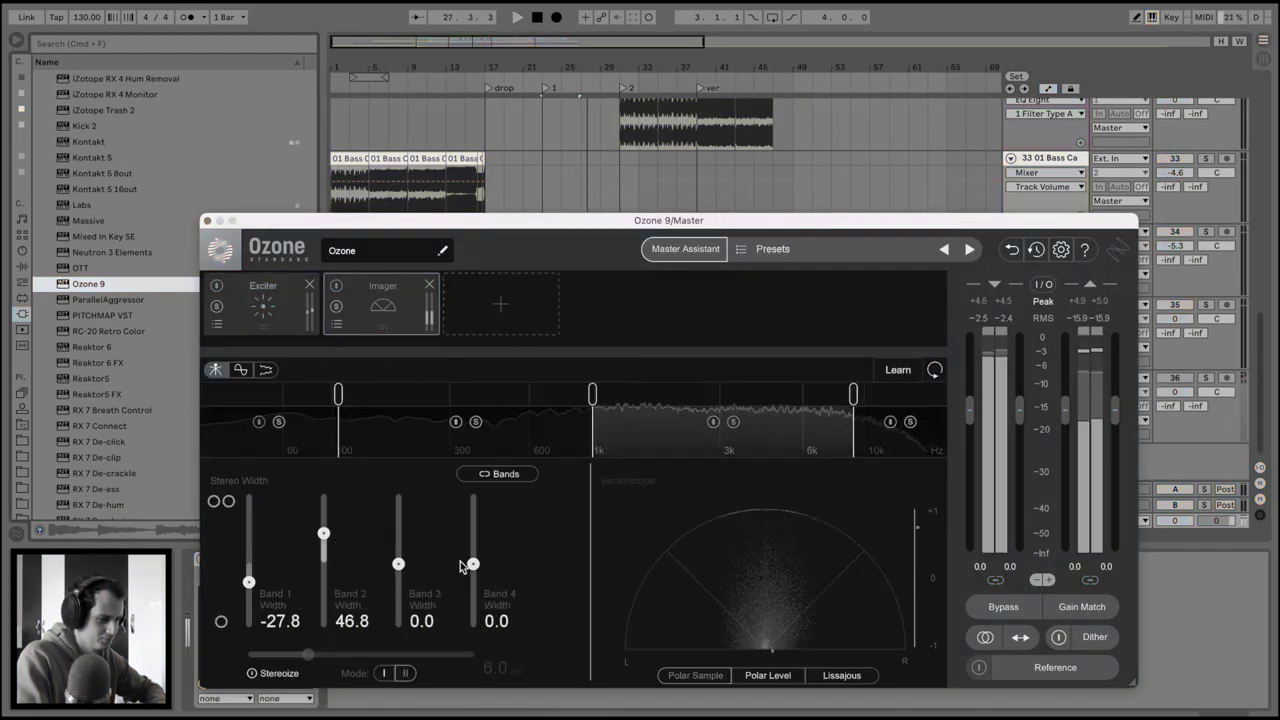
left_click(500, 303)
left_click(477, 480)
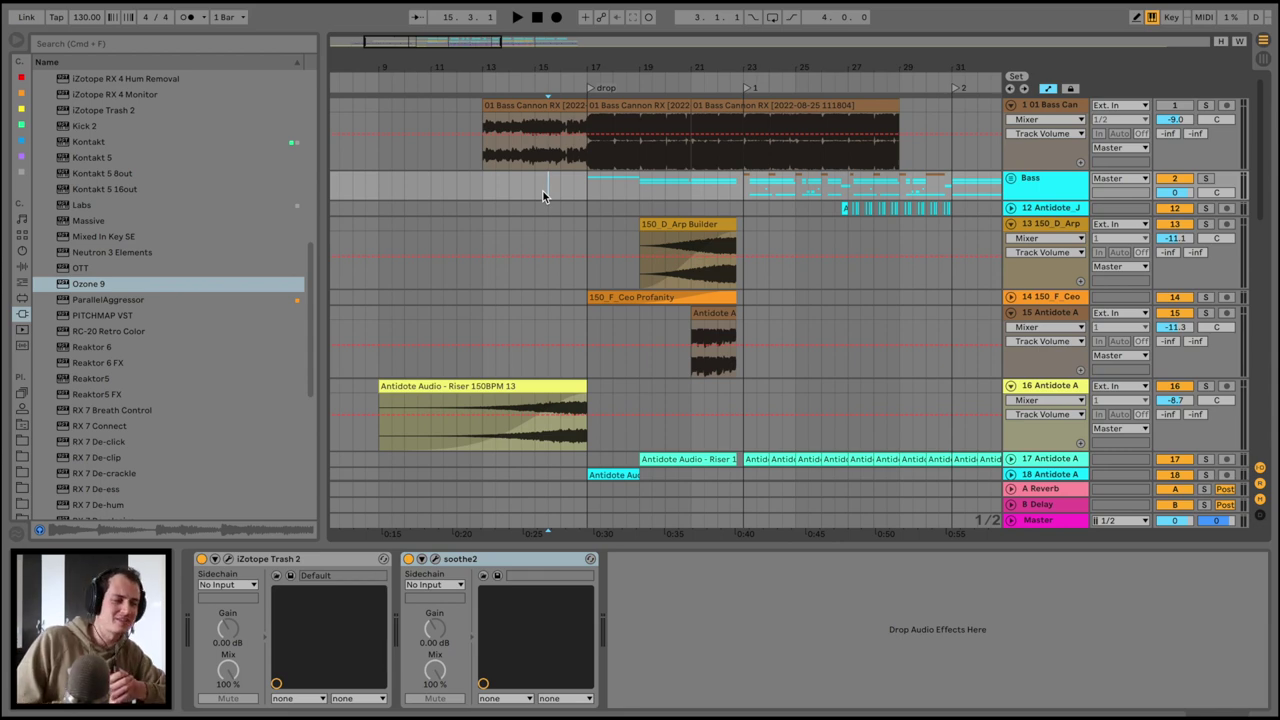
Play the arrangement from bar 1 and examine the intro tracks leading into the drop at bar 17
scroll(543, 191, "down", 1)
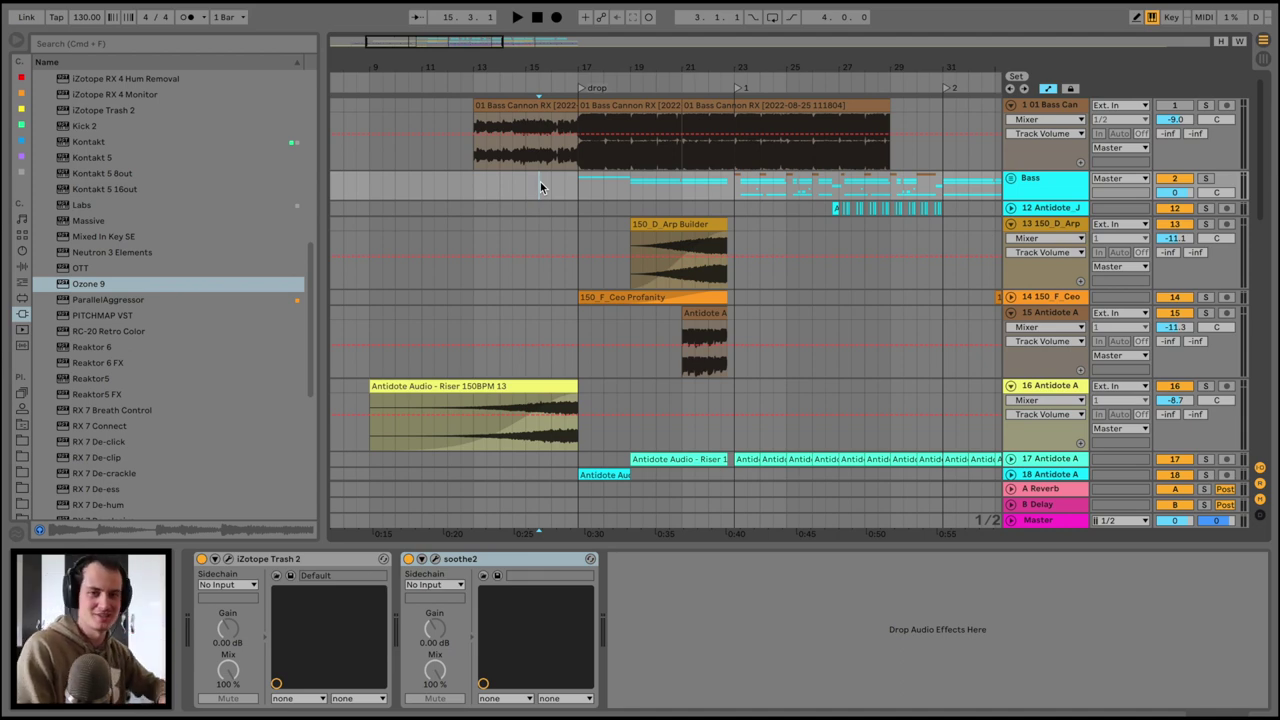
left_click_drag(553, 74, 557, 65)
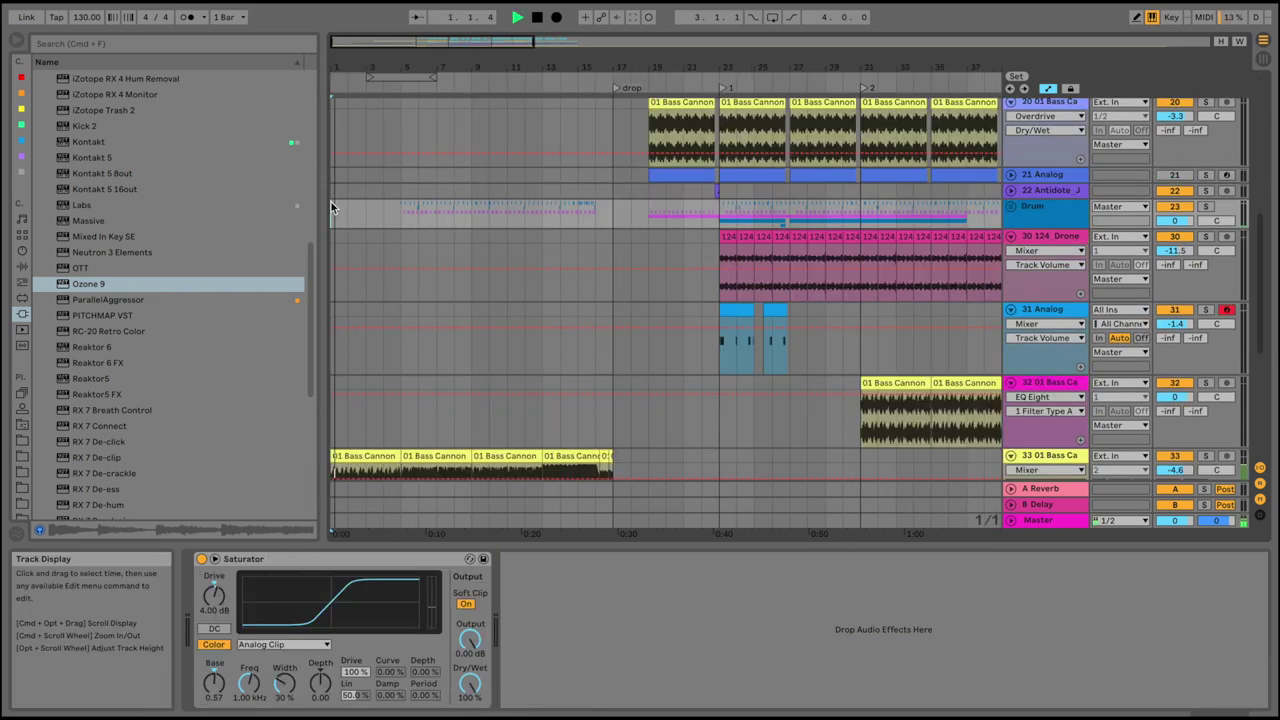
scroll(332, 205, "up", 8)
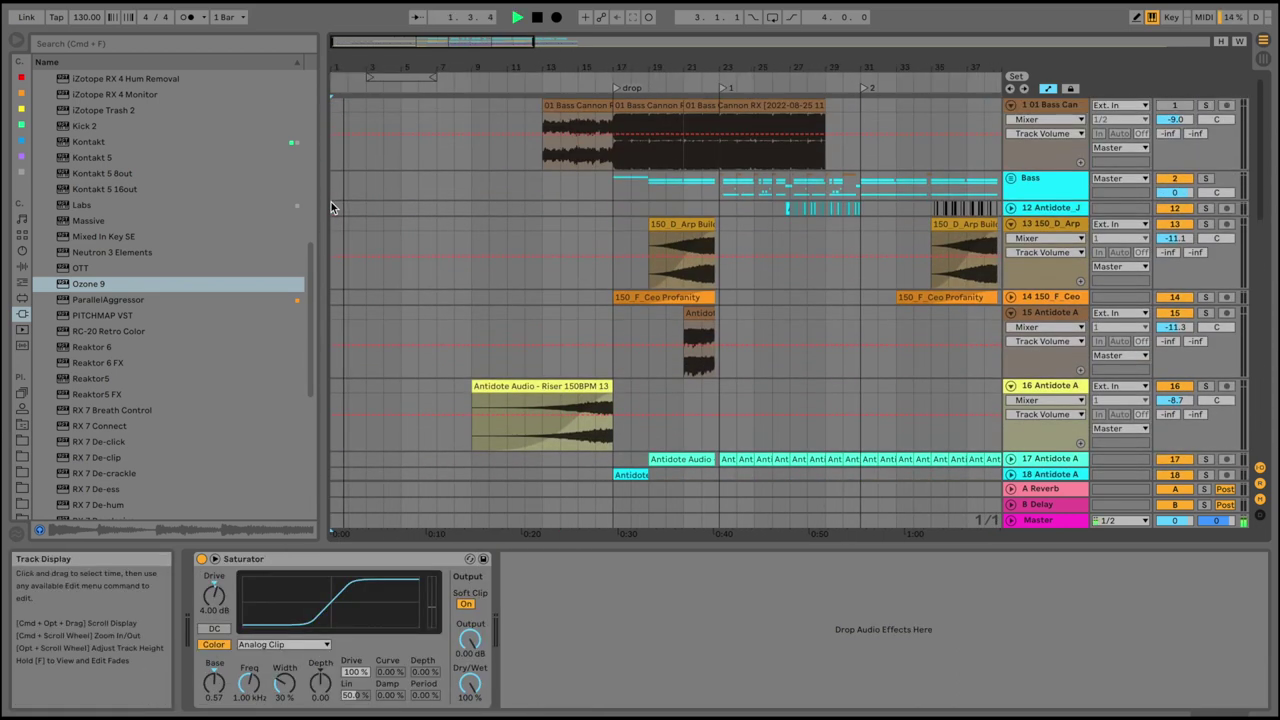
scroll(332, 205, "down", 4)
scroll(332, 205, "down", 8)
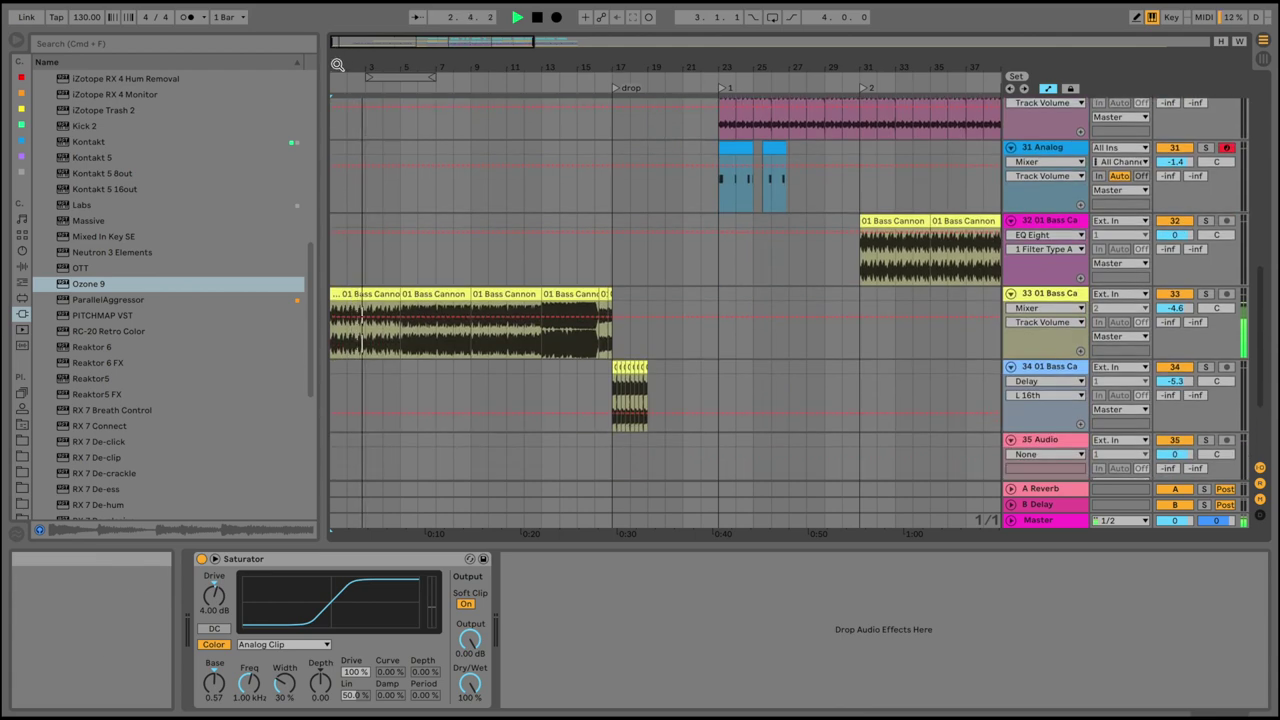
left_click_drag(340, 67, 332, 82)
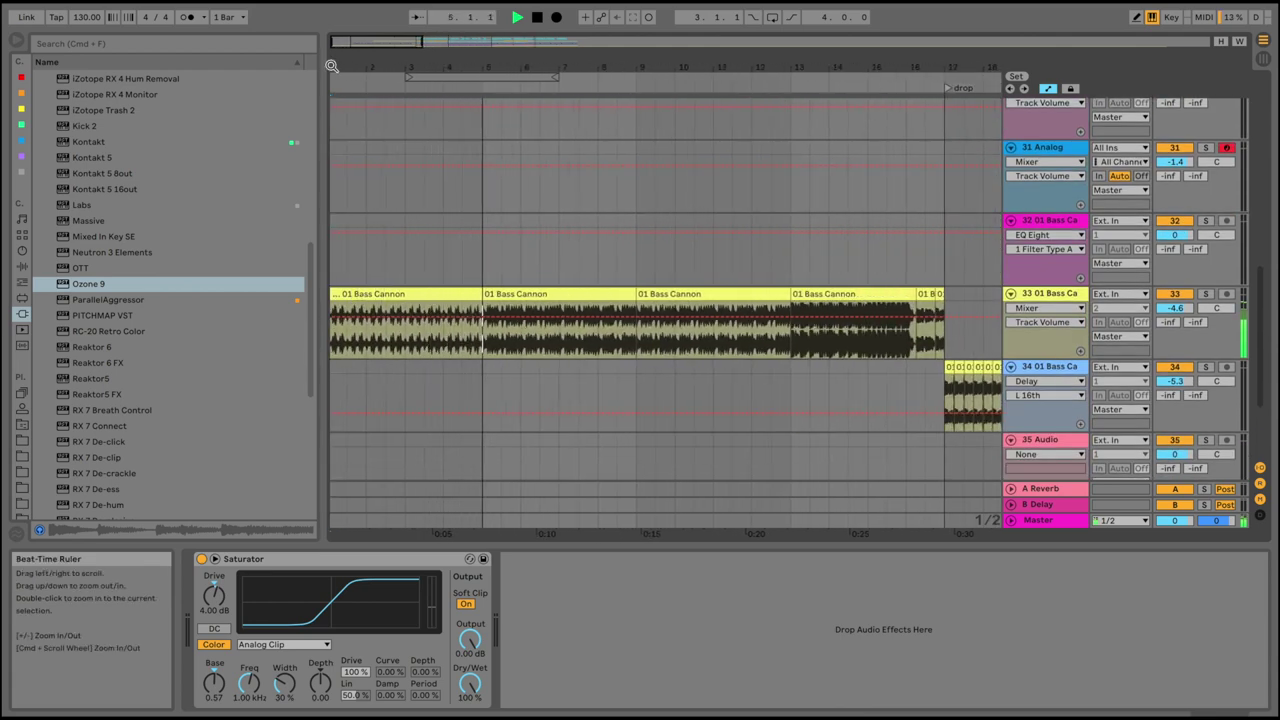
left_click_drag(373, 66, 364, 55)
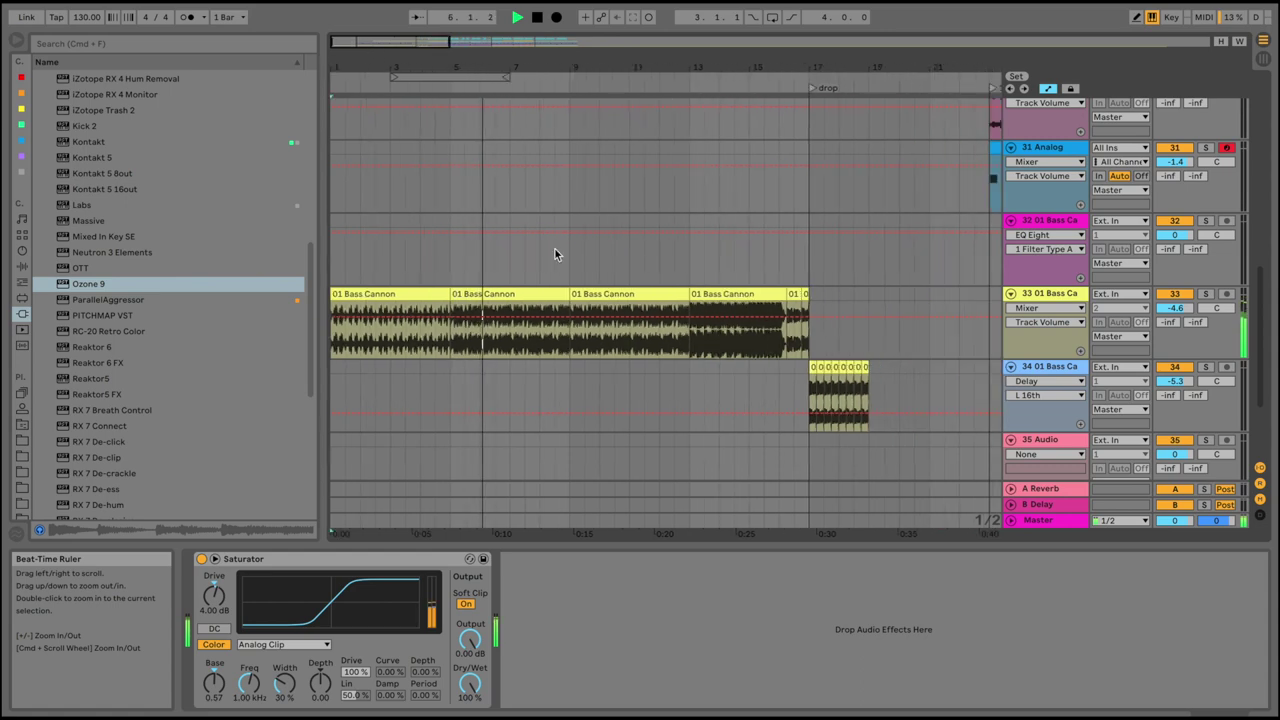
scroll(555, 250, "up", 4)
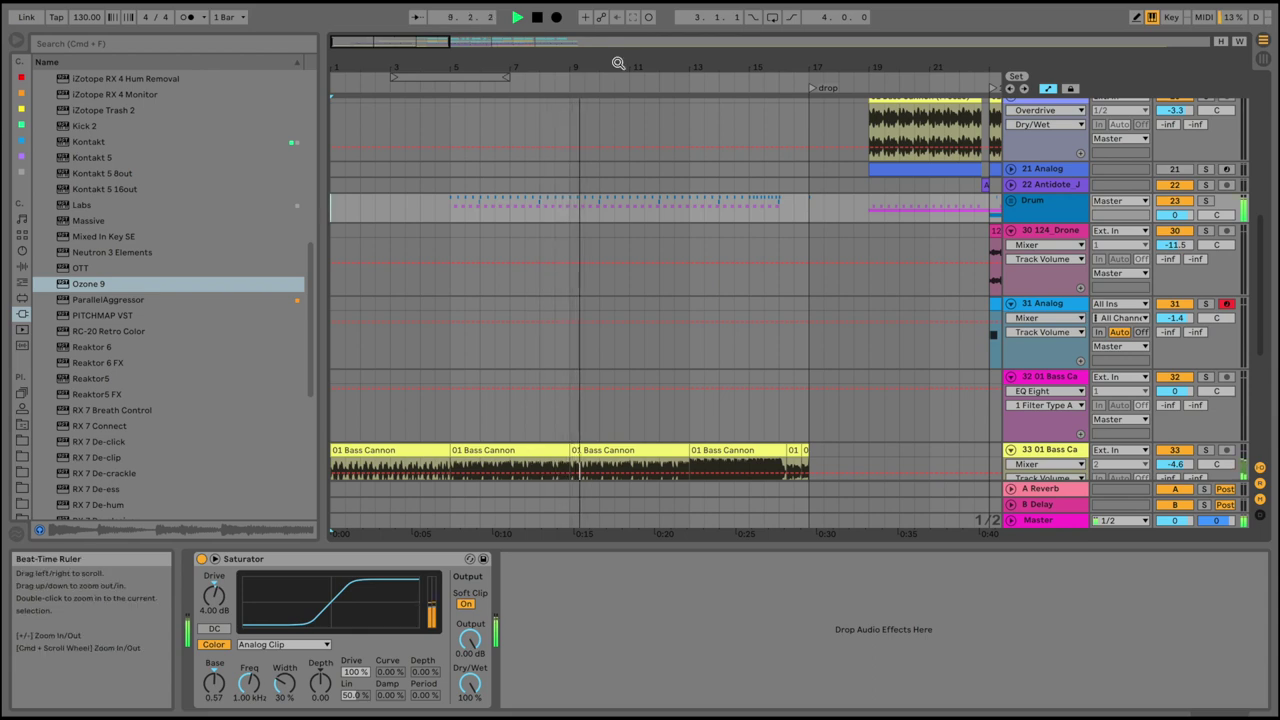
left_click_drag(620, 60, 537, 64)
scroll(580, 264, "down", 6)
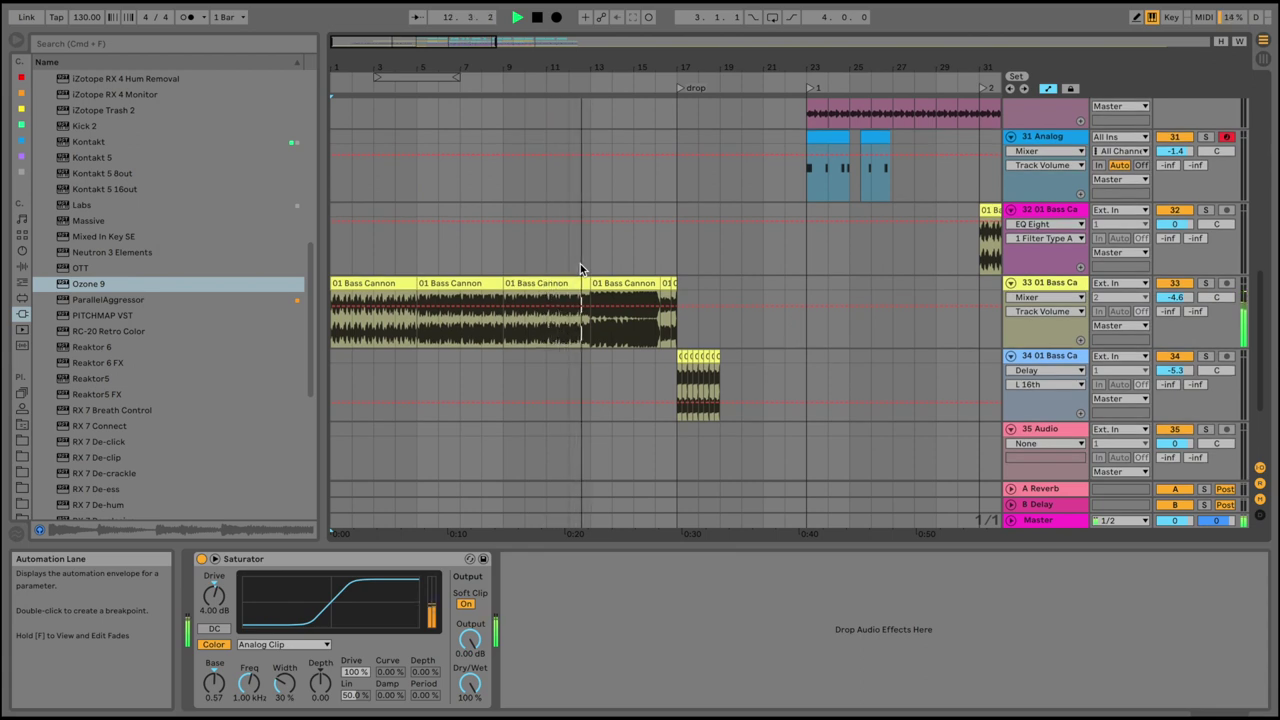
scroll(582, 268, "right", 4)
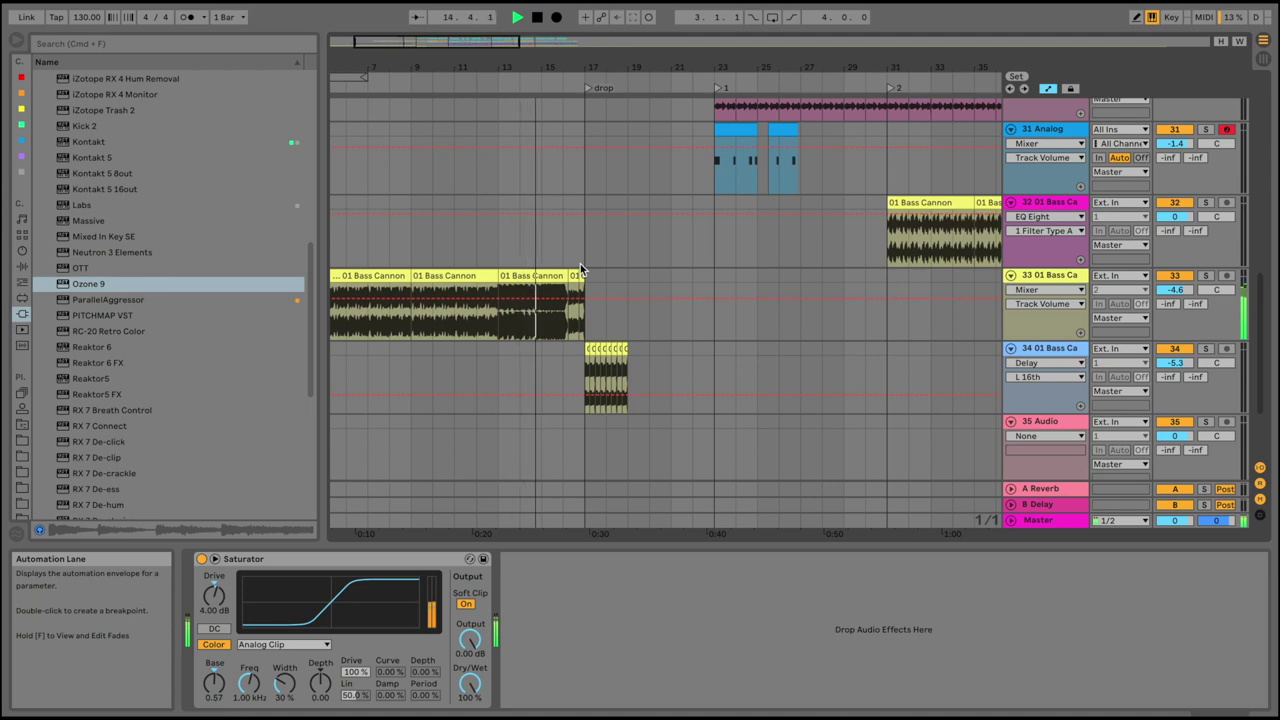
Lower the clip gain of the intro riser on track 16 to -1.02 dB
scroll(572, 222, "up", 5)
scroll(572, 226, "up", 6)
left_click(520, 335)
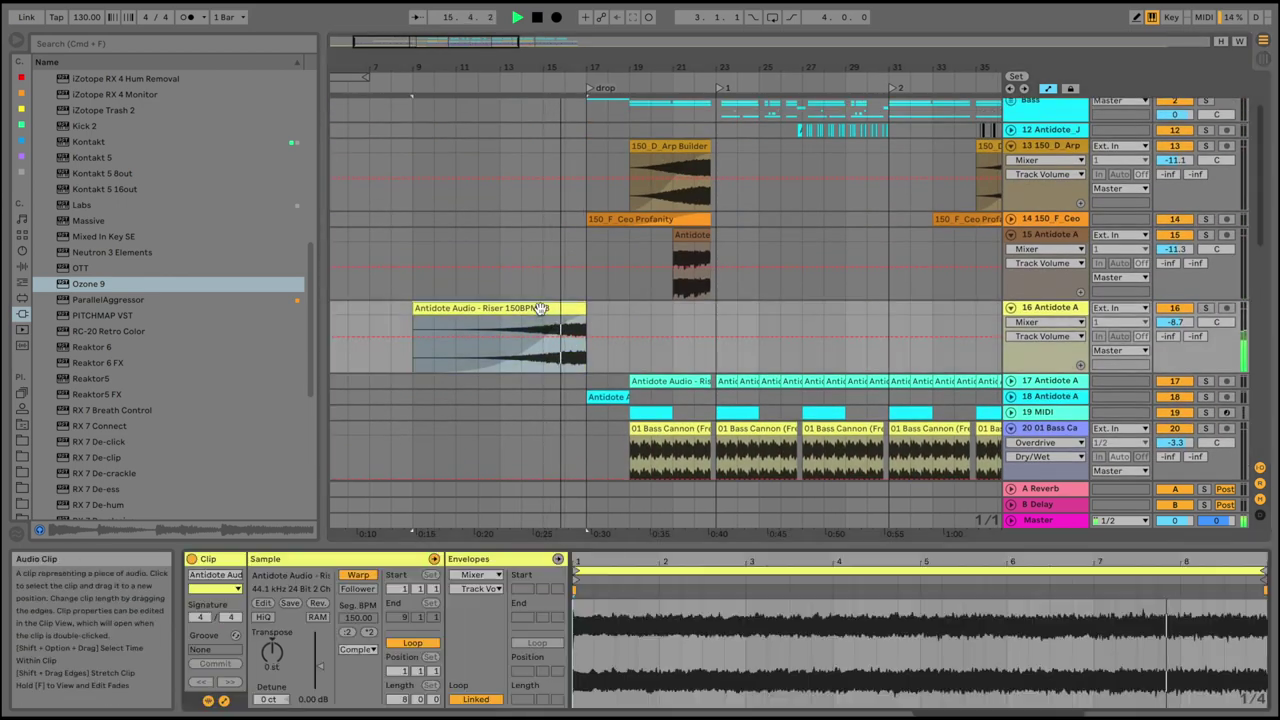
left_click_drag(320, 664, 318, 672)
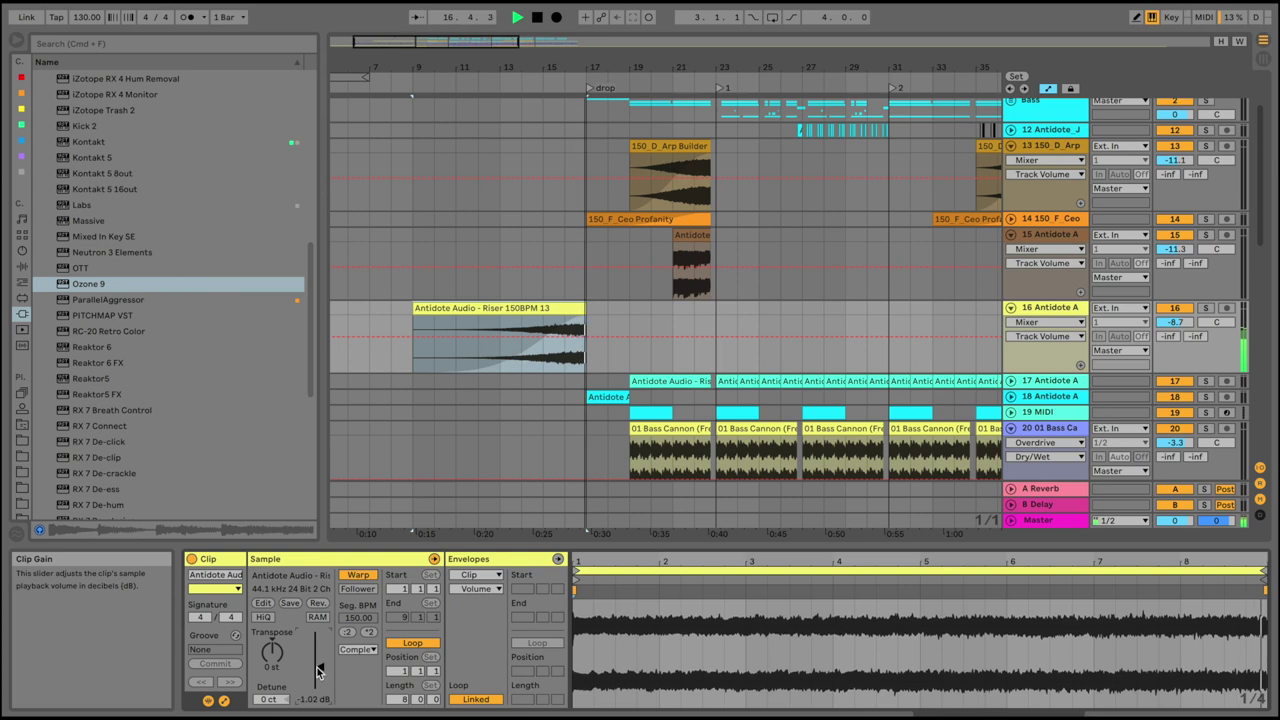
left_click(588, 290)
Unfold the Bass group and set the volume of track 5 to -4.6 dB while the drop plays
scroll(586, 289, "left", 3)
scroll(586, 289, "up", 1)
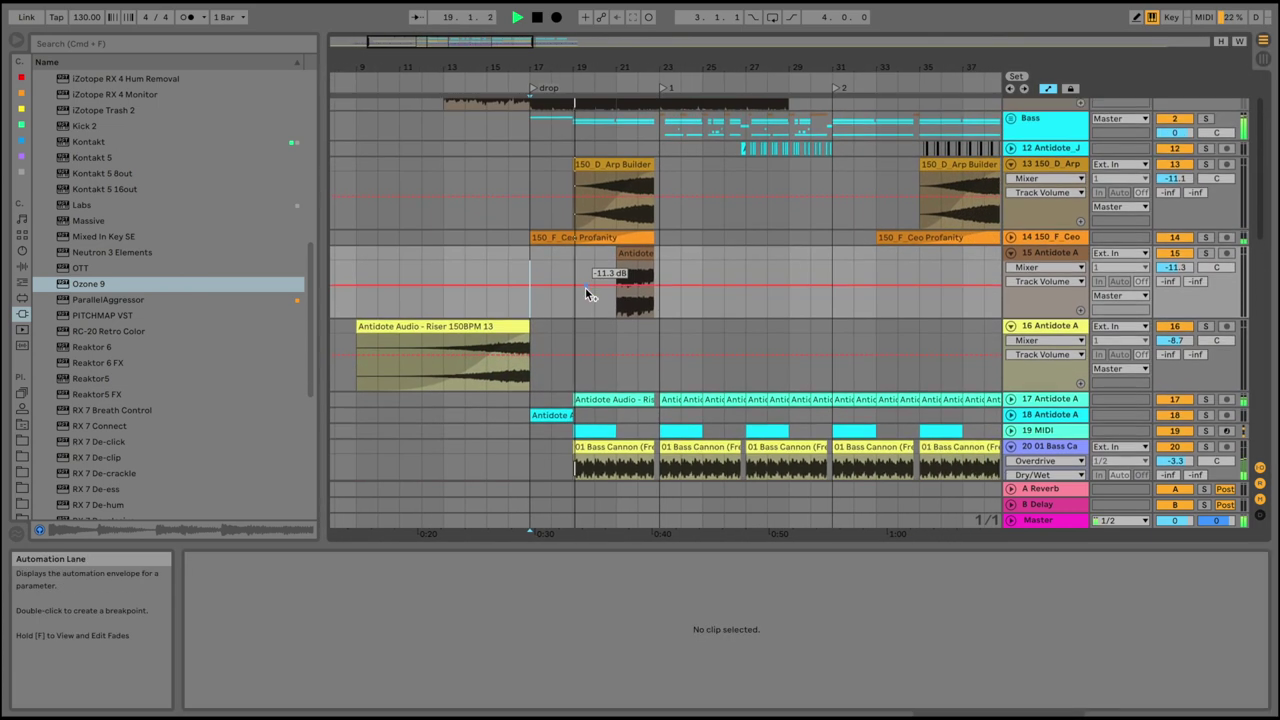
scroll(586, 289, "up", 2)
scroll(586, 289, "right", 1)
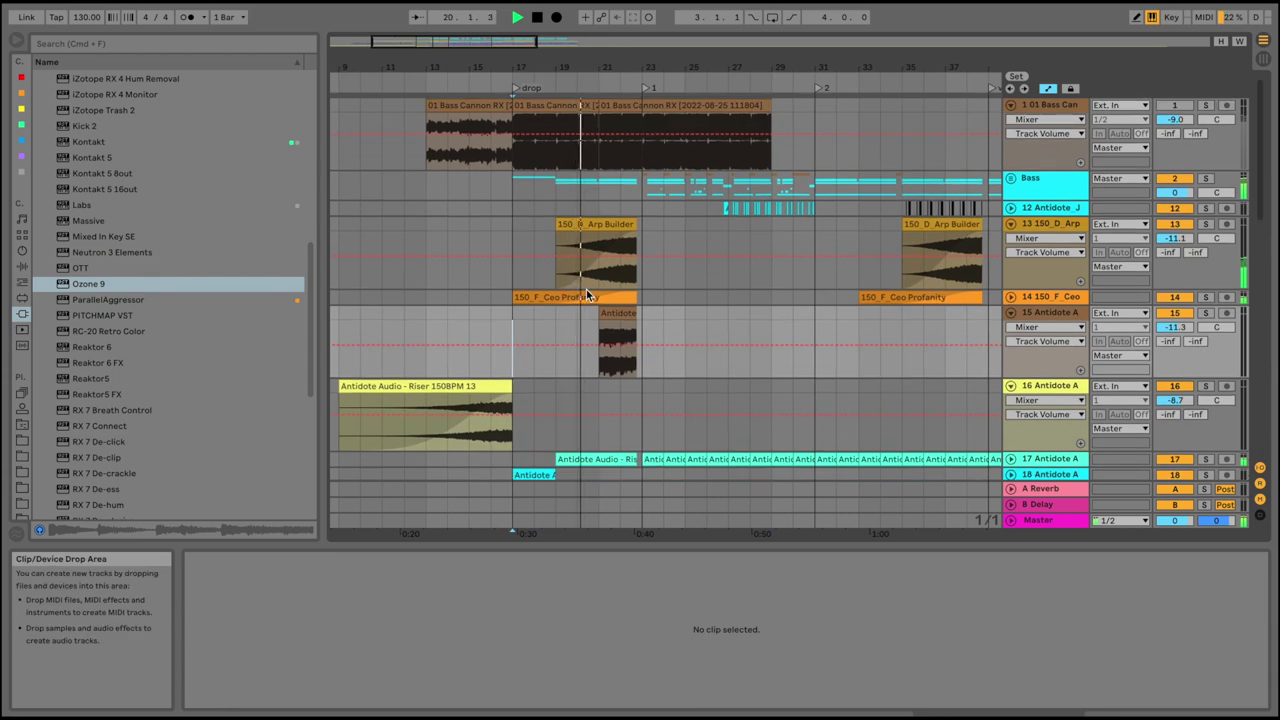
left_click(1010, 180)
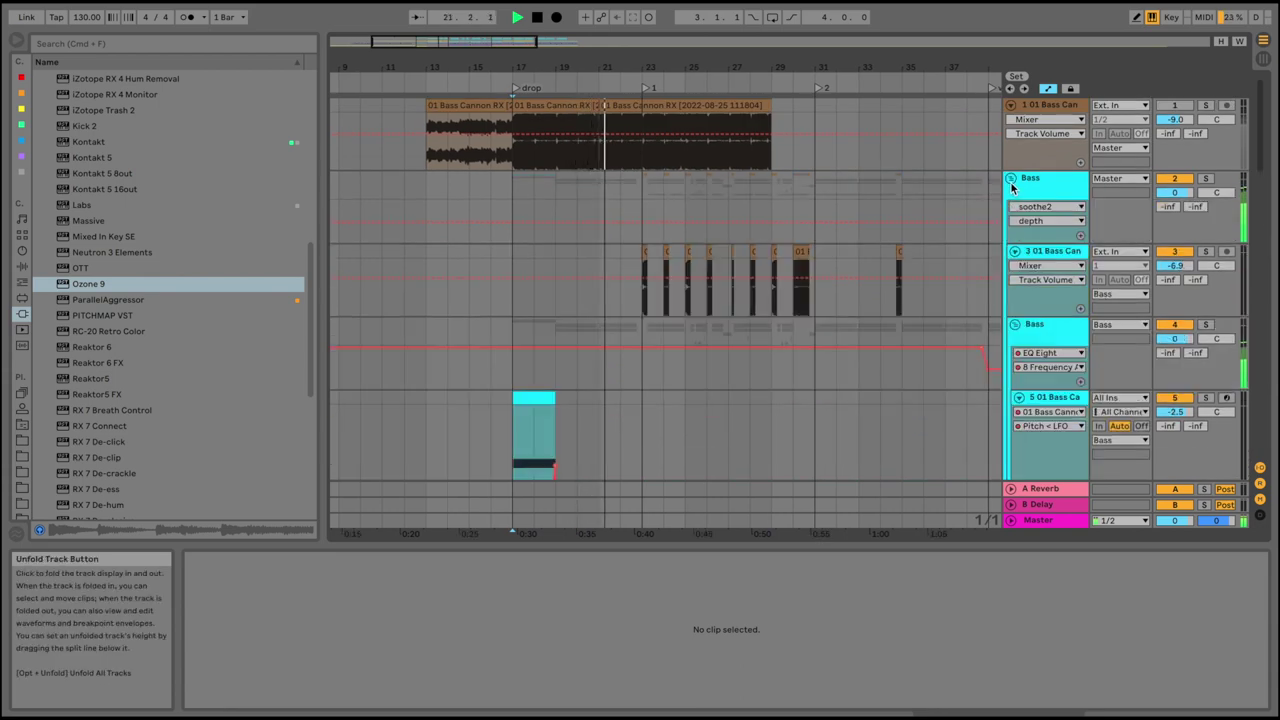
scroll(841, 253, "down", 3)
scroll(841, 253, "right", 2)
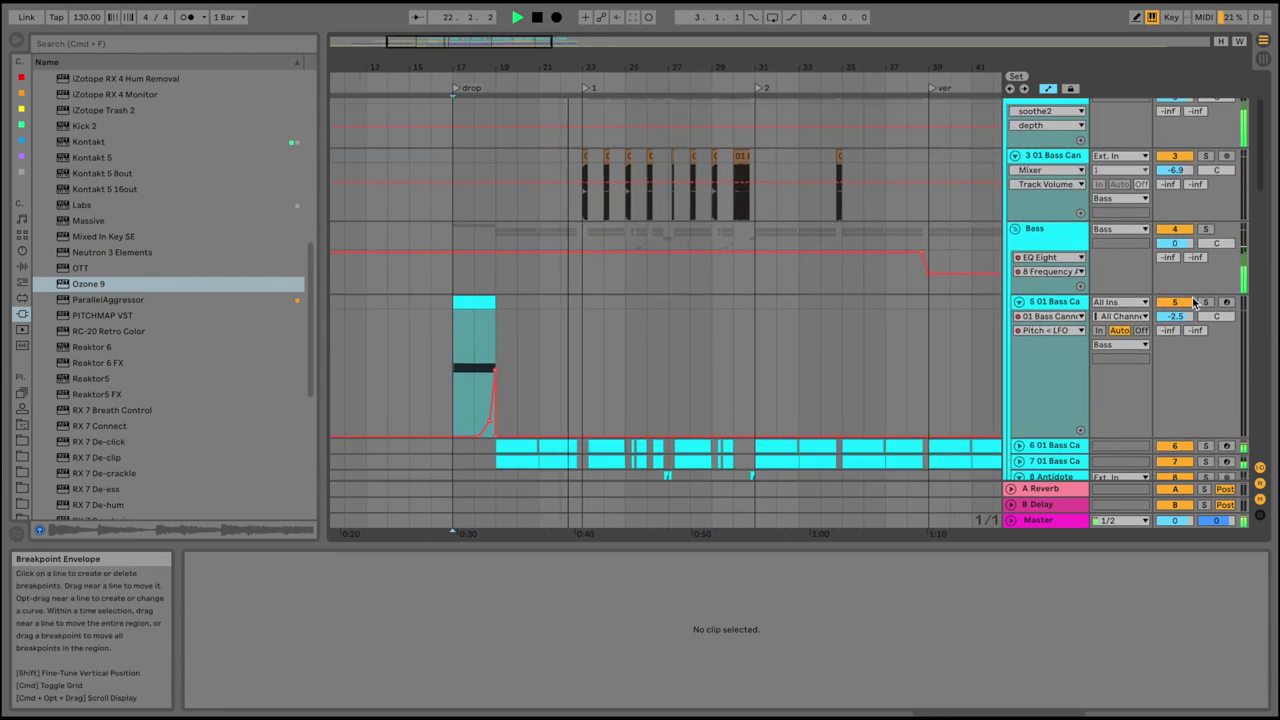
left_click(1177, 316)
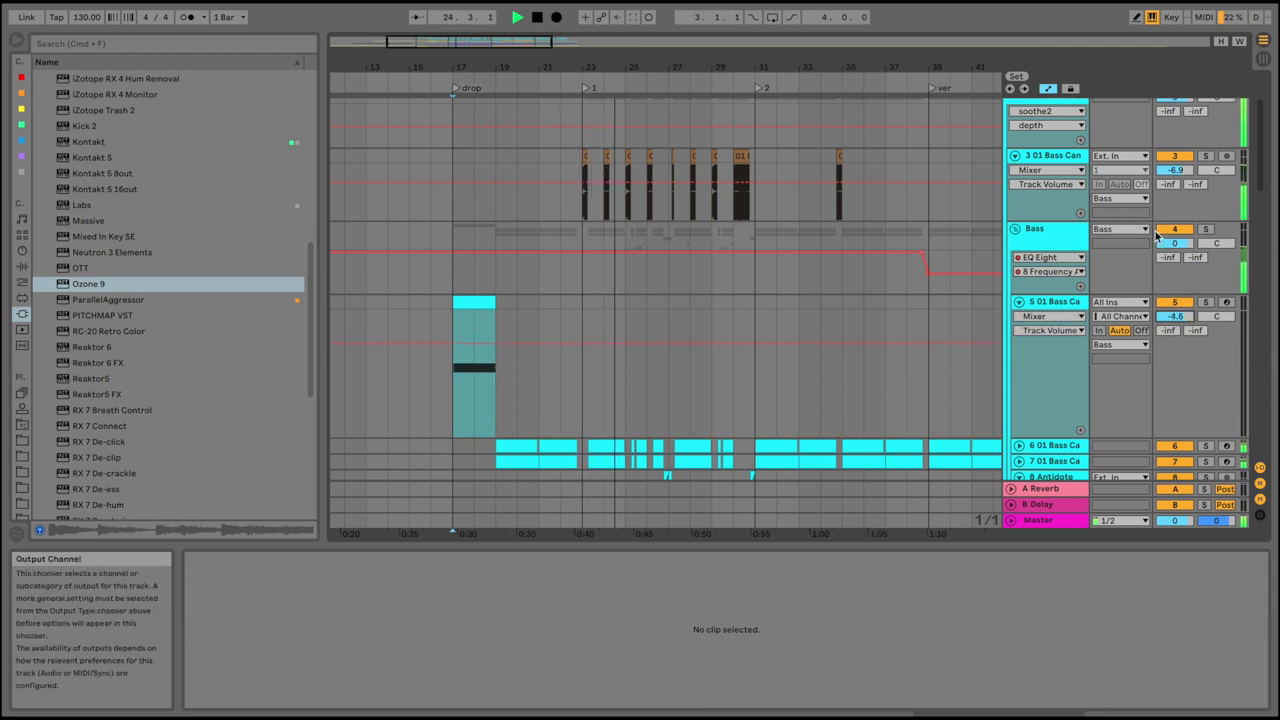
Set the volume of the nested Bass group on track 4 to 0.2 dB and fold the outer Bass group
scroll(1036, 335, "down", 4)
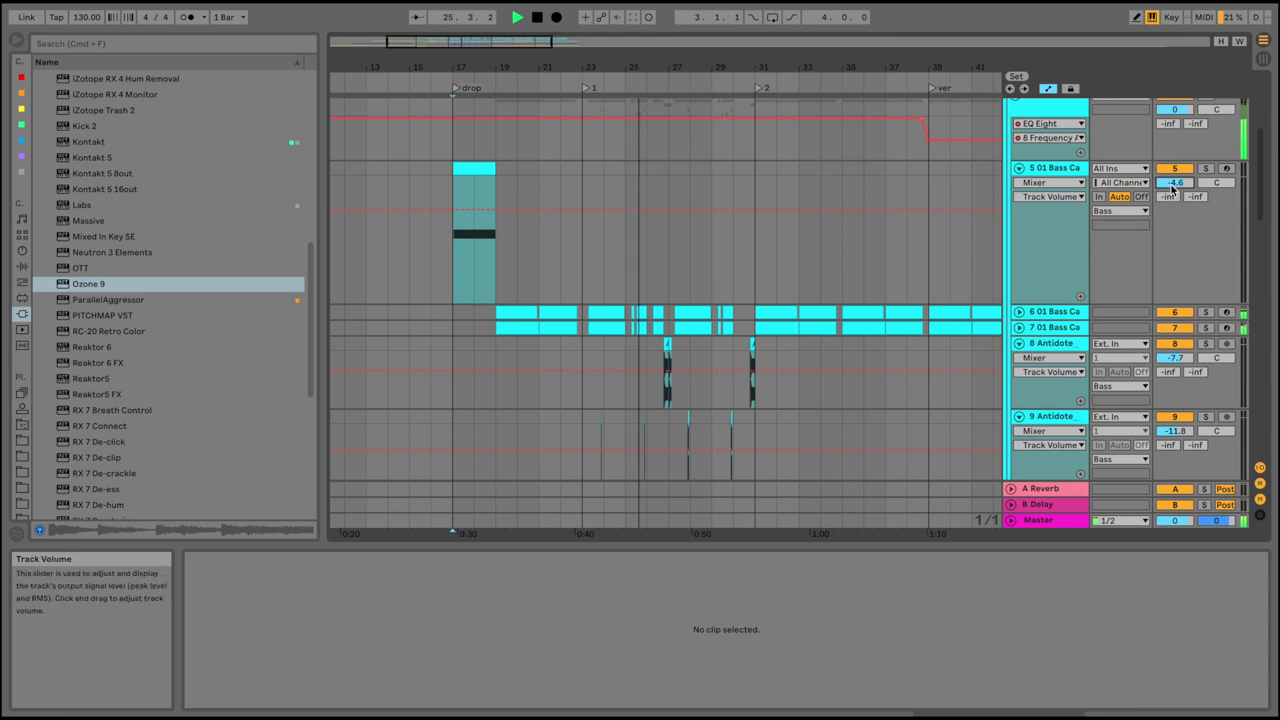
left_click(1176, 109)
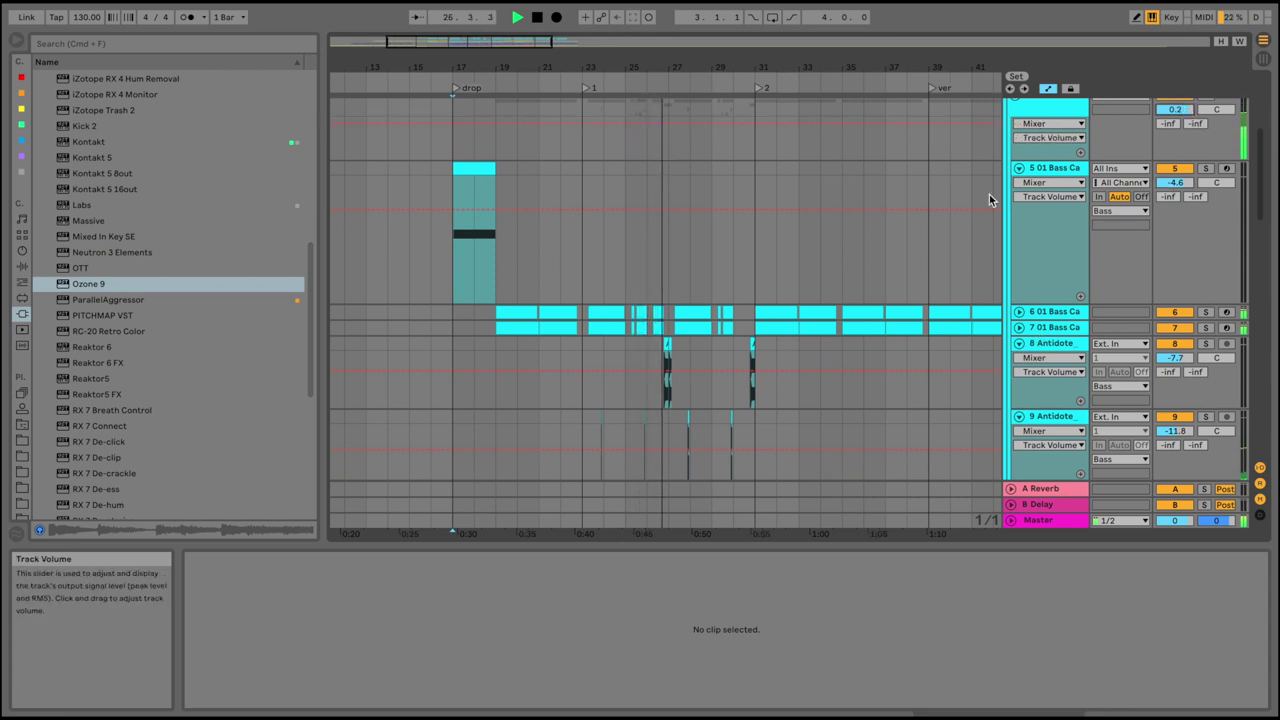
scroll(994, 194, "up", 4)
scroll(1016, 170, "up", 5)
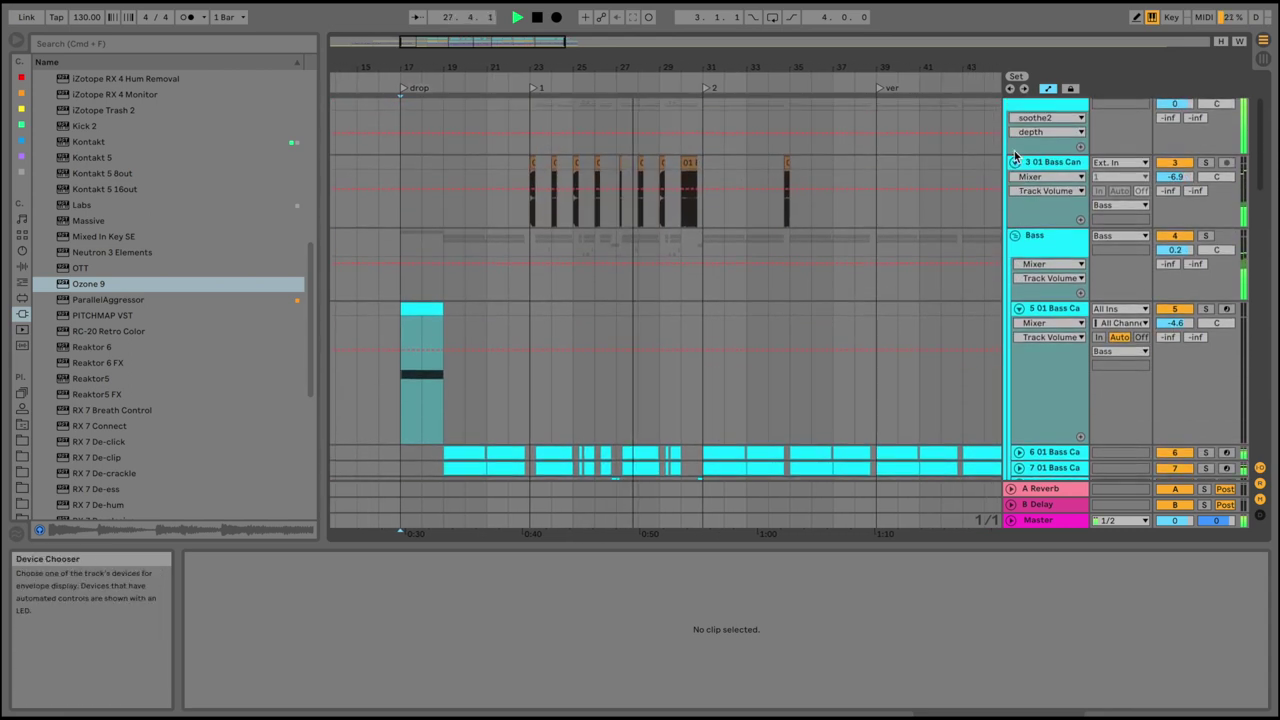
left_click(1010, 150)
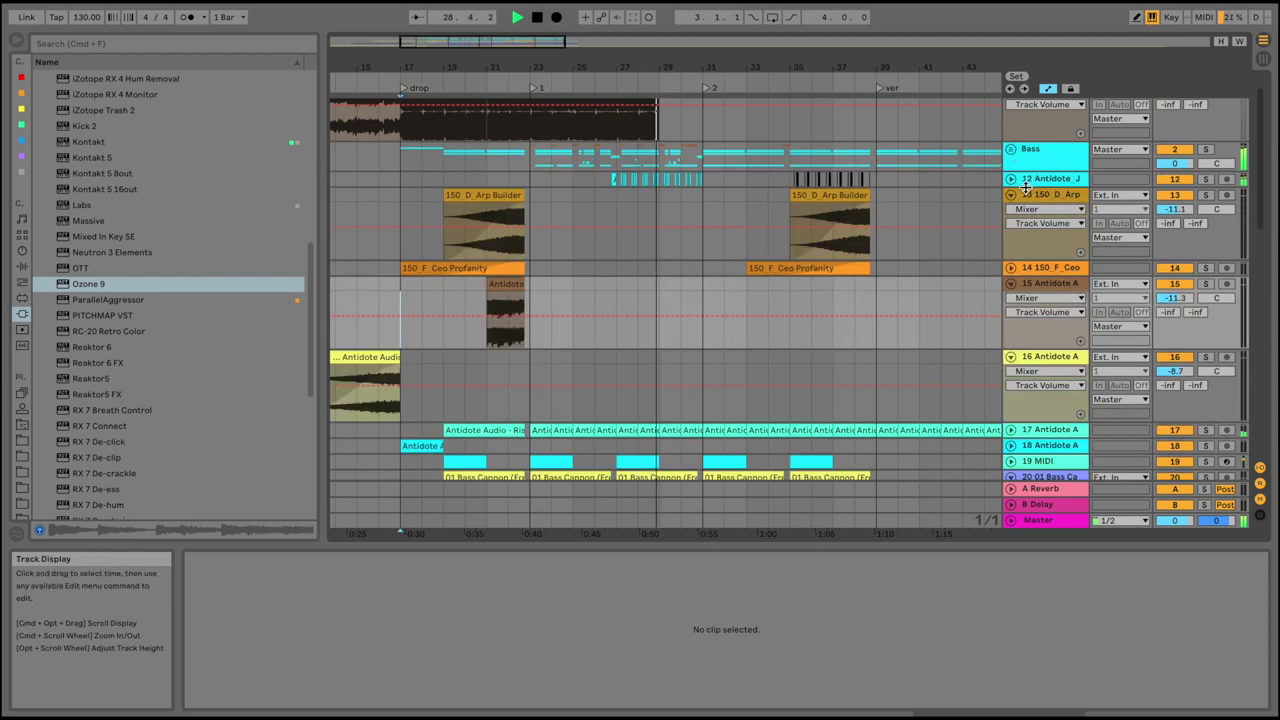
Set the first EQ Eight band on track 12 to 316 Hz with a Q of 0.33
left_click(1040, 179)
scroll(459, 645, "up", 8)
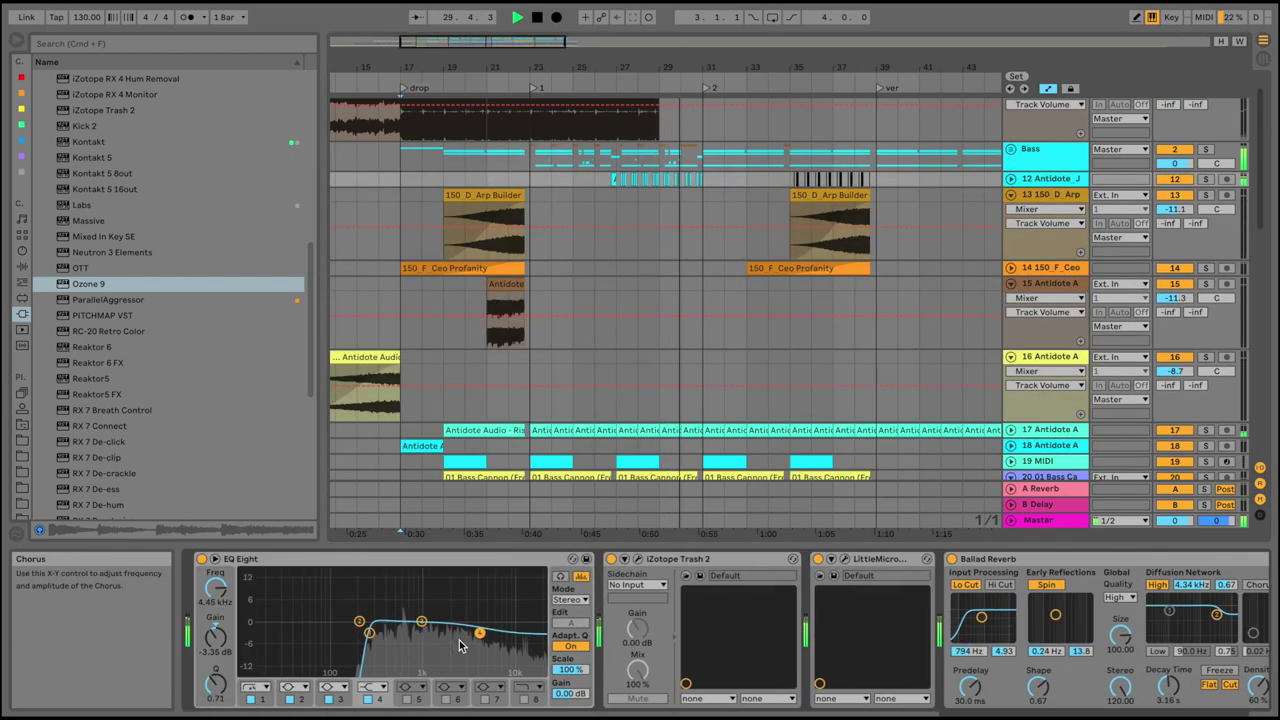
left_click_drag(374, 644, 377, 649)
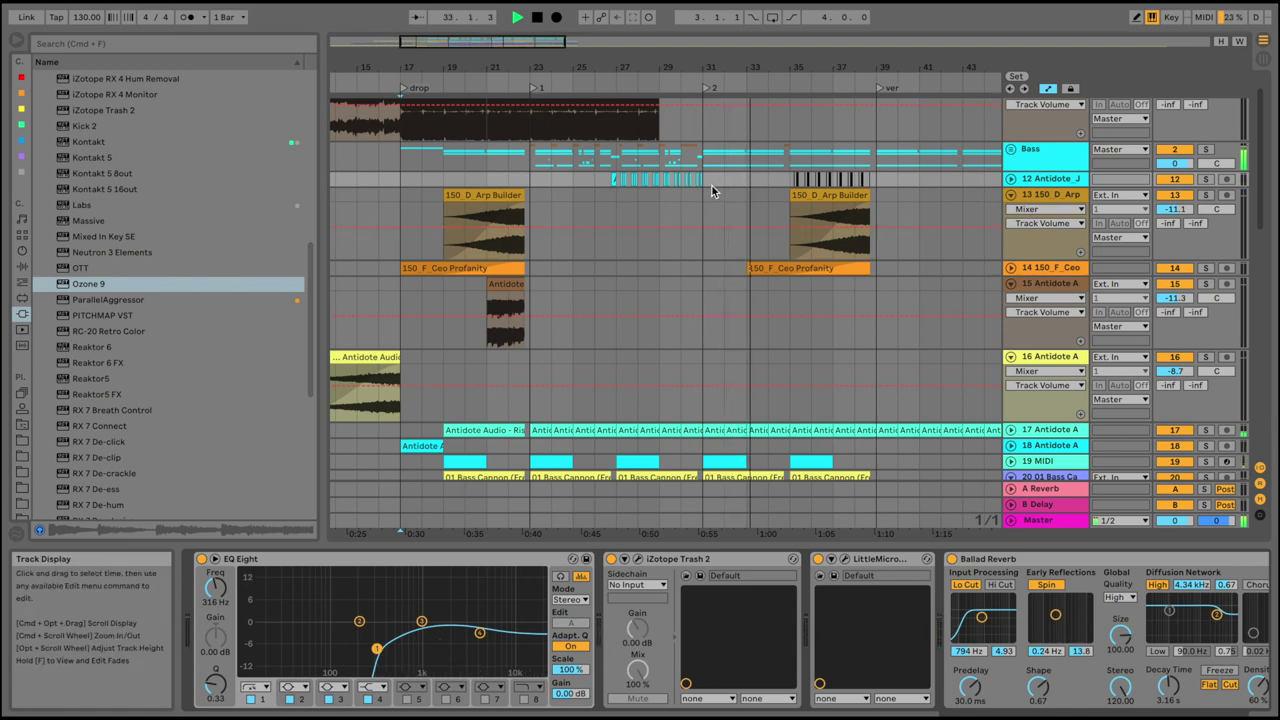
Copy the track 12 clips from bars 27 to 31 to bar 39 and duplicate them up to bar 47
left_click_drag(700, 193, 617, 177)
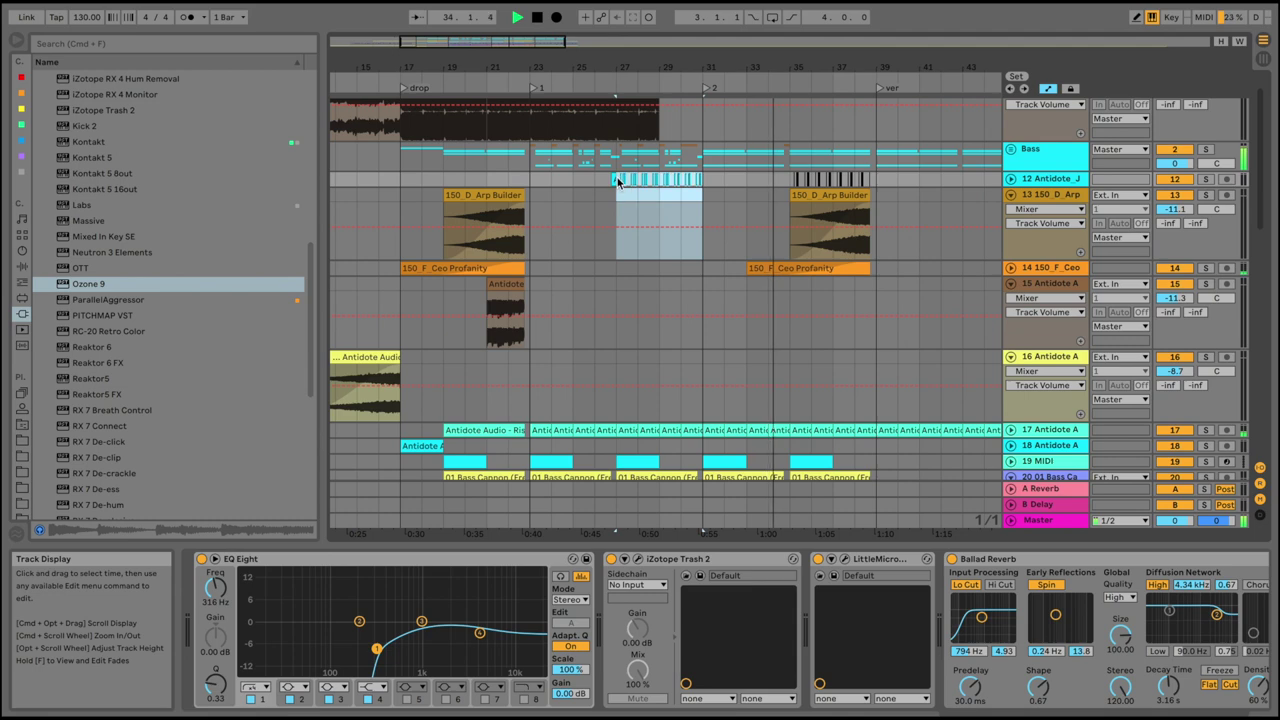
scroll(806, 173, "right", 2)
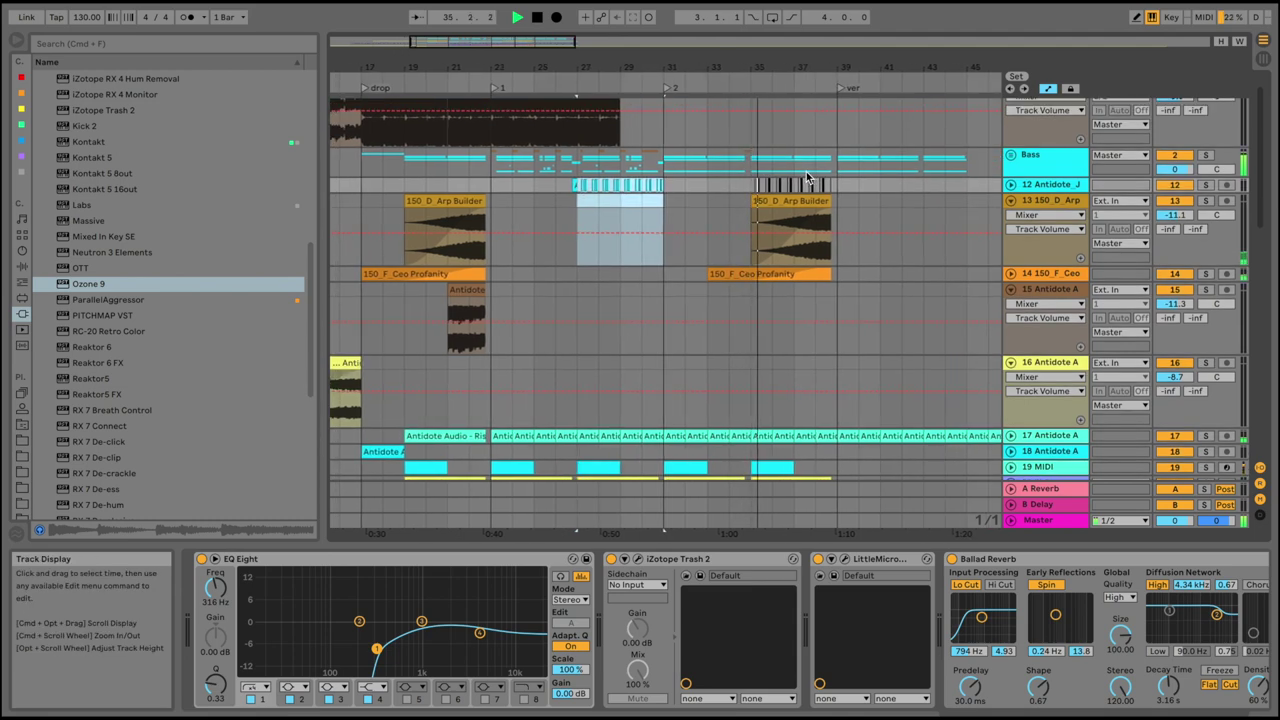
left_click(838, 183)
key("ctrl+v")
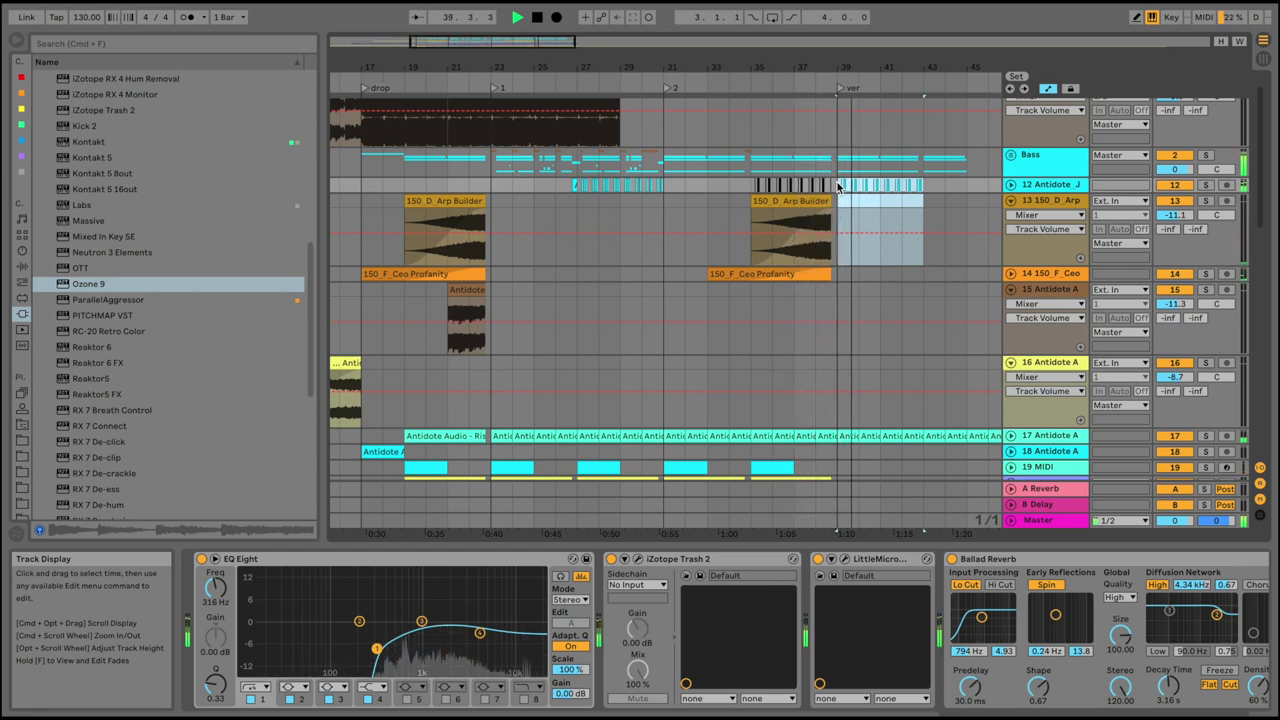
scroll(837, 183, "down", 10)
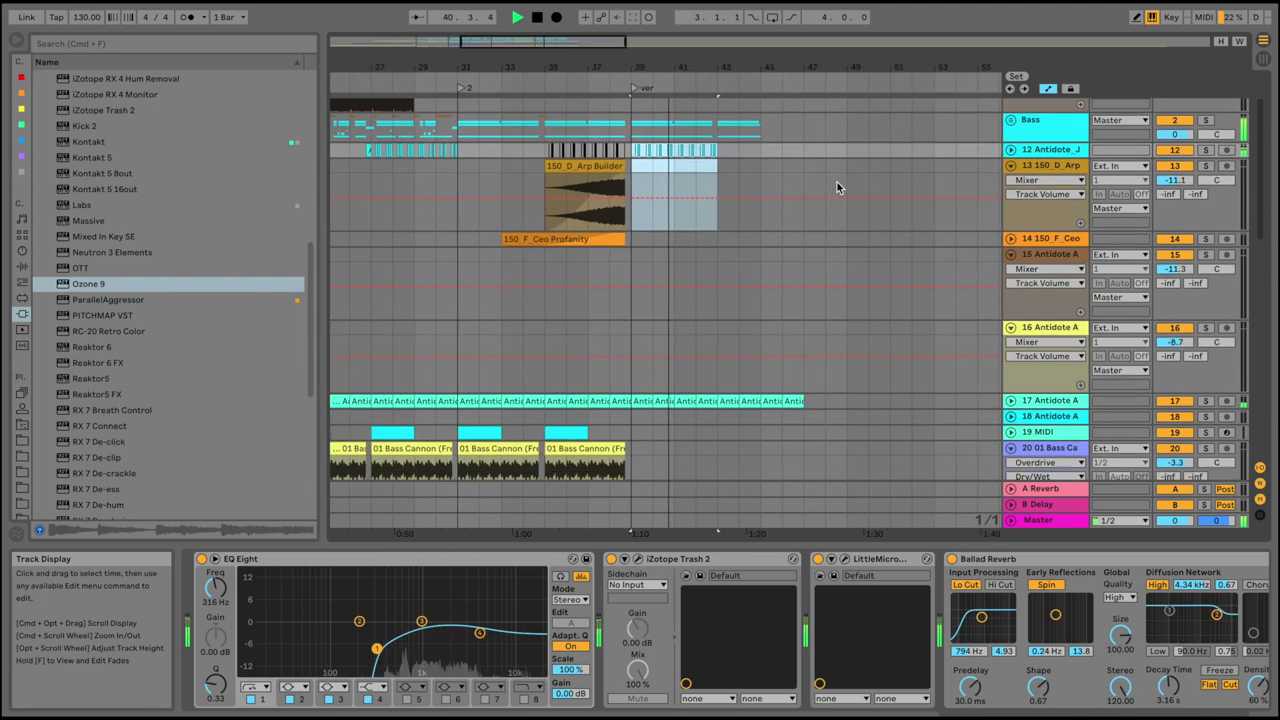
scroll(837, 182, "up", 10)
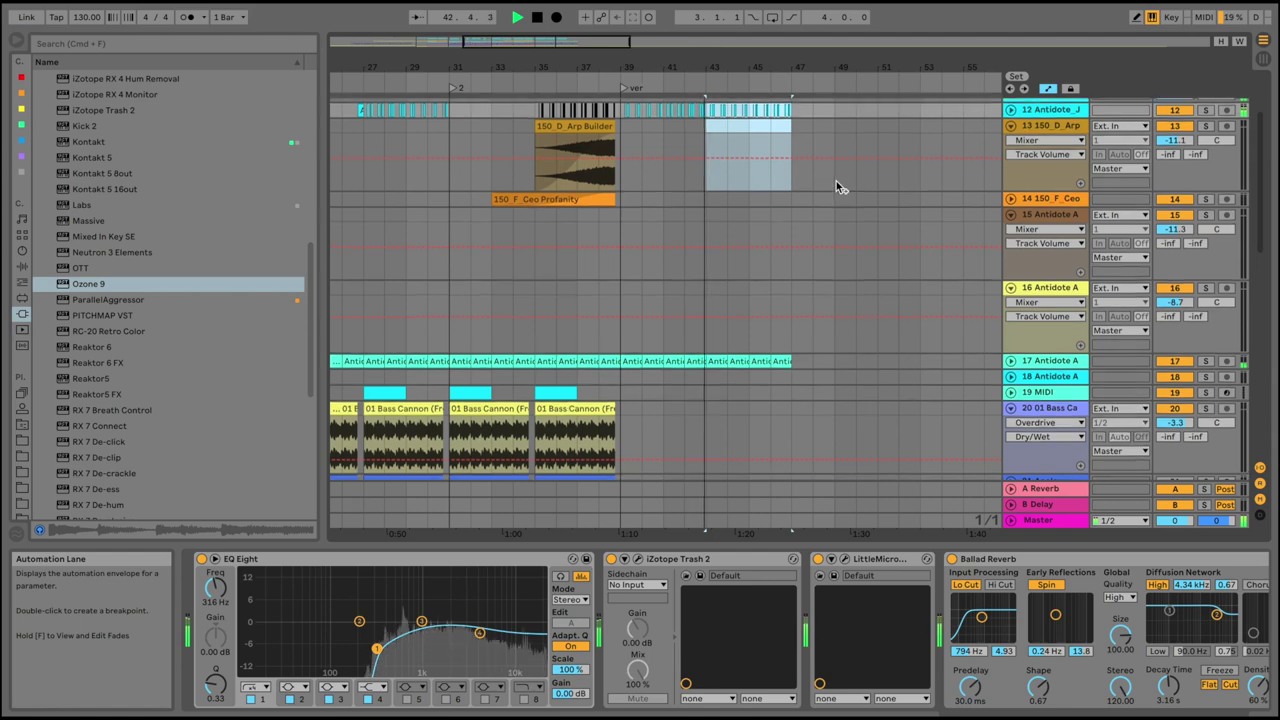
scroll(837, 182, "up", 3)
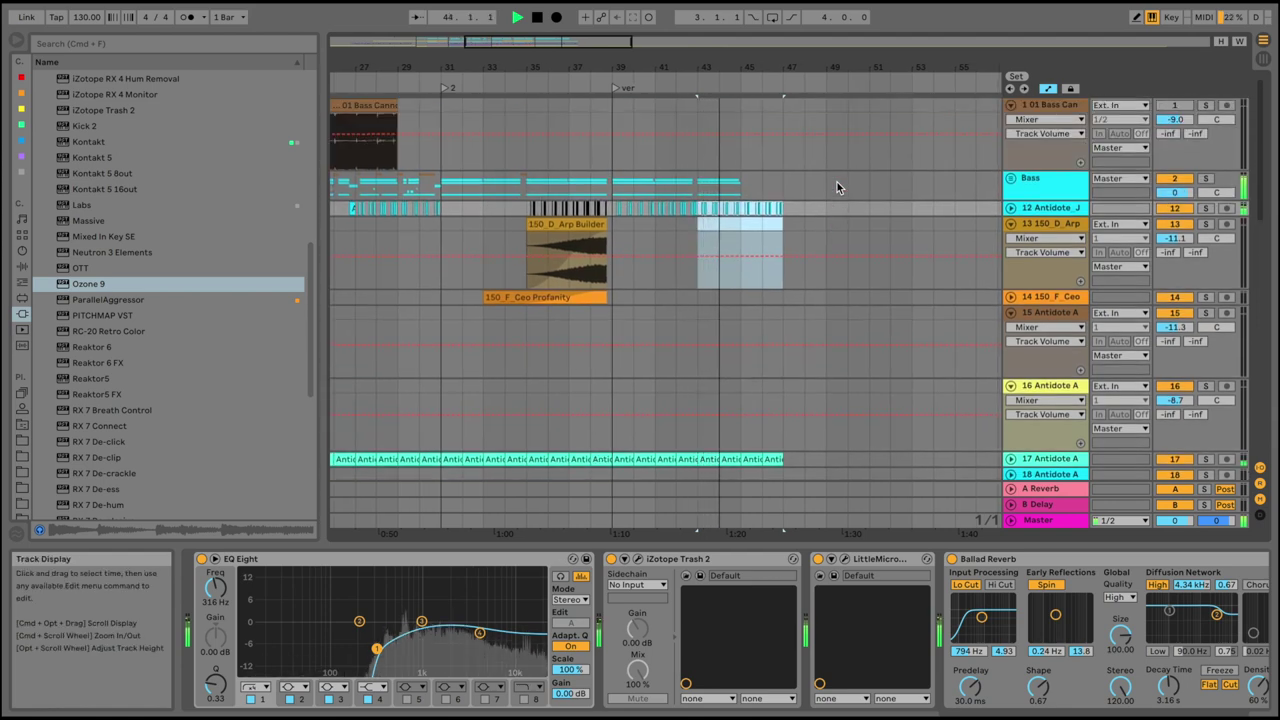